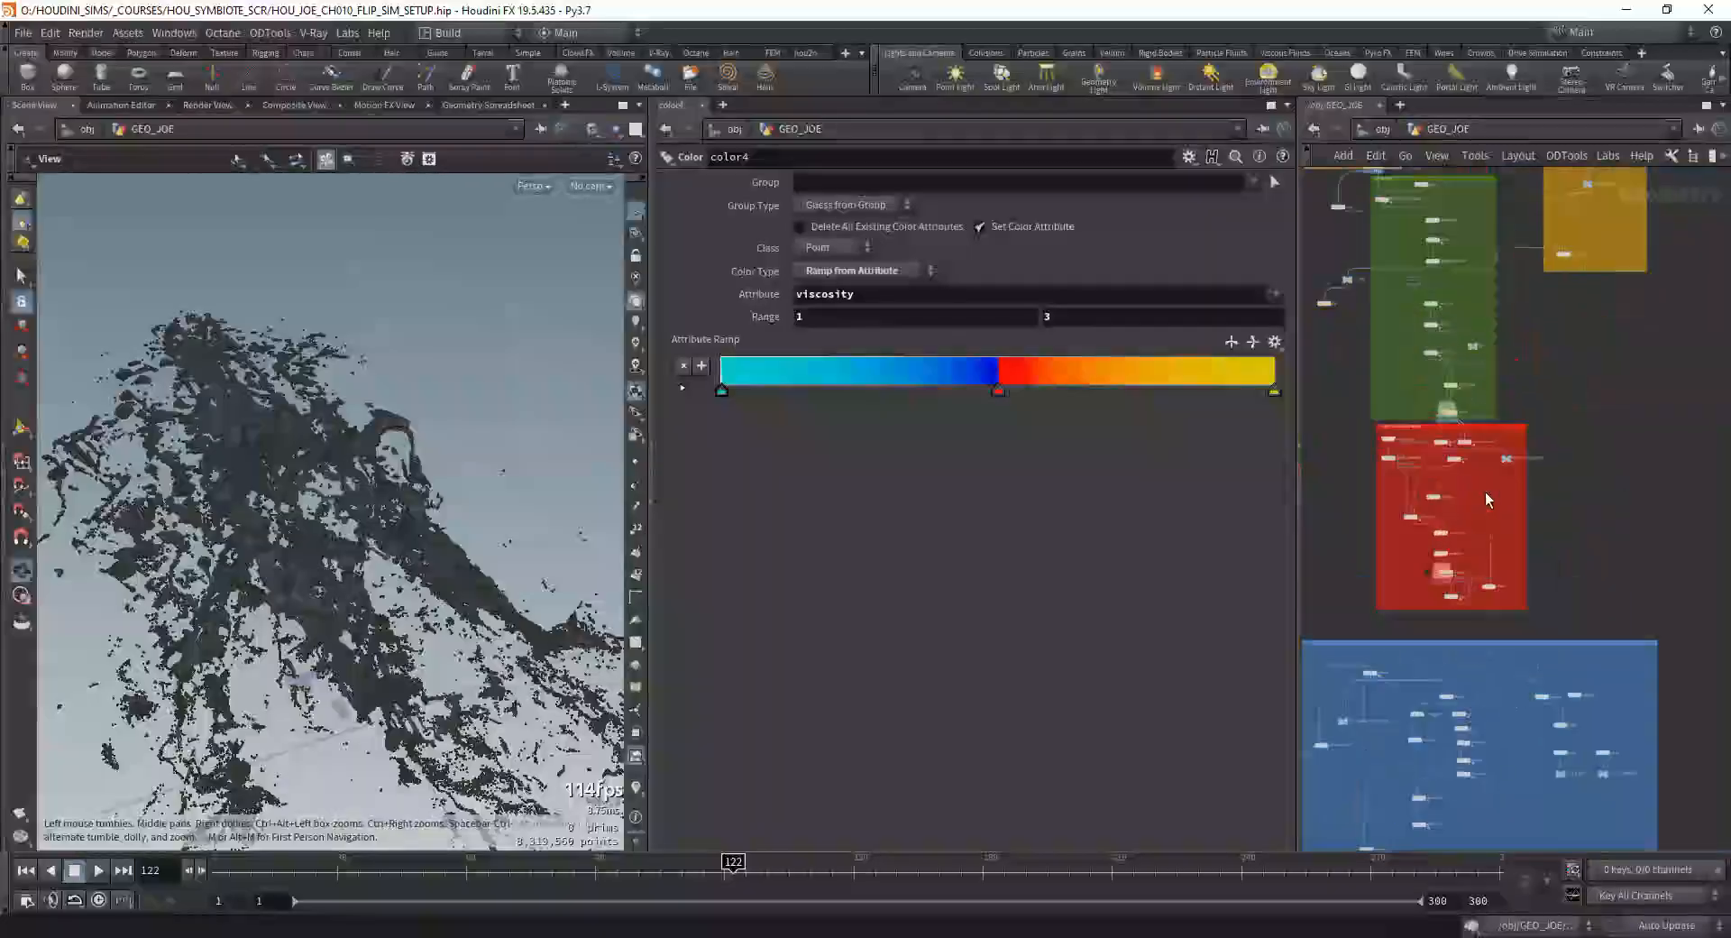
Step: Return the timeline to frame 1 and open the forces network inside the VELLUM_MAIN solver
scroll(1488, 501, "up", 6)
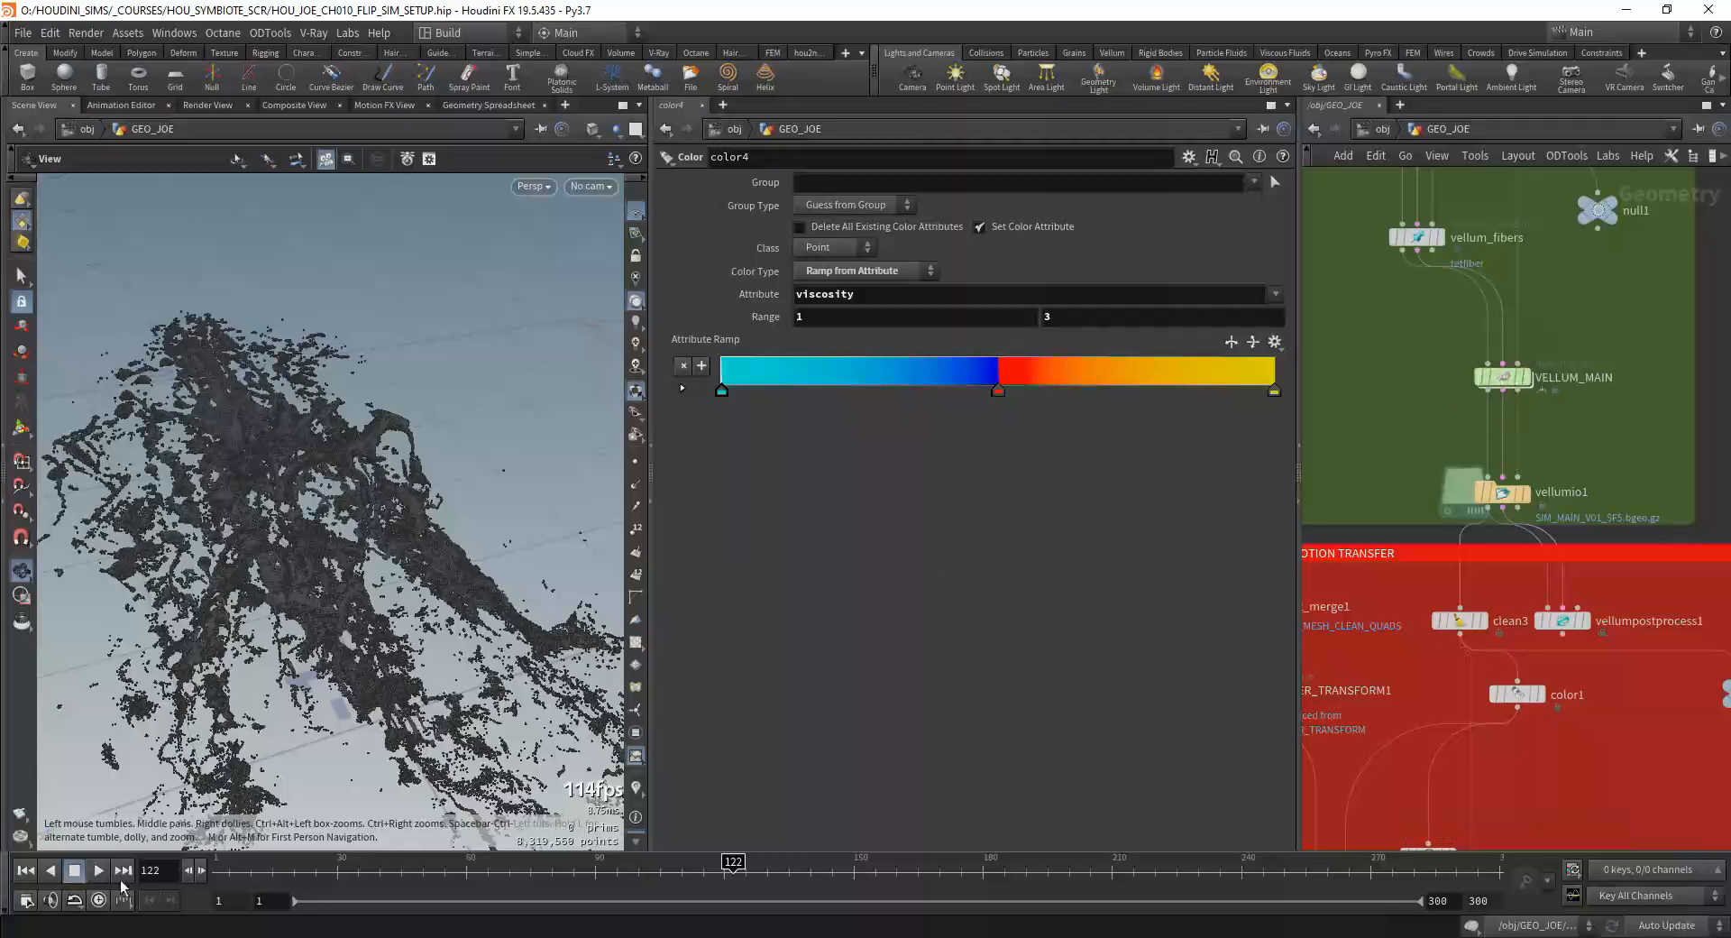
left_click(25, 871)
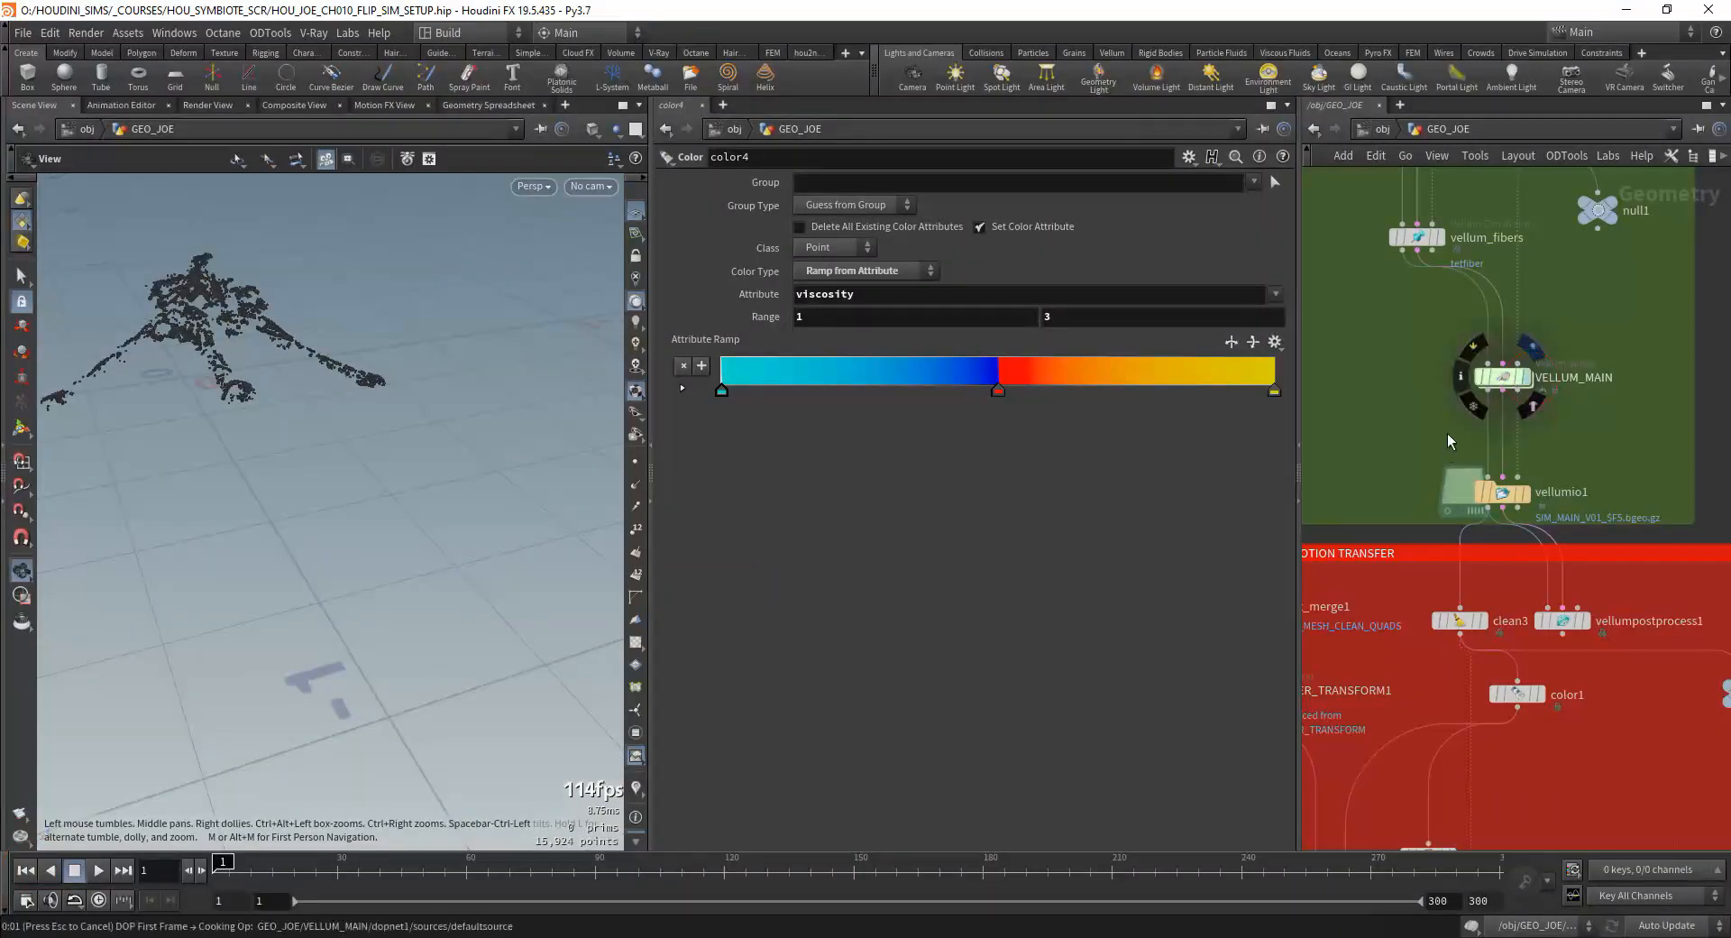
double_click(1504, 377)
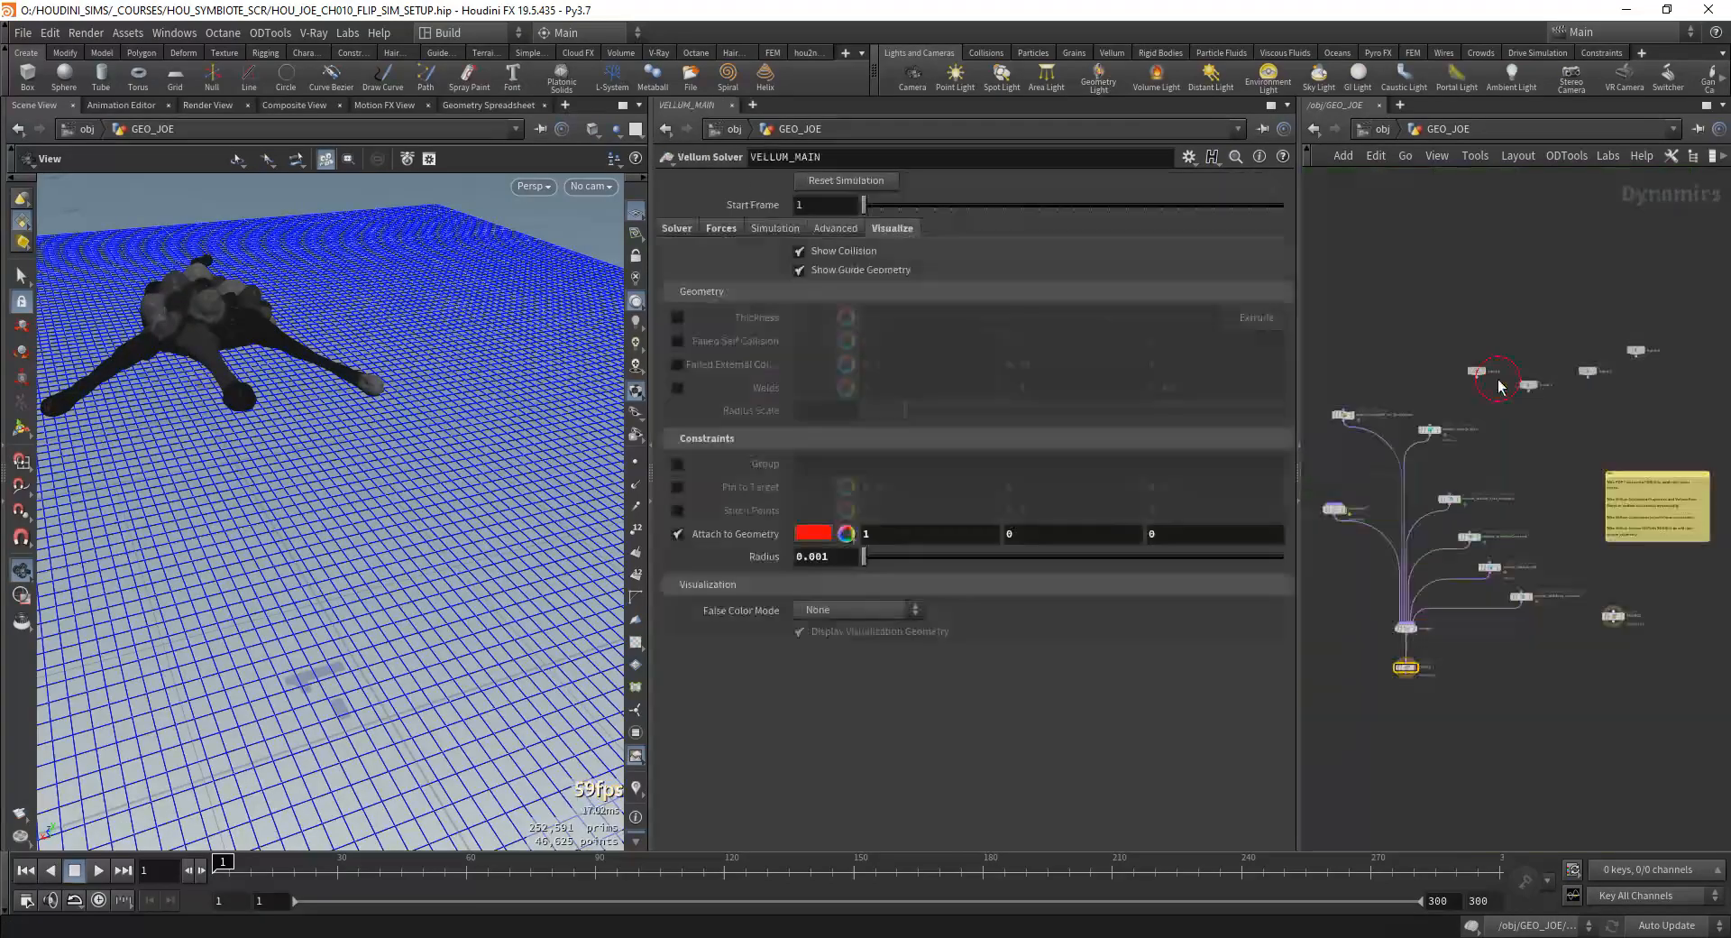
scroll(1486, 625, "up", 5)
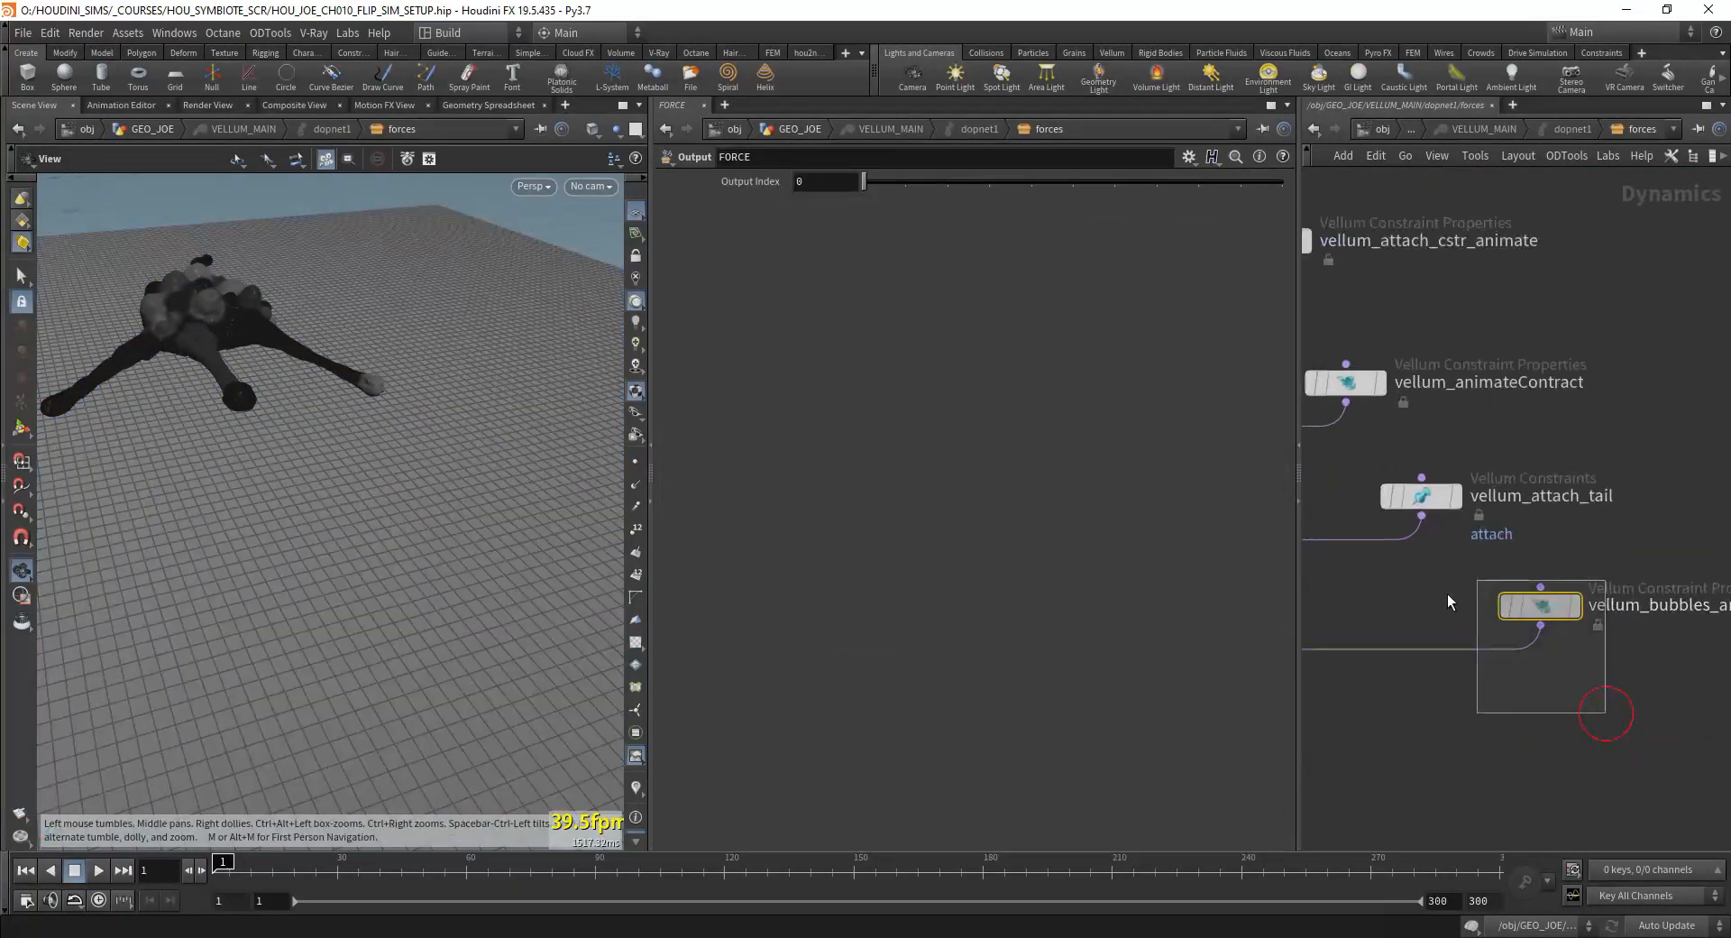
Step: Set the Maxinflate value of the vellum_bubbles_animate constraint properties to 8
left_click(1527, 604)
middle_click_drag(1401, 708, 1423, 710)
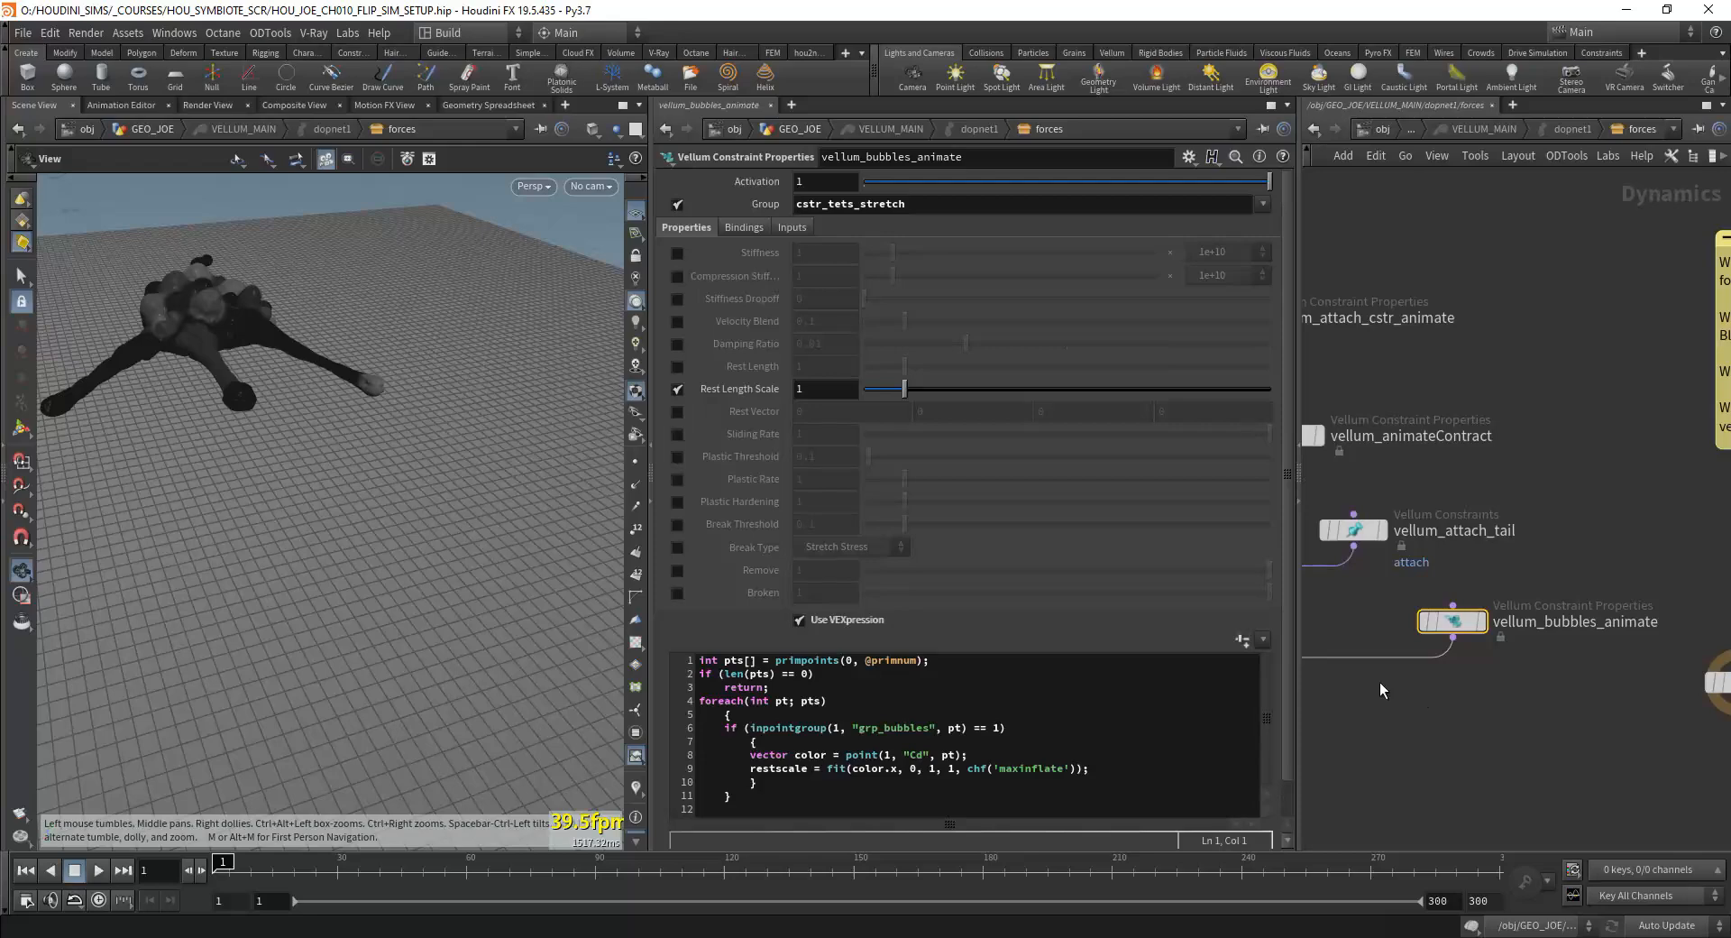
left_click_drag(1281, 668, 1281, 745)
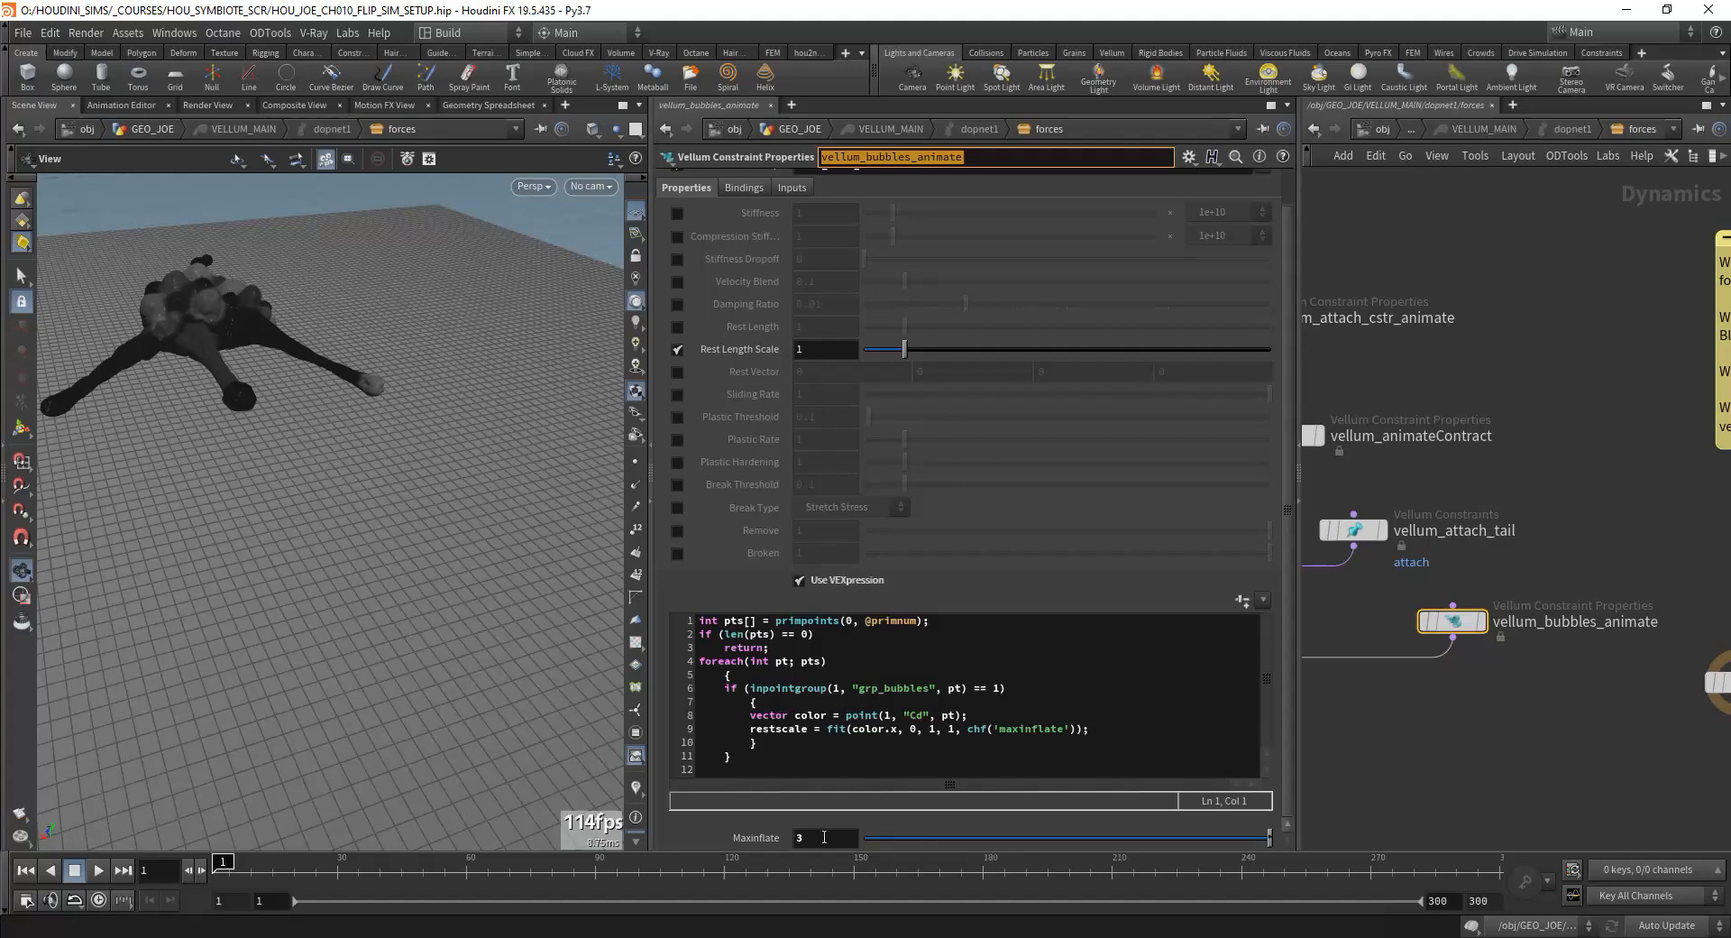
Step: Examine the creature's body bubbles and limbs at frame 1 from several angles
left_click_drag(233, 327, 178, 351)
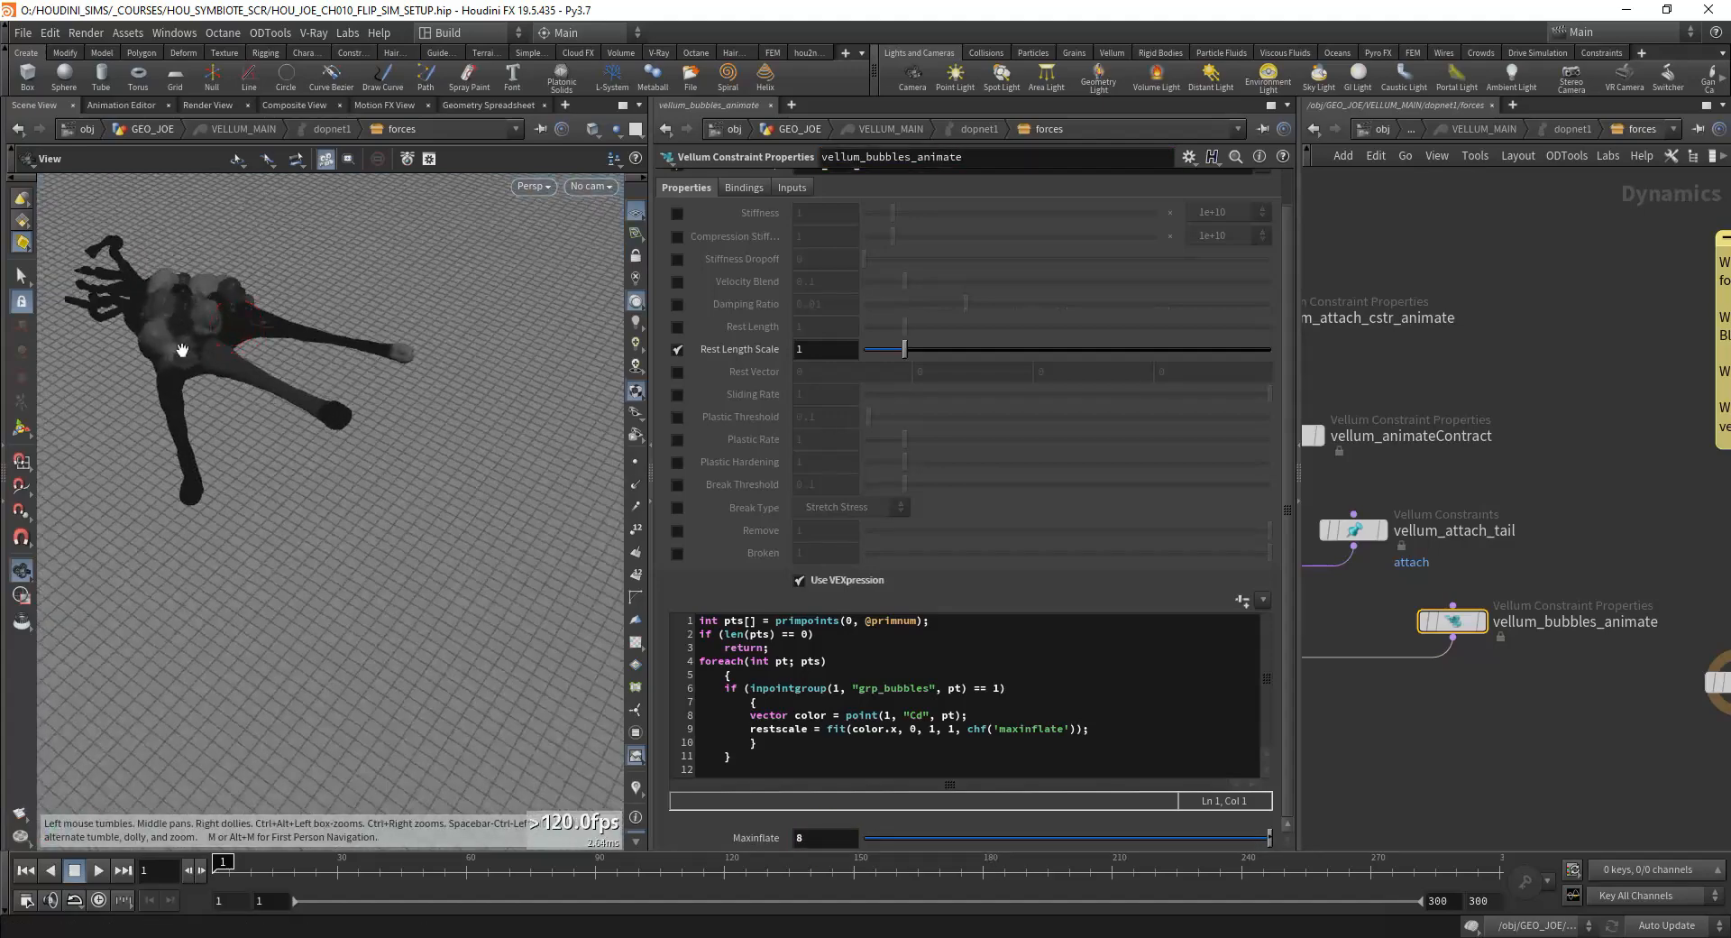
middle_click_drag(177, 352, 257, 518)
right_click_drag(257, 519, 283, 499)
left_click_drag(286, 599, 253, 499)
Step: Leave the solver for the GEO_JOE network and open the filecache5 node's settings
key("h")
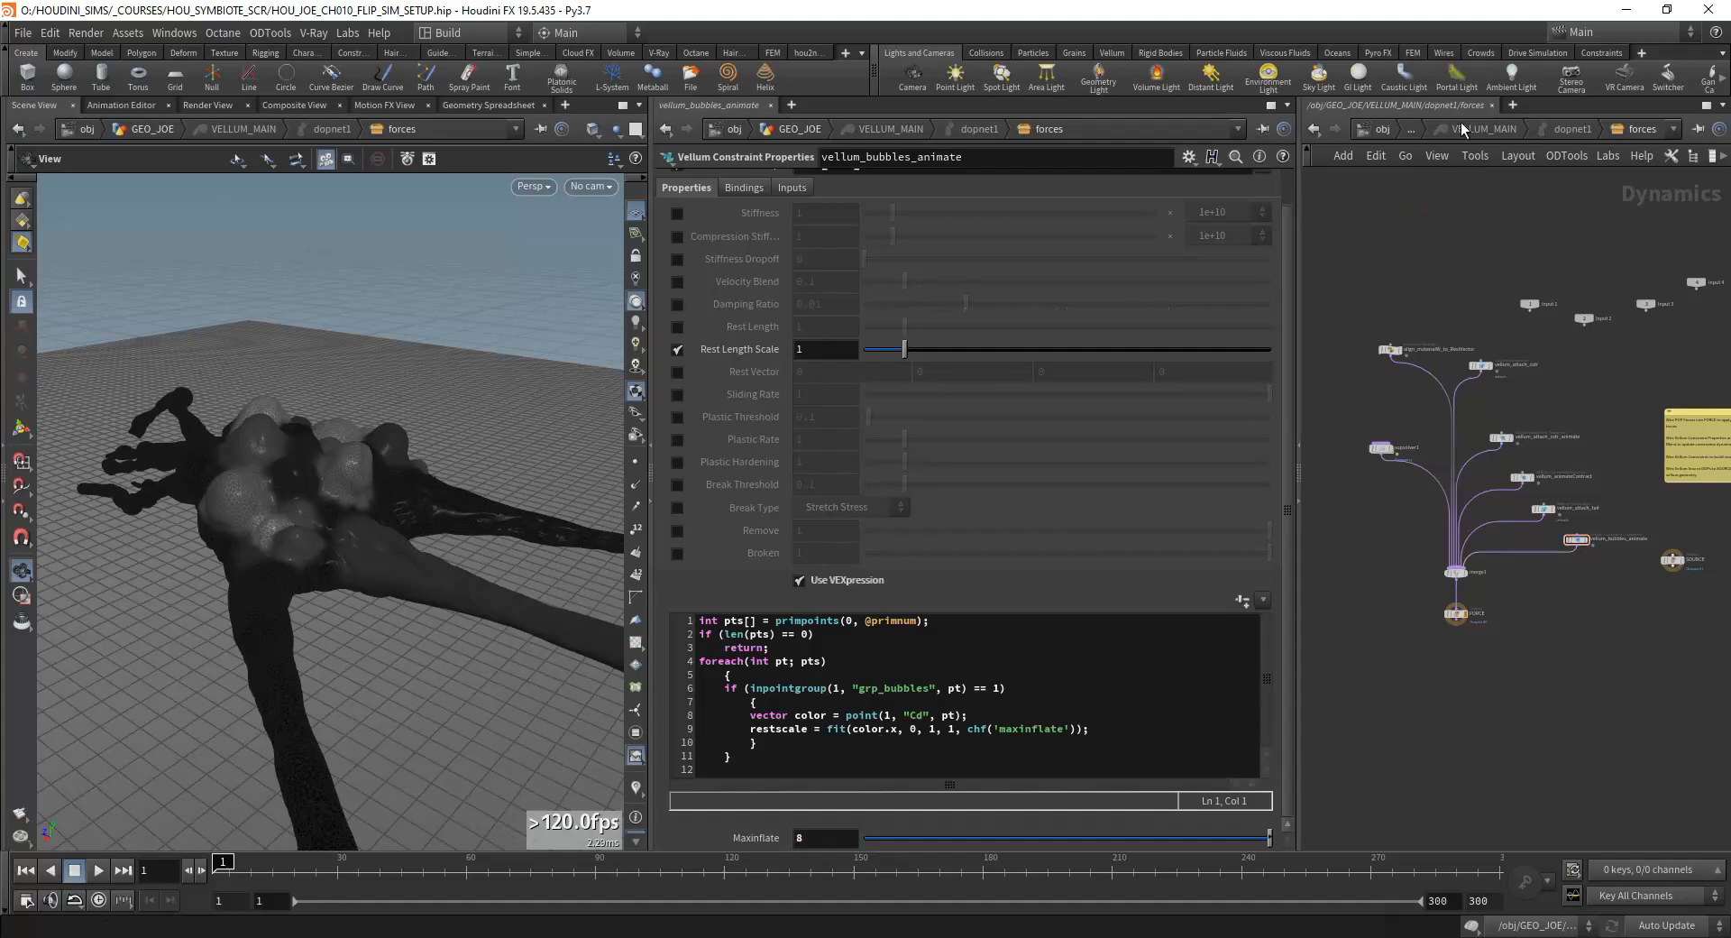
left_click(1416, 134)
scroll(1443, 561, "down", 5)
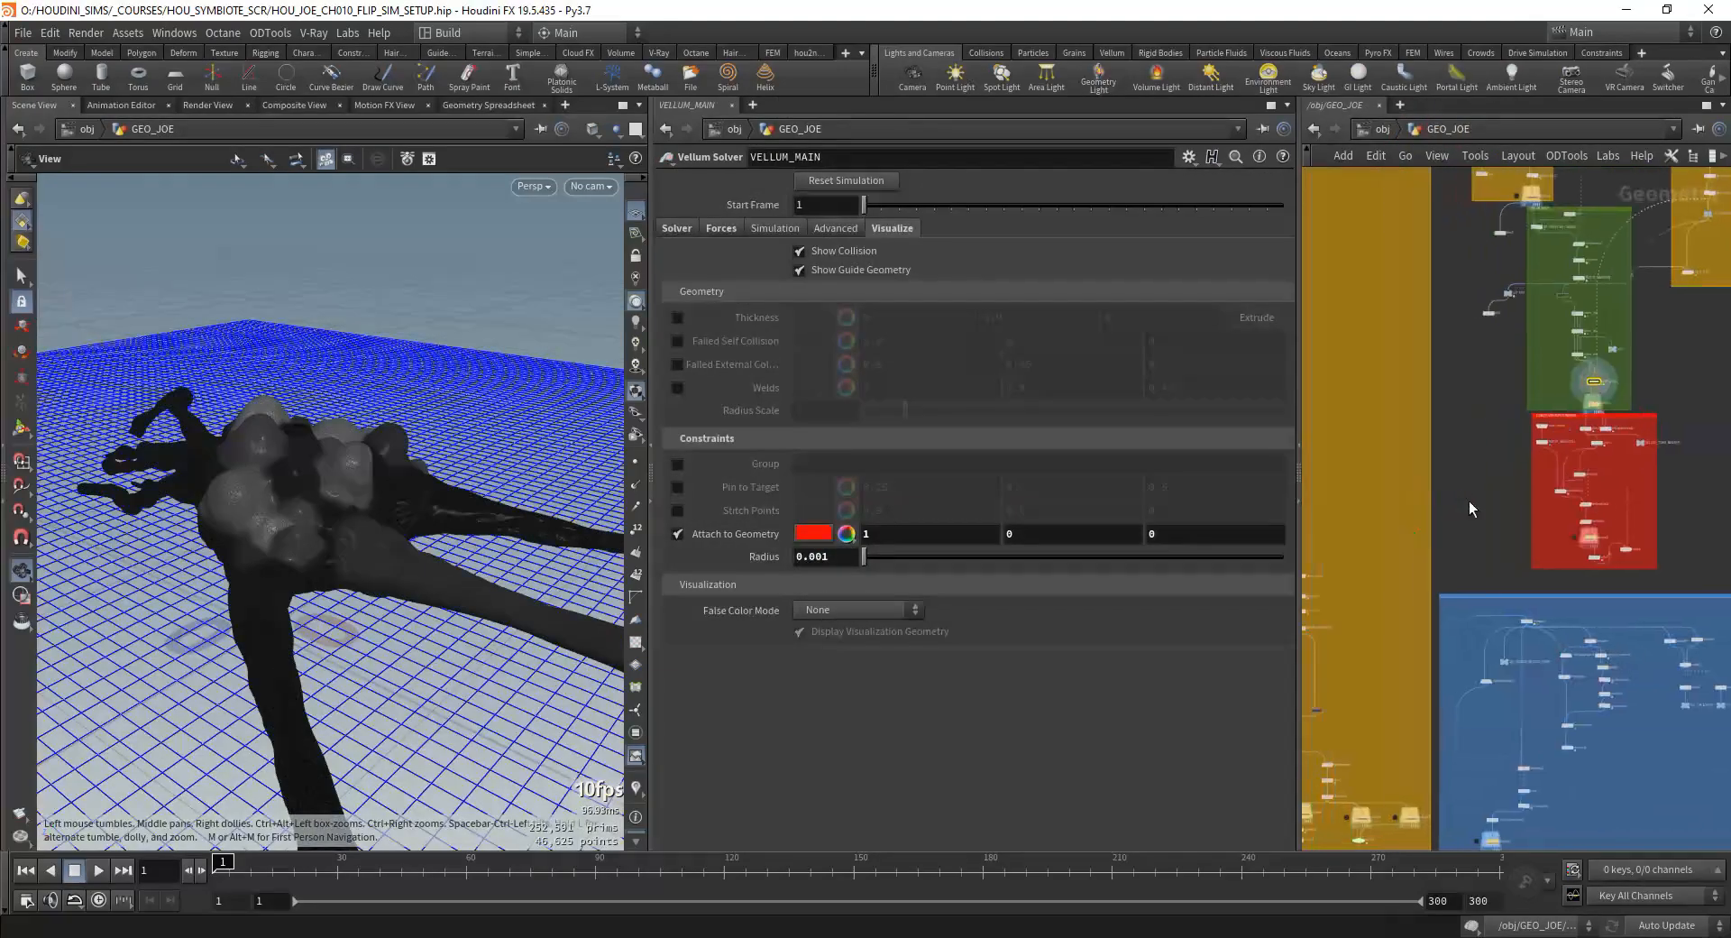
scroll(1469, 500, "up", 3)
middle_click_drag(1416, 631, 1661, 368)
scroll(1410, 530, "up", 4)
middle_click_drag(1414, 675, 1422, 455)
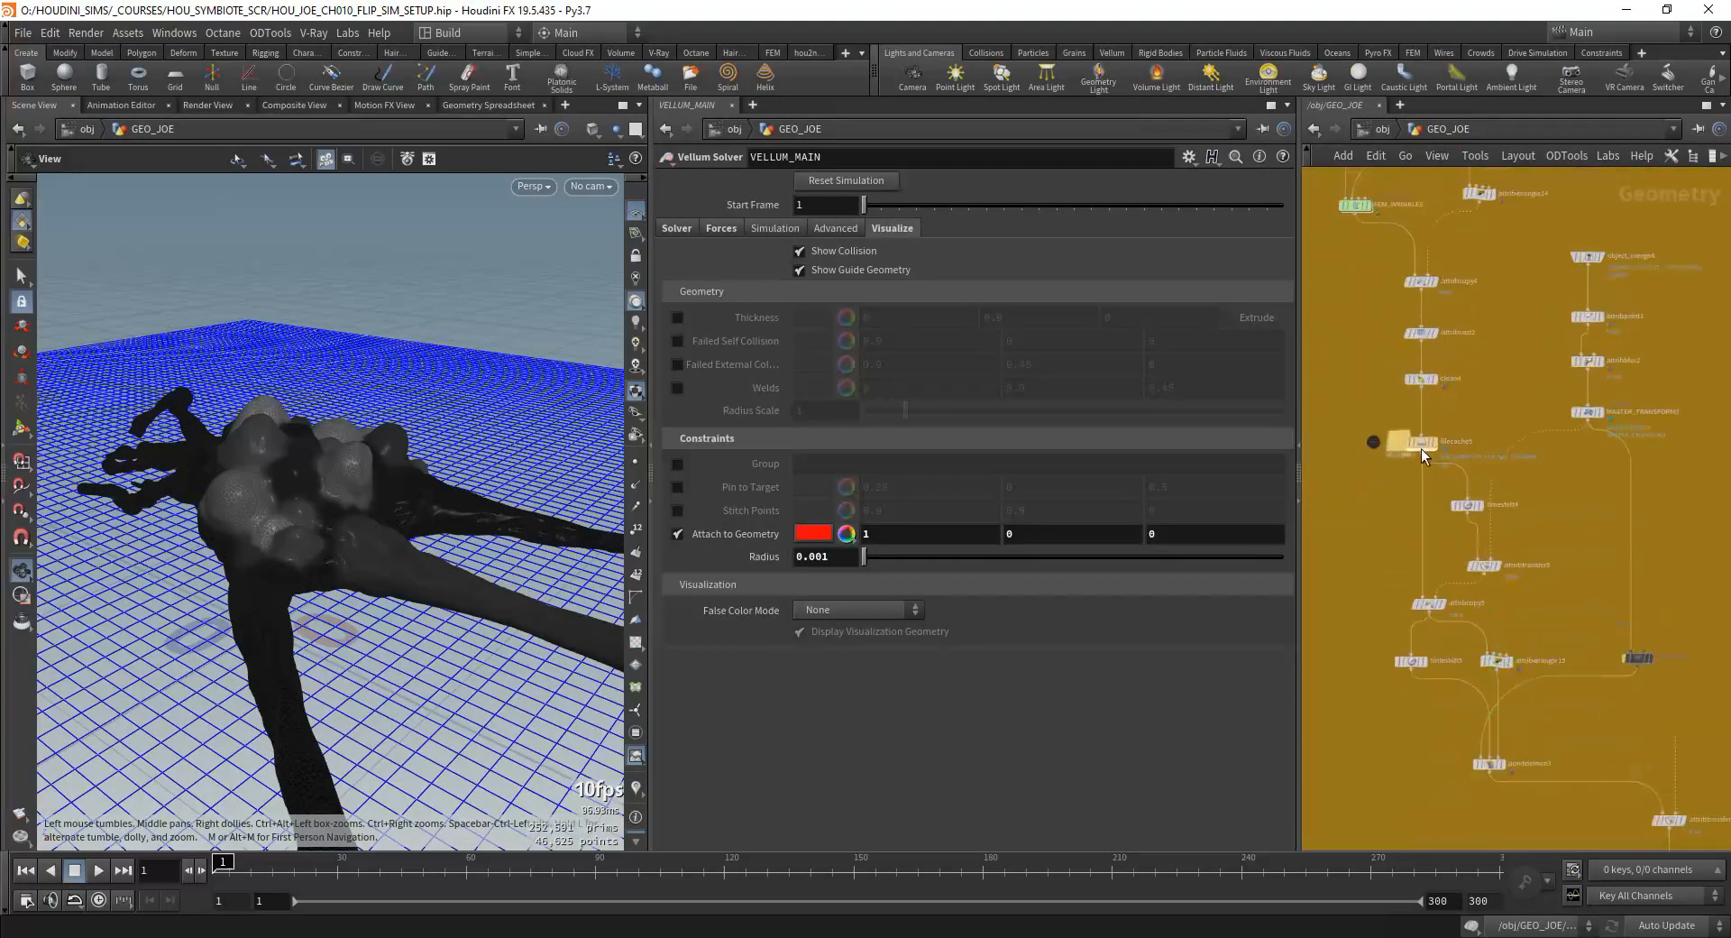
scroll(1422, 454, "up", 3)
middle_click_drag(1531, 478, 1502, 468)
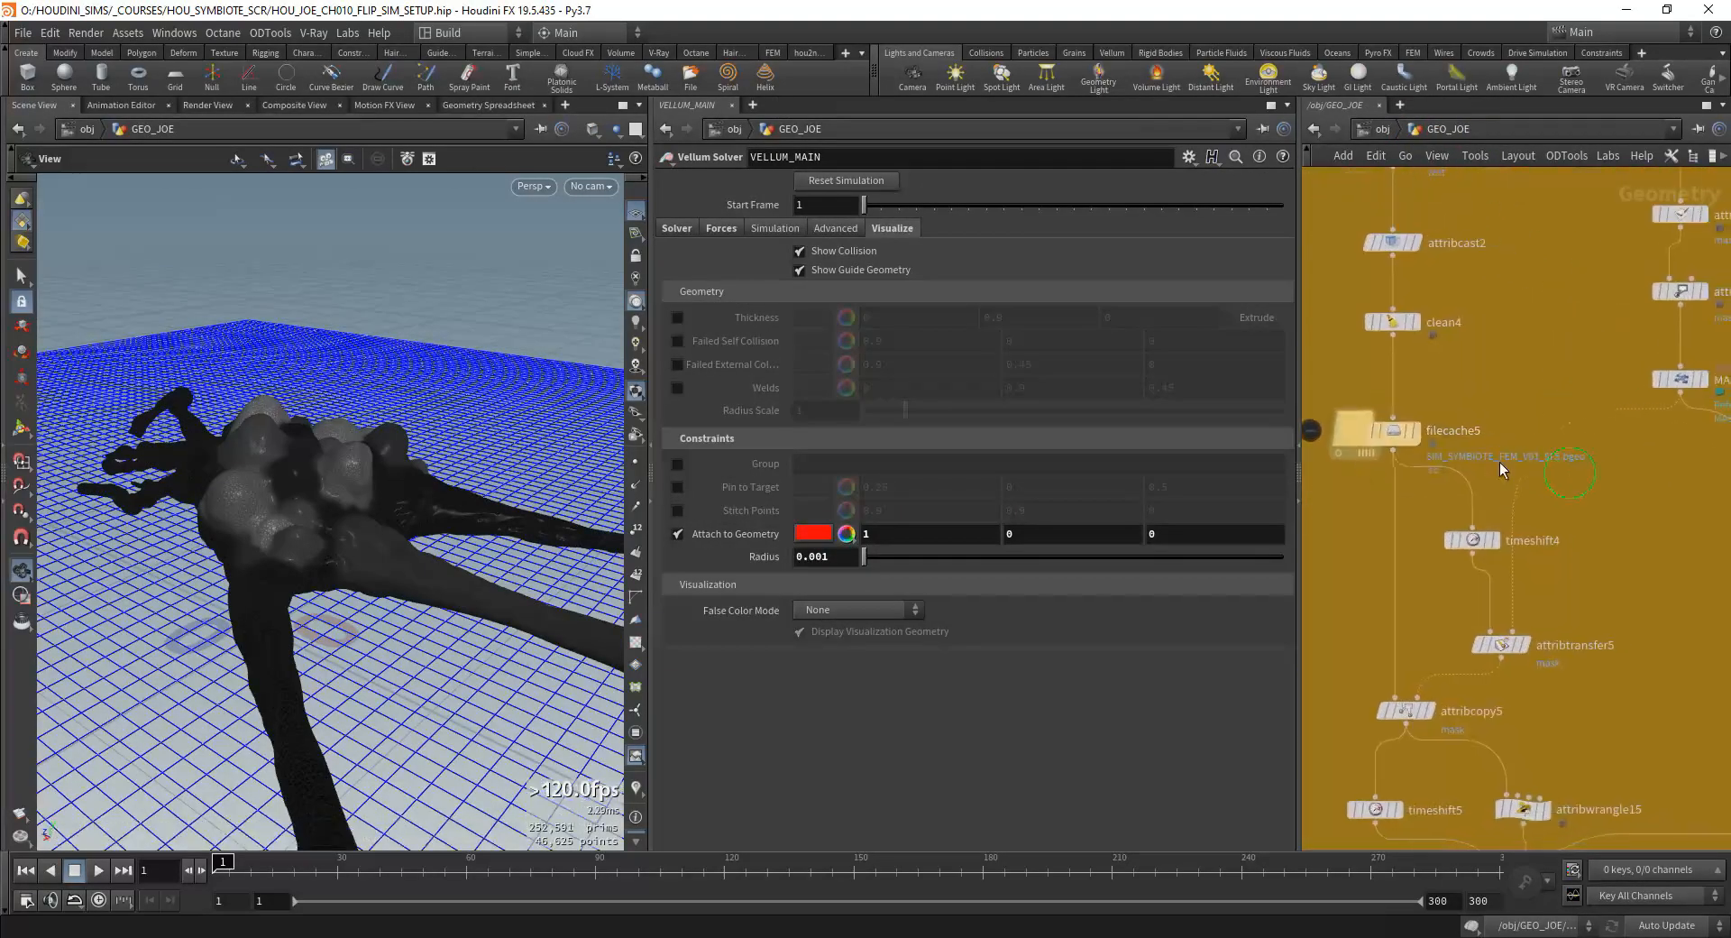
left_click(1390, 446)
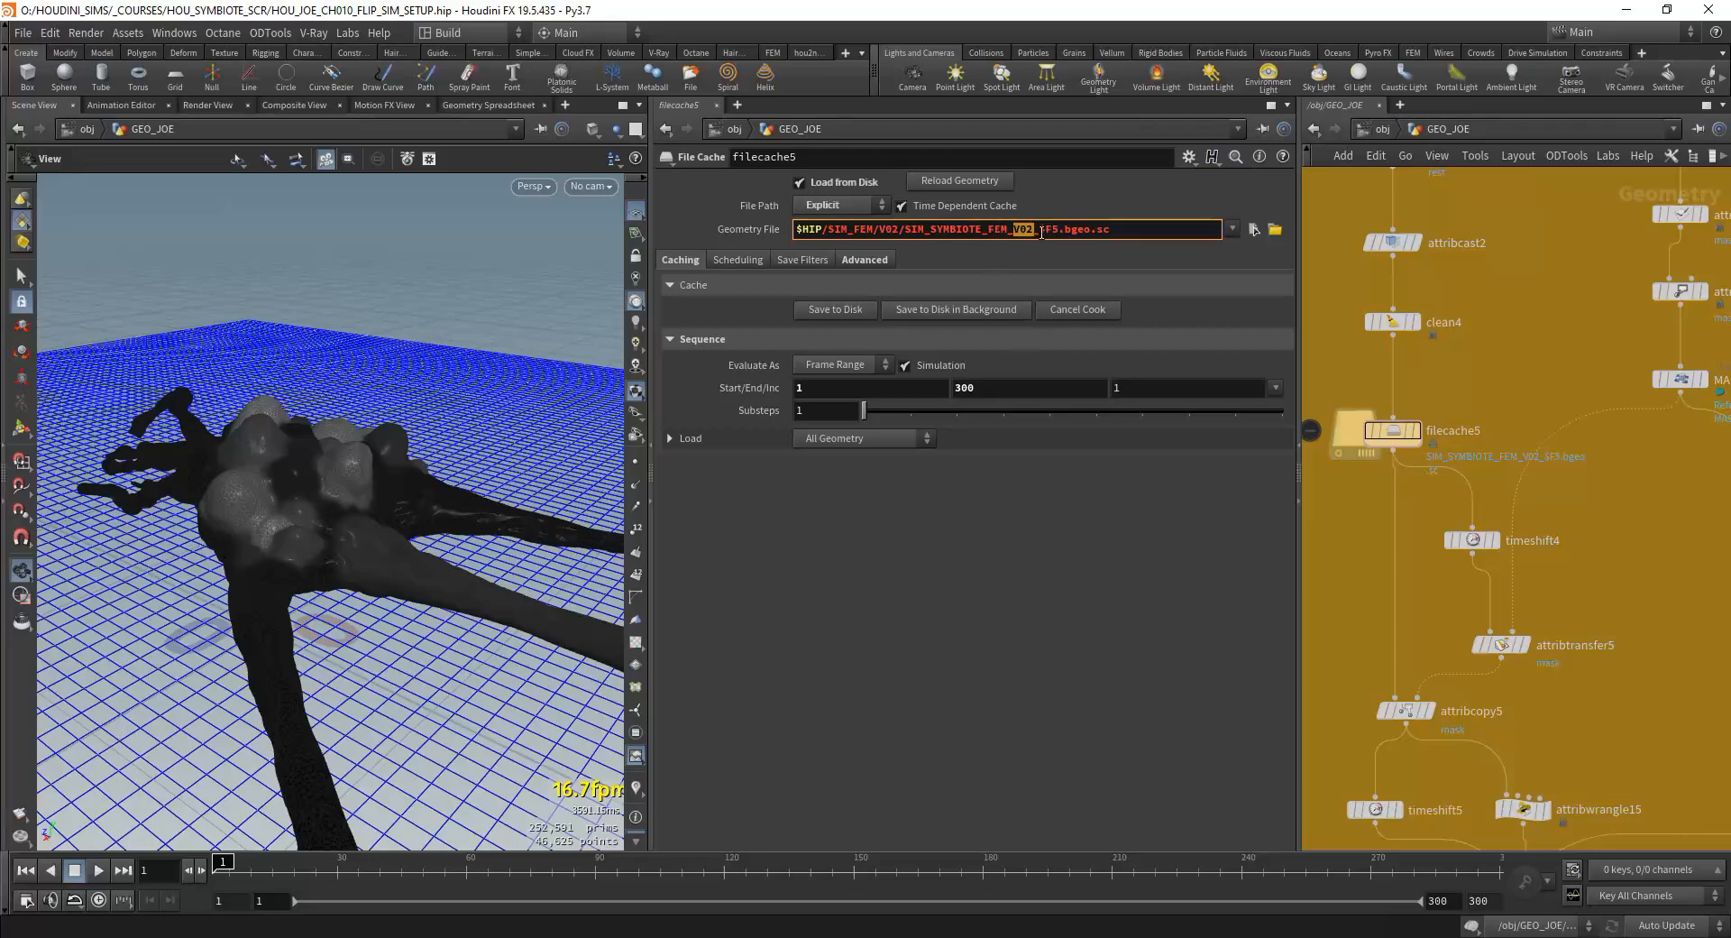
Step: Display the filecache5 FEM cache and examine its bubbles and limbs at frame 32
left_click(1419, 431)
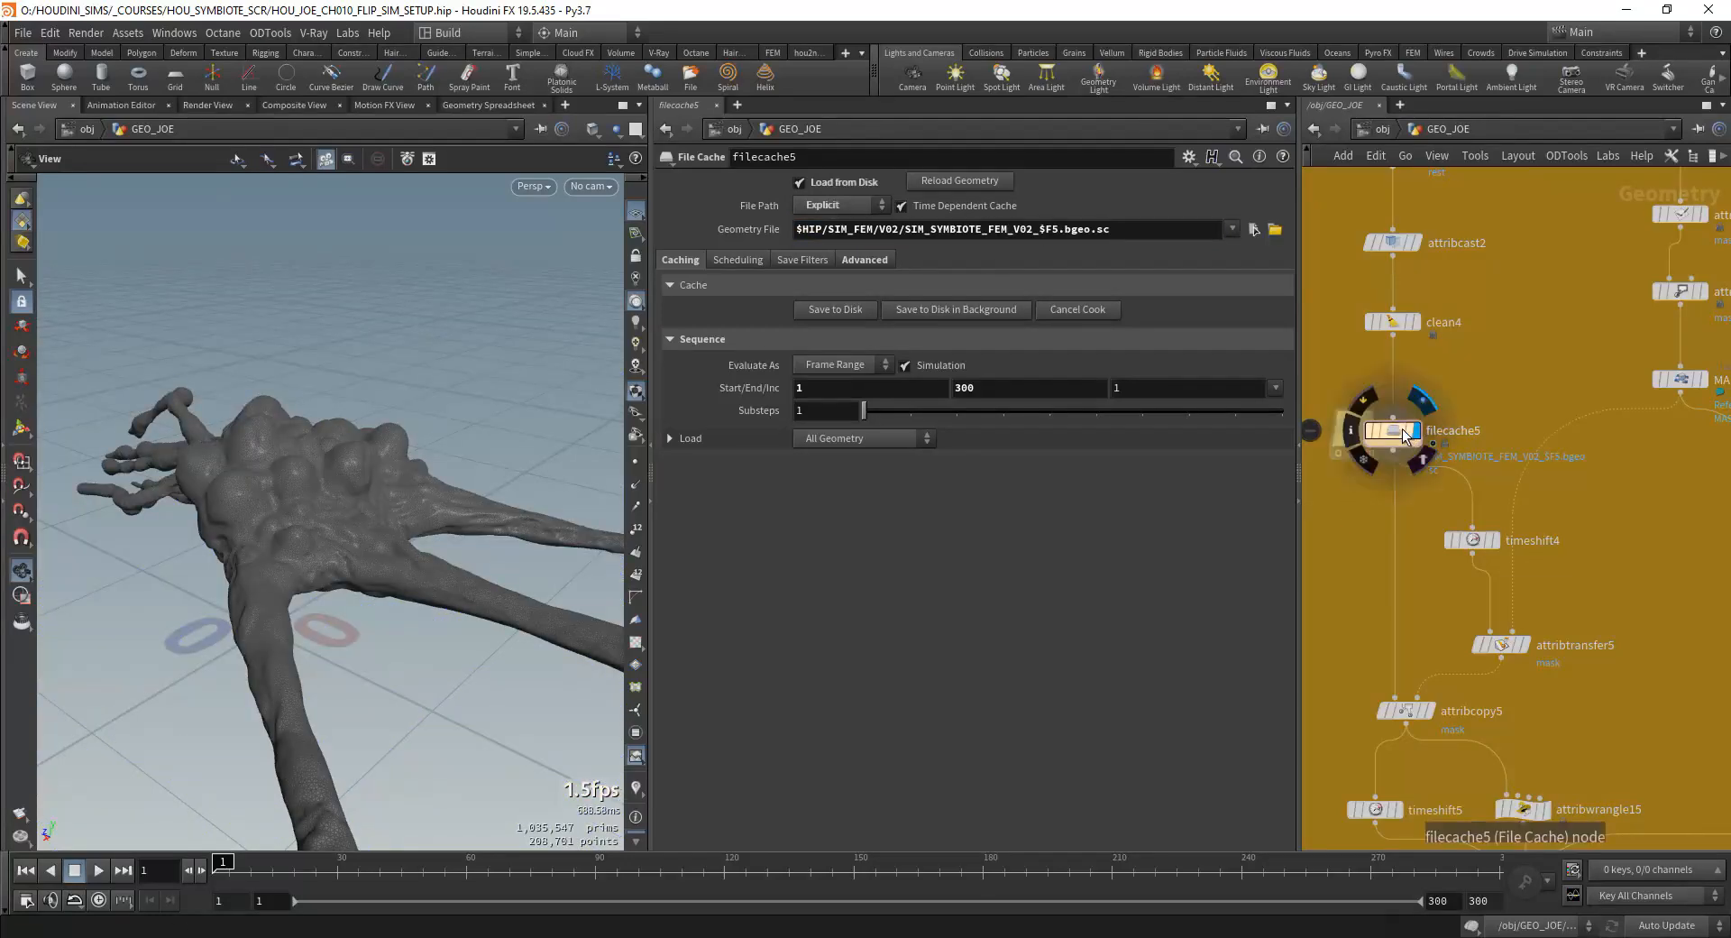
middle_click_drag(1440, 395, 1442, 531)
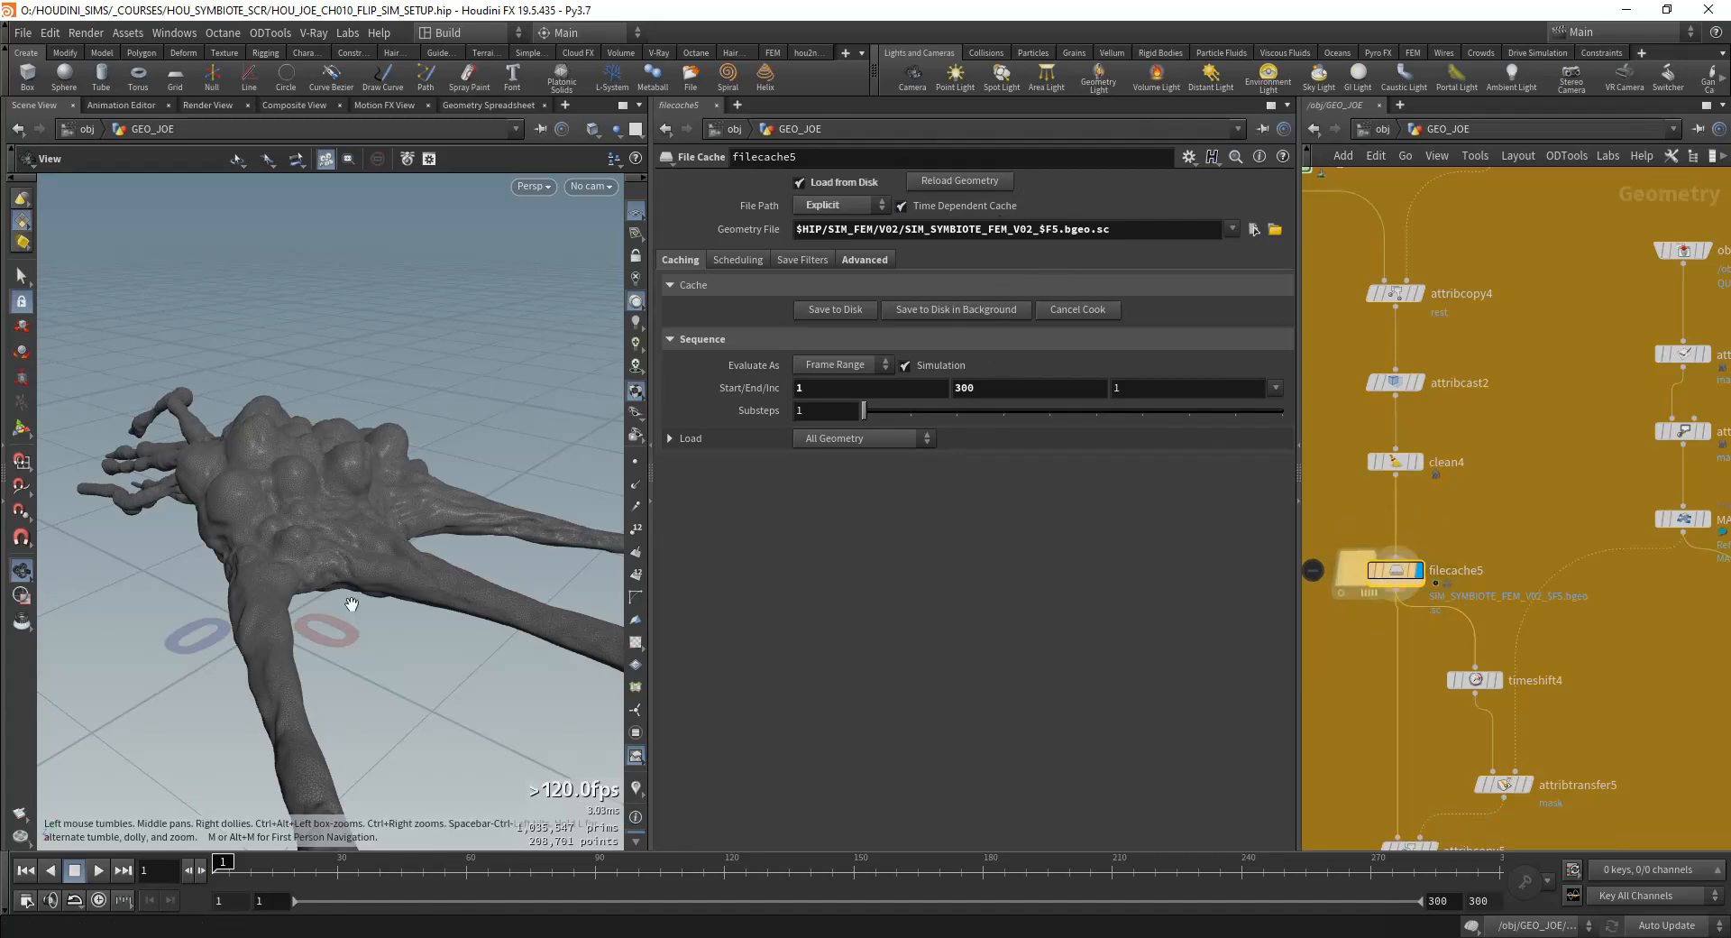
left_click_drag(256, 879, 346, 875)
left_click_drag(397, 637, 443, 601)
right_click_drag(443, 596, 361, 577)
left_click_drag(406, 691, 333, 657)
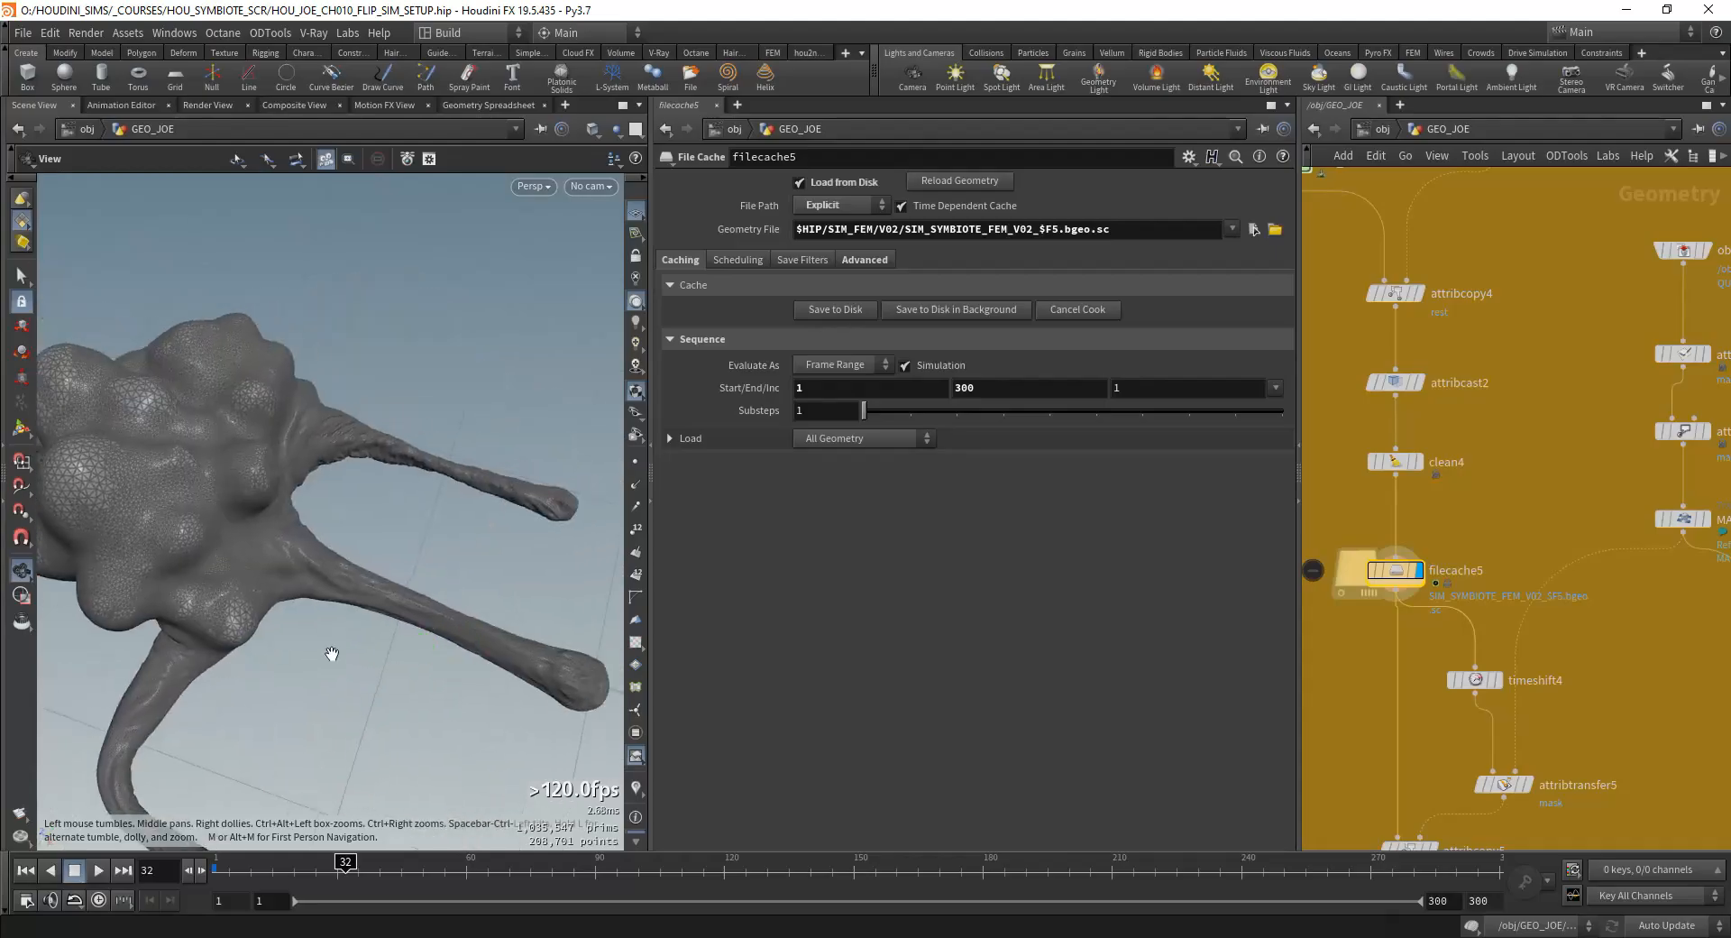
middle_click_drag(333, 658, 333, 594)
left_click_drag(333, 594, 361, 578)
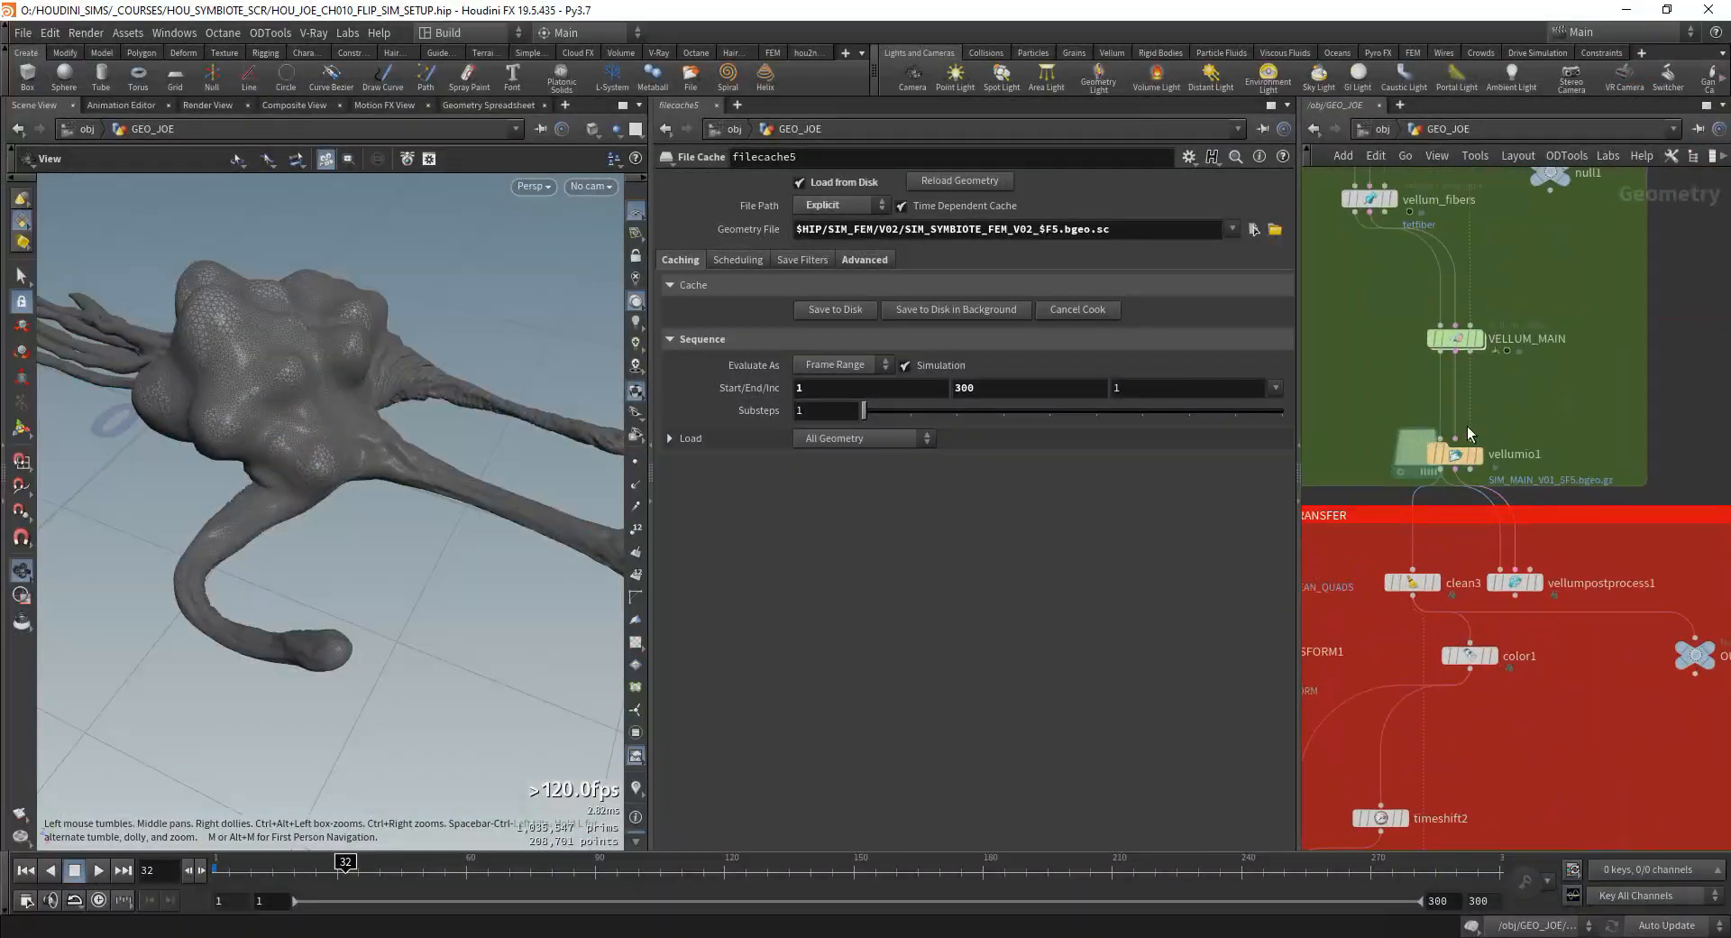
Step: Open the vellum_animateContract constraint properties in VELLUM_MAIN's forces network
left_click(1468, 425)
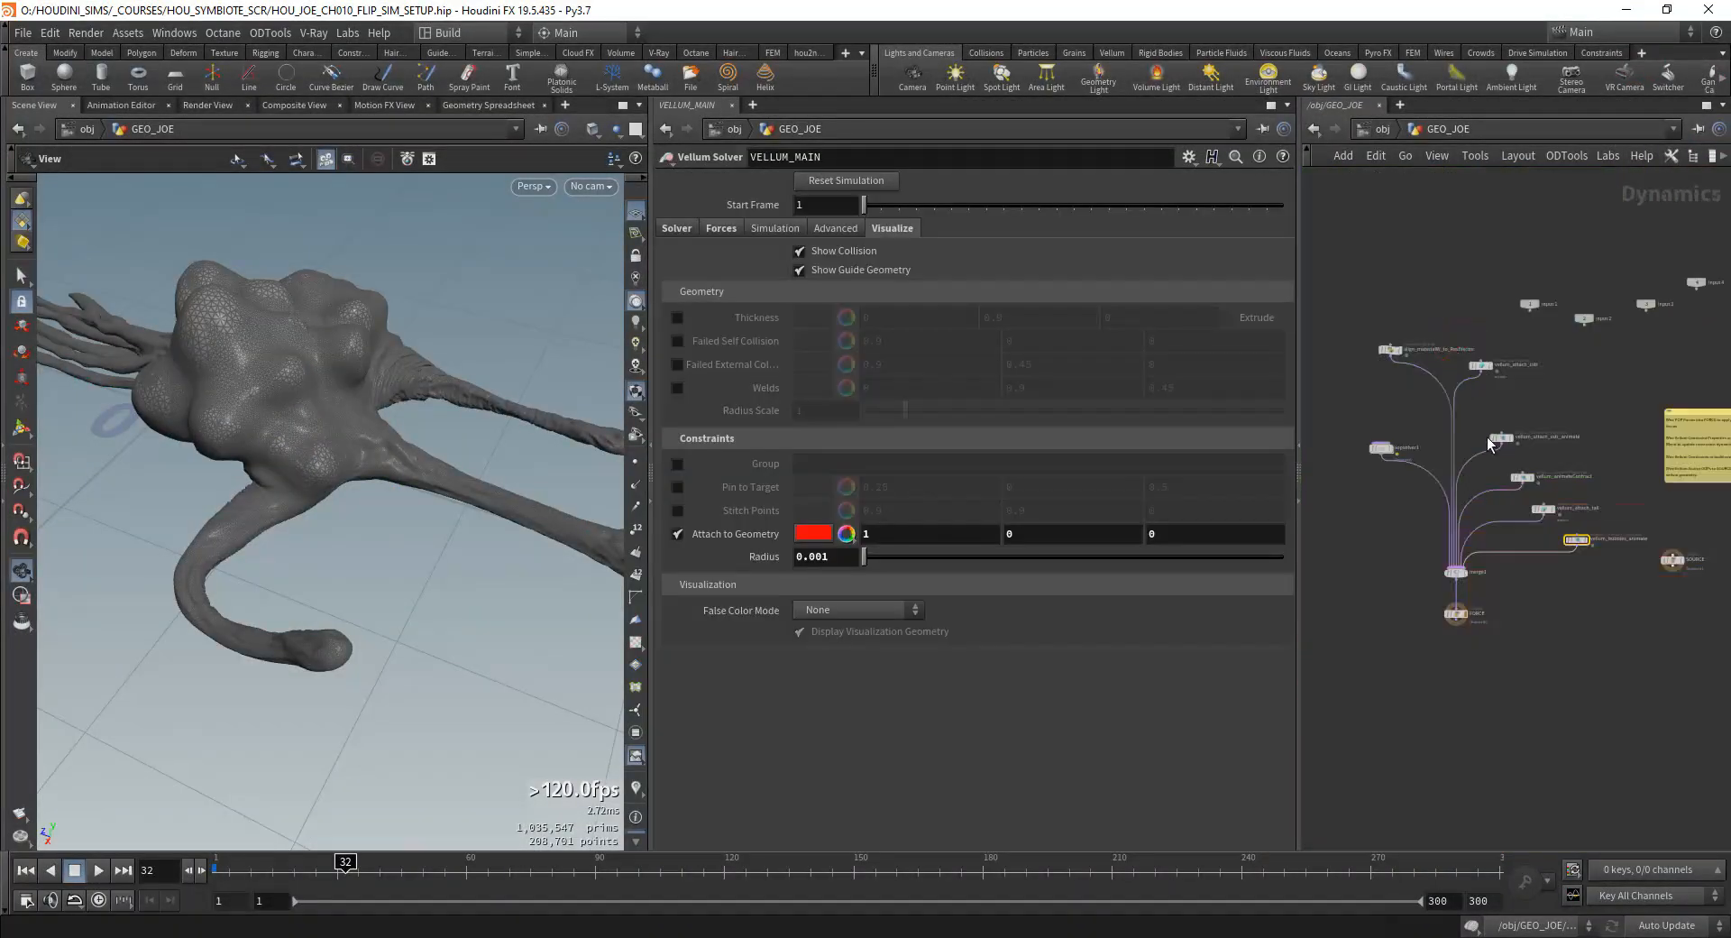
right_click_drag(1578, 421, 1587, 421)
middle_click_drag(1587, 421, 1504, 410)
left_click(1468, 548)
middle_click_drag(1454, 584, 1485, 520)
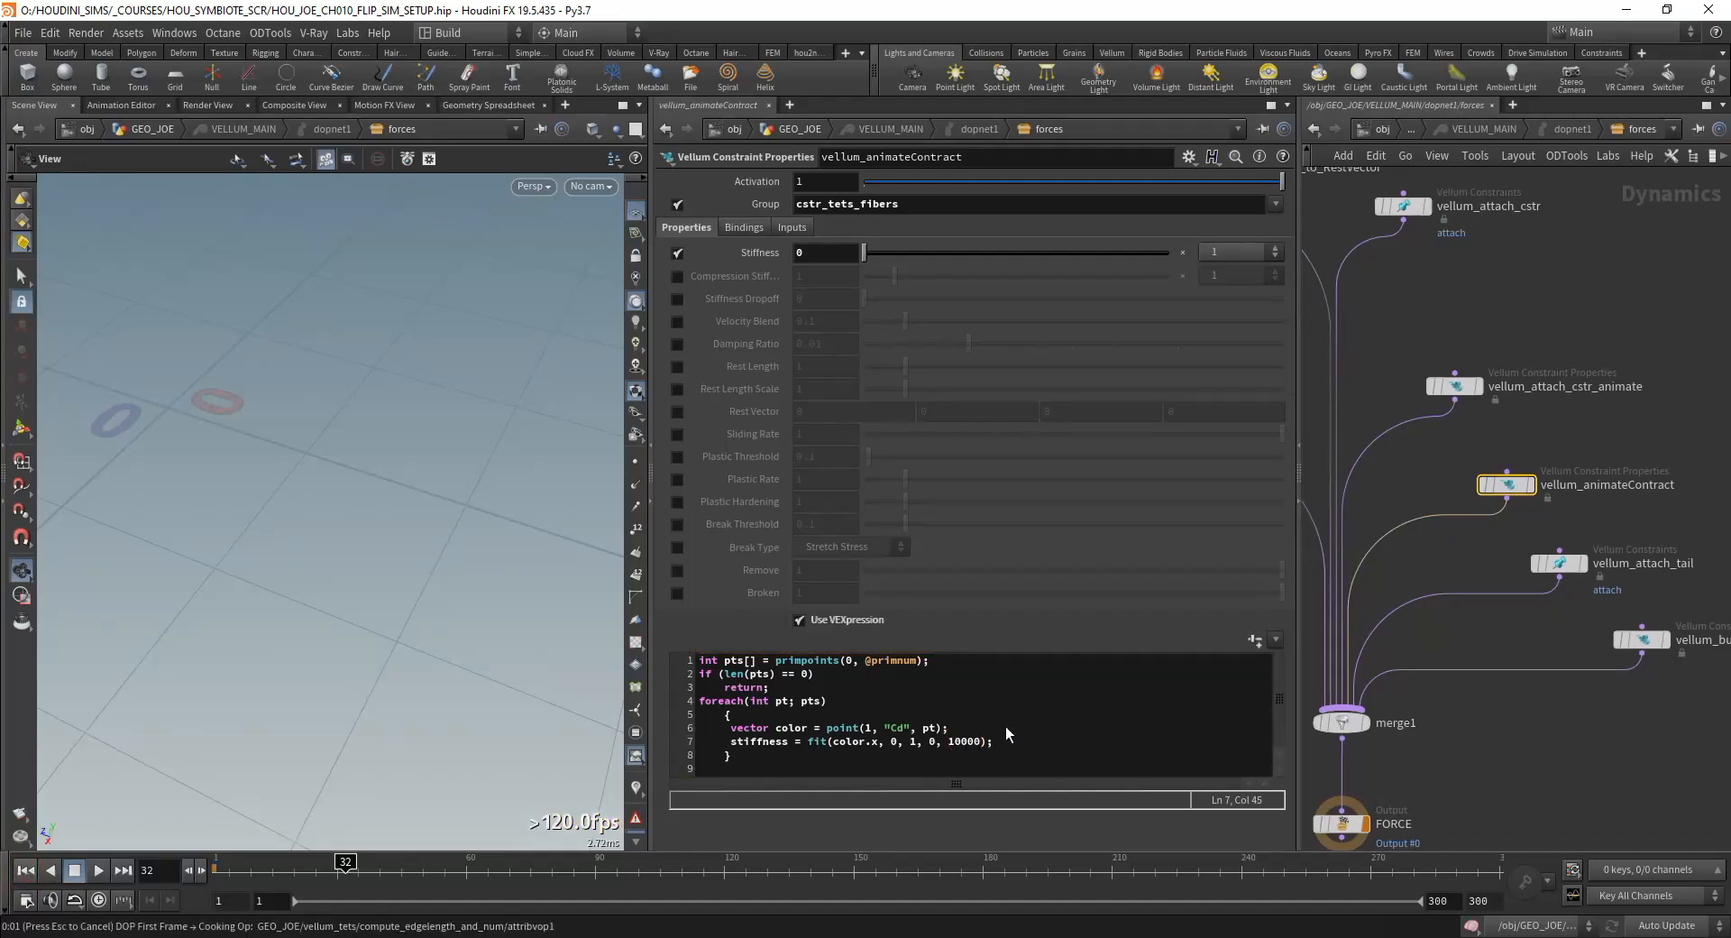
Step: Inspect the constraint's cstr_tets_fibers group and examine the creature's limbs at frame 1
double_click(840, 207)
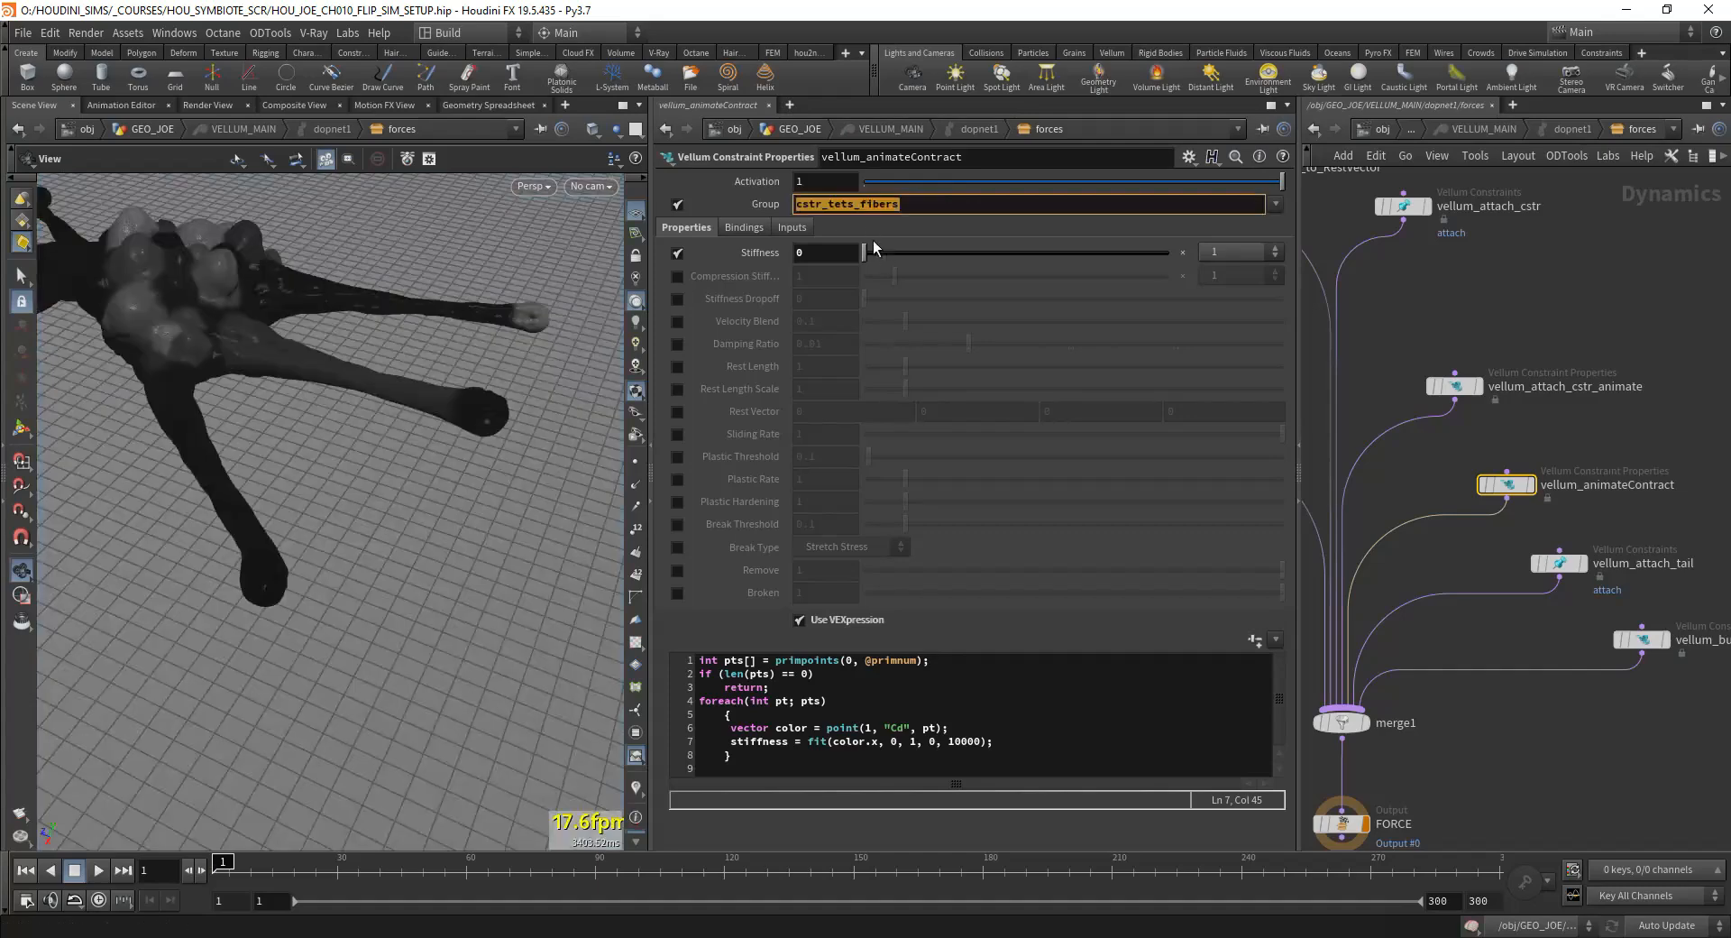
left_click_drag(221, 419, 352, 396)
right_click_drag(351, 397, 492, 404)
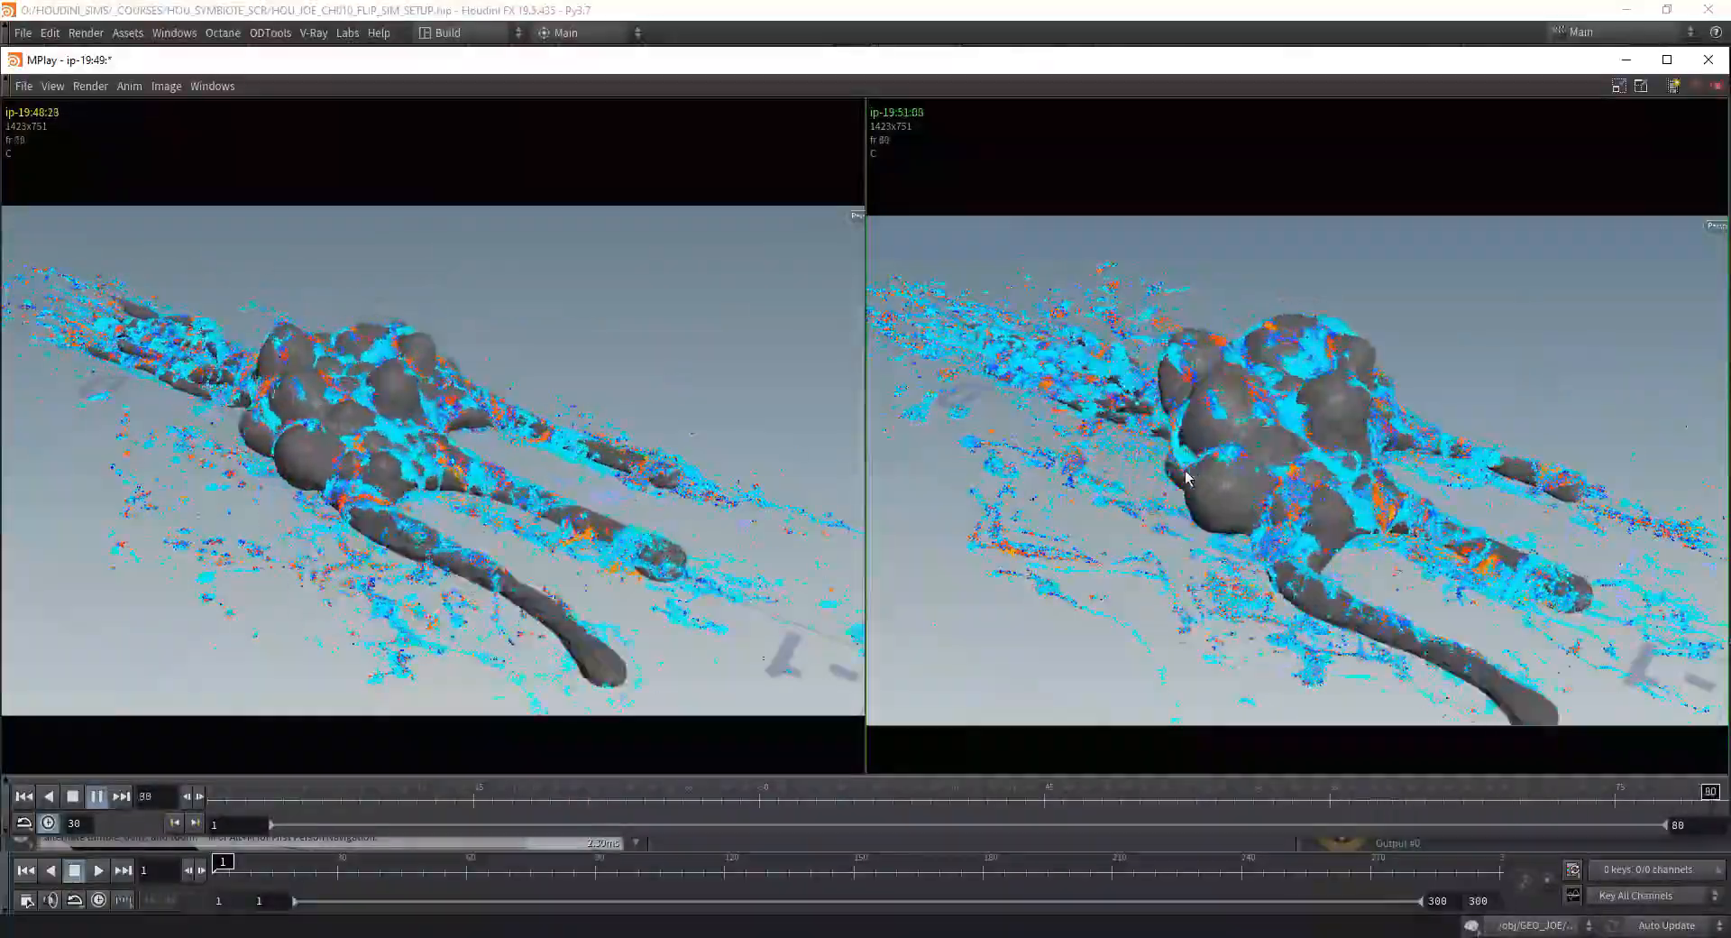
Step: Minimise the MPlay comparison window and return from the solver to the GEO_JOE network
left_click(1626, 60)
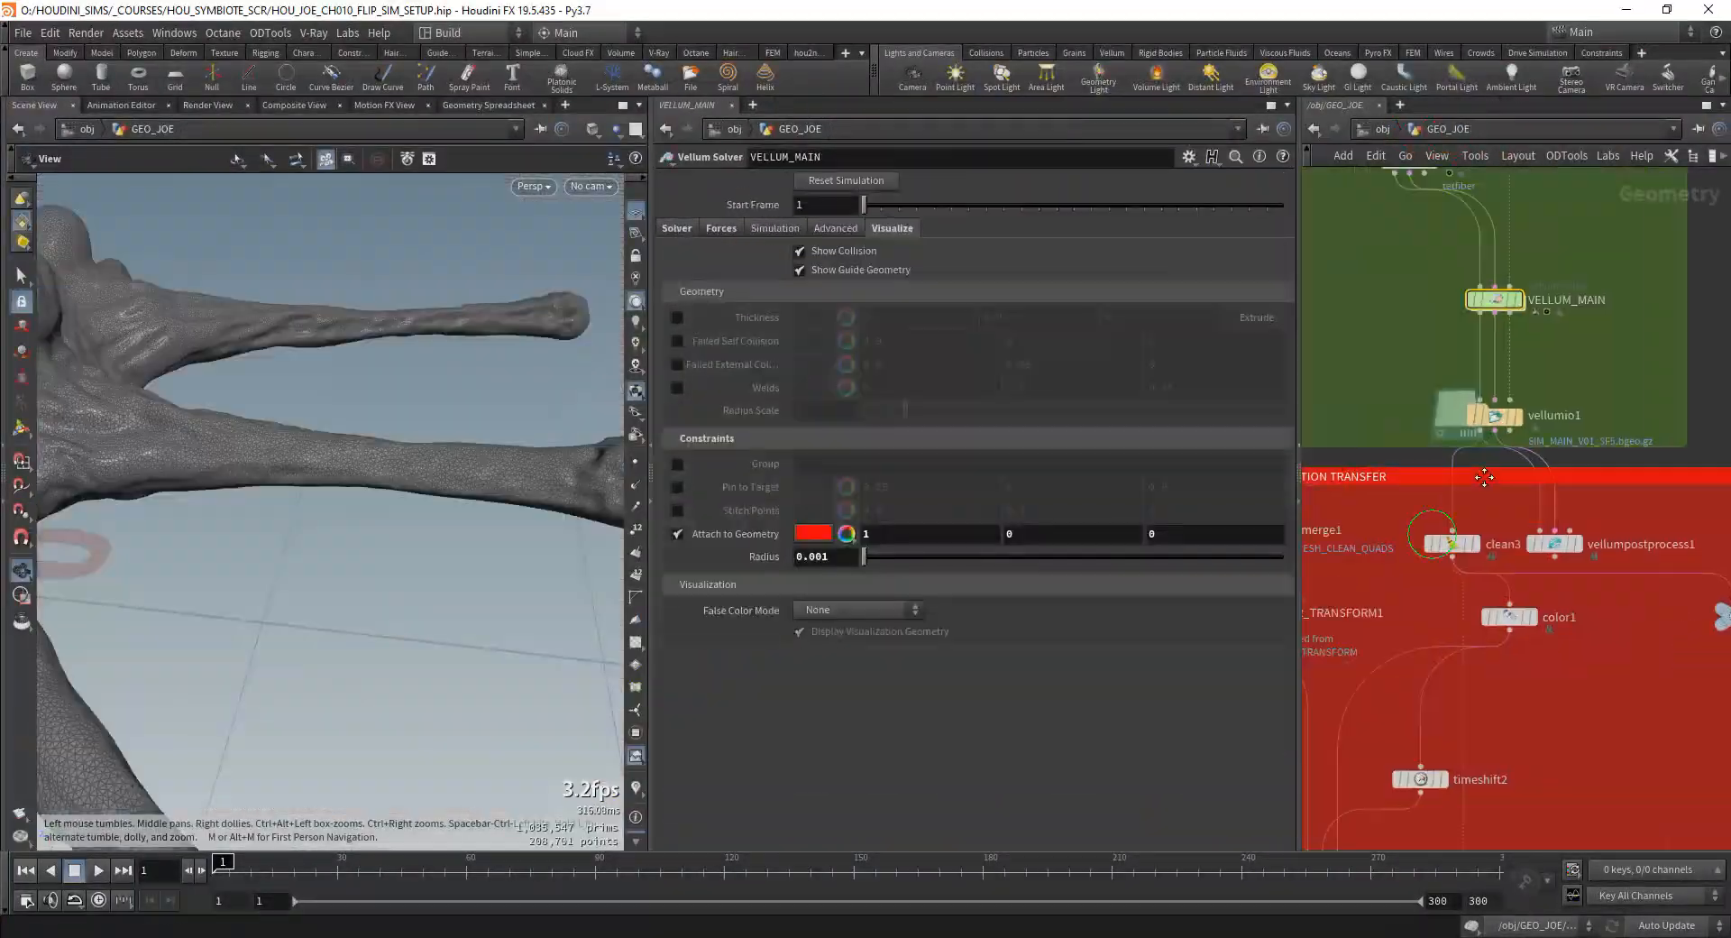
middle_click_drag(1380, 342, 1419, 383)
scroll(1592, 402, "down", 5)
middle_click_drag(1533, 441, 1535, 320)
middle_click_drag(1361, 586, 1518, 468)
scroll(1518, 468, "down", 3)
middle_click_drag(1614, 317, 1434, 460)
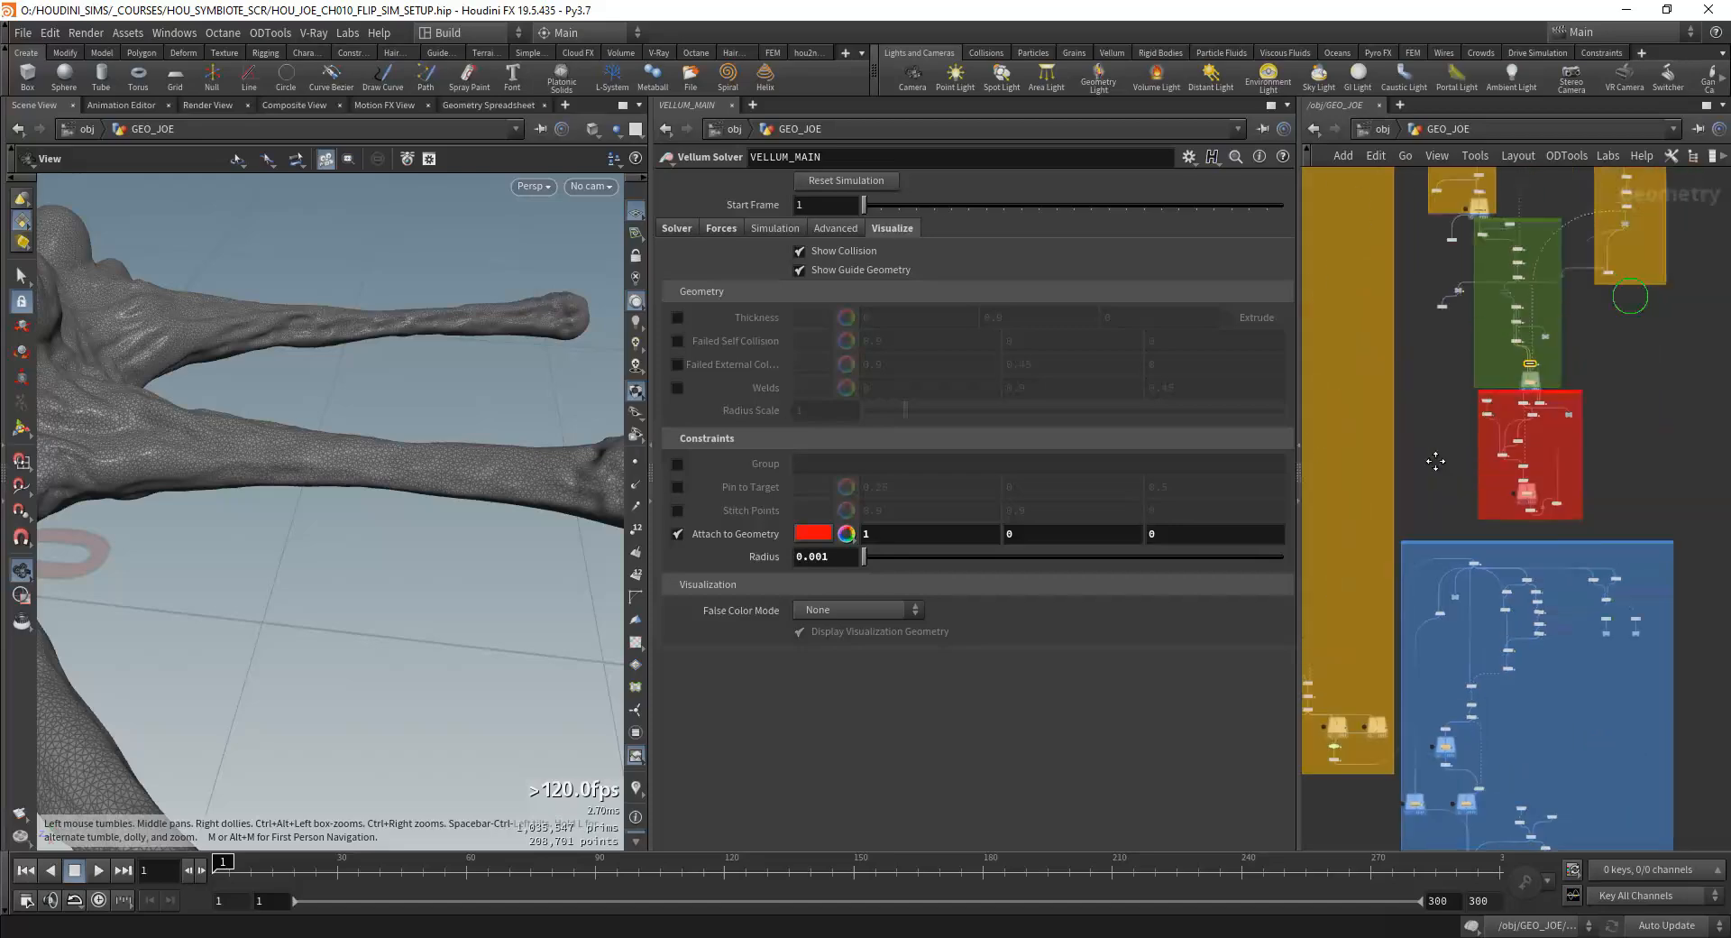
Step: Select the vellumio1 node below VELLUM_MAIN and display its cached simulation
scroll(1546, 353, "up", 8)
left_click(1425, 538)
middle_click_drag(1554, 473, 1644, 391)
scroll(1644, 391, "down", 3)
middle_click_drag(1580, 445, 1504, 448)
scroll(1504, 448, "up", 6)
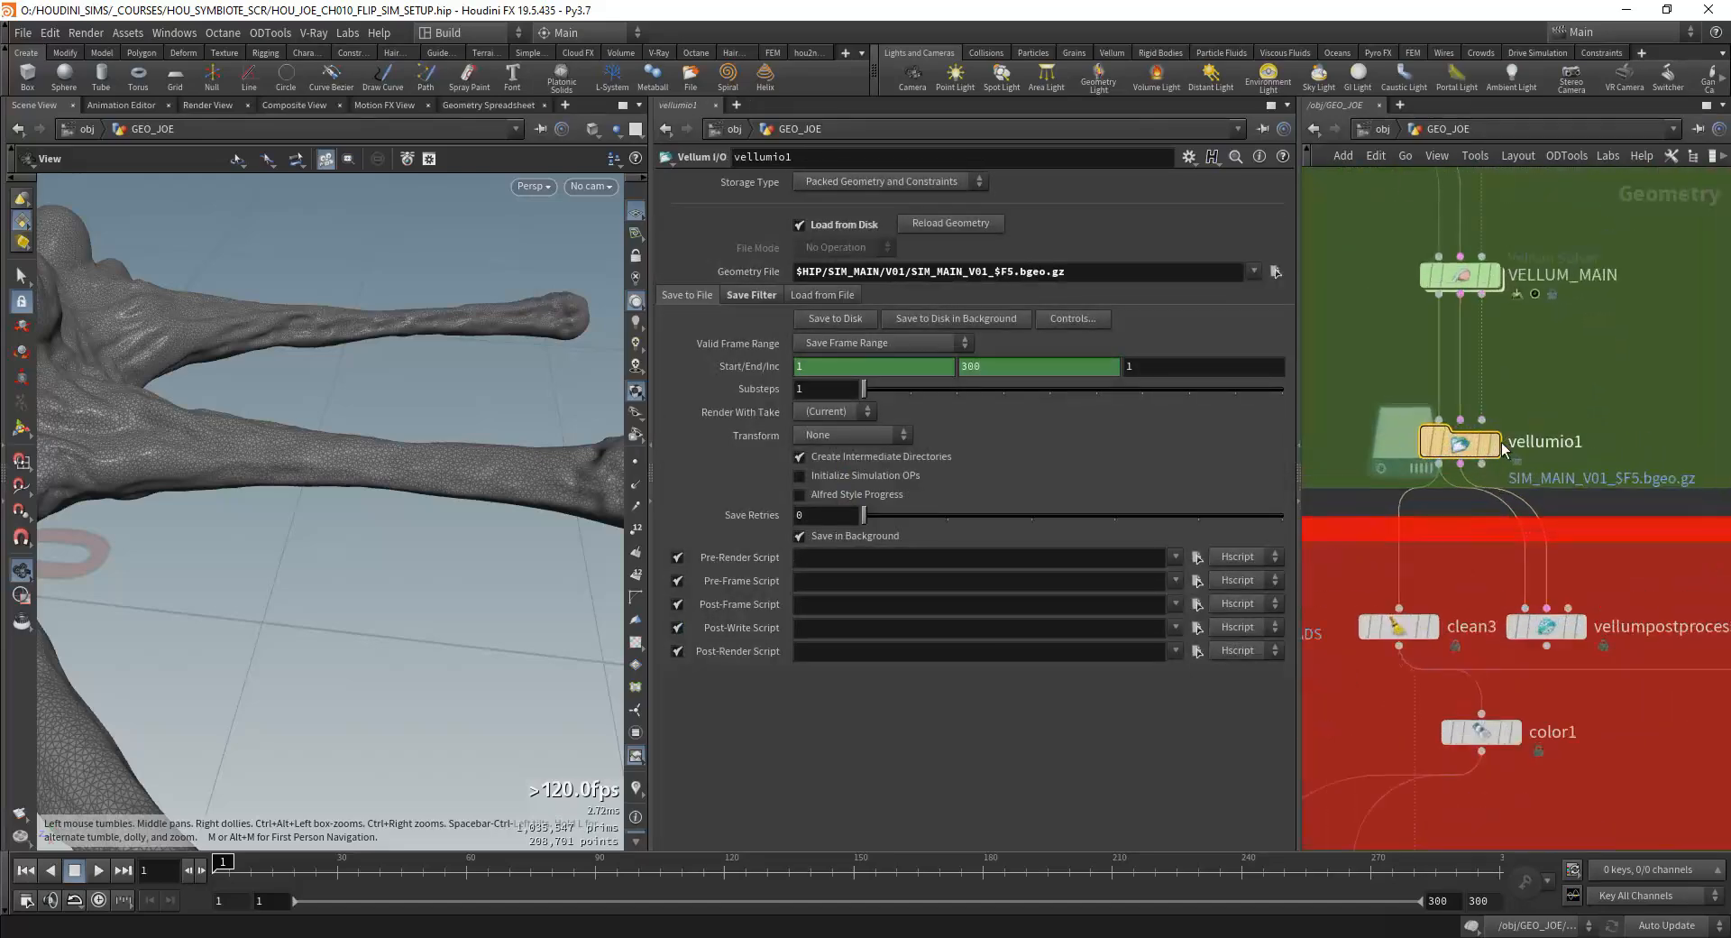
left_click(1499, 442)
Step: Set vellumio1's geometry file path to $HIP/SIM_MAIN/V01/SIM_MAIN_V02_$F5.bgeo.gz
right_click_drag(359, 375, 379, 478)
left_click_drag(378, 479, 347, 494)
right_click_drag(347, 494, 792, 293)
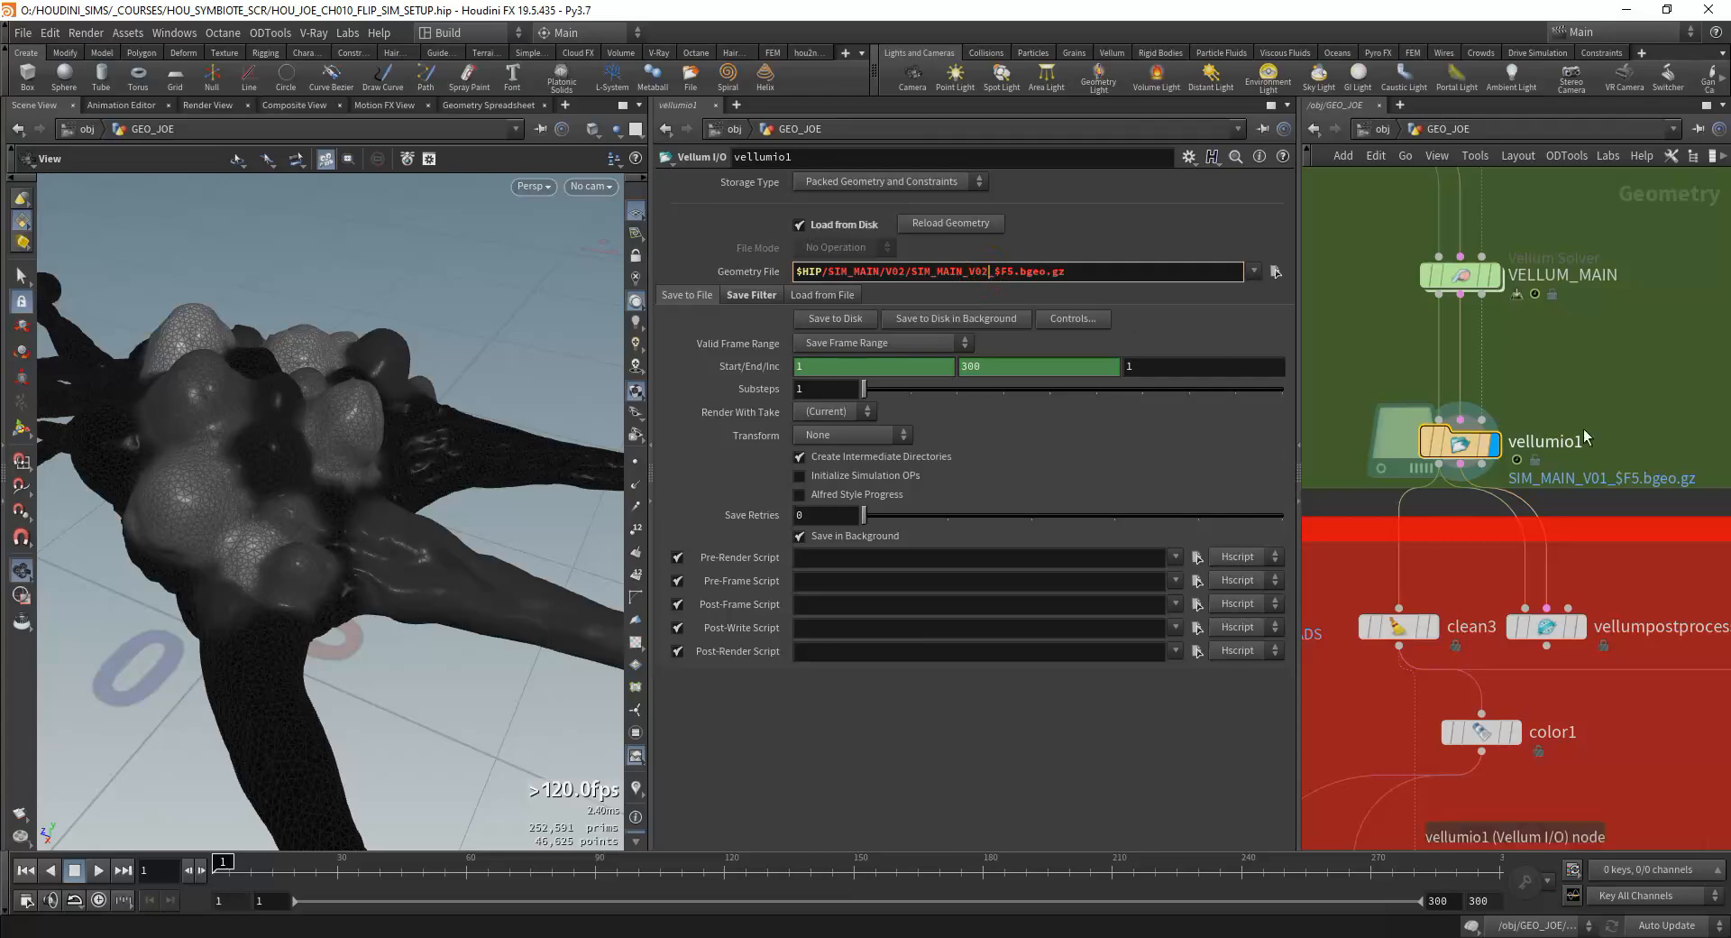
key("Return")
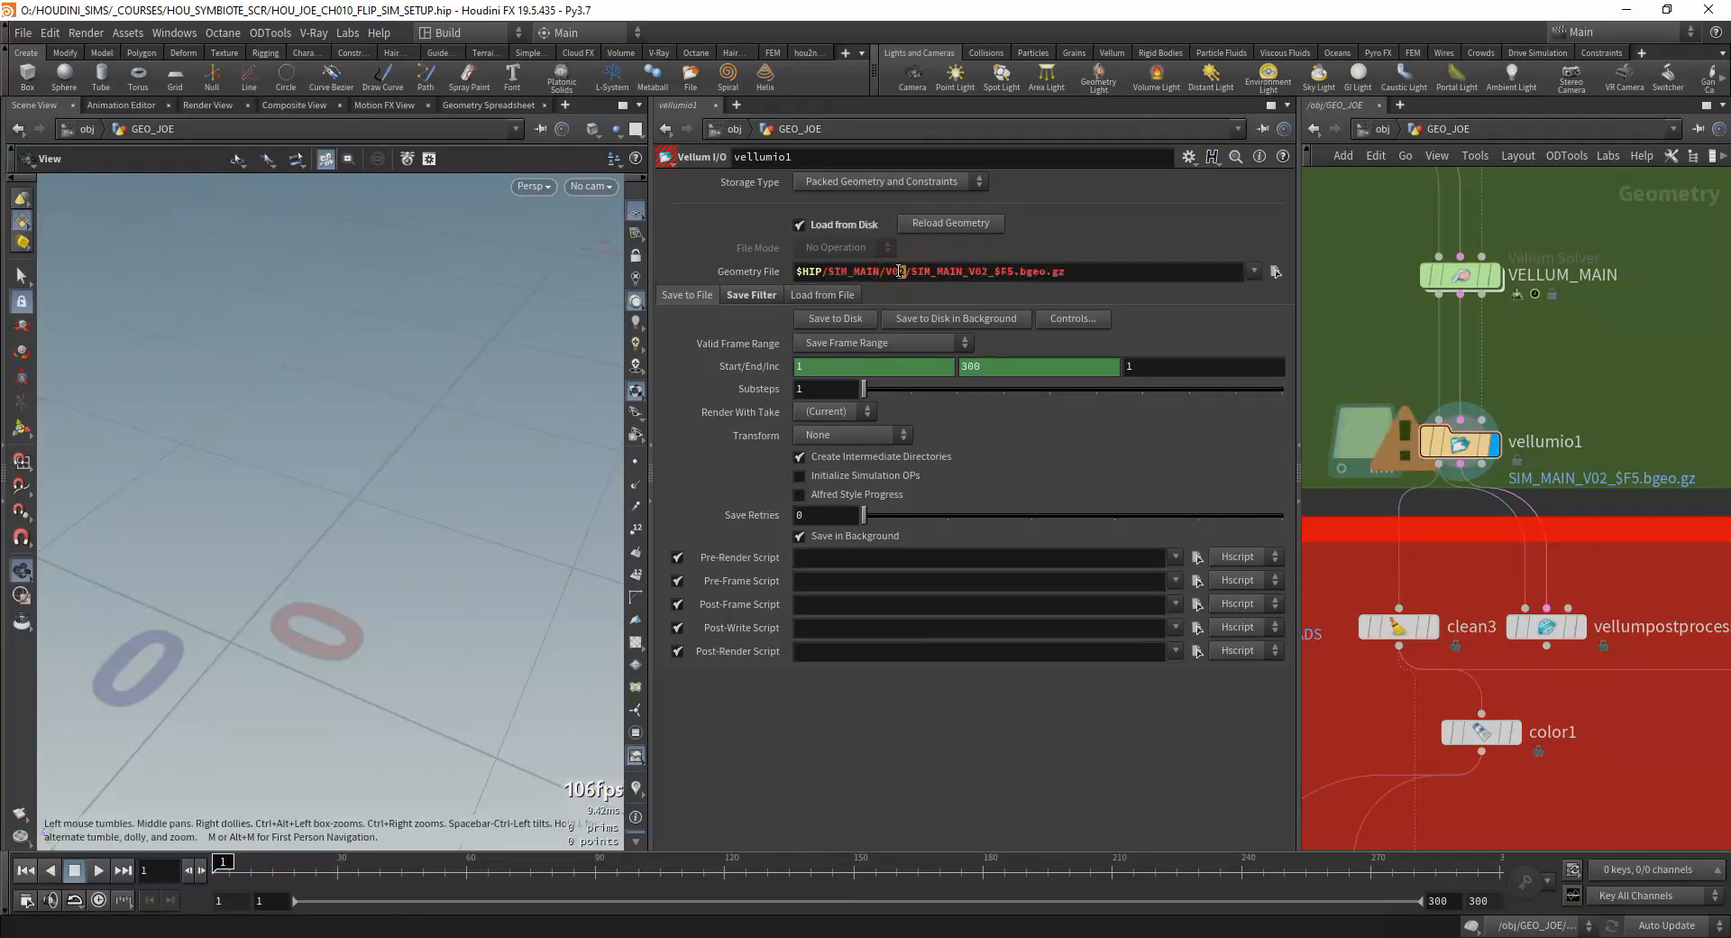
Step: Move the timeline to frame 63 and examine the cached creature simulation from several angles
left_click_drag(182, 647, 242, 505)
left_click_drag(435, 870, 479, 867)
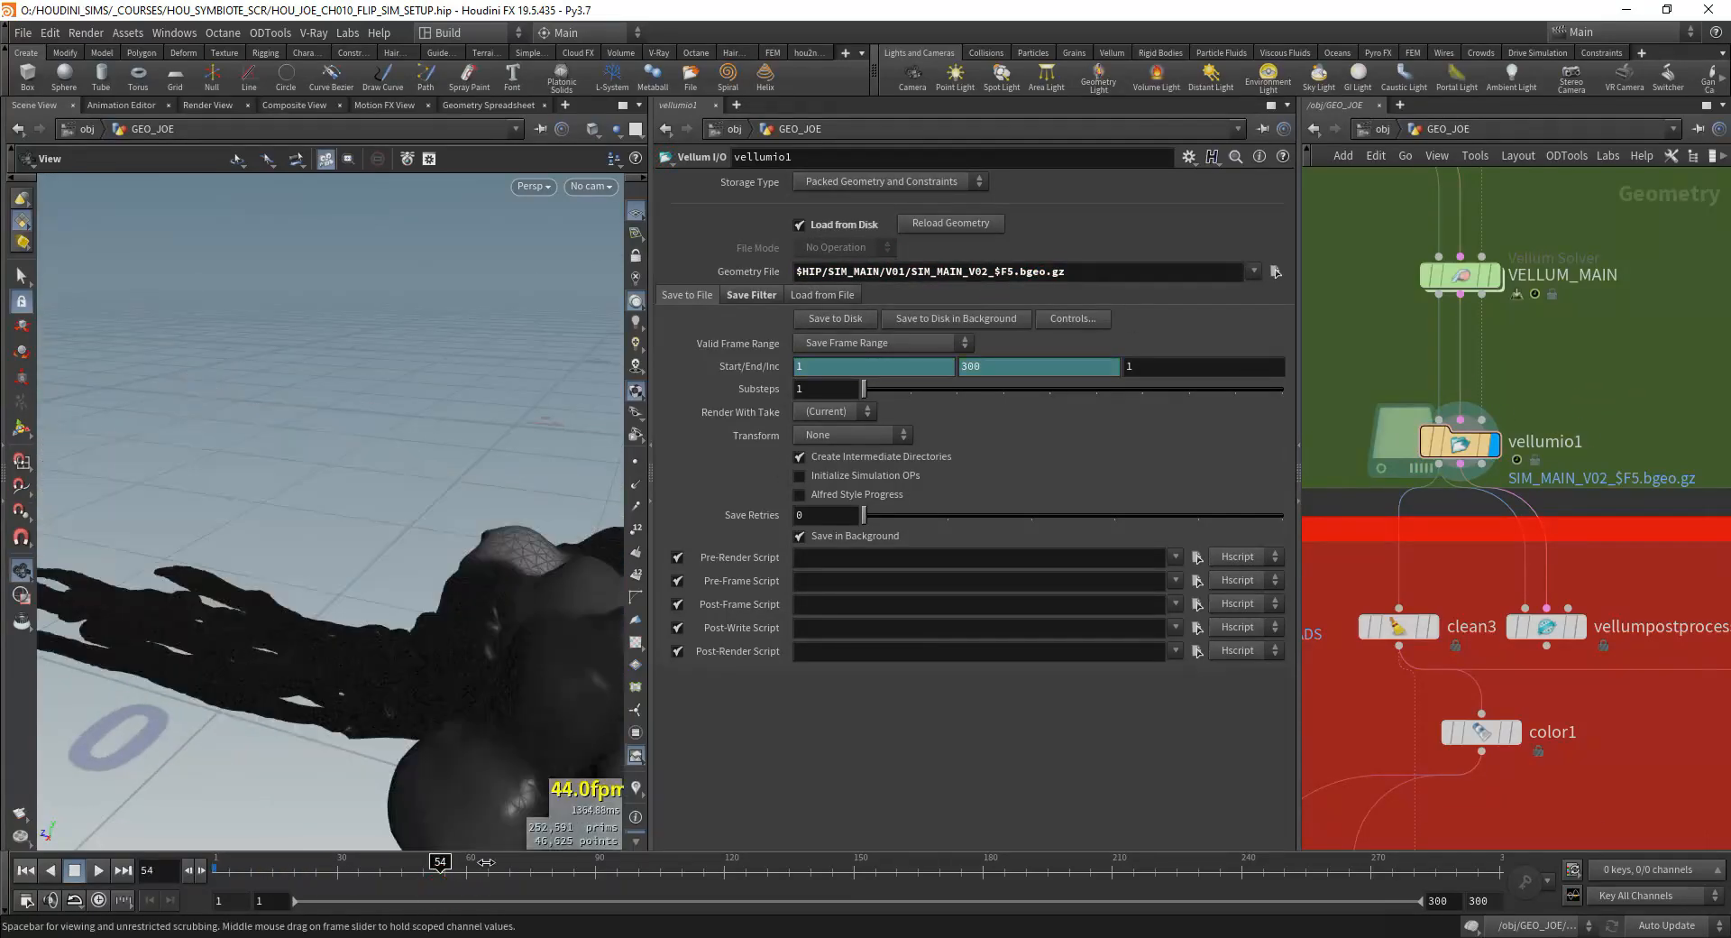
right_click_drag(497, 662, 124, 695)
left_click_drag(124, 695, 417, 586)
right_click_drag(417, 586, 228, 738)
Step: Find the switch1 node below filecache12 and filecache15, and display its output
scroll(1449, 579, "down", 8)
middle_click_drag(1353, 721, 1452, 545)
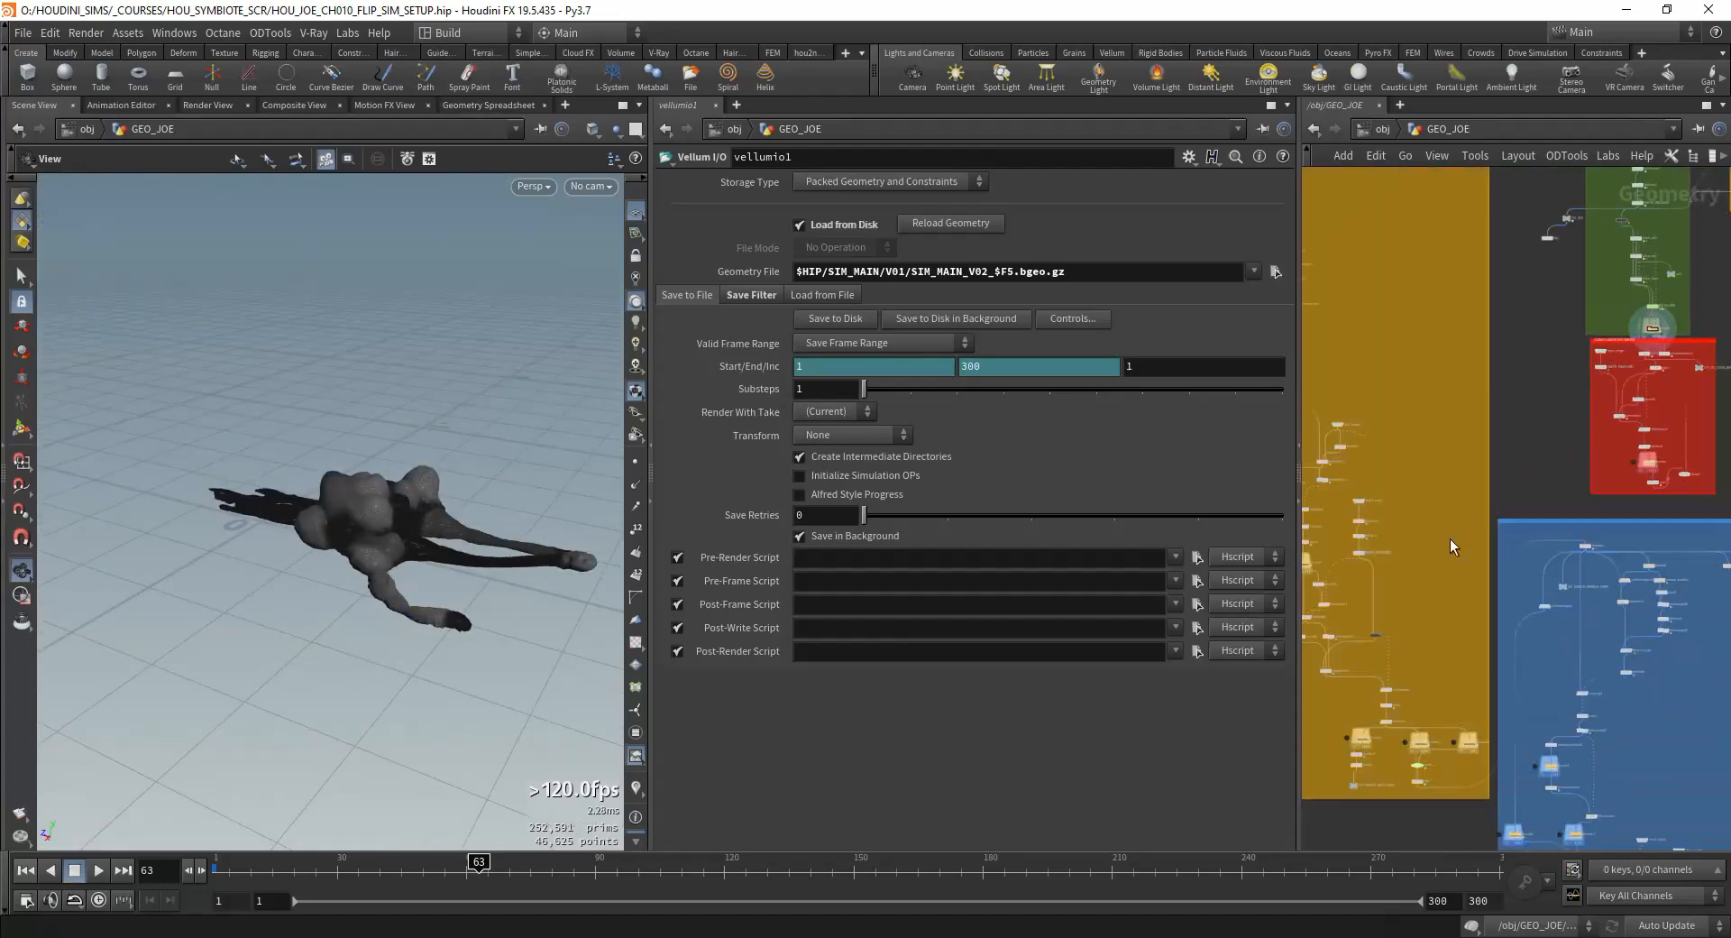
scroll(1406, 559, "up", 6)
scroll(1486, 417, "up", 4)
scroll(1500, 707, "down", 5)
middle_click_drag(1605, 631, 1527, 552)
middle_click_drag(1672, 803, 1526, 639)
scroll(1605, 663, "up", 2)
left_click(1434, 642)
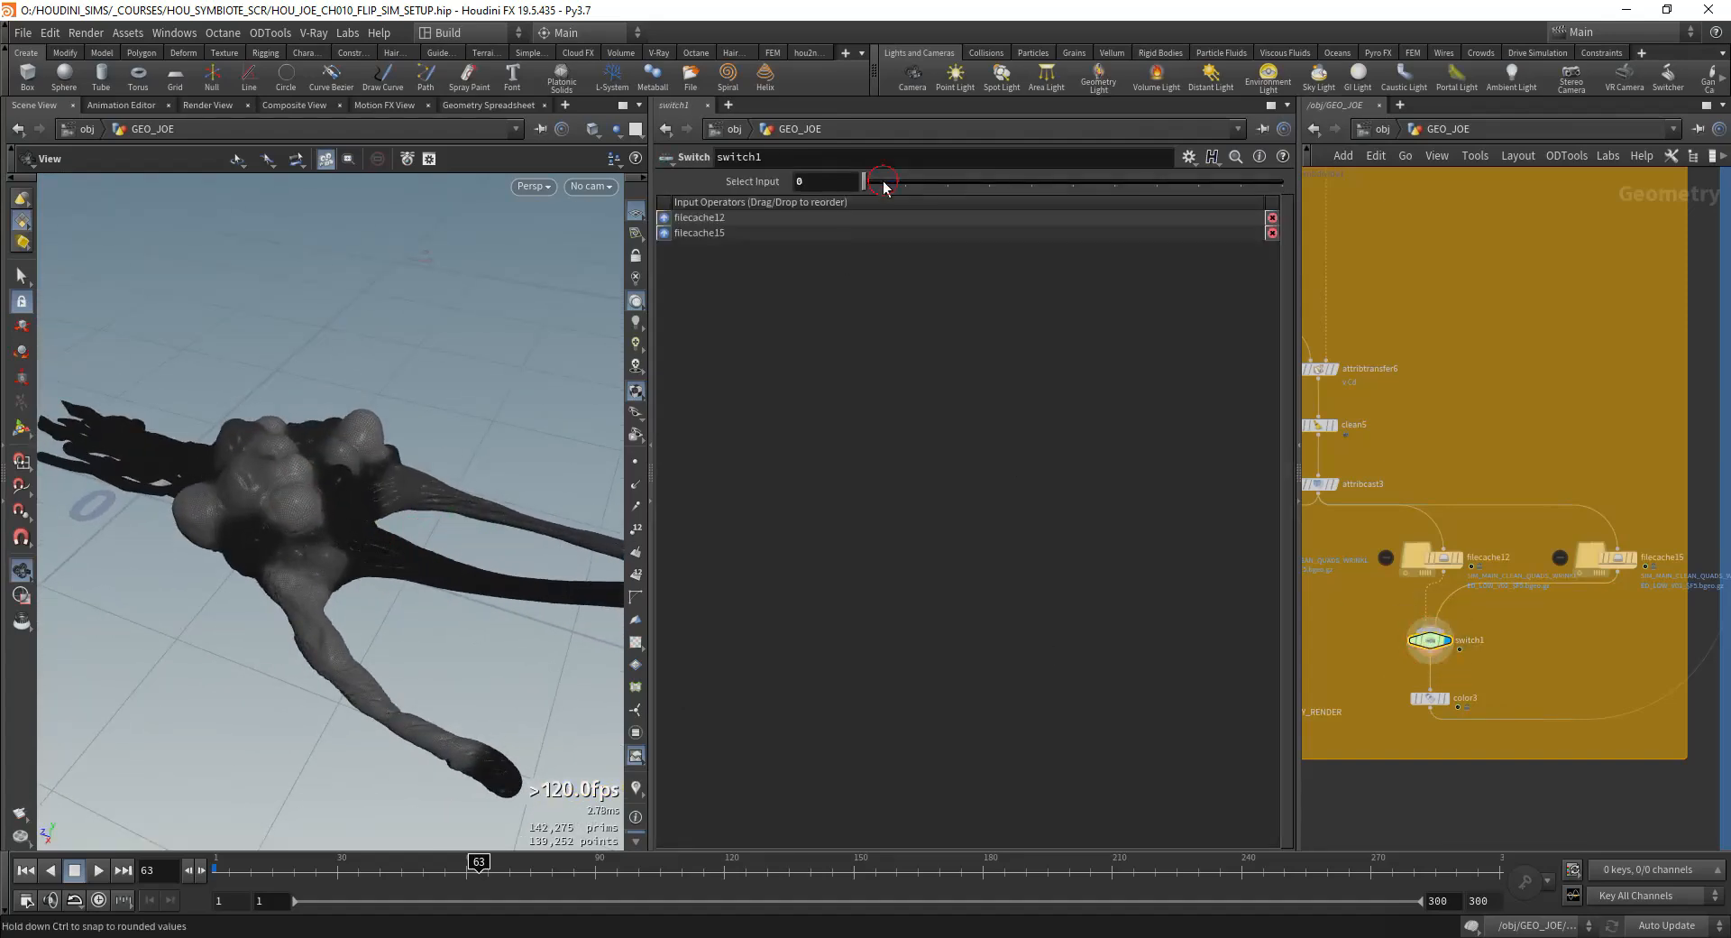
Step: Compare filecache12 and filecache15 by changing switch1's selected input between 0 and 1, including at frame 175
mouse_move(884, 182)
left_mouse_down()
mouse_move(864, 185)
mouse_move(899, 185)
mouse_move(866, 186)
left_mouse_up()
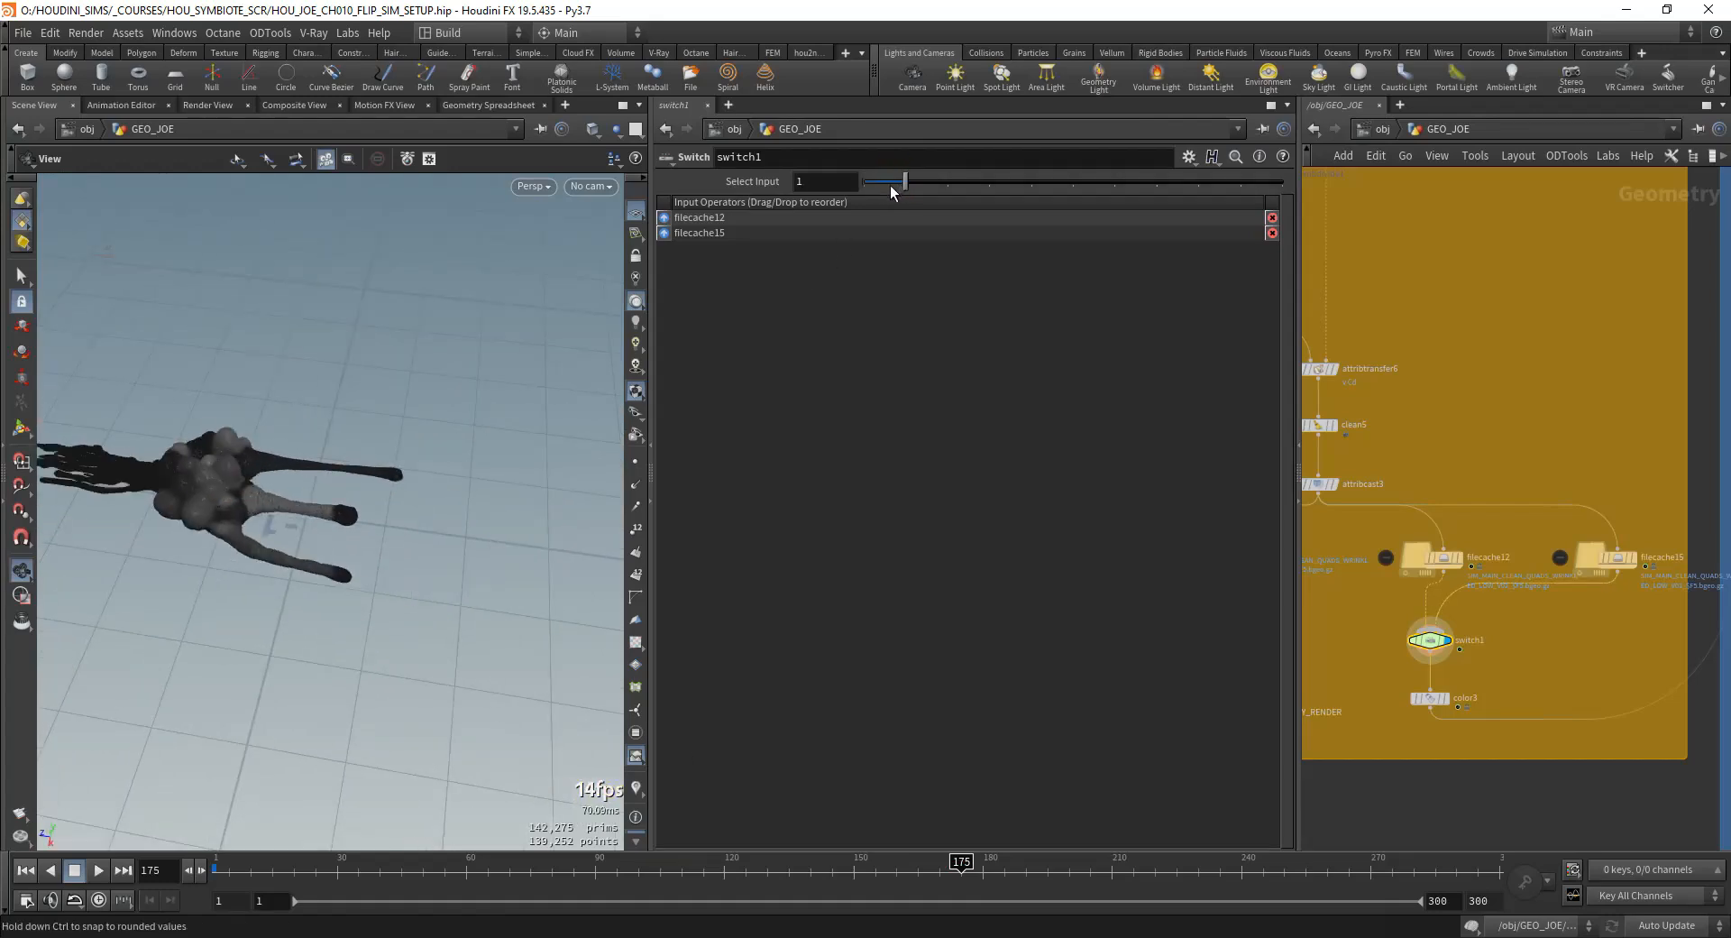
mouse_move(459, 430)
right_mouse_down()
mouse_move(398, 367)
mouse_move(472, 454)
right_mouse_up()
left_click_drag(472, 456, 409, 533)
right_click_drag(358, 495, 345, 511)
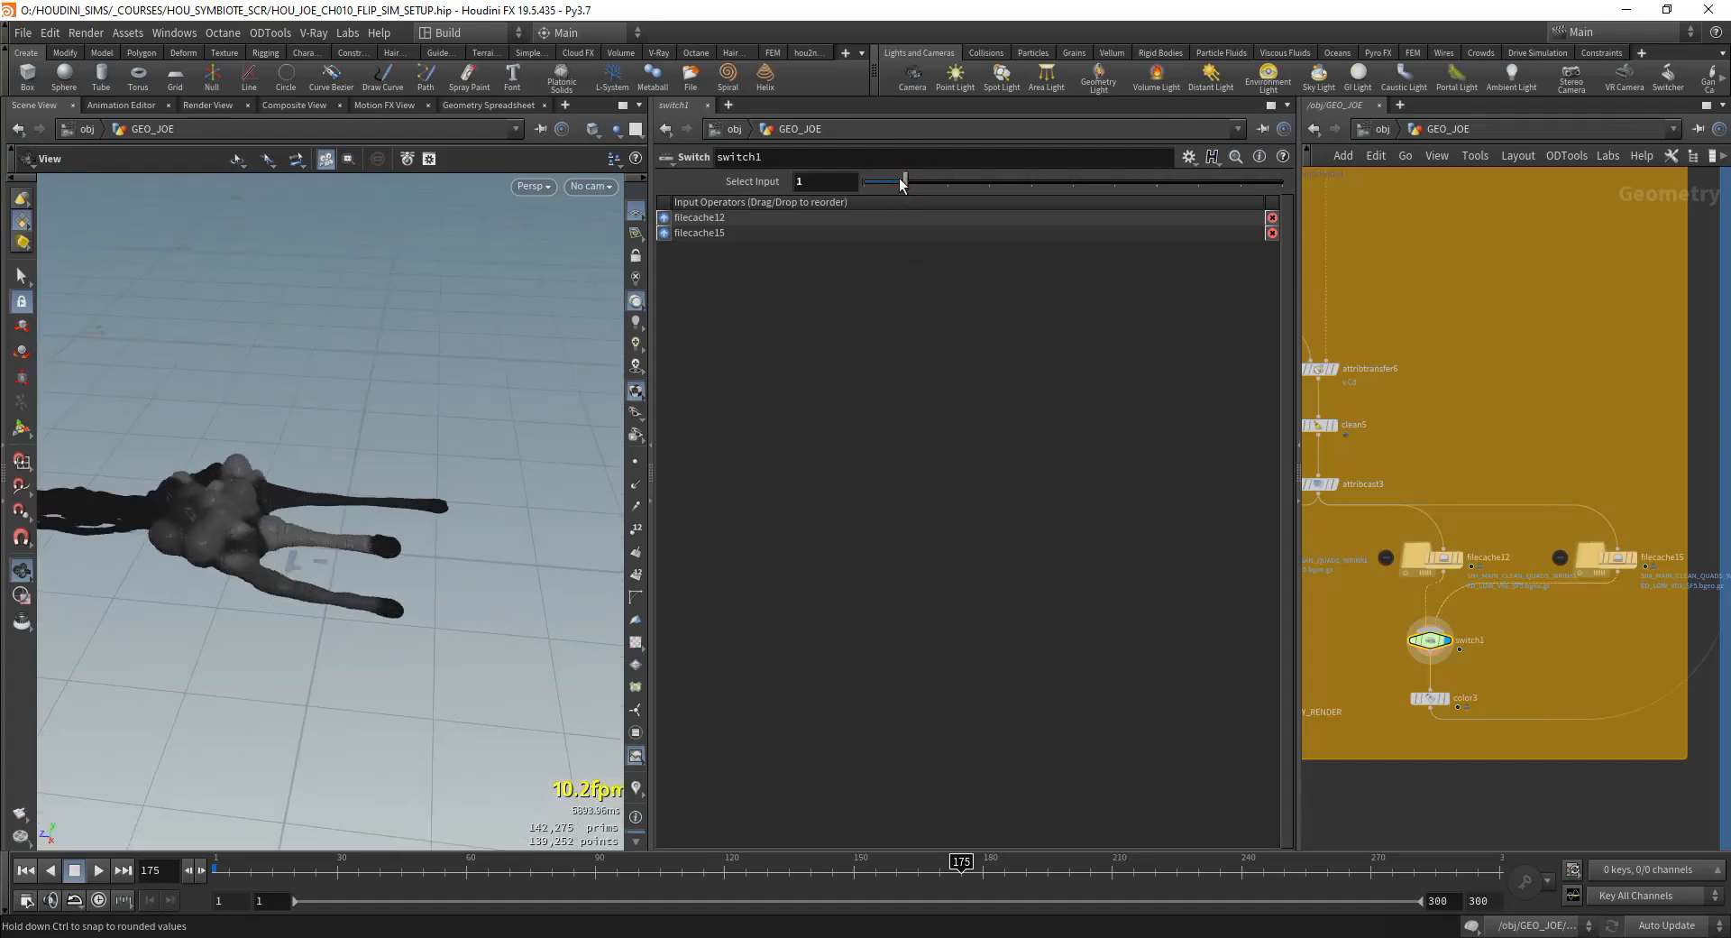
right_click_drag(424, 543, 355, 468)
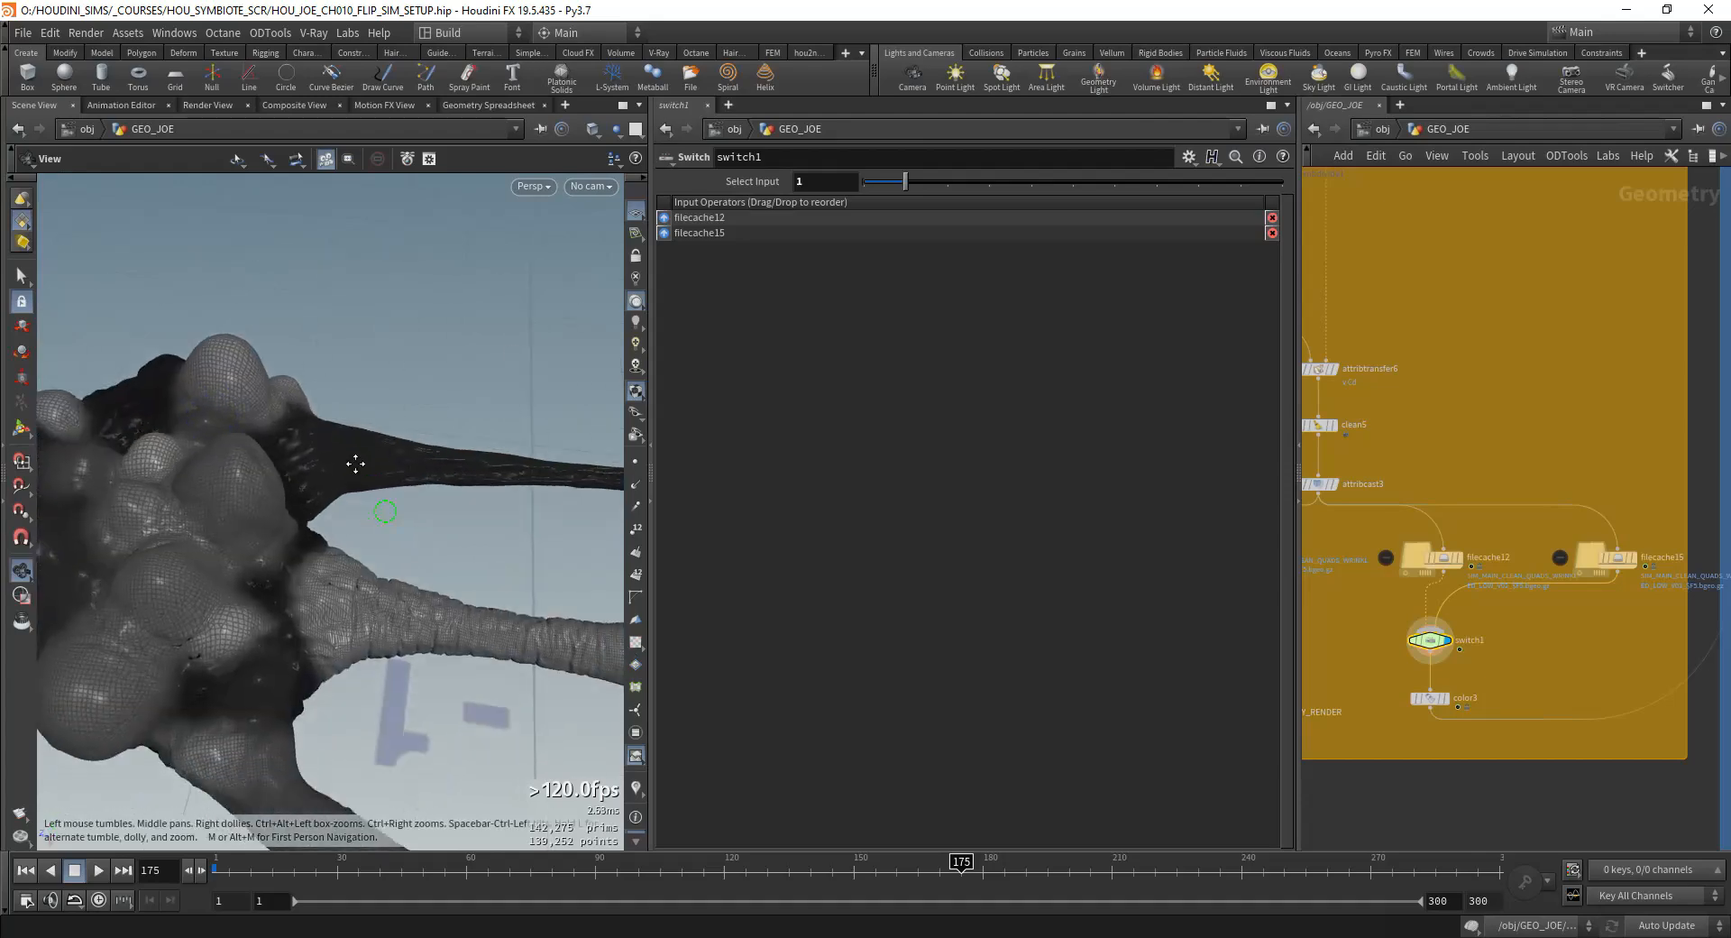
left_click_drag(355, 467, 350, 544)
left_click_drag(909, 183, 862, 179)
Step: Display the filecache6 node and examine the wrinkles on the creature's limb up close
right_click_drag(169, 411, 267, 523)
scroll(1362, 662, "down", 3)
middle_click_drag(1361, 672, 1521, 512)
scroll(1410, 540, "up", 4)
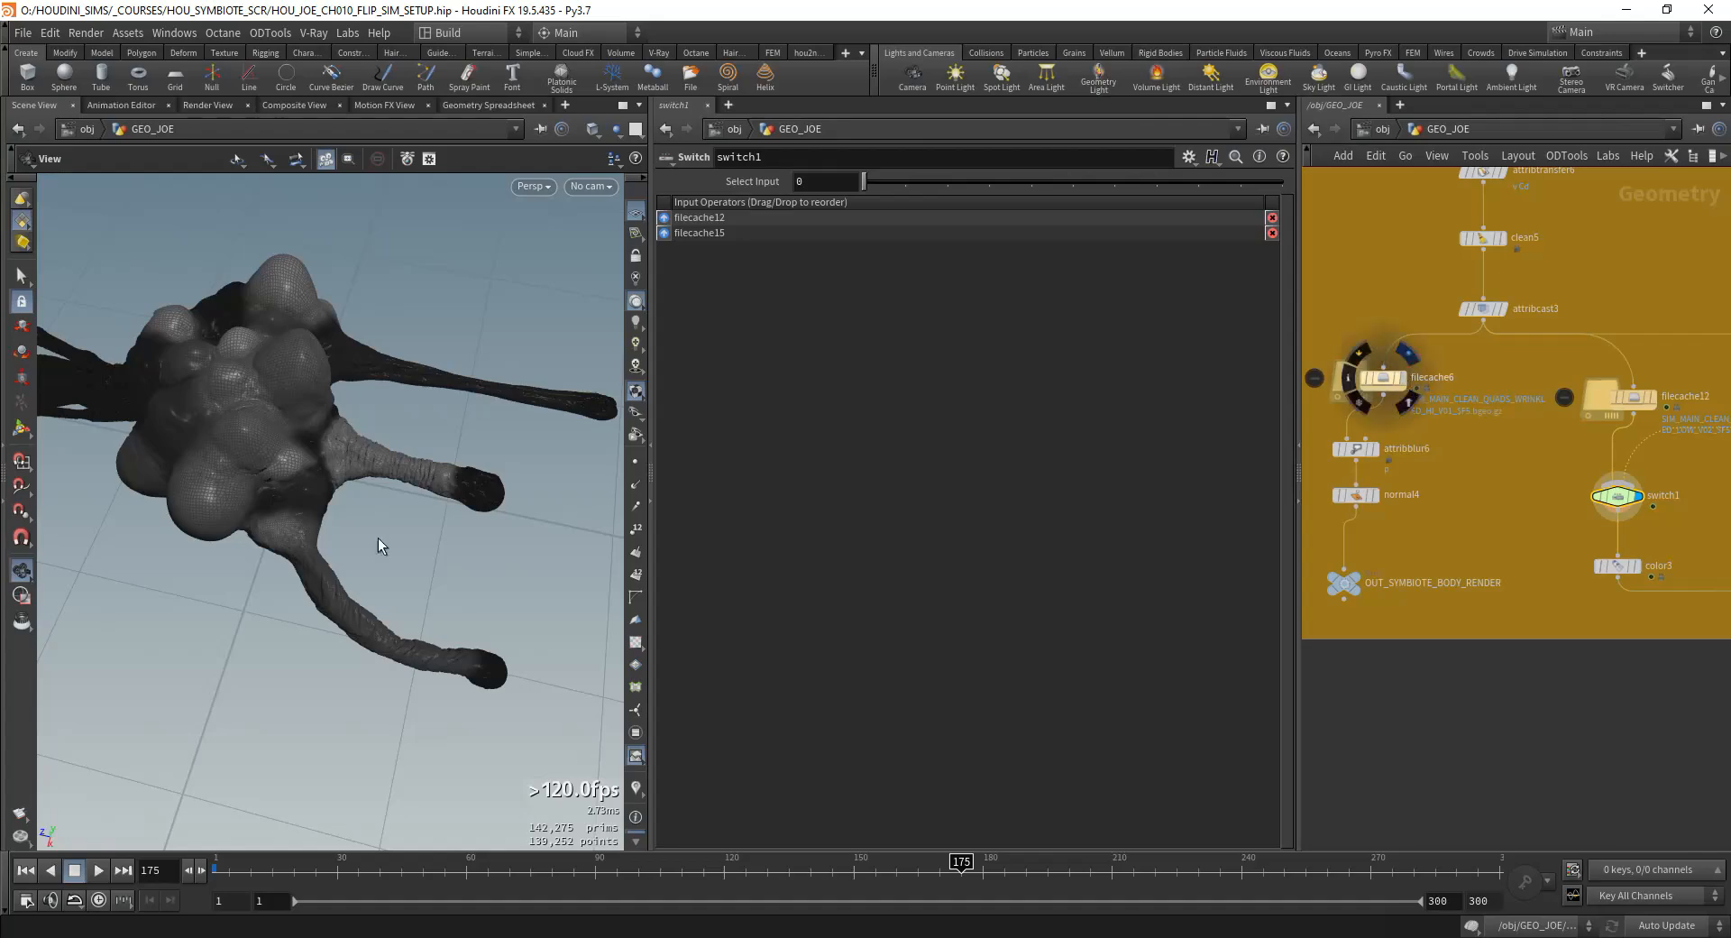
left_click_drag(379, 545, 270, 447)
right_click_drag(367, 527, 424, 505)
left_click_drag(424, 505, 438, 467)
middle_click_drag(394, 600, 444, 524)
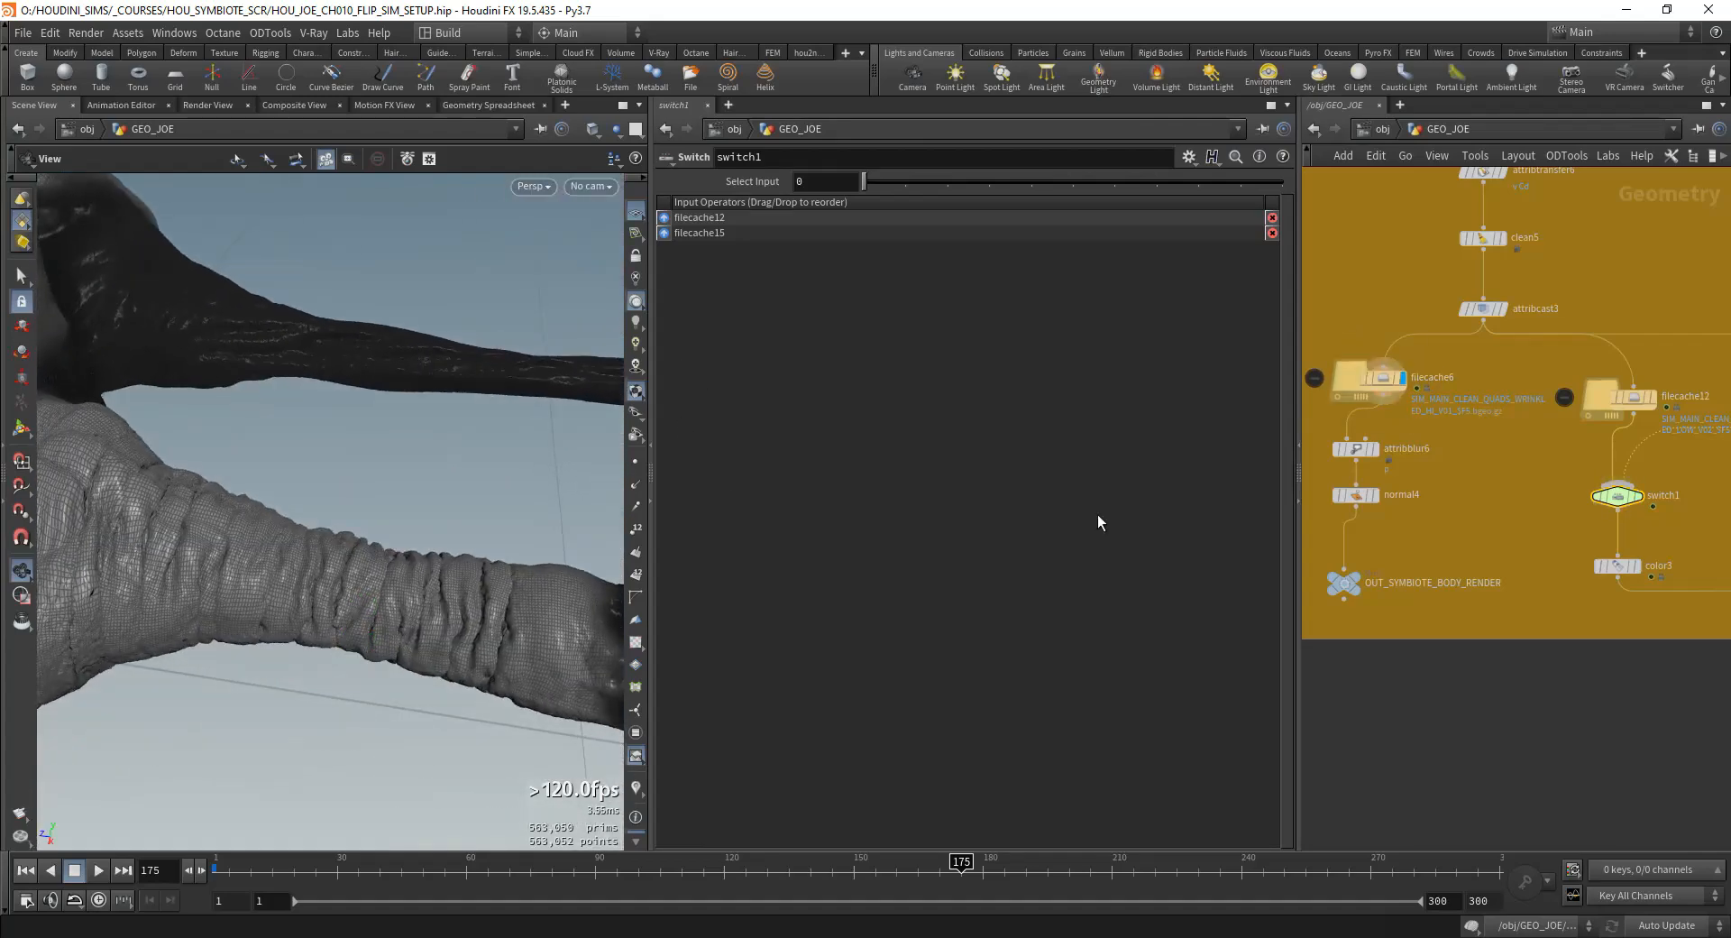
Step: Display the switch1 output again to compare its limb mesh with the filecache6 mesh
left_click(1640, 499)
scroll(1610, 516, "down", 2)
middle_click_drag(1610, 516, 1520, 503)
scroll(1505, 275, "up", 3)
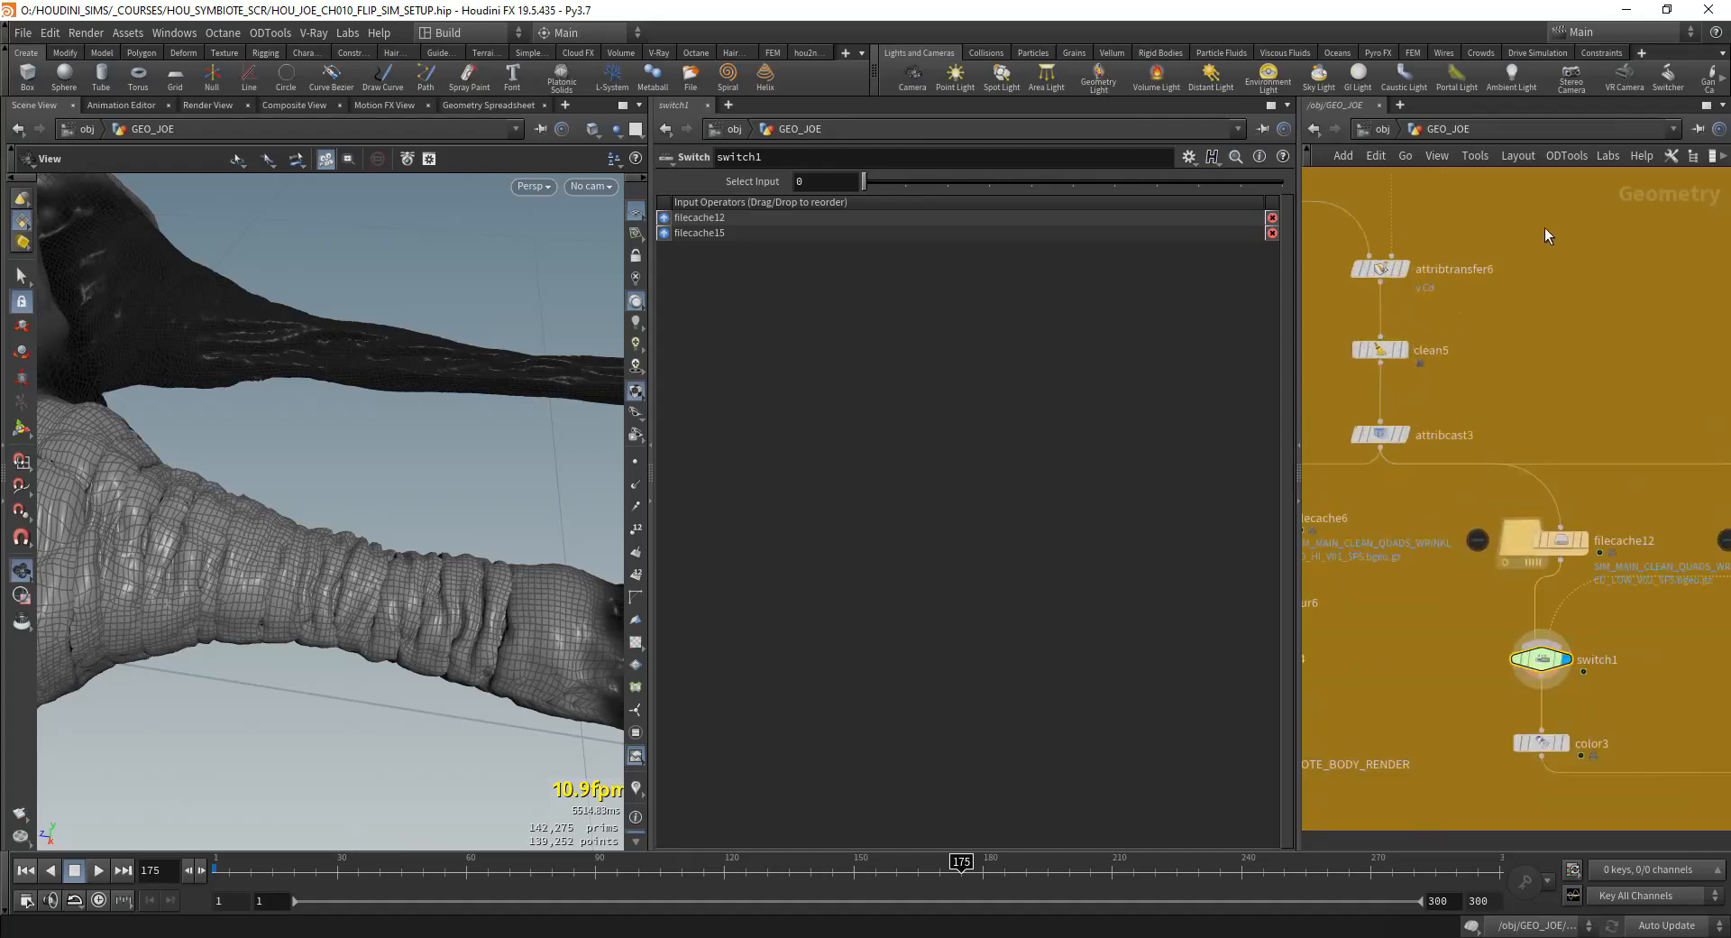
Step: Inspect the subdivide1 node's settings and return to the filecache6 branch ending in OUT_SYMBIOTE_BODY_RENDER
middle_click_drag(1544, 228, 1558, 492)
scroll(1559, 492, "down", 4)
scroll(1419, 361, "up", 4)
left_click(1486, 387)
scroll(1407, 625, "down", 2)
middle_click_drag(1429, 766, 1578, 395)
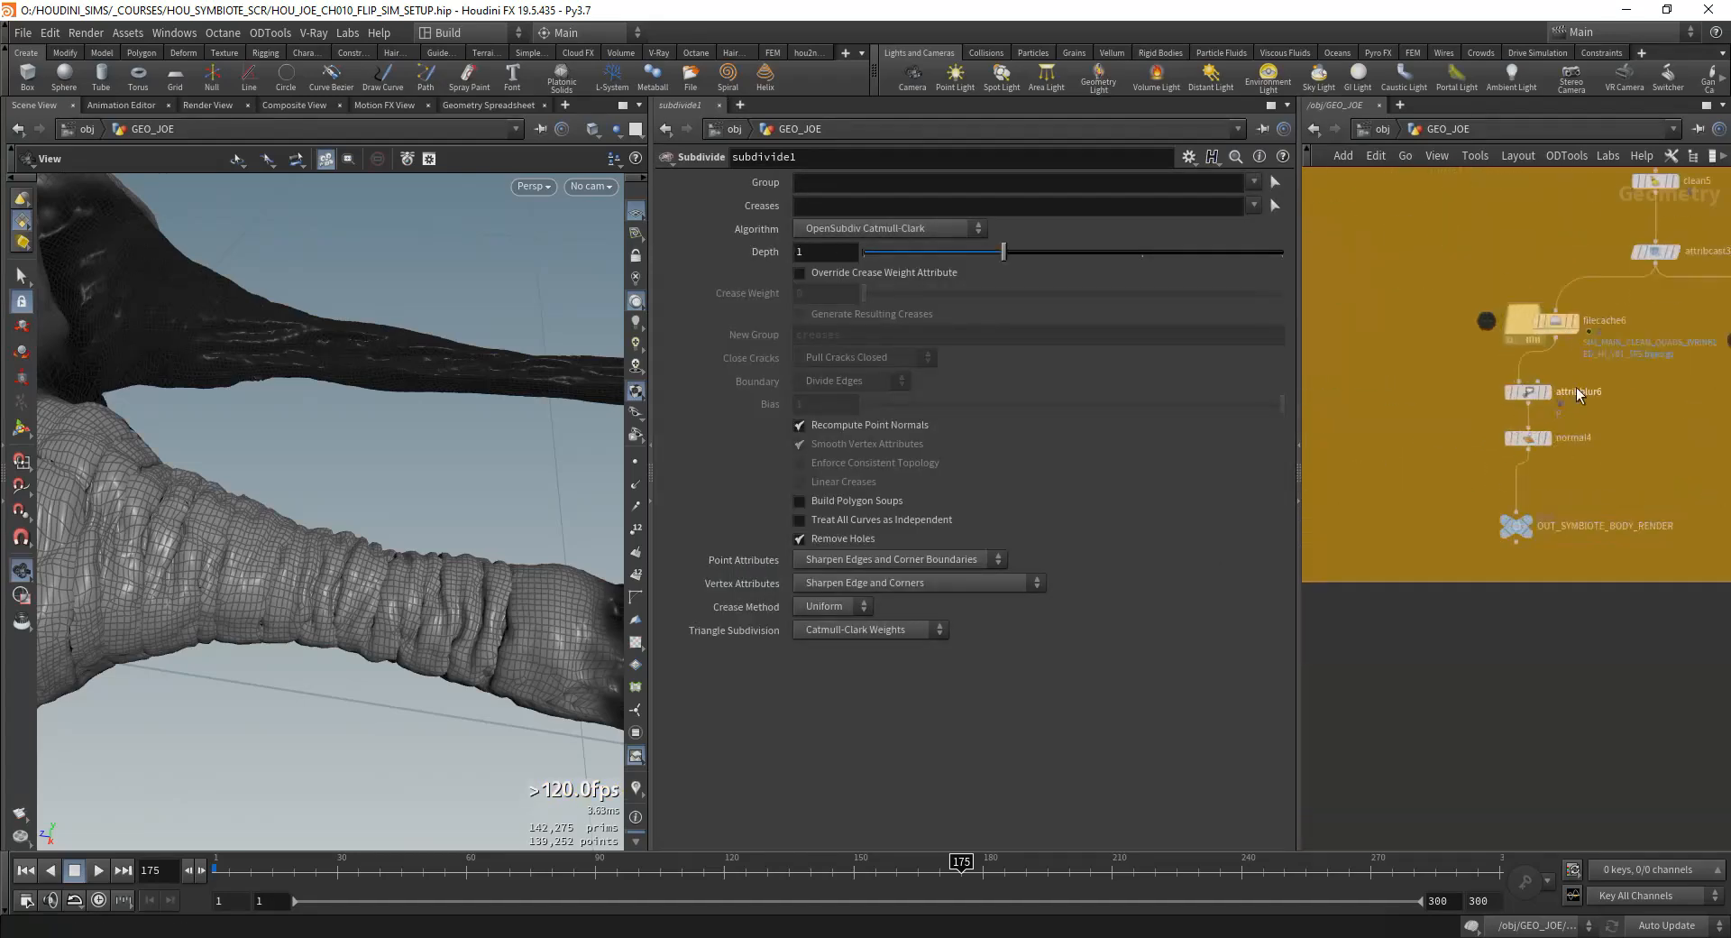
Step: Display the OUT_SYMBIOTE_BODY_RENDER output and examine the wrinkles on the creature's limb up close
right_click_drag(294, 502, 78, 571)
left_click_drag(77, 572, 45, 622)
middle_click_drag(1518, 531, 1432, 528)
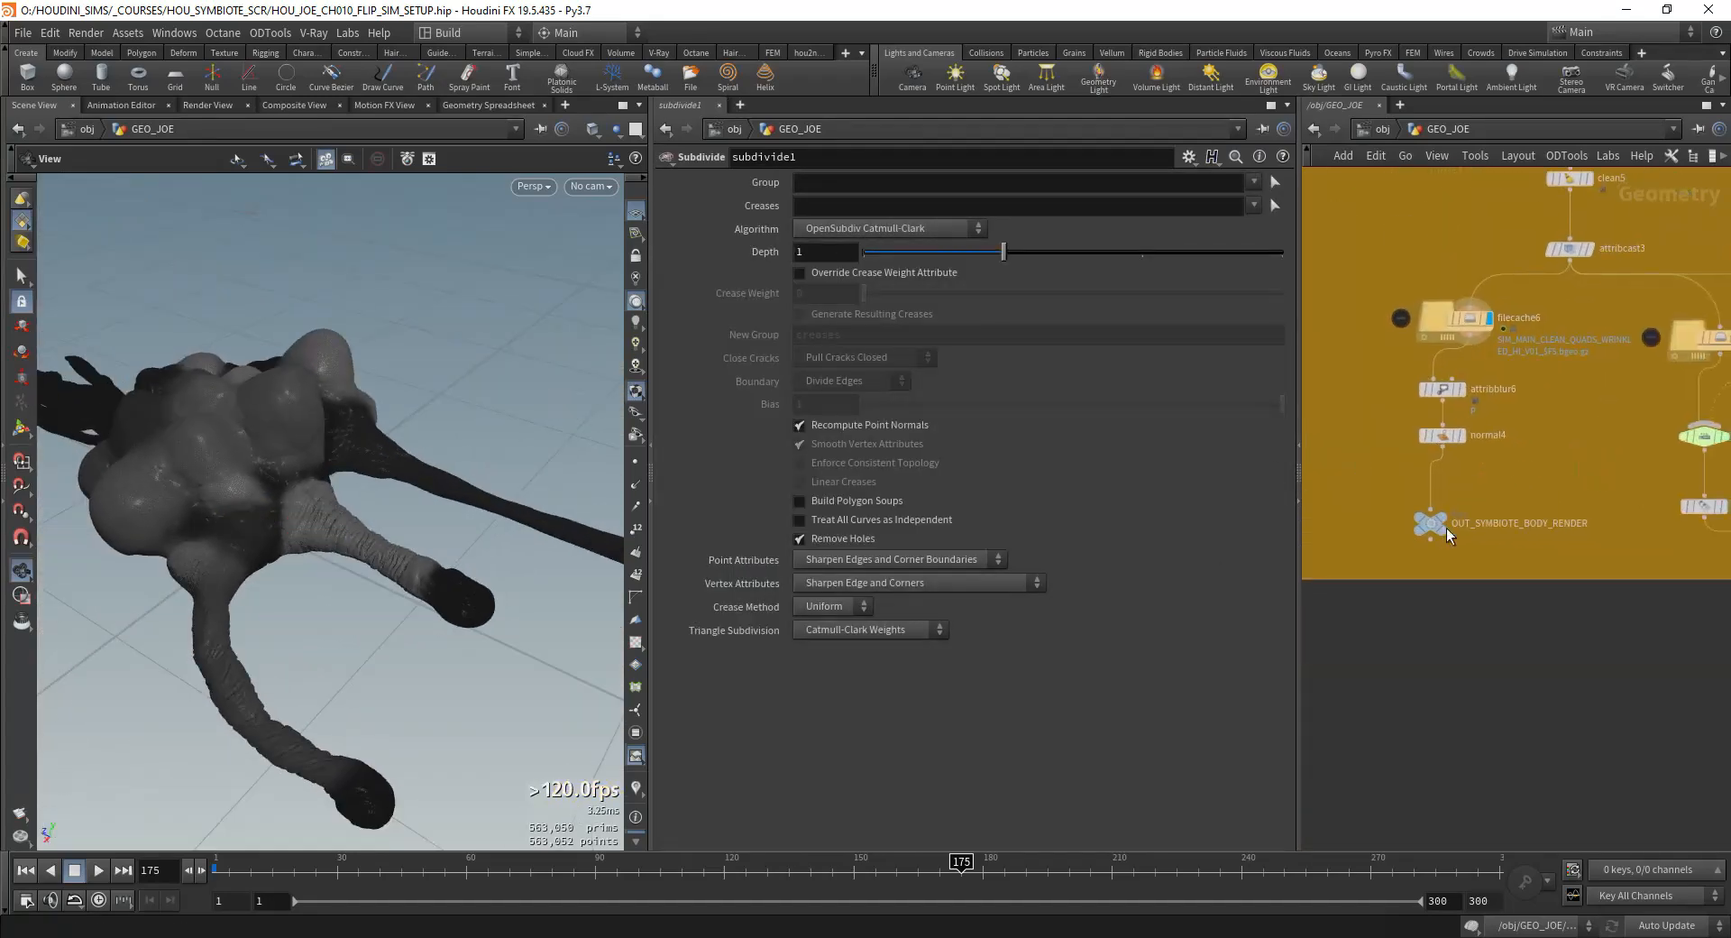
left_click(1434, 526)
scroll(1446, 532, "up", 3)
left_click_drag(463, 542, 310, 542)
right_click_drag(310, 541, 420, 451)
left_click_drag(420, 451, 364, 488)
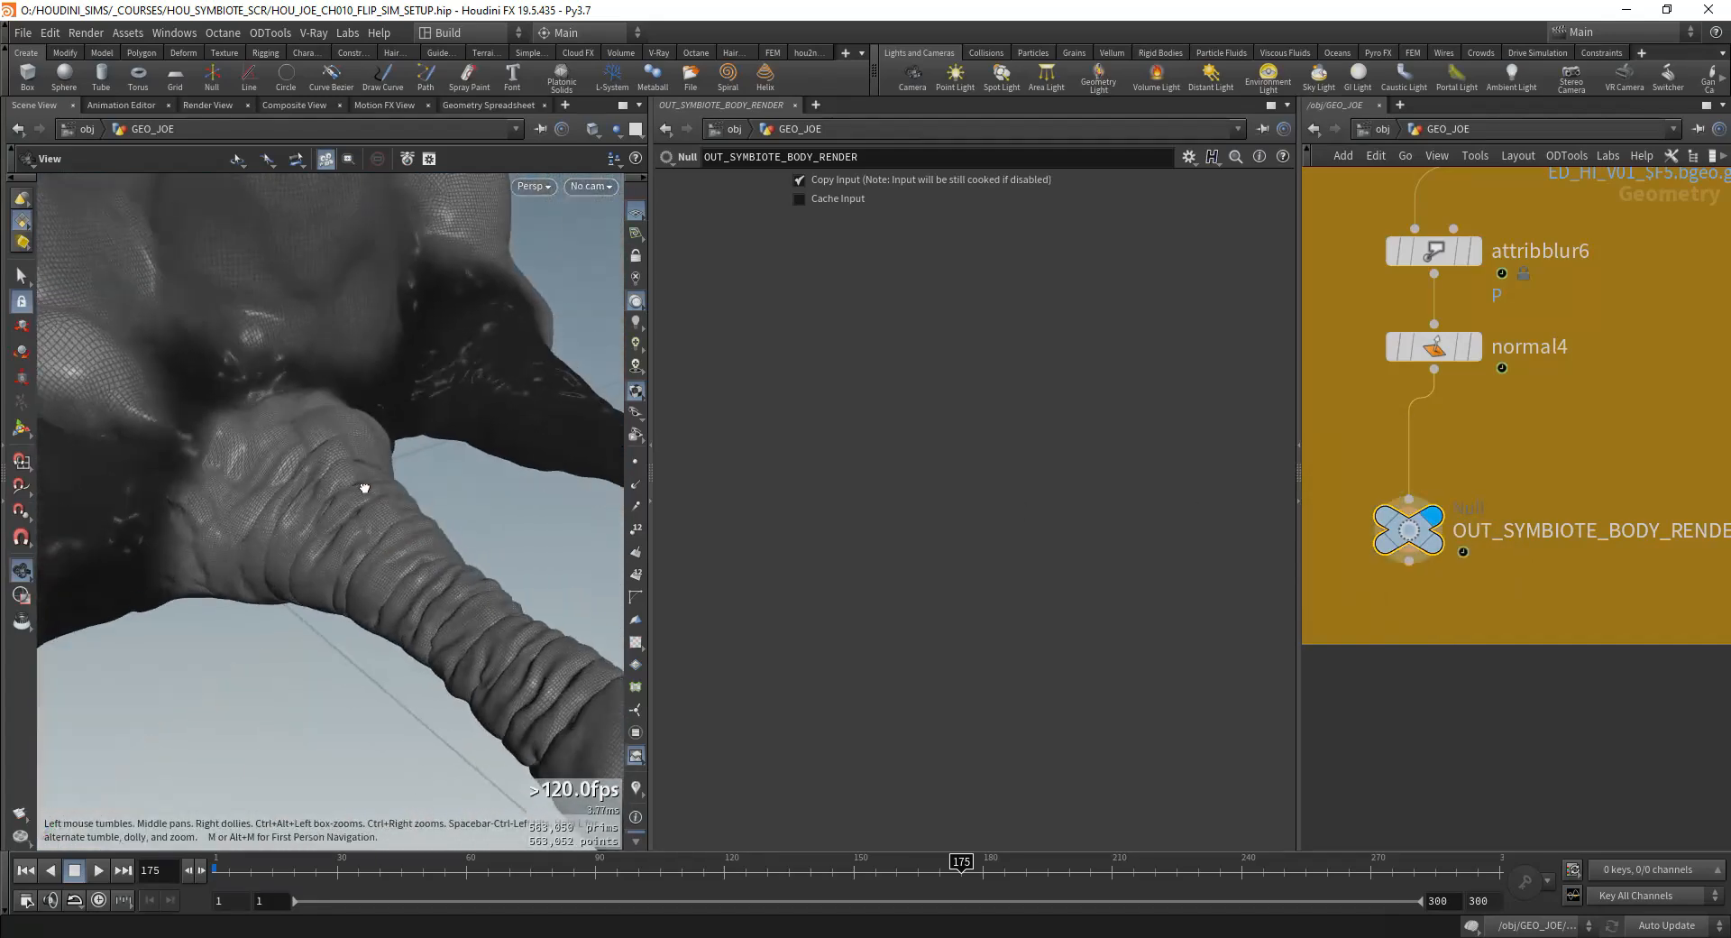
Step: Display the filecache12 mesh to compare its limb wrinkles with the render mesh
scroll(1377, 497, "down", 6)
scroll(1371, 602, "up", 6)
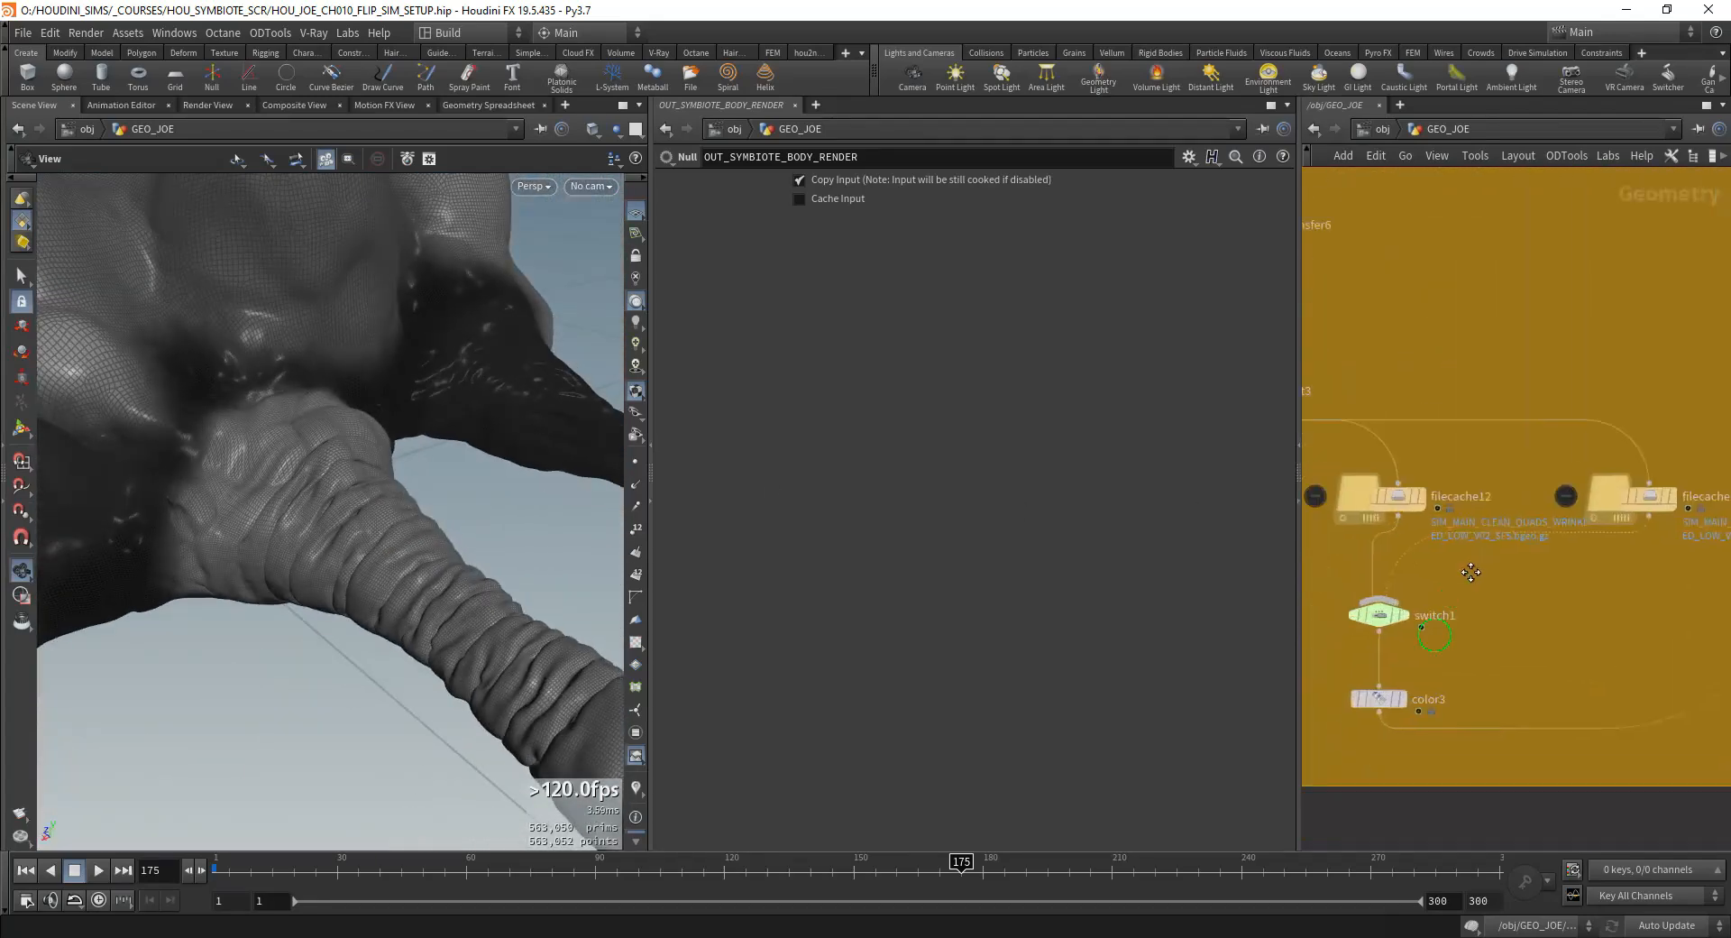
left_click(1423, 492)
middle_click_drag(1477, 598, 1376, 588)
scroll(1417, 572, "up", 2)
left_click(1414, 584)
scroll(1533, 500, "down", 1)
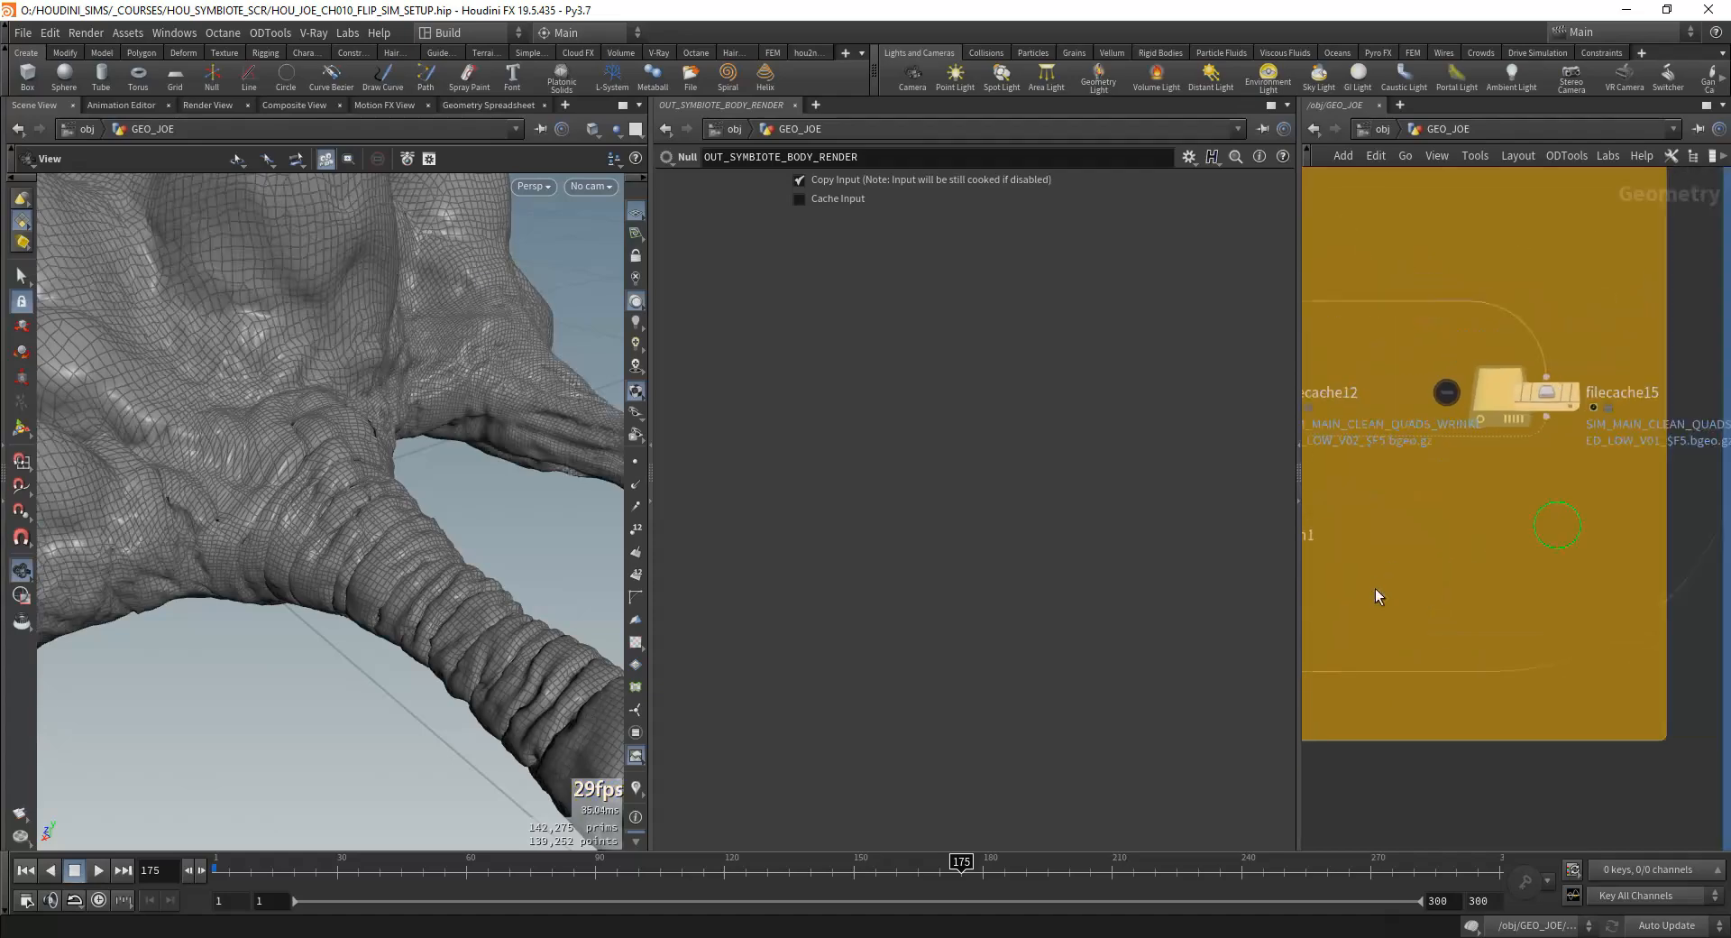
Step: Go to the timewarp1 node at the start of the blue network section and inspect its Retime settings
scroll(1485, 477, "down", 9)
middle_click_drag(1552, 404, 1454, 556)
scroll(1455, 556, "up", 5)
scroll(1540, 588, "down", 3)
scroll(1488, 379, "up", 5)
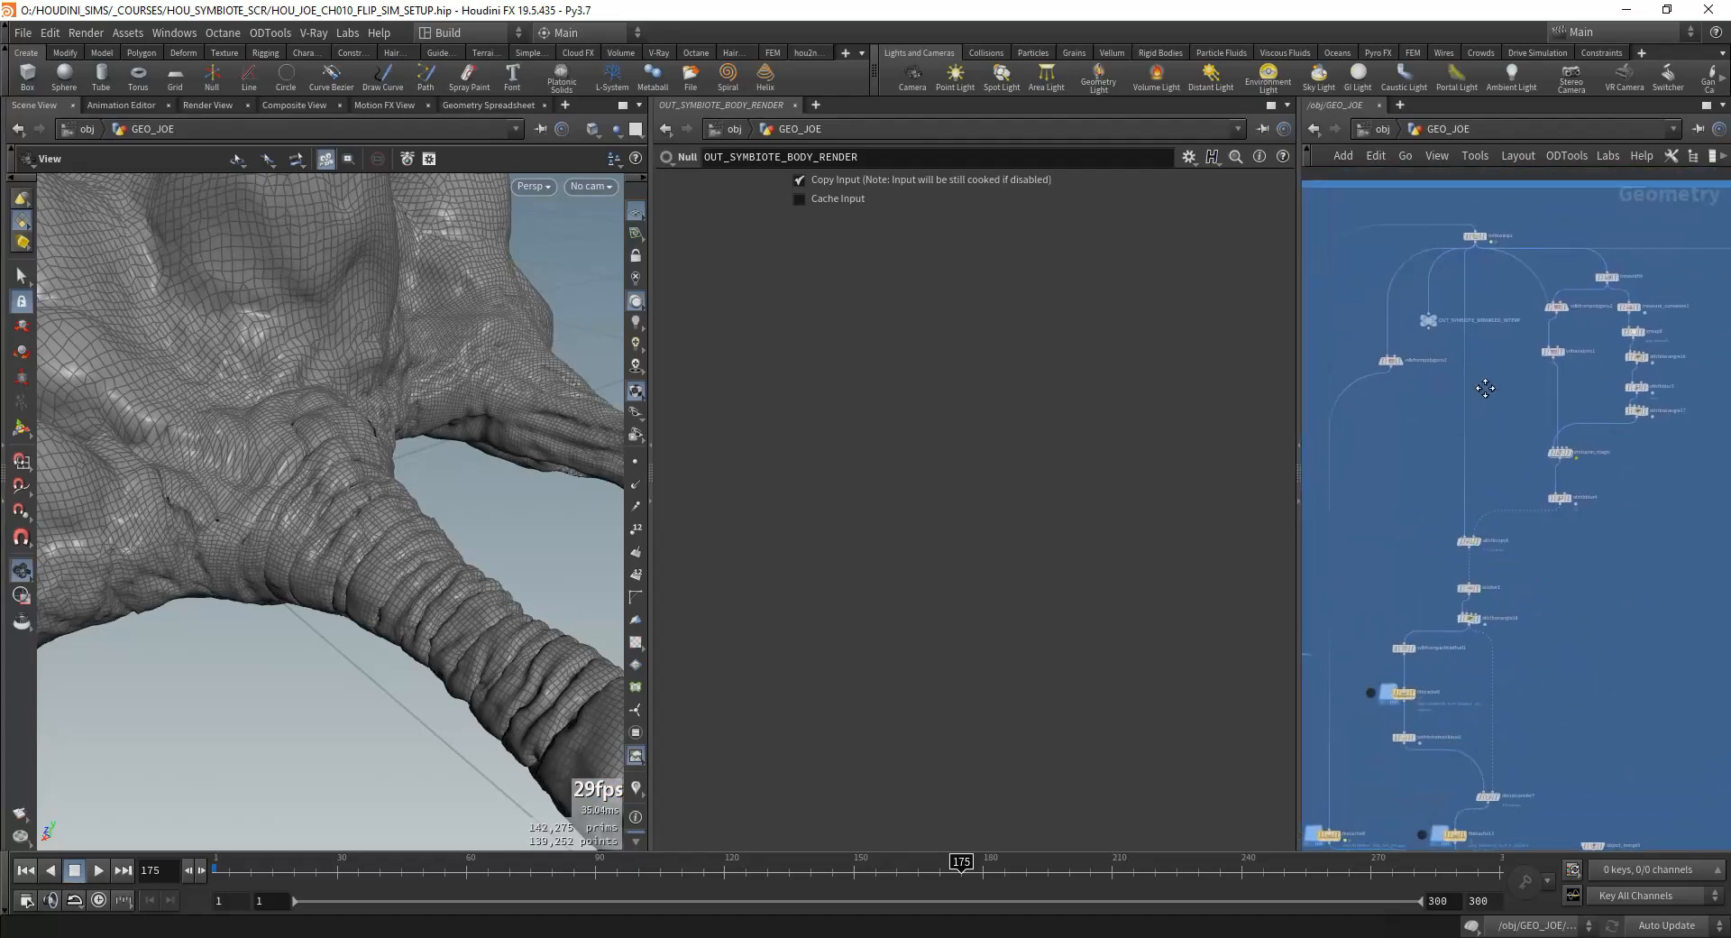
scroll(1465, 548, "down", 4)
scroll(1505, 381, "up", 5)
middle_click_drag(1505, 382, 1417, 567)
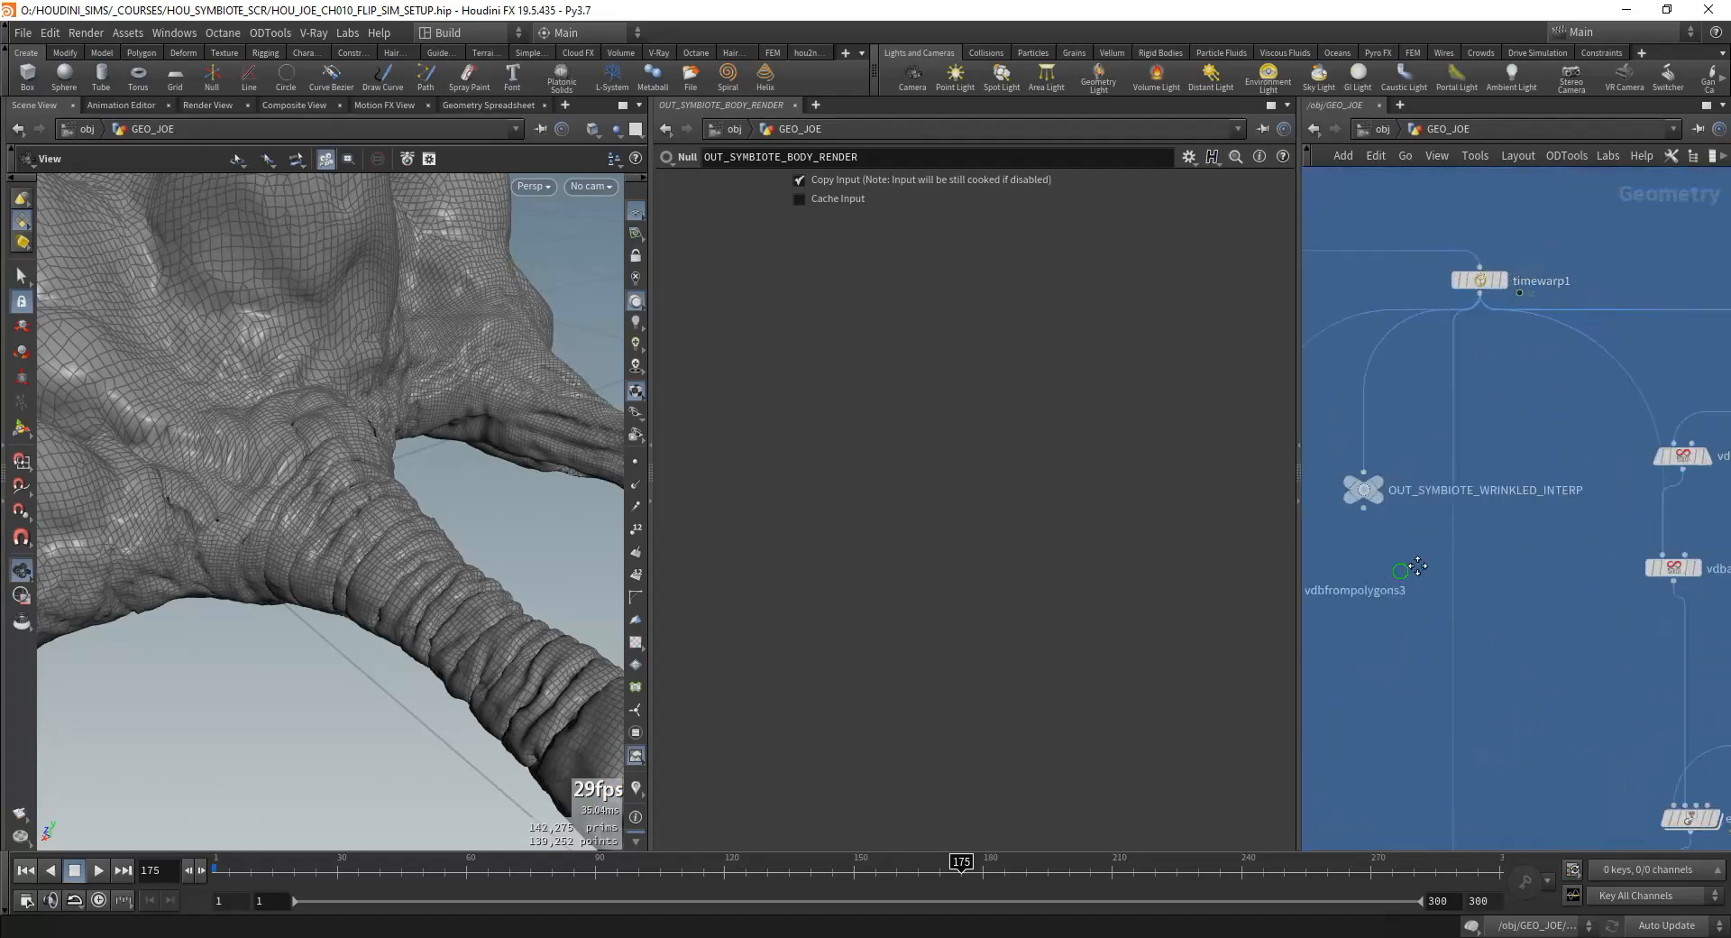
left_click(1568, 257)
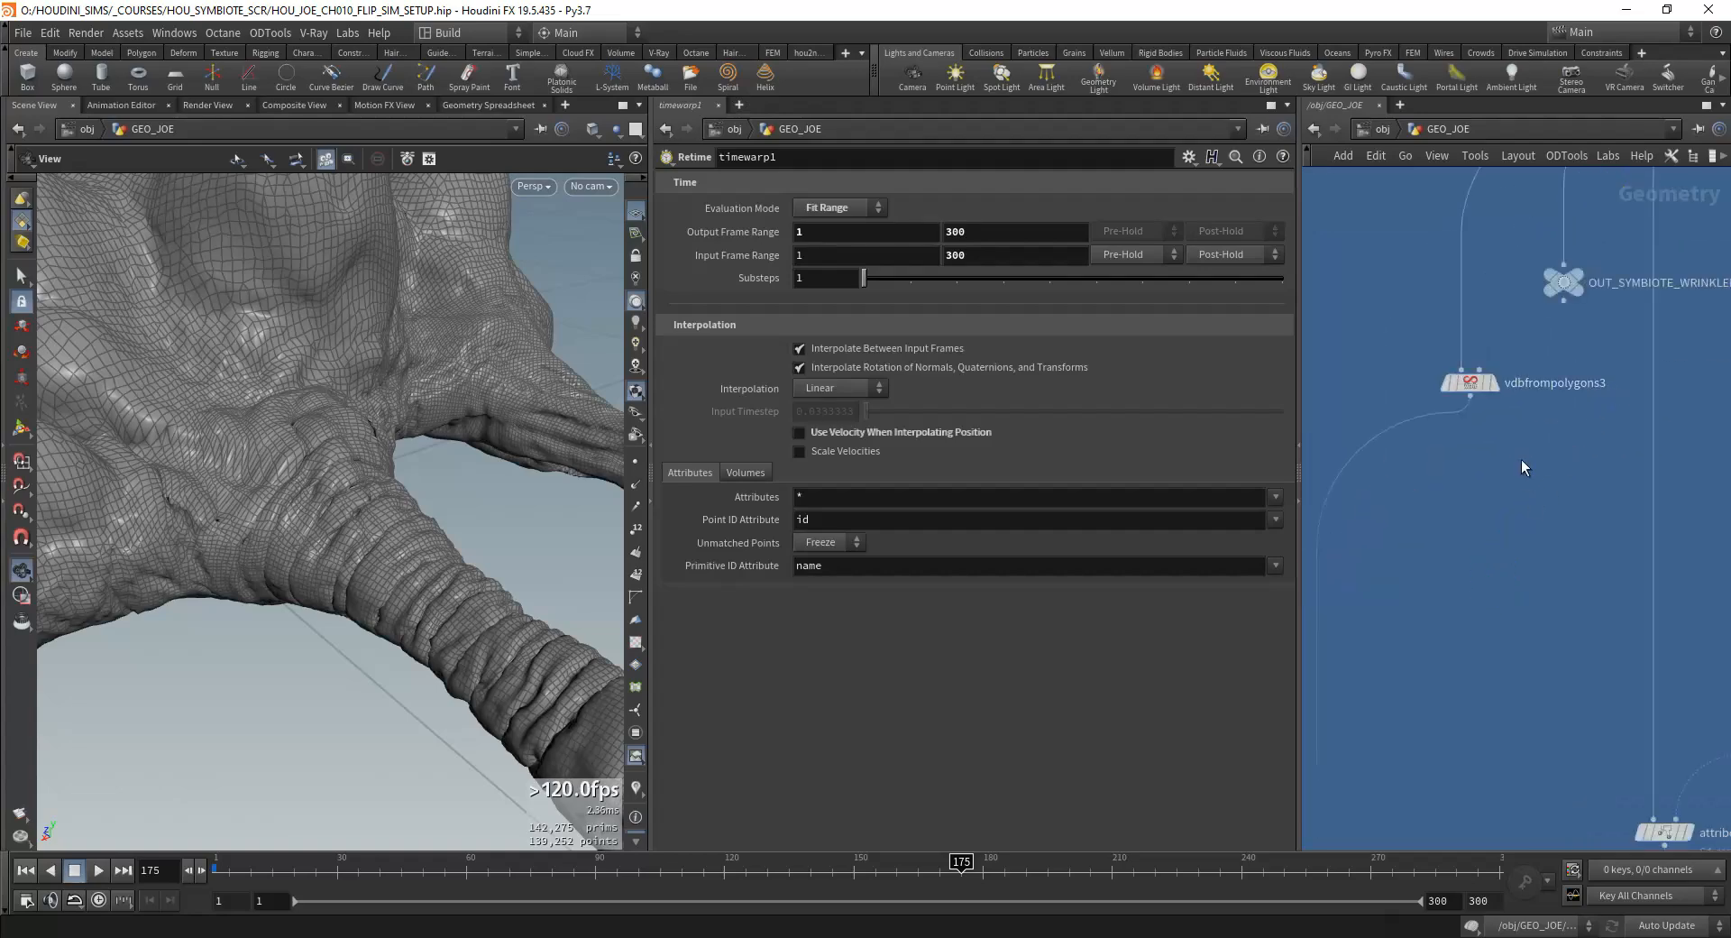
Step: Inspect the vdbfrompolygons3 settings, display the creature VDB cached in filecache8 and widen the viewport
left_click(1460, 544)
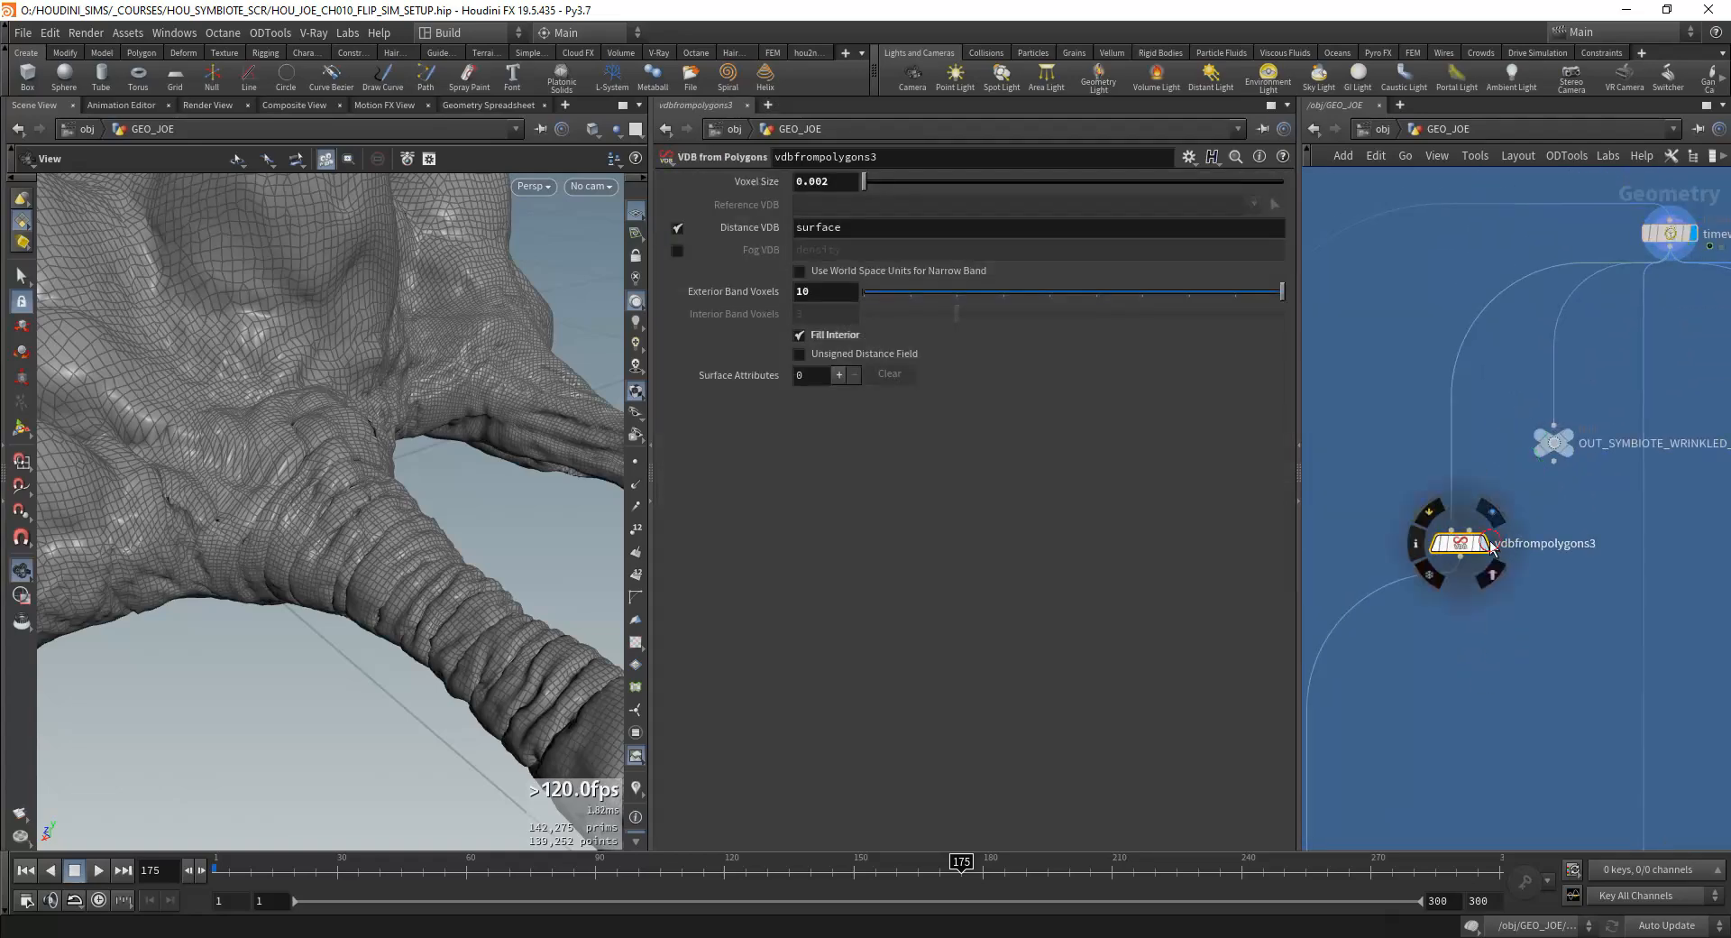
left_click(1491, 575)
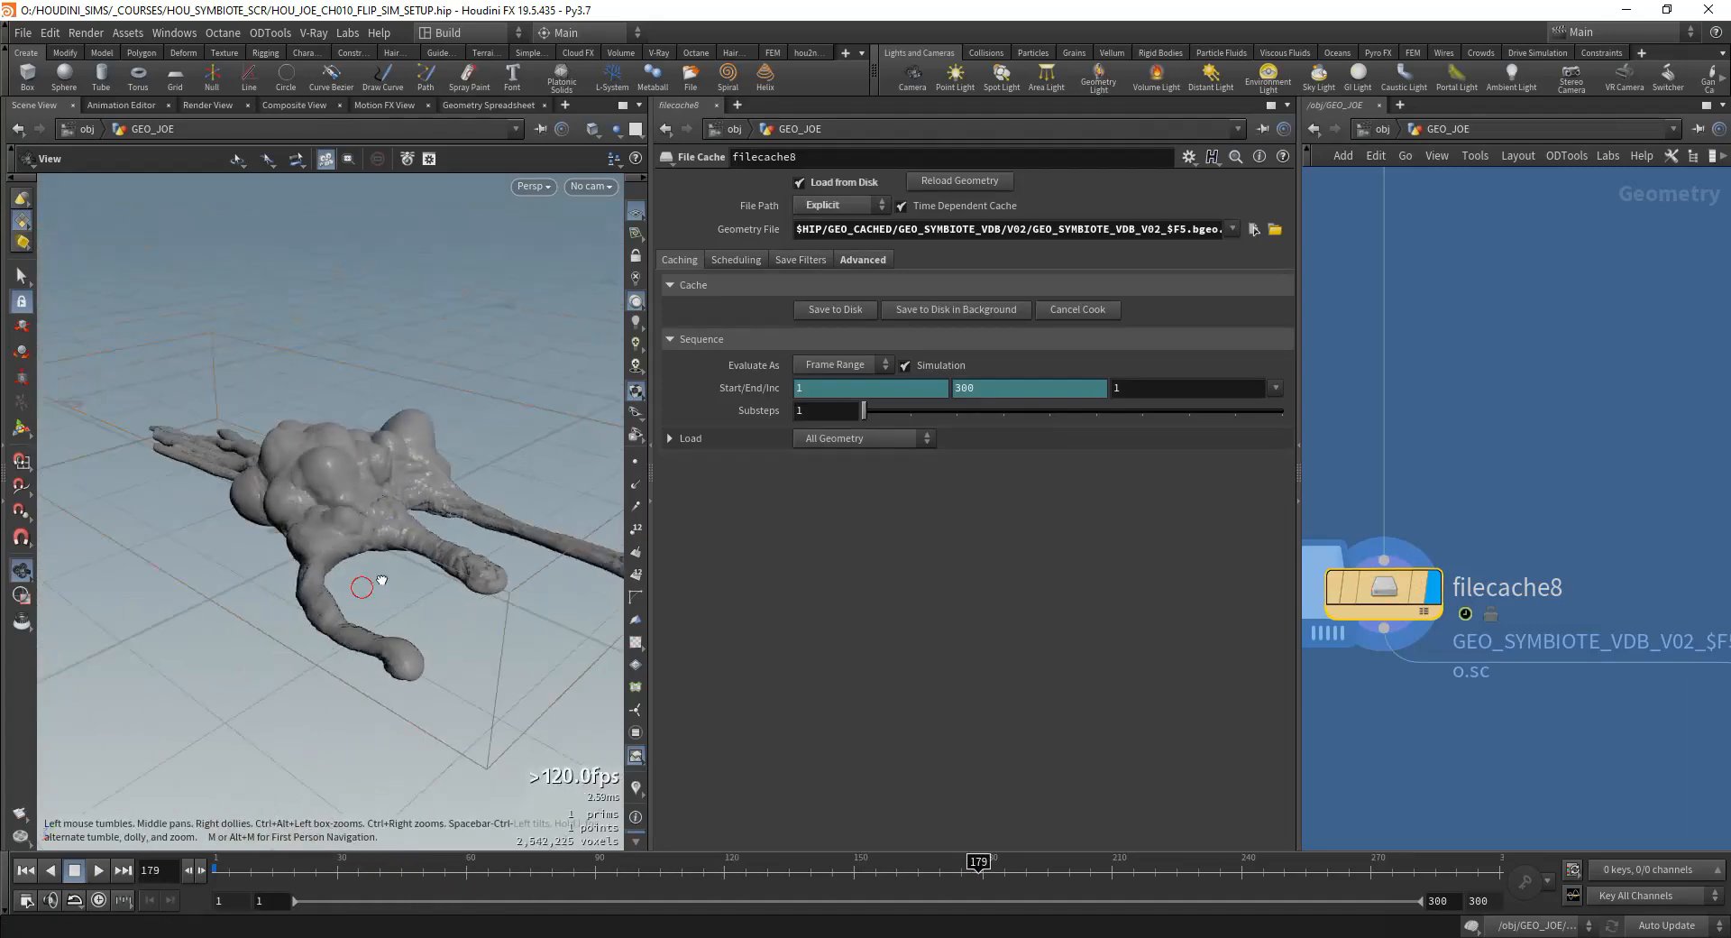
left_click_drag(648, 484, 843, 484)
scroll(1674, 496, "down", 4)
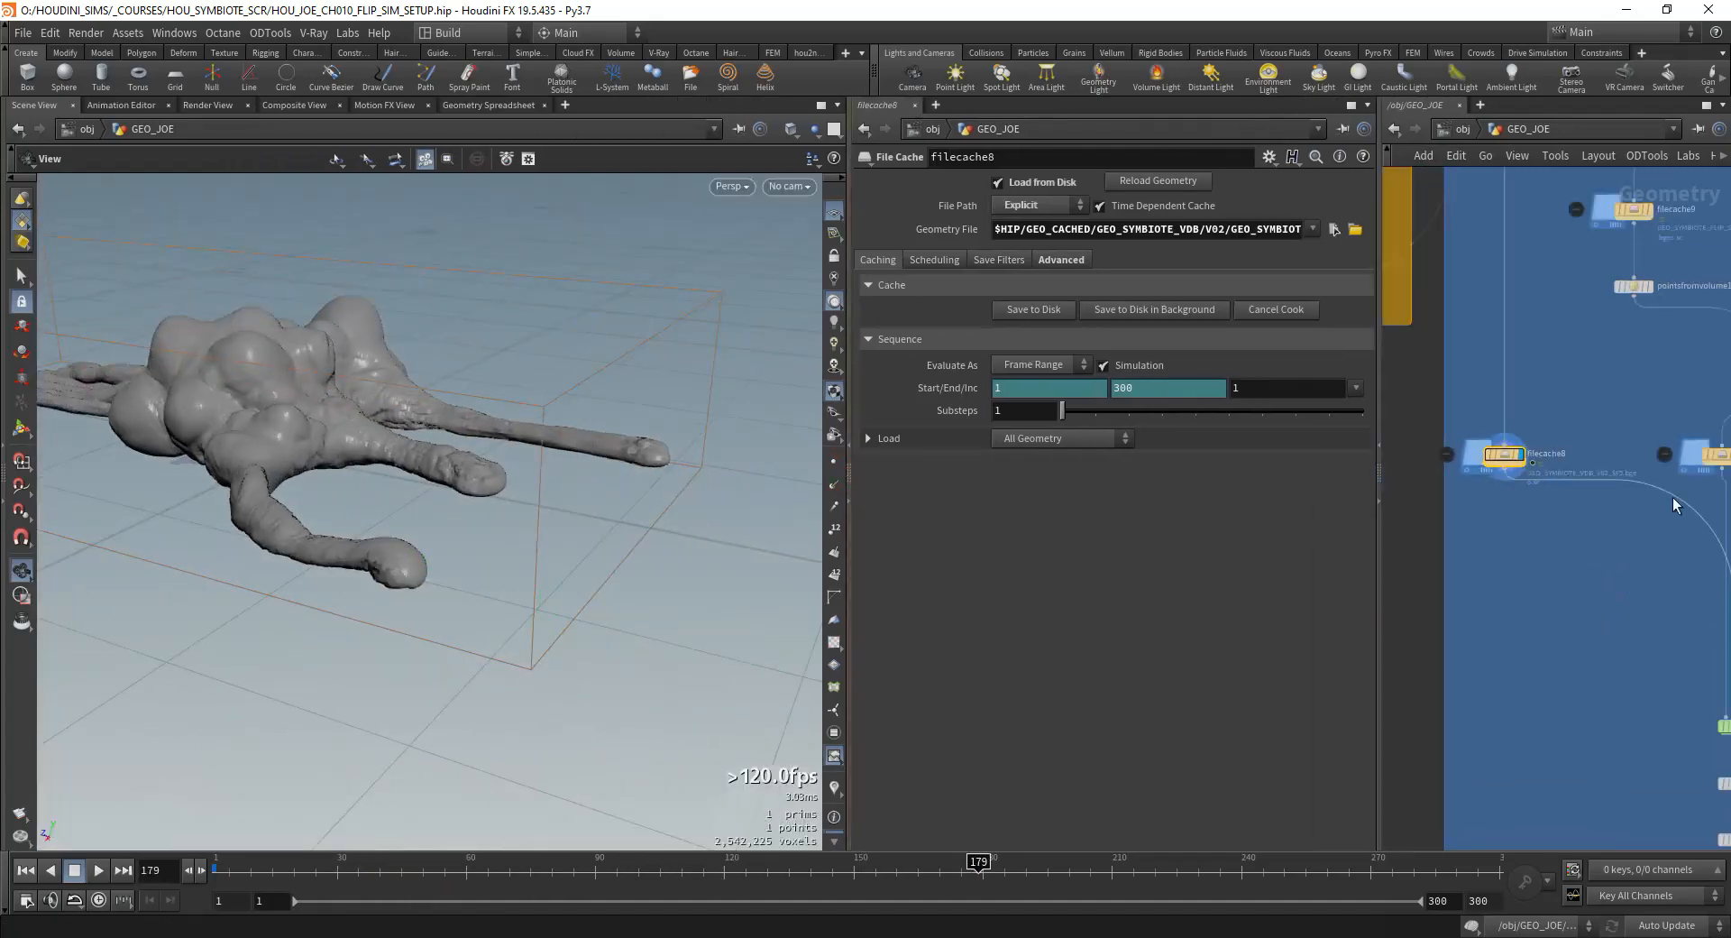
Step: Reposition the vdbfrompolygons2 and vdbanalysis1 nodes together below timeshift6
scroll(1625, 512, "up", 4)
middle_click_drag(1639, 549, 1616, 735)
scroll(1614, 721, "down", 7)
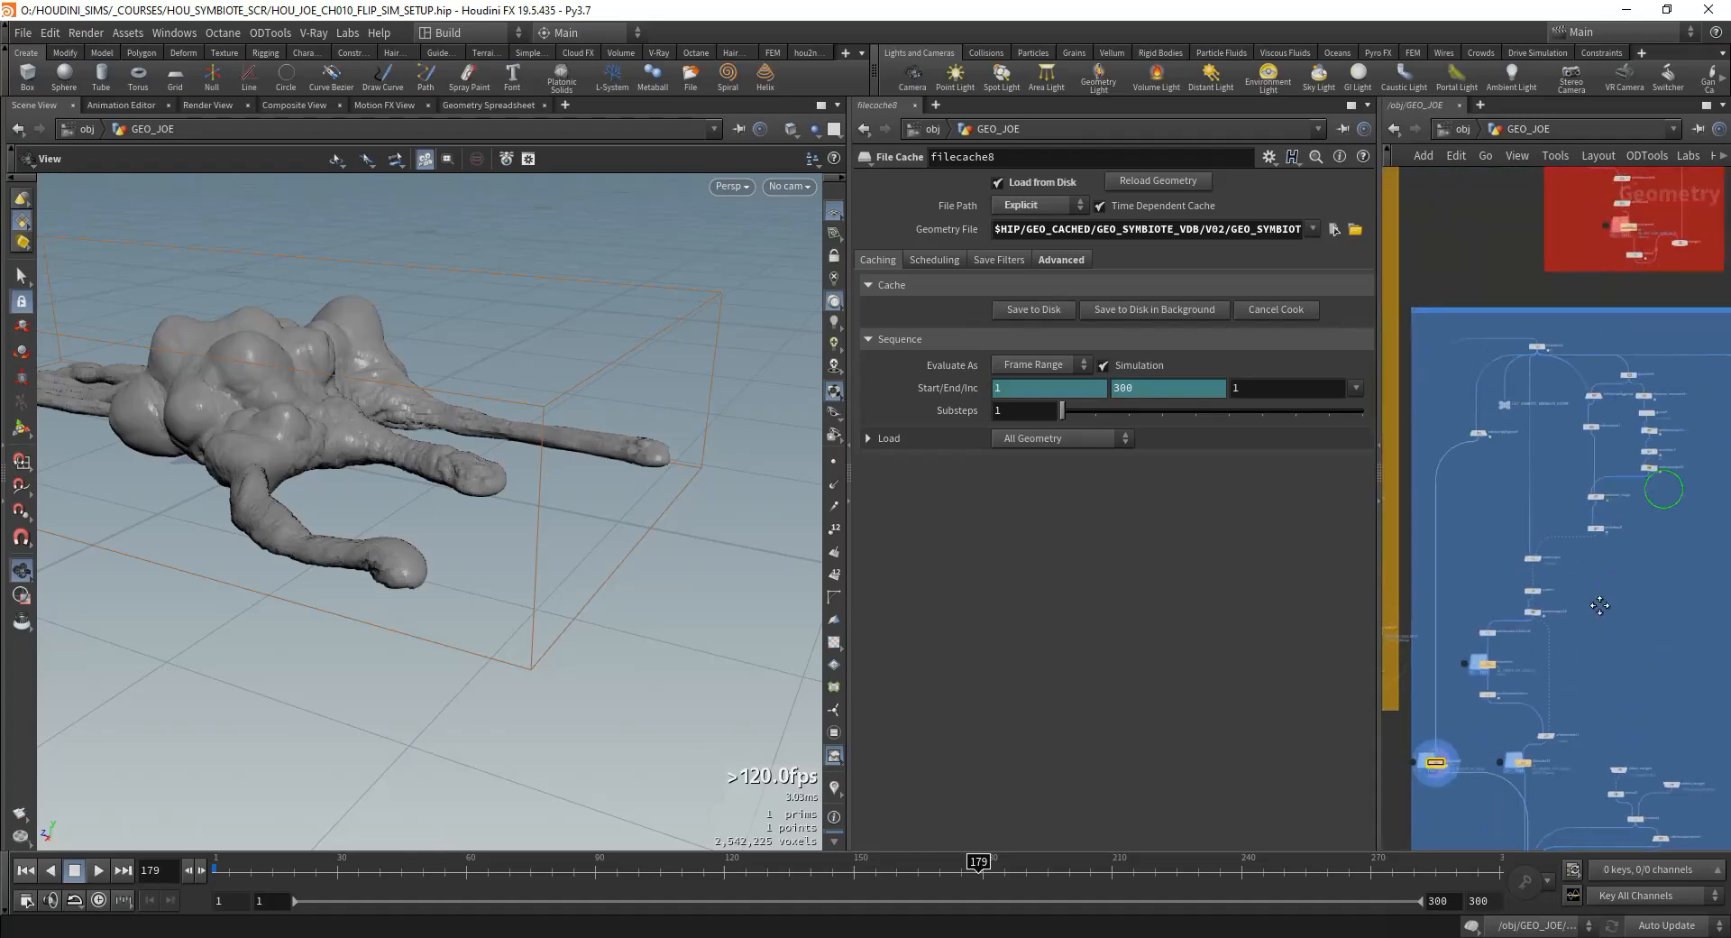
scroll(1623, 415, "up", 4)
scroll(1604, 425, "up", 3)
left_click_drag(1462, 305, 1462, 307)
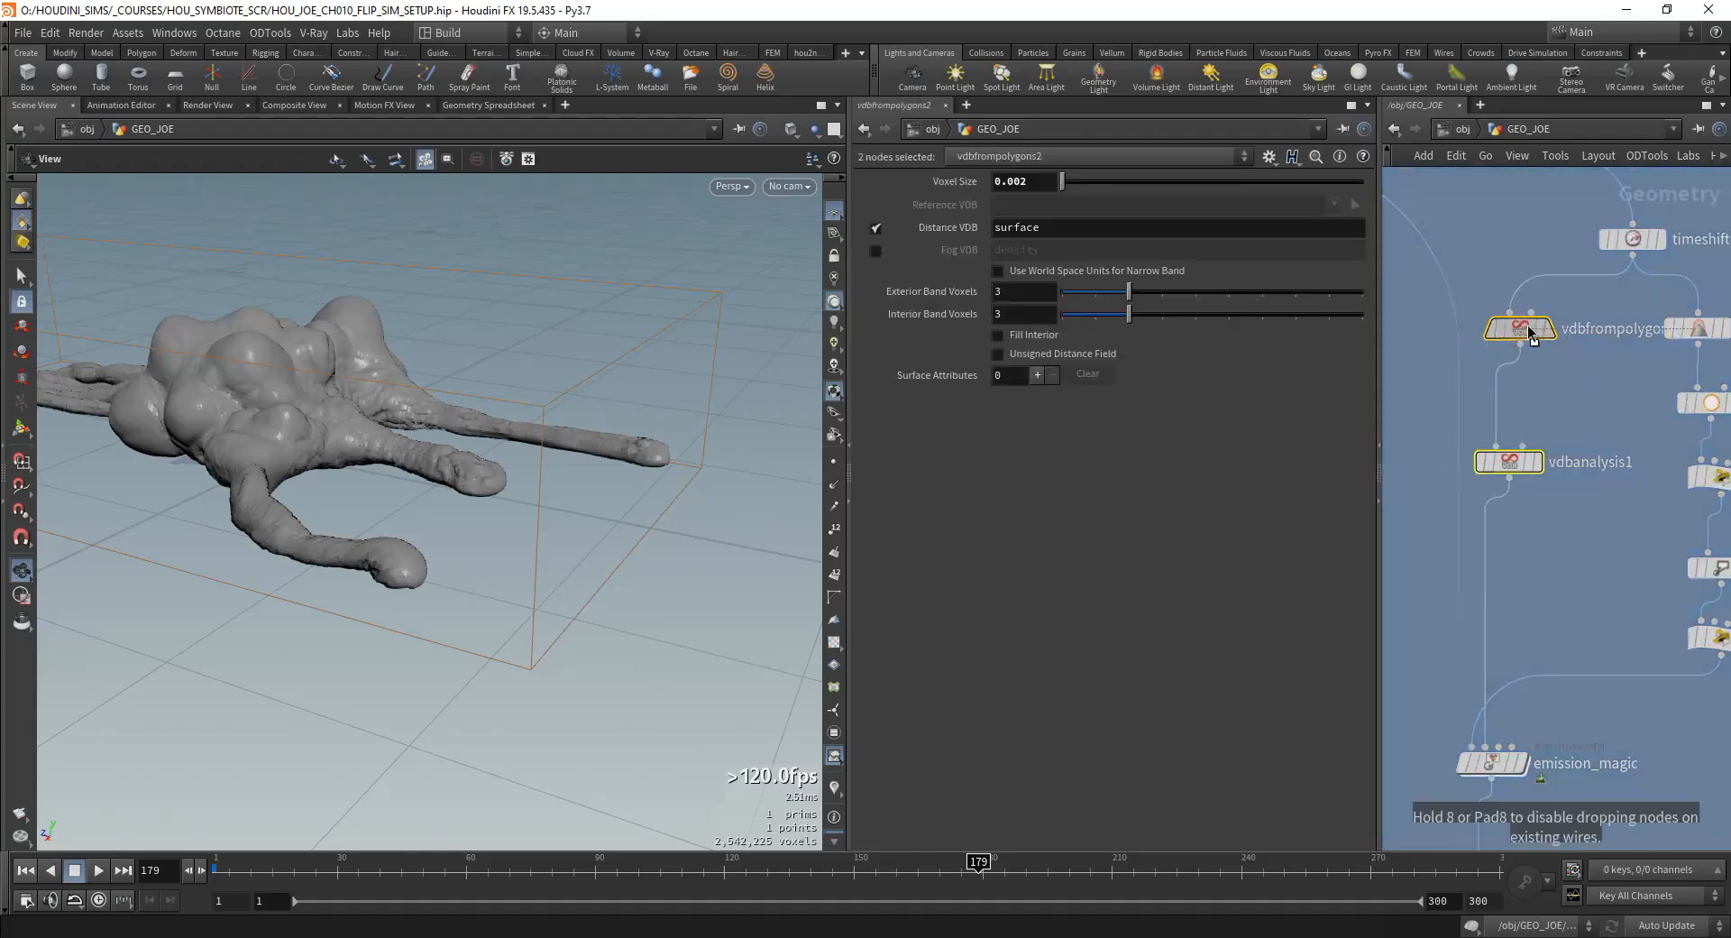
Step: Display the measure_curvature1 node and frame the whole creature in the viewport
scroll(1571, 451, "down", 4)
scroll(1571, 452, "up", 3)
middle_click_drag(1545, 414, 1570, 553)
left_click(1658, 376)
scroll(1657, 377, "up", 3)
mouse_move(1562, 379)
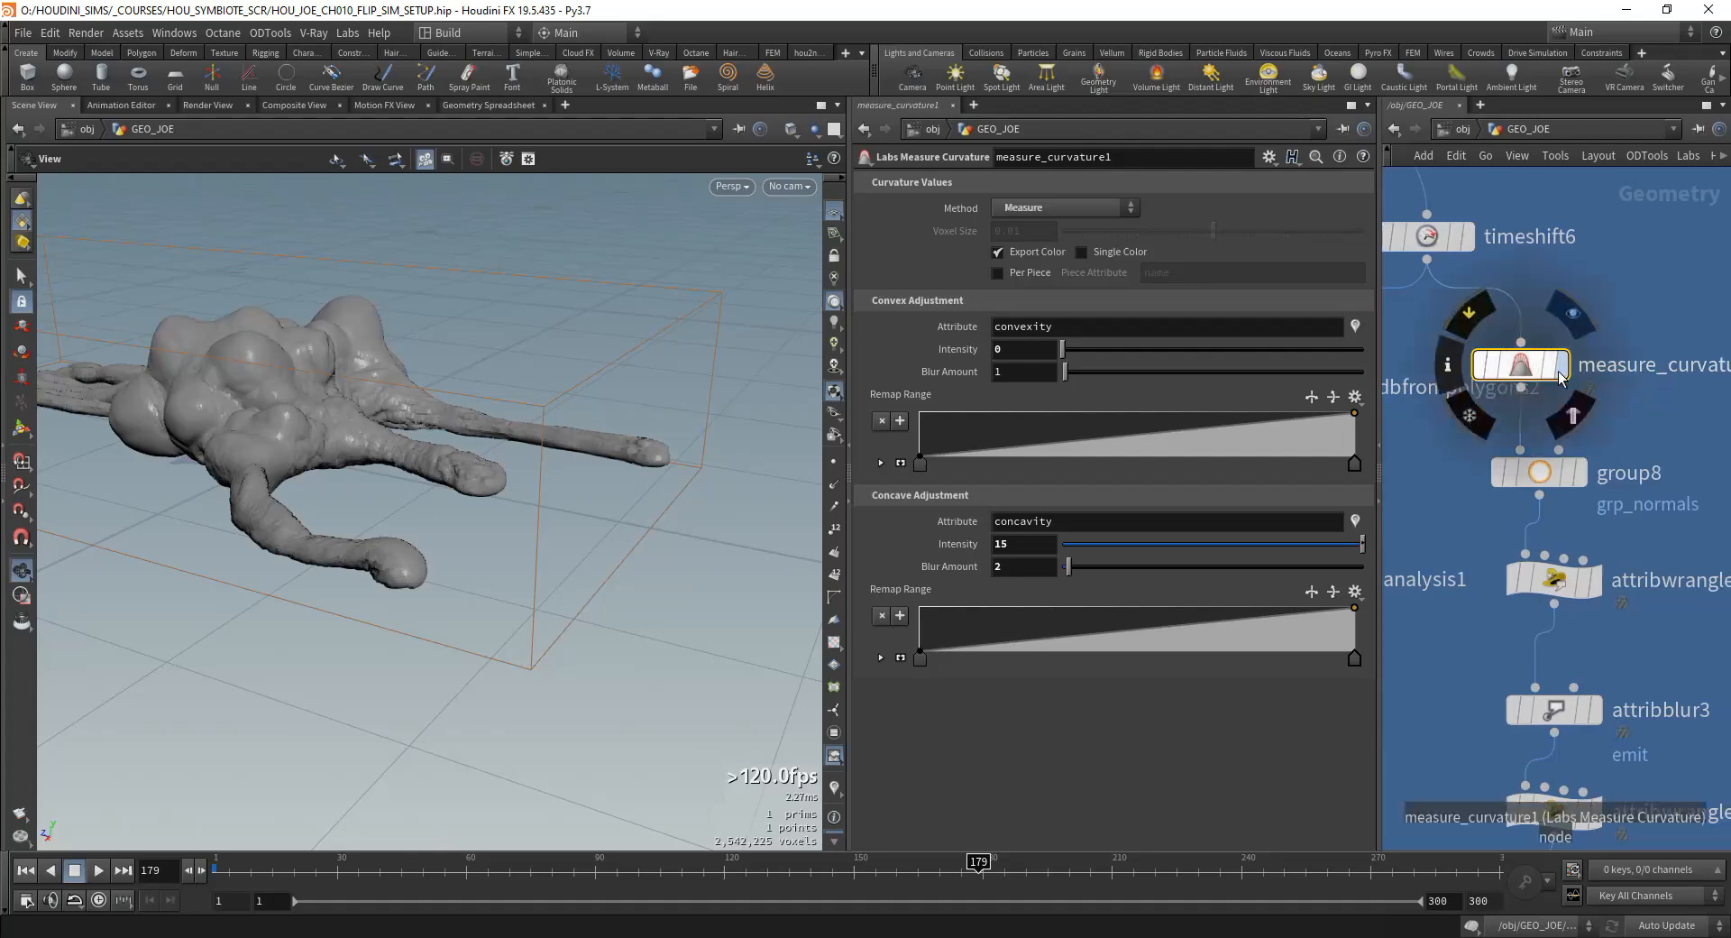
key("space+g")
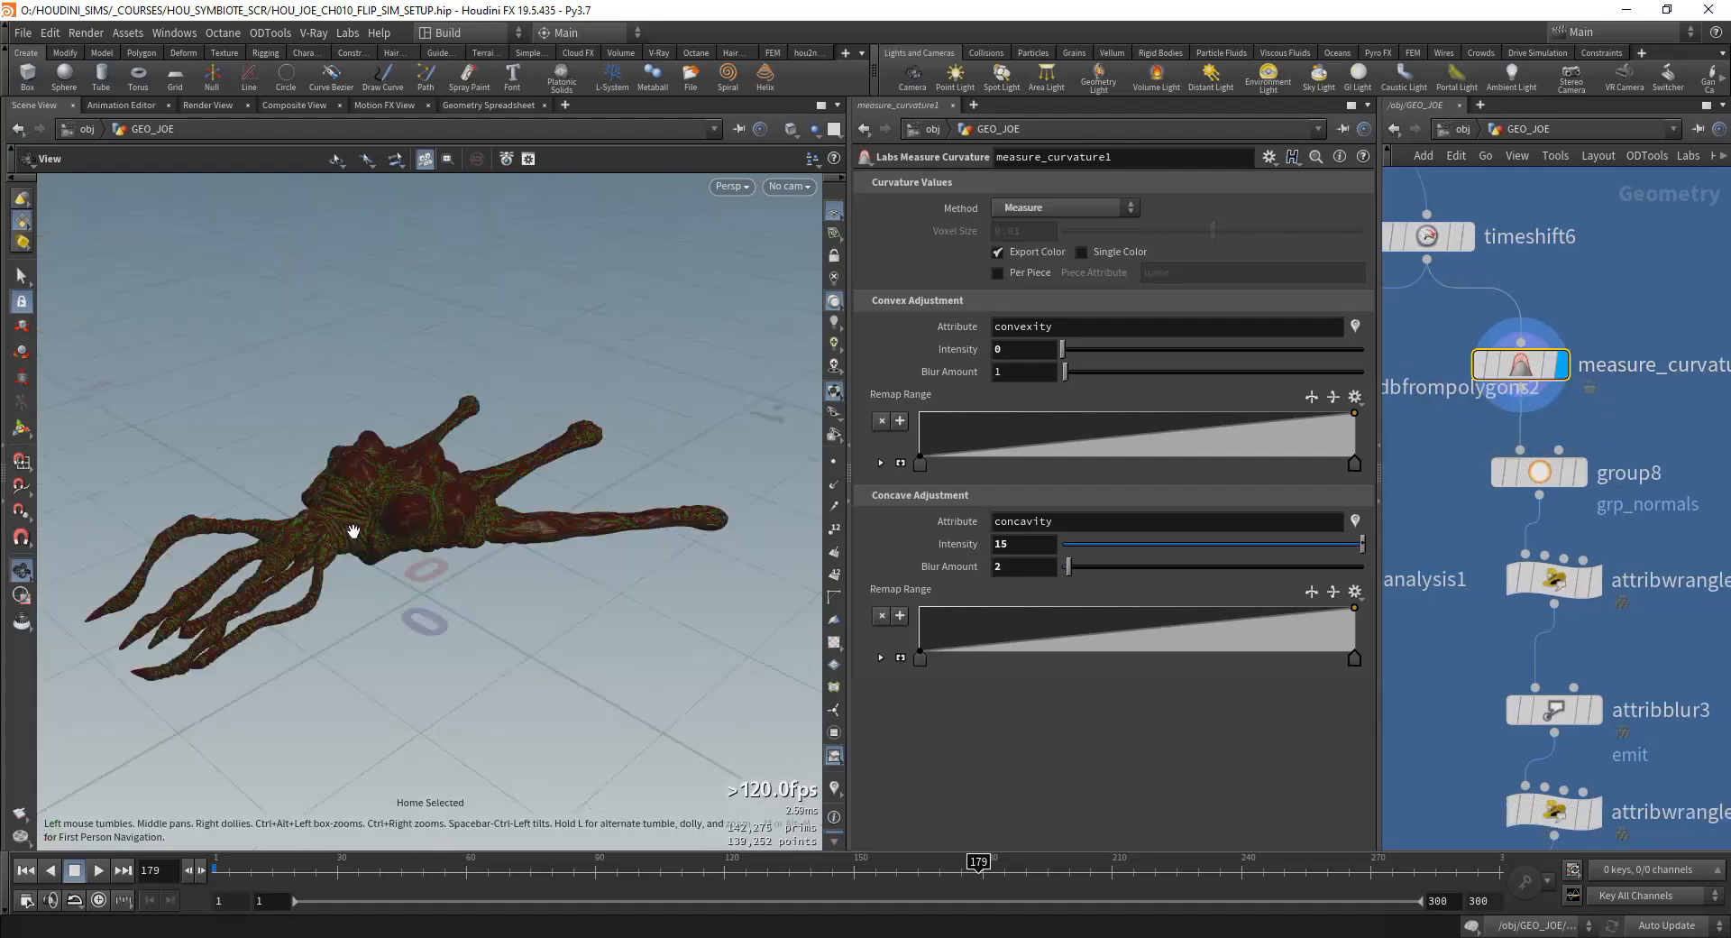
Step: Examine the convexity and concavity colours on the creature's body up close
left_click_drag(693, 567, 582, 600)
right_click_drag(582, 600, 671, 431)
left_click_drag(457, 541, 532, 546)
left_click_drag(1634, 329, 1589, 364)
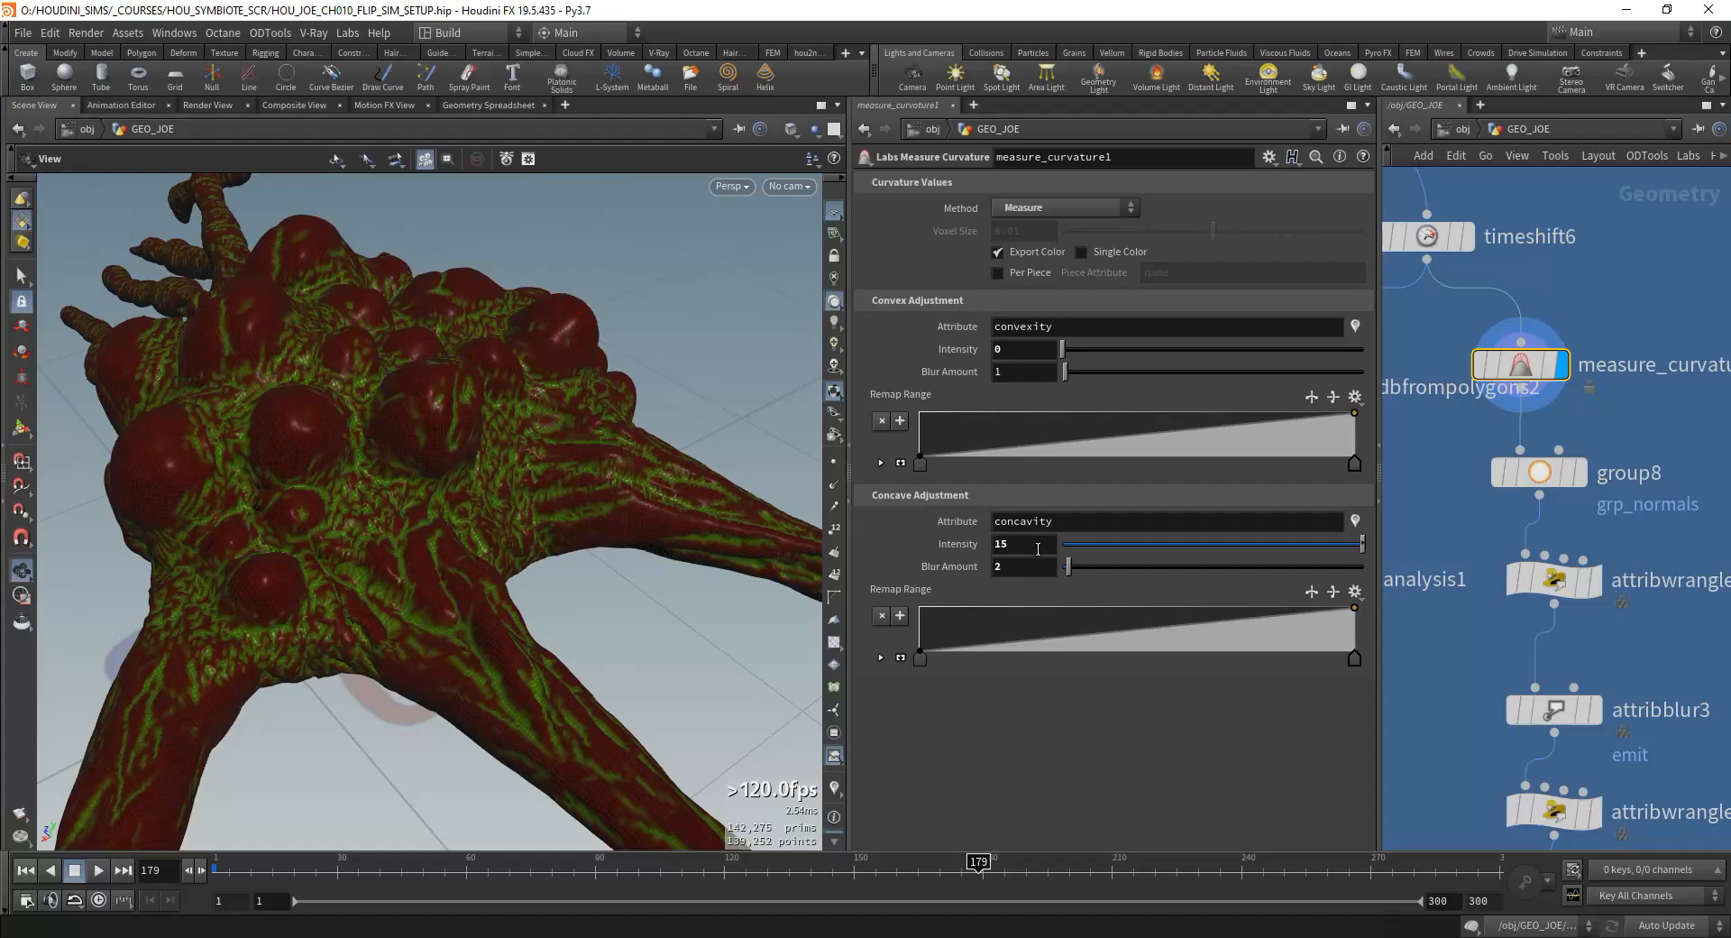
left_click_drag(577, 547, 432, 379)
scroll(1397, 420, "down", 3)
middle_click_drag(1398, 420, 1505, 421)
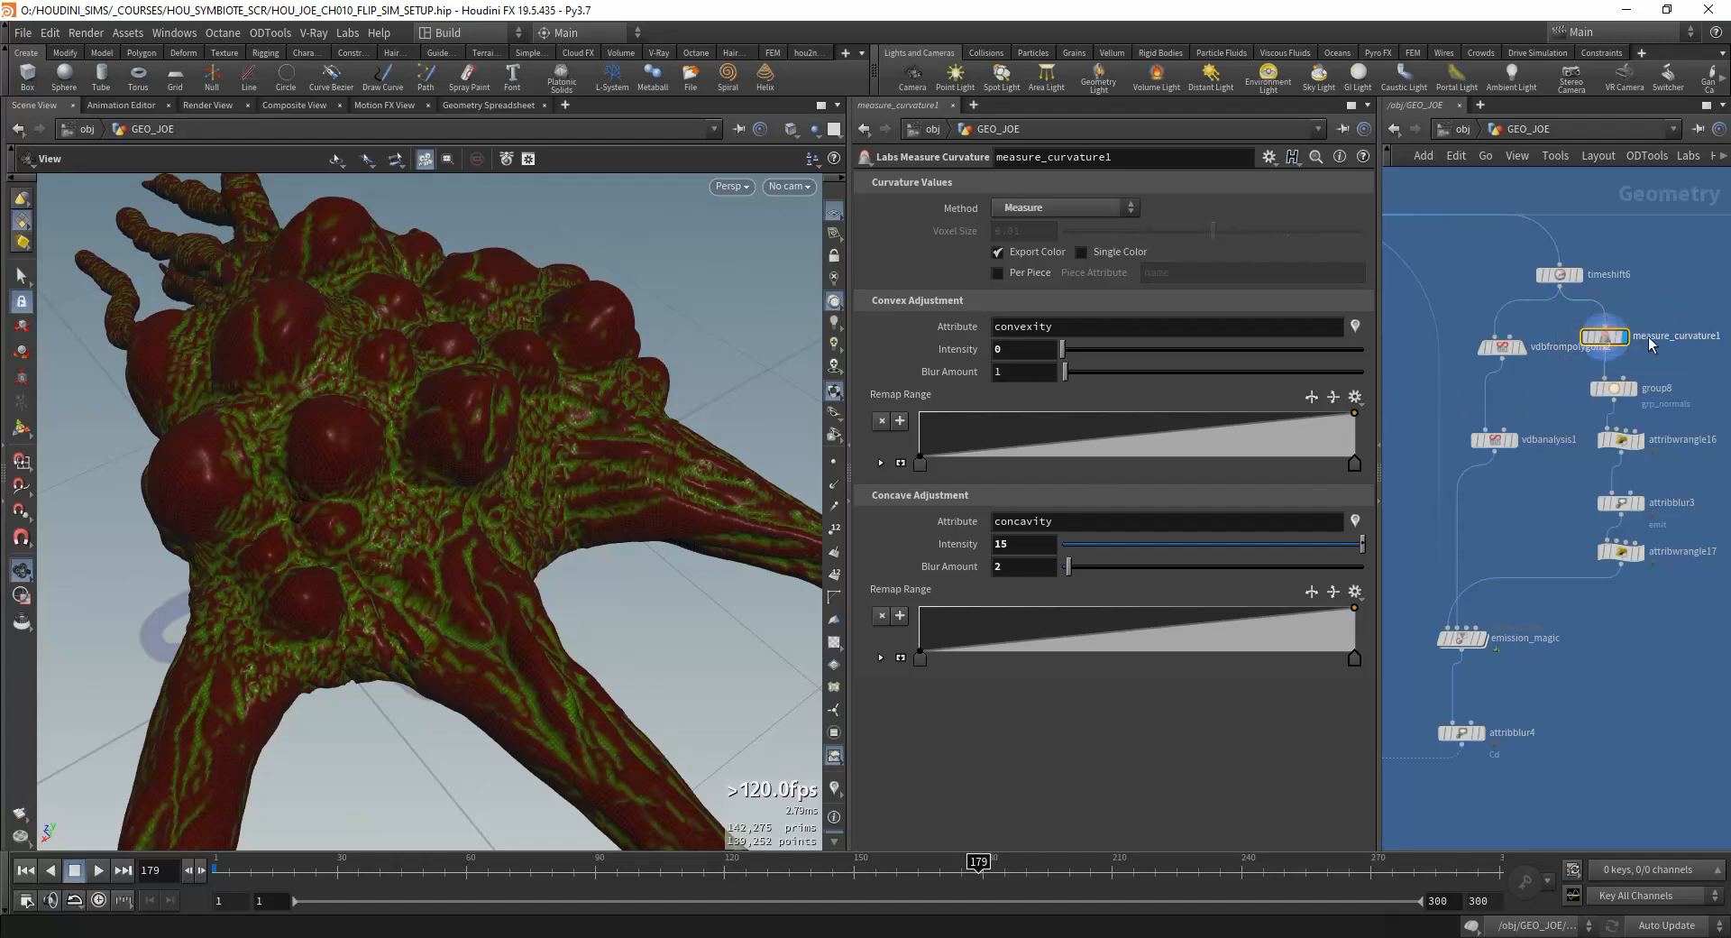
Step: Inspect vdbanalysis1's curvature operator and display the emission_magic output at frame 1
scroll(1534, 435, "up", 2)
left_click(1490, 442)
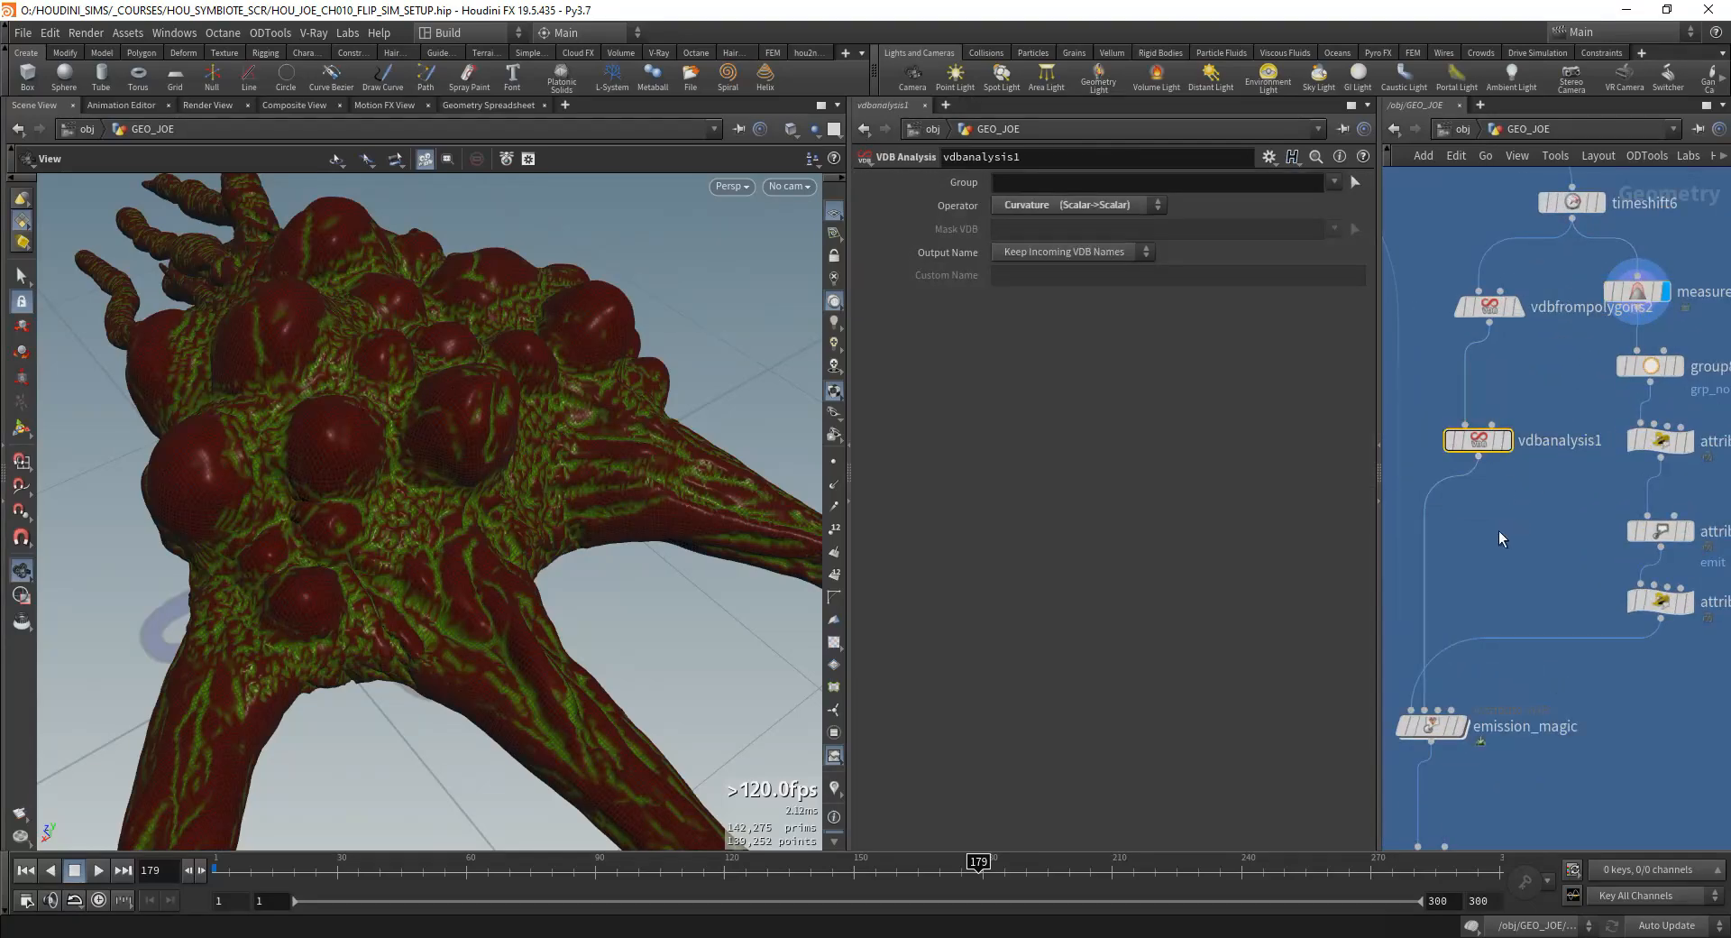
middle_click_drag(1499, 532, 1526, 492)
left_click(1450, 591)
scroll(1479, 586, "up", 1)
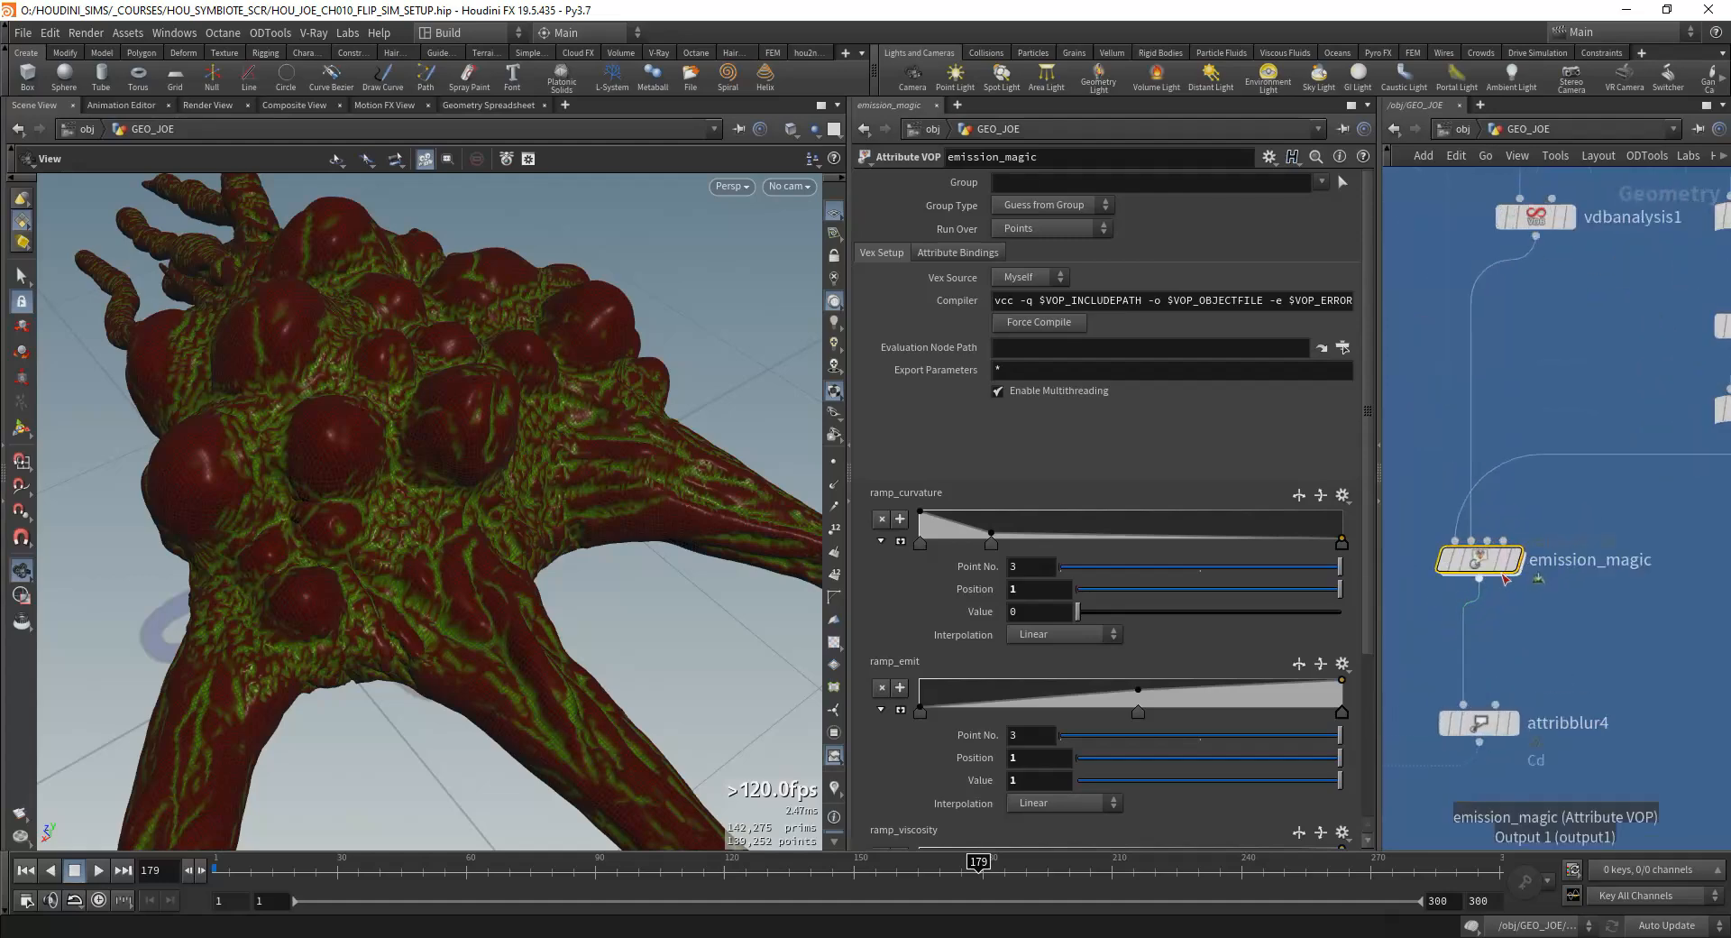
key("r")
left_click(25, 870)
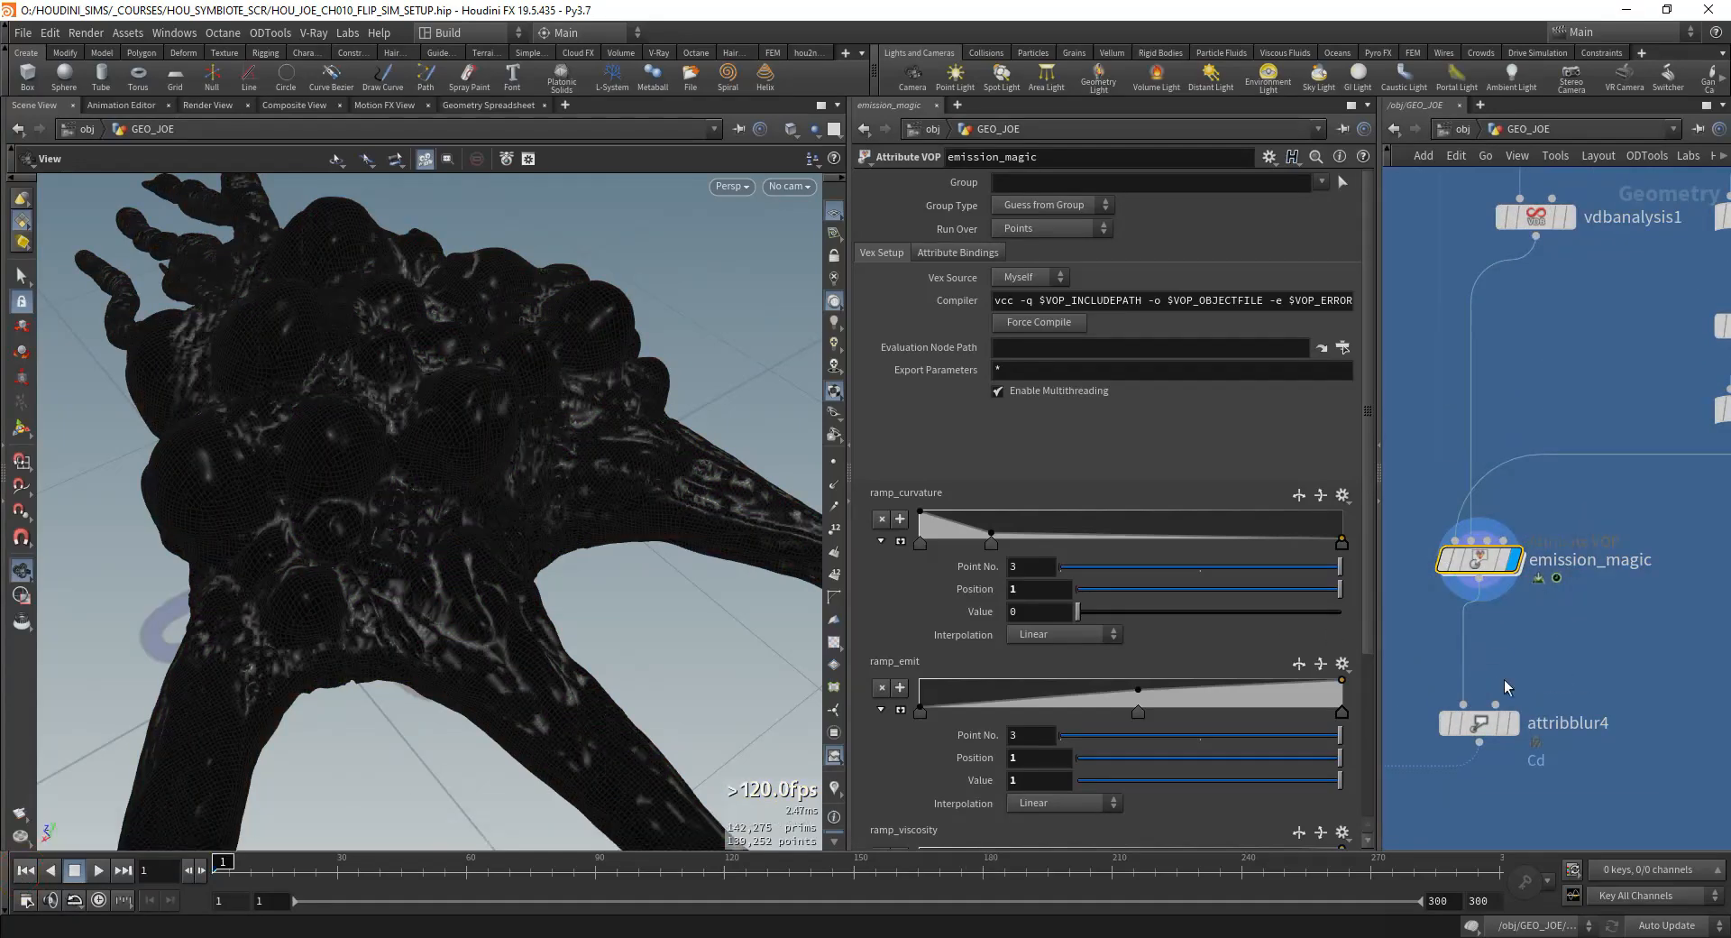
Step: Look inside emission_magic at the concavity bind3 and volumesamplefile1 nodes, and return to the GEO_JOE network
double_click(1480, 561)
scroll(1569, 360, "up", 6)
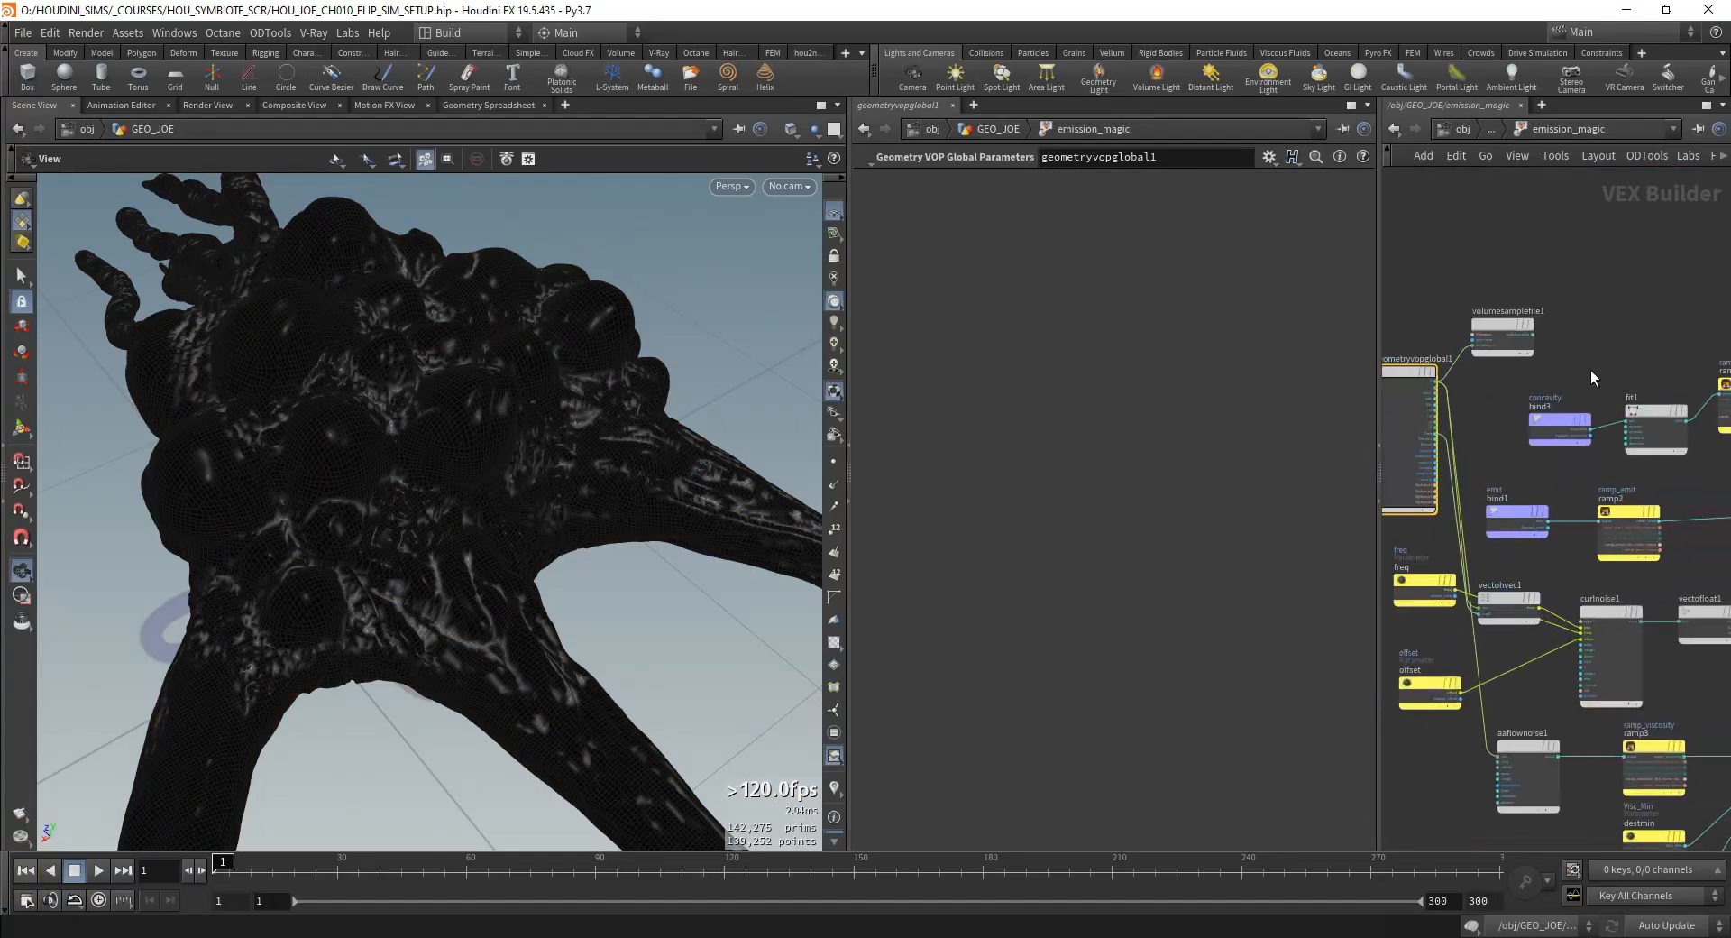
left_click(1479, 399)
scroll(1461, 328, "up", 1)
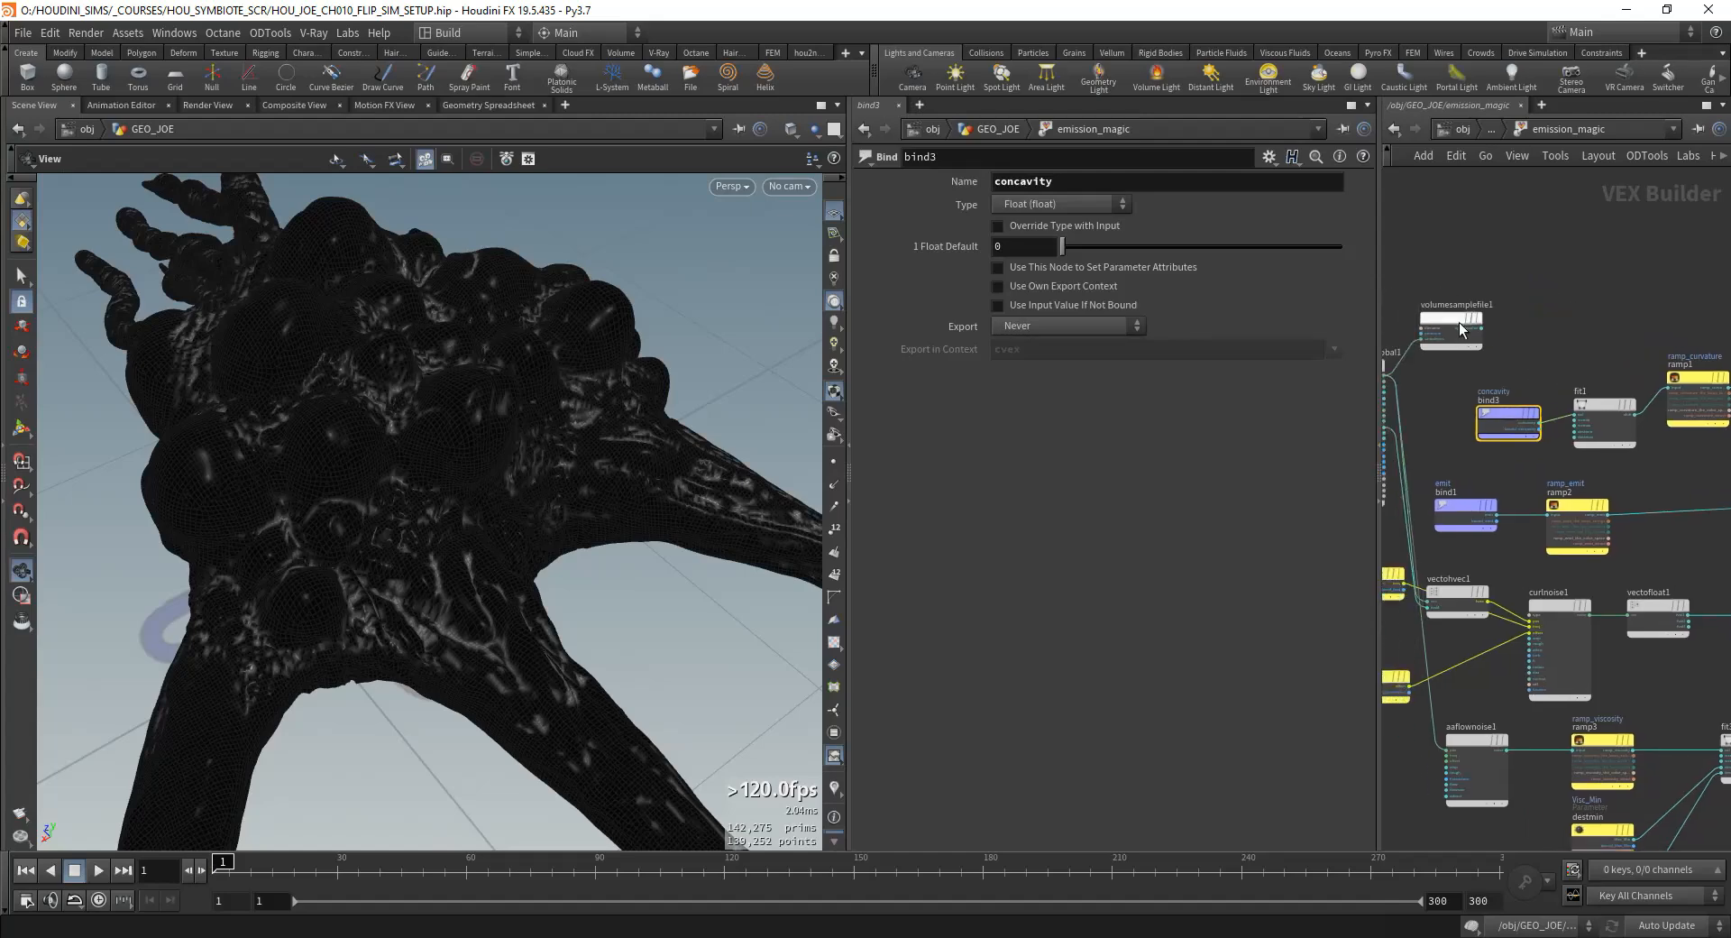
left_click(1476, 320)
left_click(1496, 134)
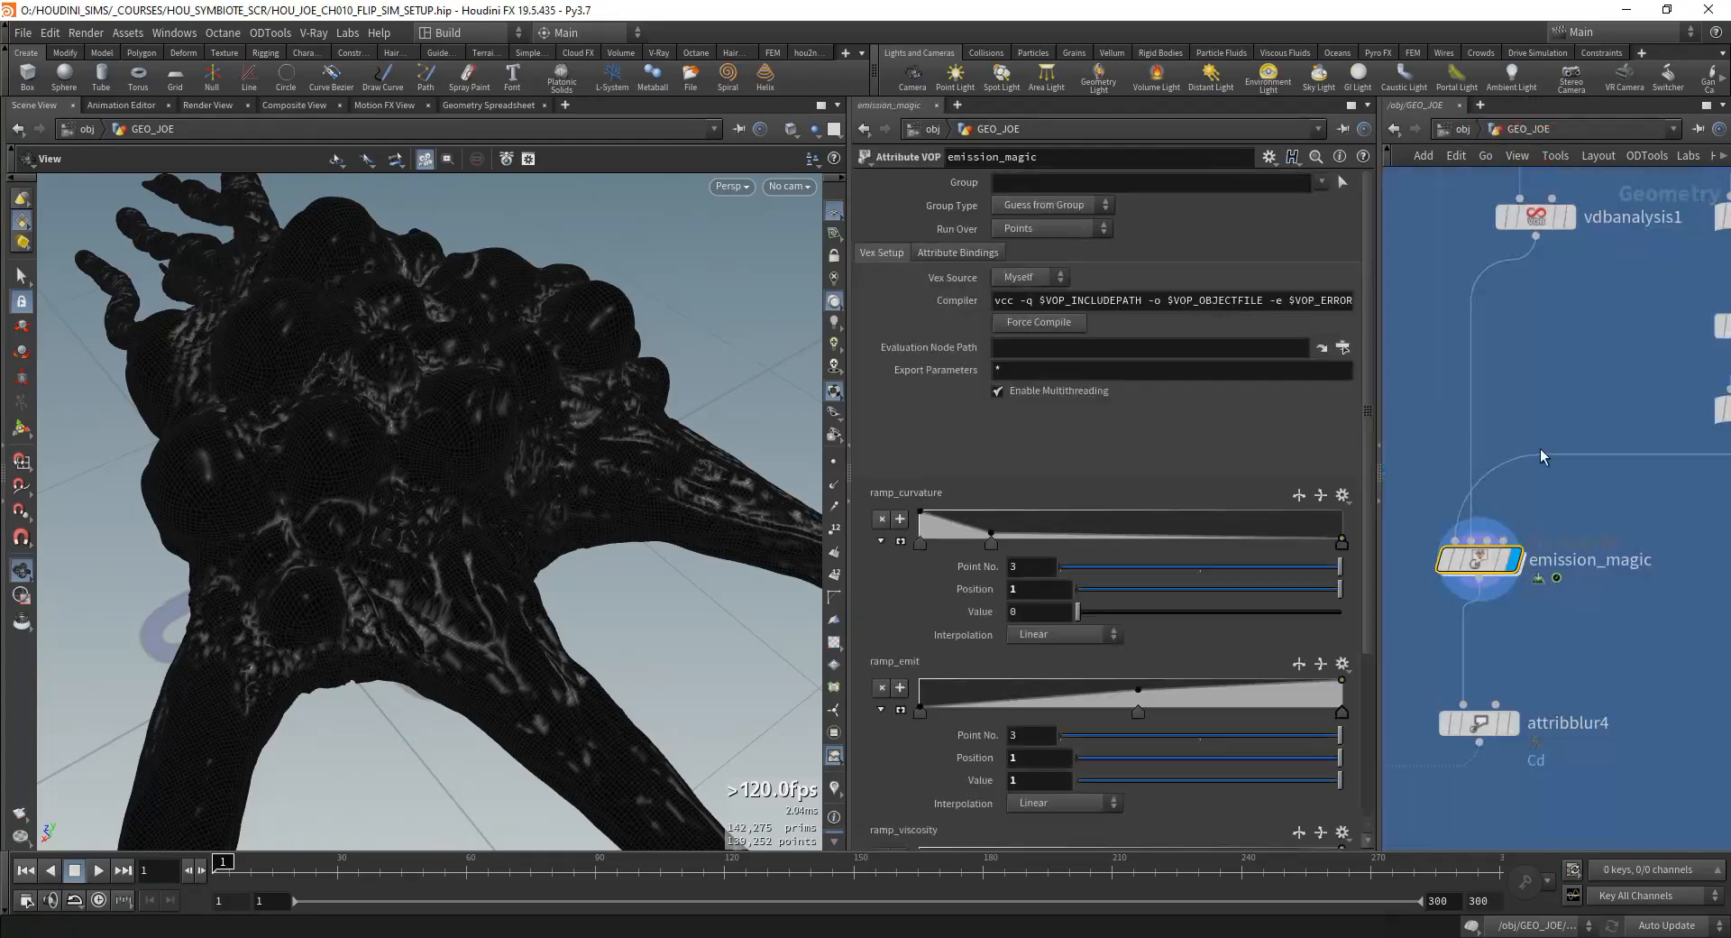
Step: Reopen the emission_magic network and inspect the volumesamplefile1, bind3 and fit1 nodes
left_click(1519, 359)
double_click(1436, 648)
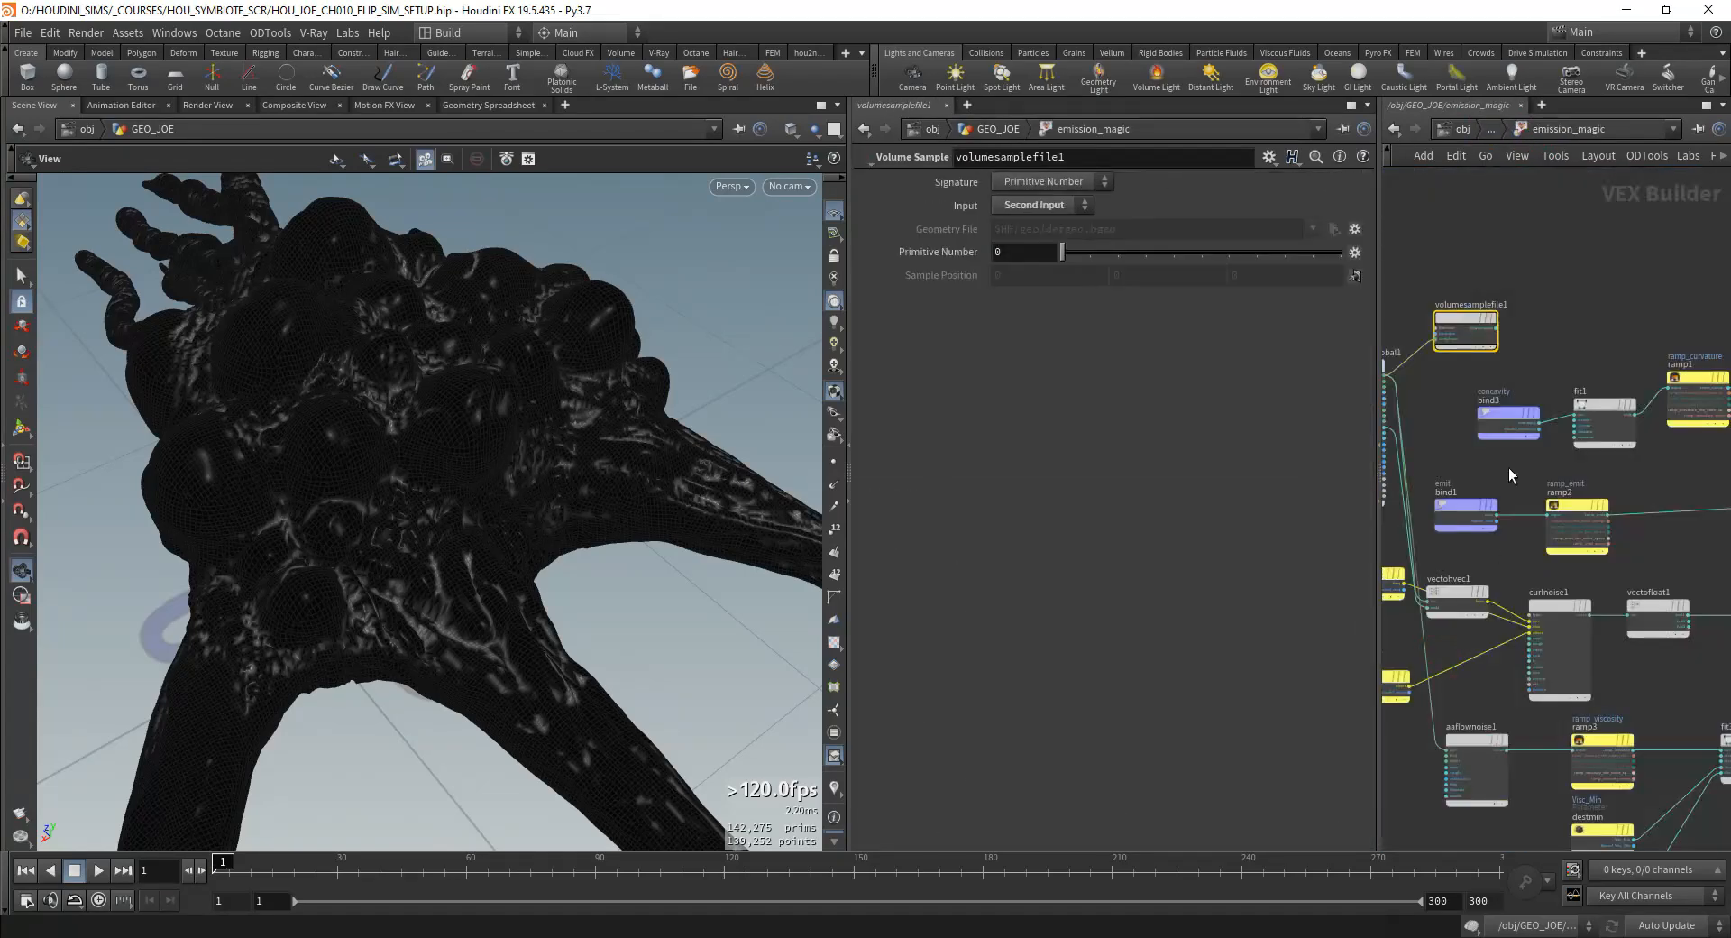
scroll(1546, 384, "up", 3)
middle_click_drag(1560, 391, 1515, 442)
left_click(1484, 413)
middle_click_drag(1625, 498, 1546, 488)
left_click(1502, 415)
left_click(1463, 429)
Step: Inspect the ramp1 parameter node and enlarge the ramp_curvature graph in emission_magic's settings
left_click(1563, 367)
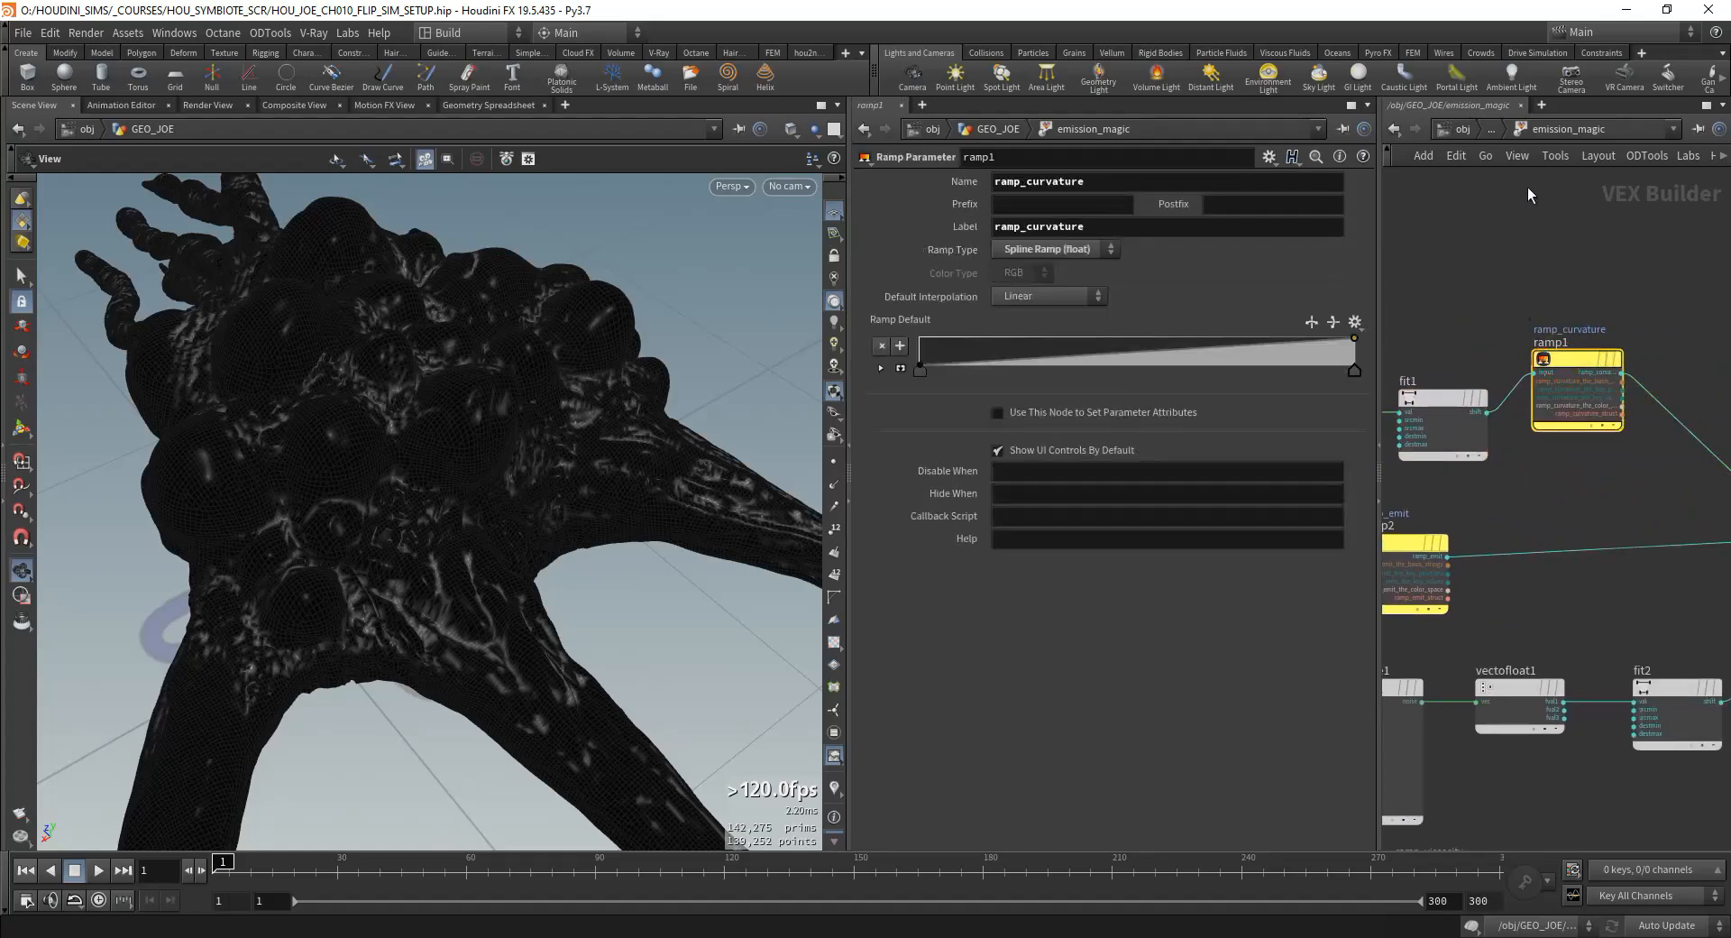
key("u")
left_click(899, 541)
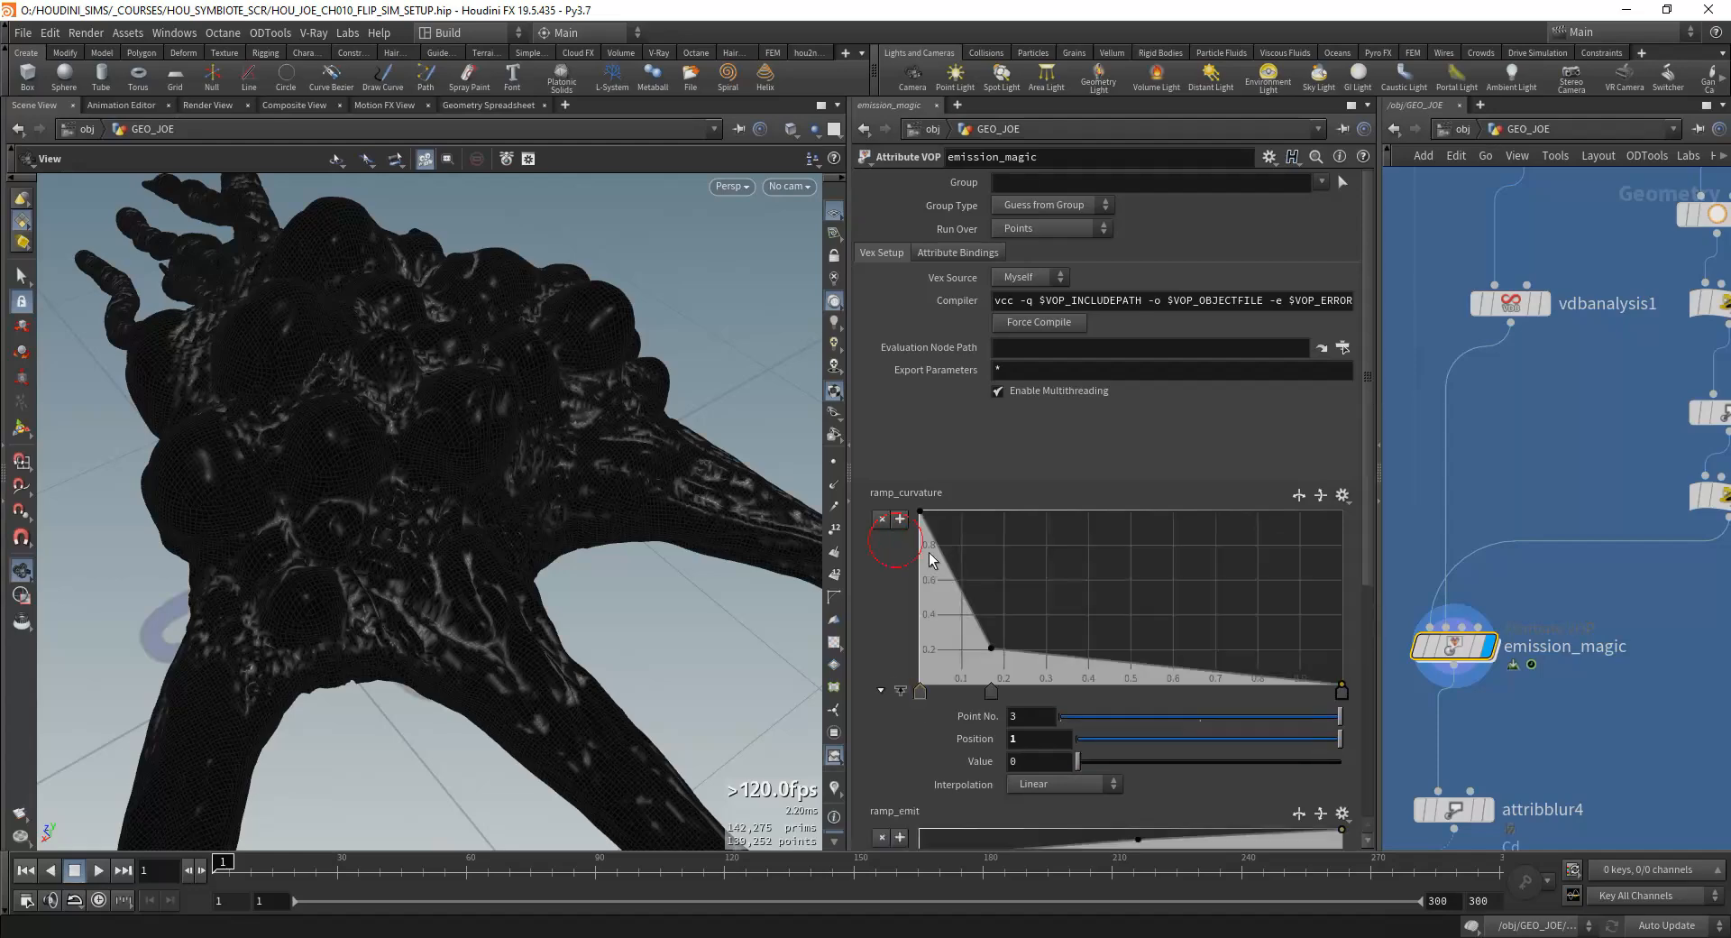
Step: Reenter emission_magic, disable the viewport lighting and examine the concavity-based emission mask on the creature's body
double_click(1445, 649)
left_click_drag(397, 513, 474, 521)
right_click_drag(475, 520, 565, 603)
left_click_drag(565, 604, 452, 603)
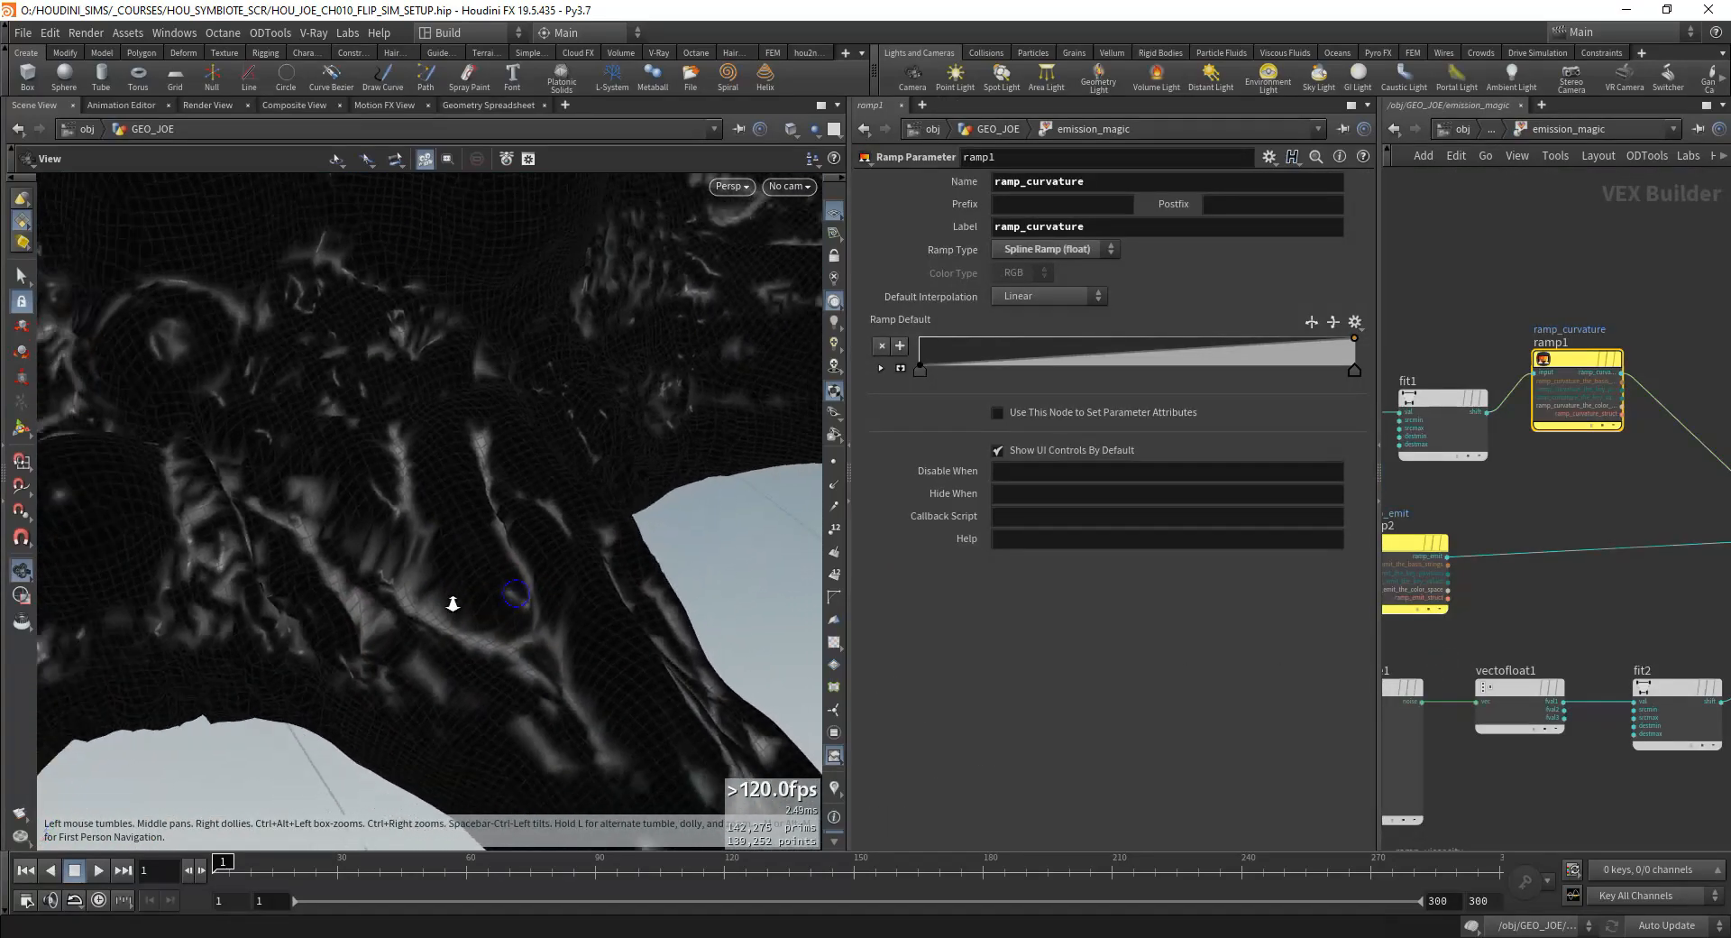
right_click_drag(451, 604, 411, 577)
left_click(841, 283)
right_click_drag(586, 541, 468, 530)
left_click_drag(467, 529, 436, 575)
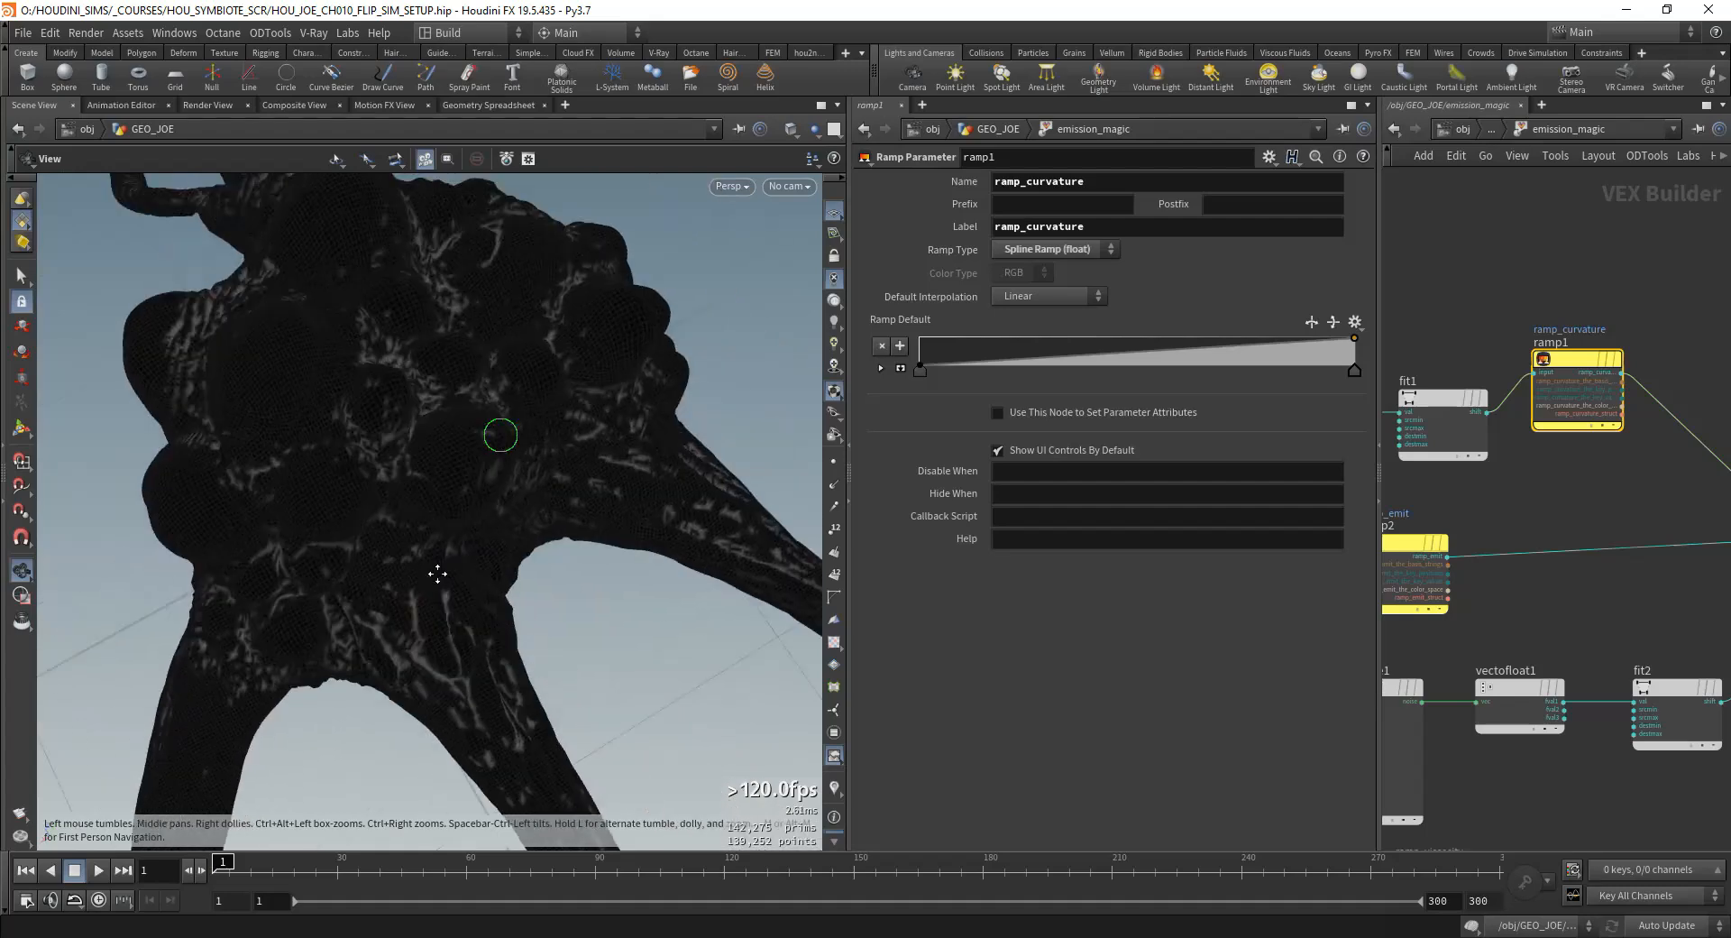
right_click_drag(436, 575, 707, 325)
left_click_drag(707, 325, 609, 541)
Step: Try feeding volumesamplefile1's volume value into ramp1's input and examine the resulting mask across the body
scroll(1495, 514, "down", 3)
middle_click_drag(1497, 513, 1601, 523)
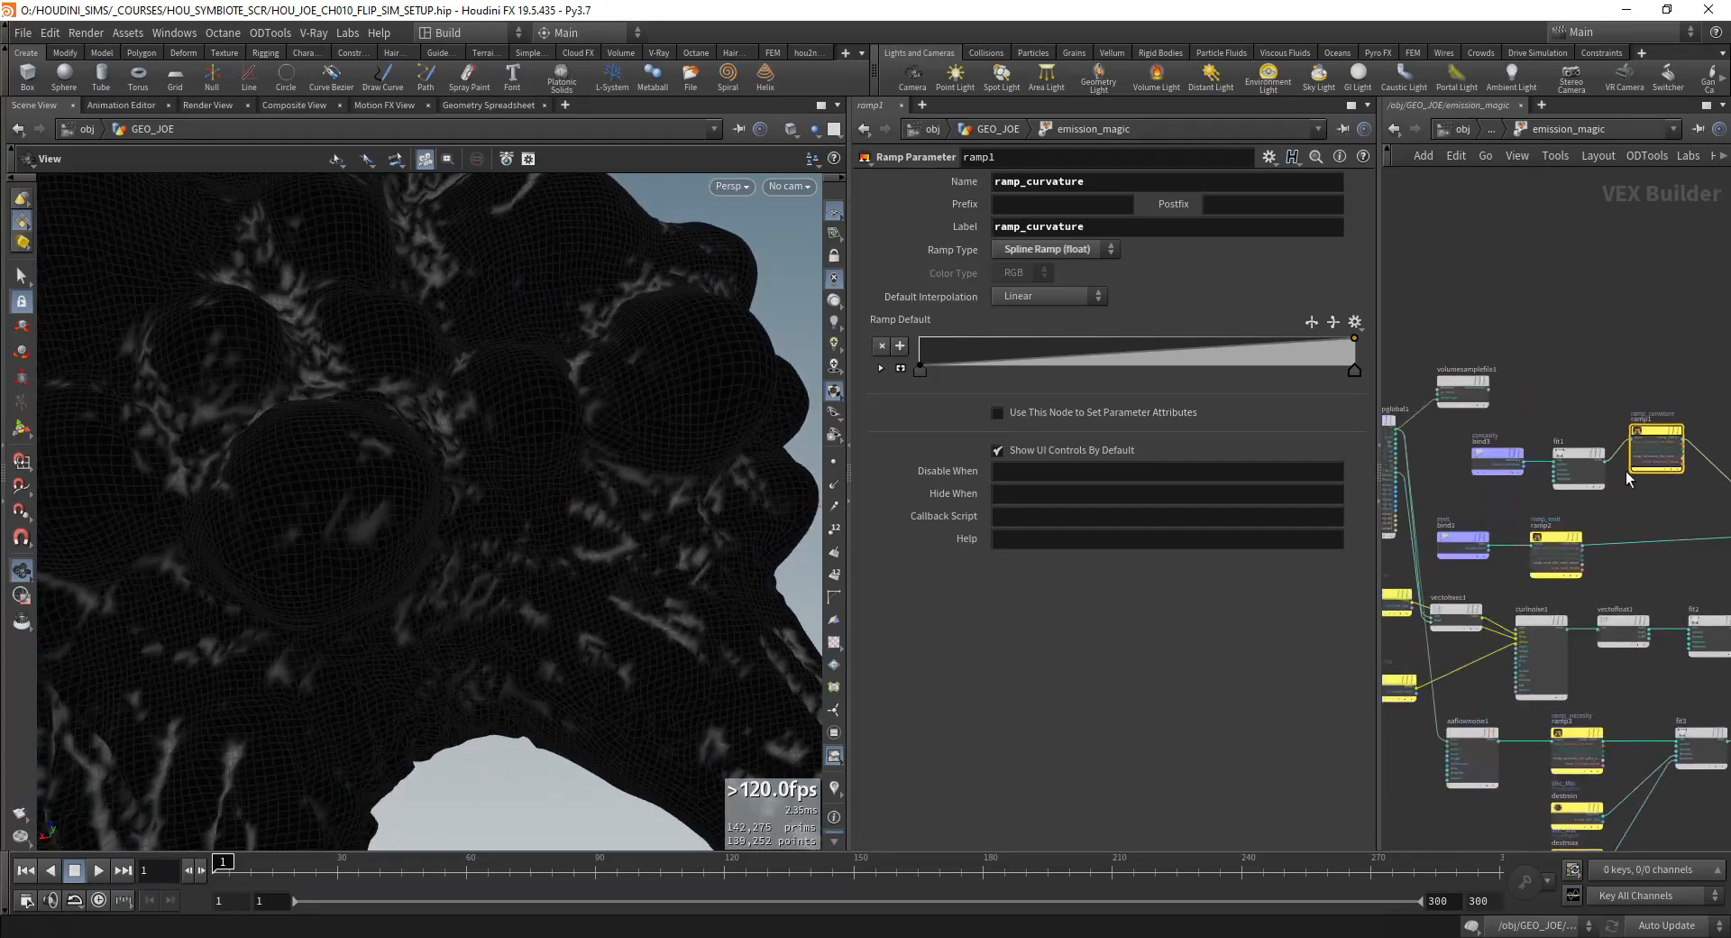
scroll(1561, 464, "up", 4)
middle_click_drag(1538, 394, 1583, 454)
scroll(1643, 450, "down", 1)
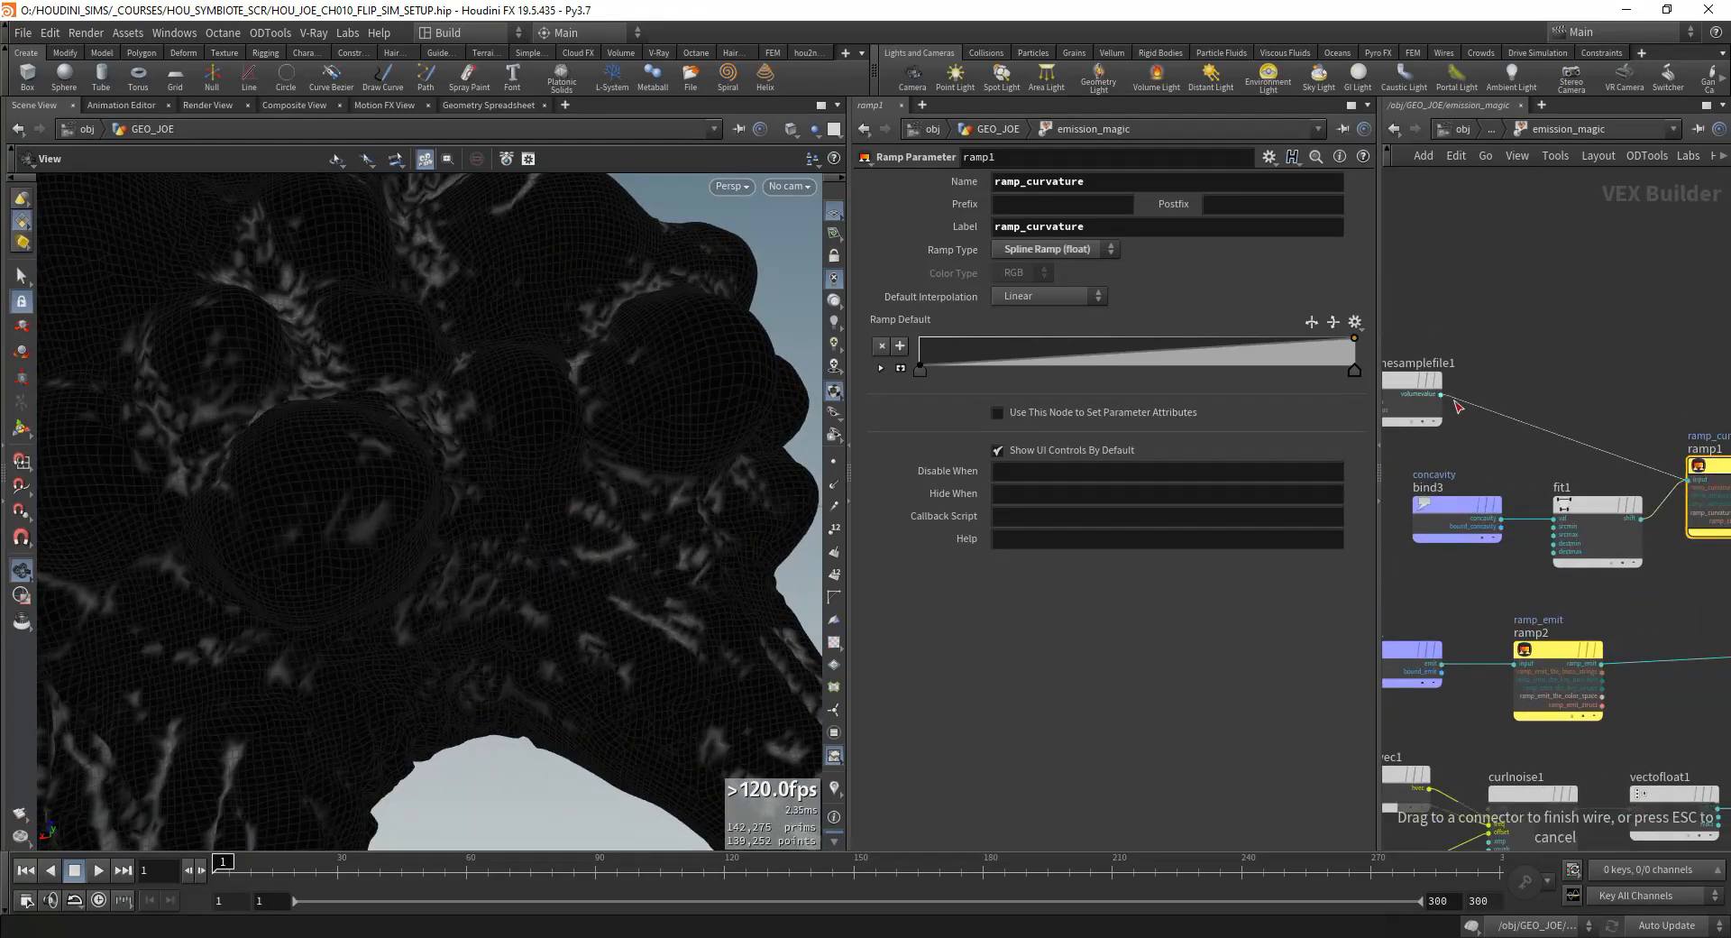
left_click_drag(1459, 408, 1460, 409)
scroll(1461, 419, "down", 3)
right_click_drag(388, 370, 216, 406)
left_click_drag(217, 406, 628, 468)
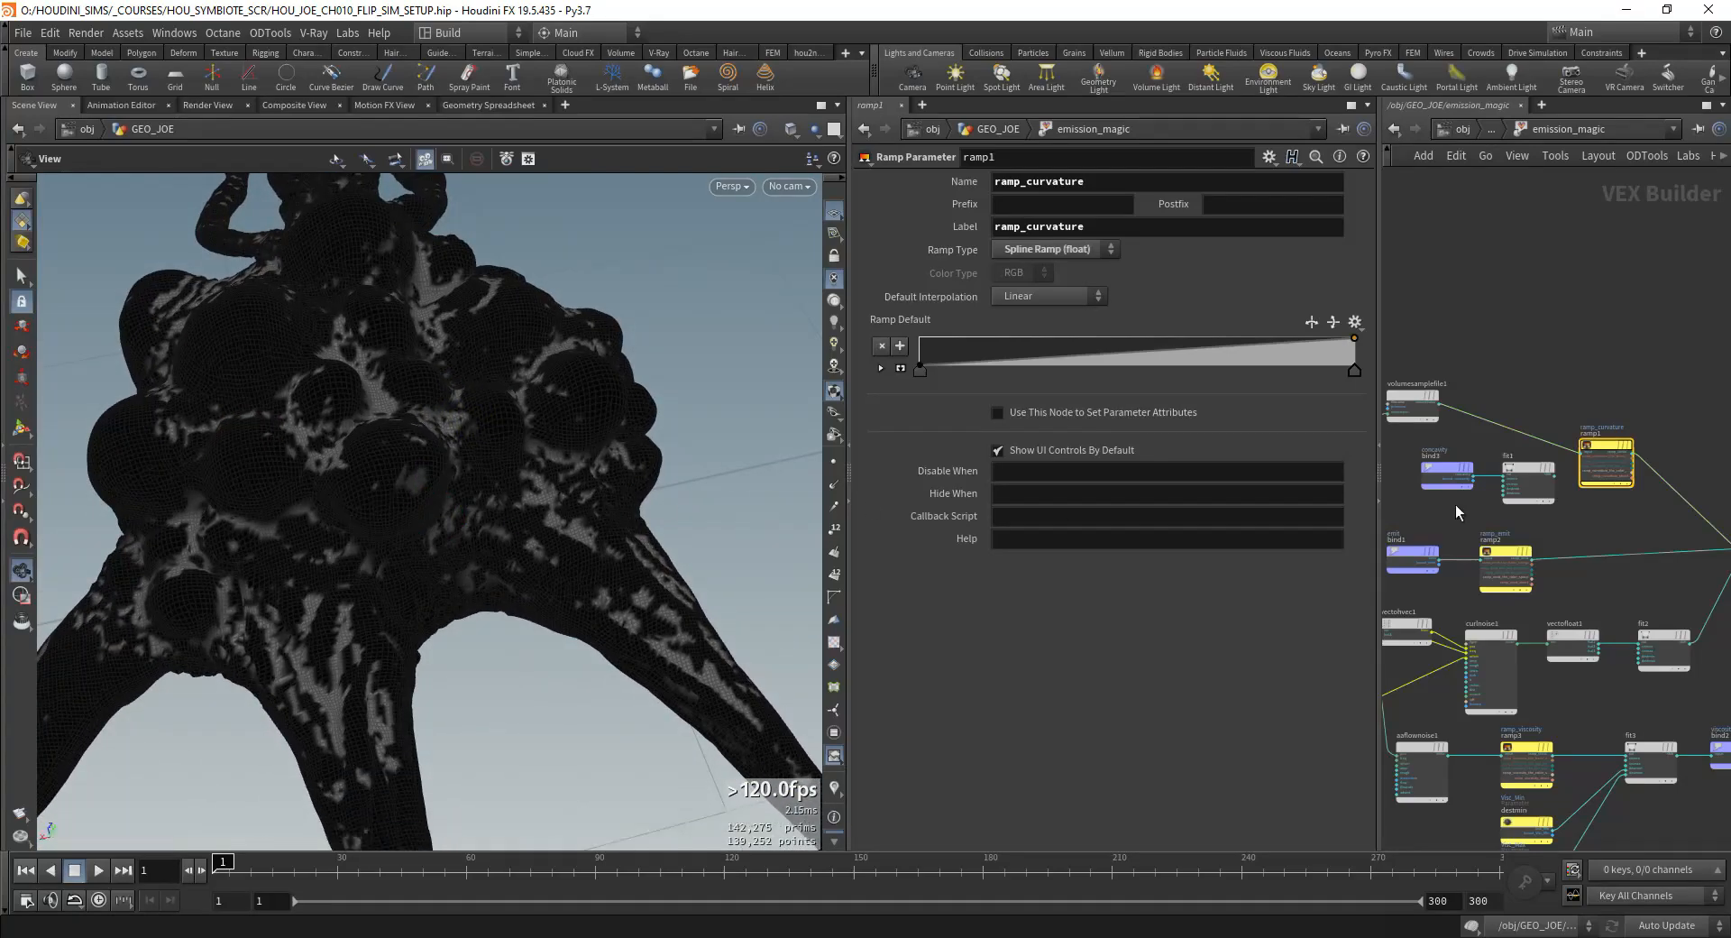
Step: Wire fit1's output back into ramp1's input to view the concavity-based mask again
scroll(1533, 482, "up", 3)
left_click(1593, 447)
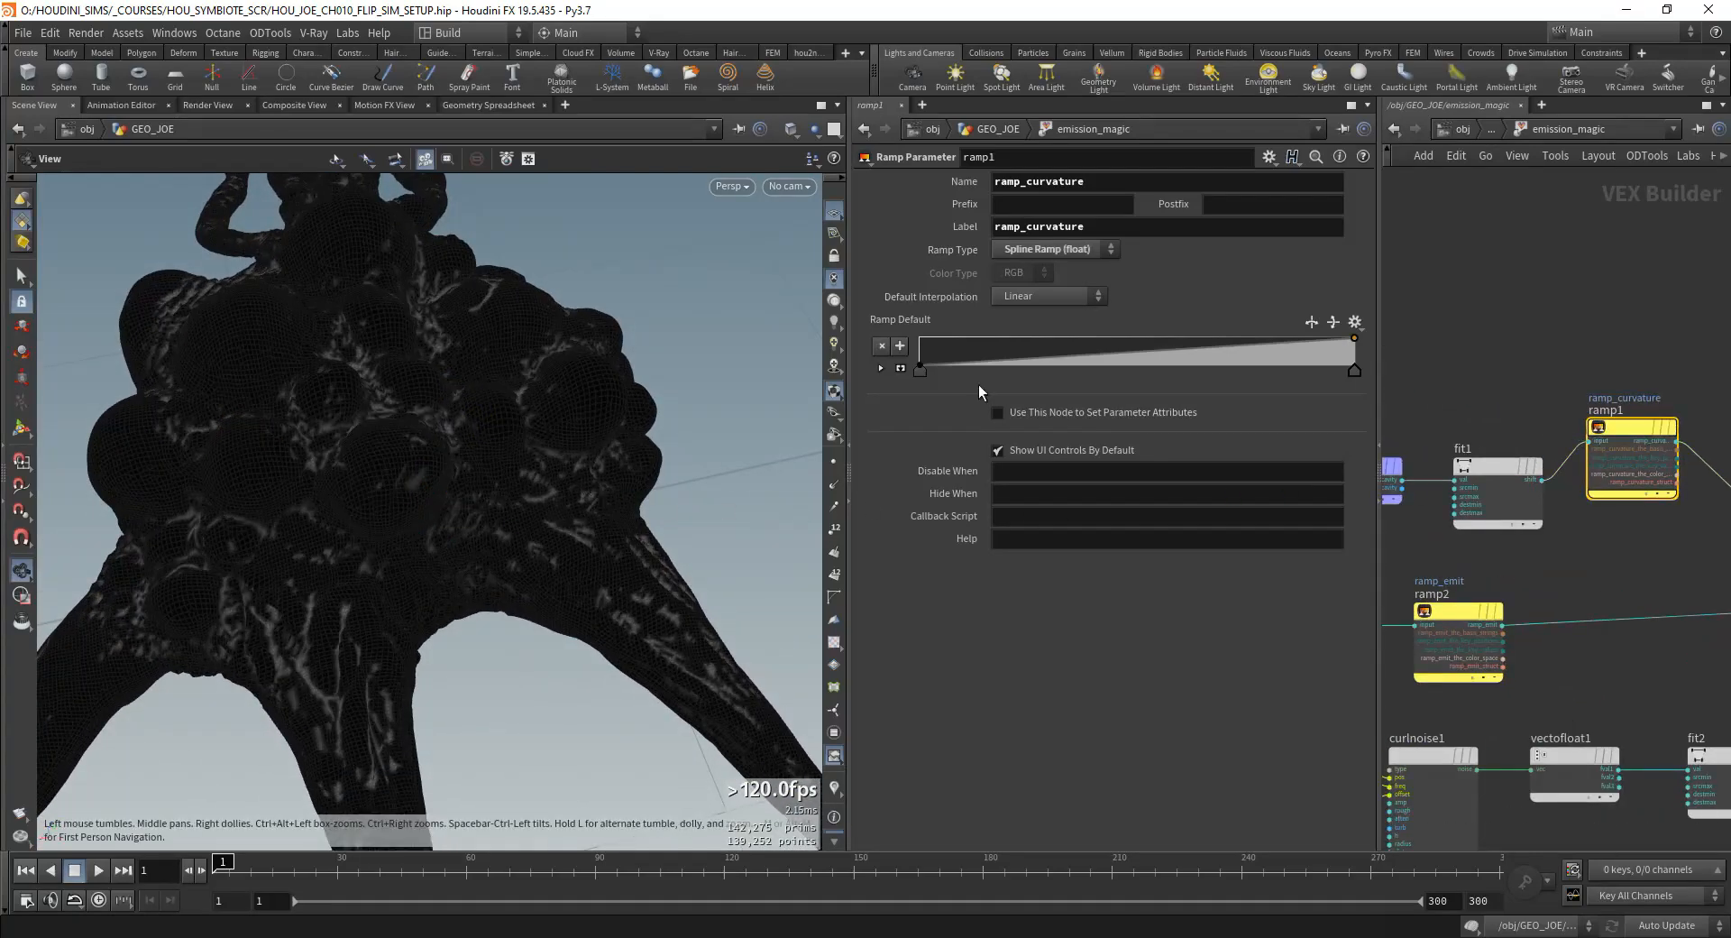
left_click_drag(470, 431, 606, 413)
scroll(1626, 456, "down", 3)
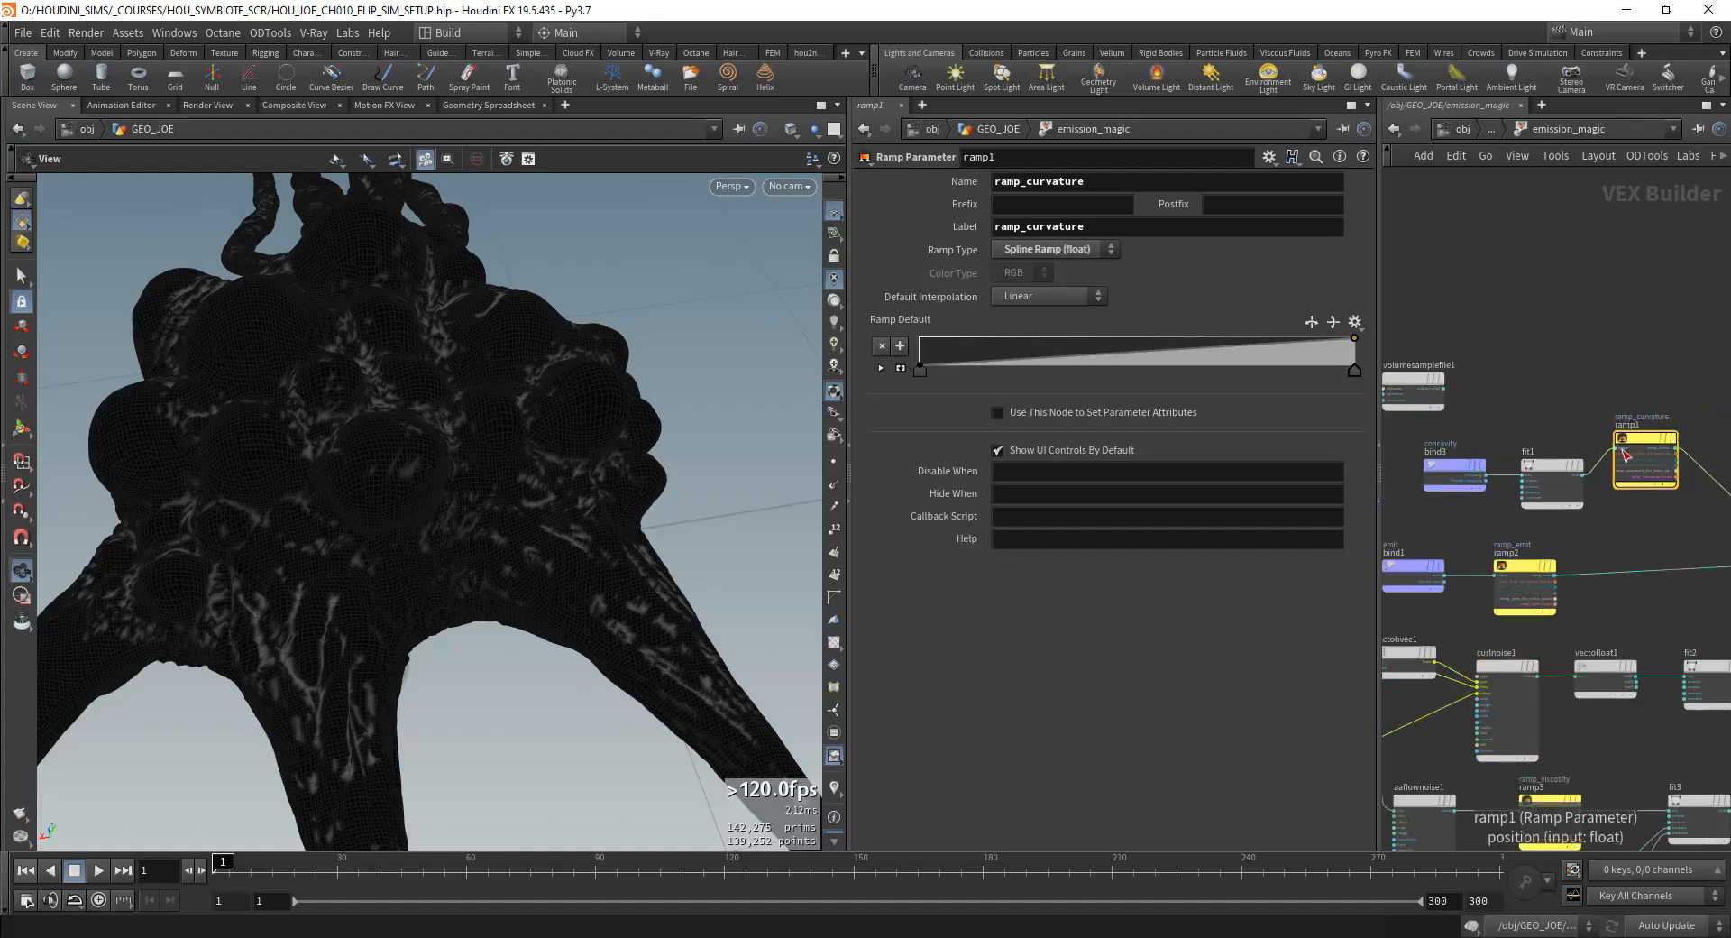
Step: Connect volumesamplefile1 to ramp1's input once more to compare the VDB curvature mask
left_click_drag(1453, 402, 1449, 393)
scroll(451, 498, "up", 5)
mouse_move(487, 496)
left_mouse_down()
mouse_move(572, 483)
mouse_move(406, 502)
mouse_move(360, 529)
mouse_move(559, 519)
left_mouse_up()
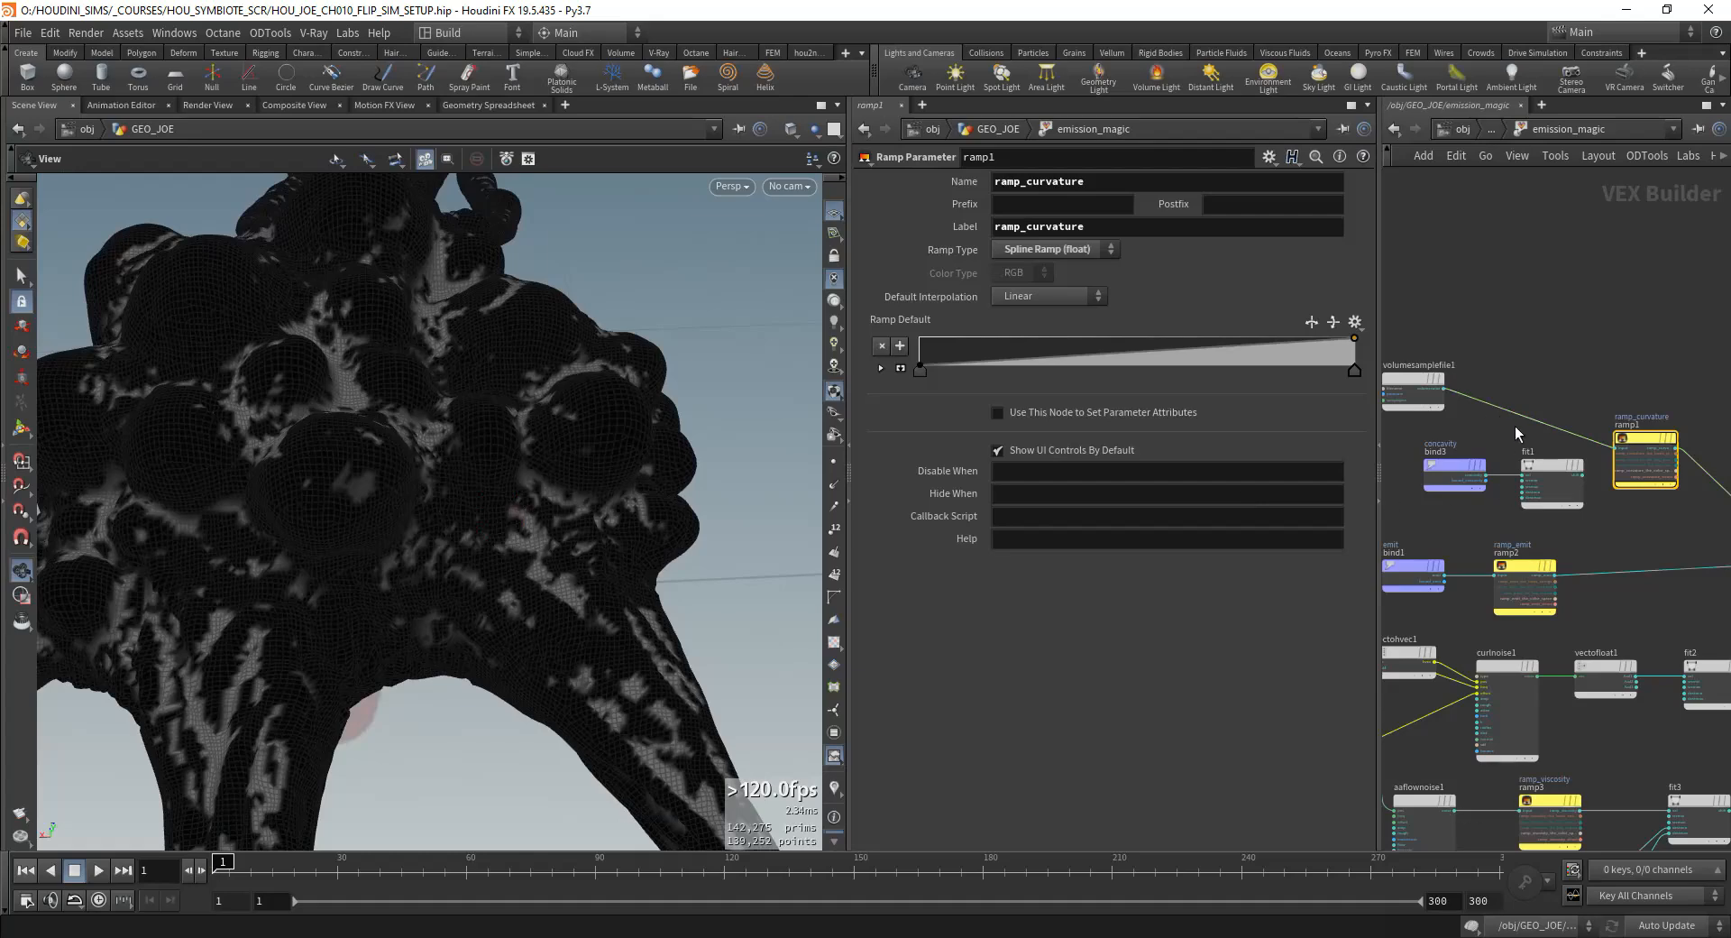
Step: Check the concavity bind3 node, reconnect fit1's output to ramp1's input and return to the GEO_JOE network
scroll(1479, 440, "up", 3)
left_click(1465, 478)
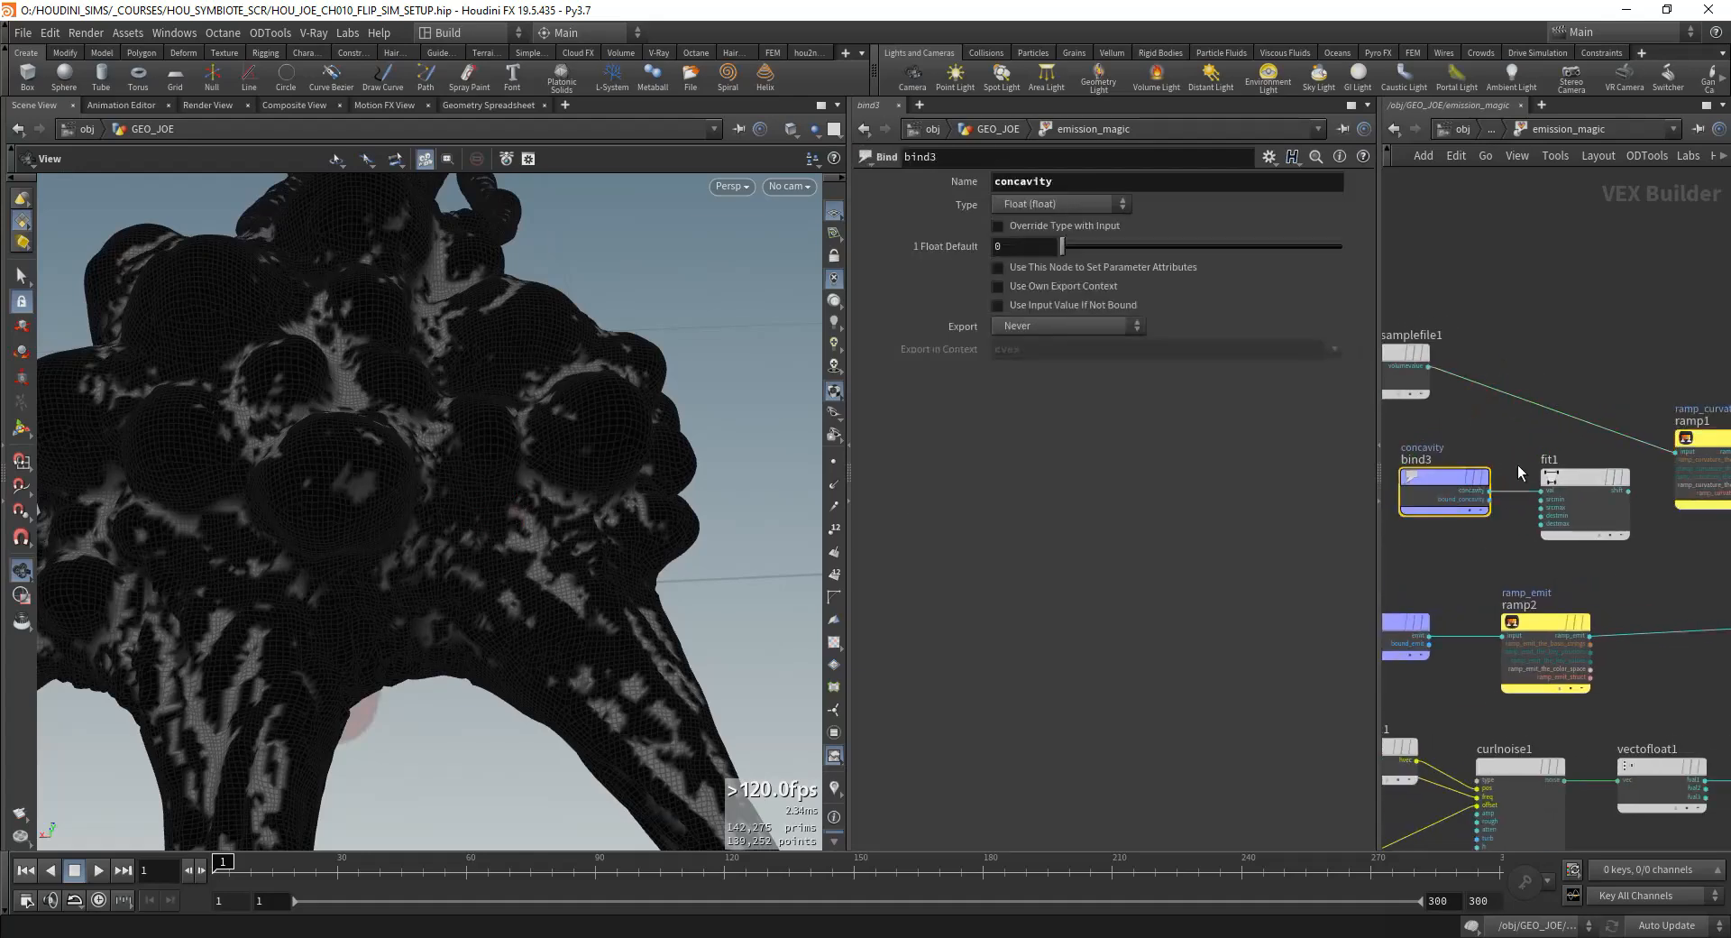
left_click_drag(1680, 447, 1678, 451)
left_click(1493, 130)
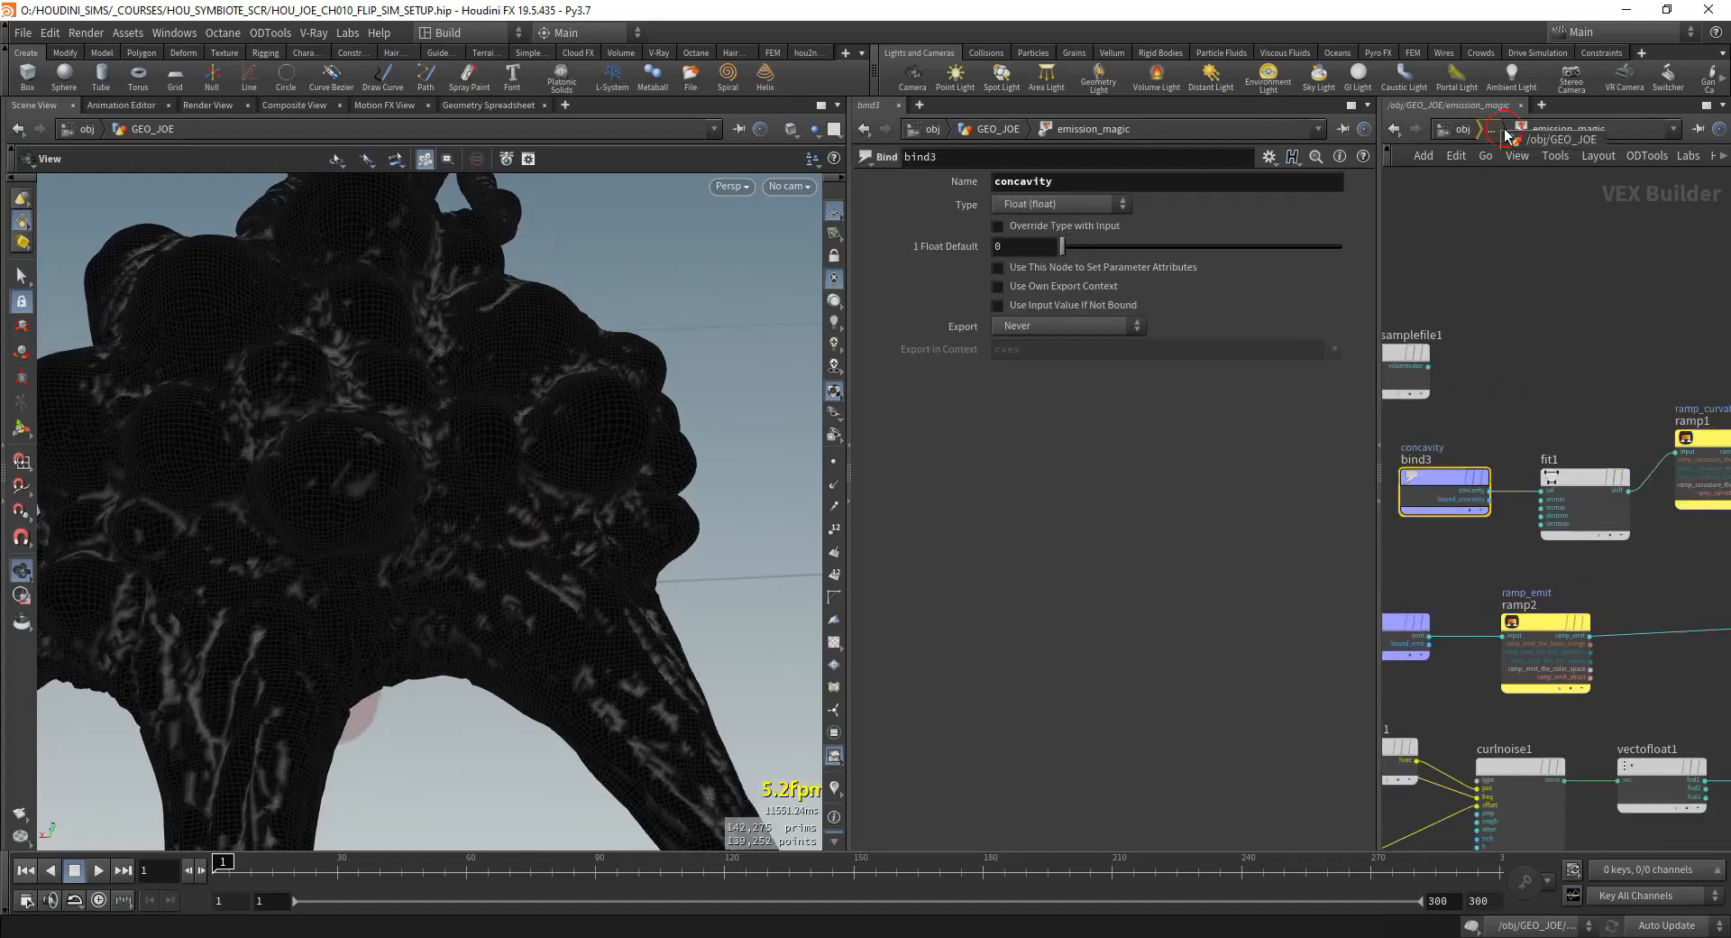
Step: Return to the GEO_JOE network and examine measure_curvature1's convexity and concavity settings and the branch below it
left_click(1525, 142)
middle_click_drag(1725, 248, 1561, 356)
left_click(1540, 236)
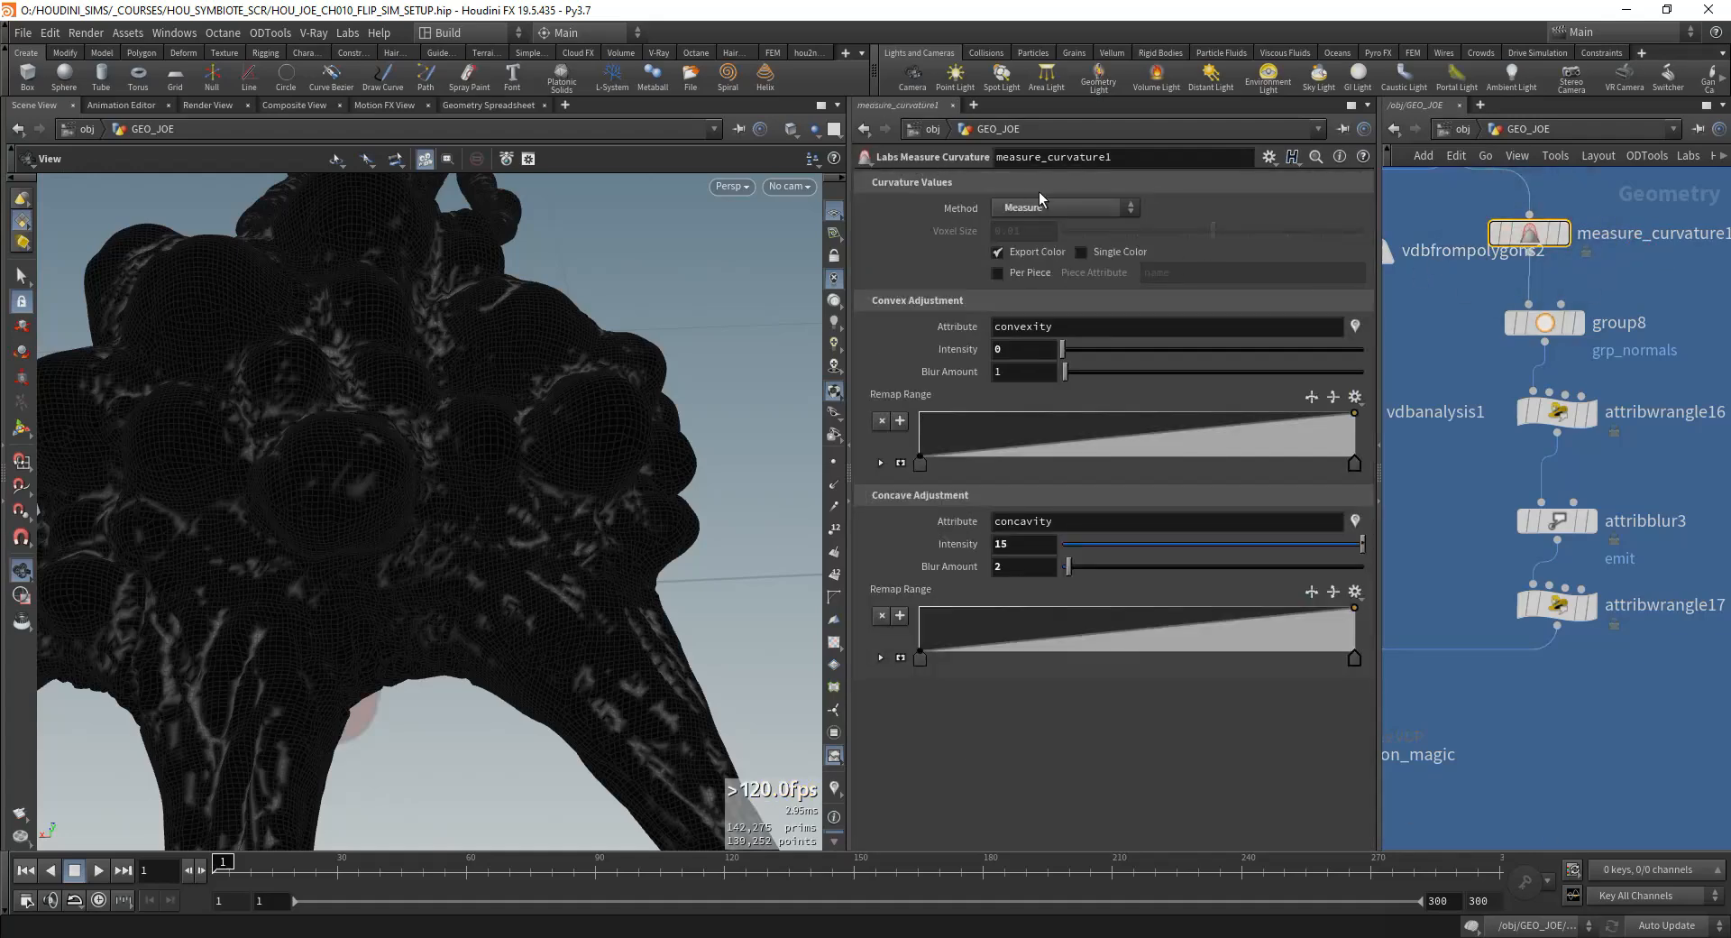
middle_click_drag(1499, 285, 1526, 347)
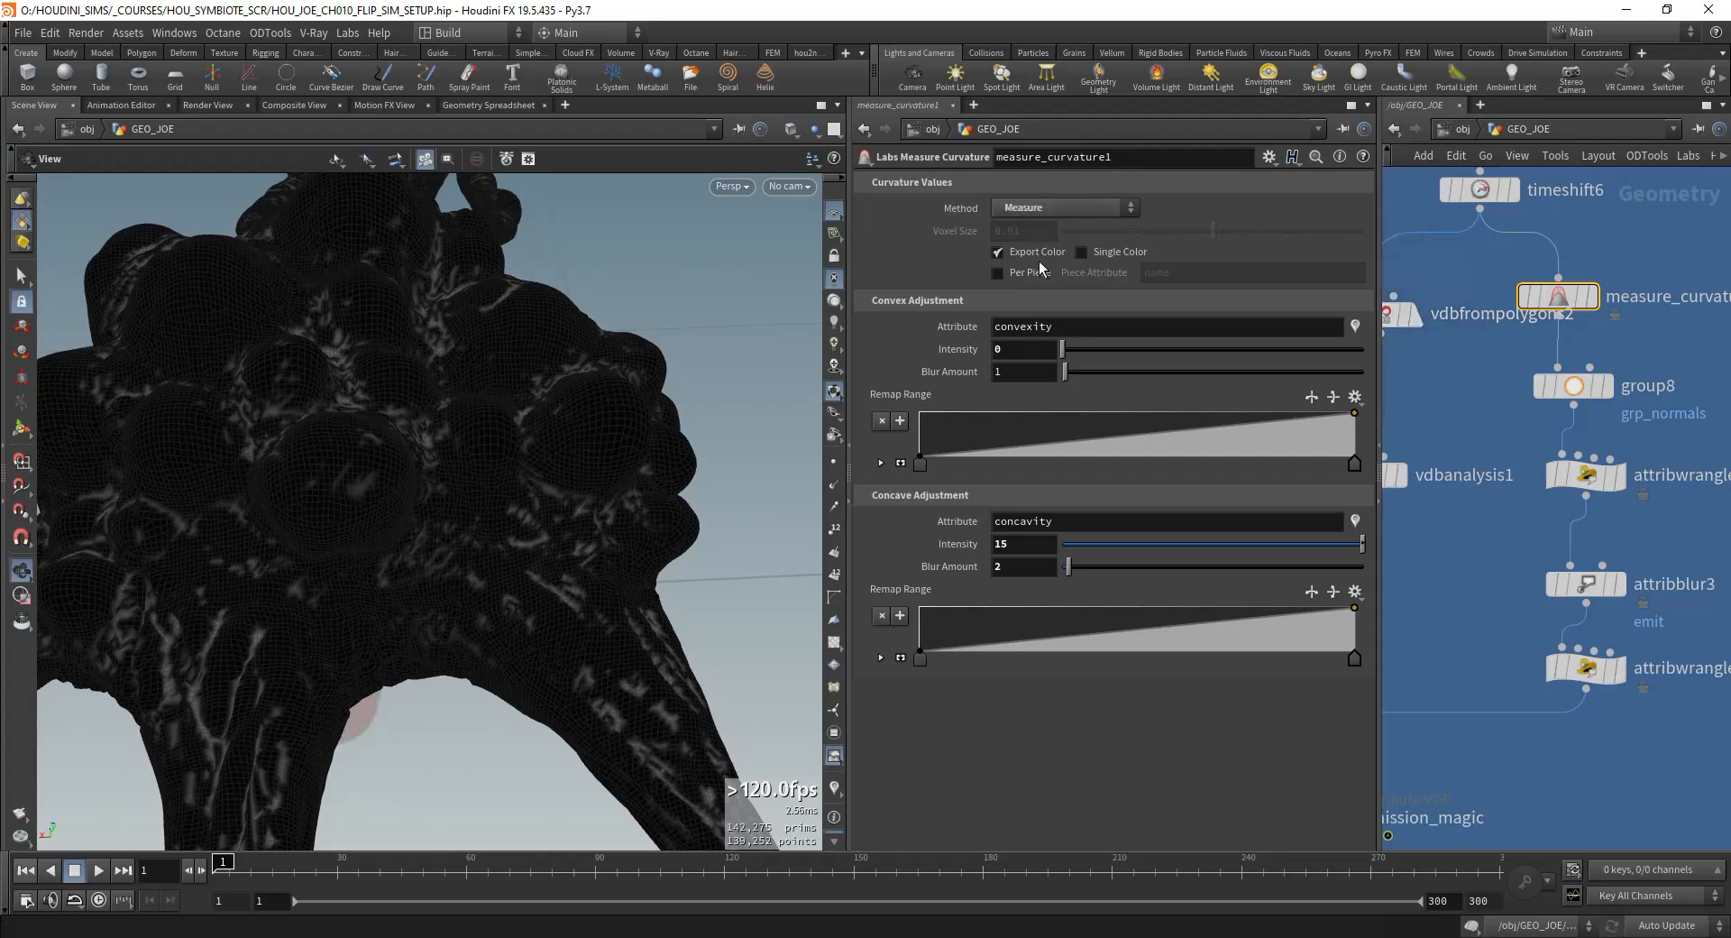
scroll(1503, 397, "down", 3)
middle_click_drag(1509, 451, 1529, 365)
middle_click_drag(1471, 530, 1534, 430)
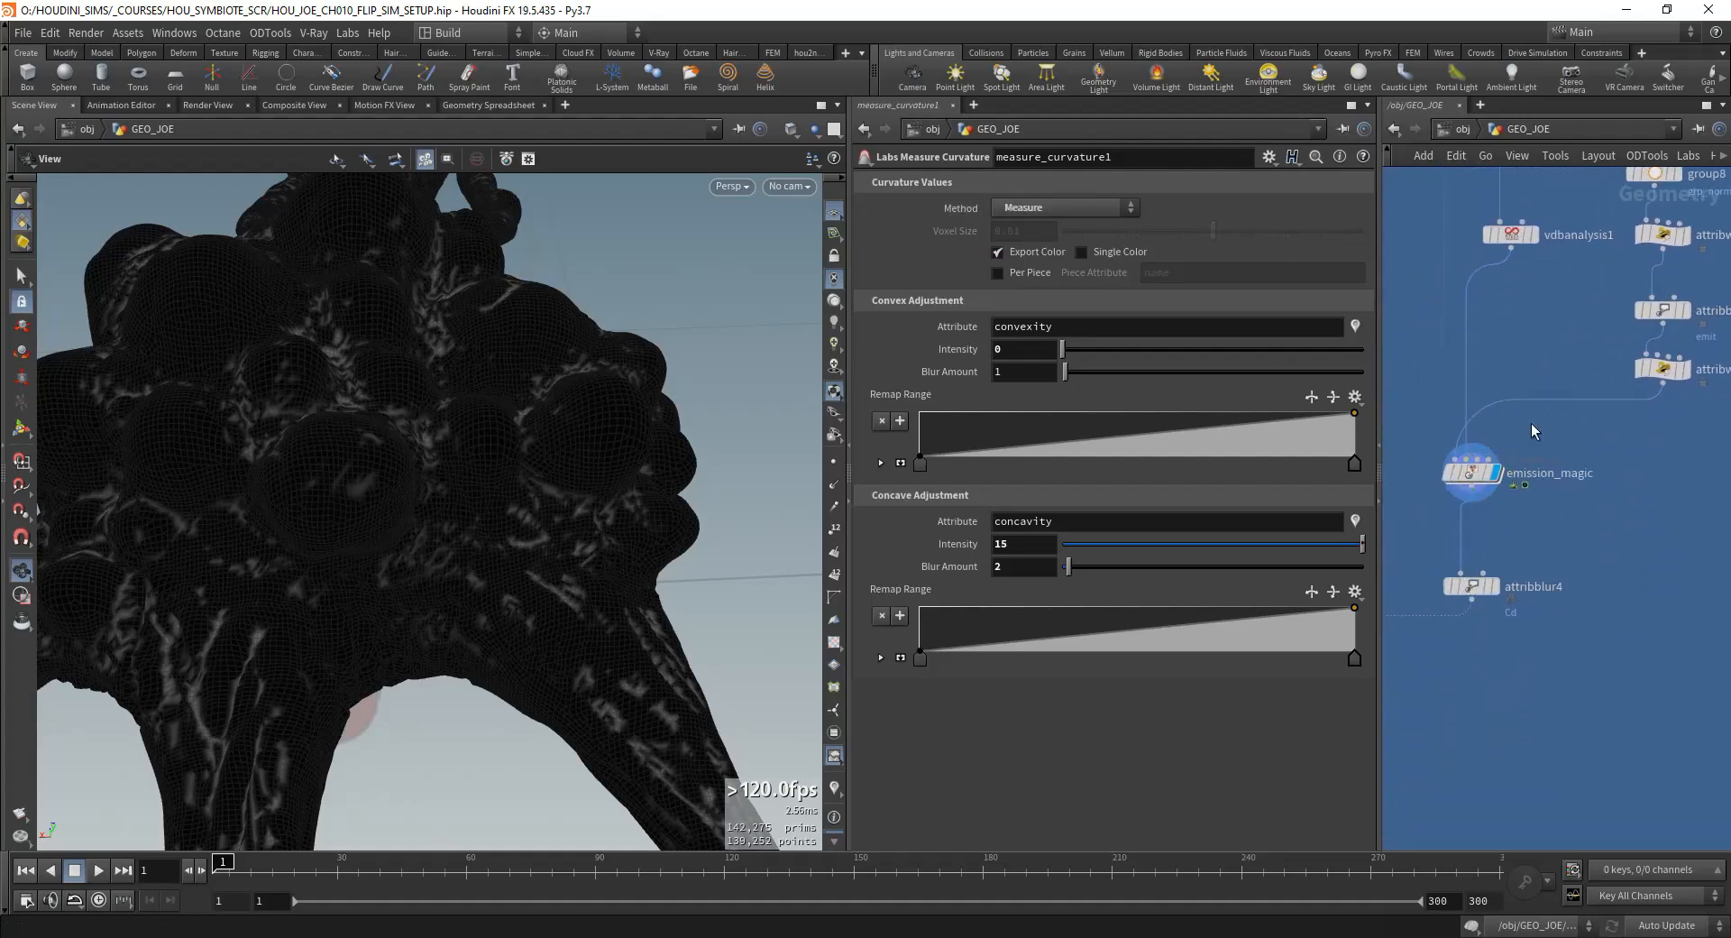
Step: Open the emission_magic VOP network and examine the emit bind1 node feeding ramp2
left_click(1471, 479)
double_click(1471, 485)
middle_click_drag(1600, 606, 1688, 405)
scroll(1590, 514, "down", 4)
scroll(1441, 435, "up", 3)
scroll(1441, 435, "down", 2)
scroll(1620, 429, "up", 2)
middle_click_drag(1533, 403, 1496, 398)
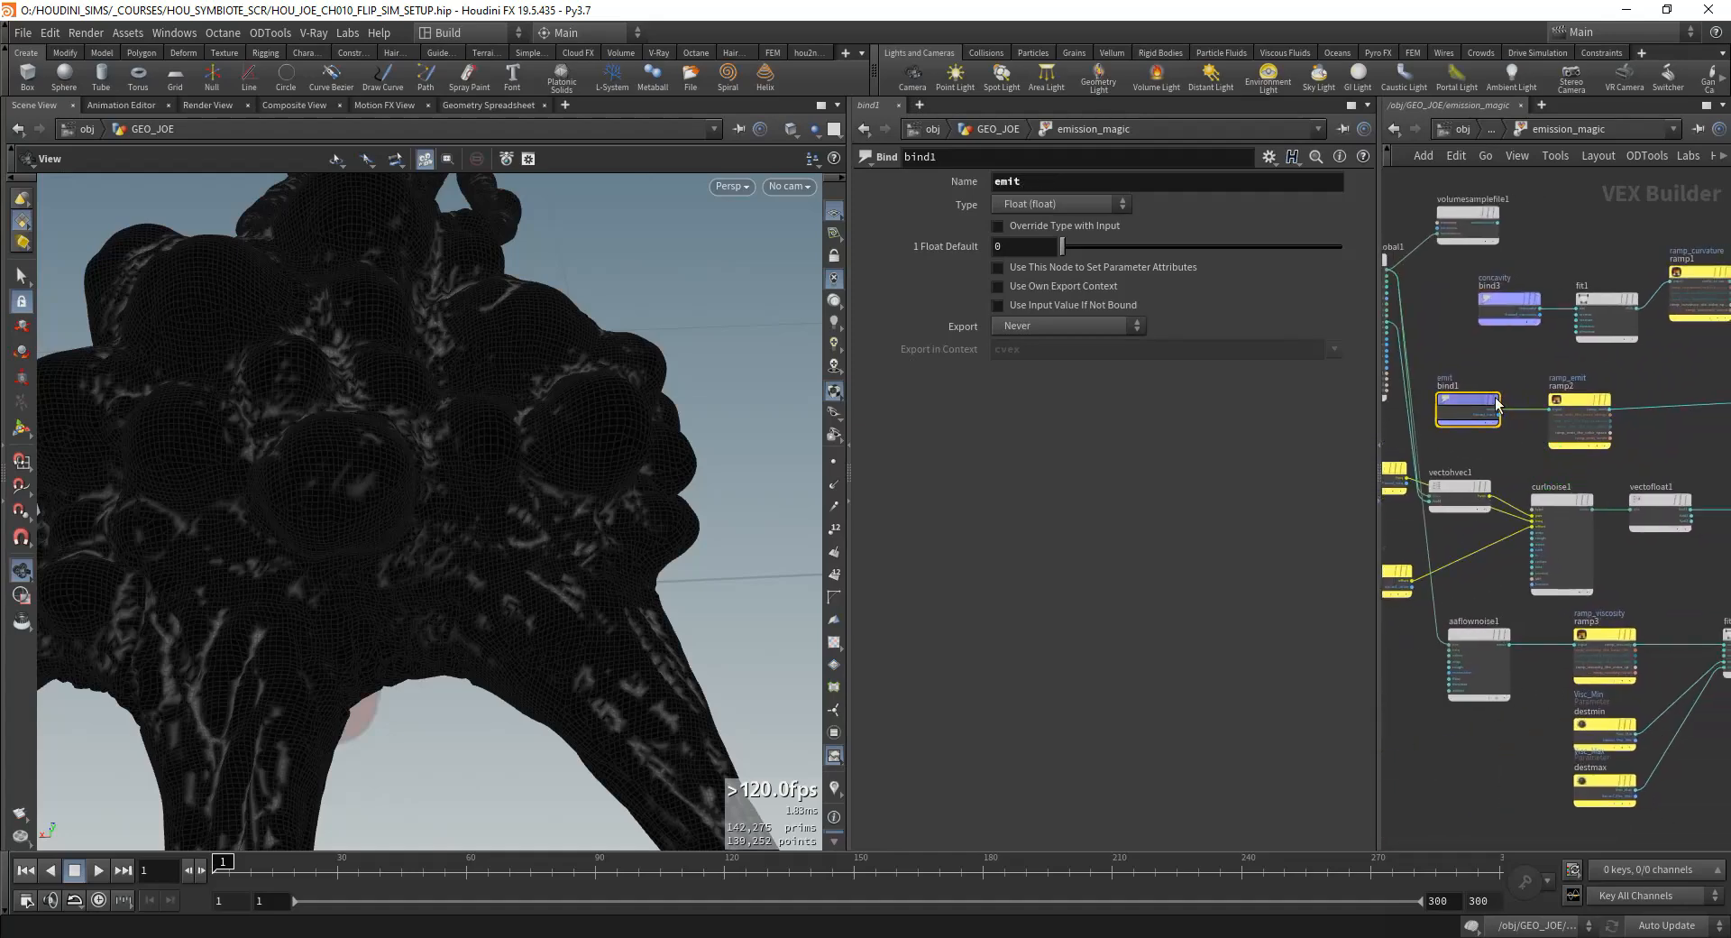
Step: Go back to GEO_JOE, display attribwrangle16 and turn on the emit visualizer to view the attribute on the whole creature
scroll(529, 464, "down", 6)
left_click_drag(529, 464, 519, 533)
scroll(571, 537, "up", 4)
left_click(1497, 125)
scroll(1559, 442, "down", 3)
middle_click_drag(1599, 402, 1551, 463)
scroll(1551, 463, "up", 3)
left_click(1545, 451)
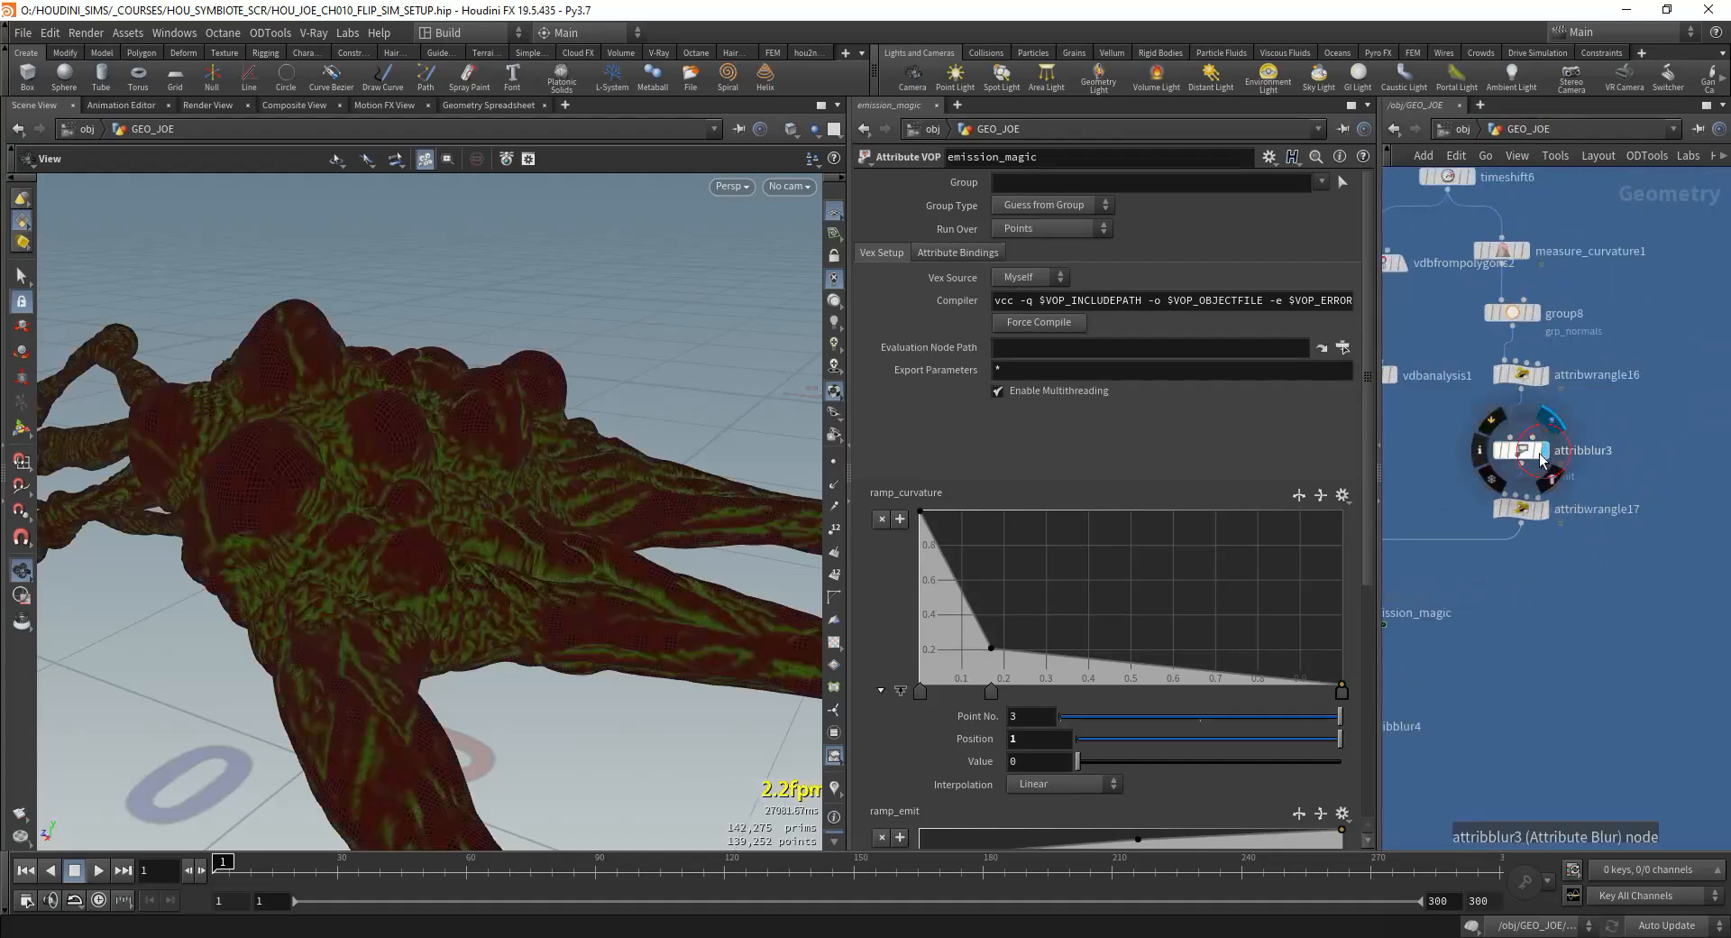
left_click(1528, 384)
left_click(837, 788)
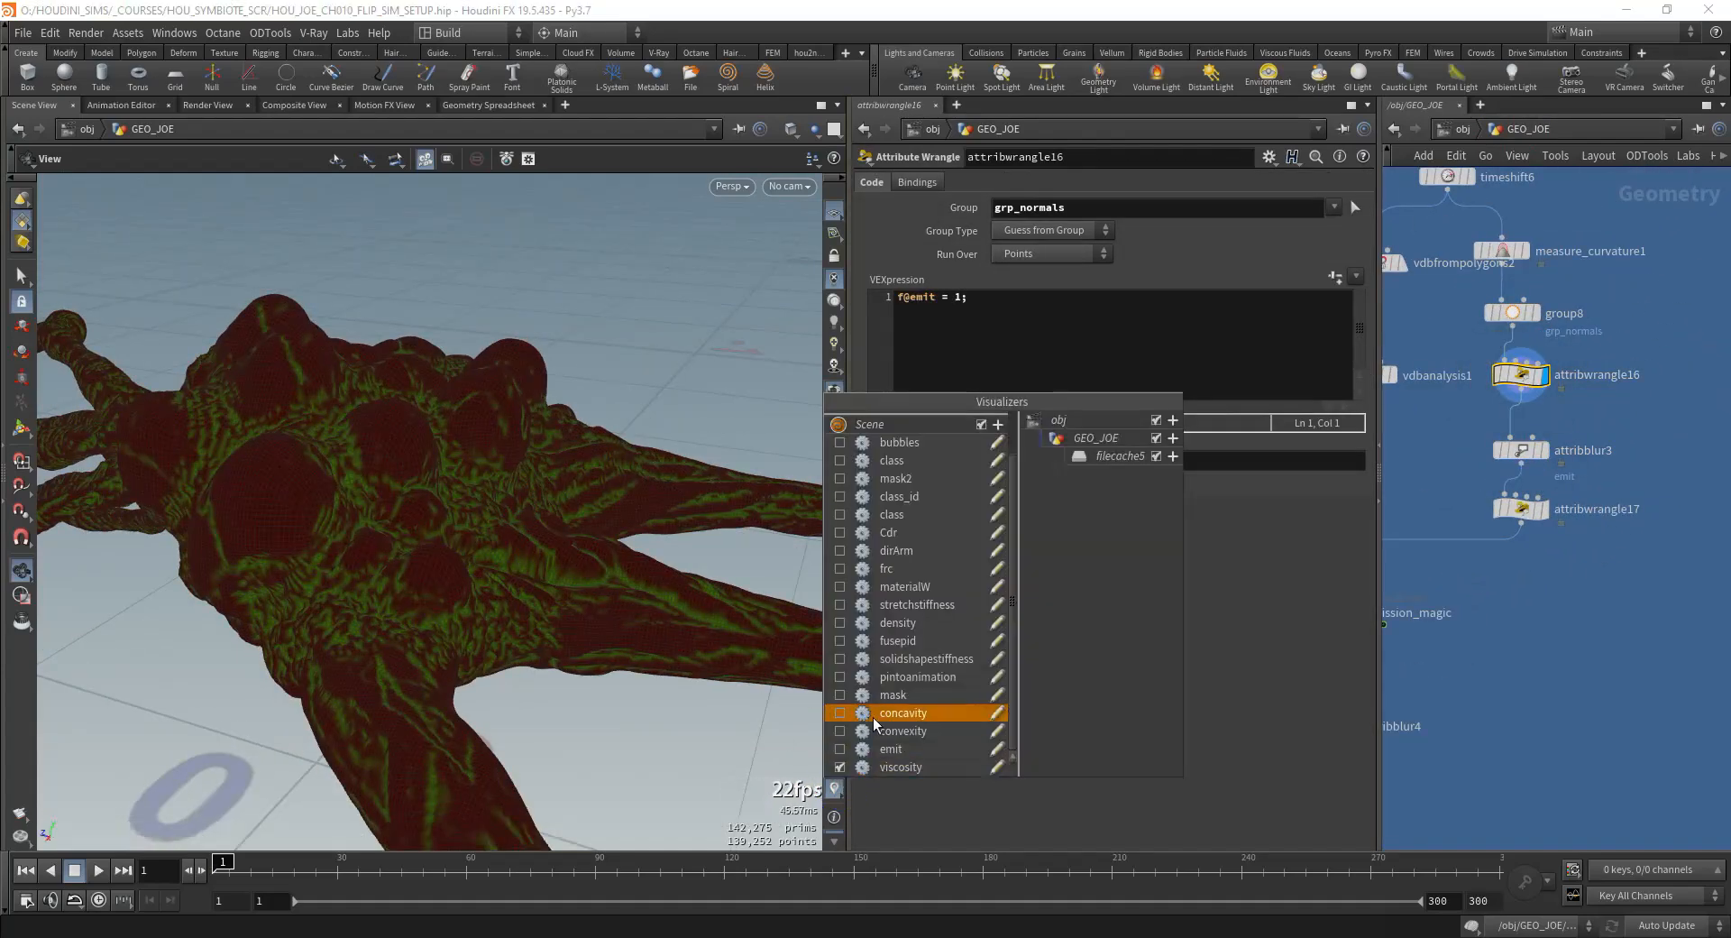
left_click(843, 750)
scroll(510, 464, "down", 4)
left_click_drag(514, 467, 581, 433)
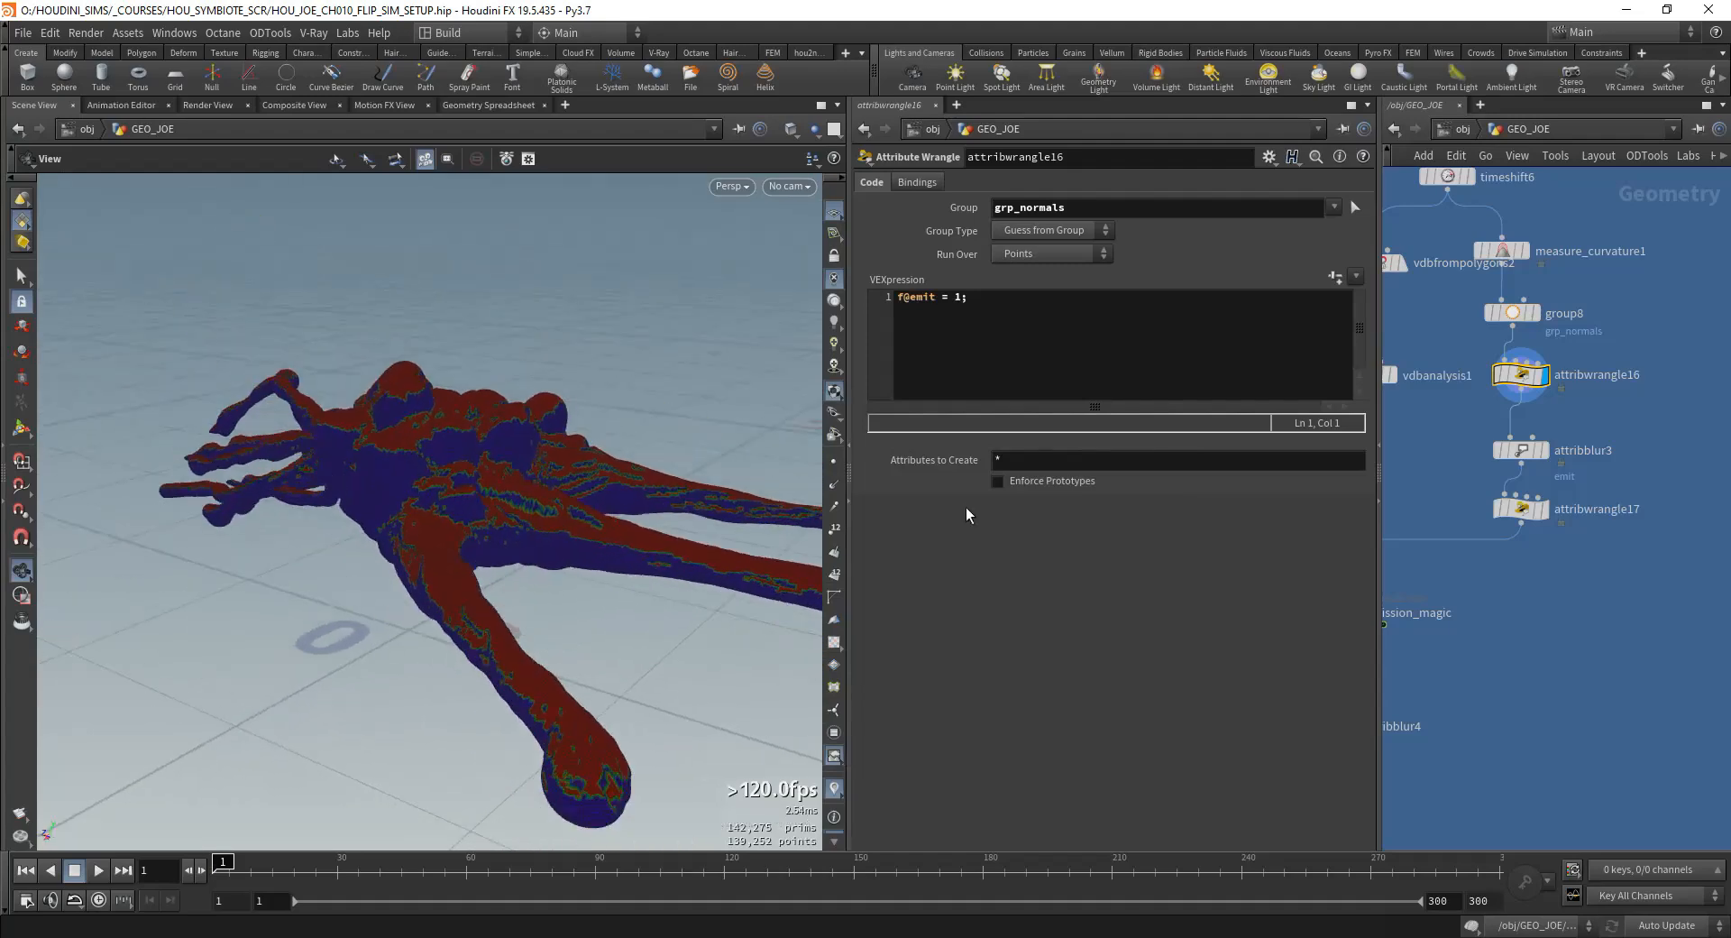
Step: Display attribblur3 and attribwrangle17 one after the other to compare the processed emit attribute
left_click(1546, 453)
left_click(1546, 511)
middle_click_drag(1483, 599, 1627, 539)
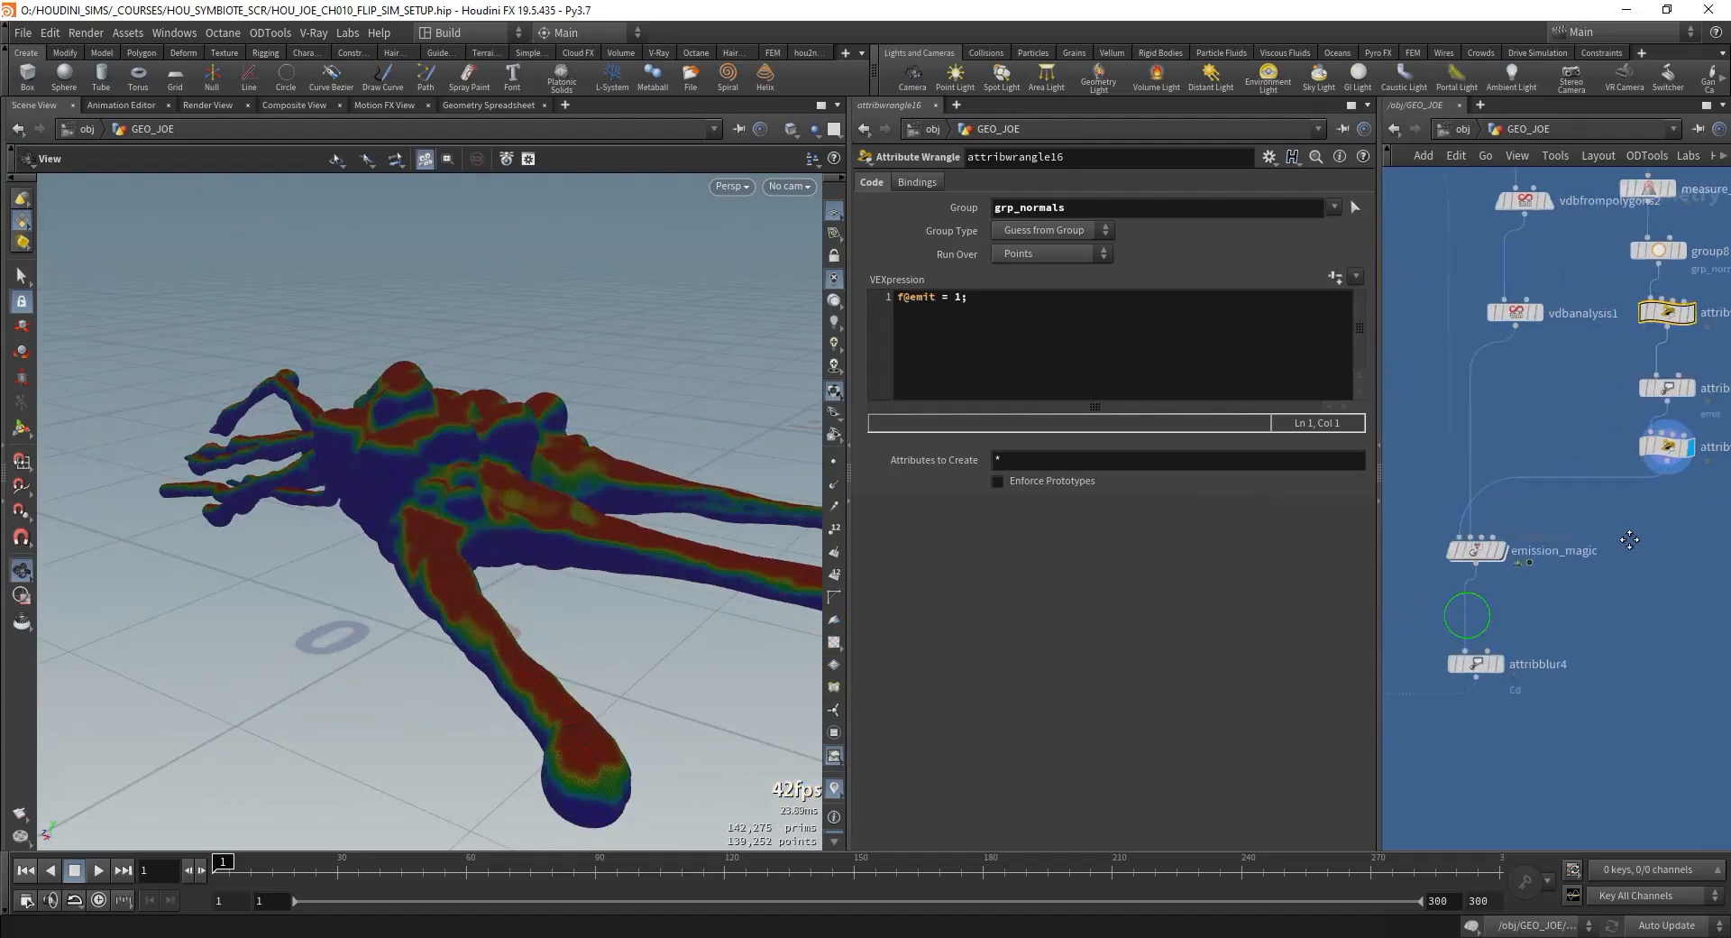
scroll(1643, 516, "down", 2)
left_click(1676, 439)
Step: Open emission_magic and review the concavity bind3 node, curlnoise1's settings and the multiply1 connection to the output
double_click(1520, 527)
middle_click_drag(1650, 376, 1598, 385)
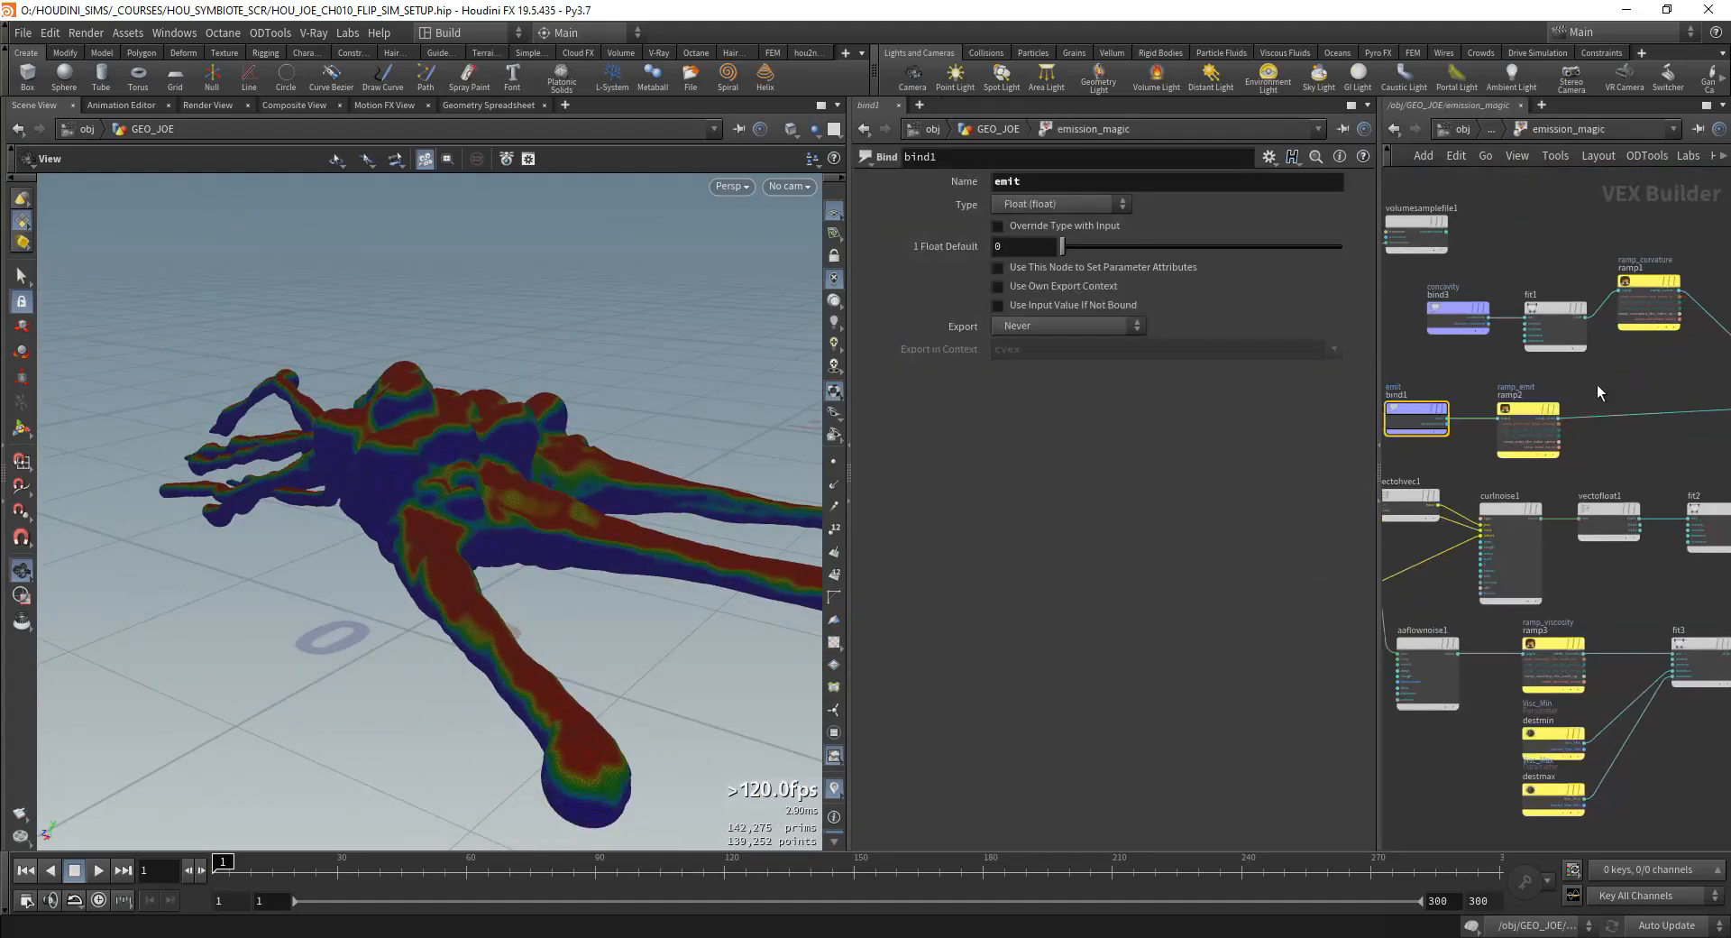
middle_click_drag(1714, 428, 1514, 358)
scroll(1587, 360, "up", 3)
scroll(1495, 374, "down", 3)
middle_click_drag(1443, 424, 1714, 361)
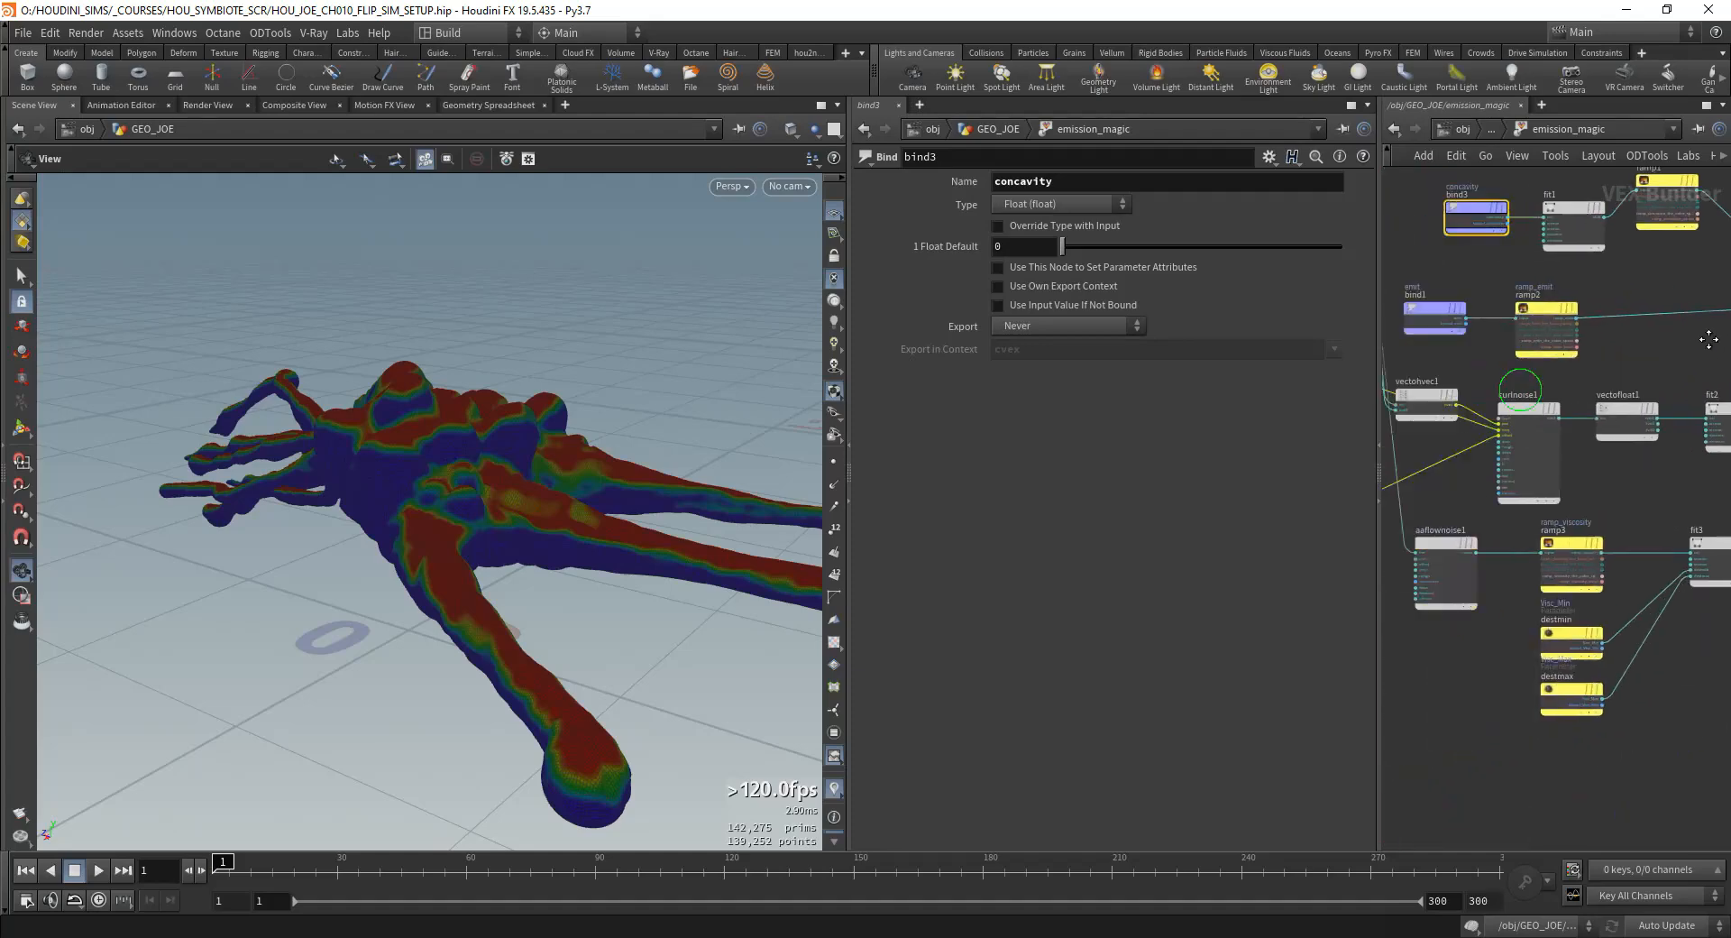
scroll(1515, 387, "up", 1)
middle_click_drag(1512, 391, 1349, 454)
left_click(1614, 400)
middle_click_drag(1704, 360, 1413, 428)
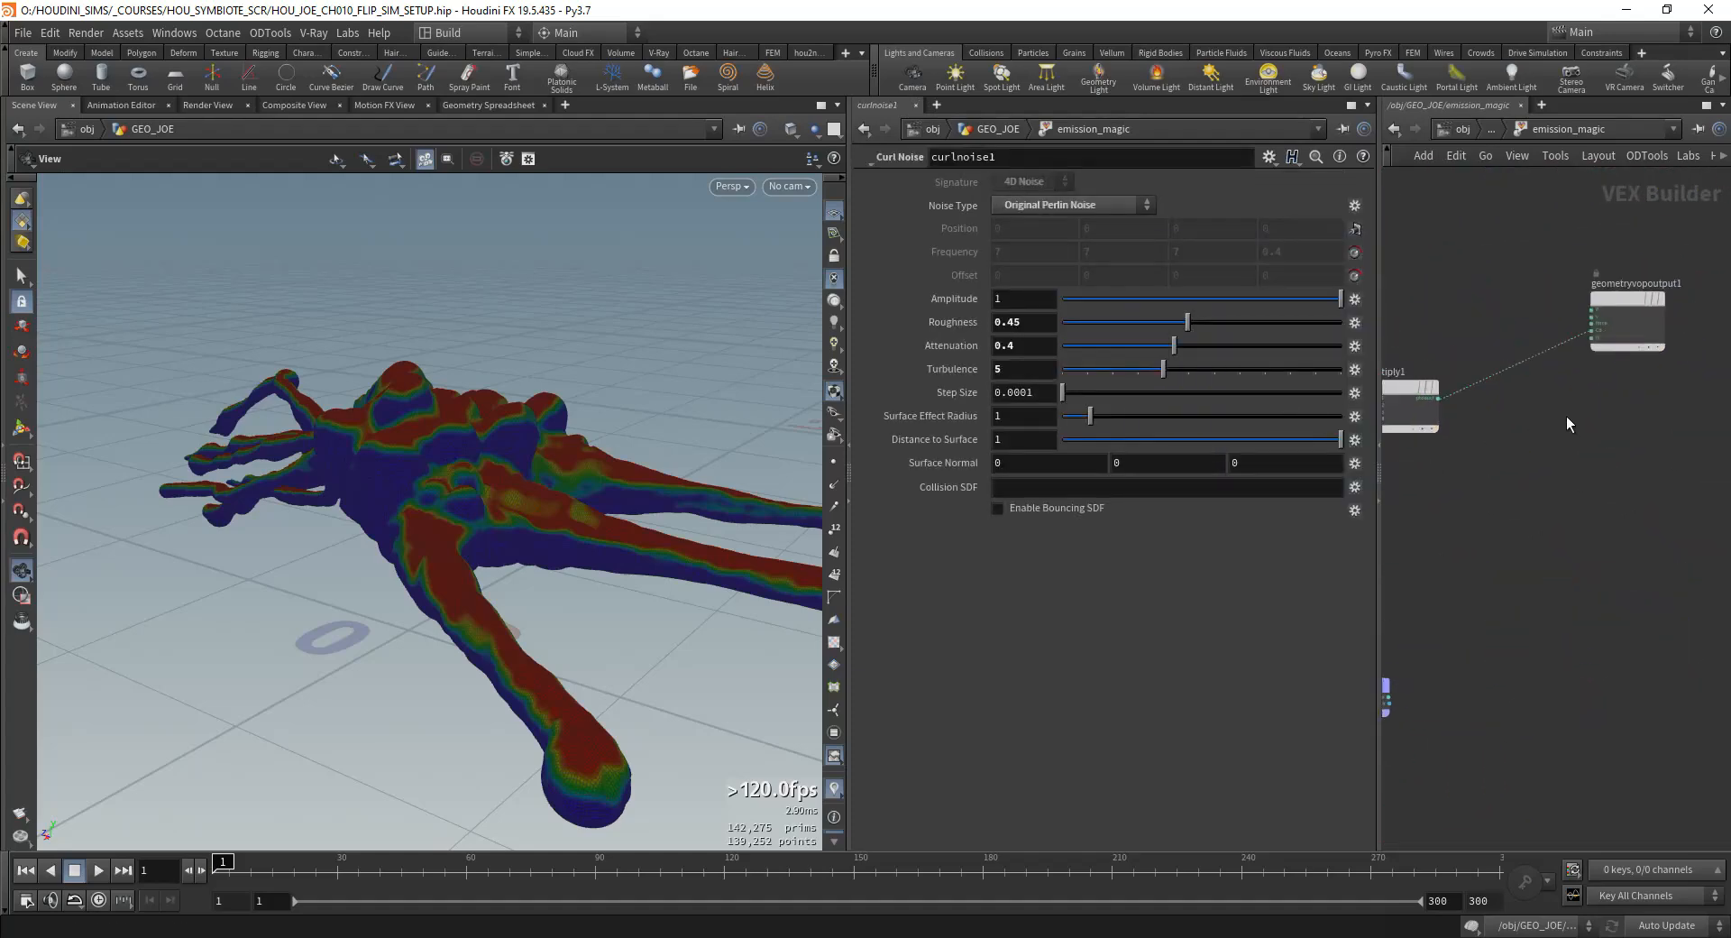
Step: Return to GEO_JOE, display emission_magic and switch off attribute visualization to view its colour mask
left_click(1524, 135)
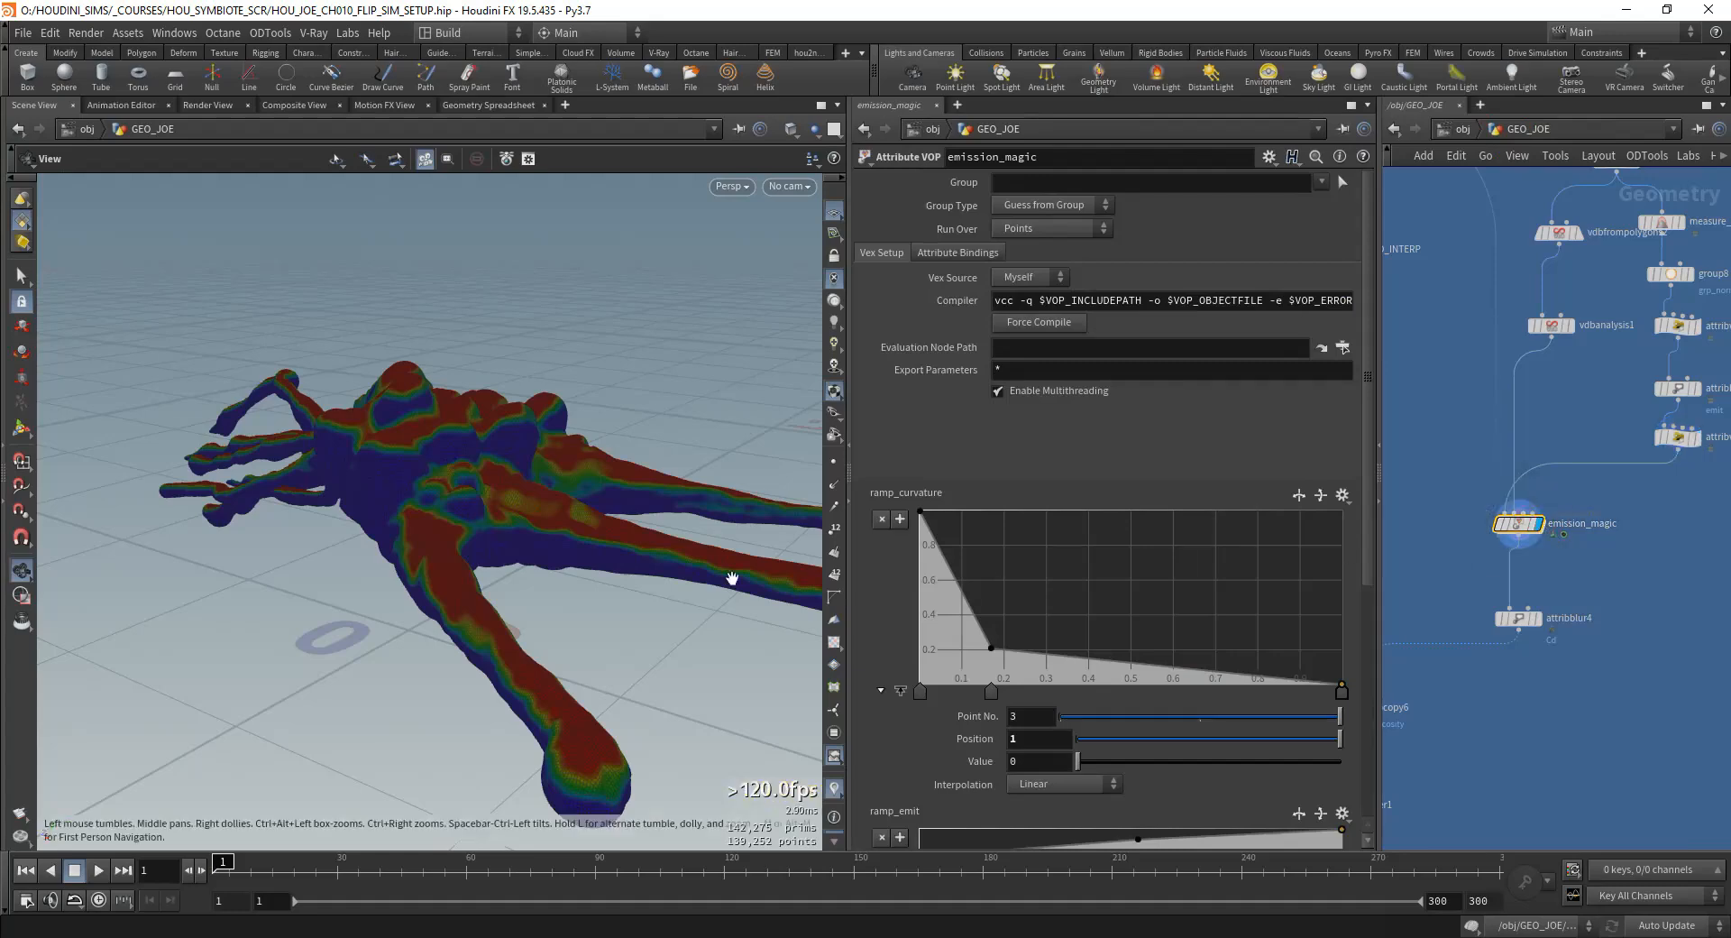
left_click(833, 788)
left_click_drag(544, 553, 469, 604)
right_click_drag(580, 484, 715, 336)
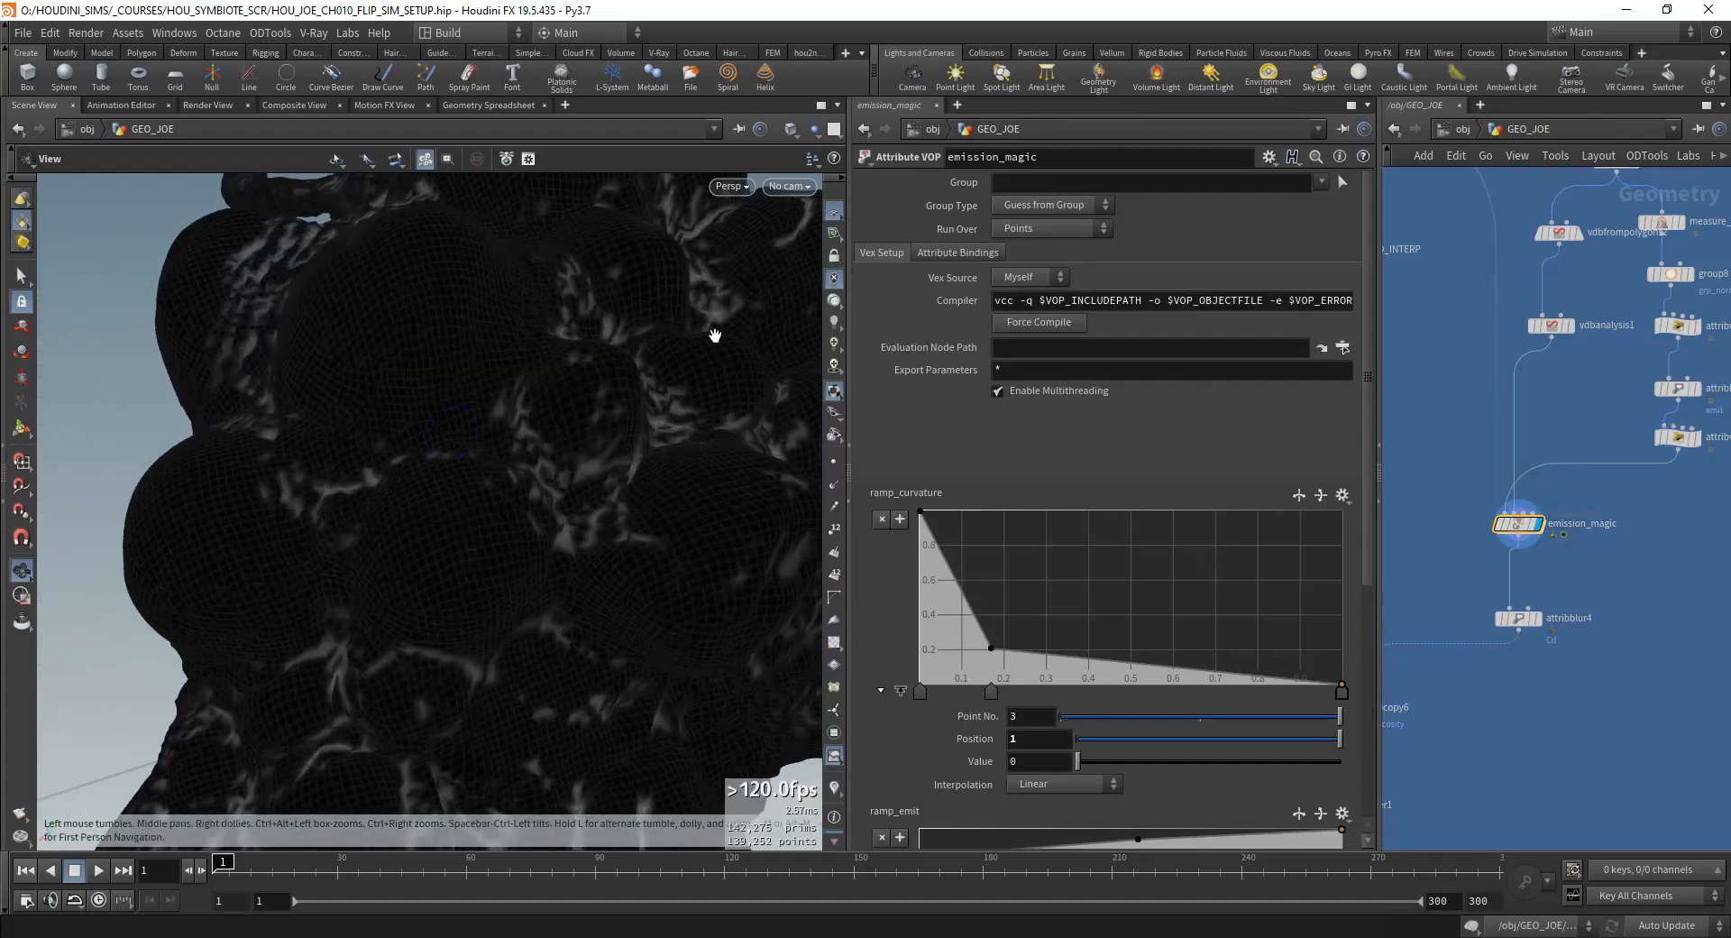
Step: Examine the emission_magic mask in the creature's creases from several angles and close up
left_click_drag(609, 427, 453, 536)
middle_click_drag(505, 663, 473, 451)
right_click_drag(472, 451, 433, 401)
middle_click_drag(433, 401, 491, 452)
left_click_drag(490, 452, 474, 483)
right_click_drag(474, 483, 491, 563)
middle_click_drag(492, 563, 463, 626)
left_click_drag(463, 626, 460, 549)
middle_click_drag(1469, 568, 1506, 495)
scroll(1565, 548, "up", 1)
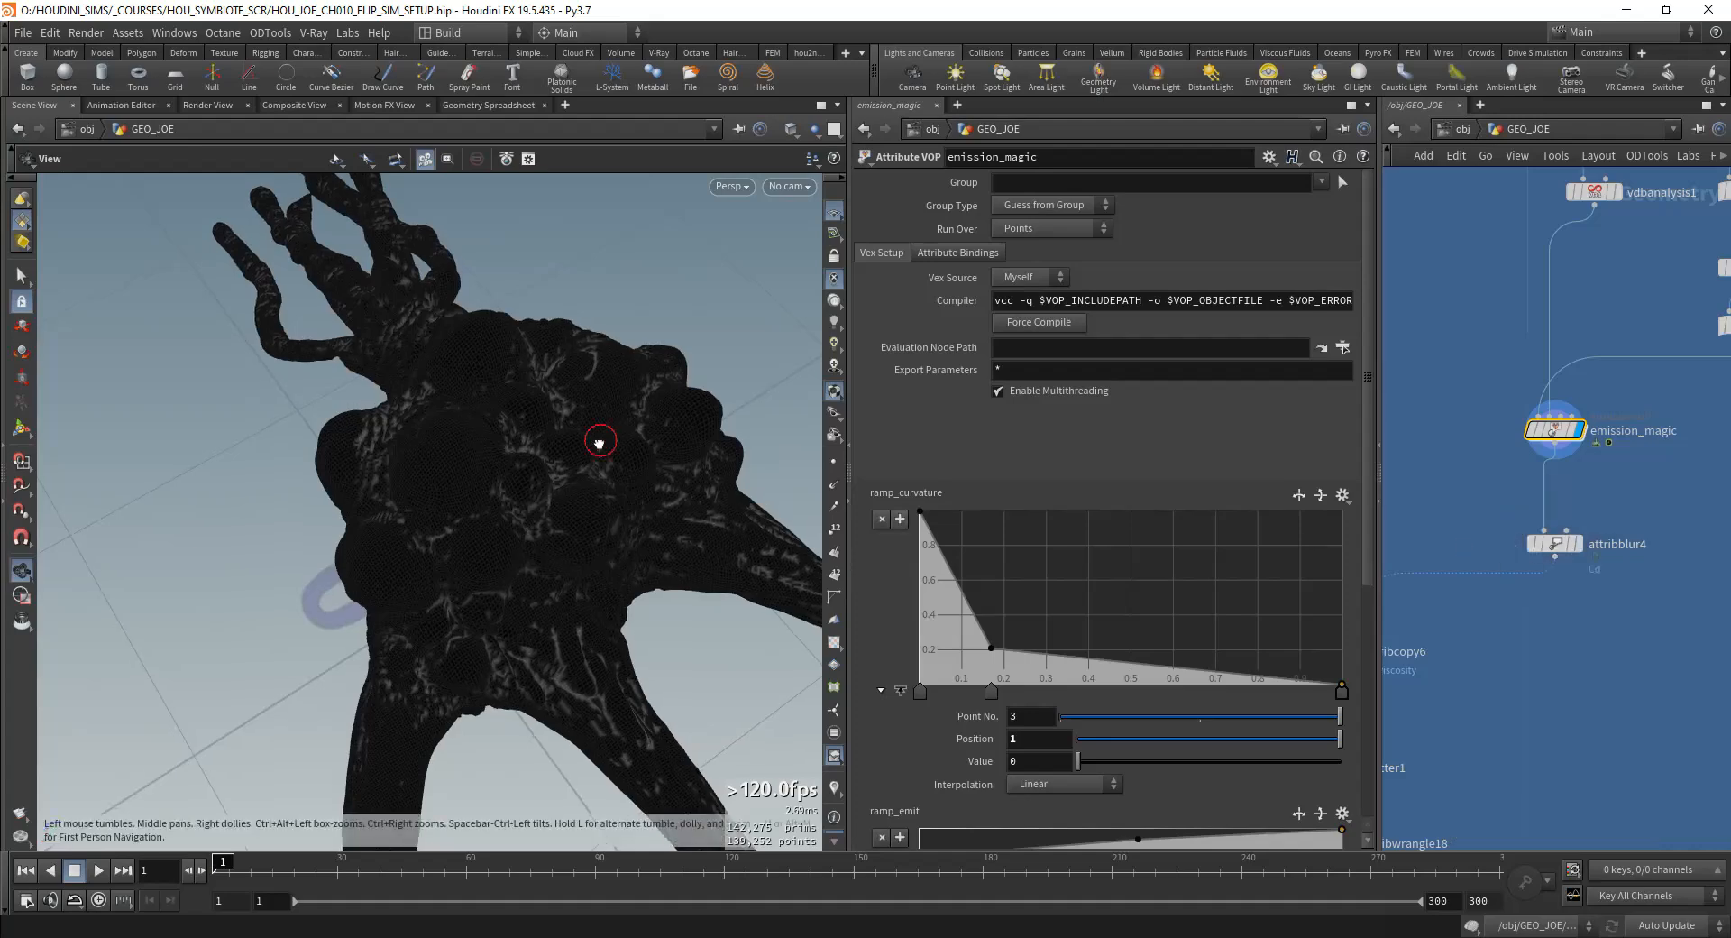
left_click_drag(600, 442, 514, 550)
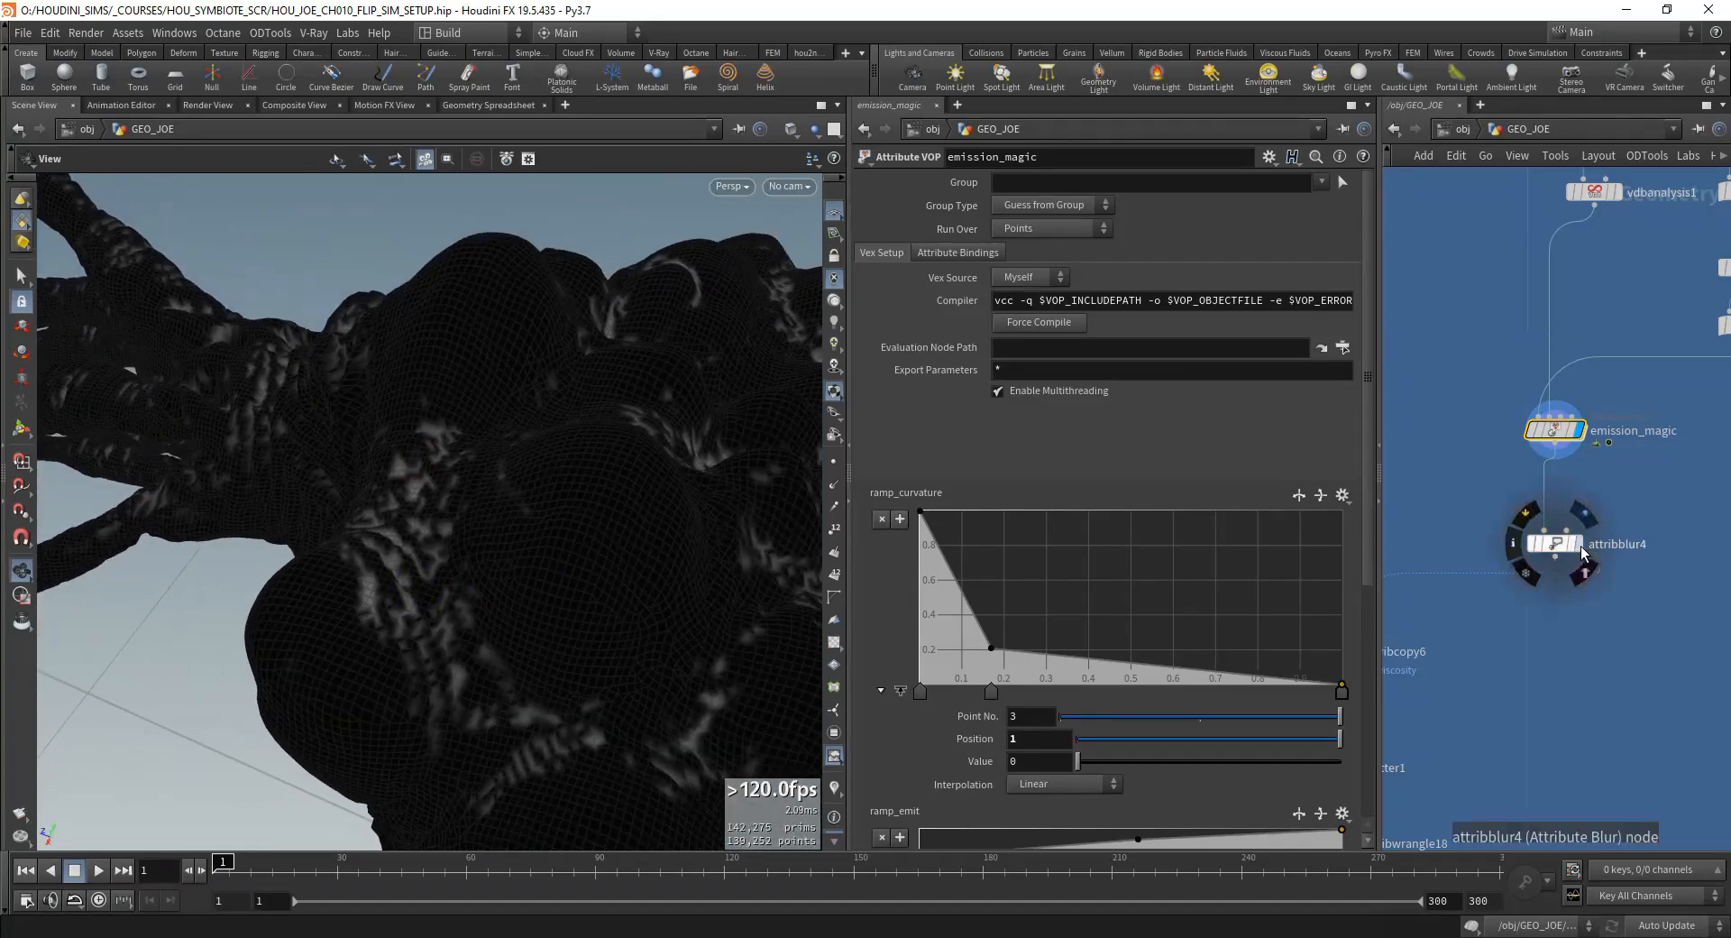
Step: Display attribblur4 to check the blurred Cd mask, and display attribcopy6 with the copied attributes
left_click(1585, 552)
left_click(1548, 547)
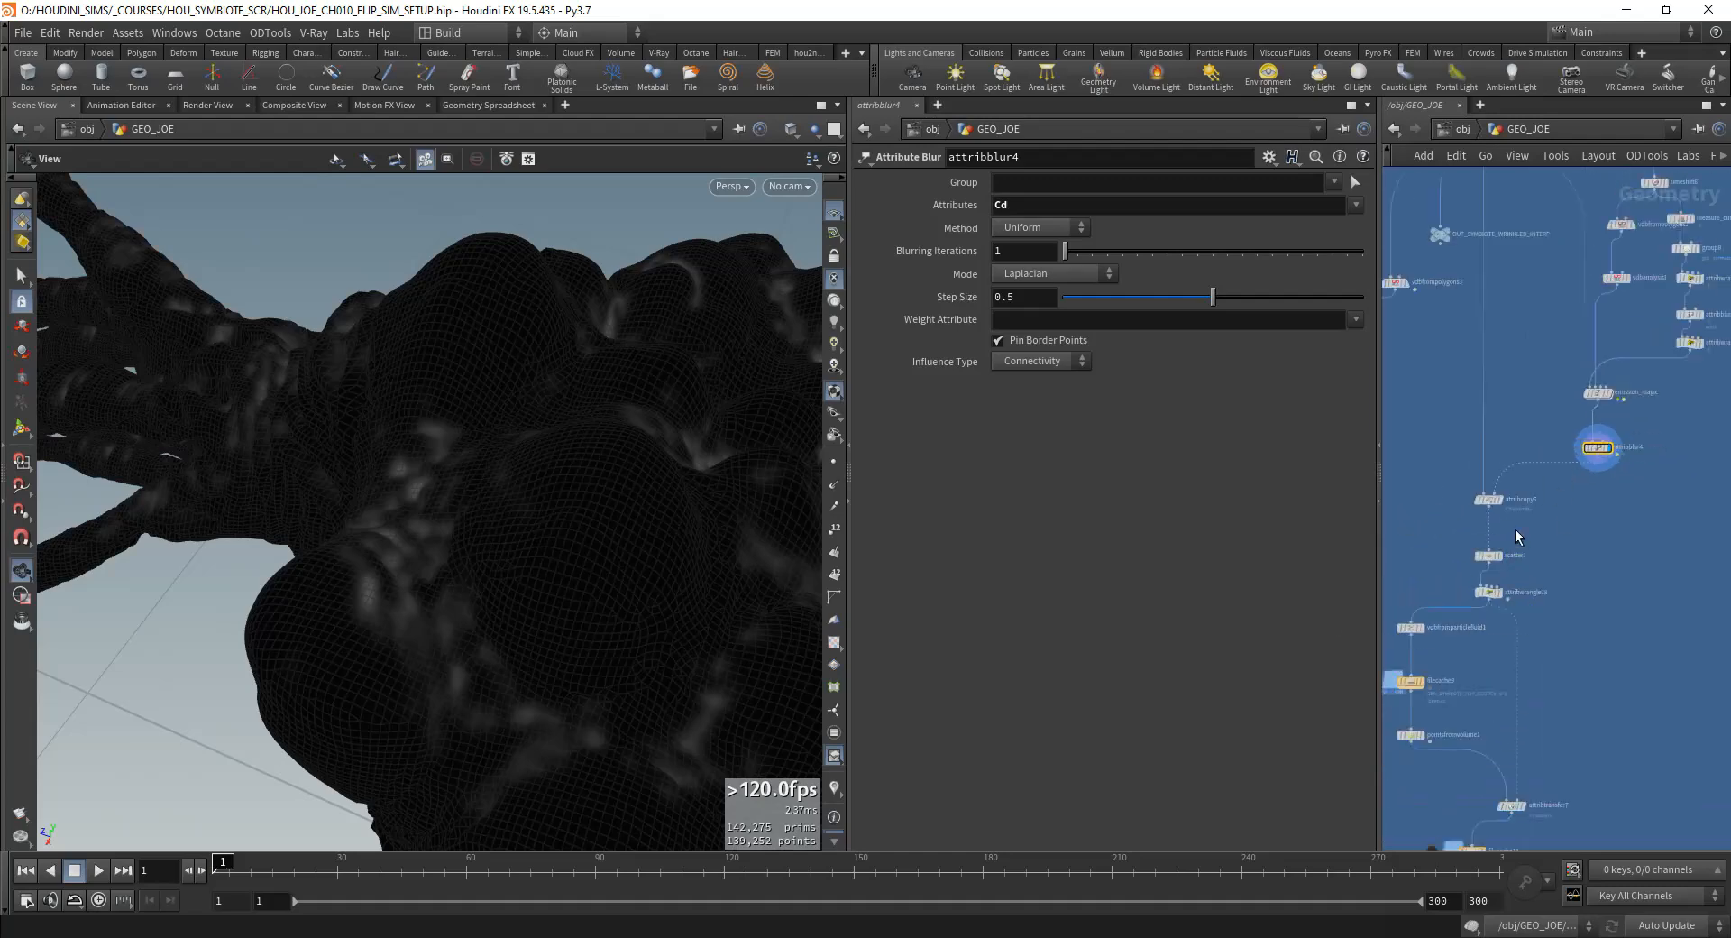
scroll(1515, 536, "up", 5)
scroll(1497, 634, "down", 2)
middle_click_drag(1497, 634, 1509, 476)
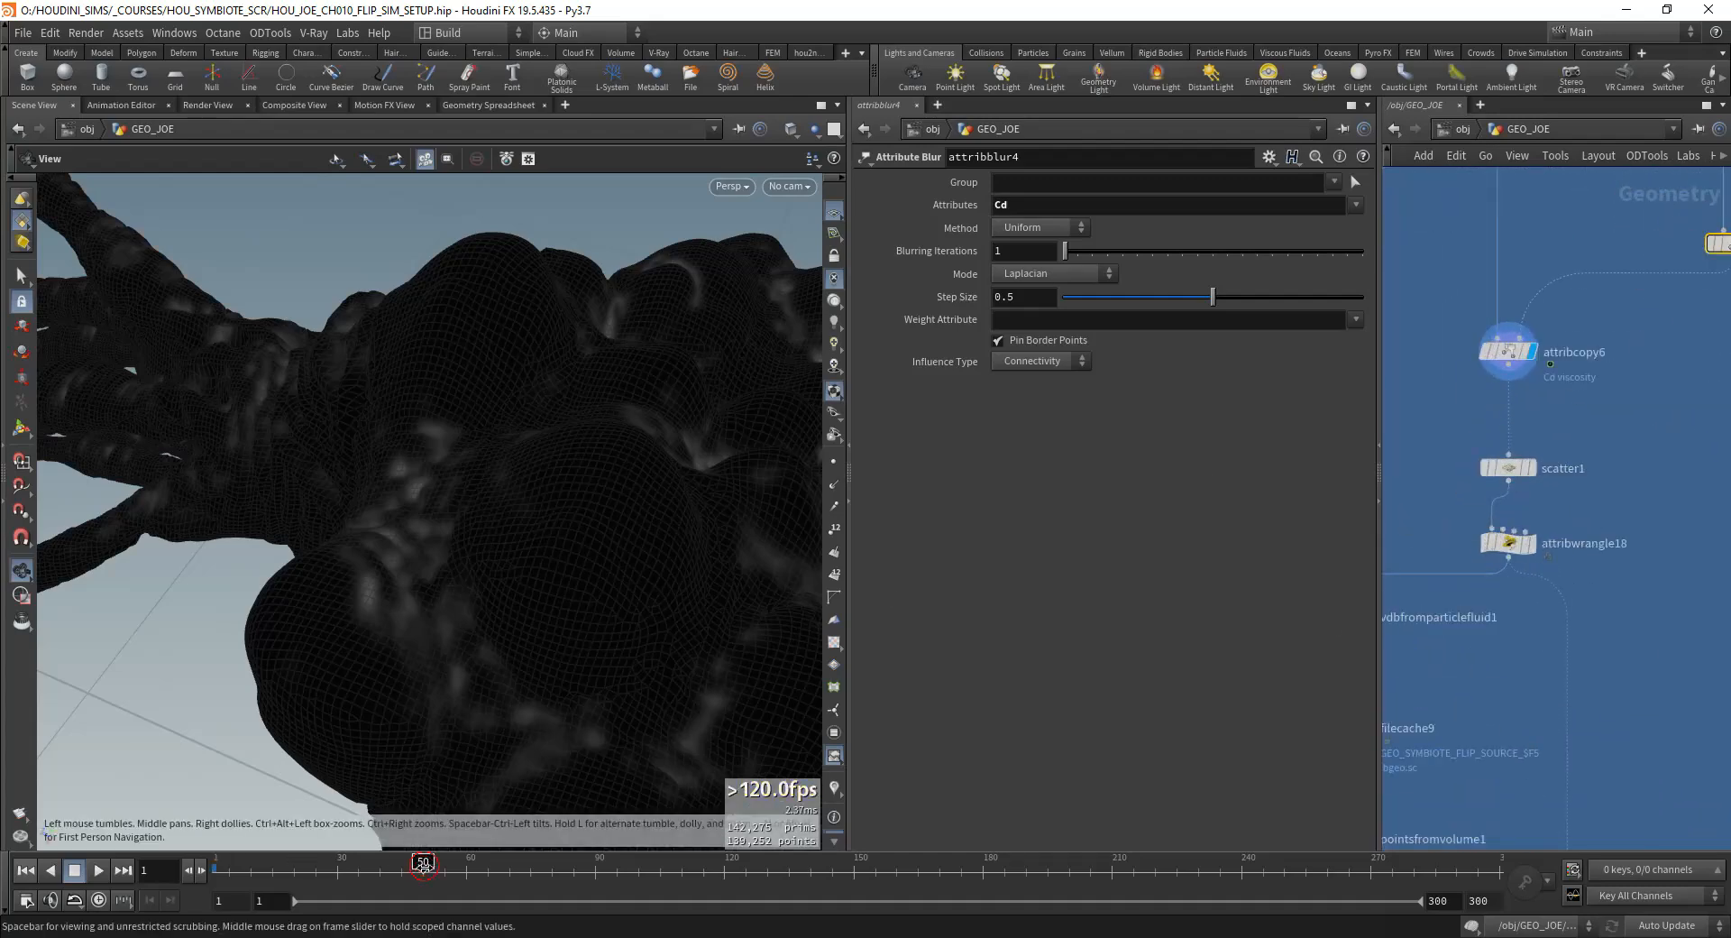
Step: Move to frame 55 and examine the copied mask on the whole animated creature
left_click_drag(423, 866, 443, 866)
scroll(553, 699, "down", 8)
middle_click_drag(622, 637, 475, 532)
left_click_drag(475, 532, 496, 501)
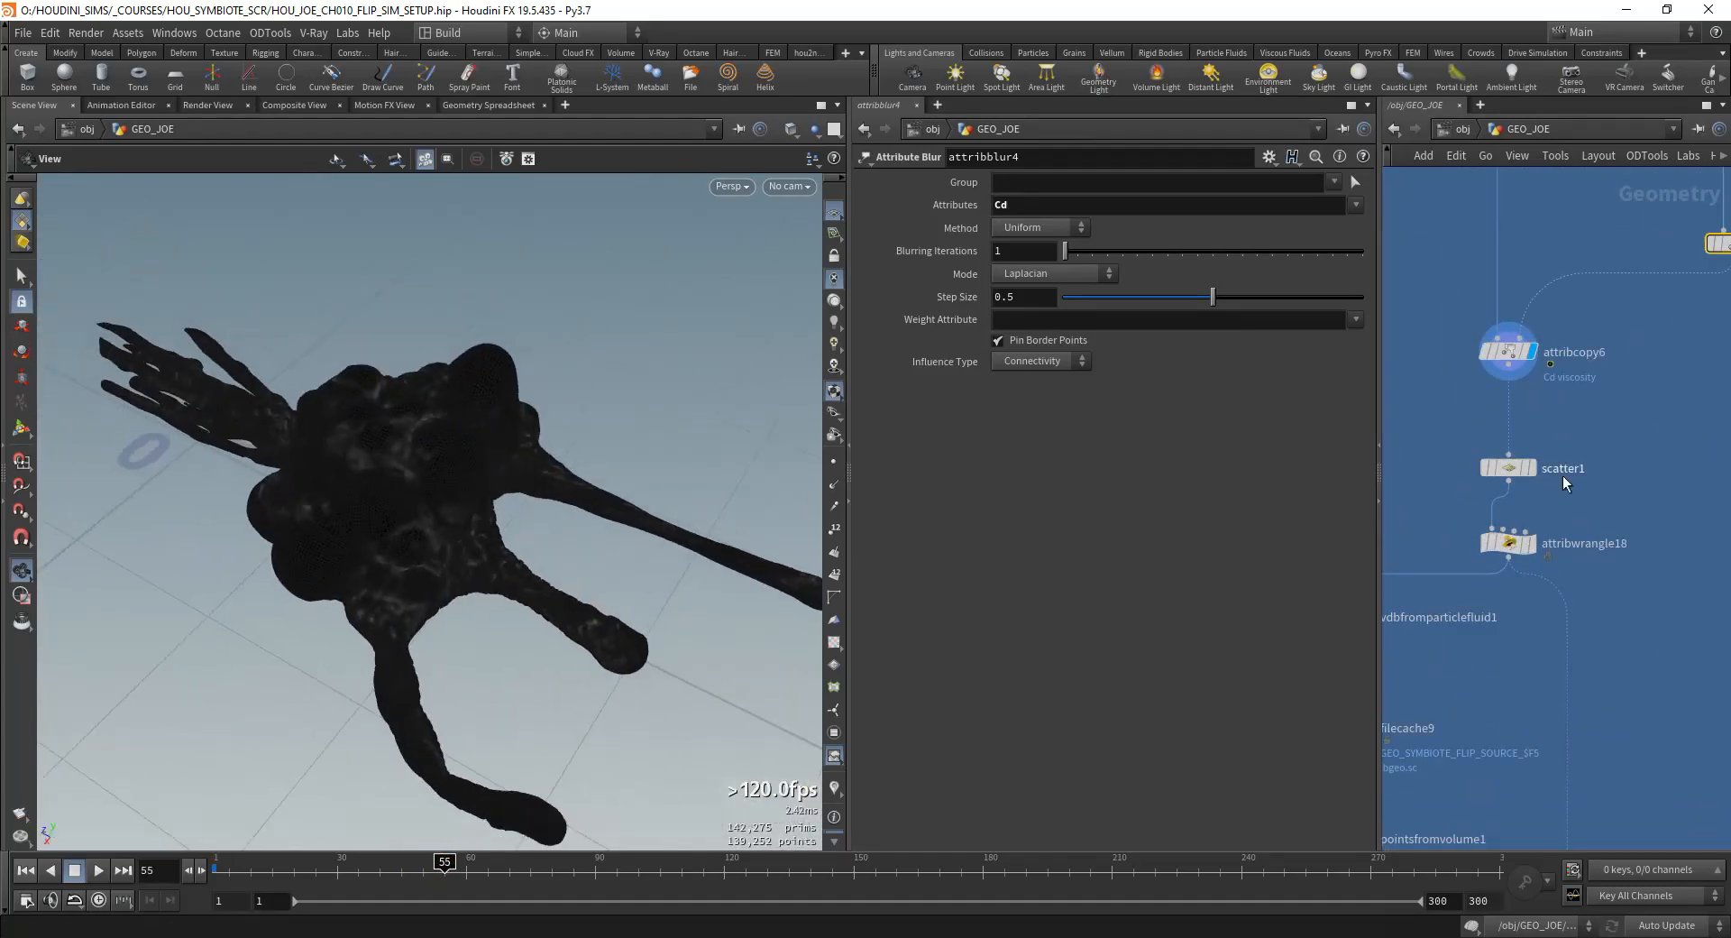
Step: Display scatter1 and review its Cd-based density settings and the scattered points
left_click(1566, 444)
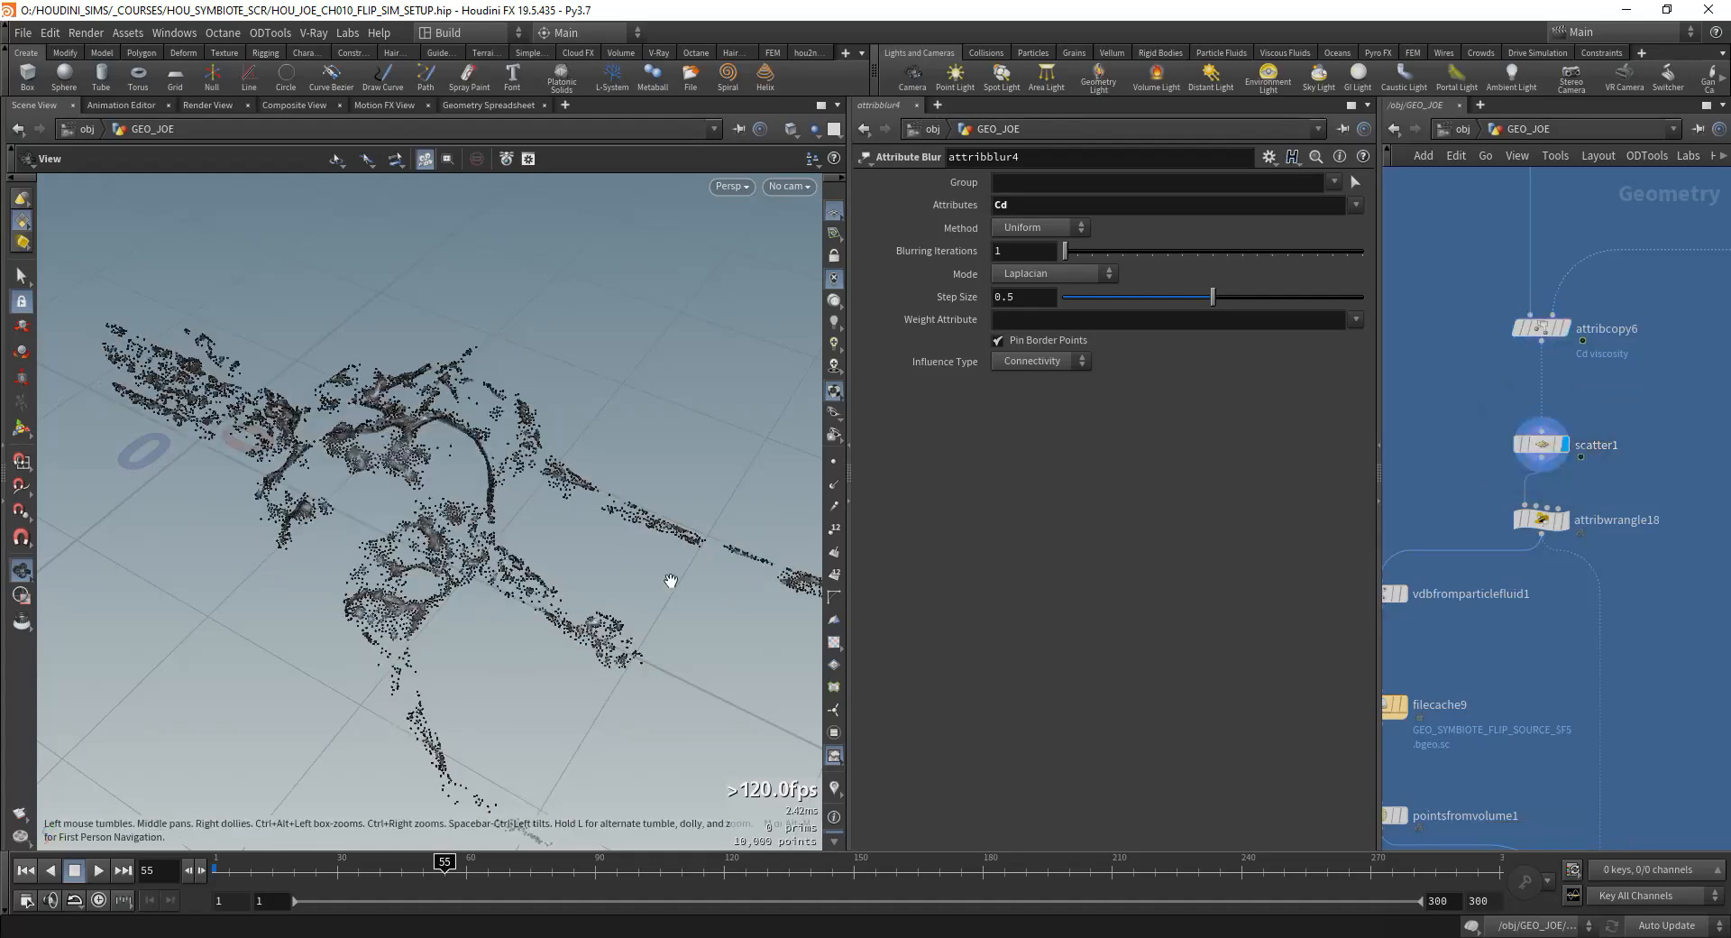
scroll(648, 518, "up", 5)
left_click(1553, 441)
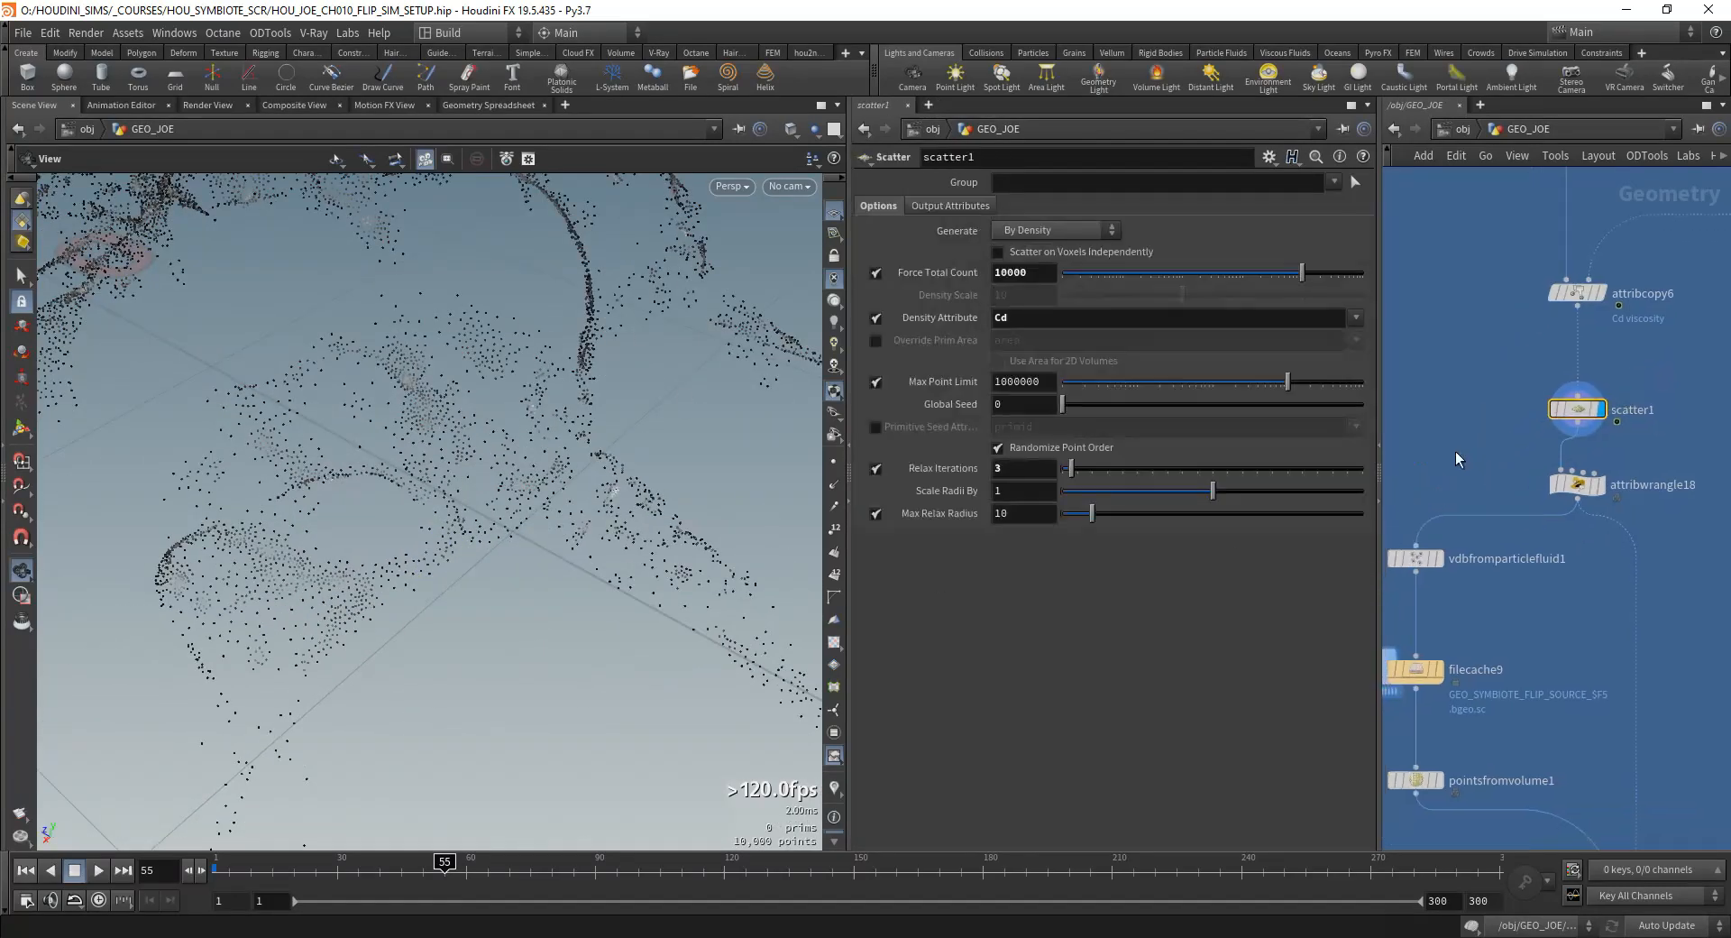
Step: Display attribwrangle18 and toggle its bypass to compare the scattered points with and without the push along normals
left_click(1573, 484)
left_click(1604, 492)
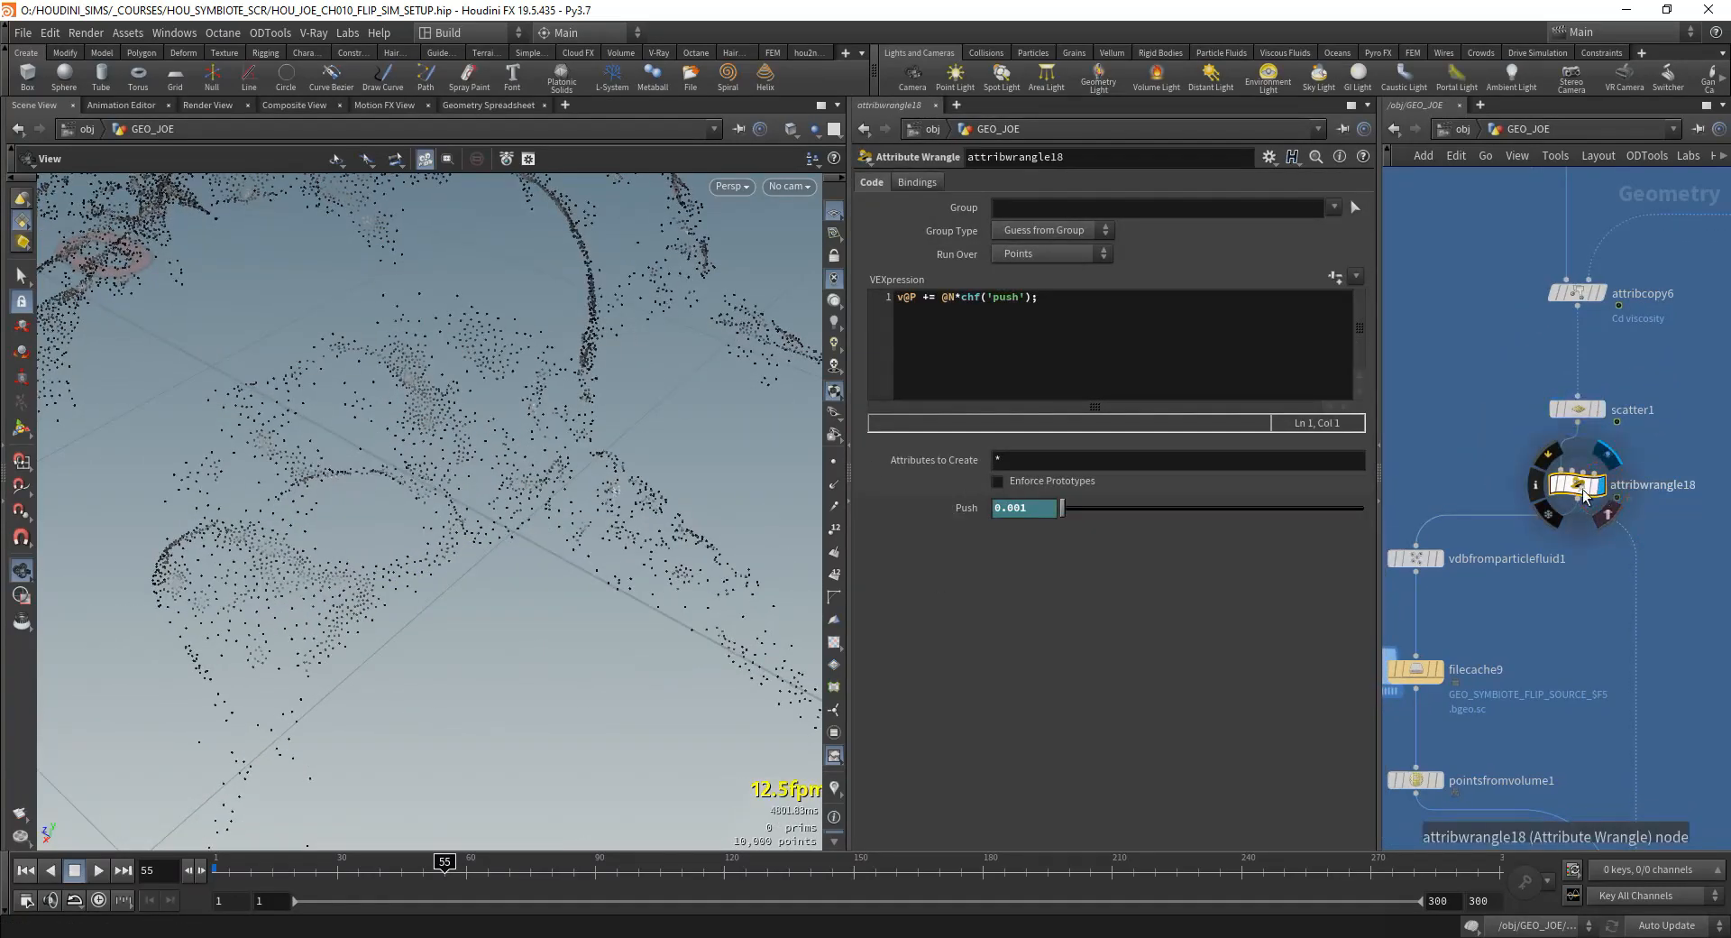
left_click(1553, 488)
left_click(1553, 488)
left_click_drag(485, 577, 586, 469)
left_click(1558, 479)
left_click(1559, 479)
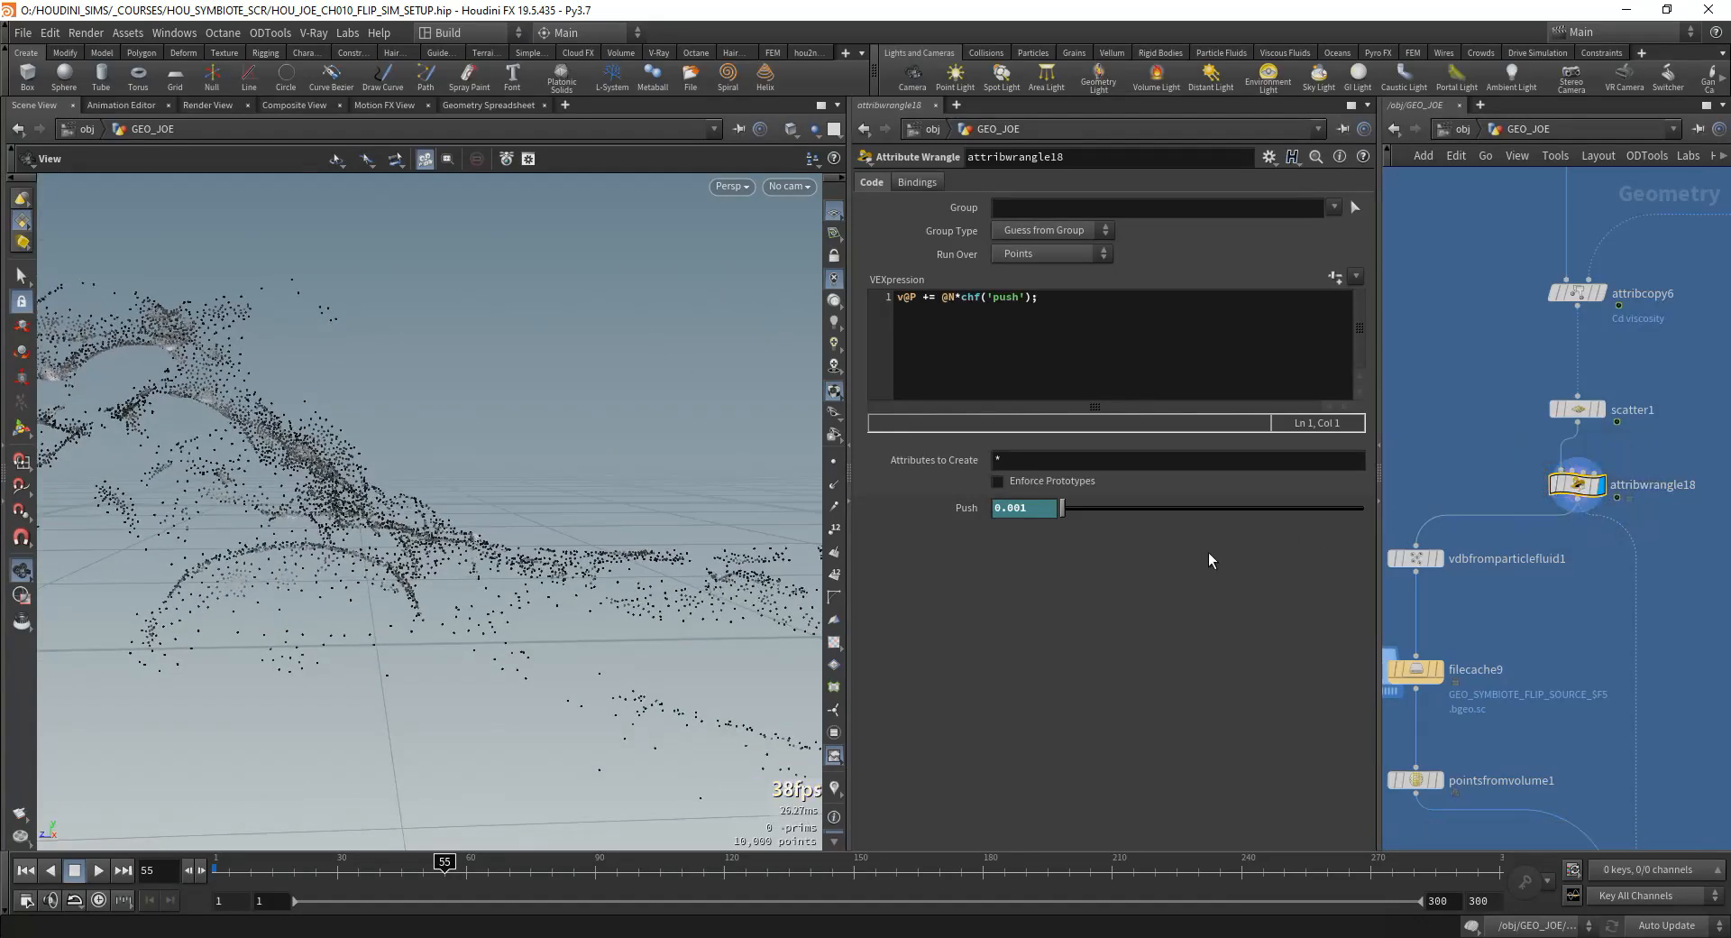
left_click_drag(198, 560, 147, 619)
left_click_drag(328, 581, 336, 545)
middle_click_drag(1457, 568, 1492, 451)
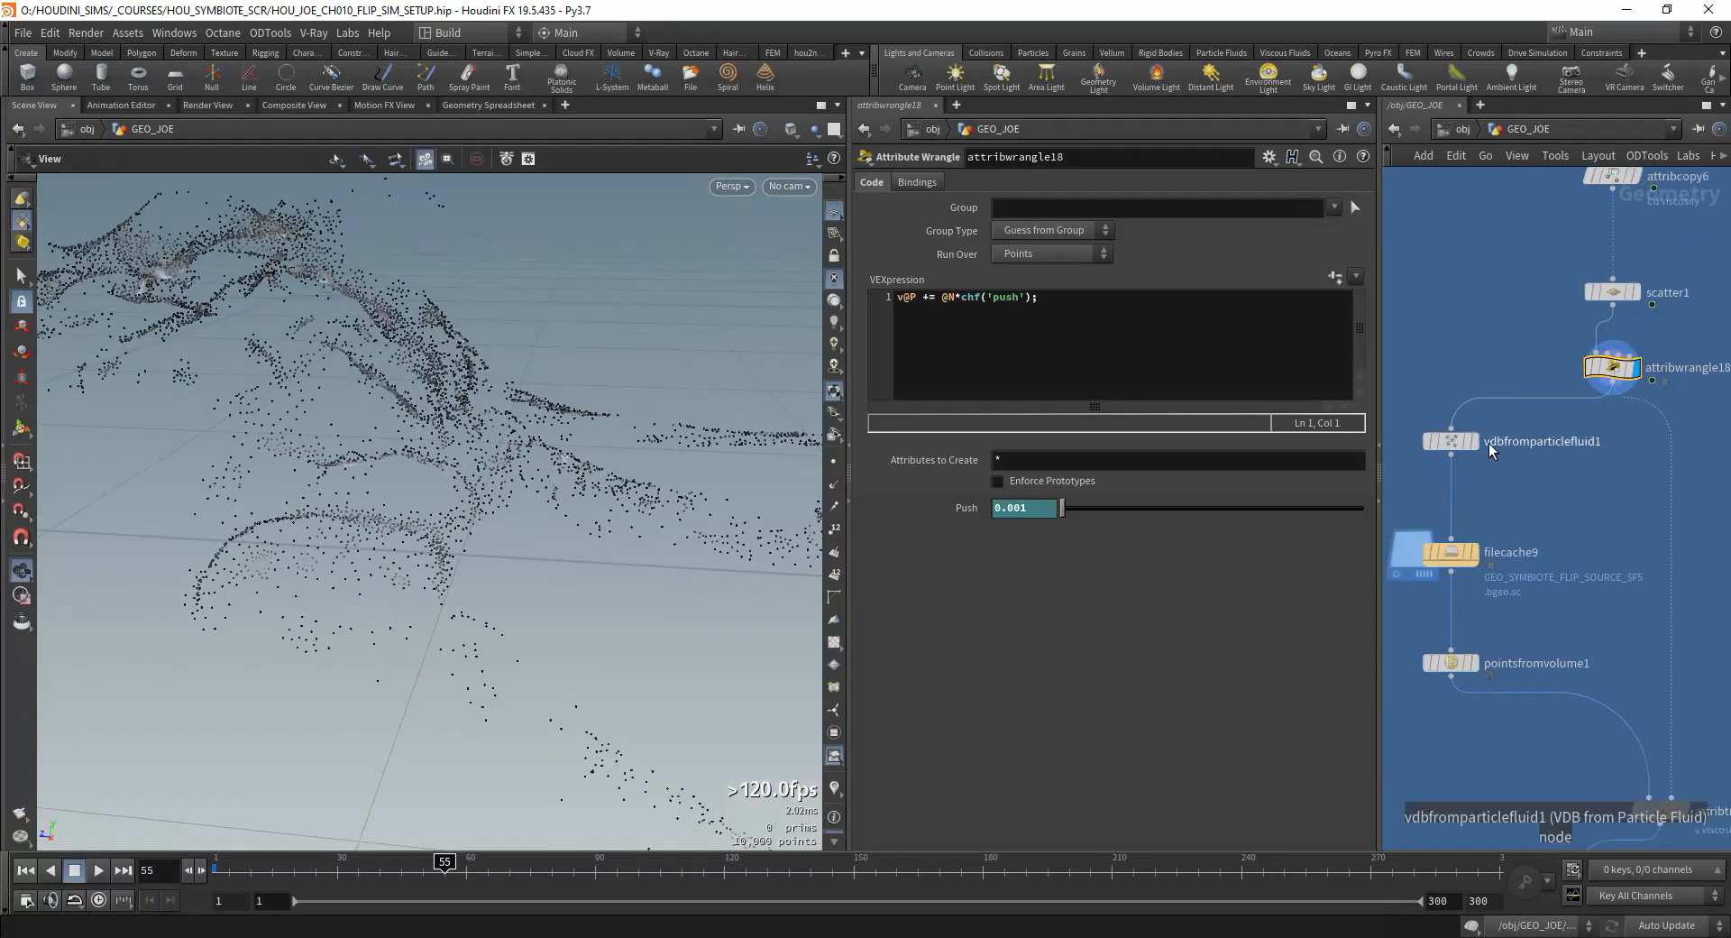
Step: Display vdbfromparticlefluid1 with scene lighting changed and examine the fluid volume built from the points
left_click(1458, 444)
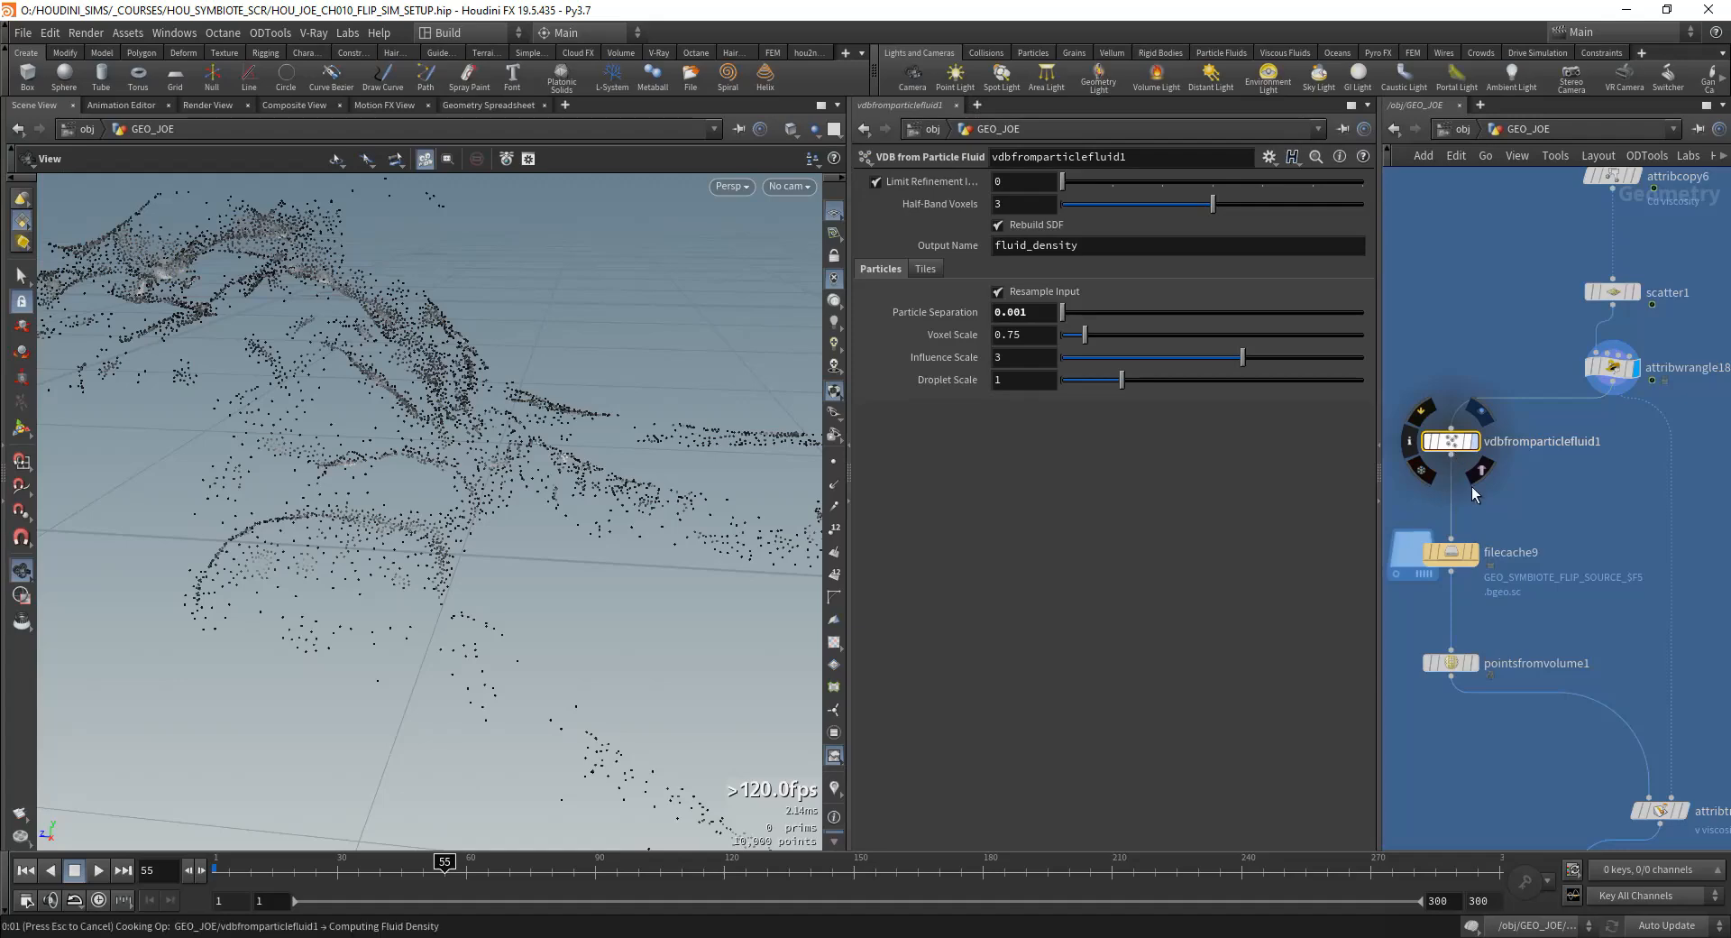
left_click(837, 302)
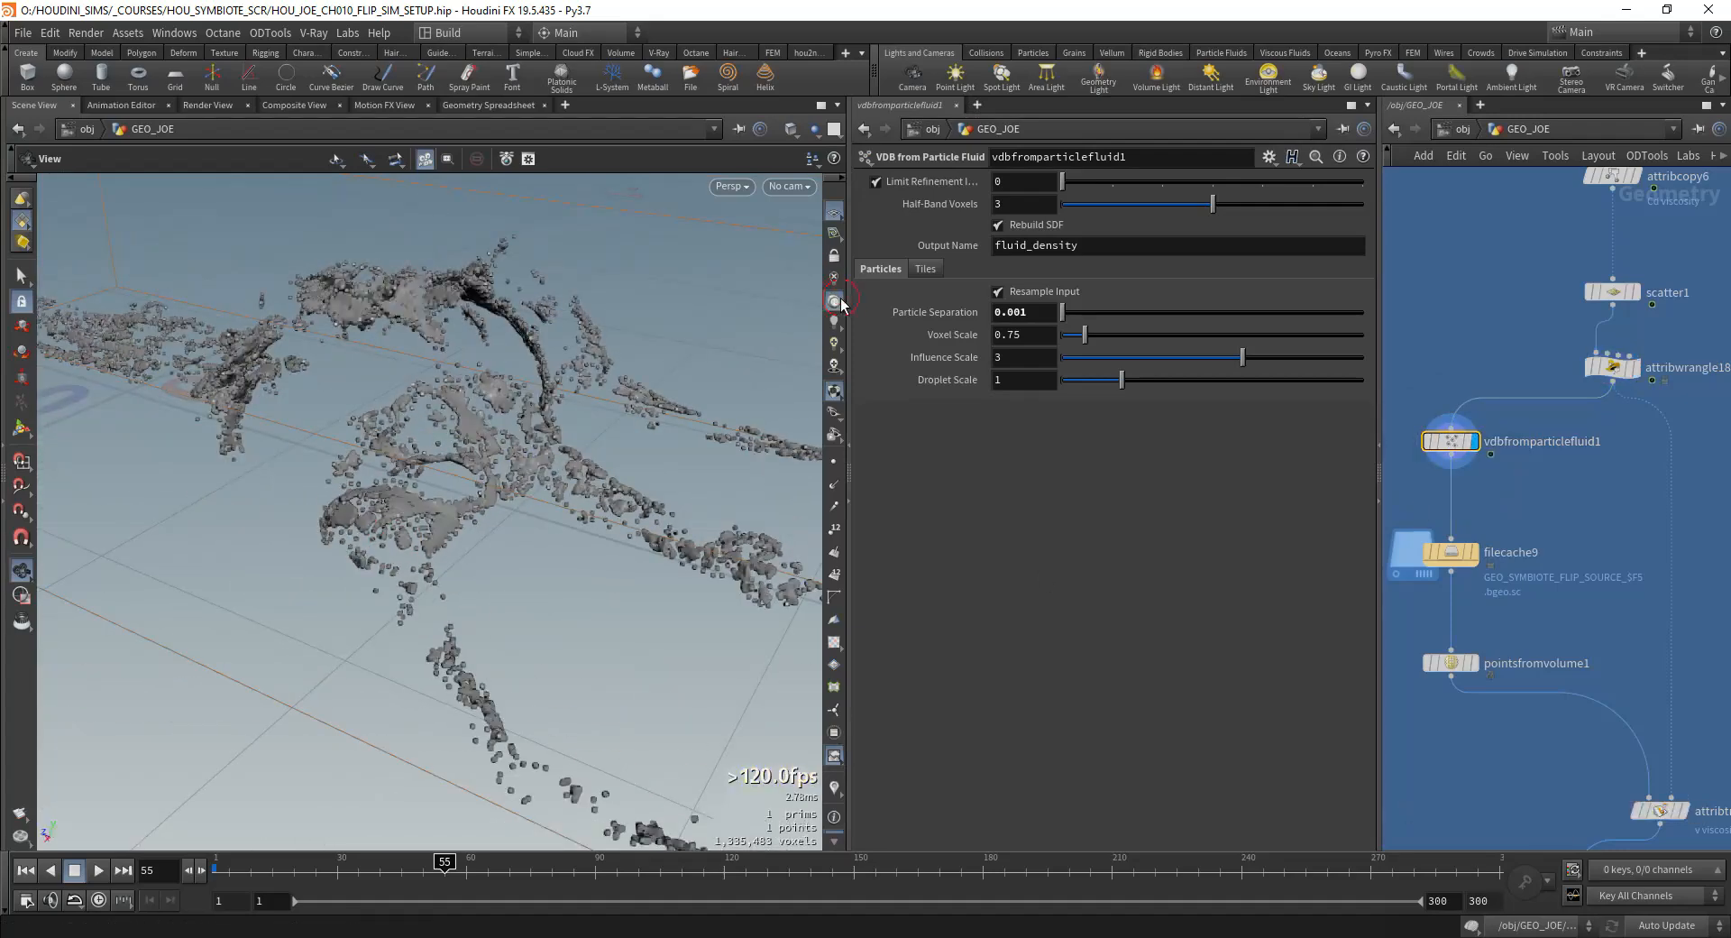
mouse_move(550, 469)
left_mouse_down()
mouse_move(406, 479)
mouse_move(487, 469)
left_mouse_up()
Step: Display filecache9 and set its geometry file to the V02 folder with the name GEO_SYMBIOTE_FLIP_SOURCE_V02_$F5.bgeo.sc
mouse_move(1458, 562)
middle_mouse_down()
mouse_move(1468, 473)
mouse_move(1507, 433)
middle_mouse_up()
left_click(1462, 465)
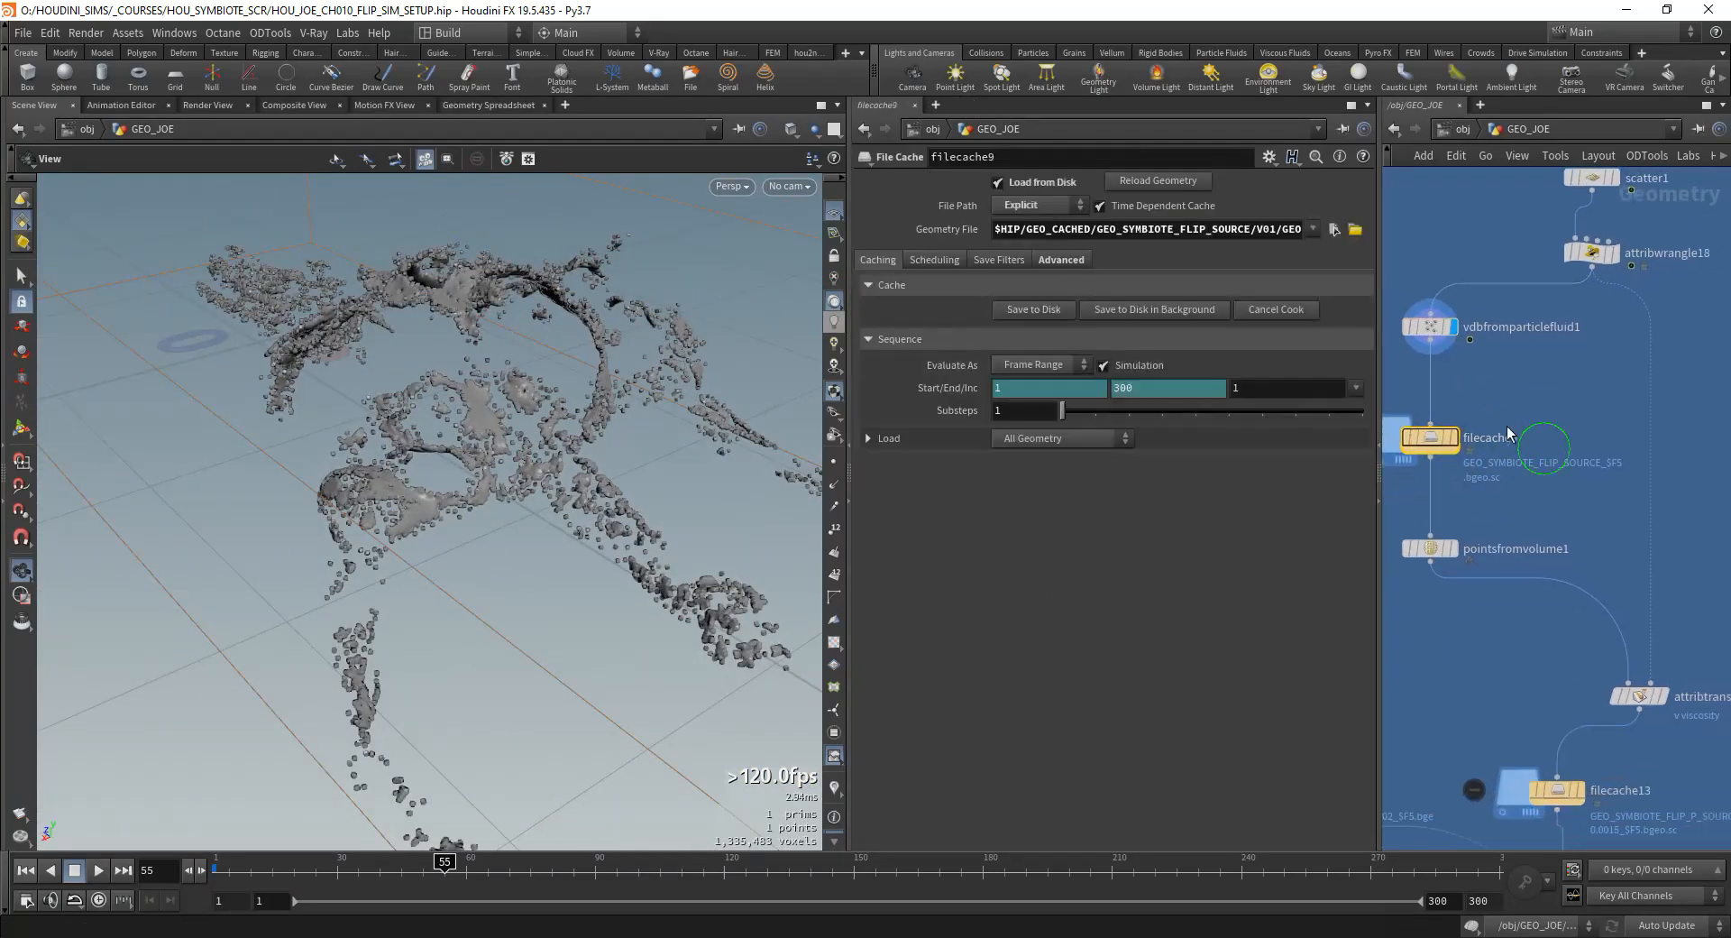
left_click(1448, 439)
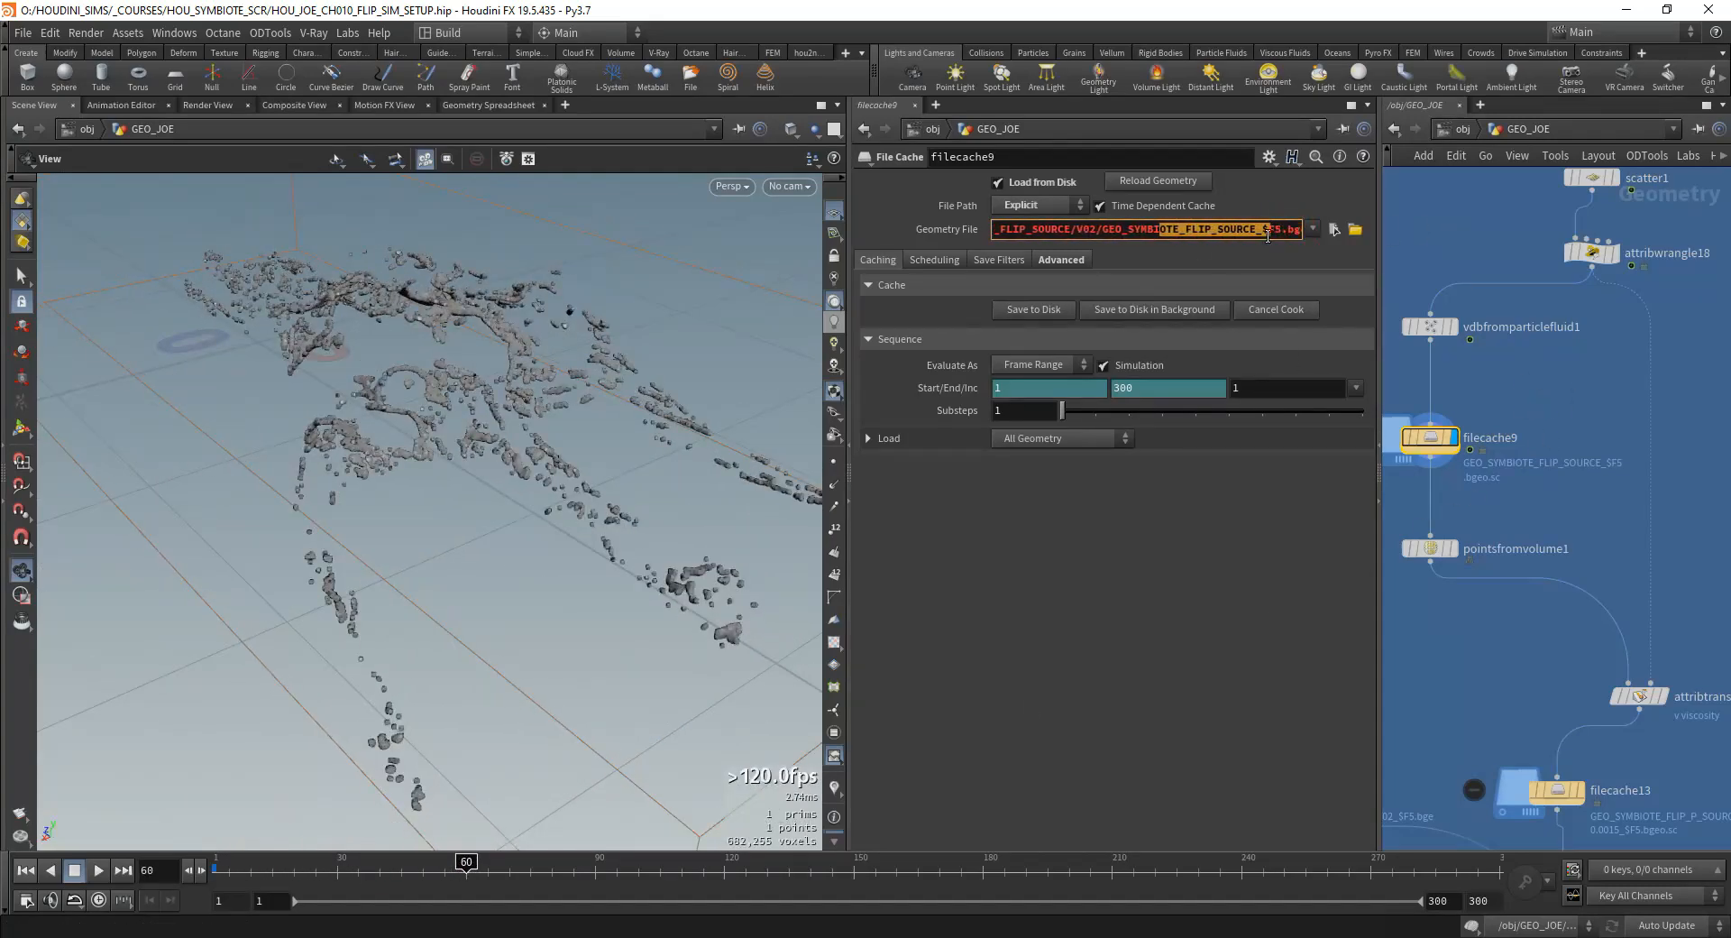
type("_")
key("Return")
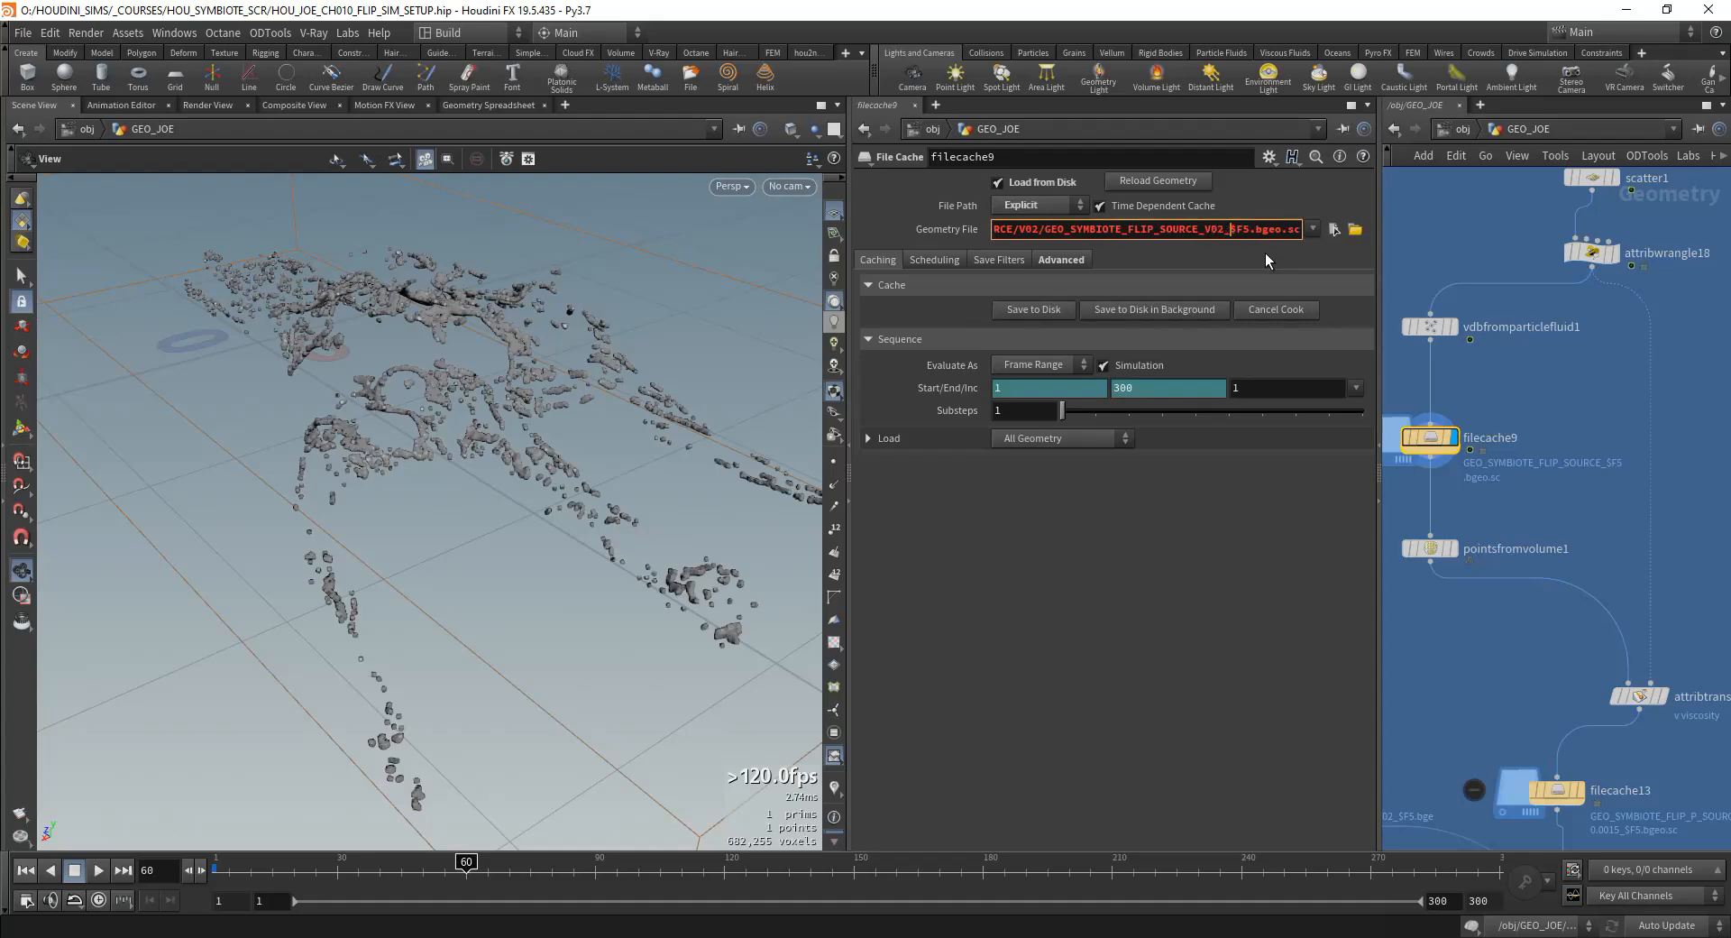
Step: Display pointsfromvolume1 and examine its point separation and the points generated from the cached volume
middle_click_drag(1478, 518, 1473, 472)
middle_click_drag(1569, 441, 1594, 413)
scroll(1590, 414, "down", 2)
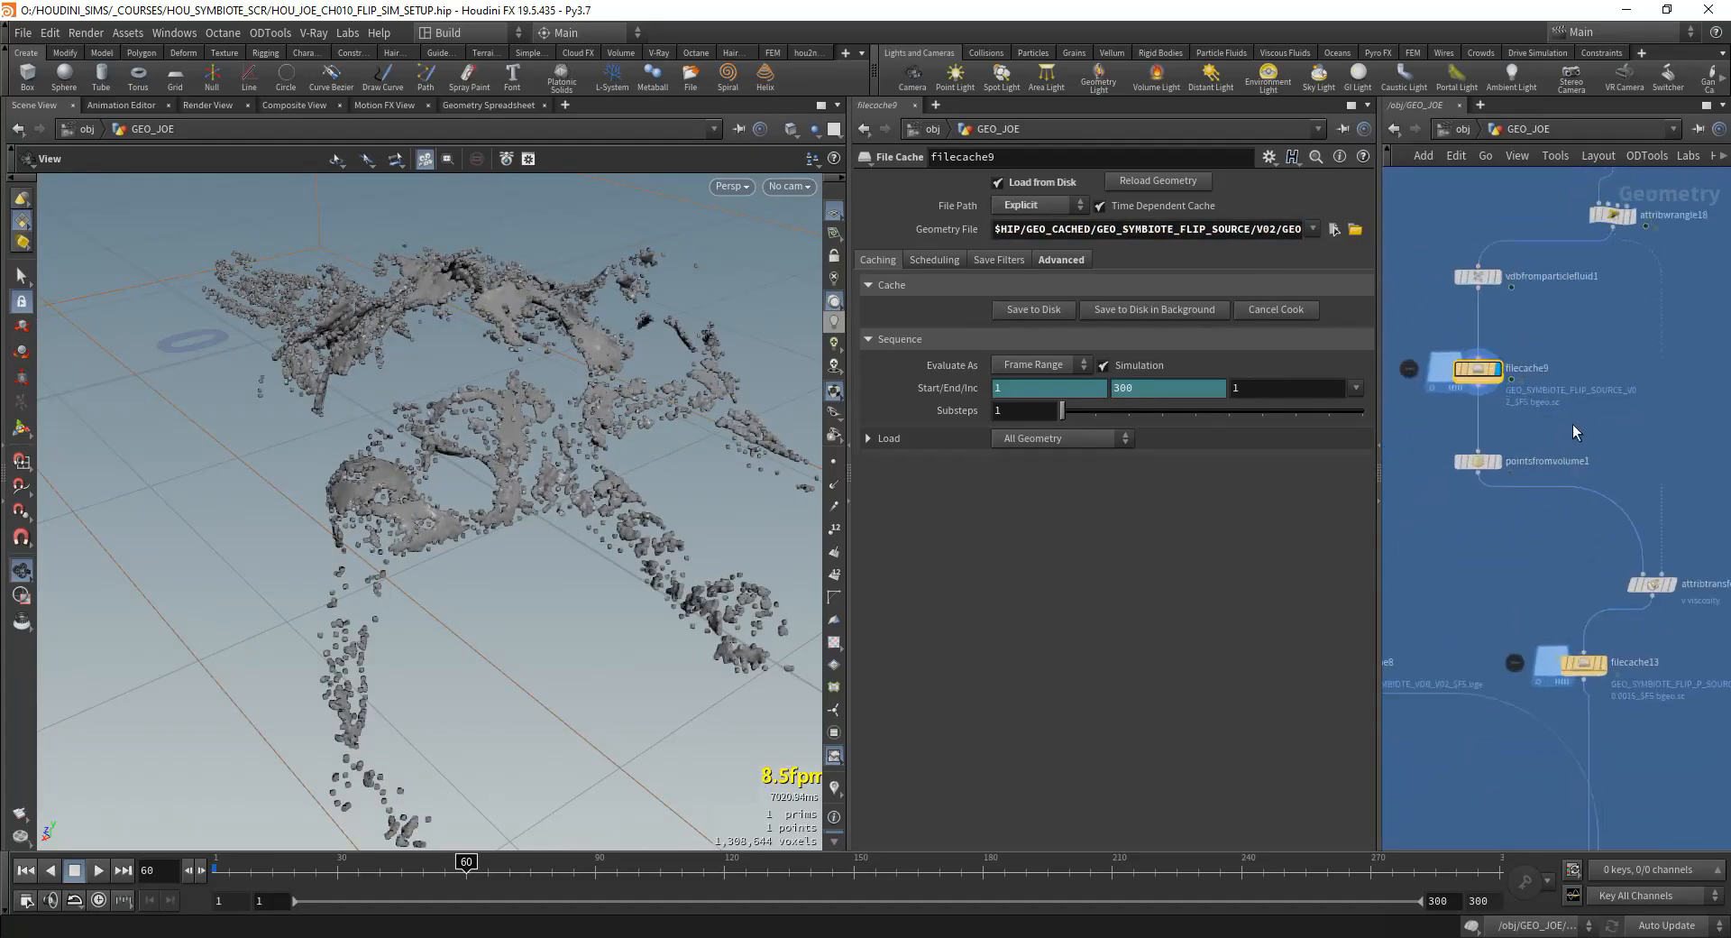
left_click(1479, 461)
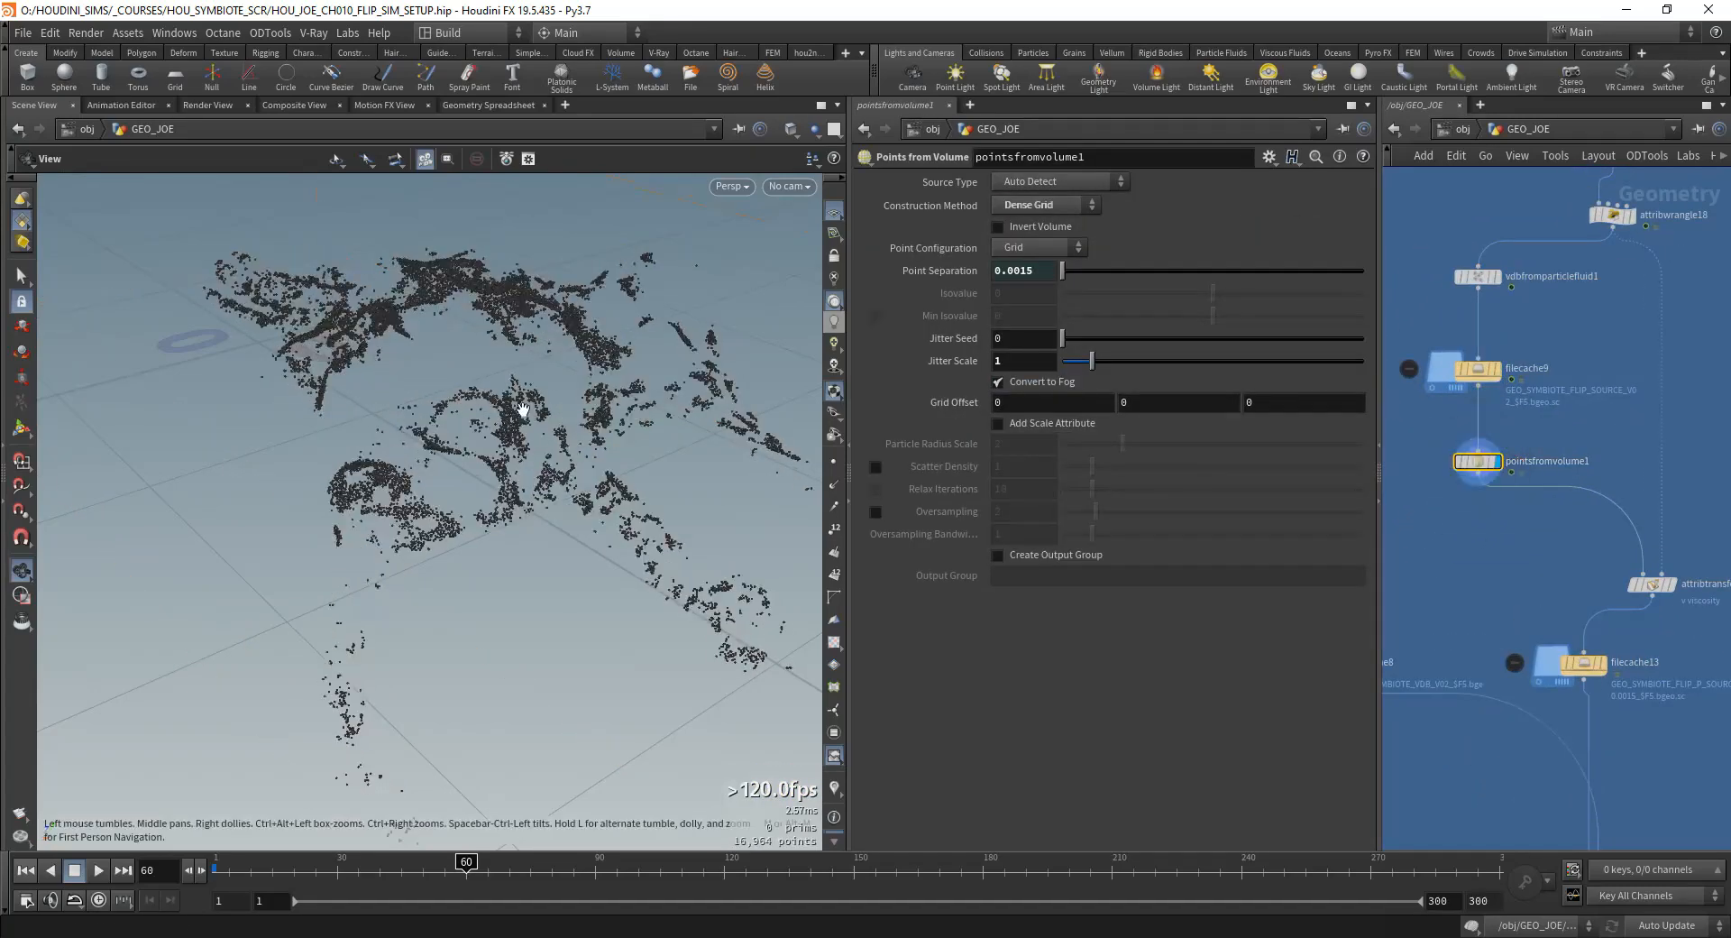
mouse_move(521, 403)
left_mouse_down()
mouse_move(554, 466)
mouse_move(542, 415)
left_mouse_up()
middle_click_drag(1492, 545, 1488, 461)
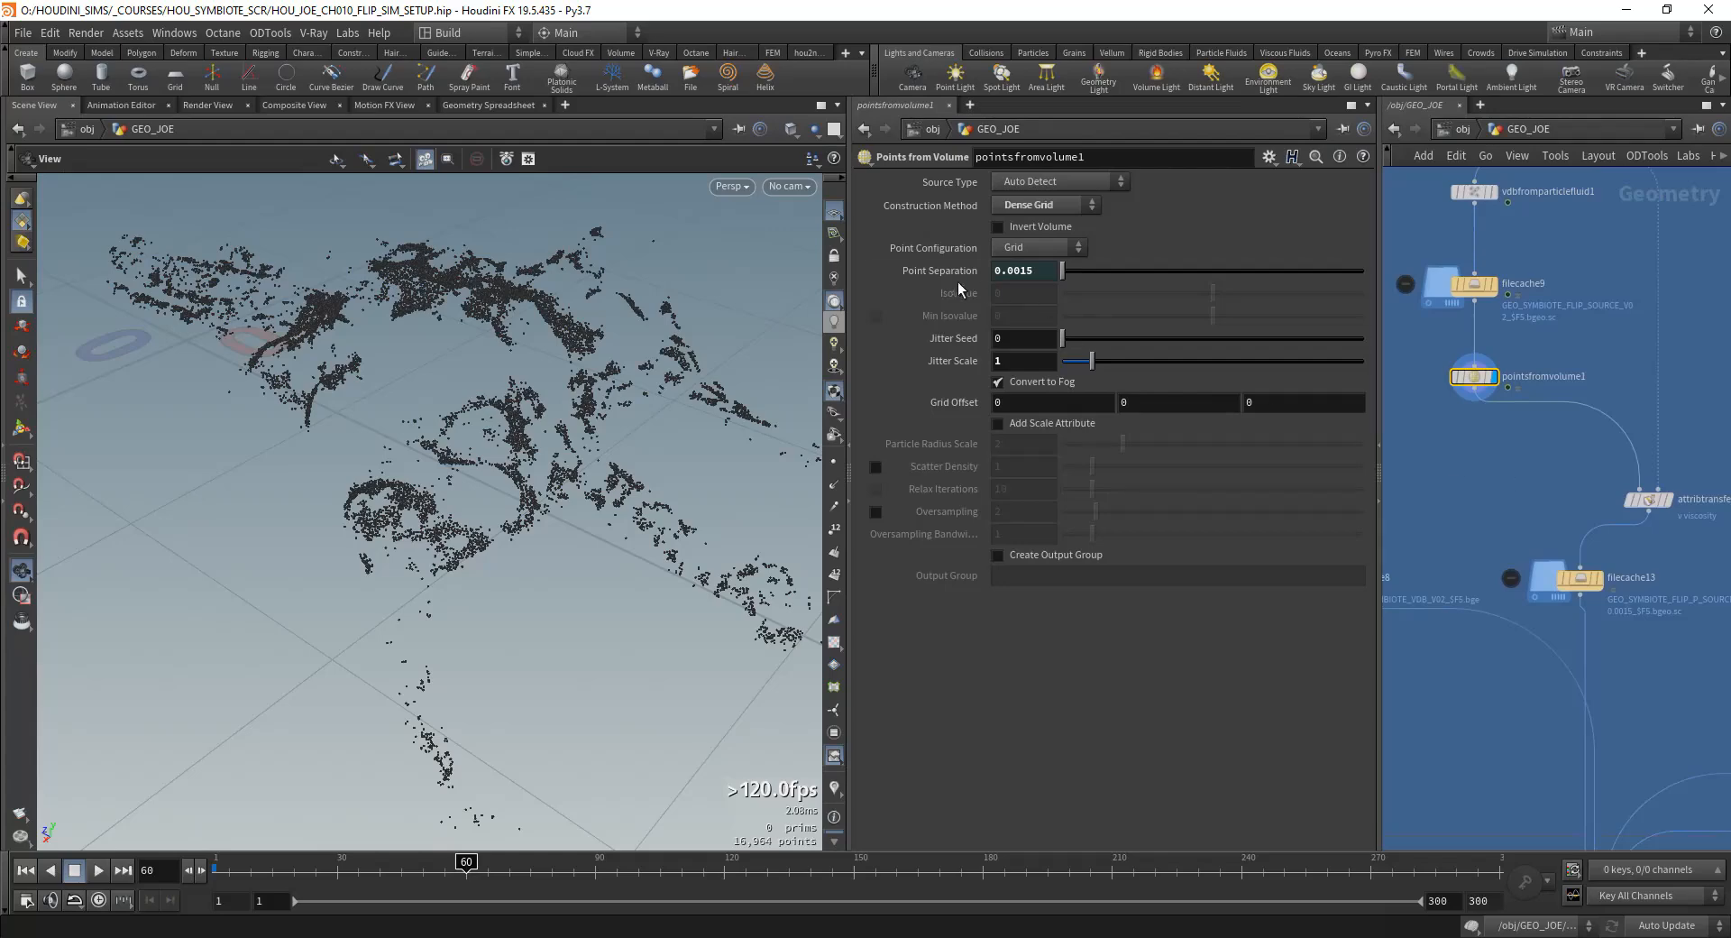
Step: Open the SIM_FLIP network, review COLL_SYMBIOTE's collision settings and FLIP_OBJECT's particle separation, and return to GEO_JOE
middle_click_drag(1727, 624, 1542, 517)
scroll(1542, 518, "down", 4)
scroll(1464, 539, "up", 4)
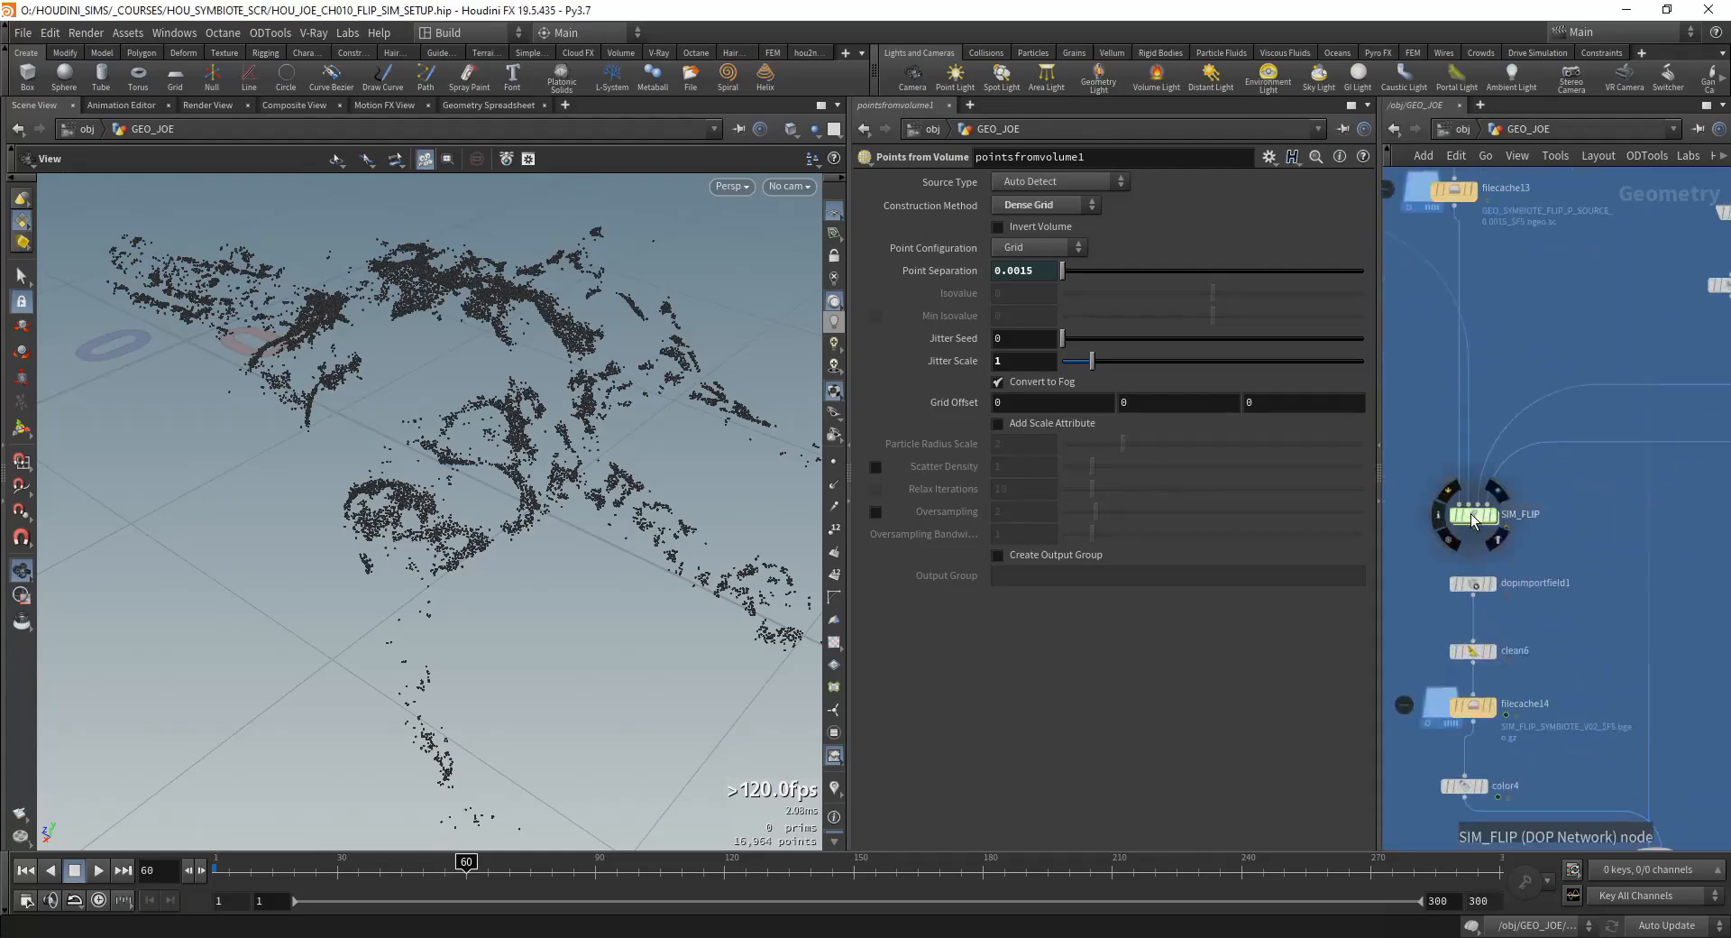
double_click(1459, 516)
scroll(1473, 447, "up", 3)
middle_click_drag(1407, 422, 1507, 414)
left_click_drag(1457, 344, 1501, 454)
middle_click_drag(1687, 411, 1457, 434)
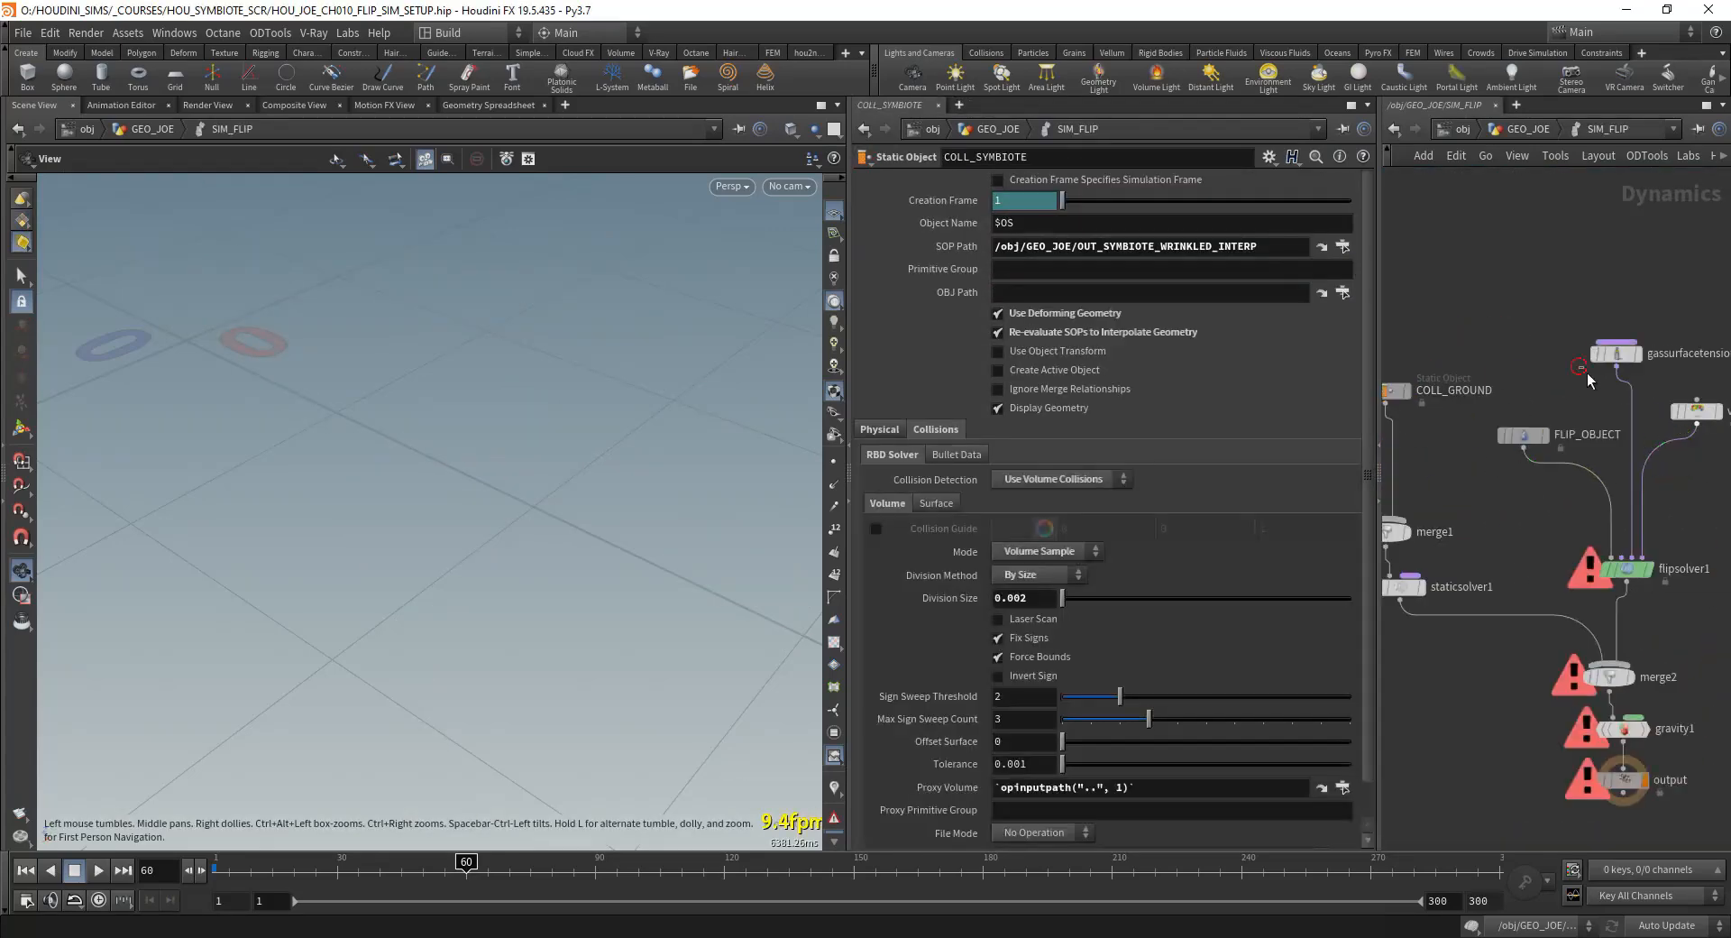
left_click_drag(1587, 371, 1510, 460)
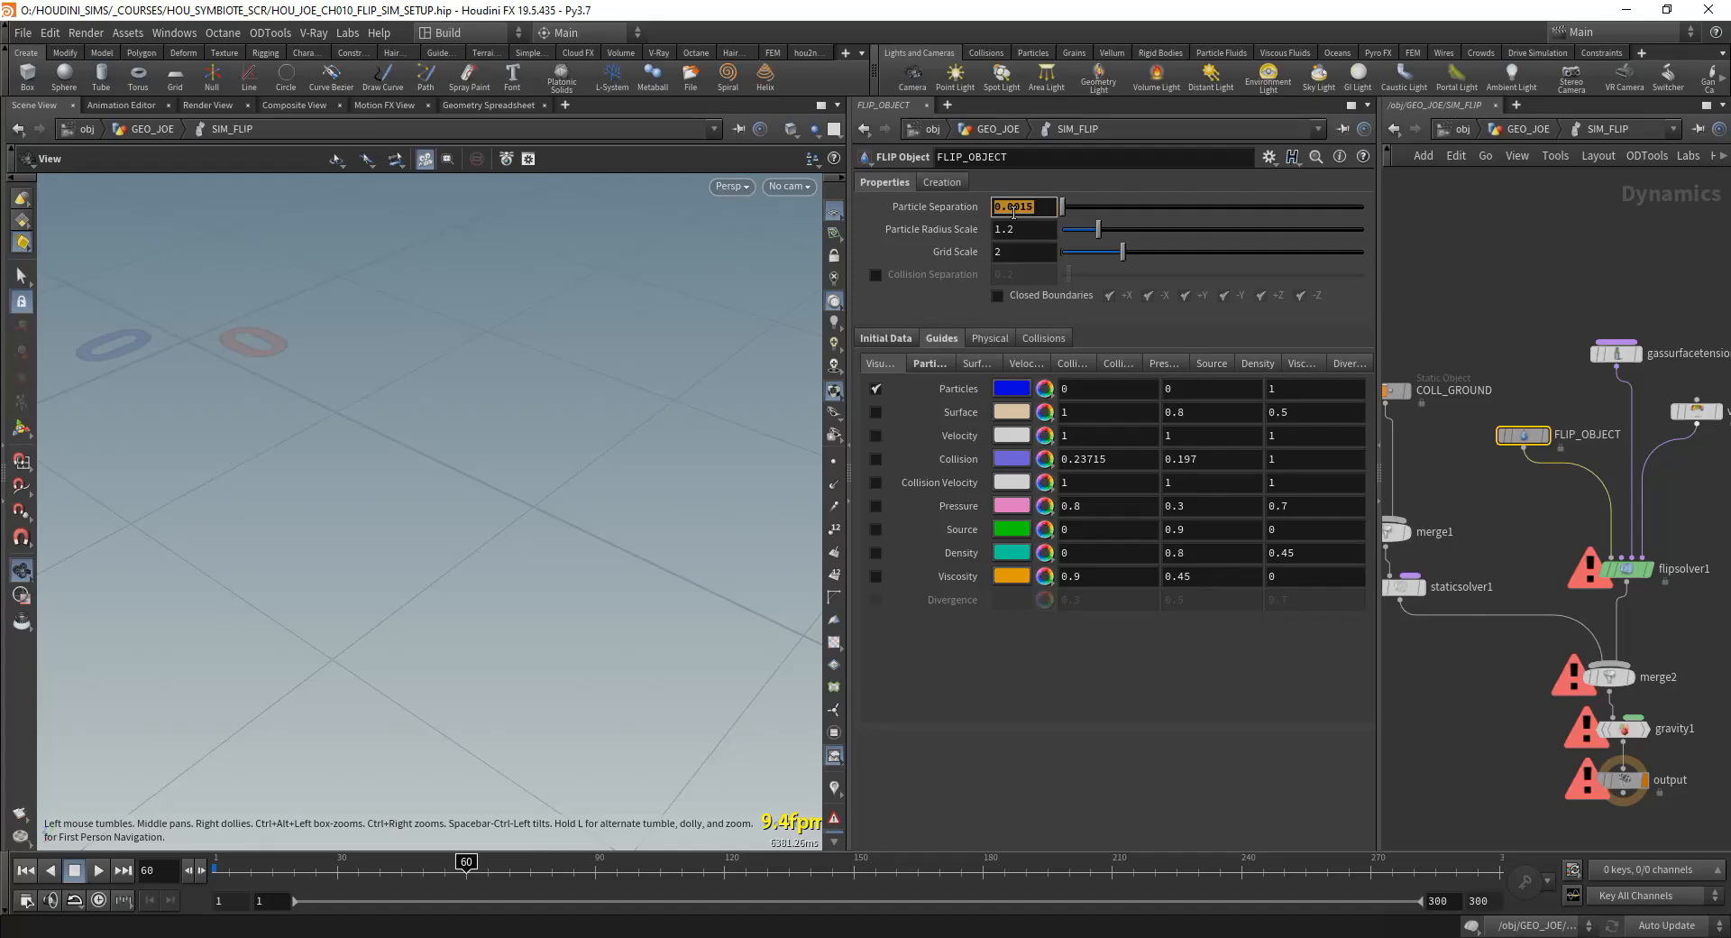
key("u")
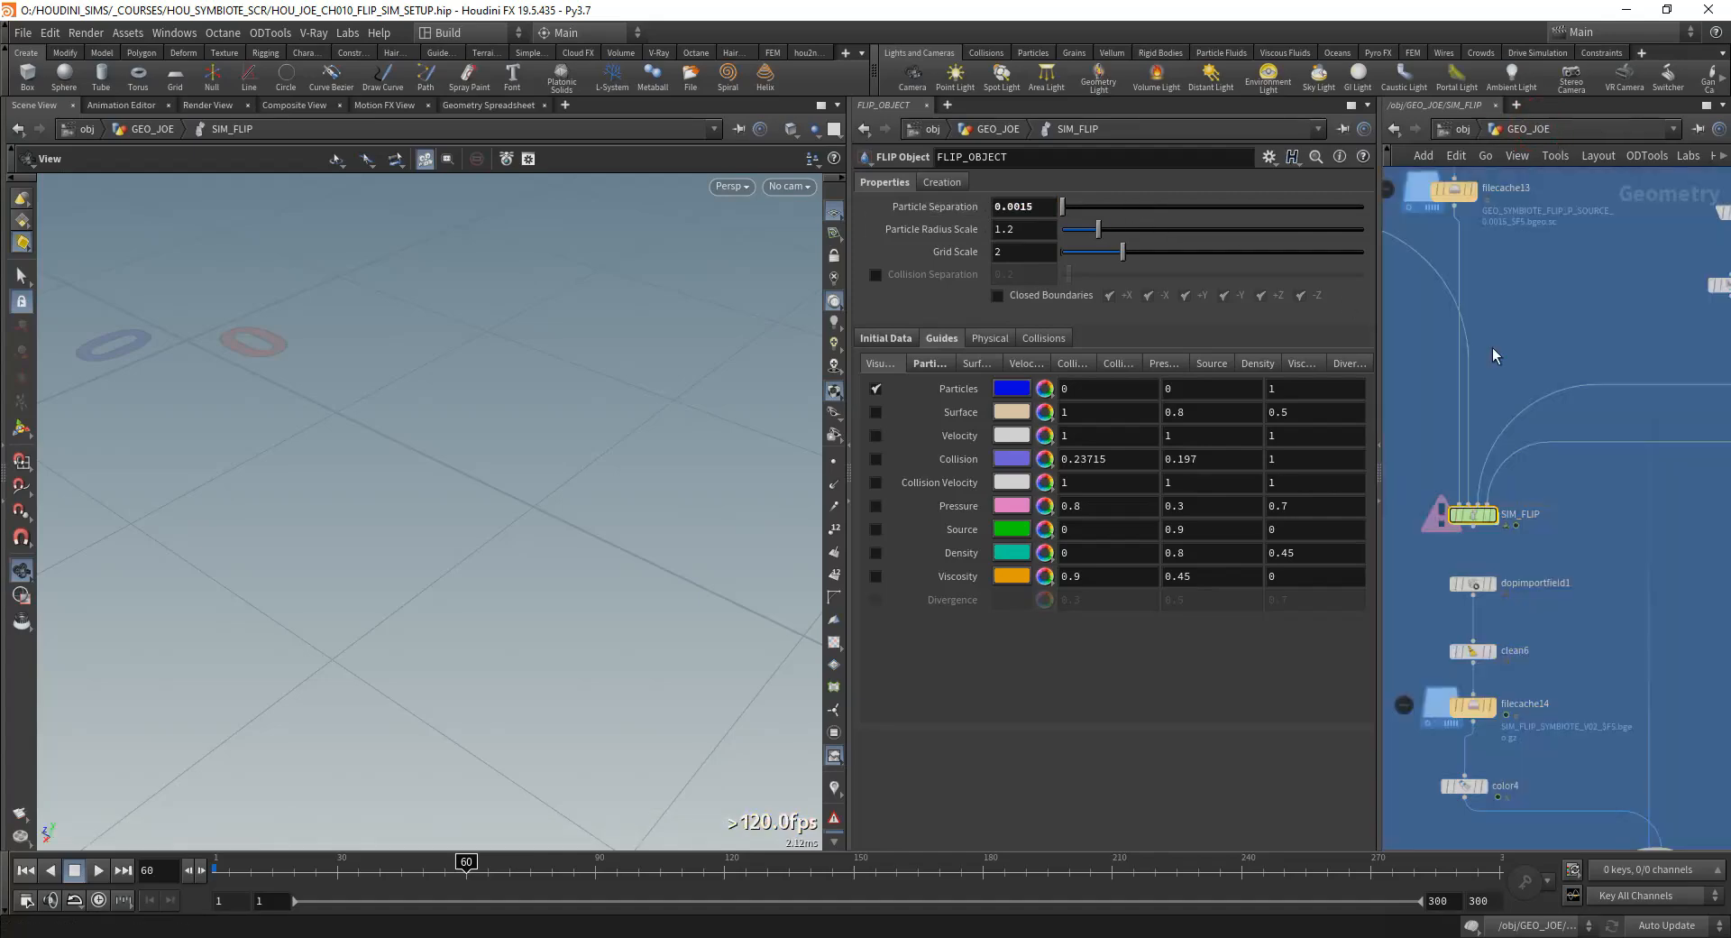
Step: Display the SIM_FLIP node in GEO_JOE at frame 1 and examine the simulated points
scroll(1510, 529, "up", 3)
scroll(1449, 385, "down", 3)
middle_click_drag(1434, 372, 1496, 544)
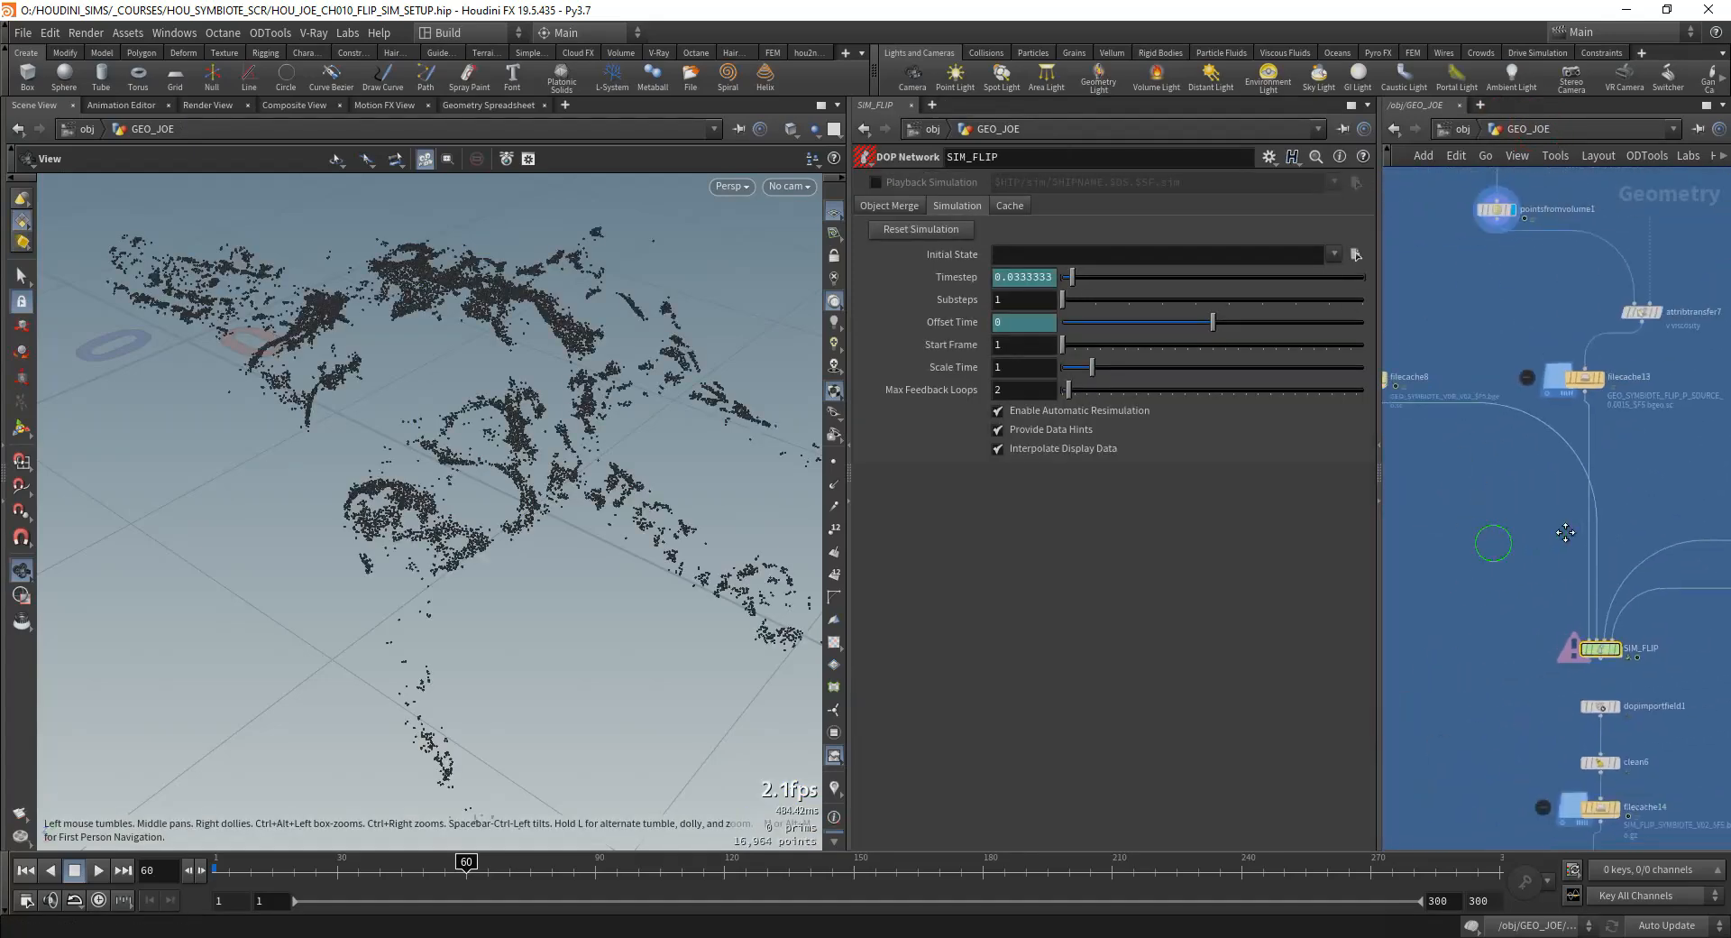
scroll(1508, 587, "down", 1)
middle_click_drag(1528, 615, 1532, 544)
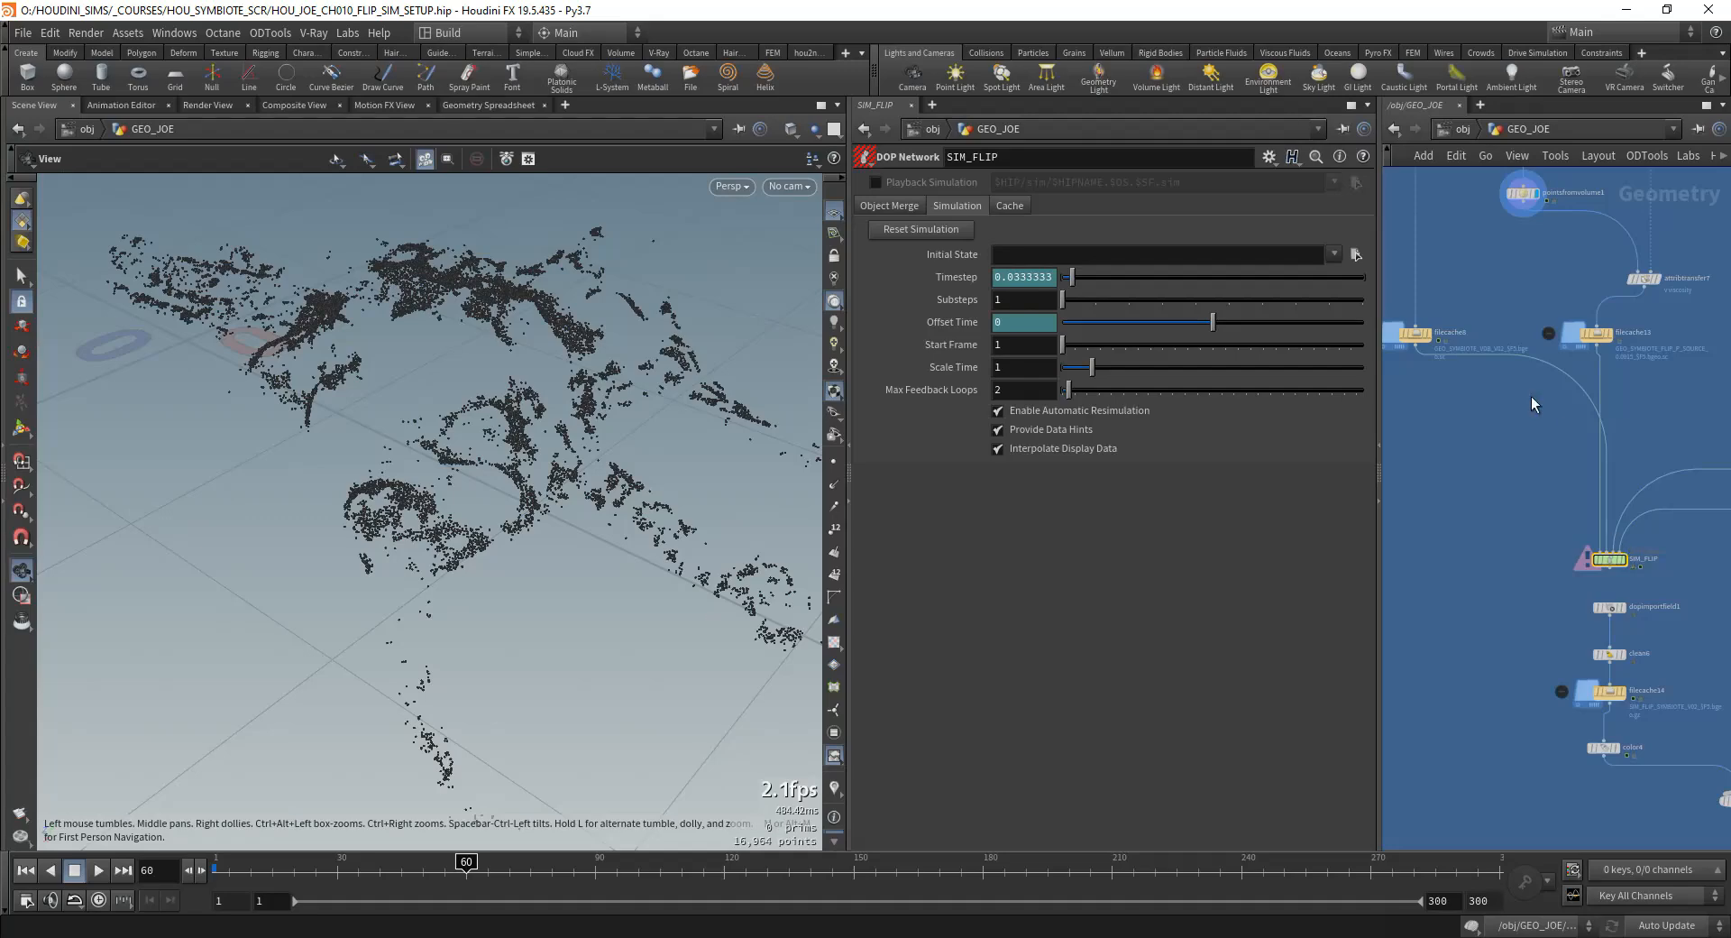
middle_click_drag(1494, 432, 1372, 356)
scroll(1515, 480, "up", 3)
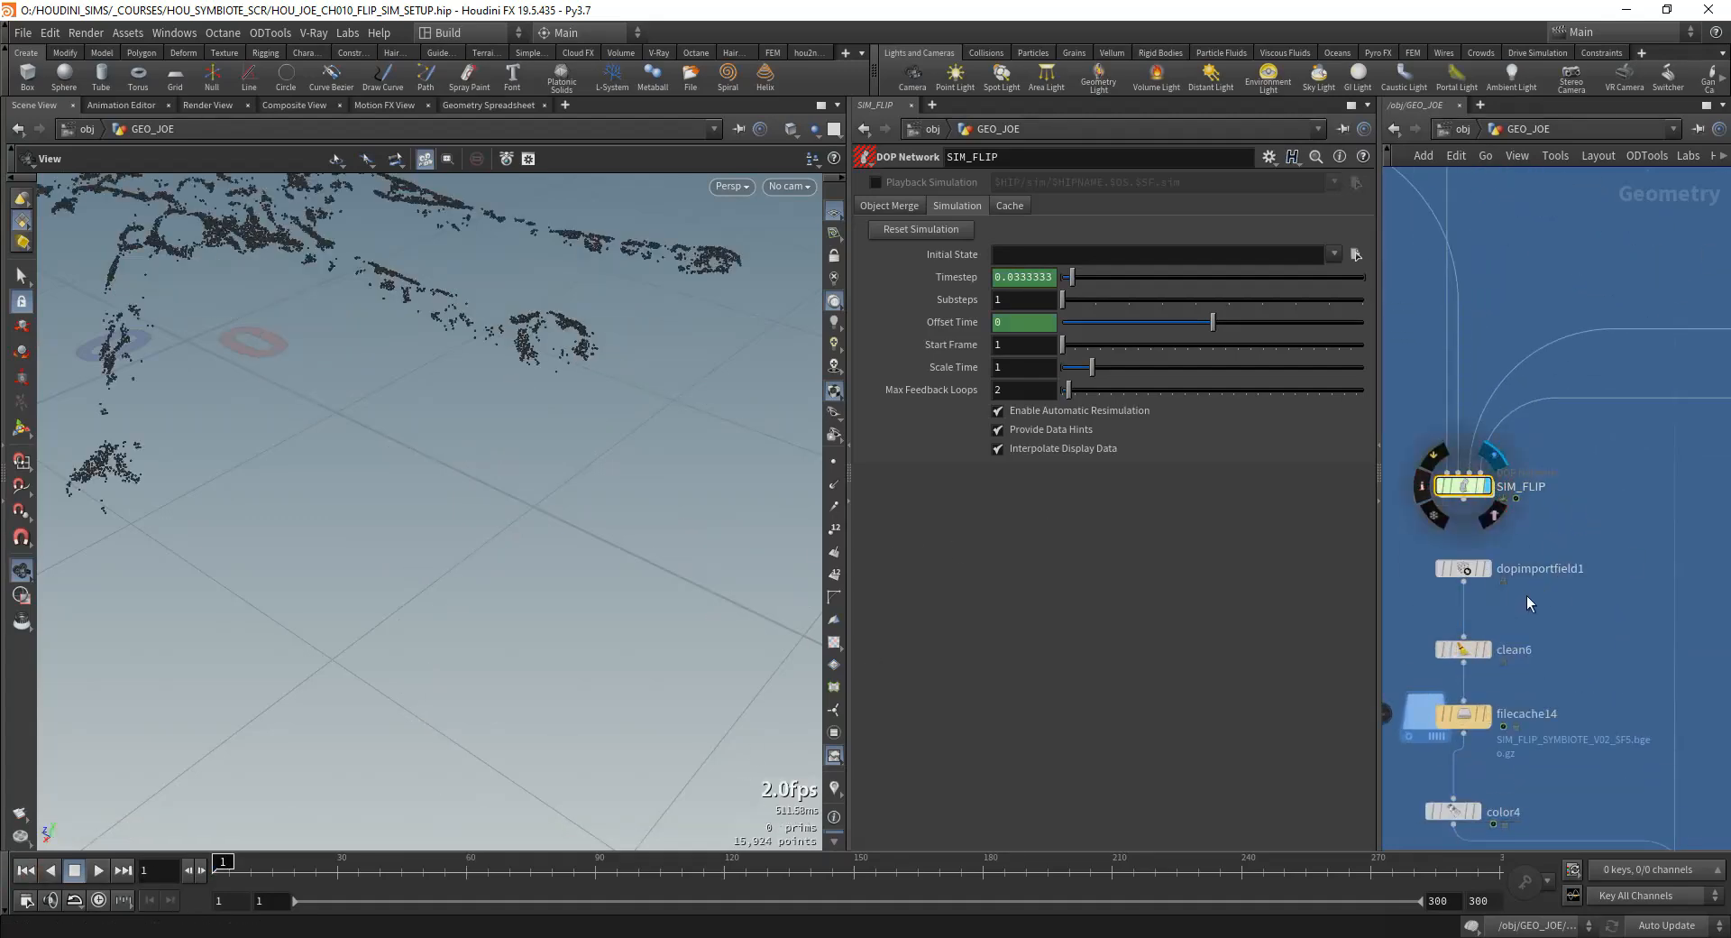
Step: Display filecache14 and review the cached FLIP simulation particles
scroll(1529, 599, "down", 2)
middle_click_drag(1537, 606, 1540, 521)
scroll(1526, 565, "up", 1)
left_click(1473, 600)
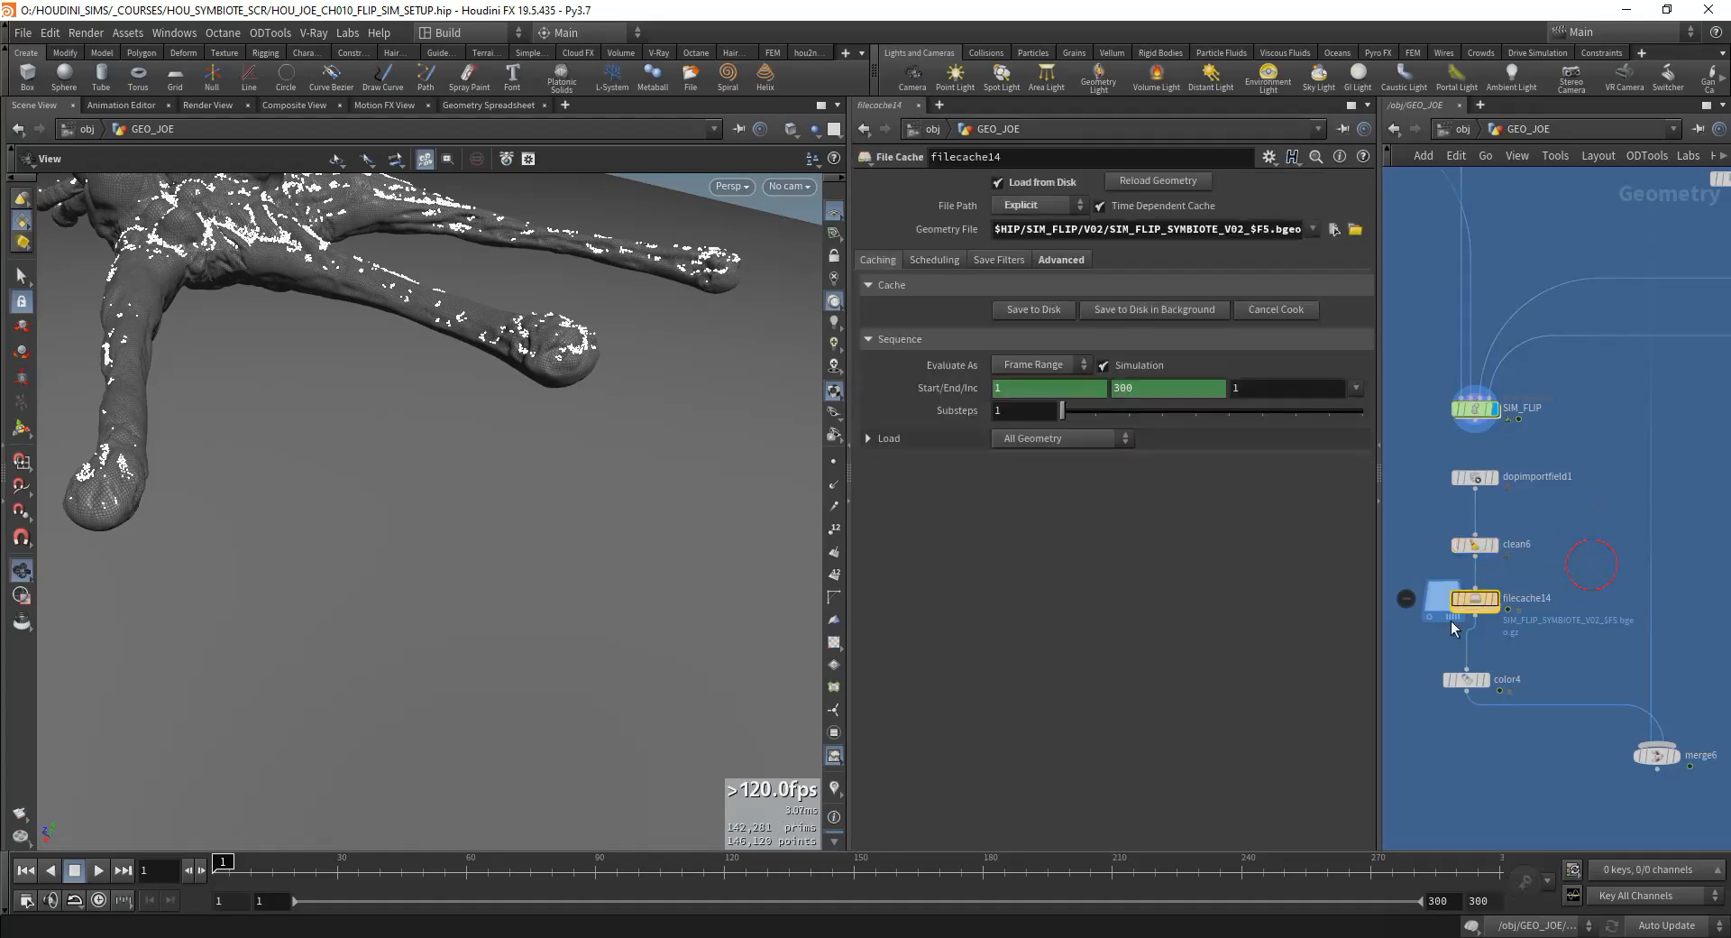
left_click(1494, 598)
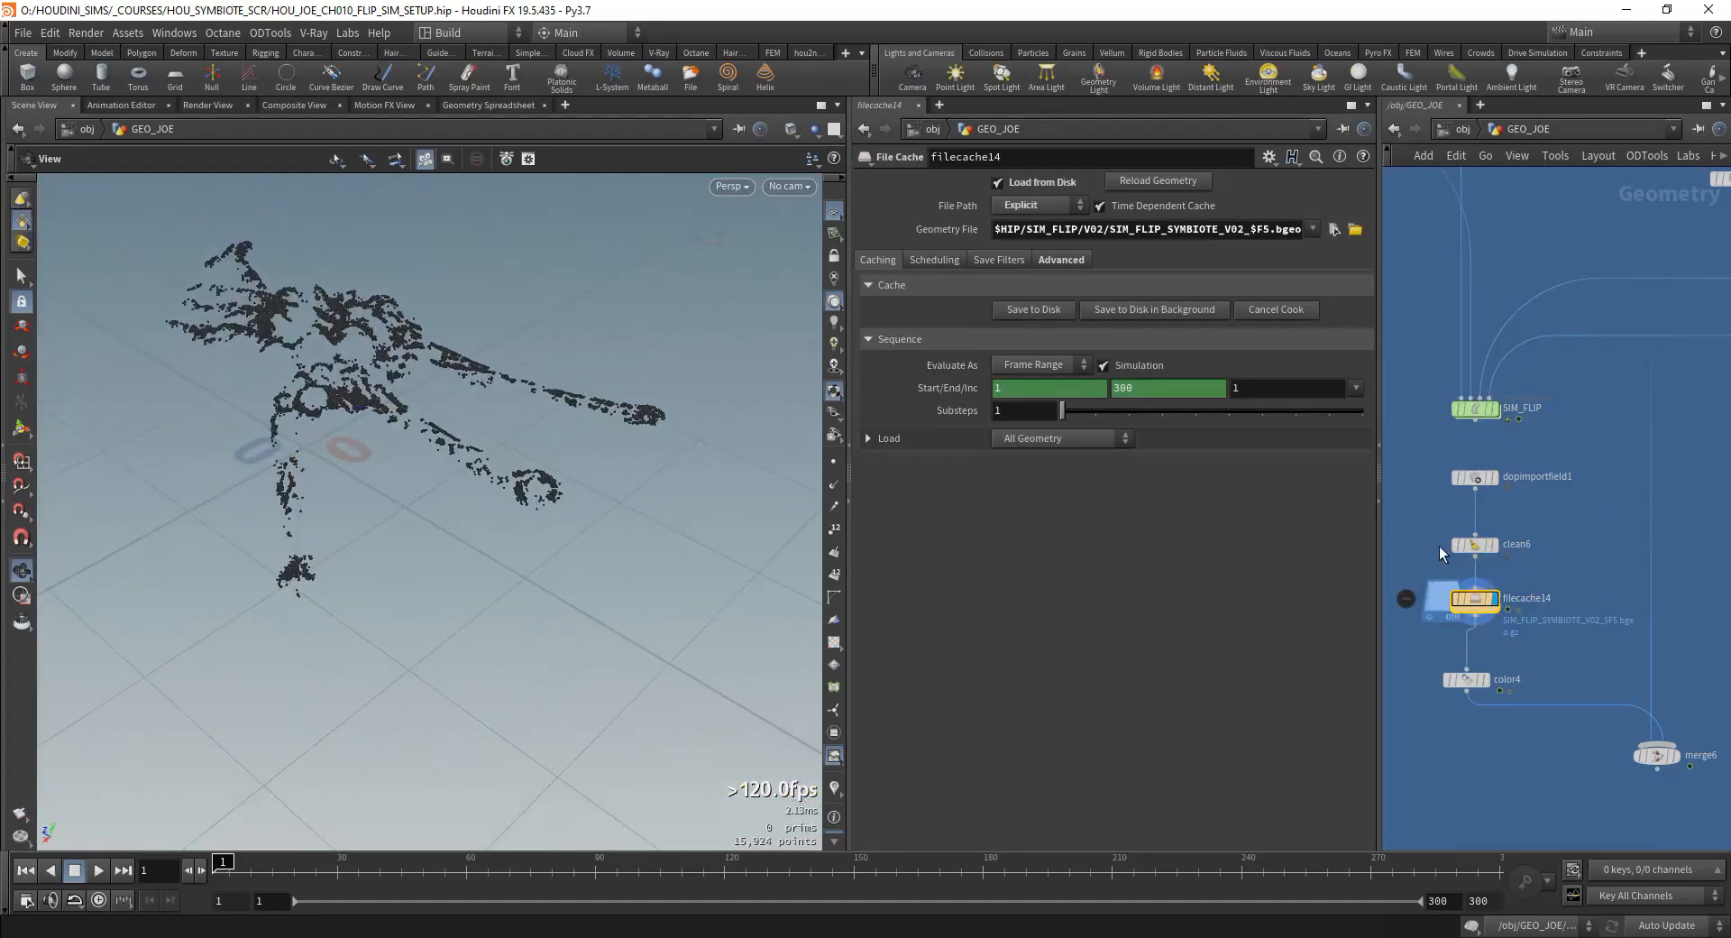
Step: Review clean6's attribute removal and compare the point attributes of dopimportfield1 with those of filecache14
left_click(1476, 546)
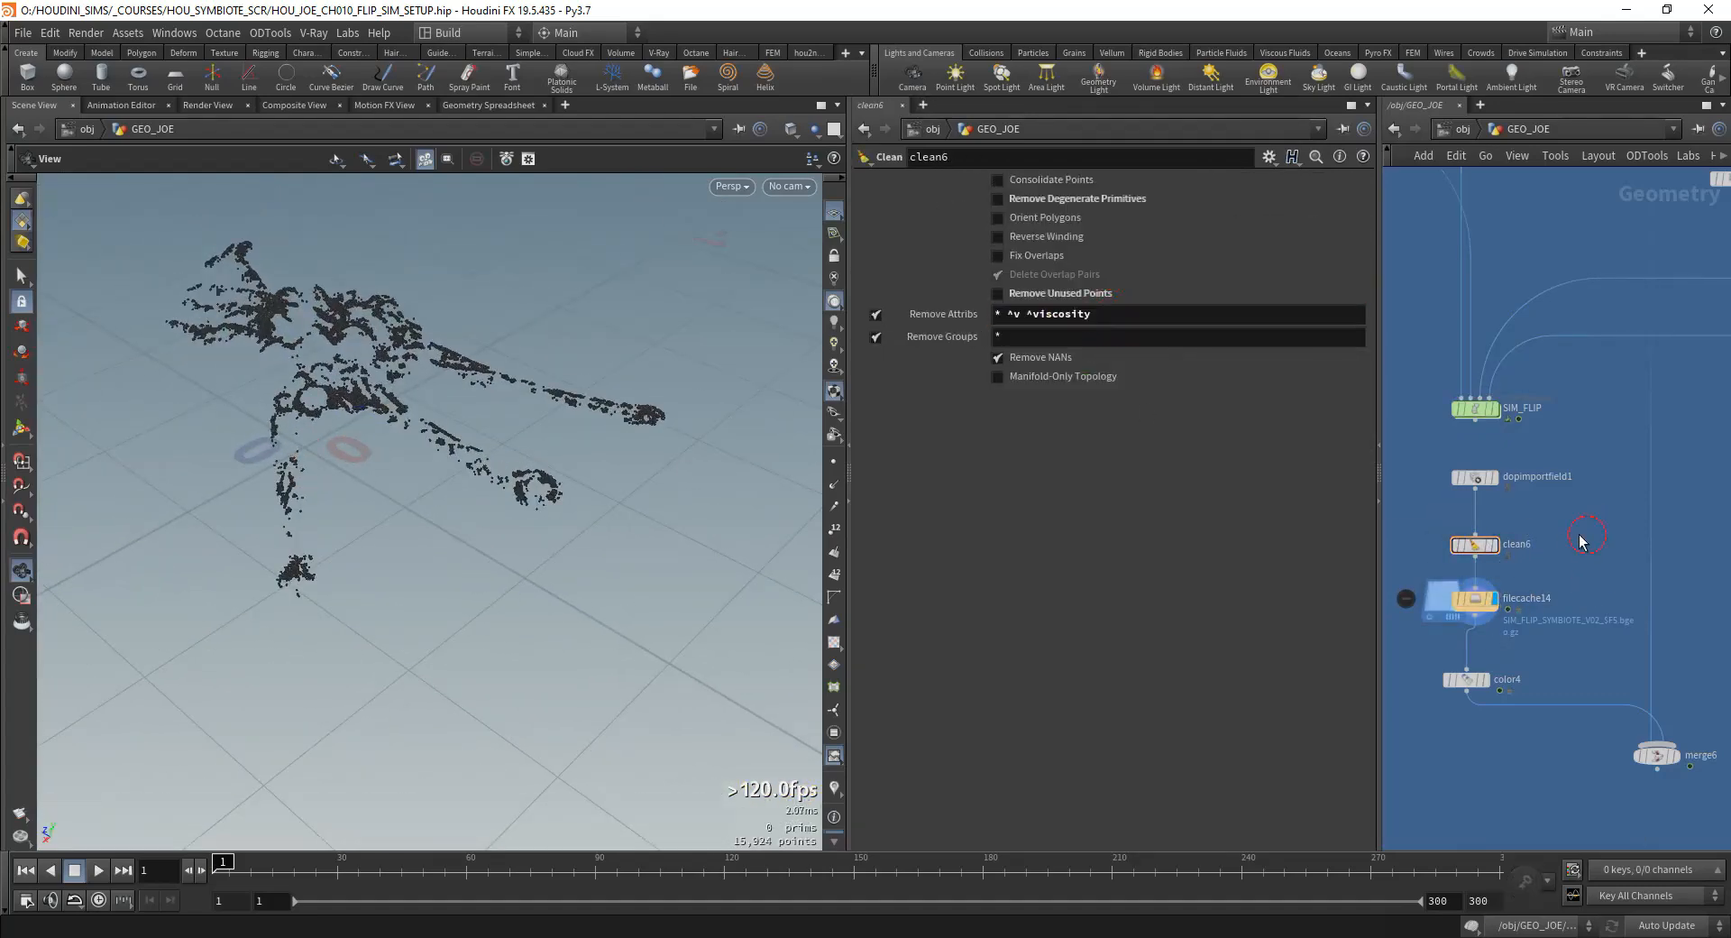
middle_click(1476, 483)
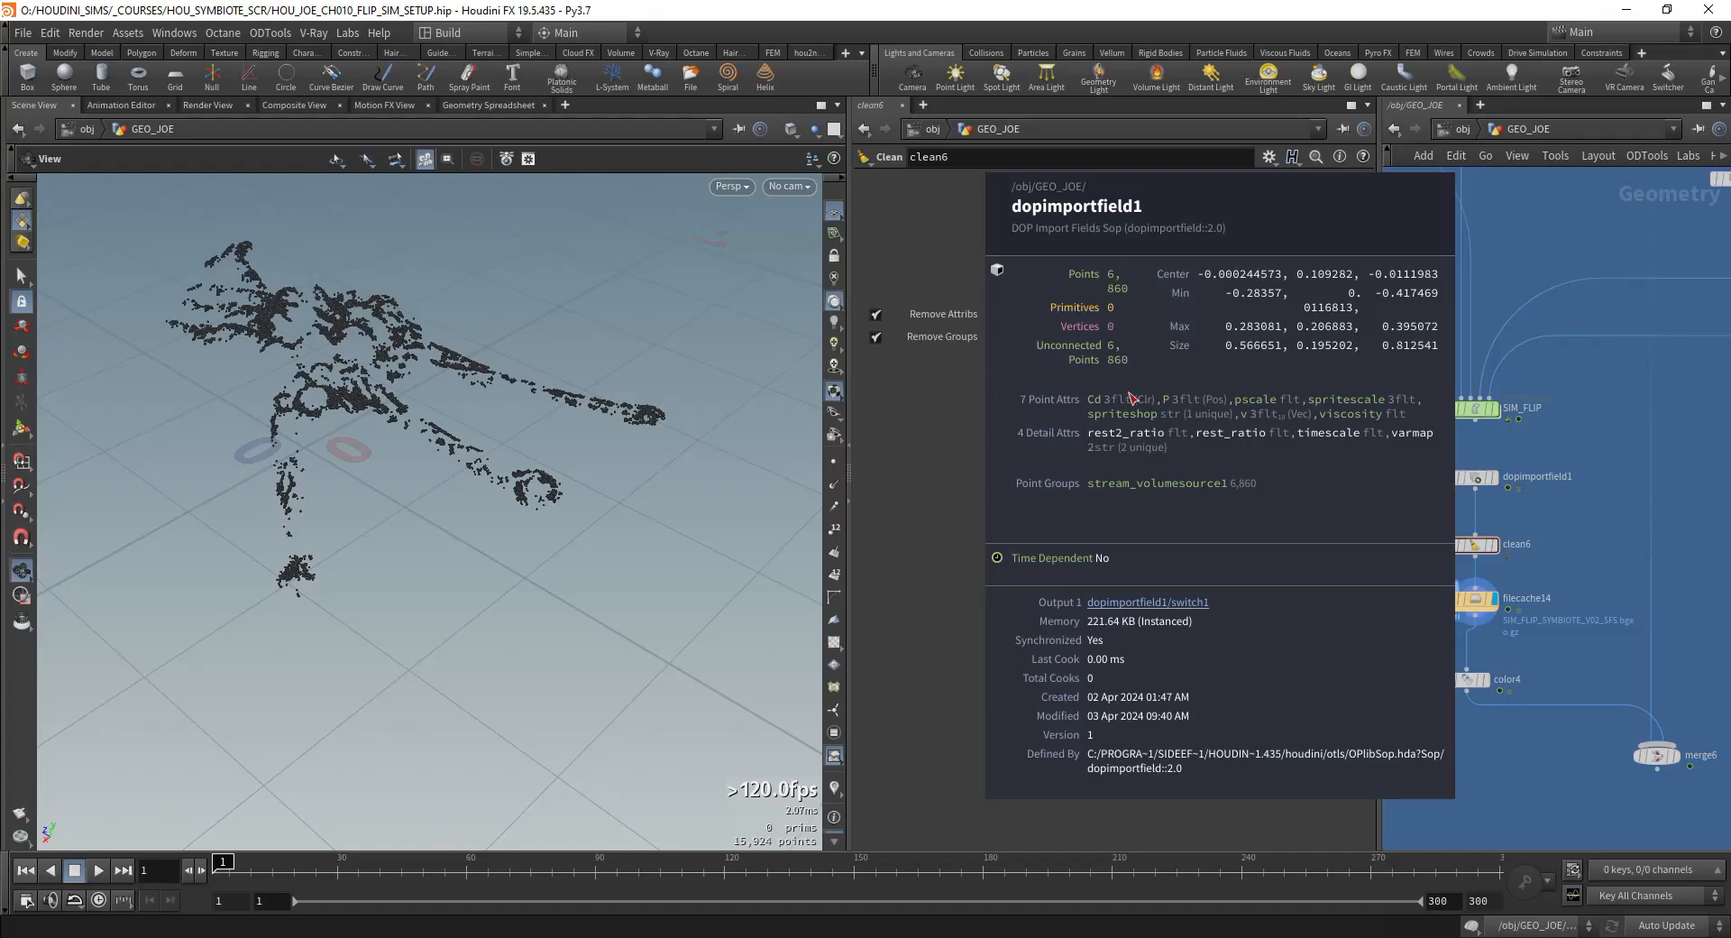
scroll(1447, 707, "up", 3)
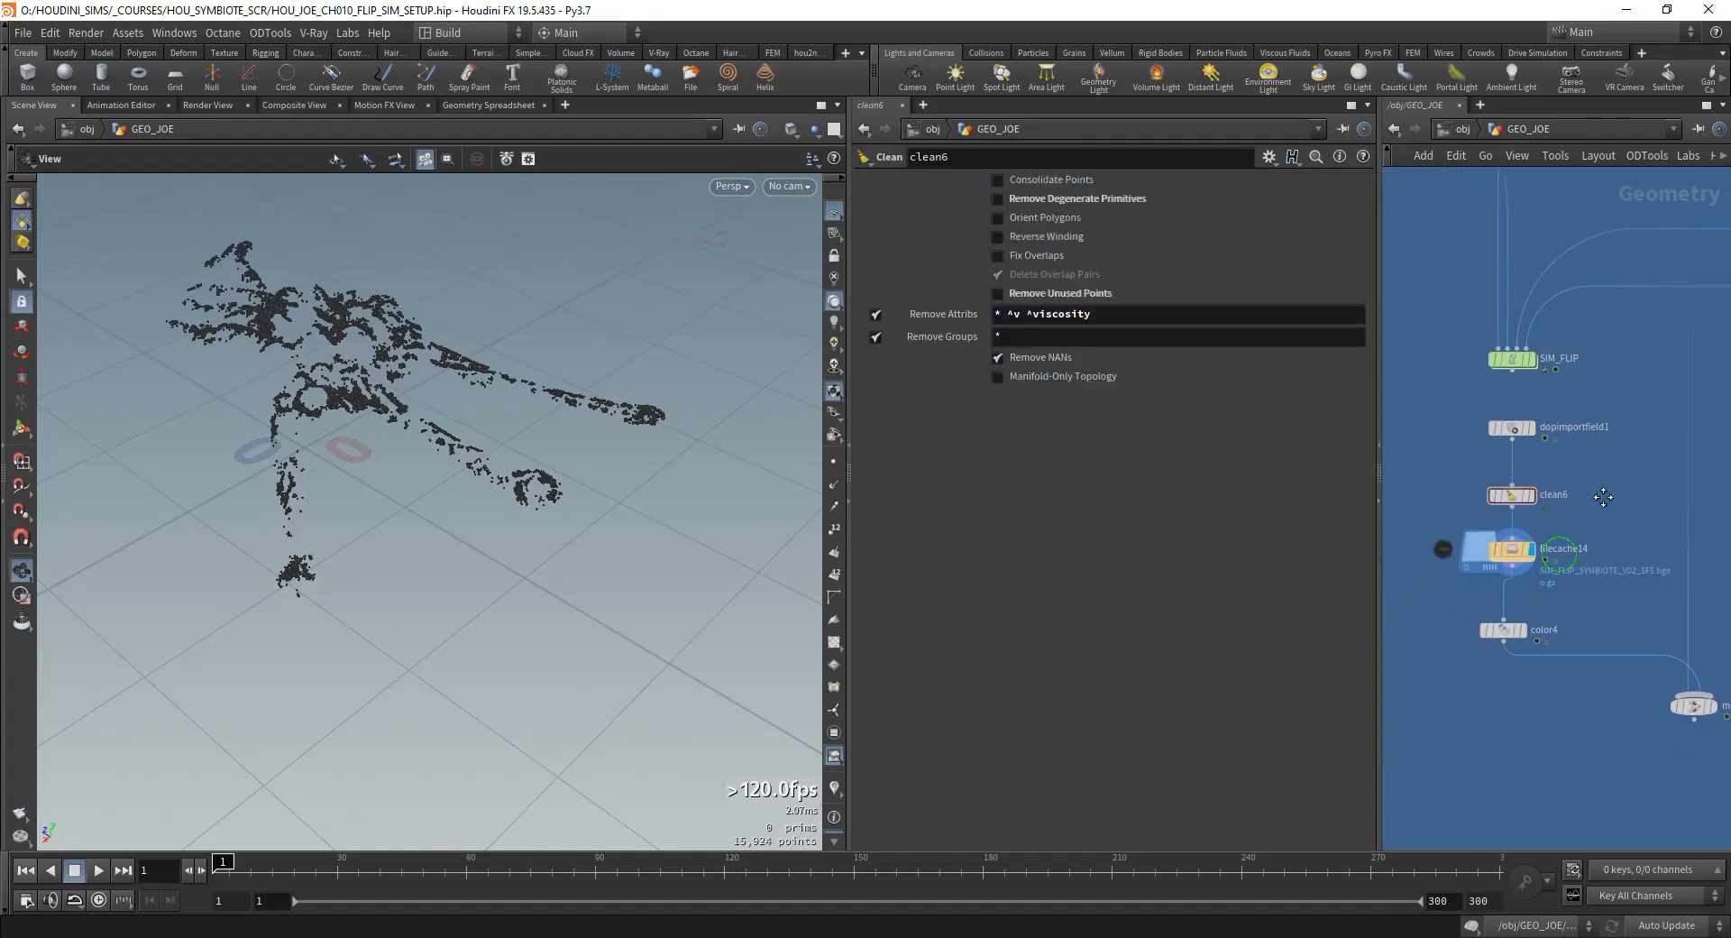
left_click(1500, 551)
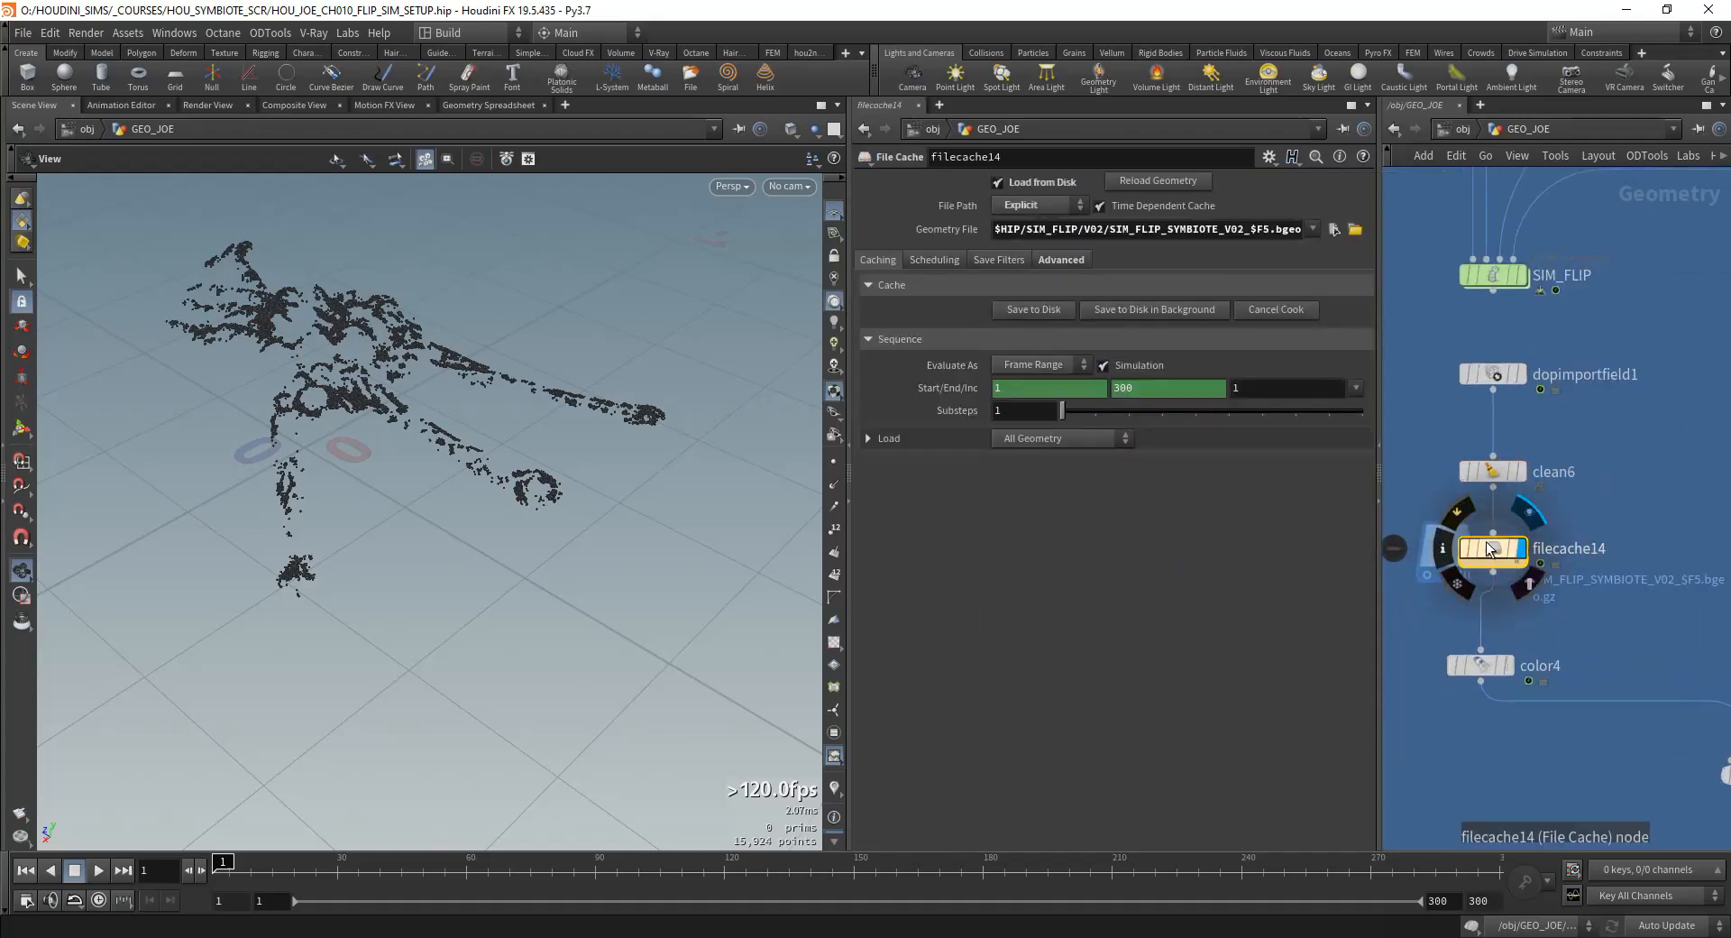
middle_click(1489, 549)
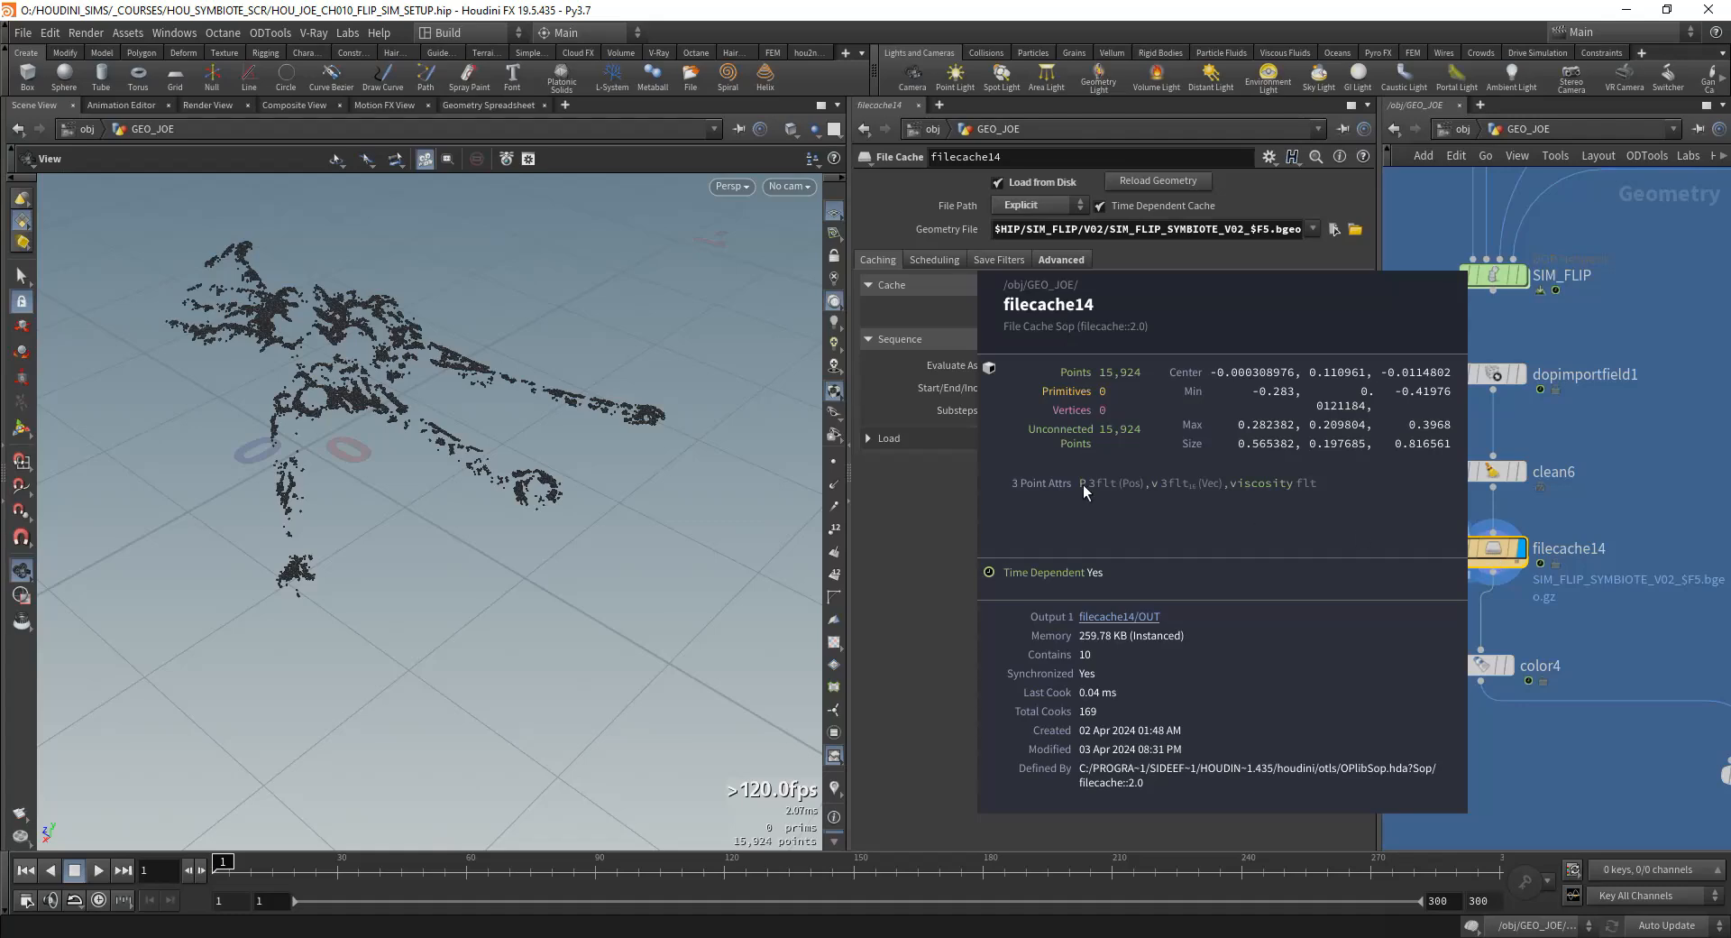
middle_click_drag(1627, 641, 1611, 544)
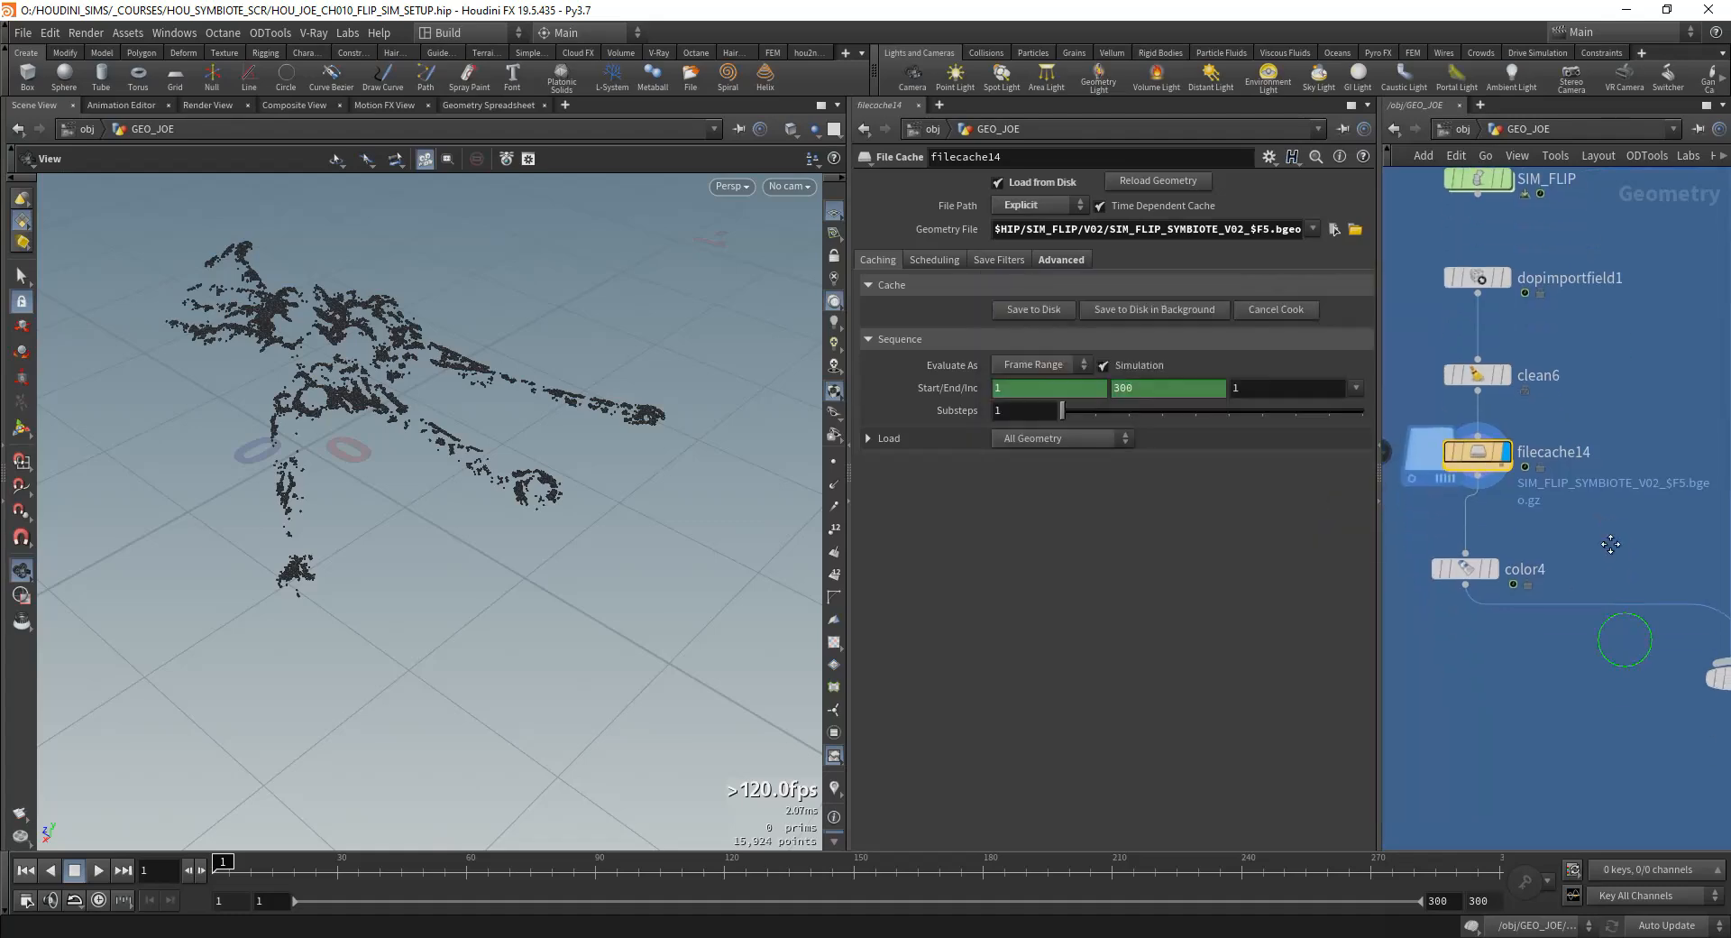
middle_click(1484, 455)
scroll(1547, 672, "down", 5)
scroll(1538, 676, "up", 5)
middle_click_drag(1534, 688, 1553, 631)
scroll(1554, 632, "down", 5)
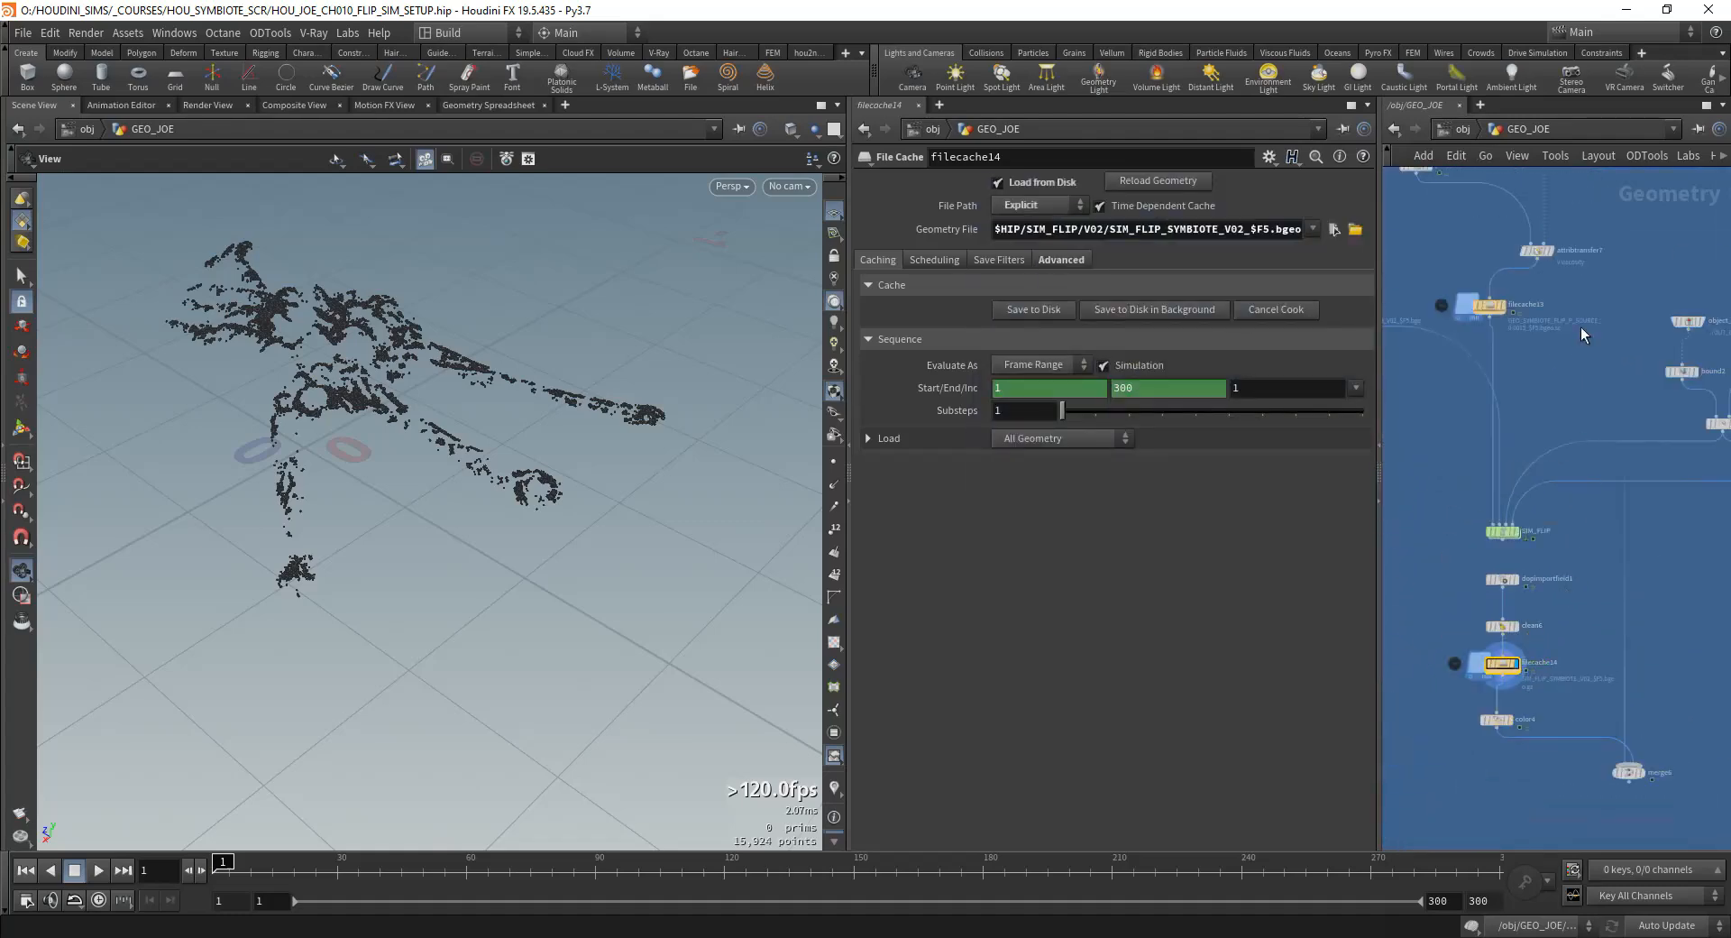
Step: Open the emission_magic network and examine the bind node that exports the viscosity attribute
middle_click_drag(1538, 438, 1553, 812)
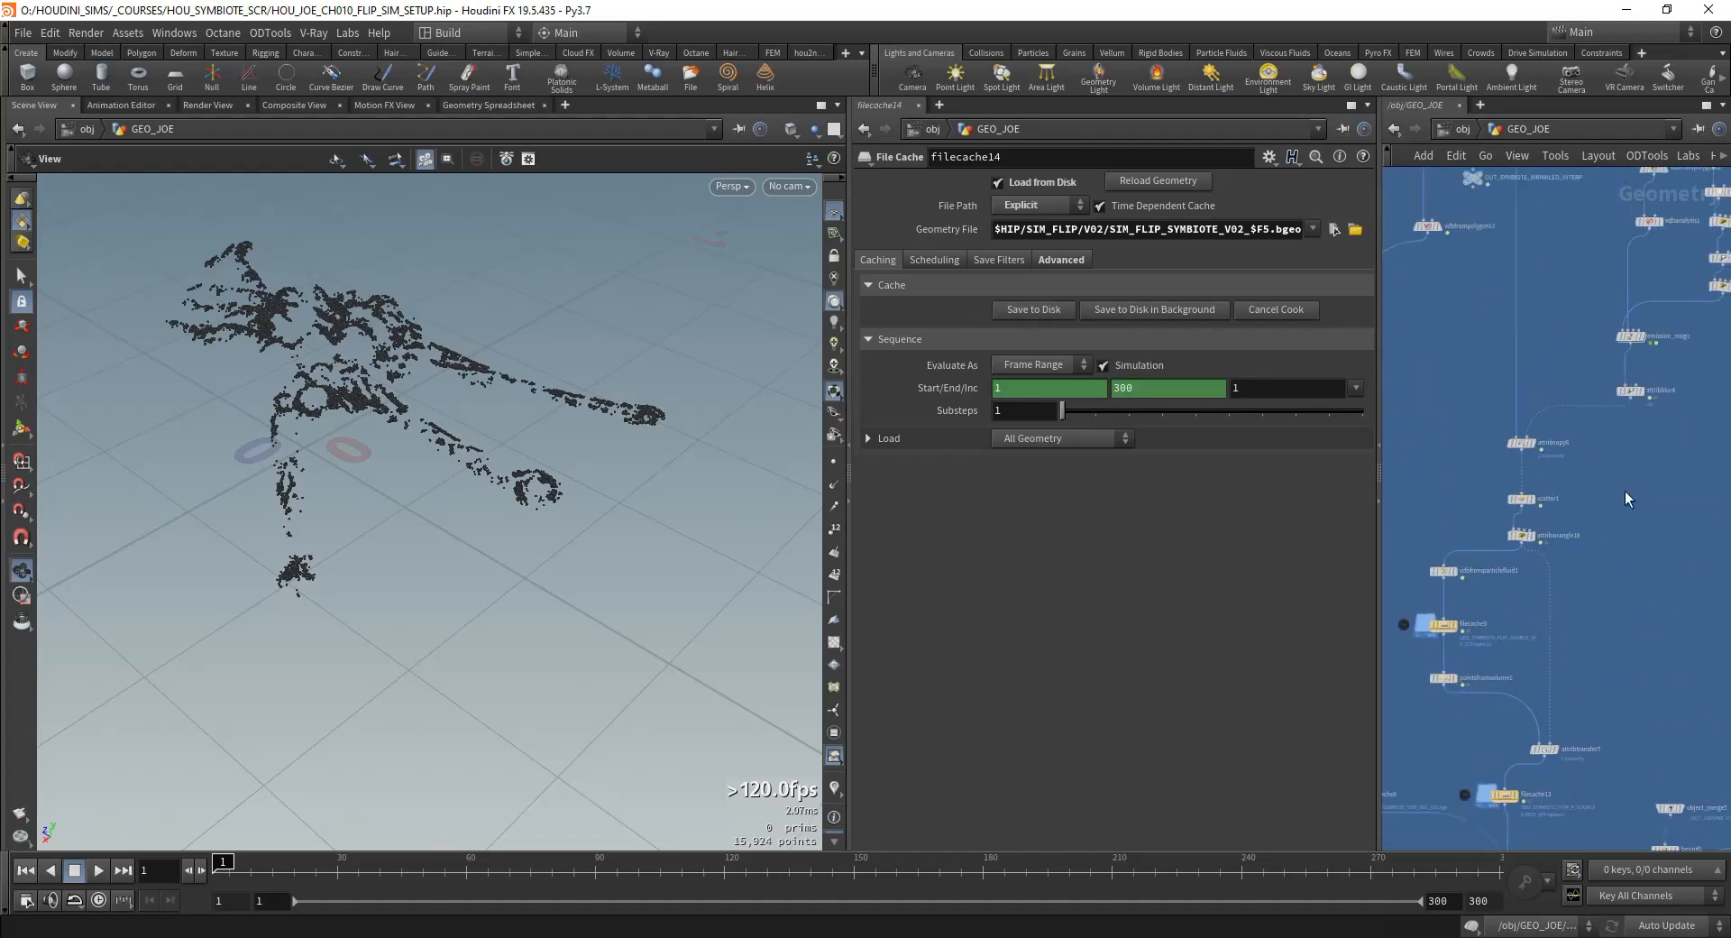
middle_click_drag(1625, 491, 1532, 633)
scroll(1636, 480, "up", 5)
middle_click_drag(1567, 522, 1704, 480)
left_click(1569, 440)
double_click(1569, 441)
middle_click_drag(1511, 568, 1669, 458)
scroll(1584, 528, "up", 4)
left_click(1609, 505)
Step: Examine the viscosity ramp and the fit node that remaps it between the minimum and maximum parameters
scroll(1637, 482, "down", 3)
scroll(1559, 496, "down", 4)
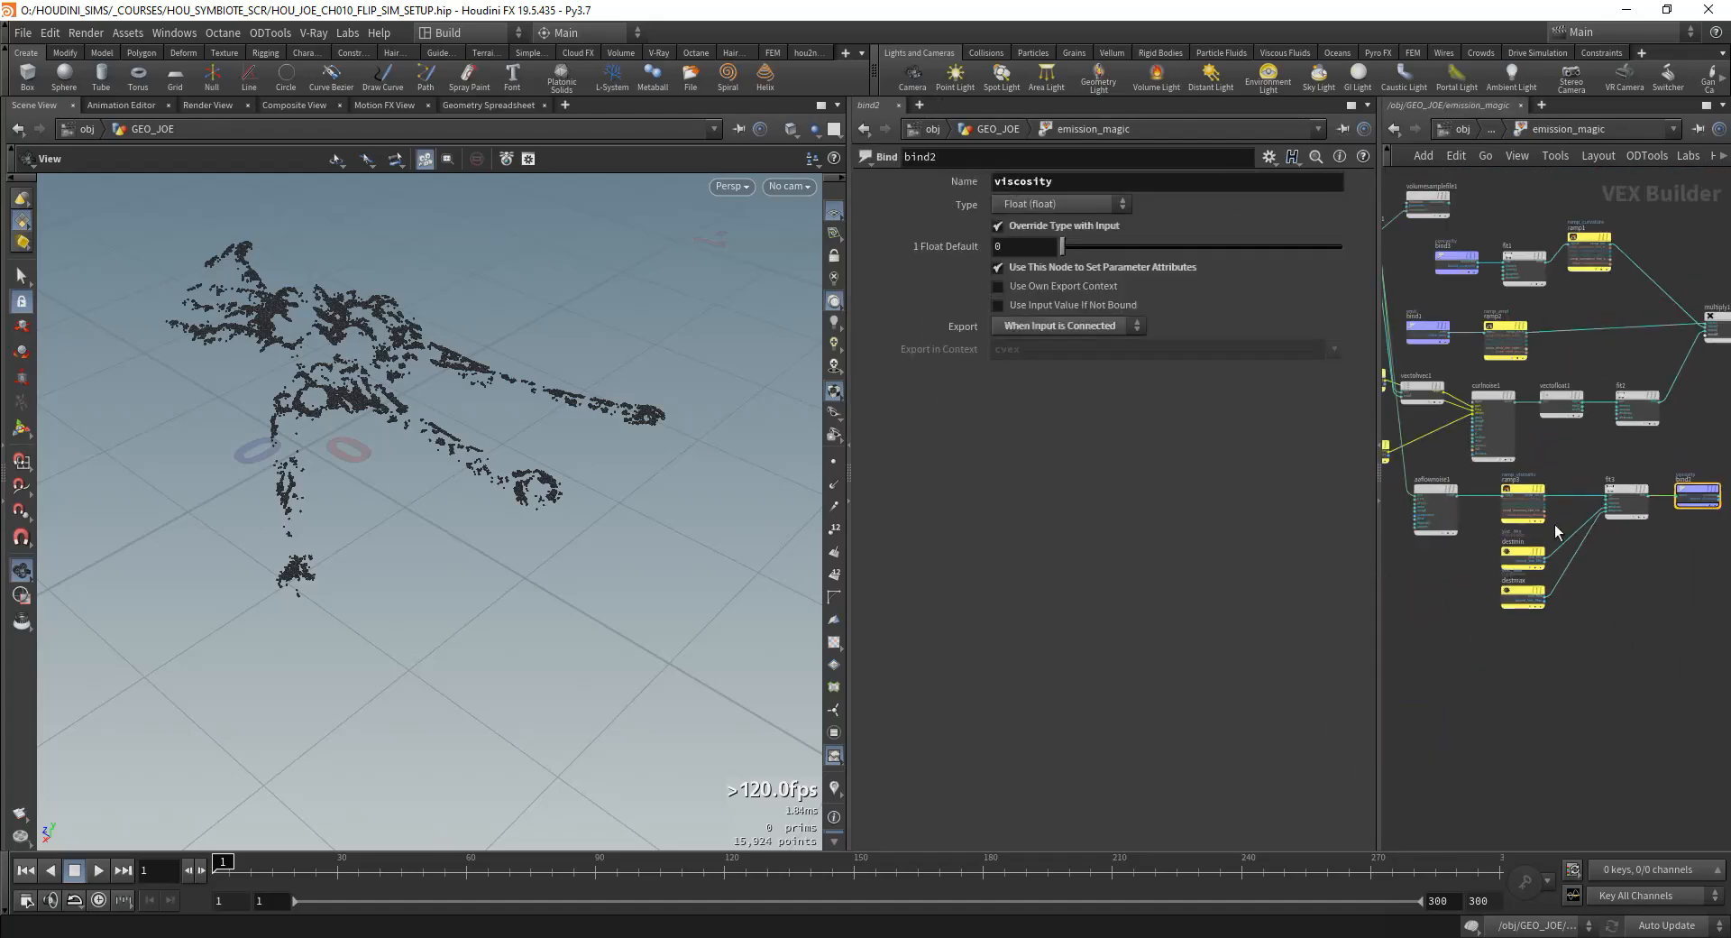
scroll(1557, 300, "up", 4)
middle_click_drag(1470, 393, 1480, 435)
left_click(1537, 459)
middle_click_drag(1638, 433, 1539, 379)
left_click(1574, 464)
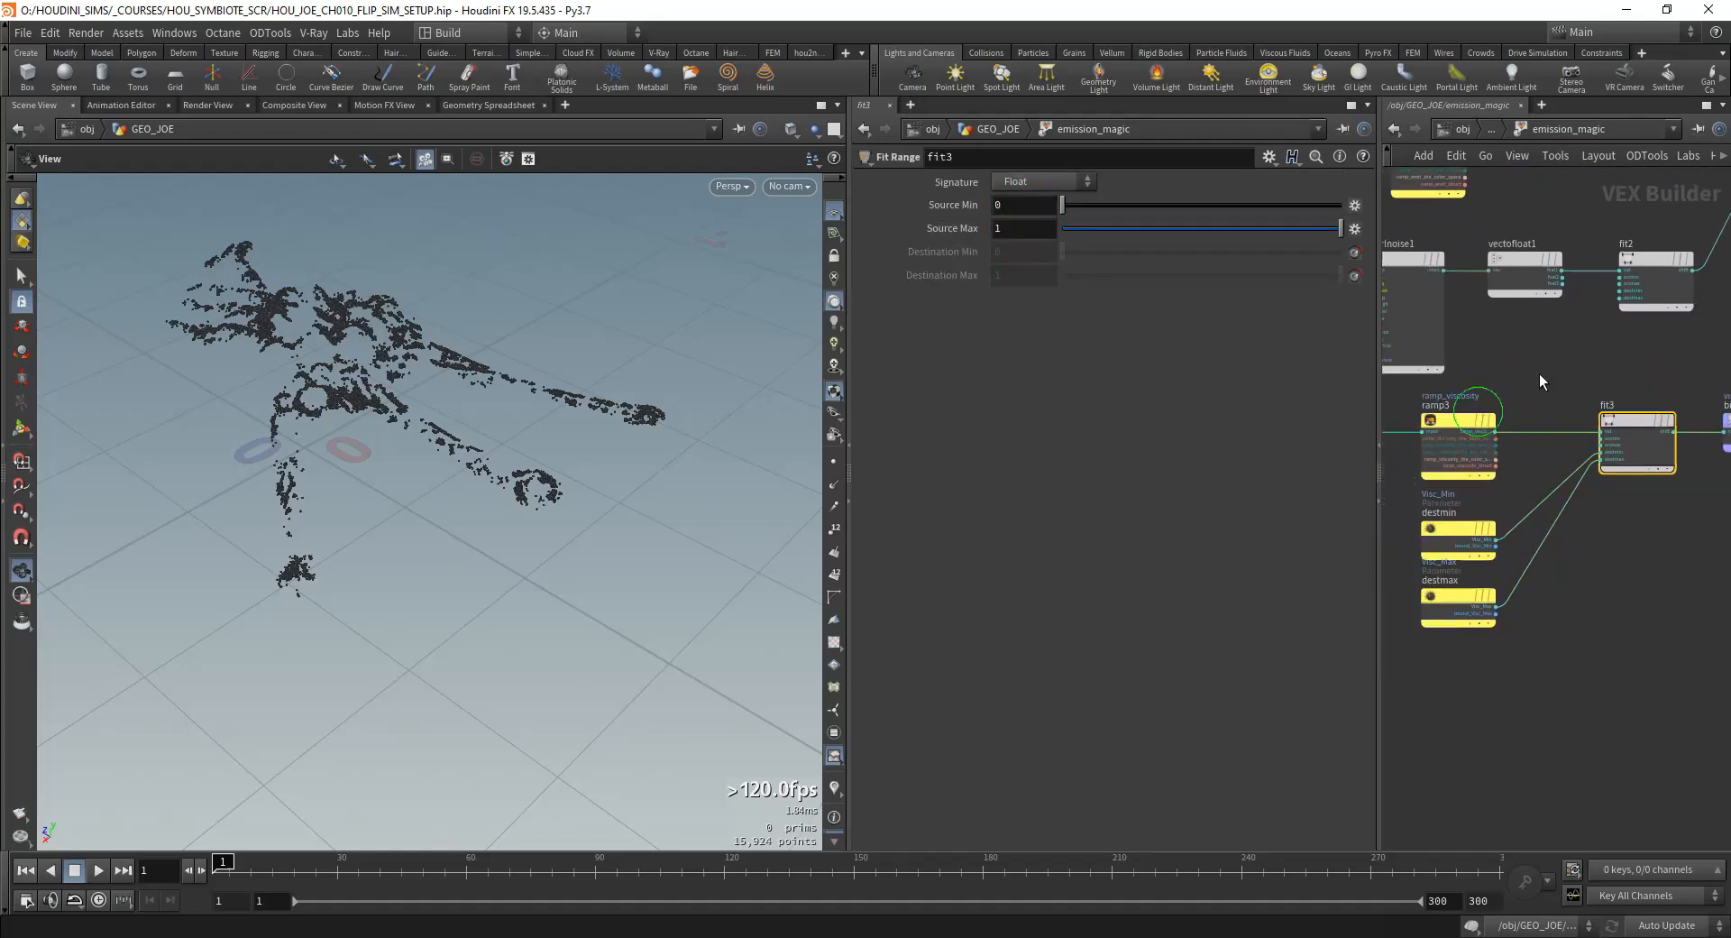
Step: Return to GEO_JOE and reference emission_magic's Visc_Min in the lower value of color4's viscosity range
left_click(1488, 129)
scroll(950, 662, "down", 5)
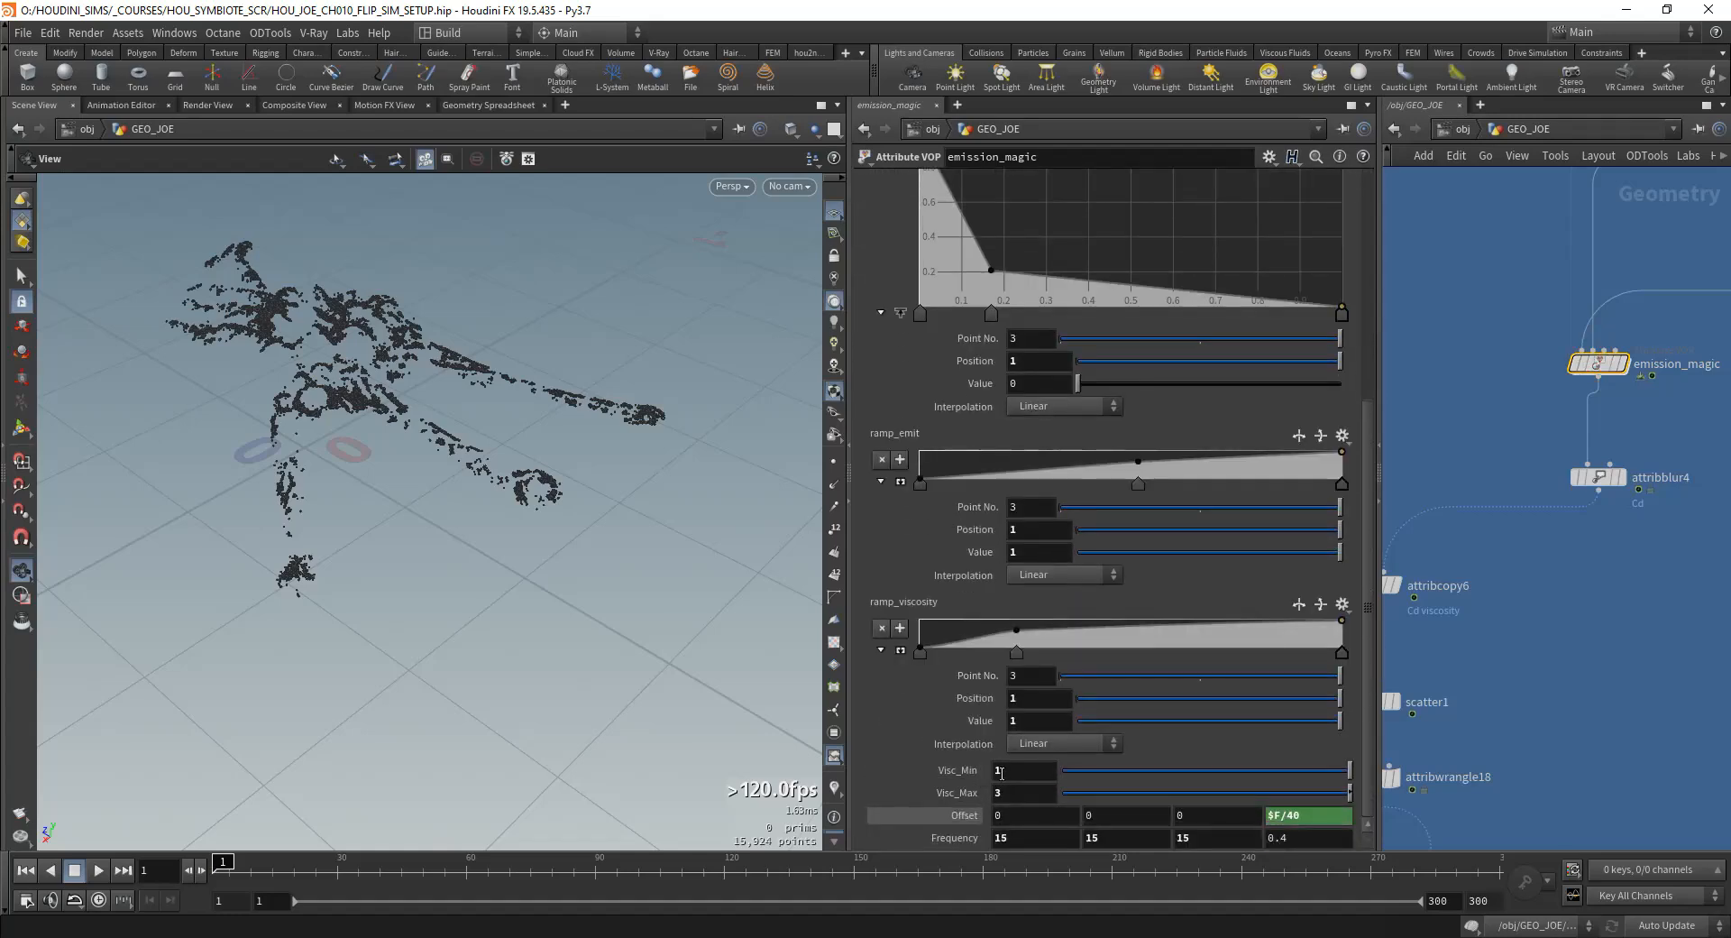
right_click(962, 772)
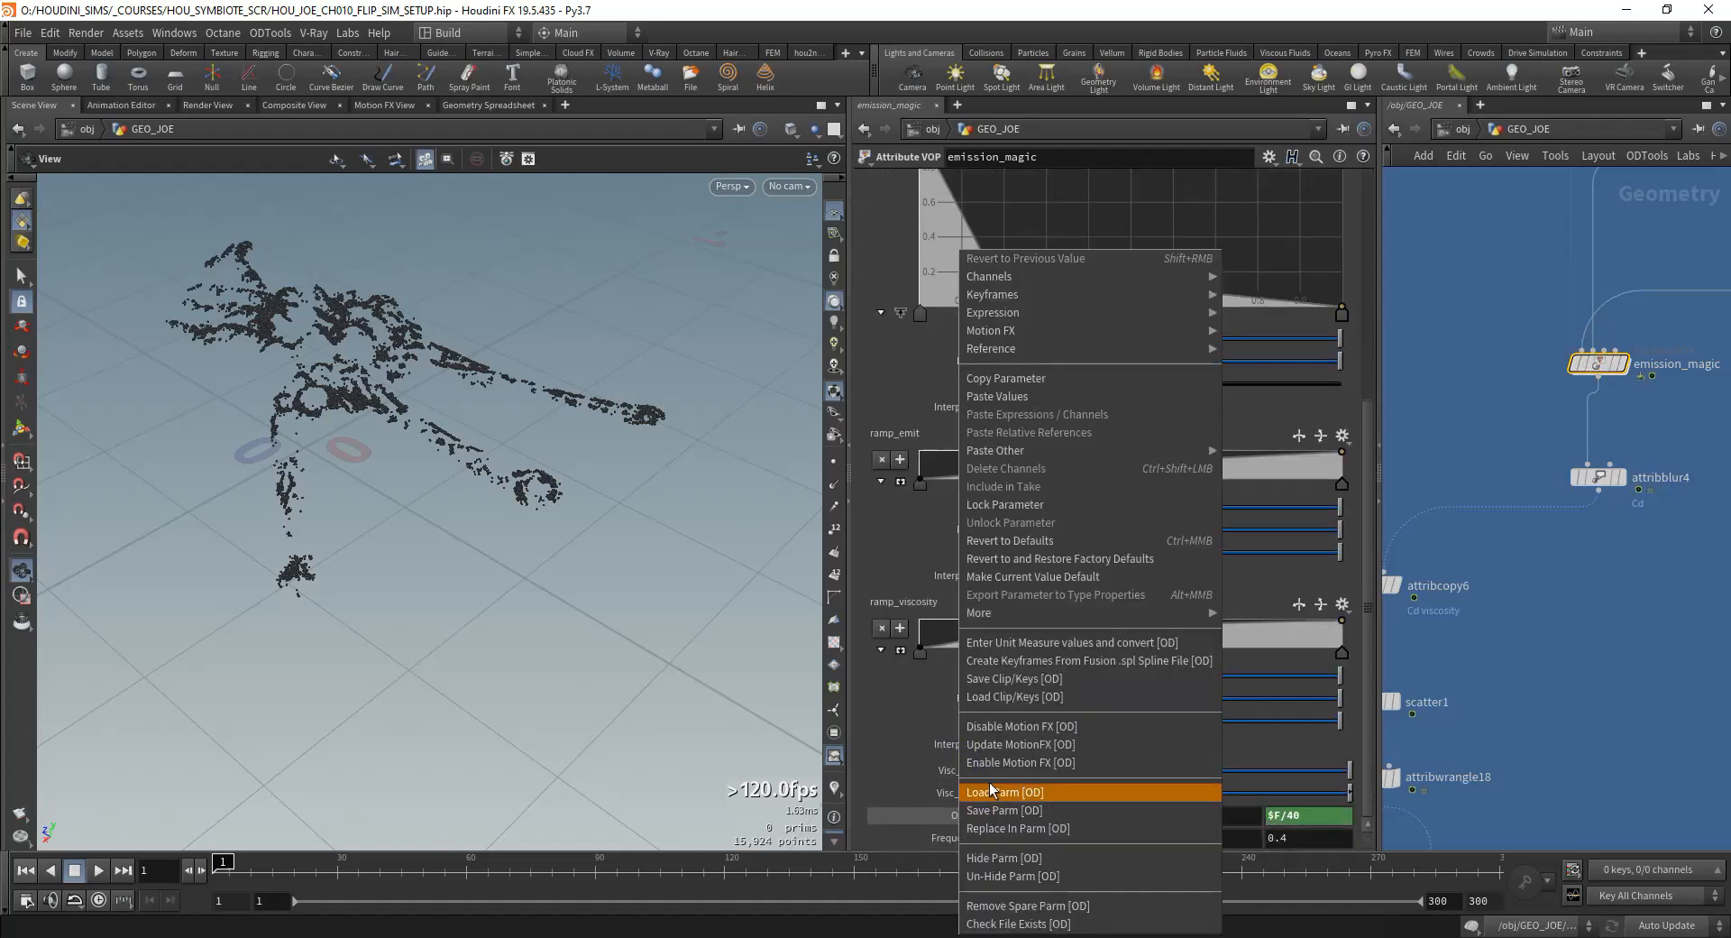
left_click(999, 377)
key("u")
double_click(1570, 510)
scroll(1553, 550, "down", 6)
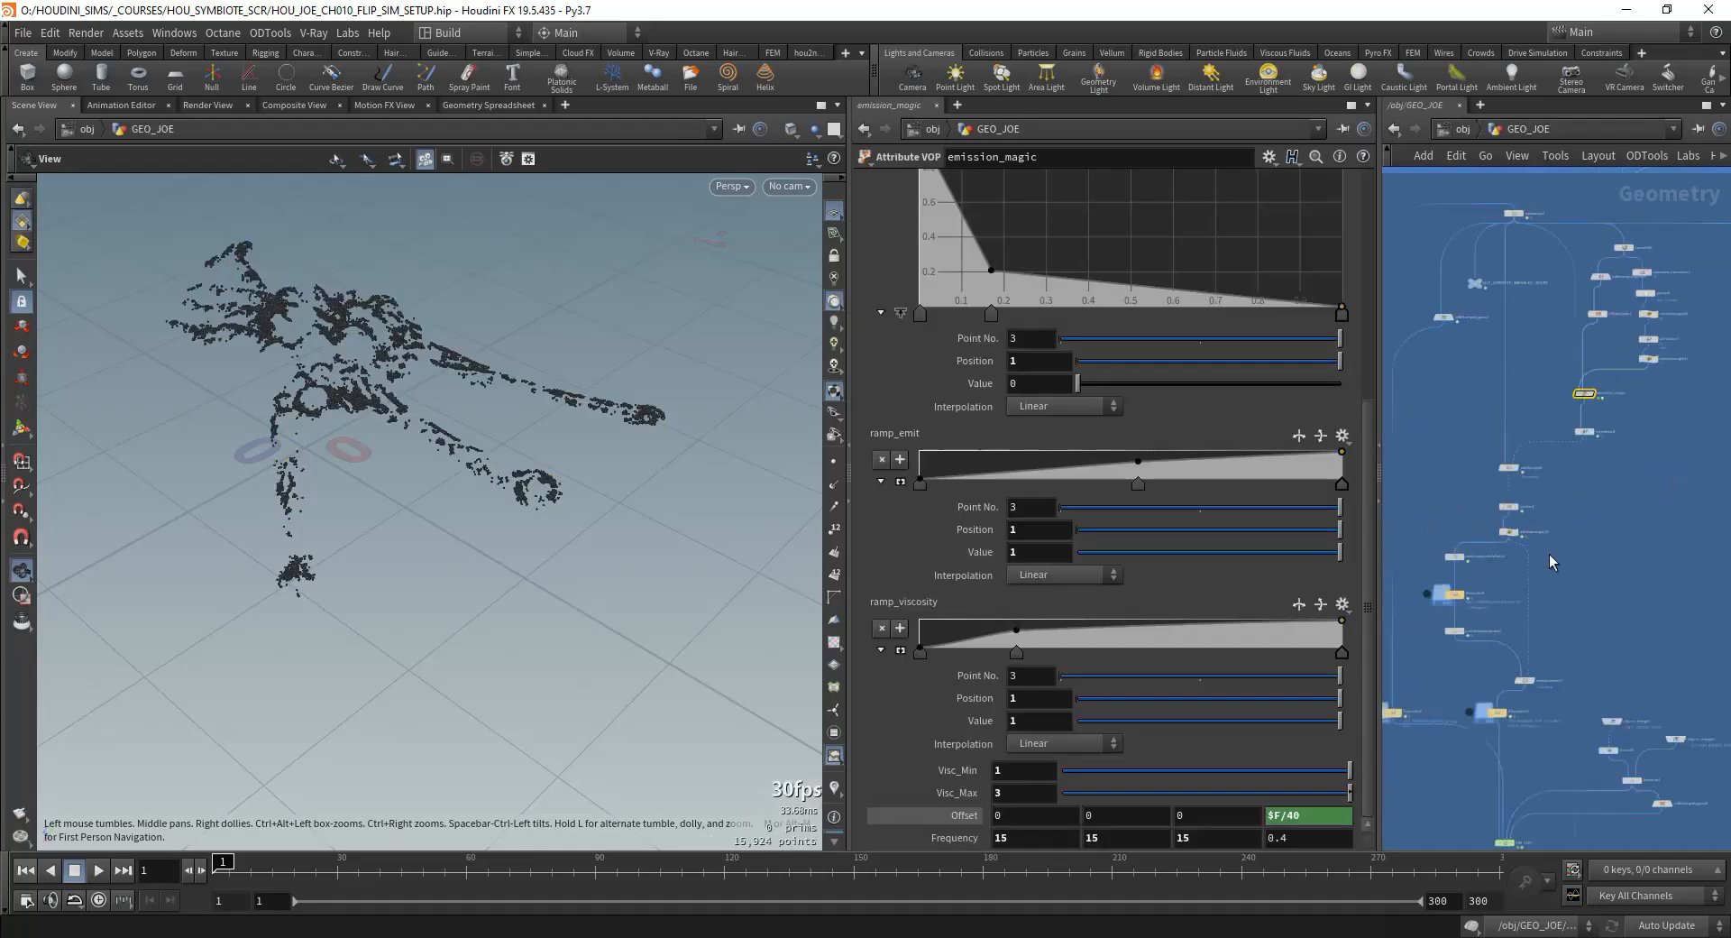
middle_click_drag(1549, 554, 1518, 528)
scroll(1526, 501, "up", 5)
left_click(1617, 485)
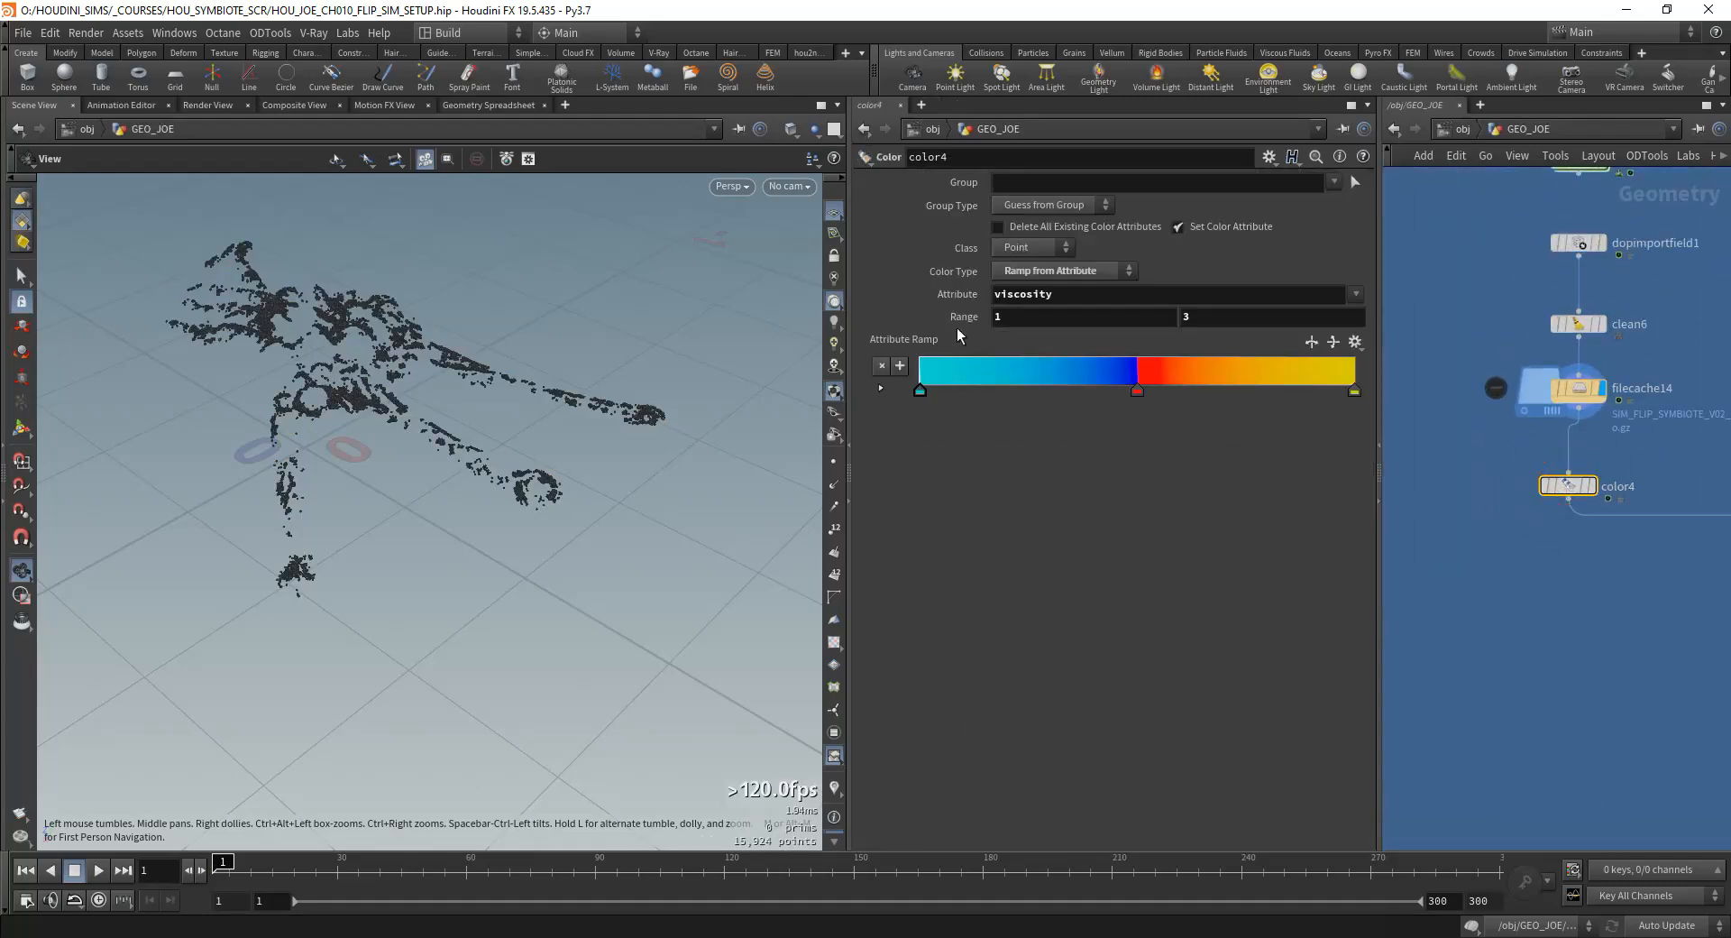
right_click(995, 316)
left_click(1106, 431)
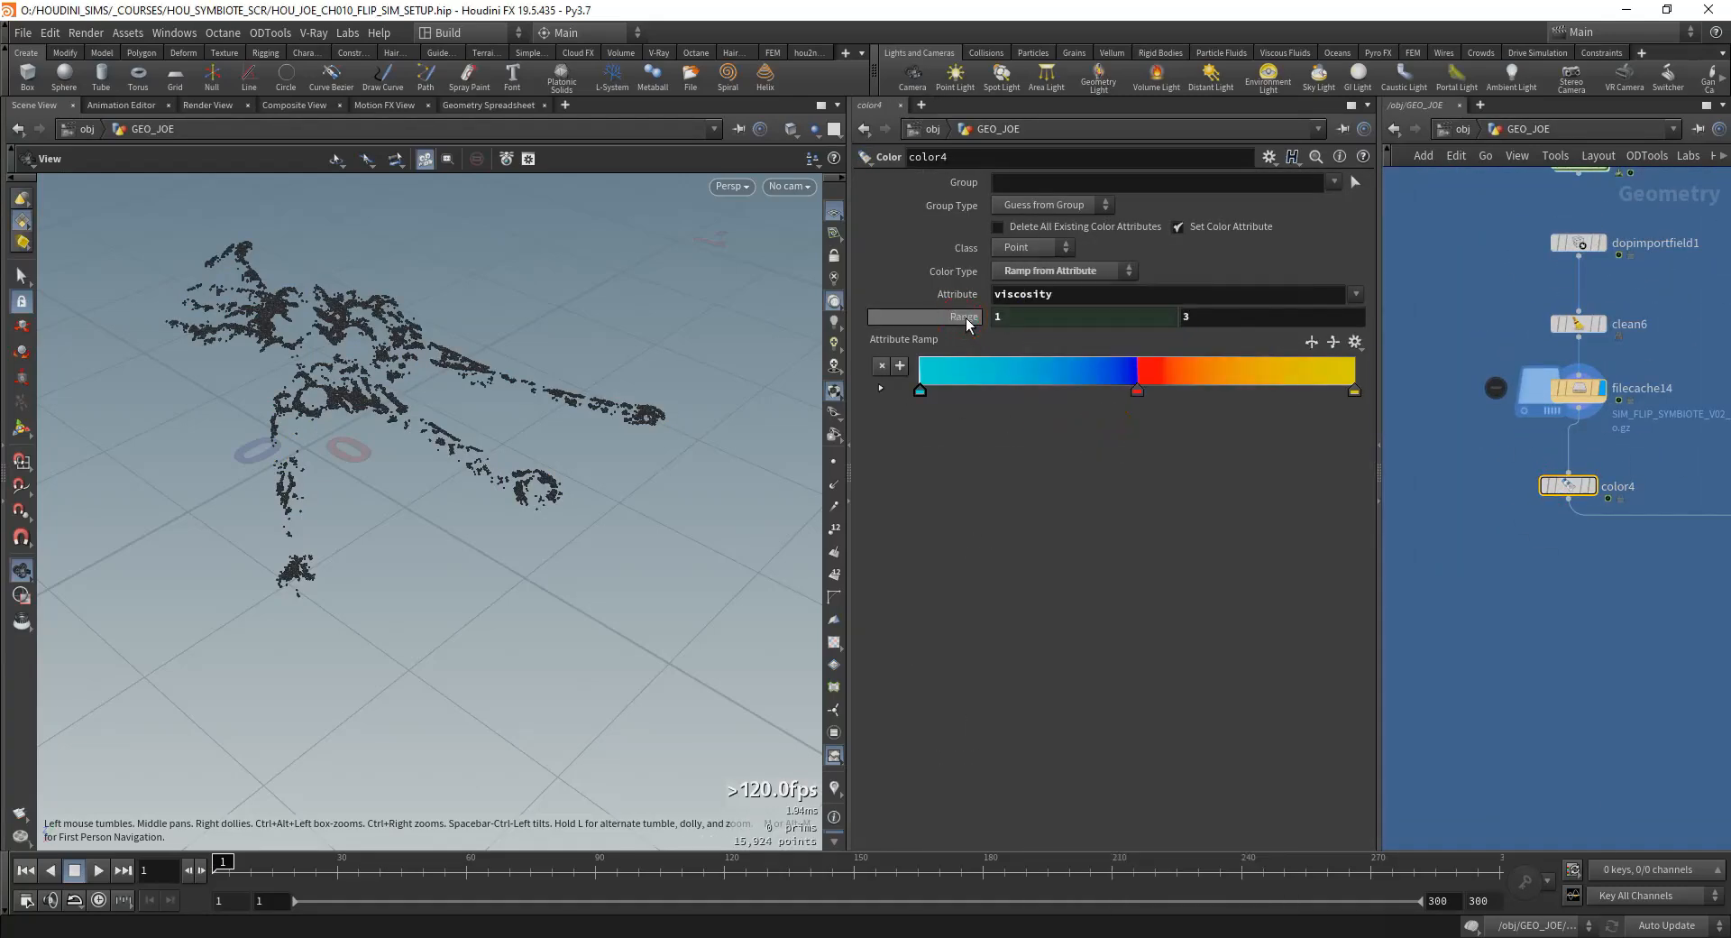
Step: Reference emission_magic's Visc_Max in the upper value of color4's viscosity range
scroll(1491, 565, "down", 5)
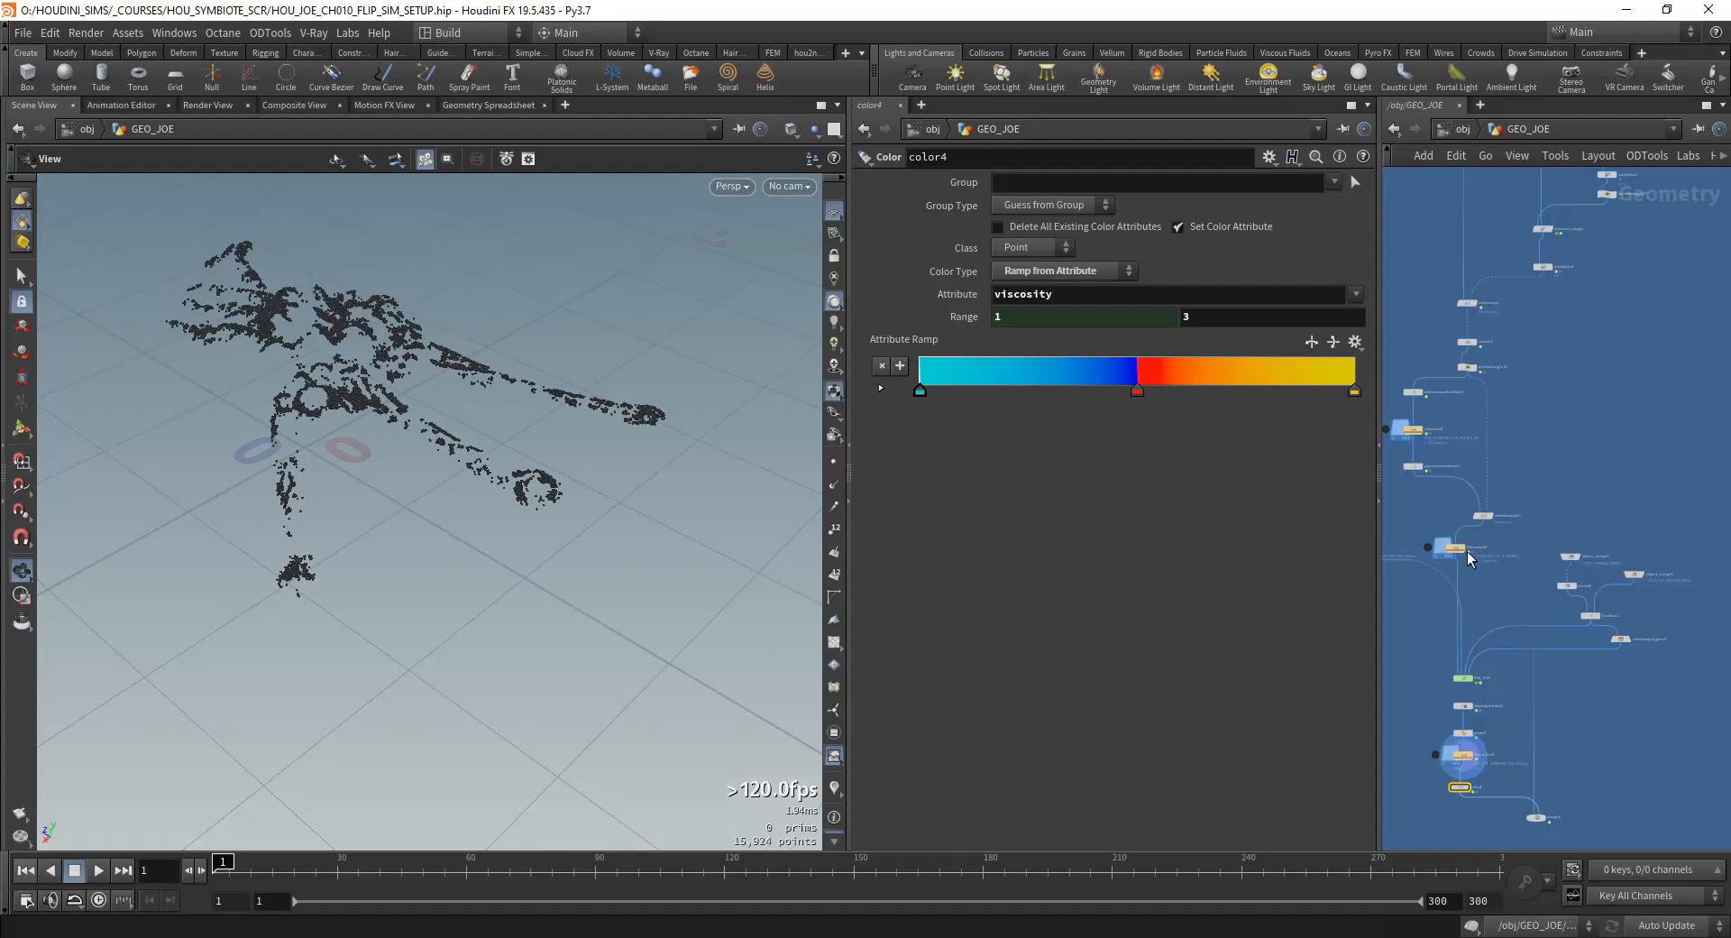
scroll(1470, 558, "up", 4)
left_click_drag(1482, 440, 1476, 436)
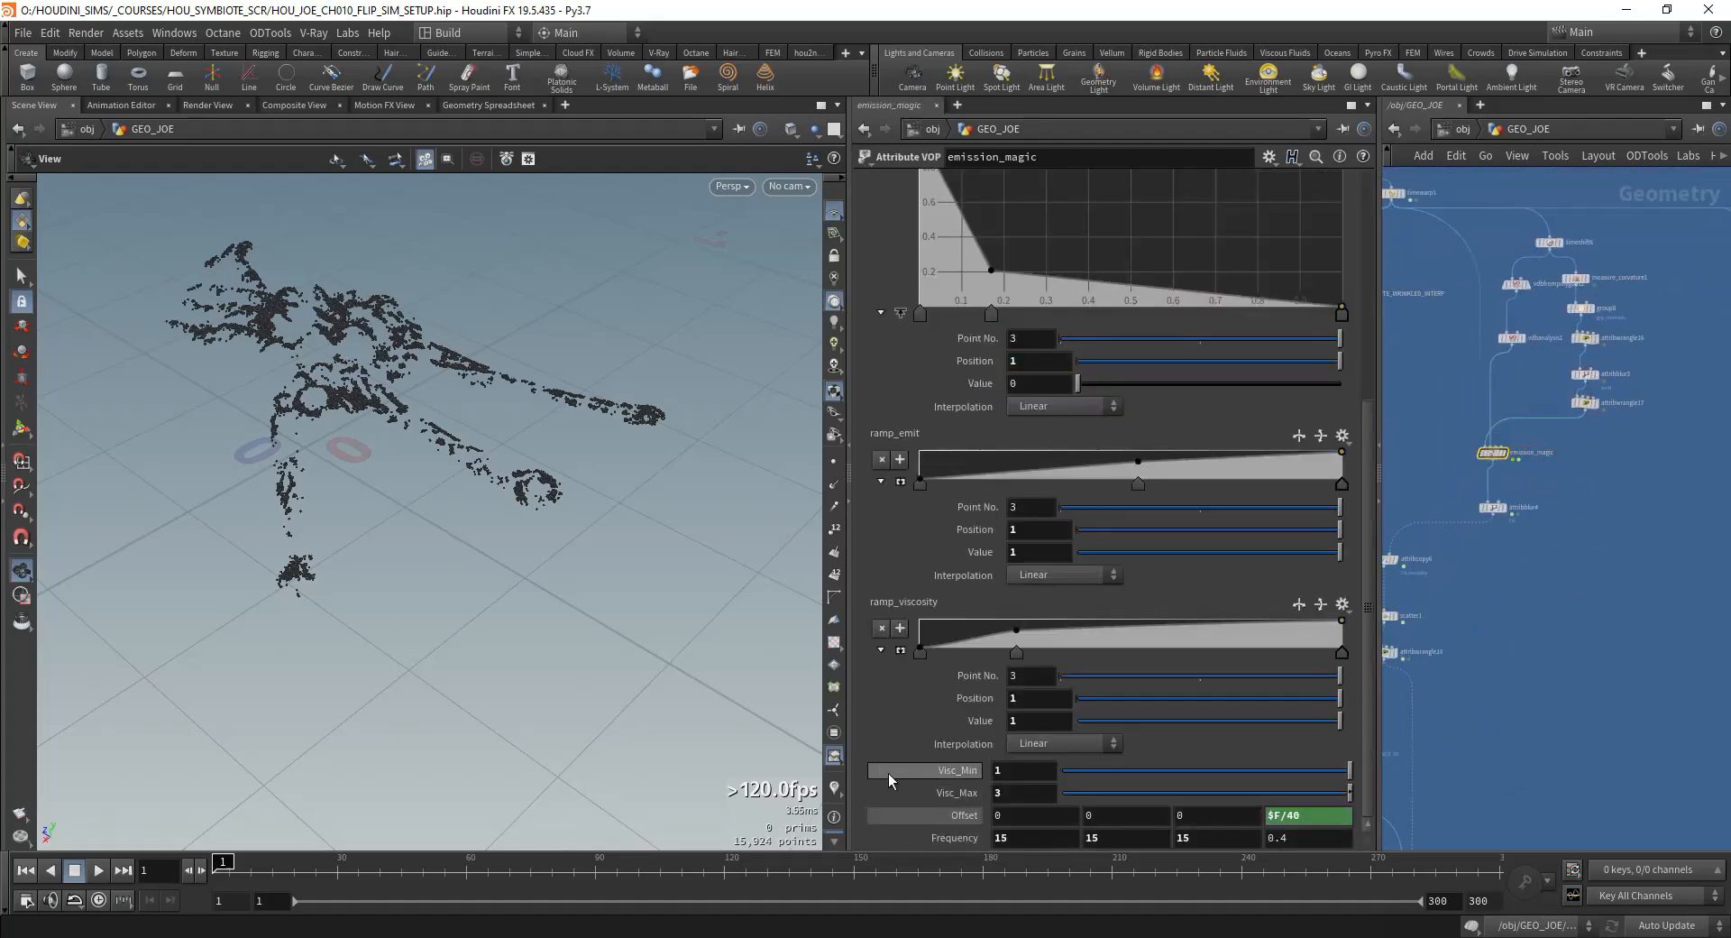
right_click(952, 810)
left_click(1012, 378)
middle_click_drag(1489, 698, 1560, 478)
scroll(1561, 477, "up", 5)
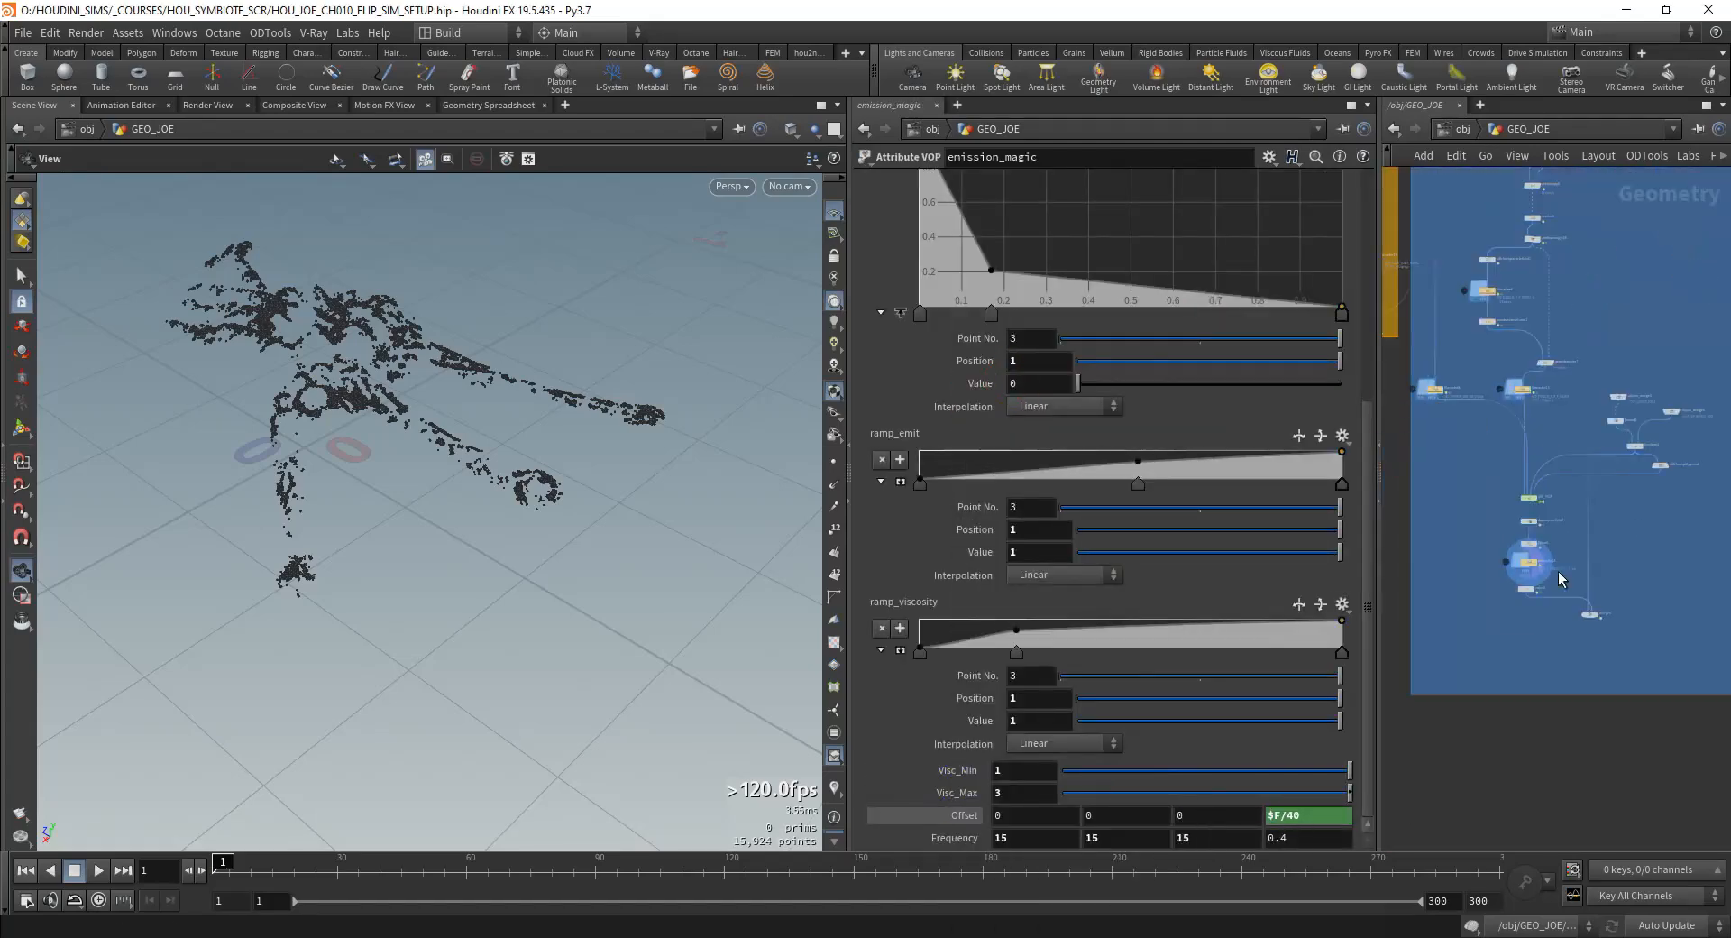
left_click(1545, 395)
left_click(1520, 574)
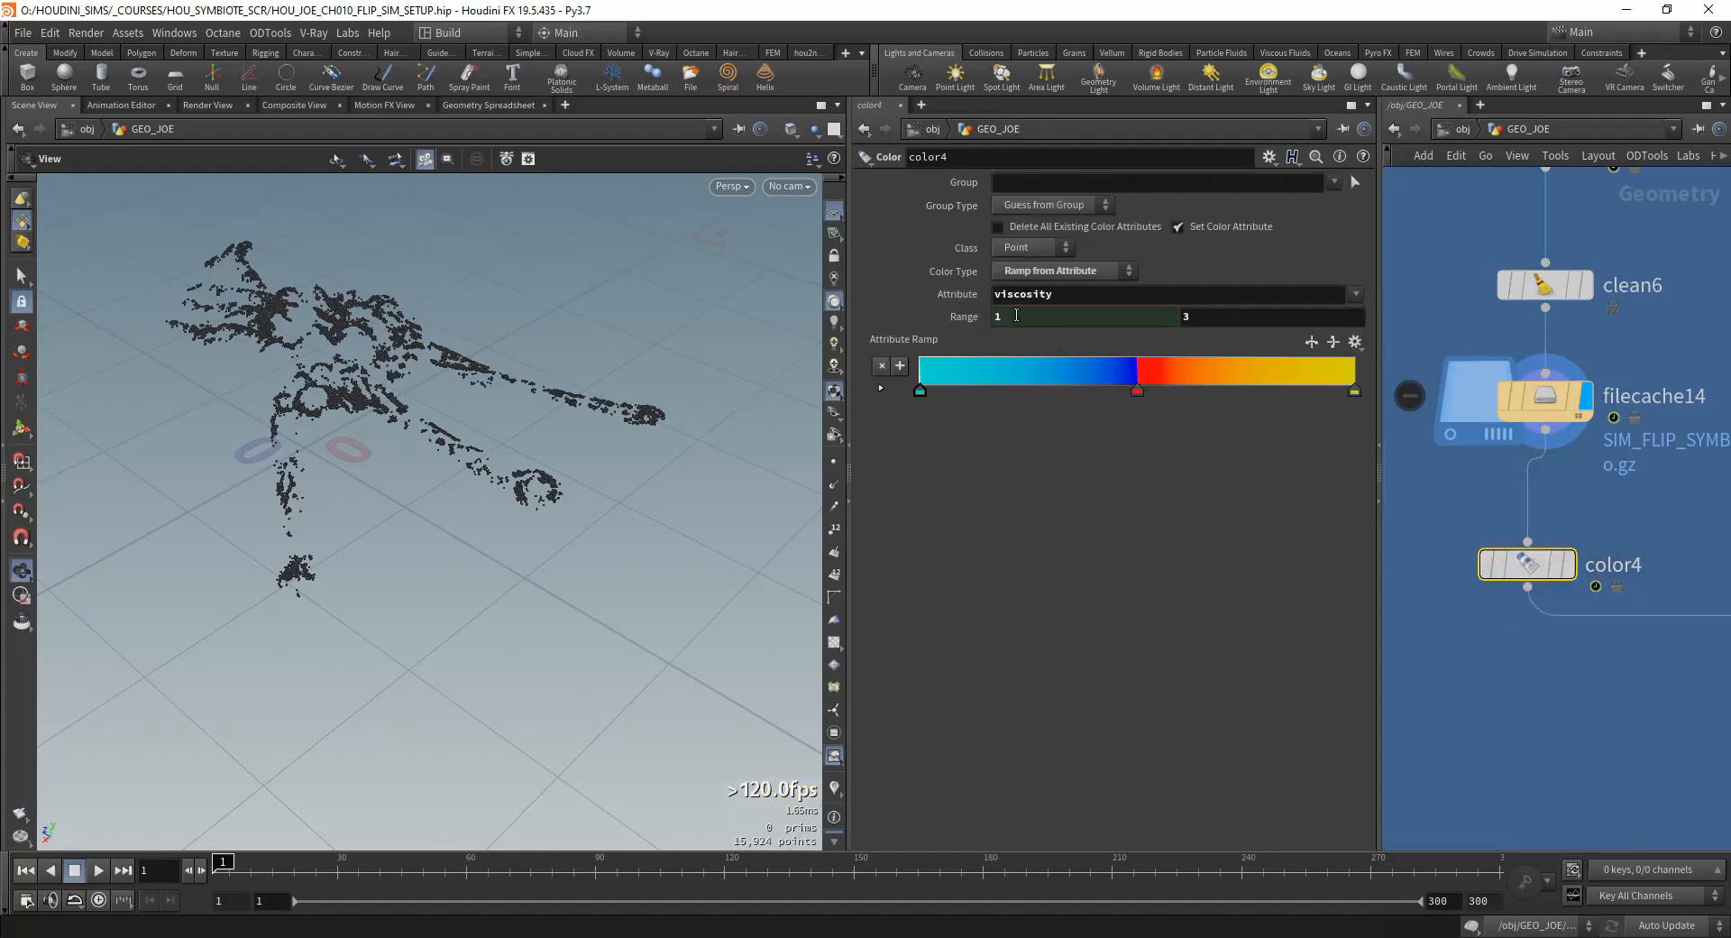
right_click(1208, 320)
left_click(1263, 448)
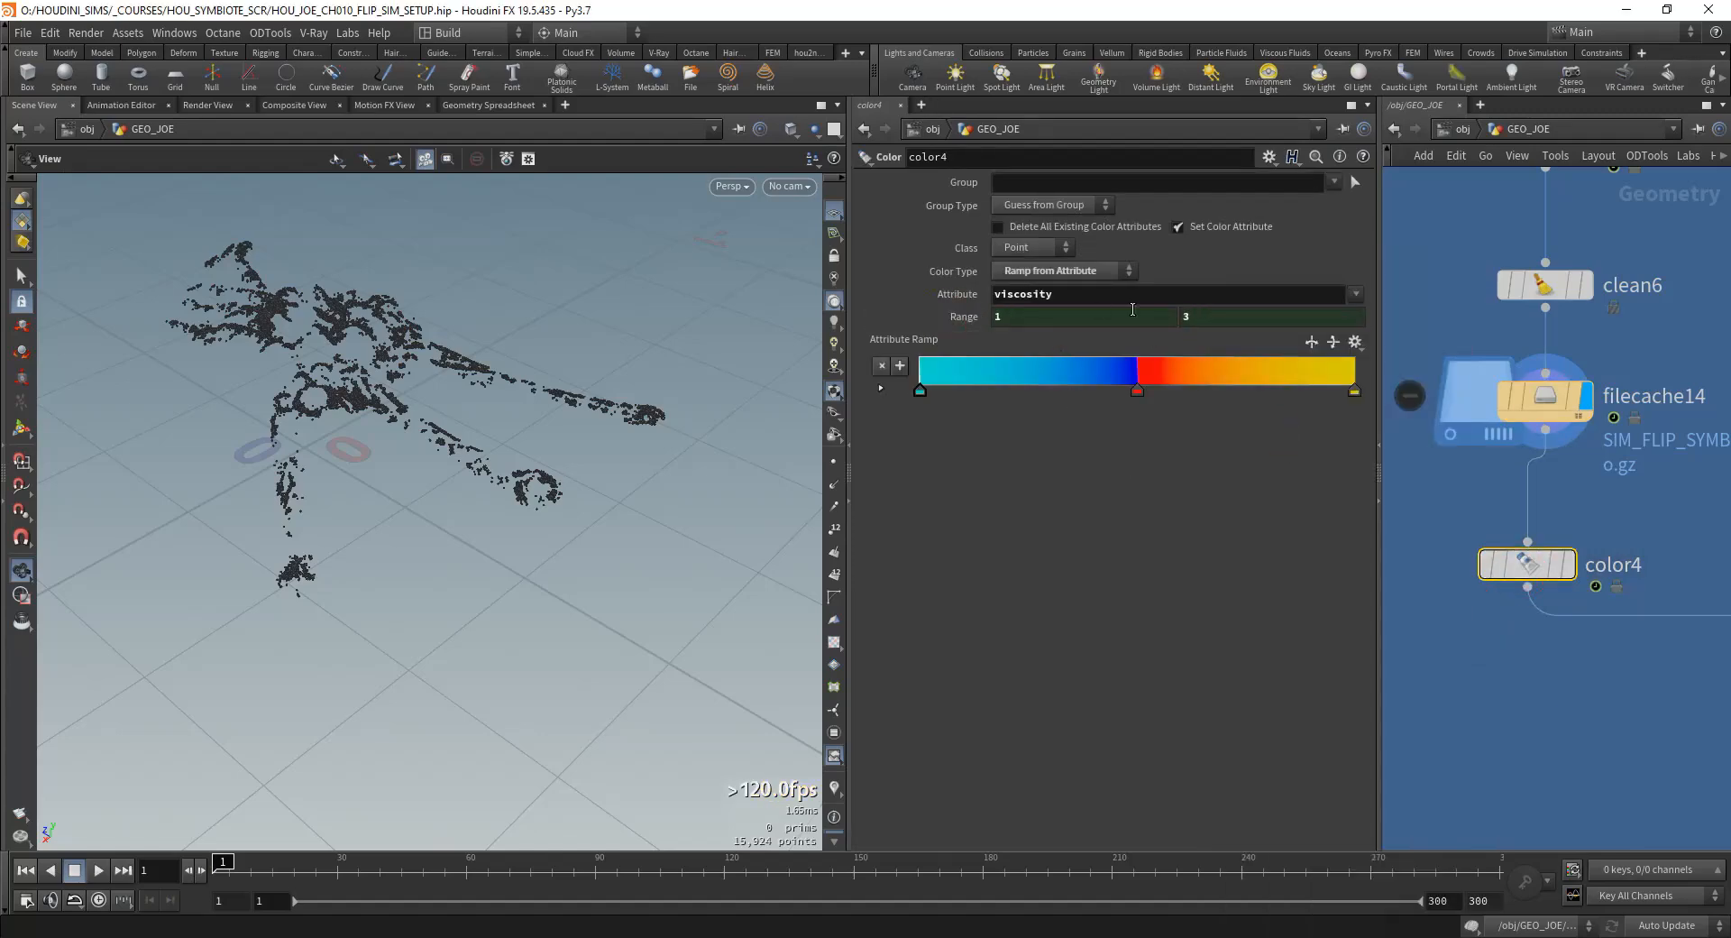
Step: Display color4 and examine the viscosity colors on the simulated particles up close
left_click(1594, 570)
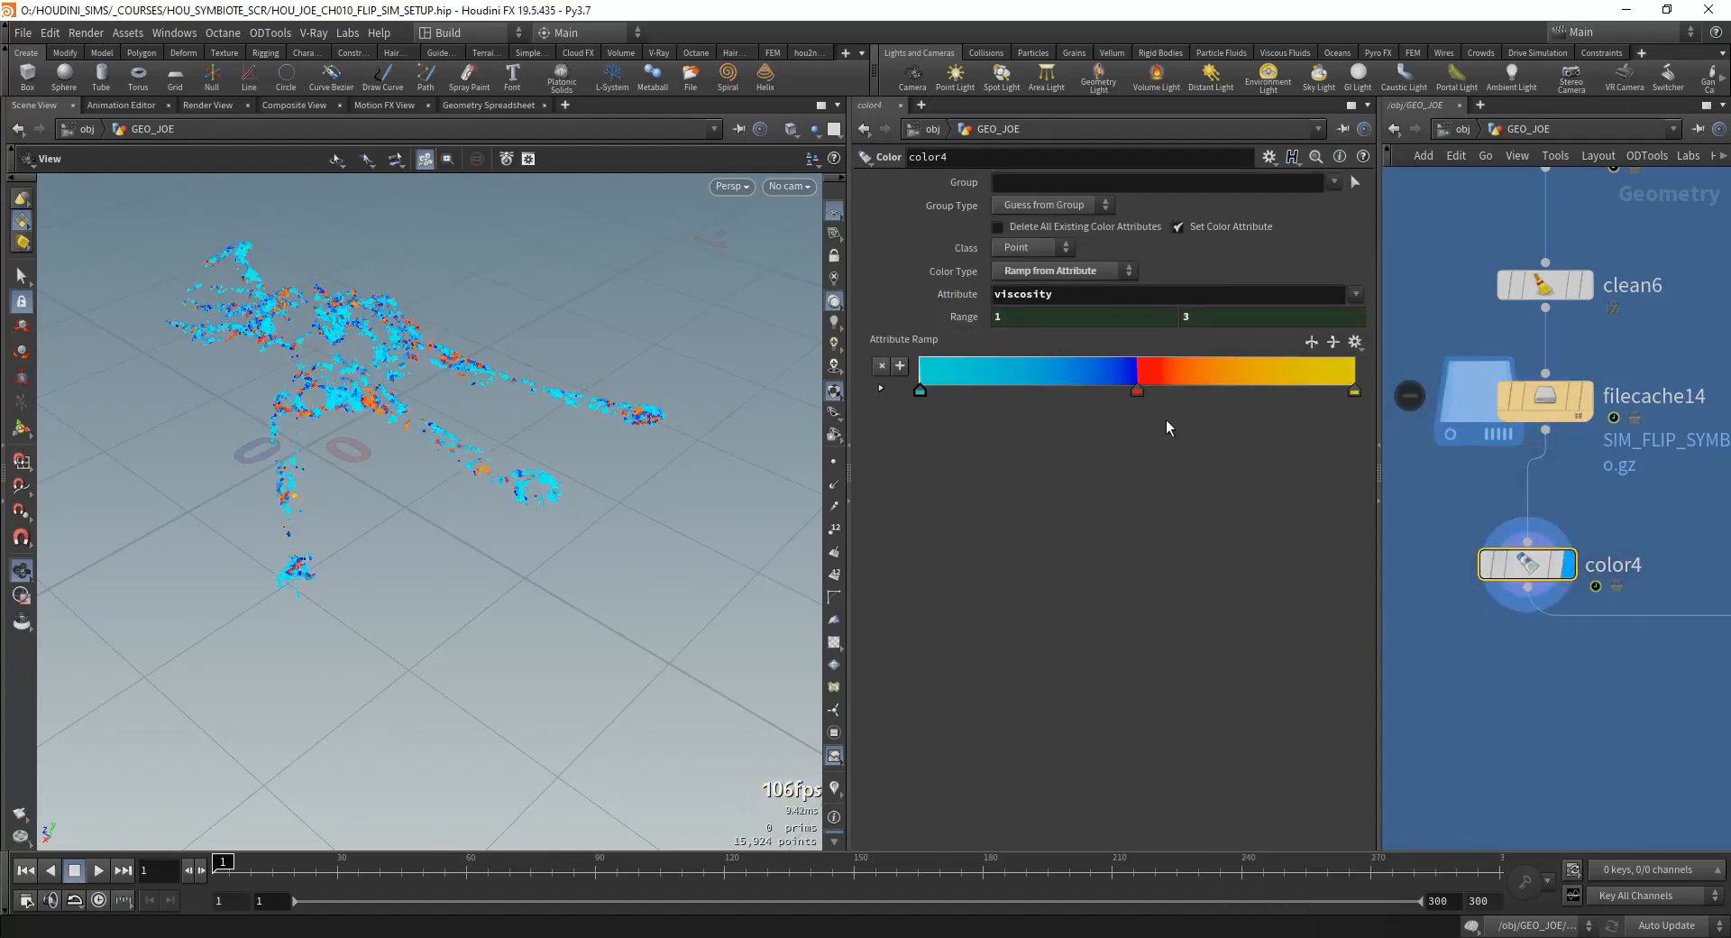
scroll(433, 424, "up", 5)
middle_click_drag(447, 445, 458, 482)
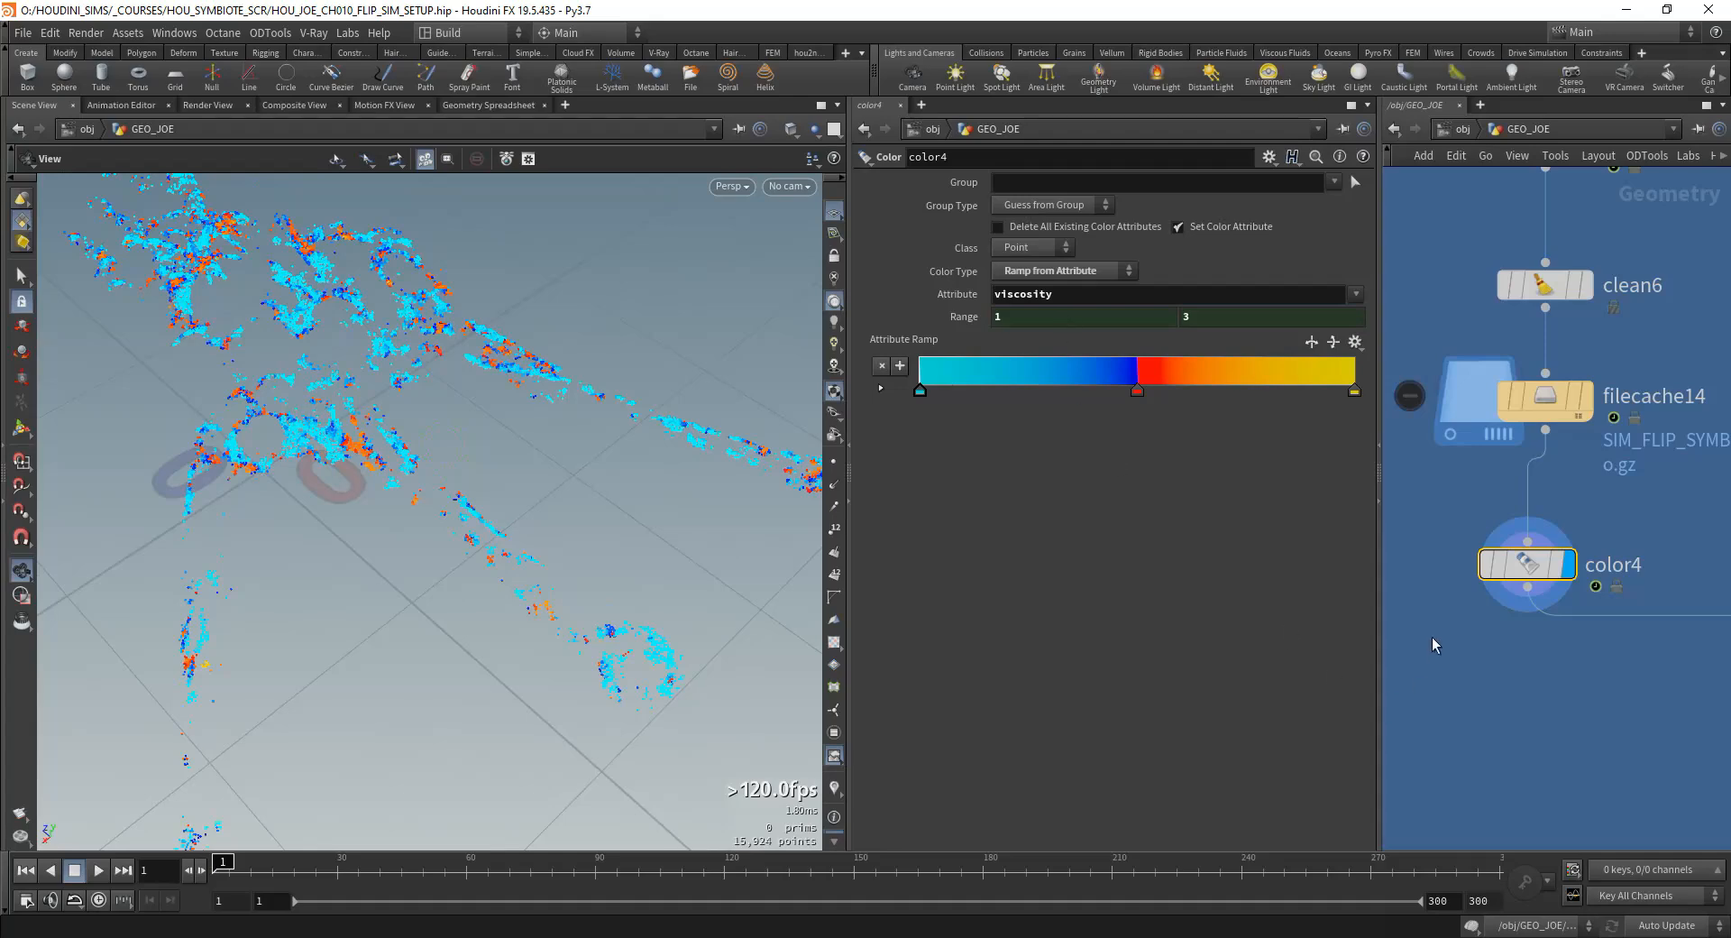
Step: Move color4 aside below filecache14 and duplicate it as a second color node branching from filecache14
scroll(1533, 643, "down", 3)
middle_click_drag(1556, 644, 1468, 548)
left_click_drag(1438, 499, 1452, 498)
scroll(1513, 565, "down", 2)
middle_click_drag(1453, 560, 1521, 568)
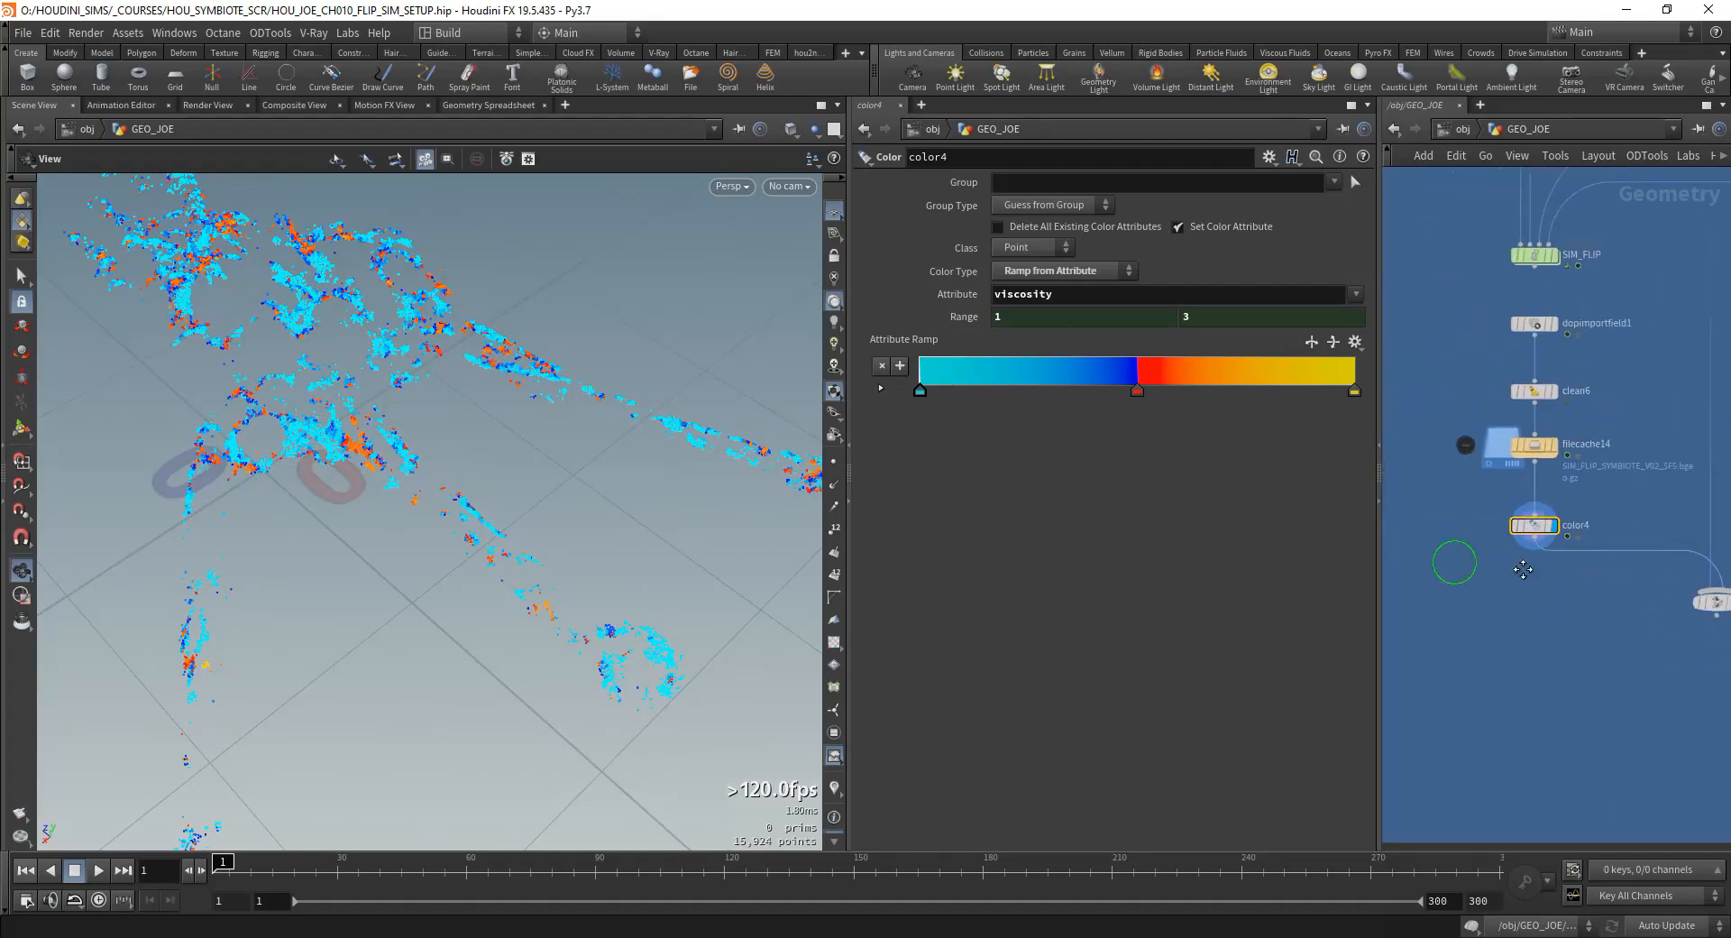
scroll(1521, 567, "up", 1)
left_click_drag(1545, 514, 1445, 530)
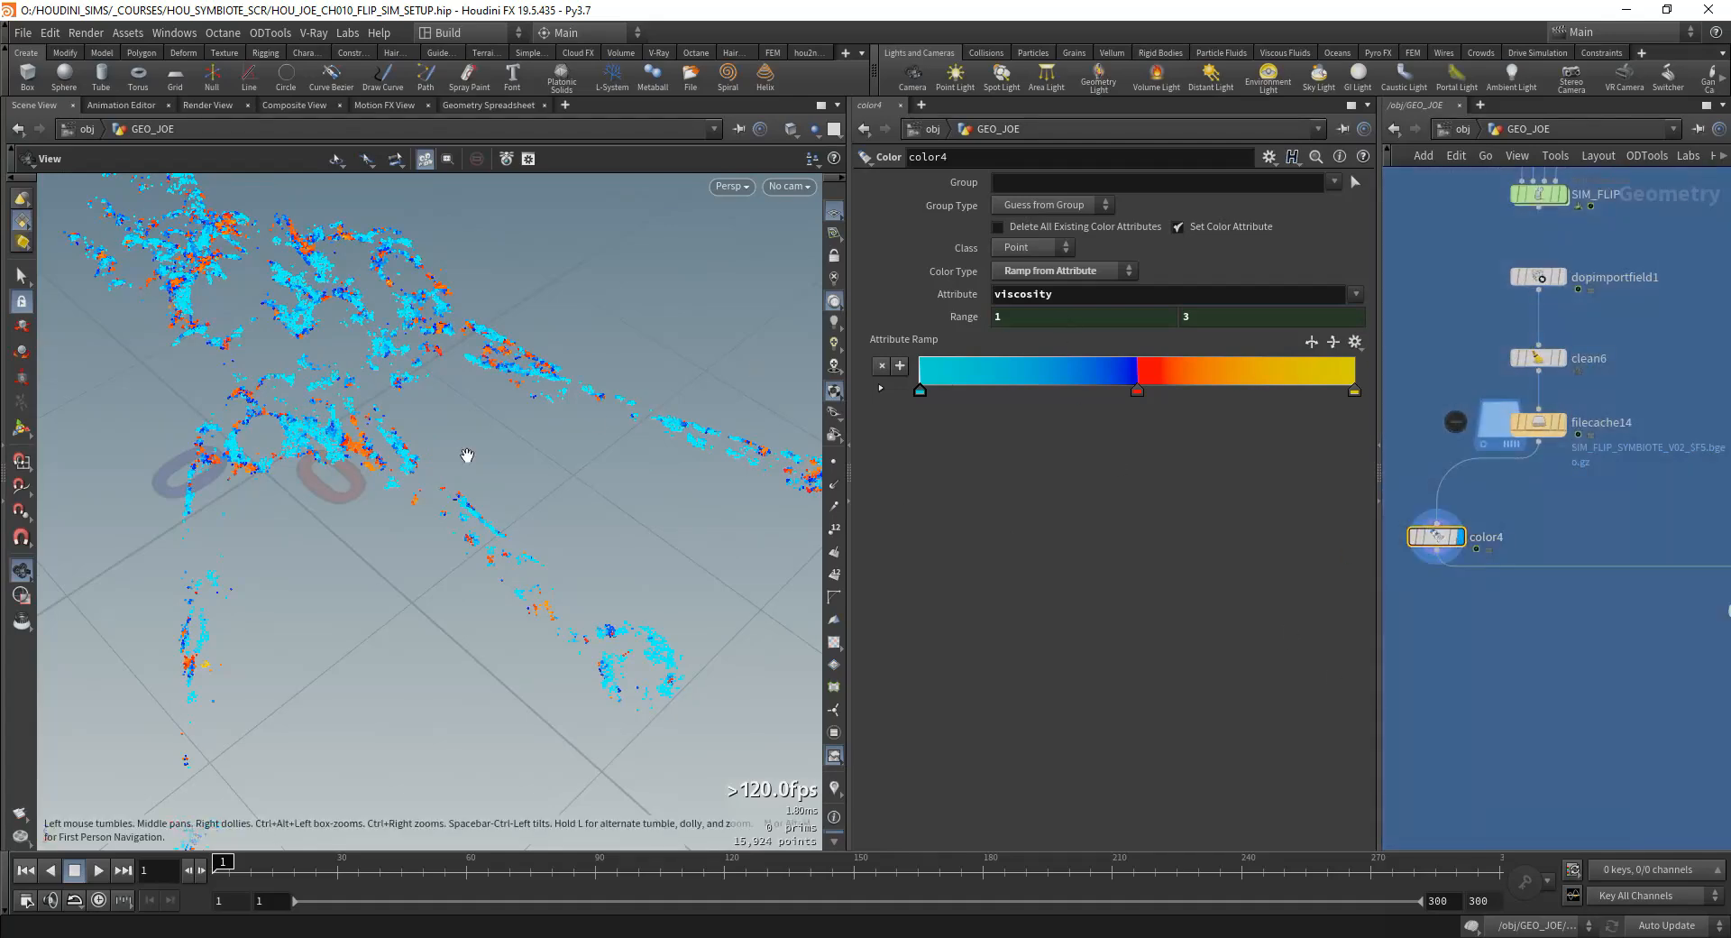
left_click_drag(464, 456, 488, 301)
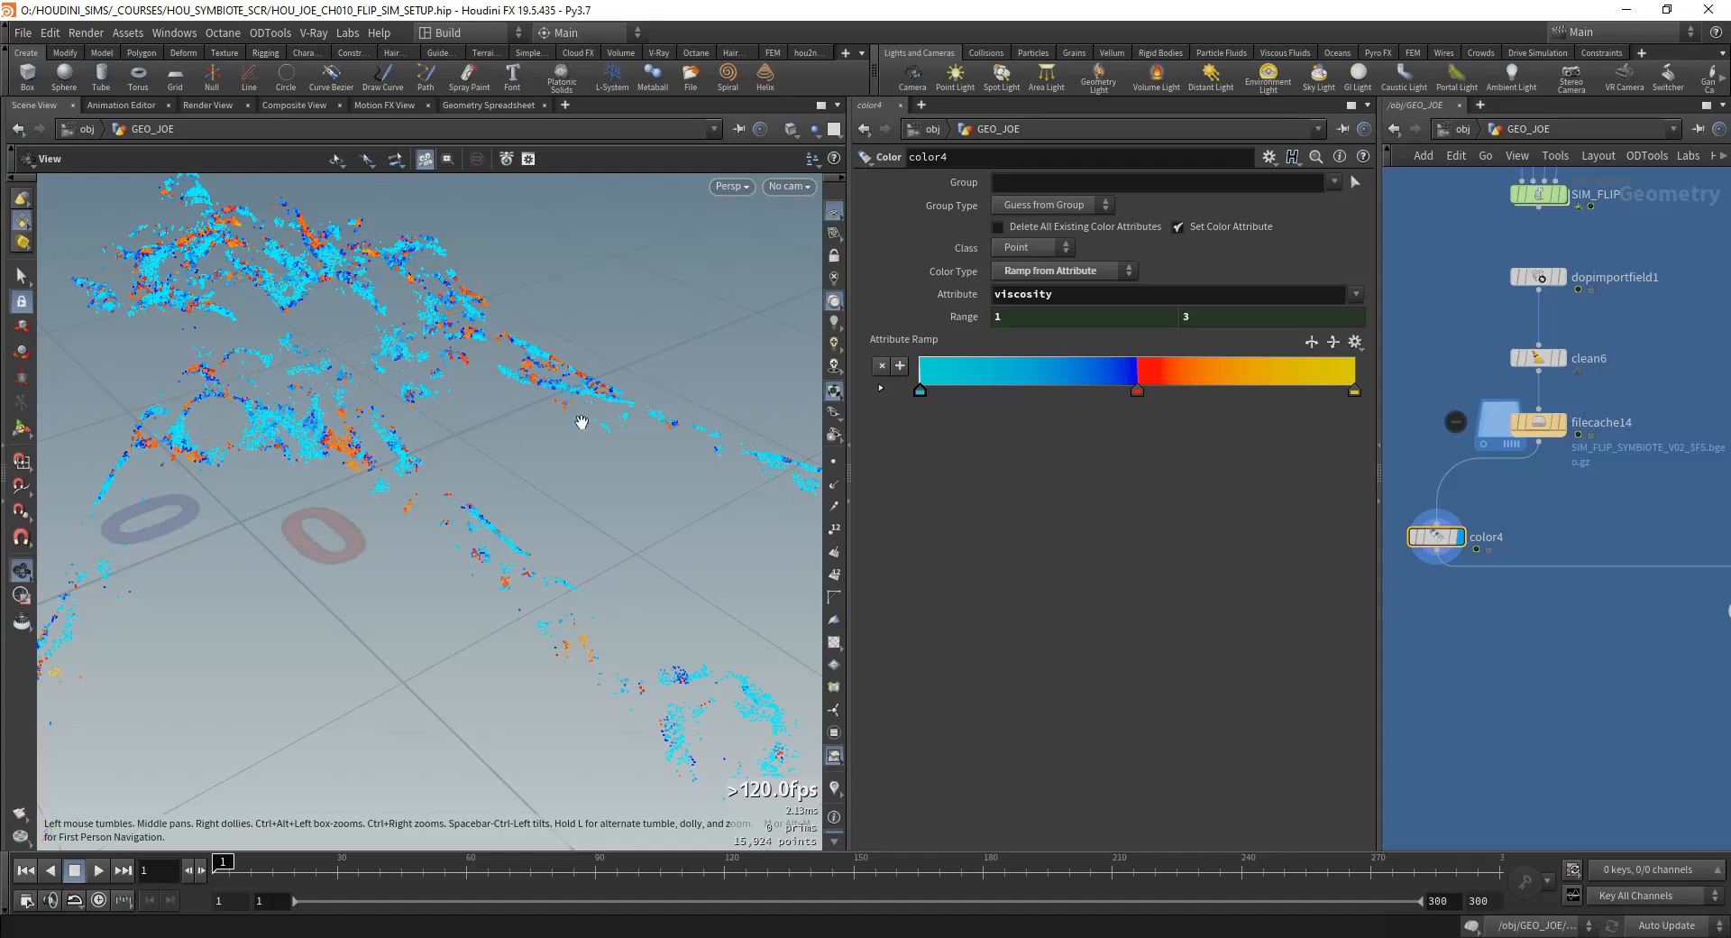
left_click_drag(1436, 537, 1567, 536, "alt")
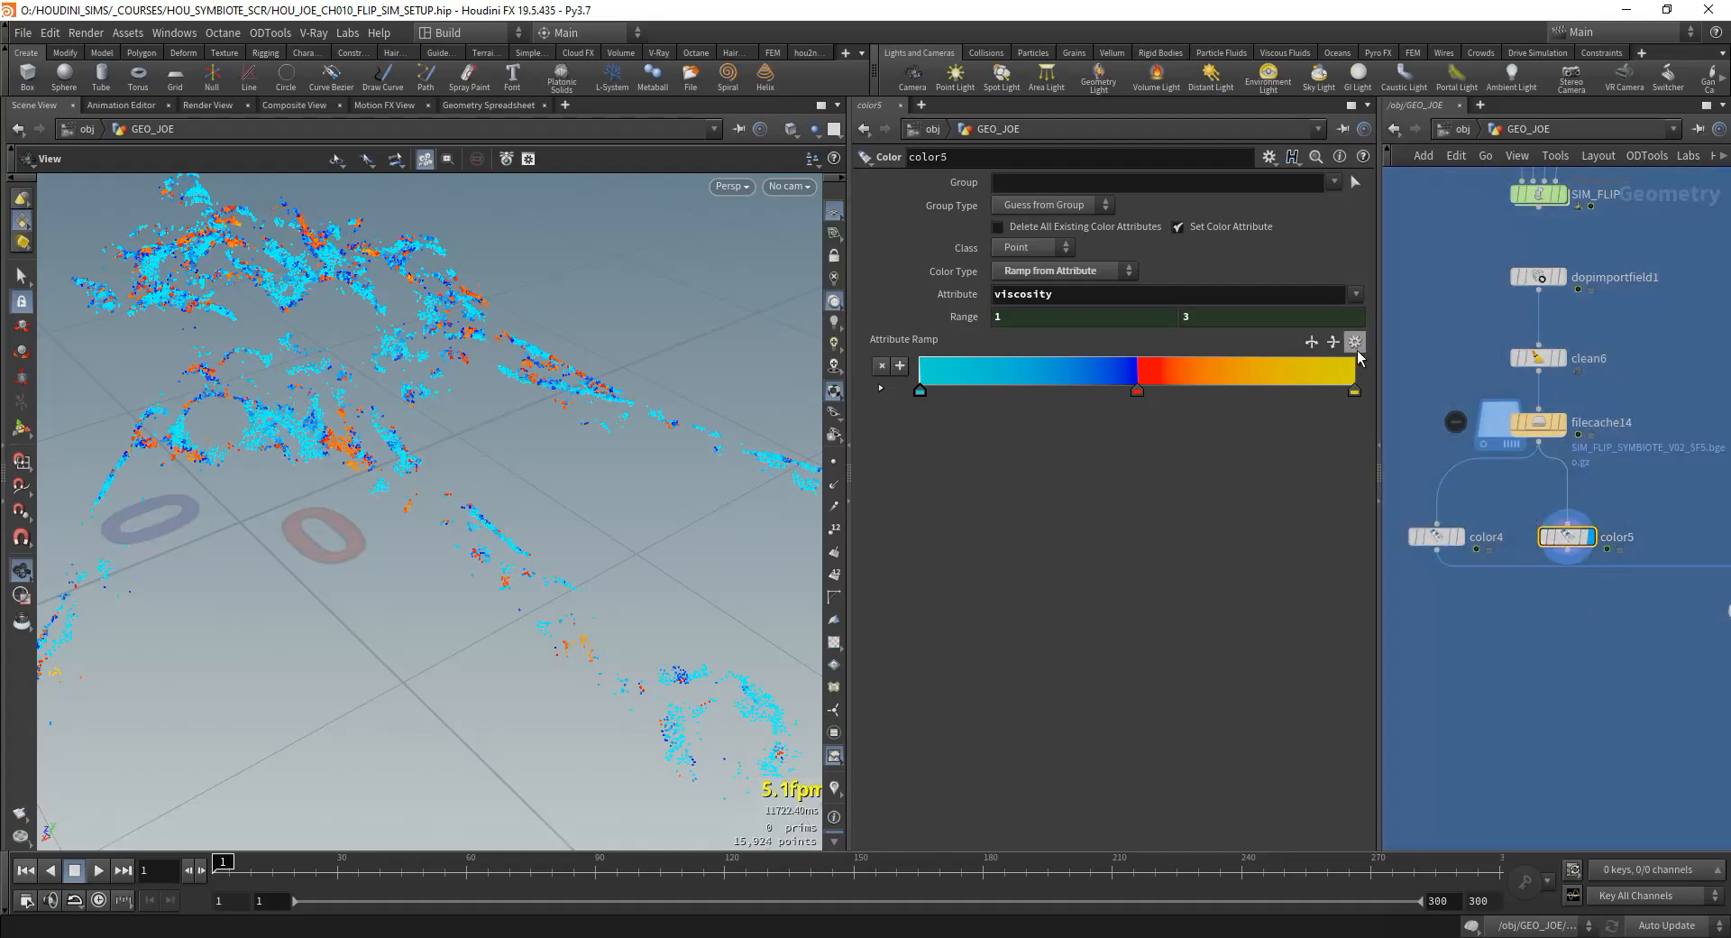
Step: Set the duplicated color node's attribute ramp to a black-to-white gradient and move merge6 lower in the network
left_click(1355, 343)
left_click(1405, 416)
left_click_drag(541, 469, 541, 379)
scroll(1655, 613, "down", 2)
middle_click_drag(1654, 613, 1530, 555)
left_click_drag(1599, 554, 1592, 623)
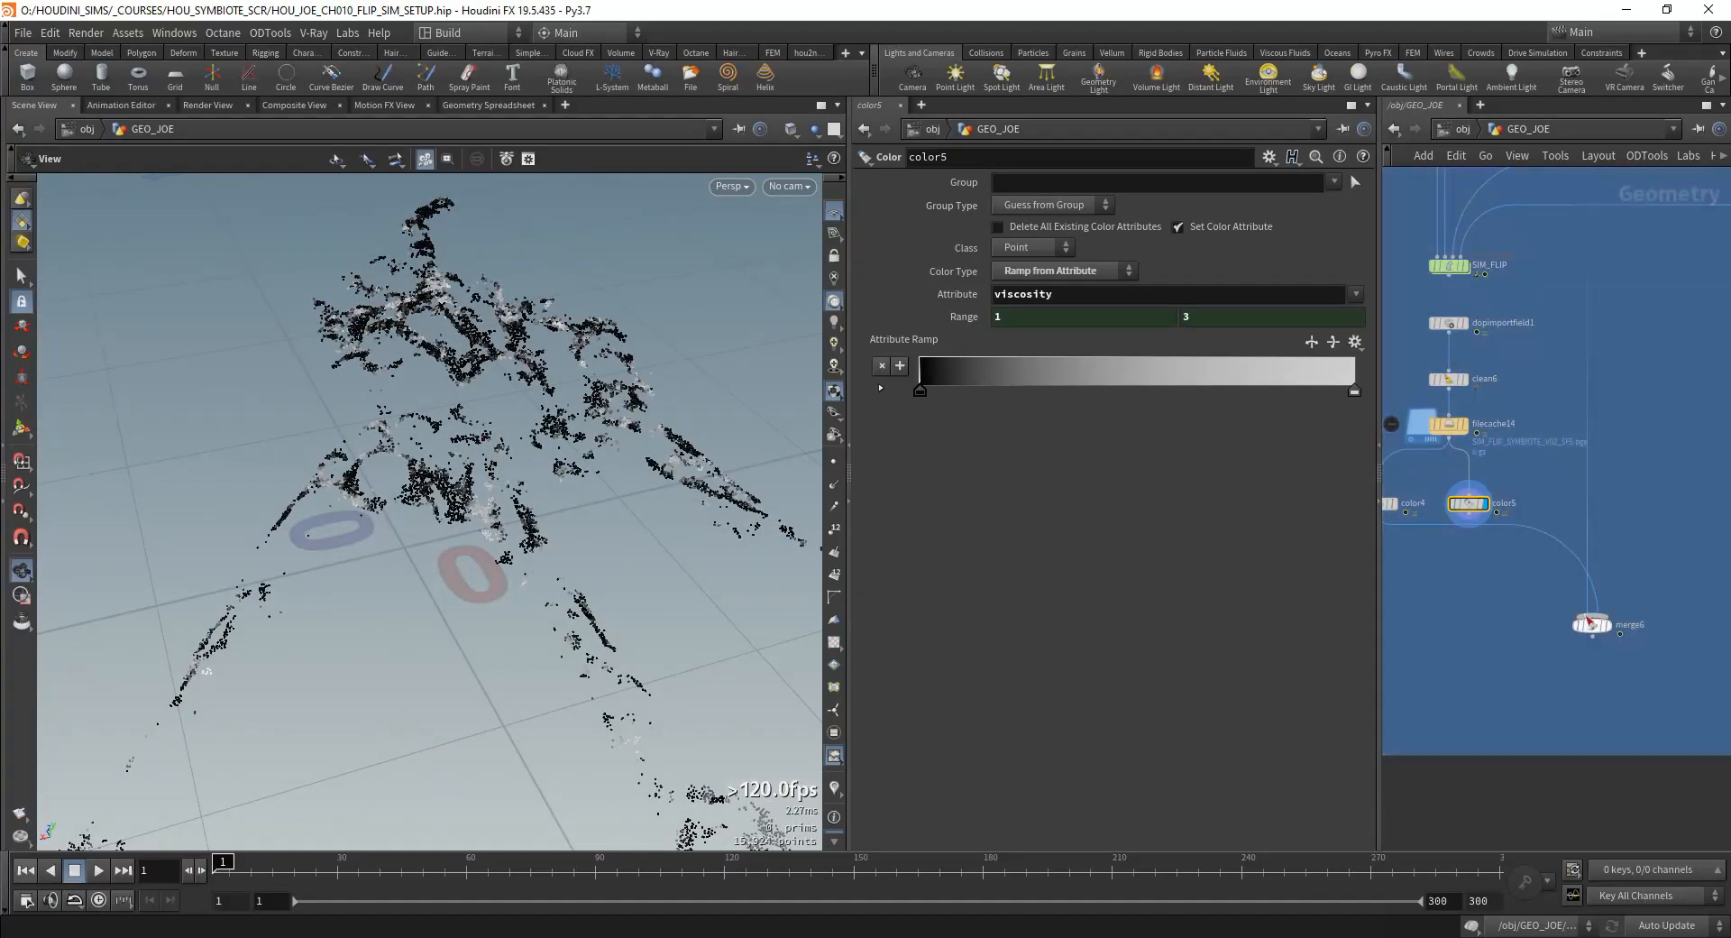
Step: Add a Particle Fluid Surface node below the black-to-white color node
scroll(1492, 588, "up", 3)
scroll(1493, 586, "down", 1)
middle_click_drag(1465, 571, 1498, 584)
key("Tab")
type("P")
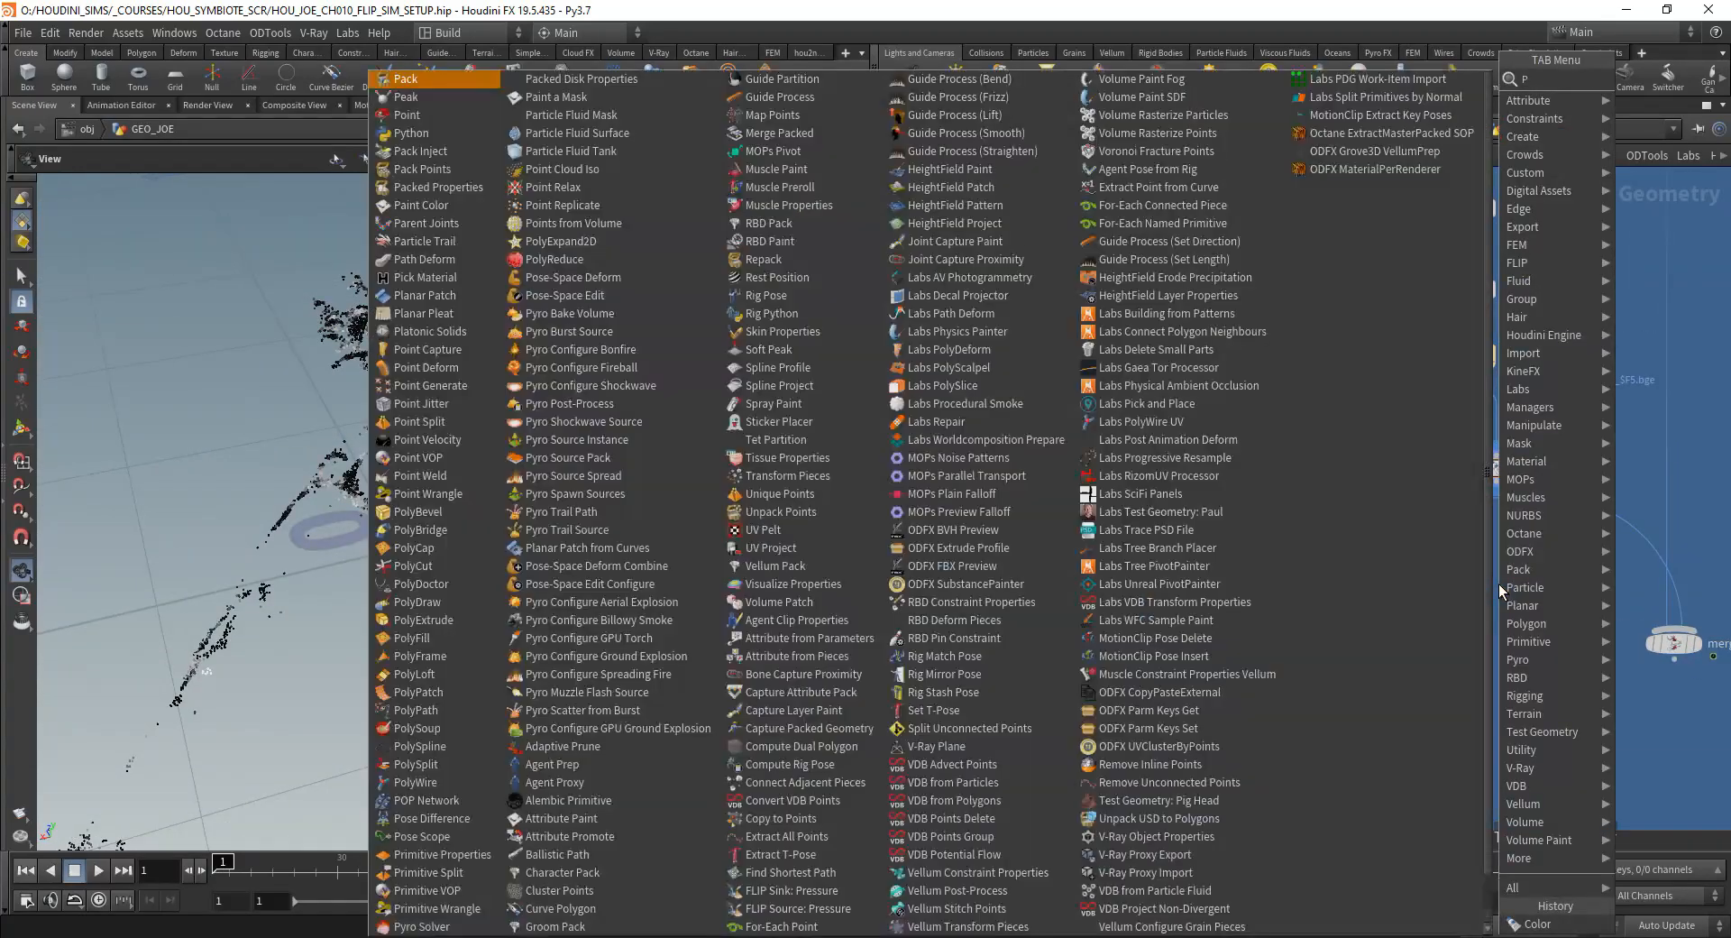
type("ARTICLE FL")
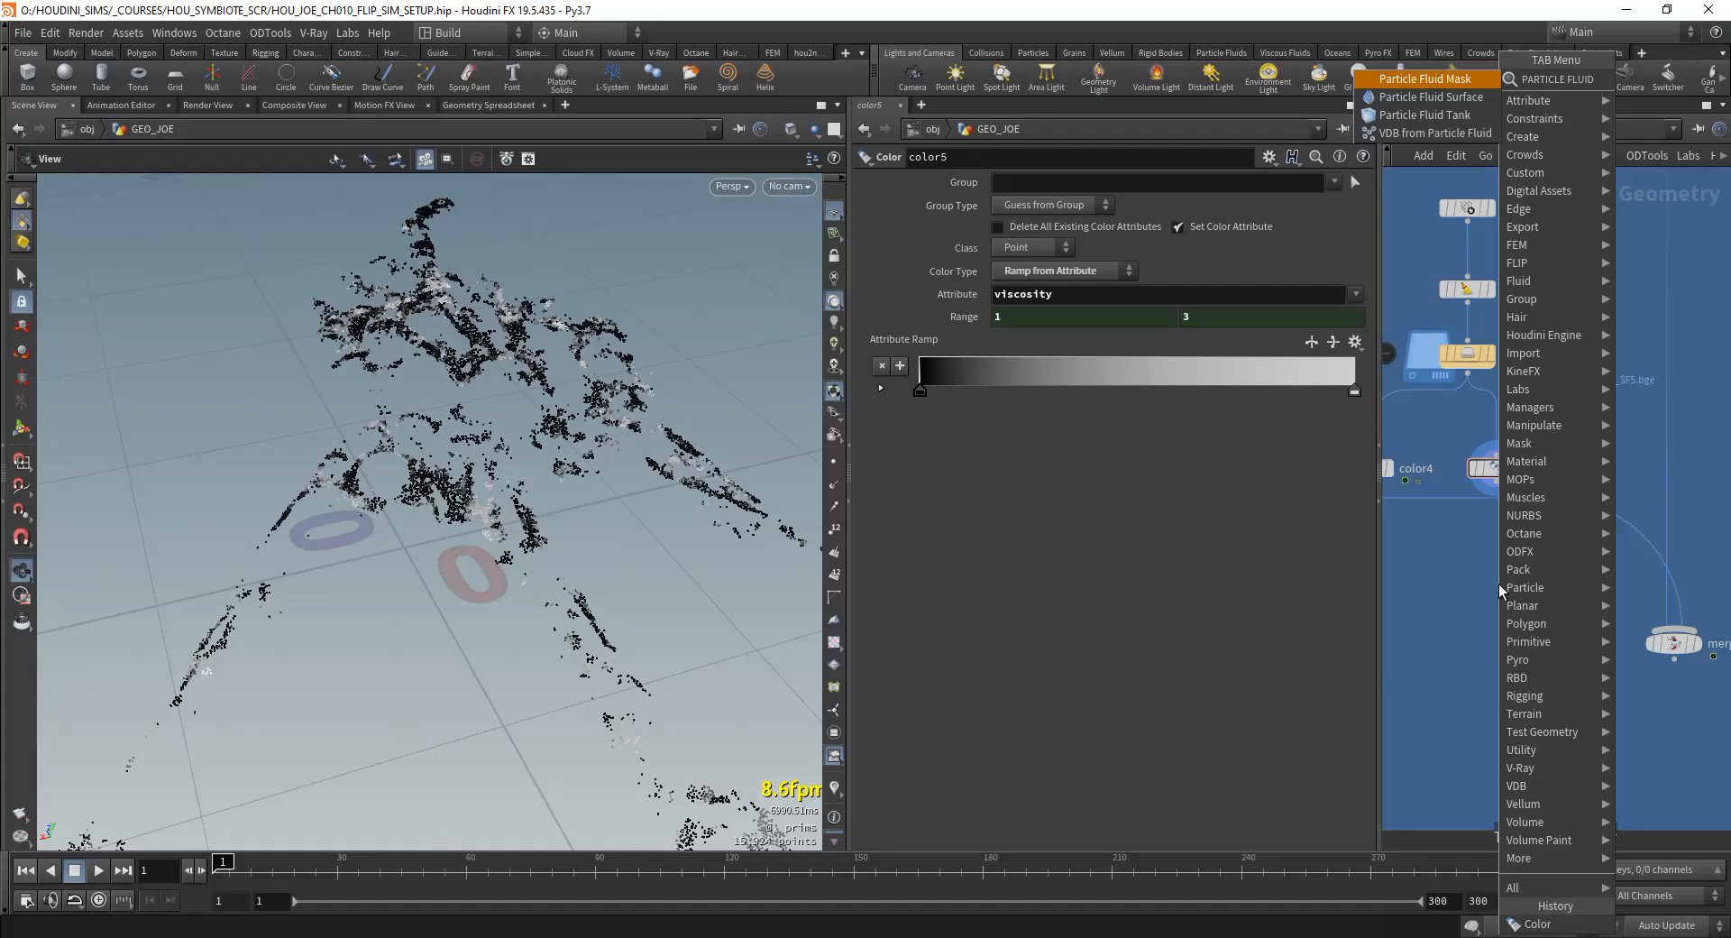
type("UID")
key("Down")
key("Return")
left_click(1494, 583)
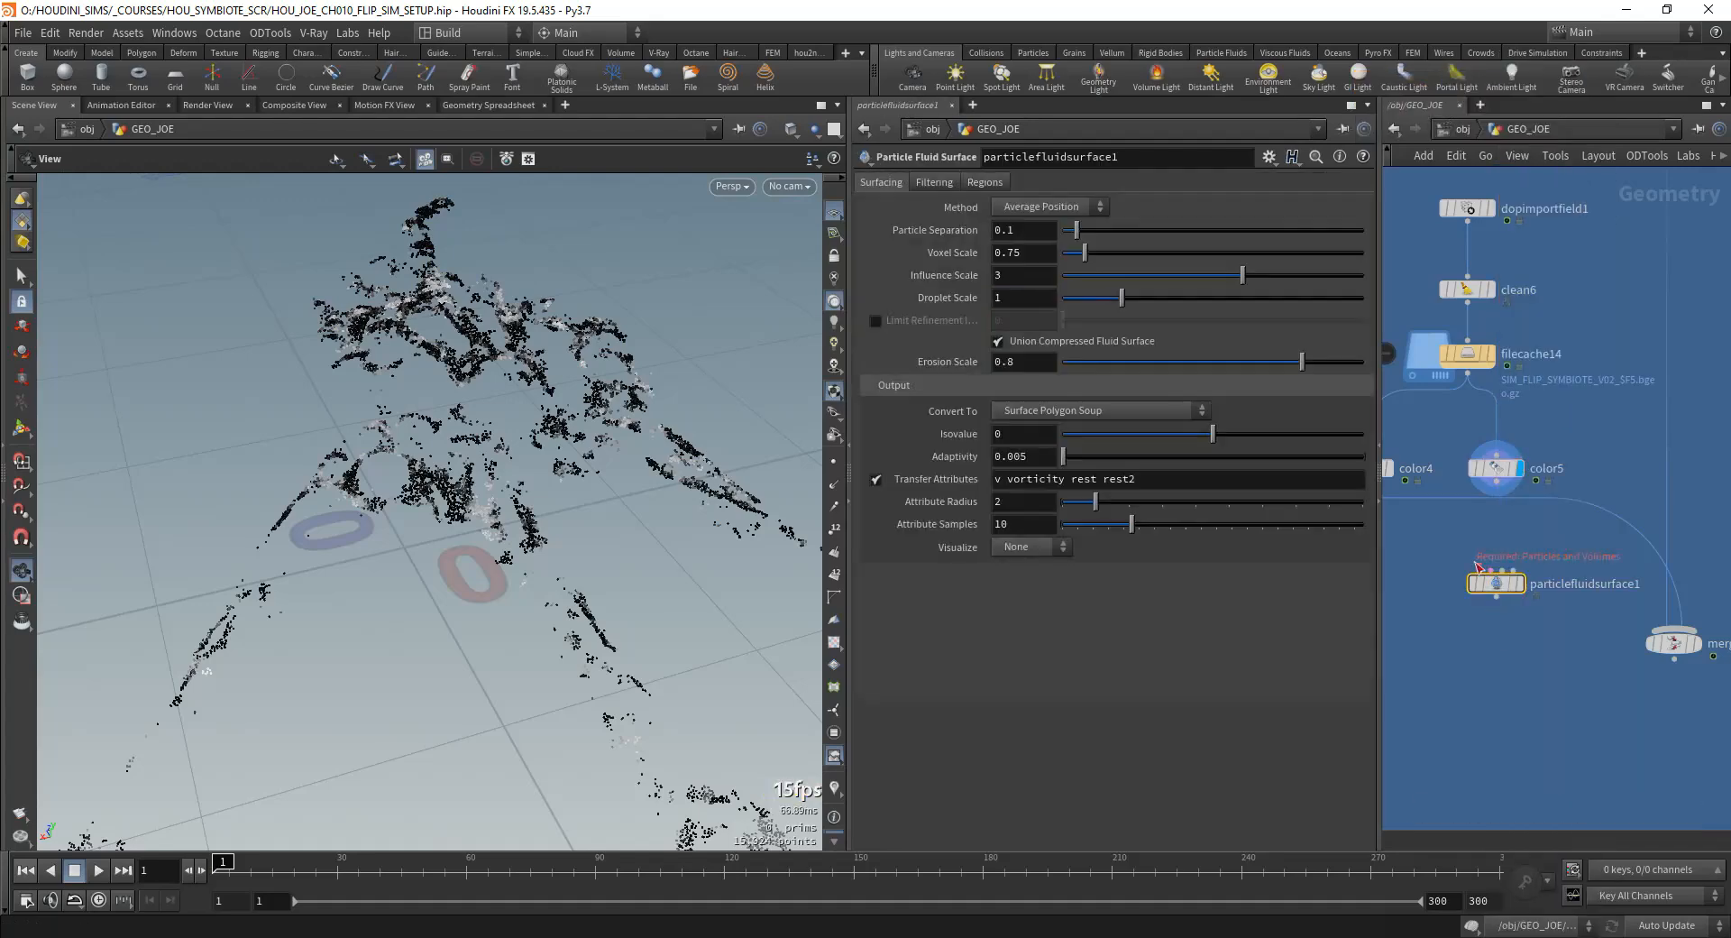
Step: Connect color5 to the Particle Fluid Surface node, tidy the two nodes' placement, and display the fluid surface mesh
left_click_drag(1502, 587, 1510, 629)
left_click_drag(1497, 470, 1476, 470)
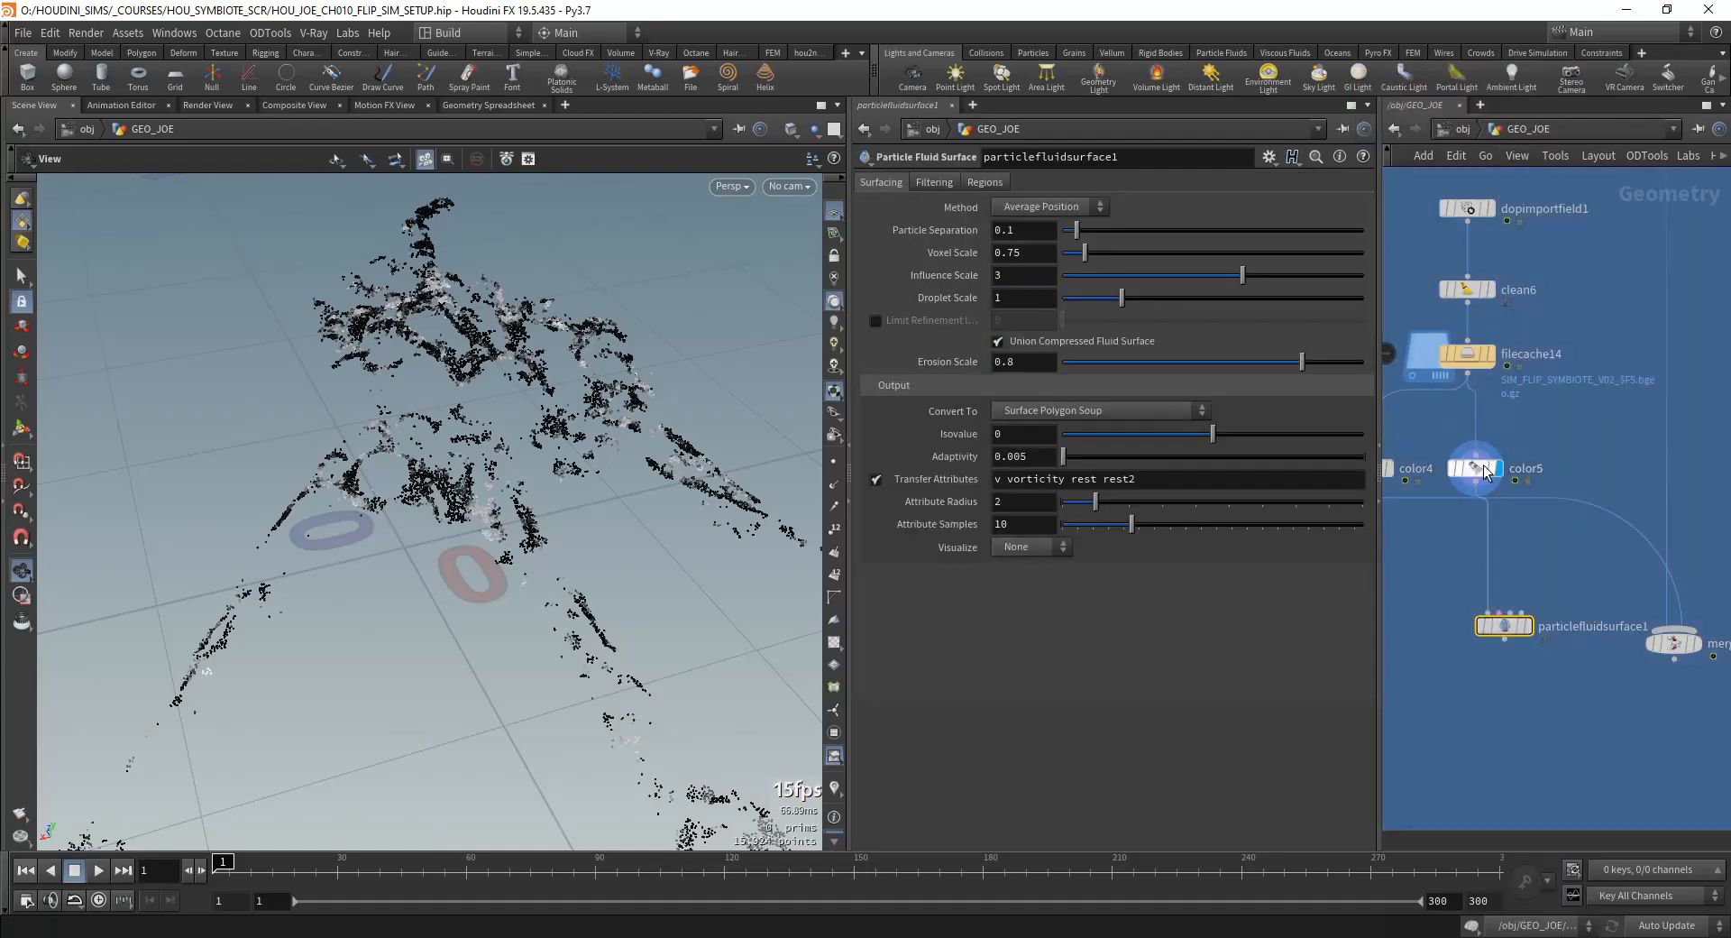
left_click(1528, 626)
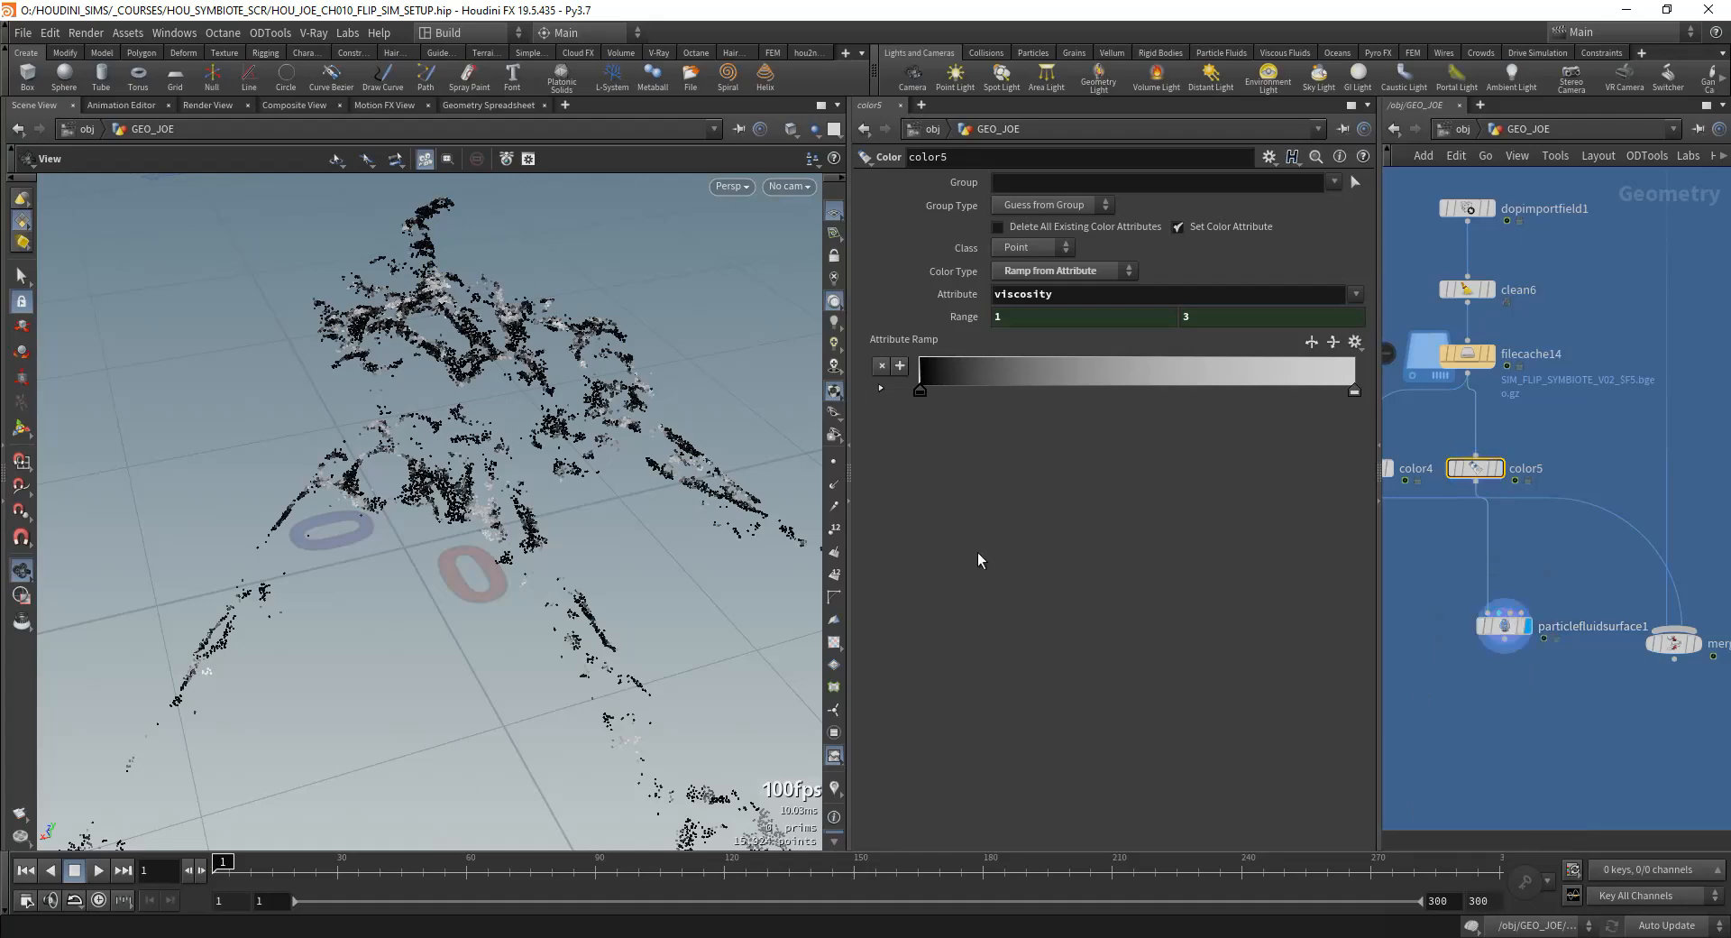
scroll(498, 508, "down", 5)
left_click(1495, 469)
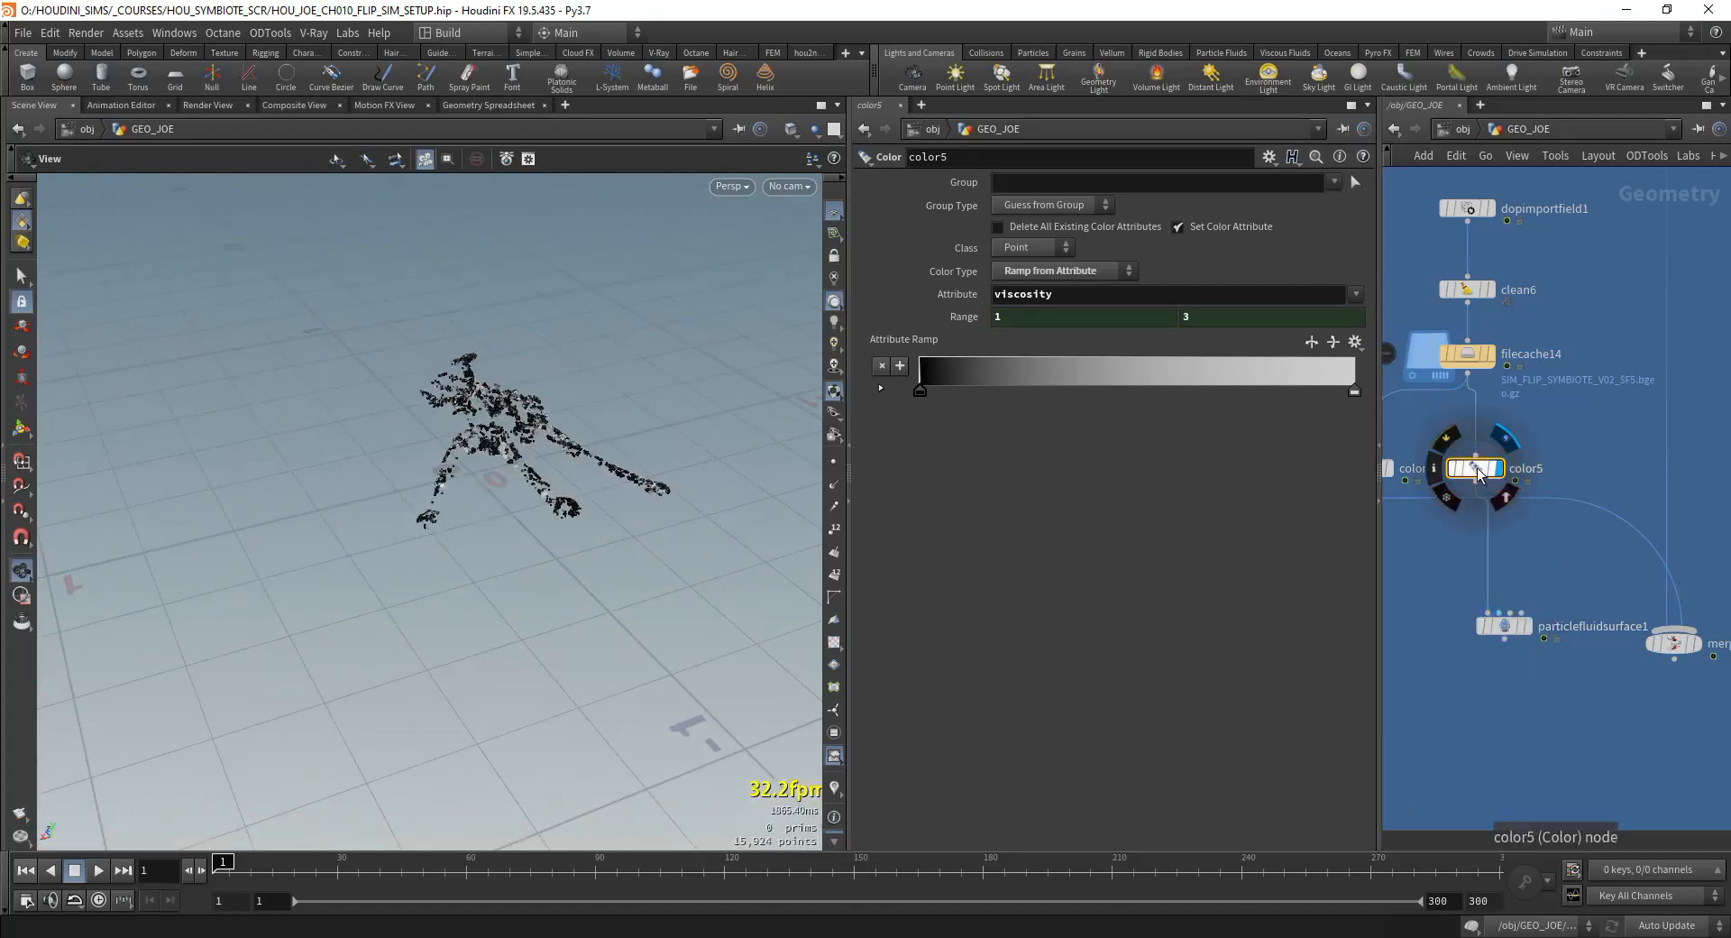
scroll(638, 429, "up", 5)
left_click(1528, 625)
left_click(1503, 625)
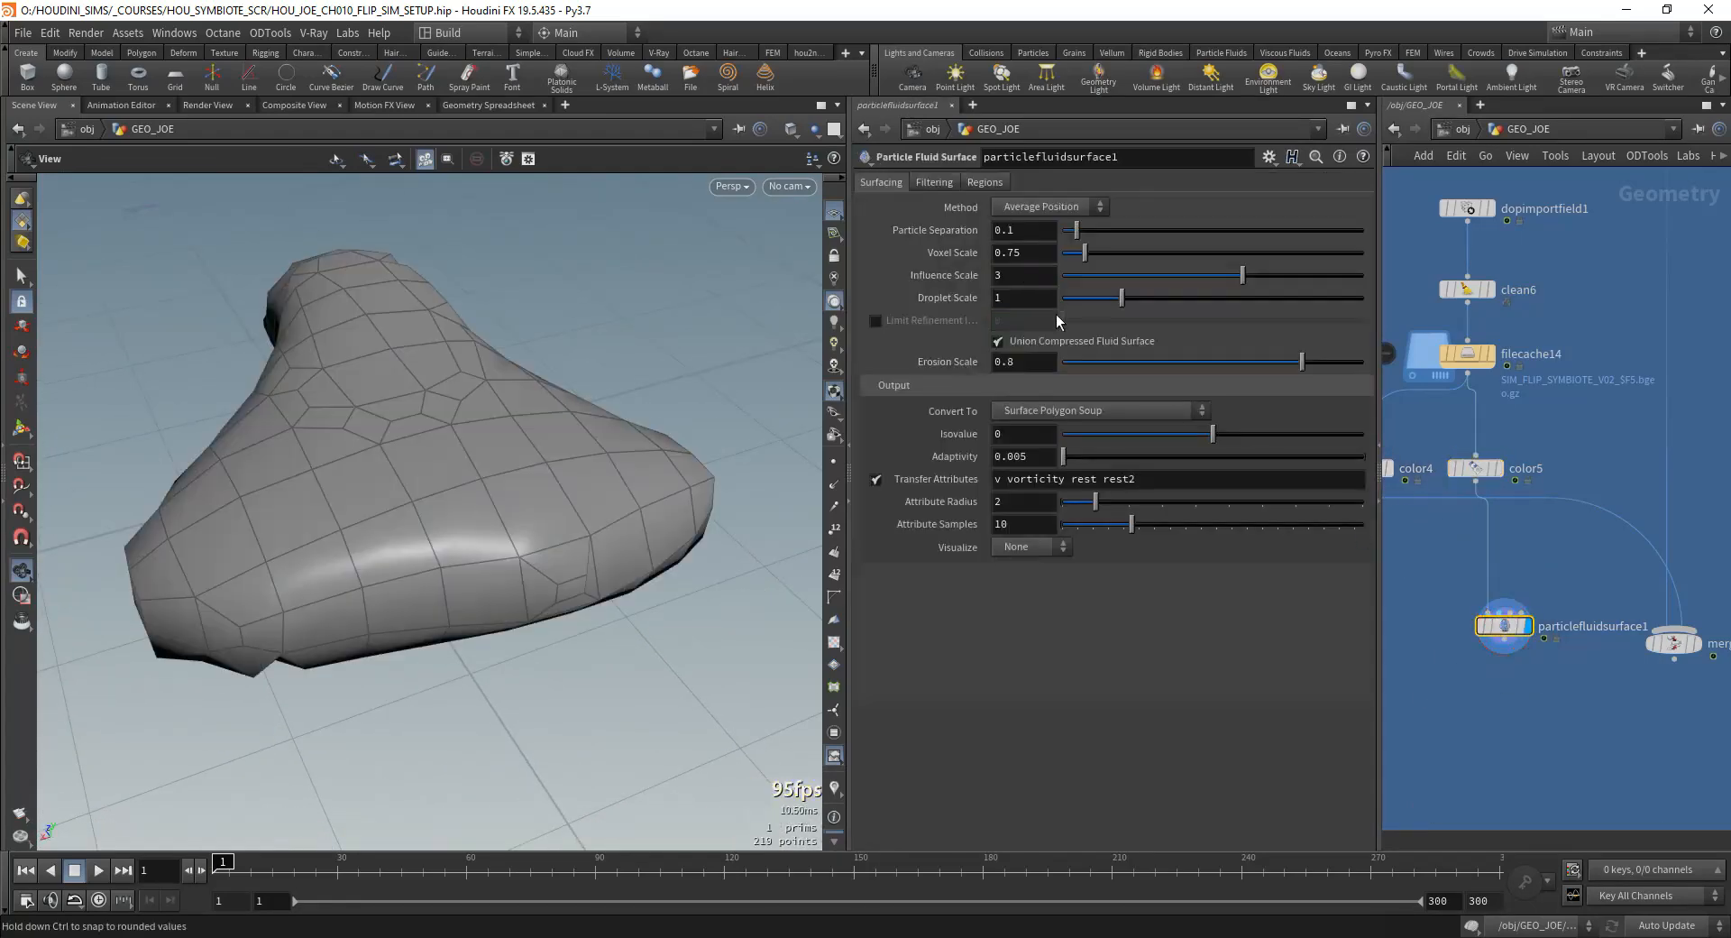
Step: Reduce the fluid surface's transferred attributes to v and turn attribute transfer off
left_click_drag(1064, 480, 1462, 440)
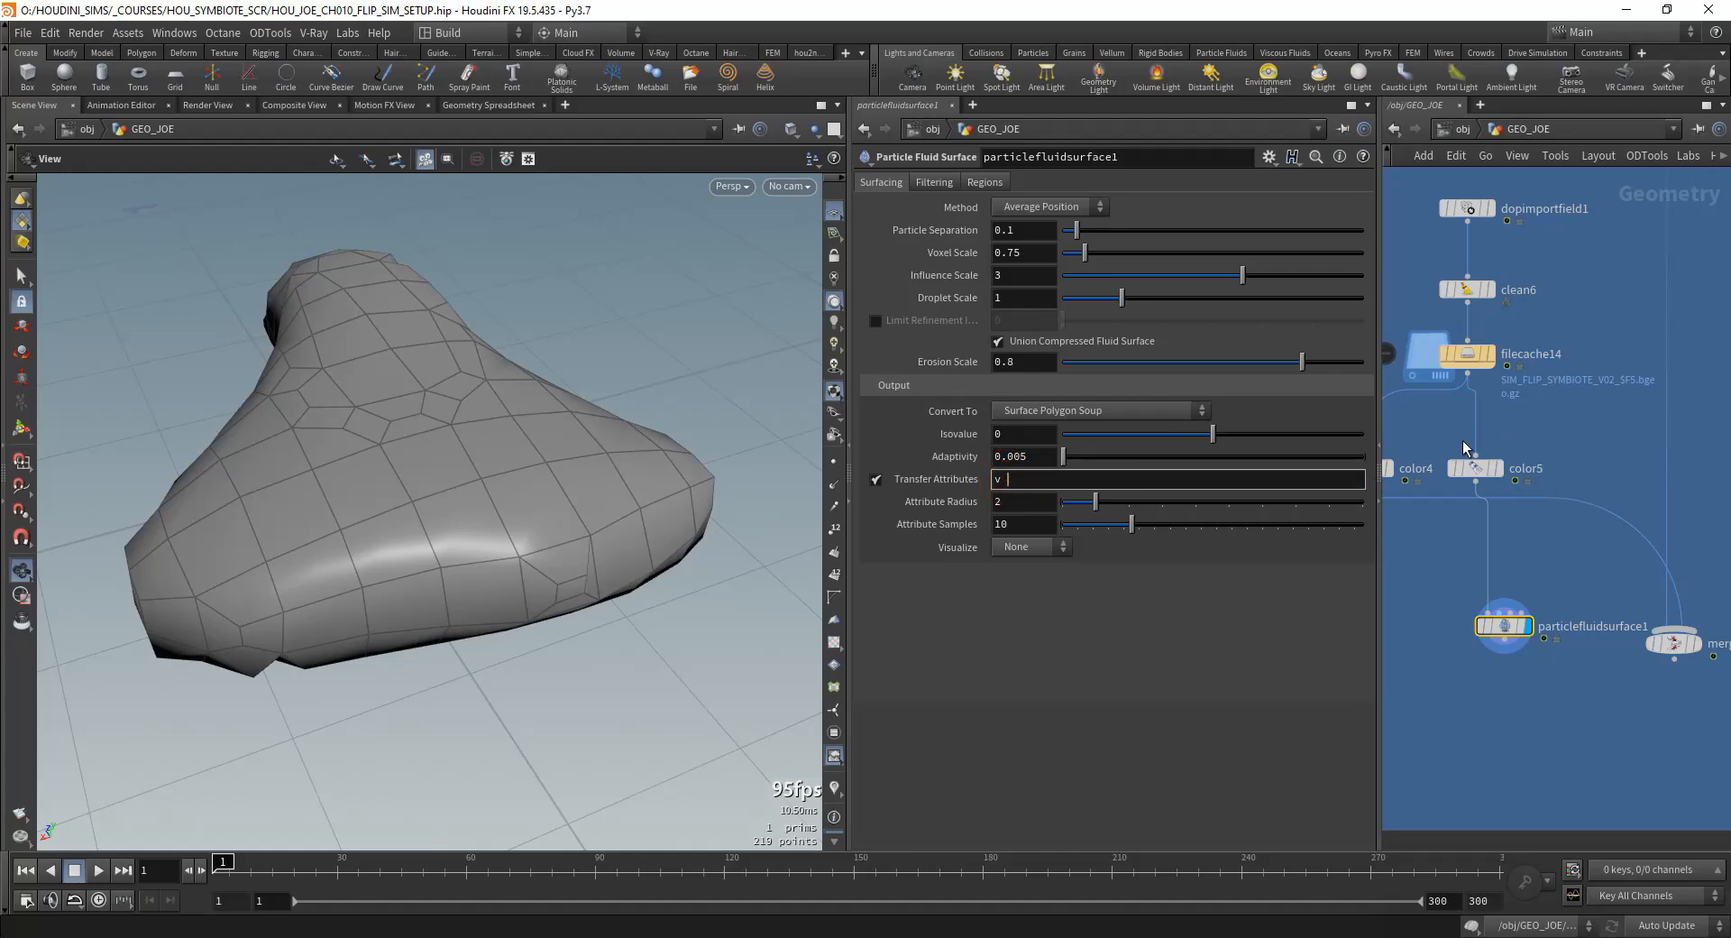
left_click(877, 480)
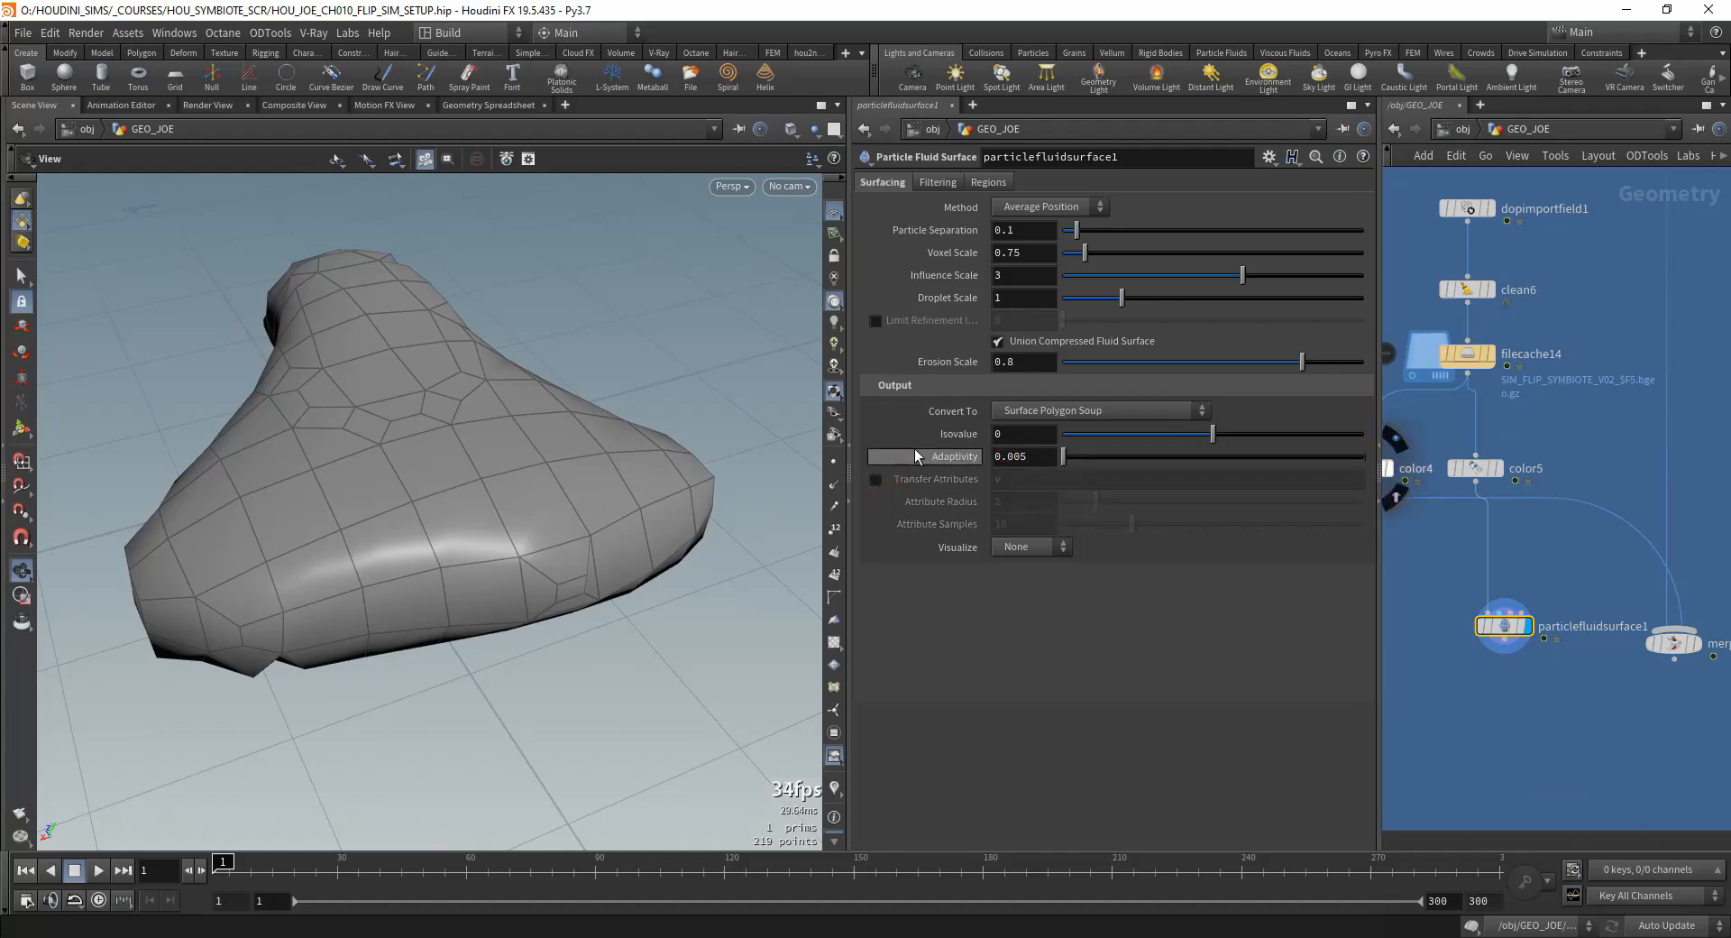
left_click(1048, 212)
Step: Inspect the SIM_FLIP network and the particle separation of its FLIP object
scroll(1434, 415, "down", 4)
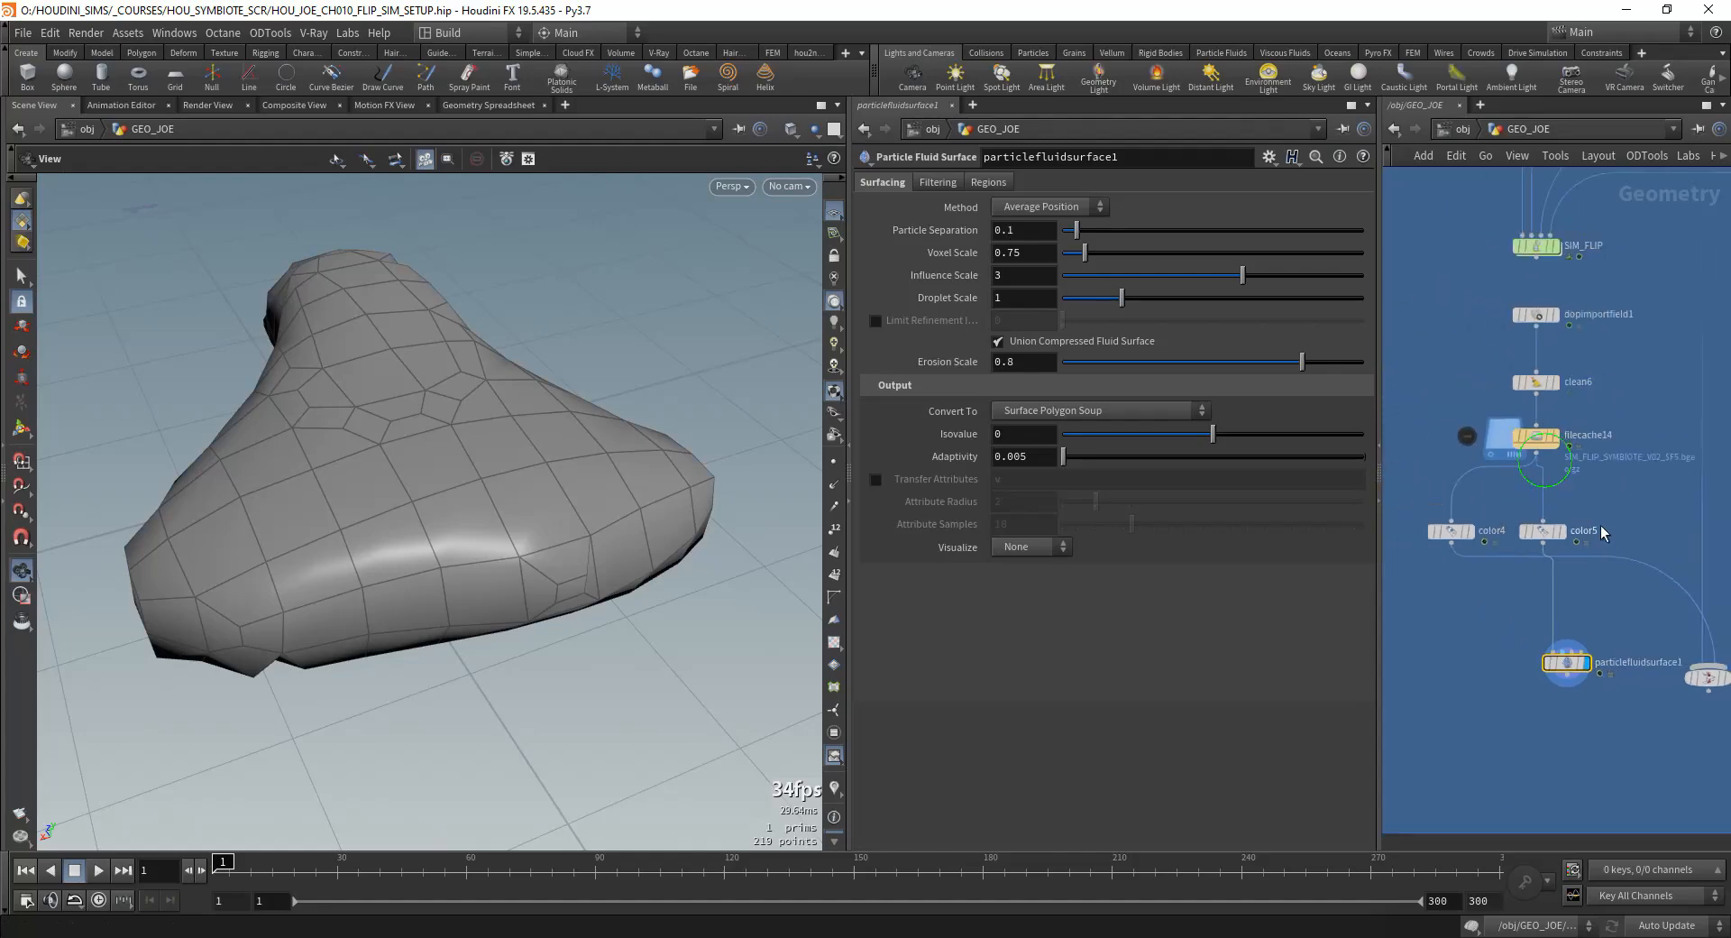
left_click(1472, 444)
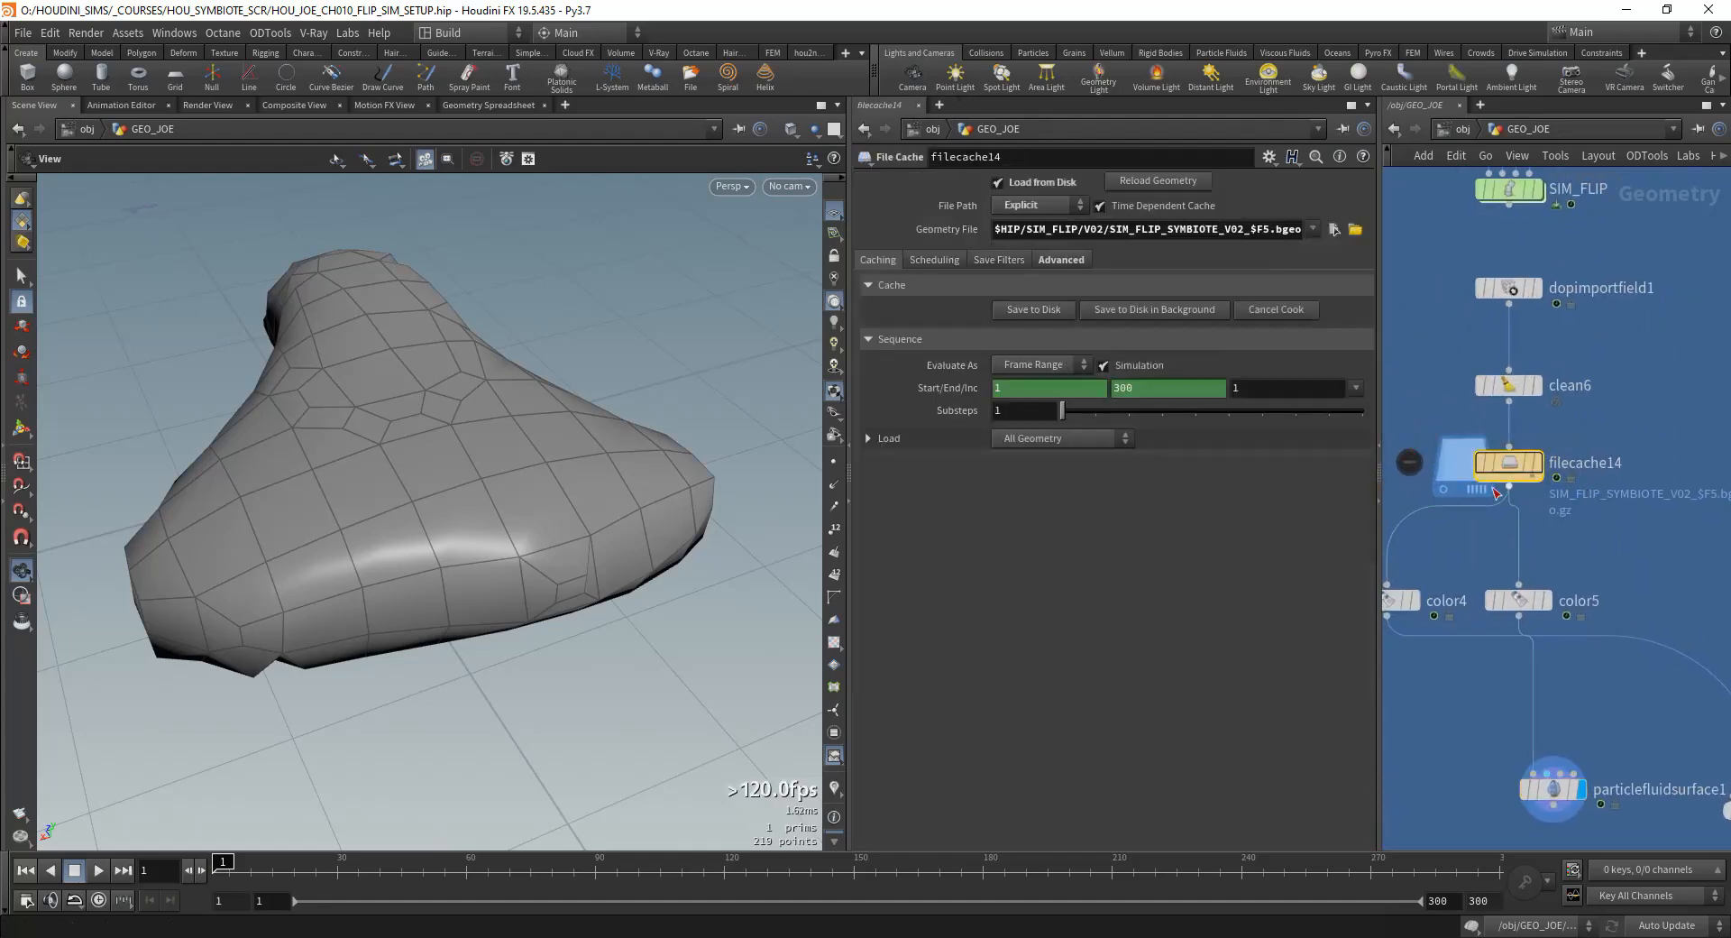
middle_click(1472, 444)
scroll(1488, 451, "up", 3)
middle_click(1497, 445)
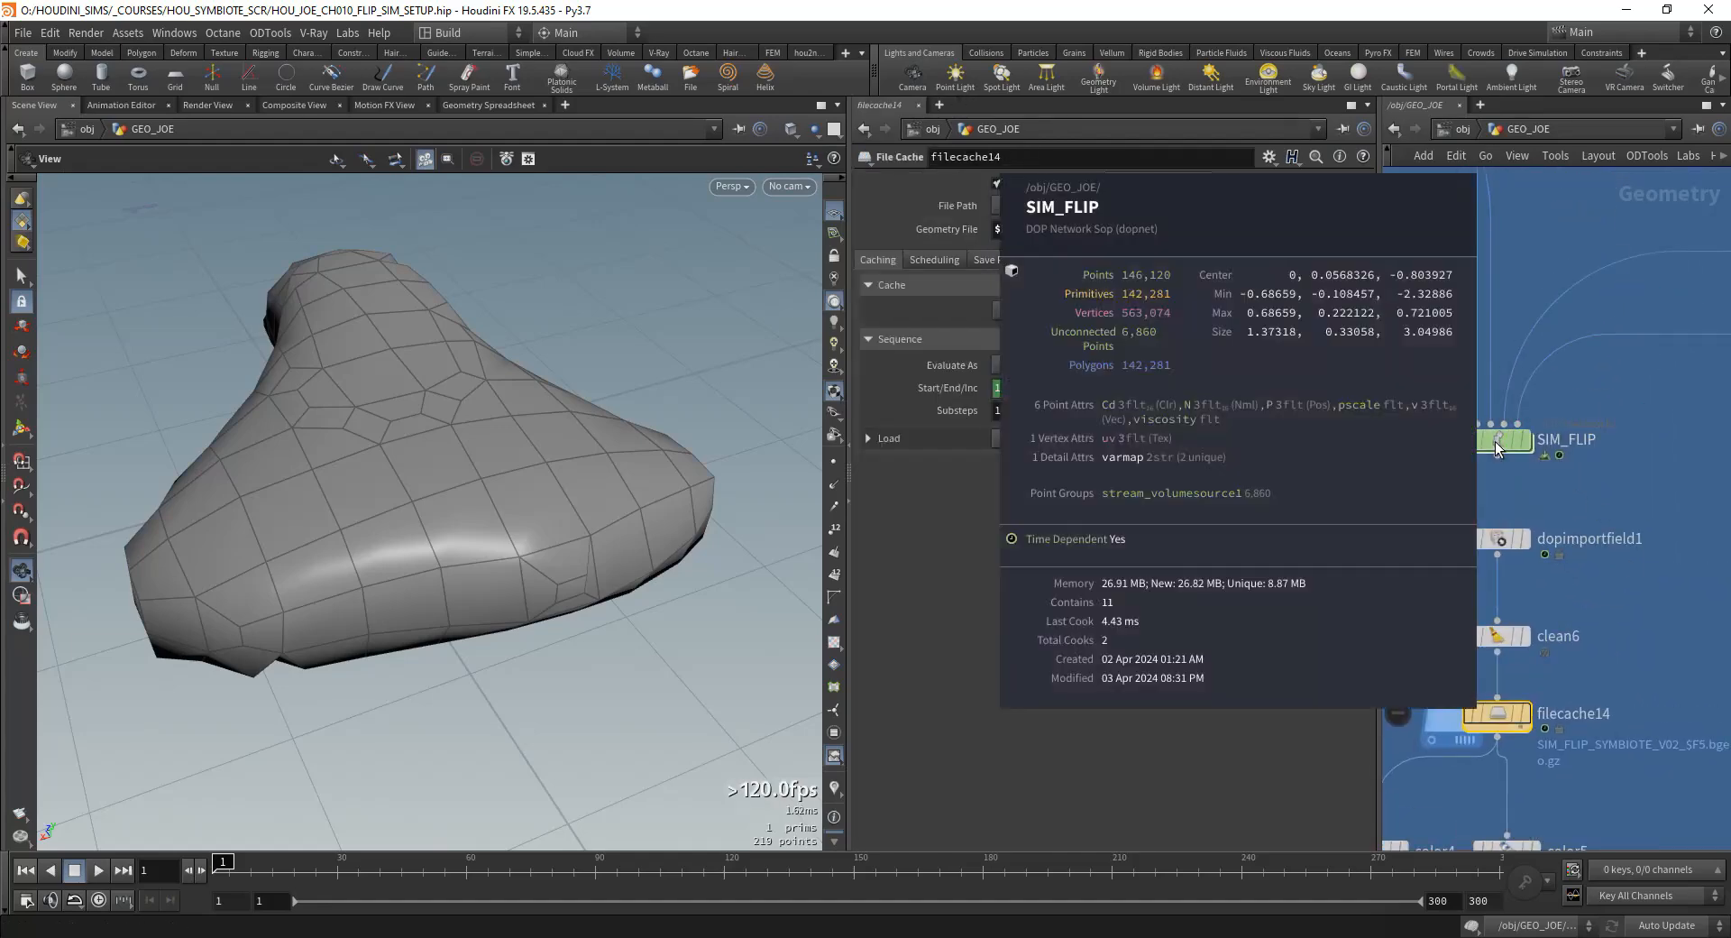
scroll(1497, 445, "down", 4)
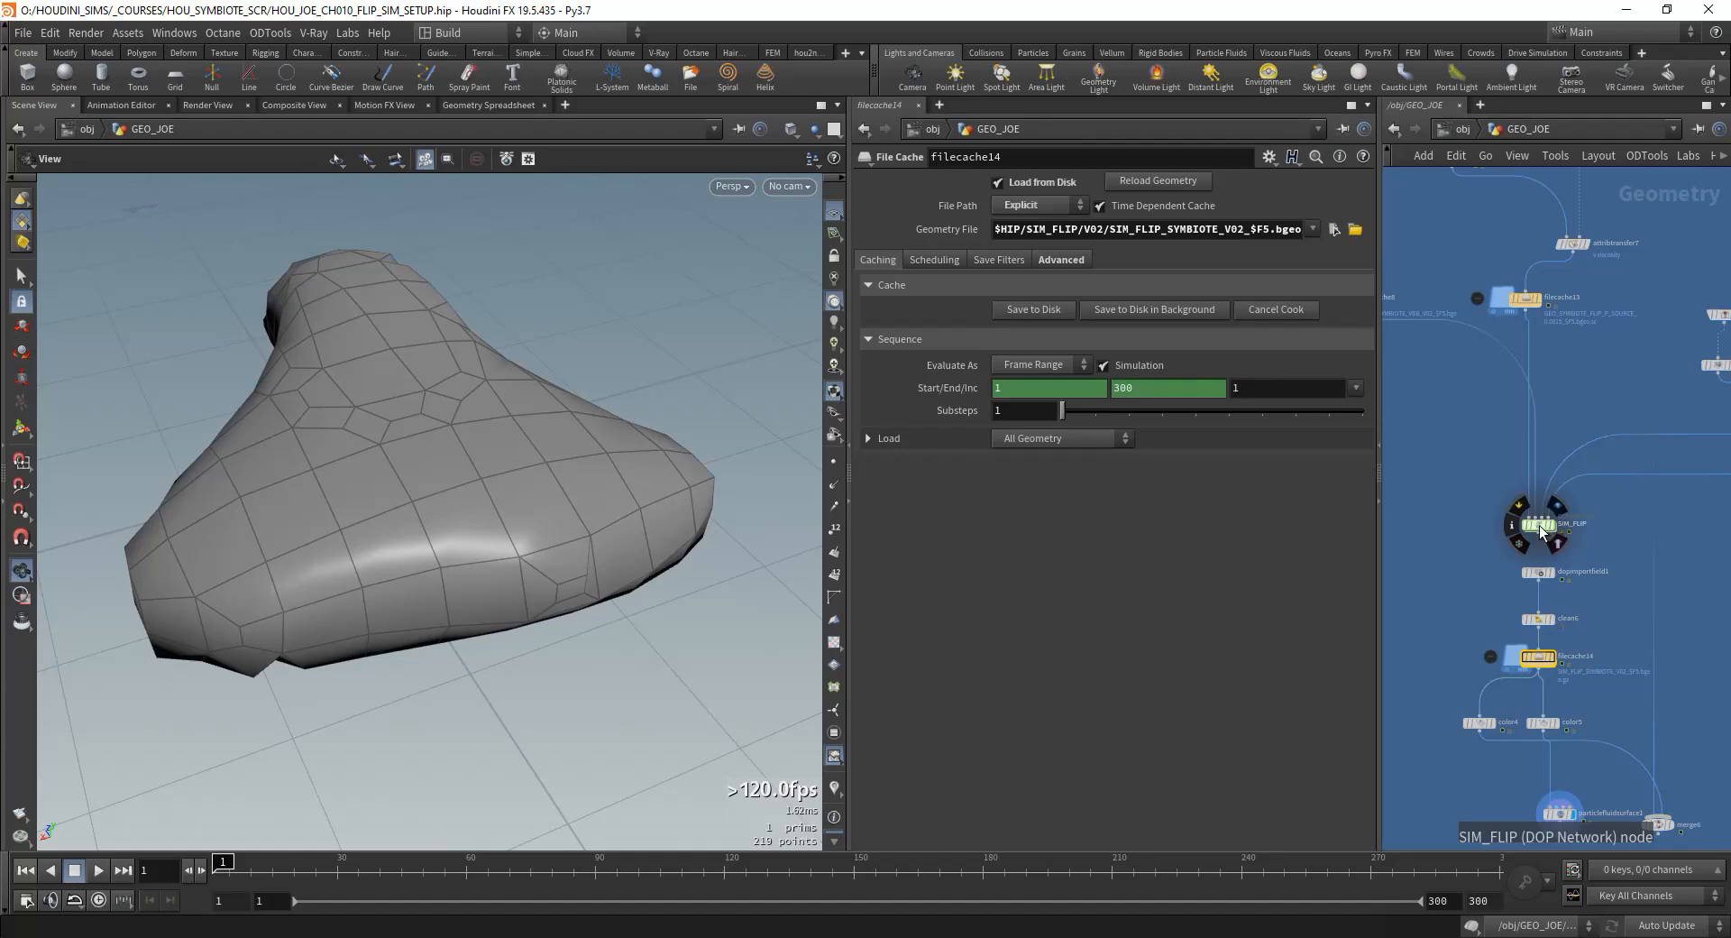
double_click(1540, 528)
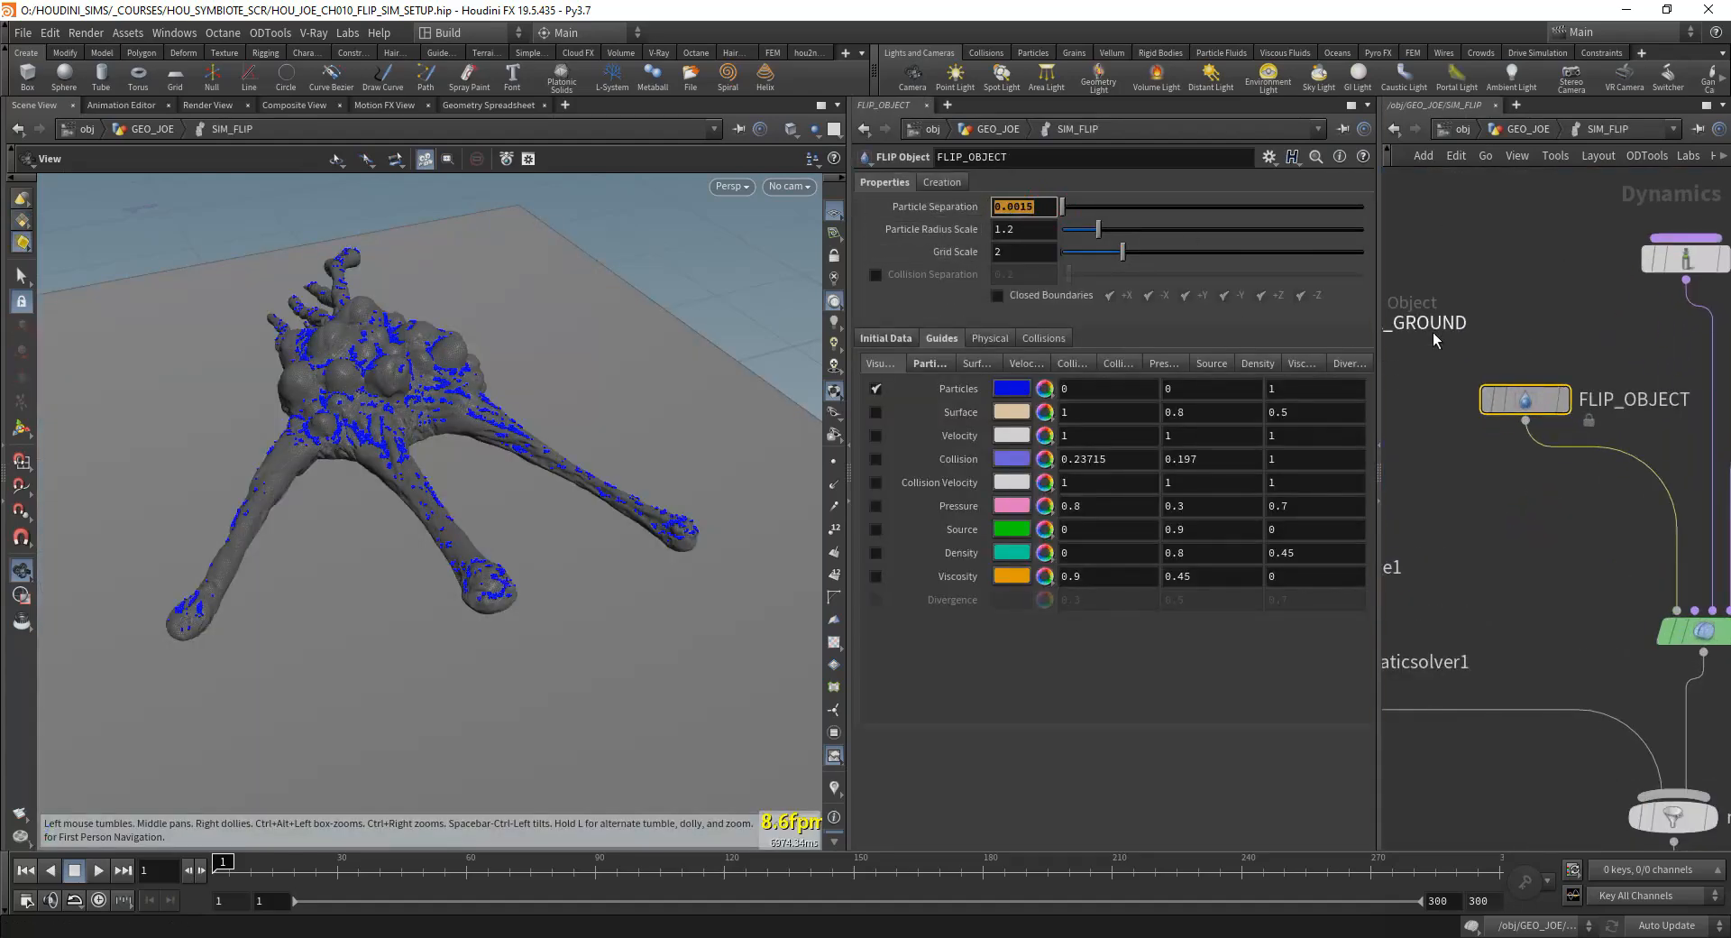
key("u")
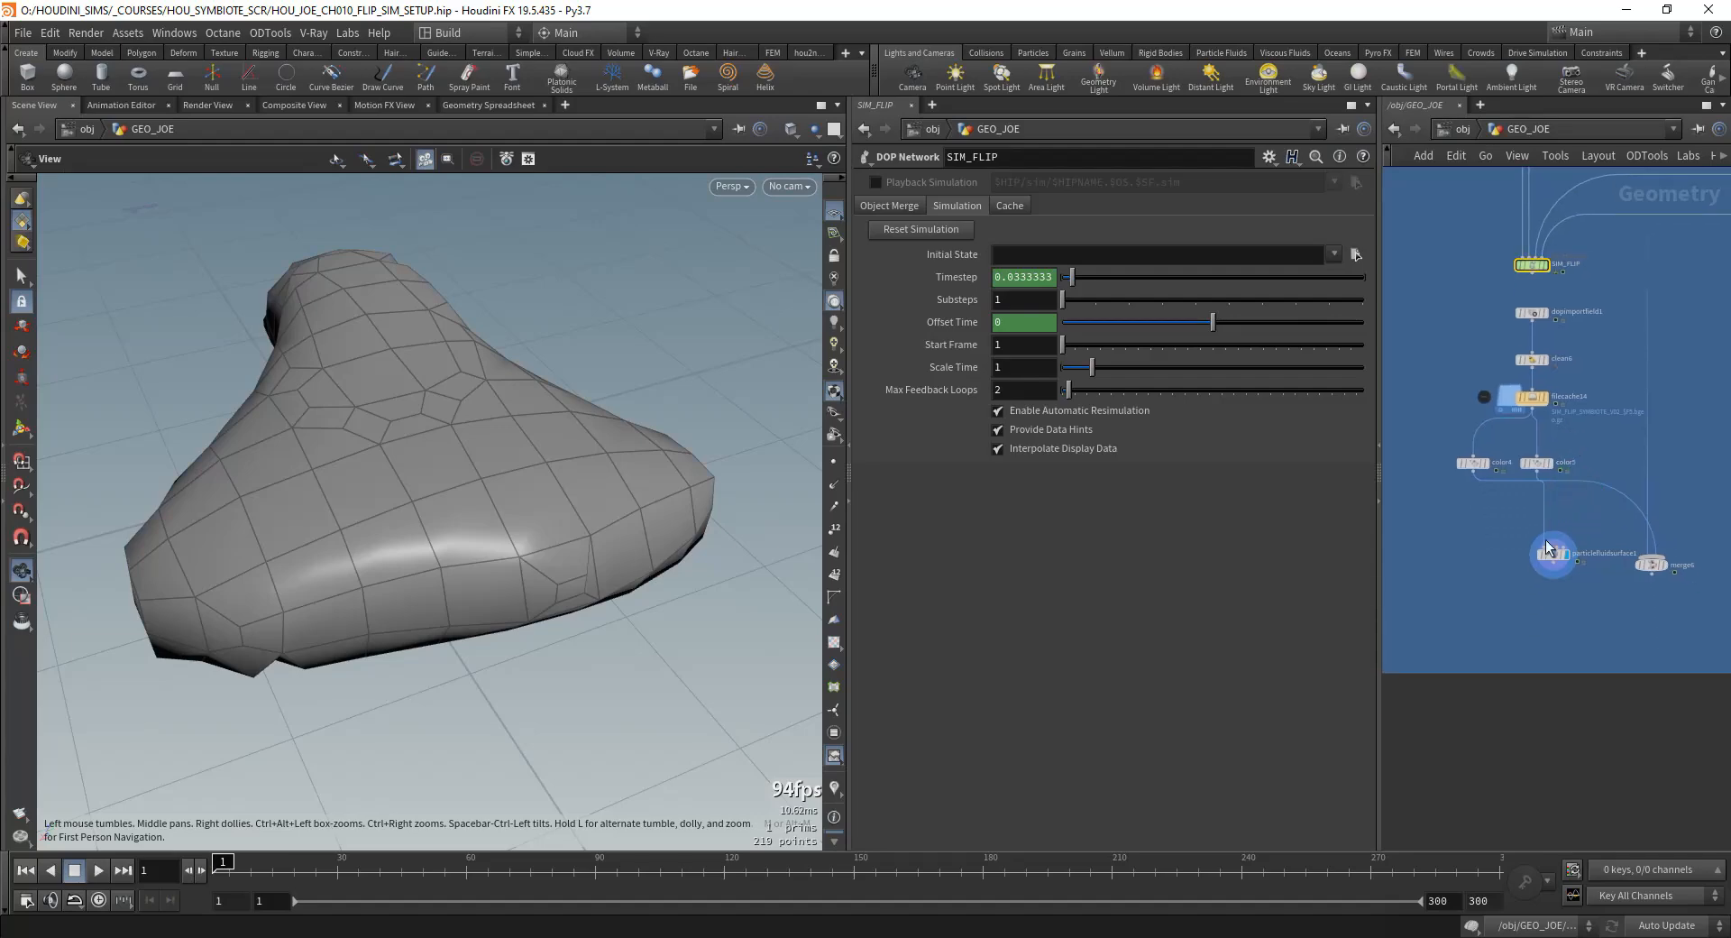
Step: Set the Particle Fluid Surface node's Particle Separation to 0.001
left_click(1532, 559)
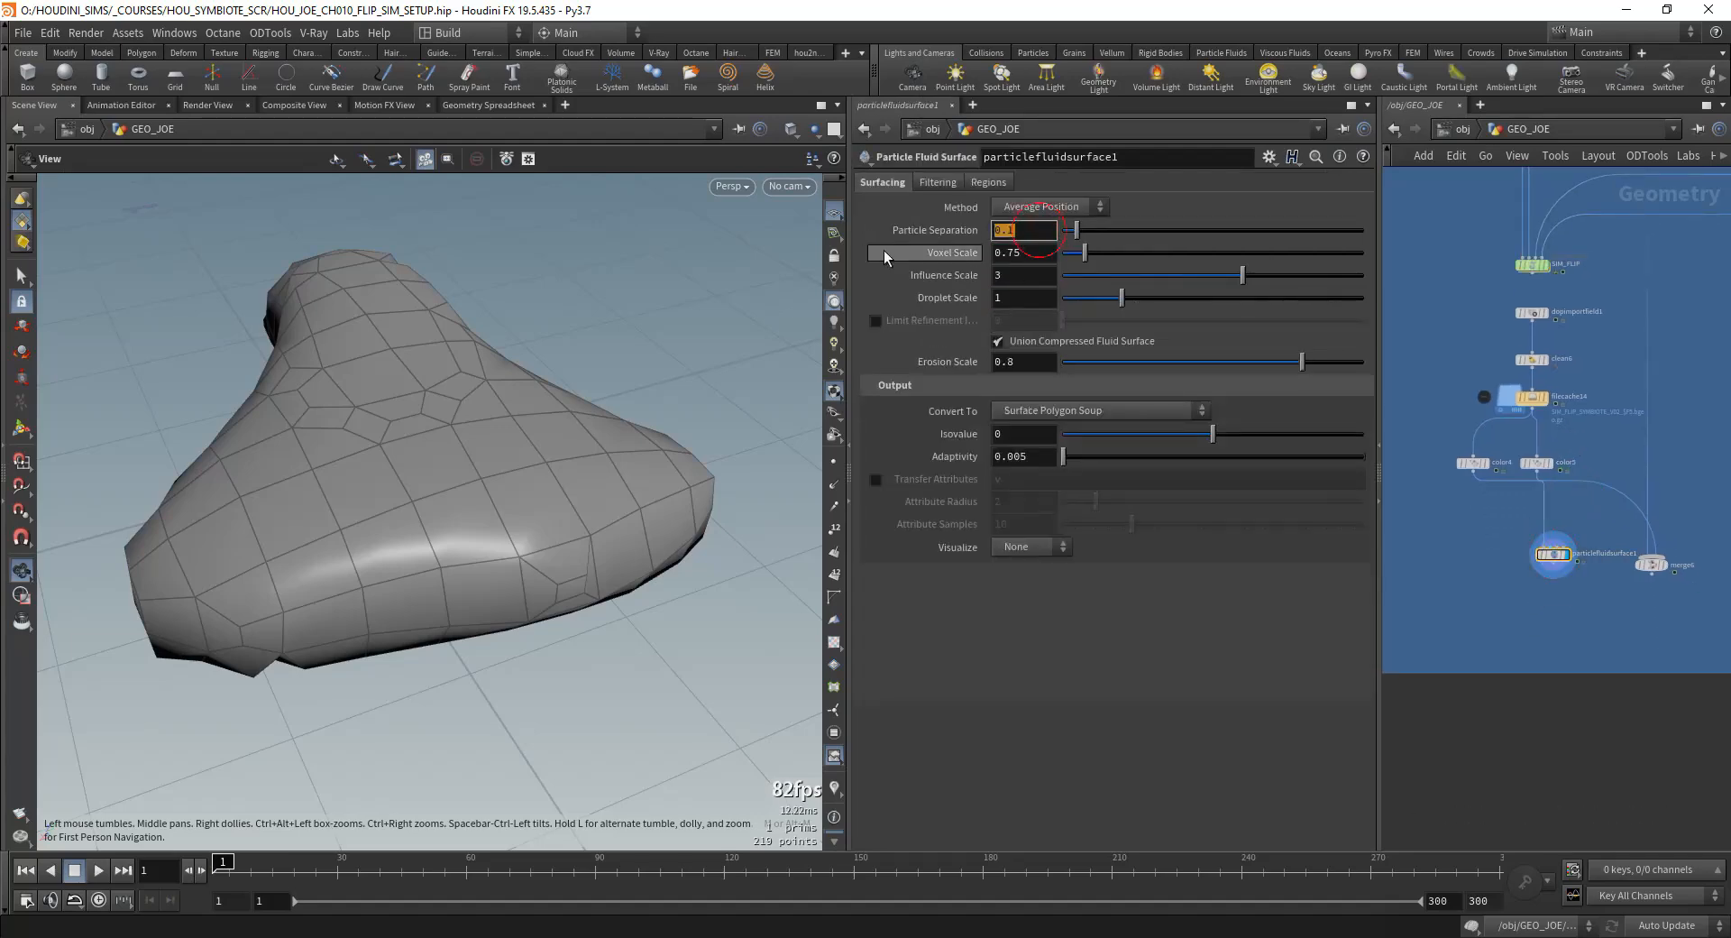
key("ctrl+v")
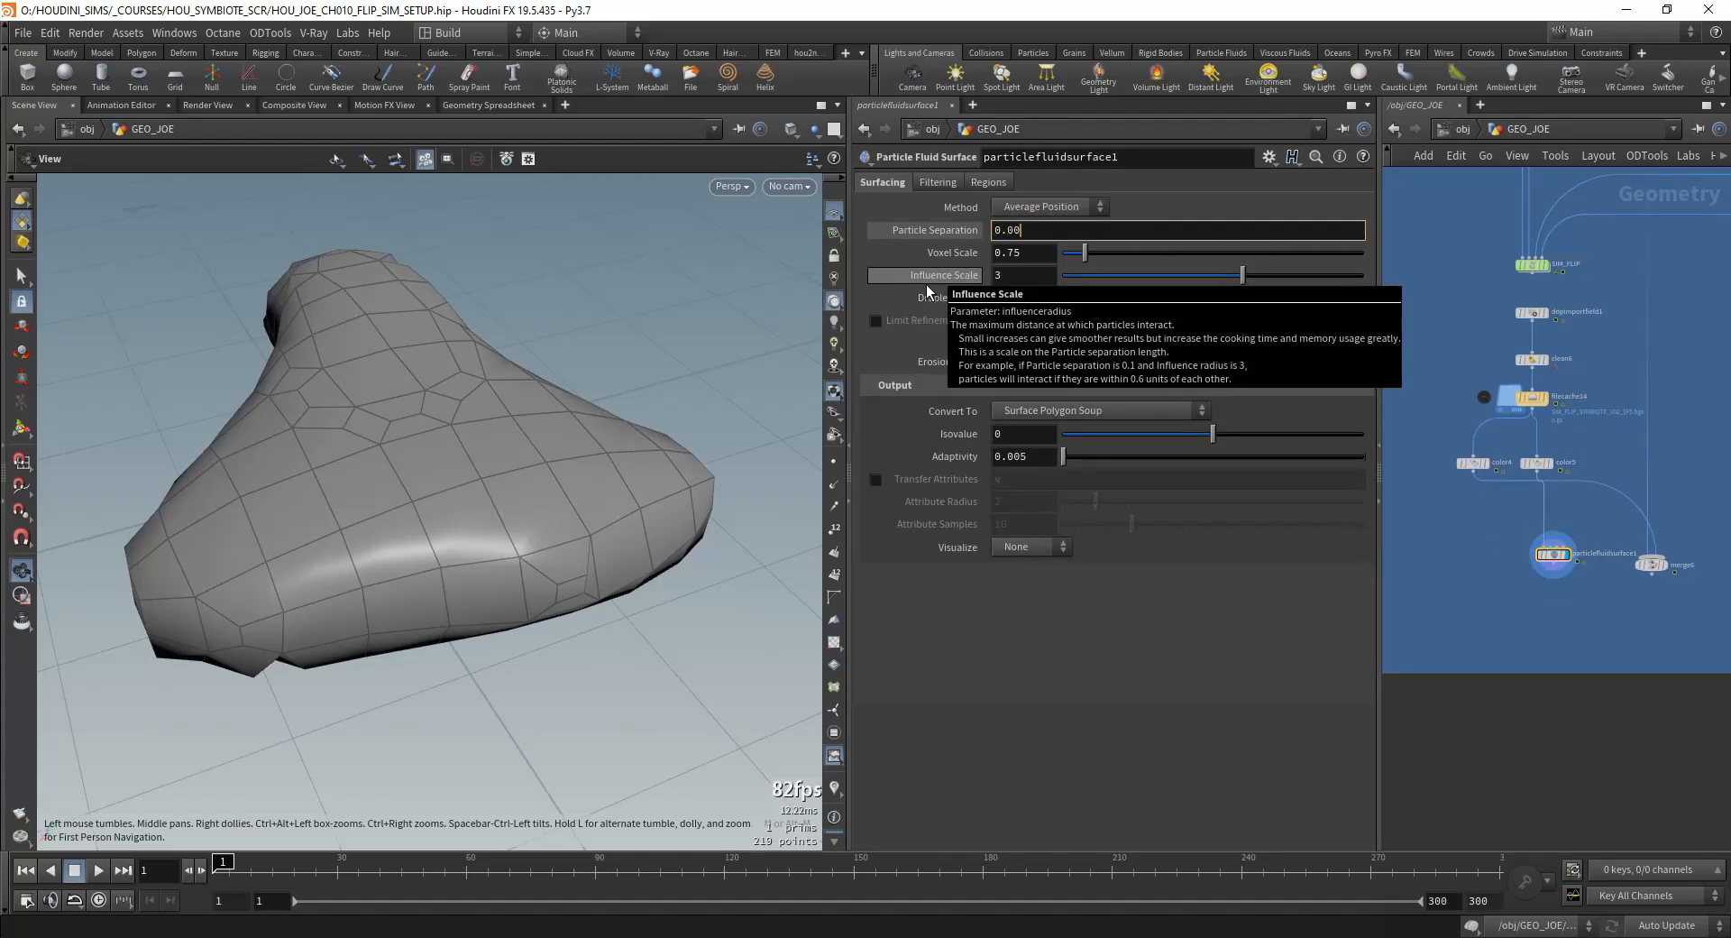
right_click_drag(499, 446, 773, 101)
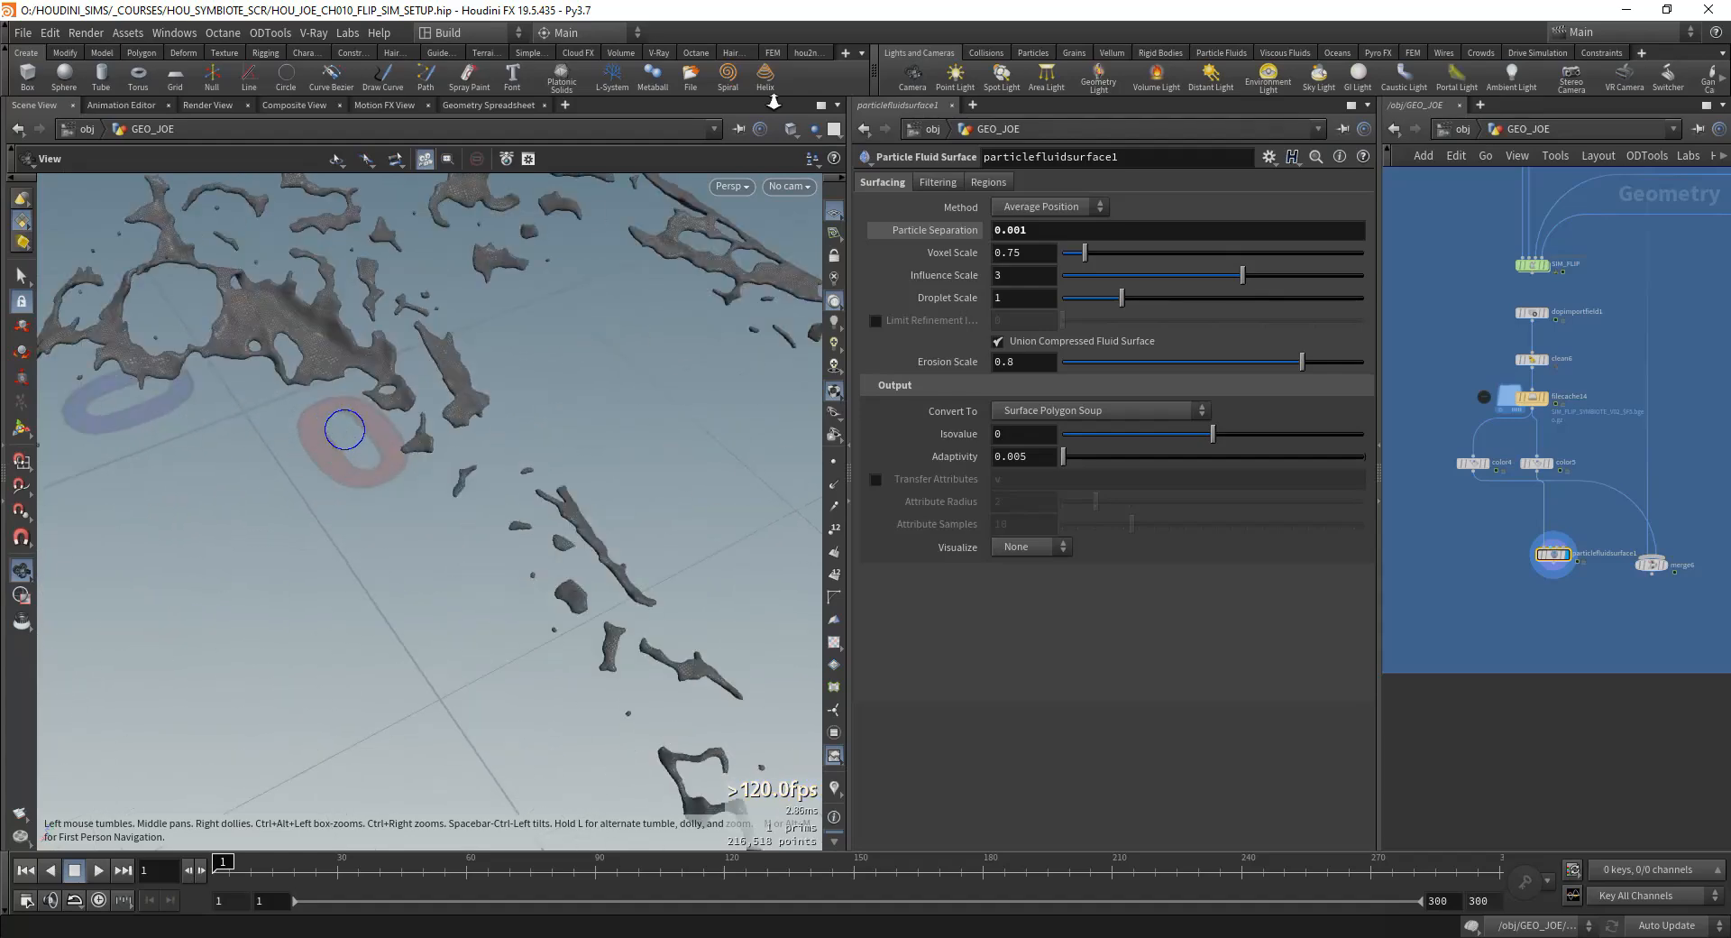
Step: Go to frame 27, set the fluid surface's Particle Separation to 0.0015, and examine the resulting mesh
left_click_drag(433, 388, 623, 388)
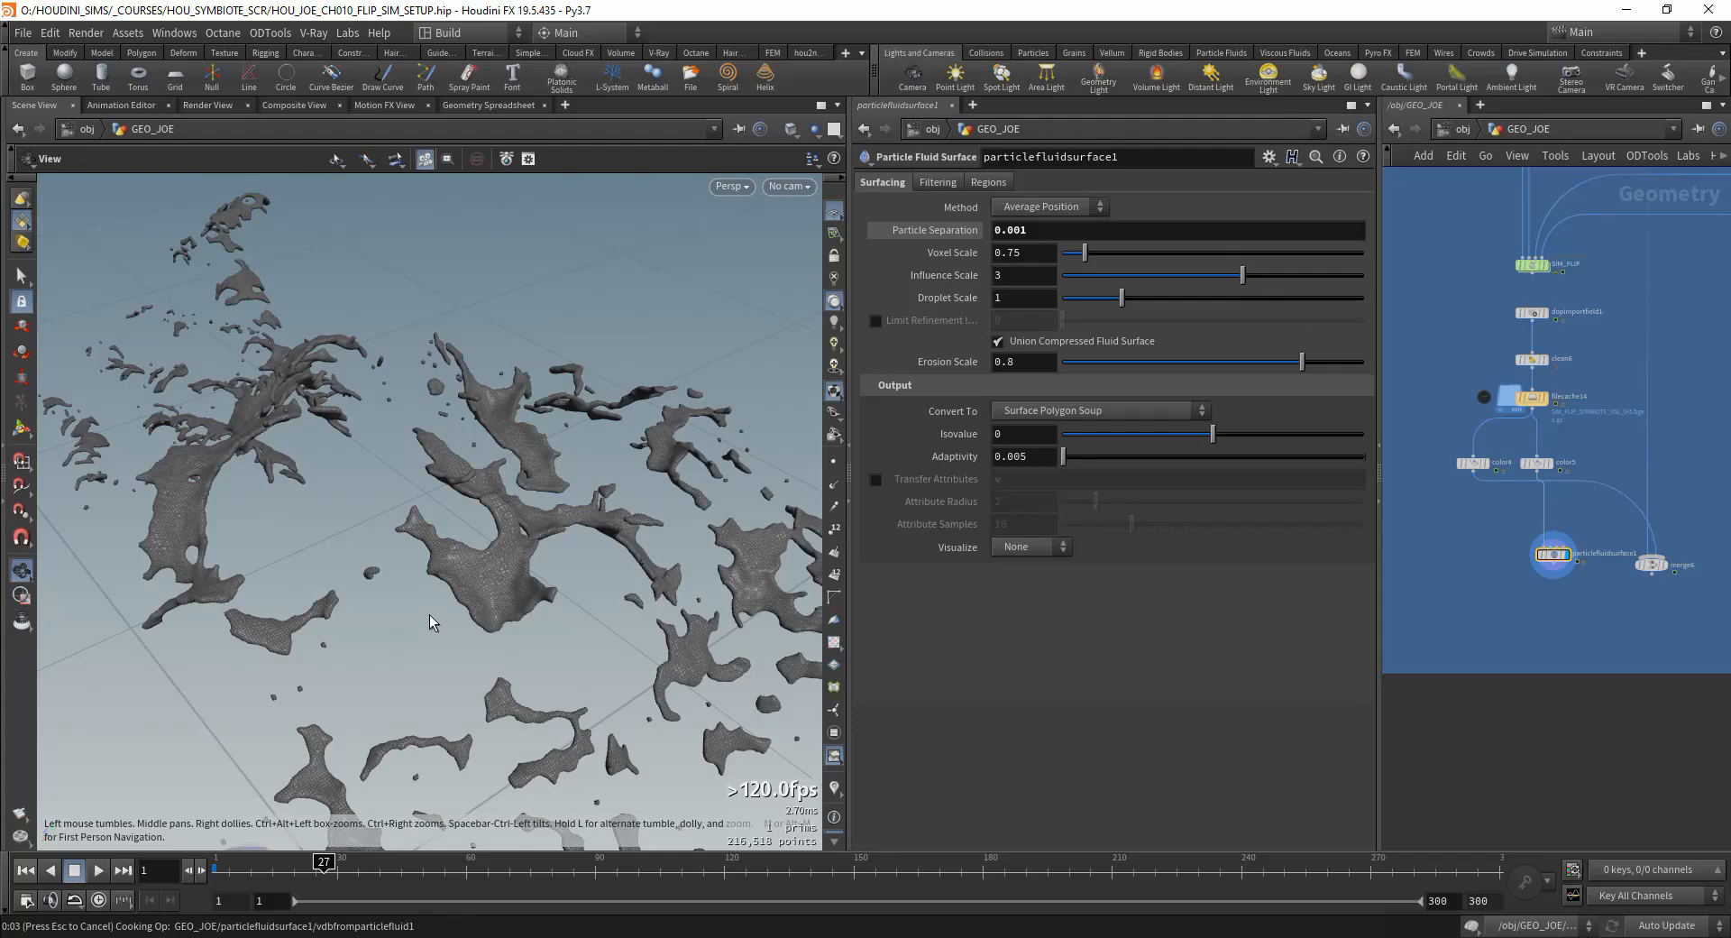
left_click_drag(422, 635, 613, 456)
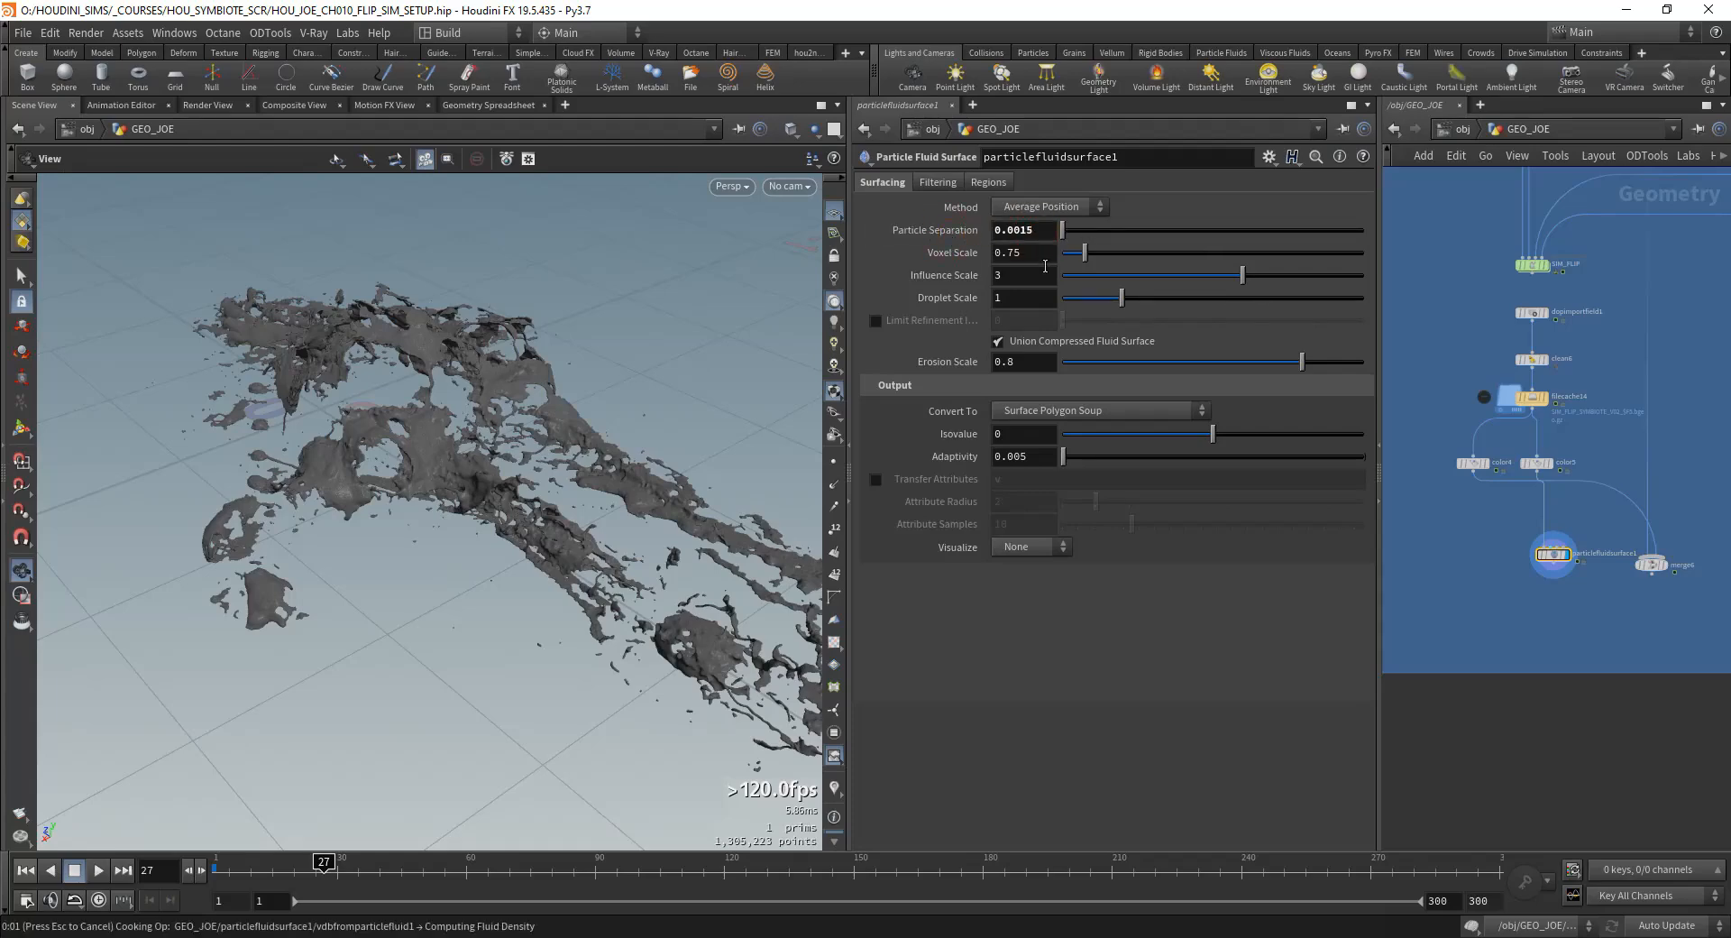
left_click_drag(403, 503, 516, 495)
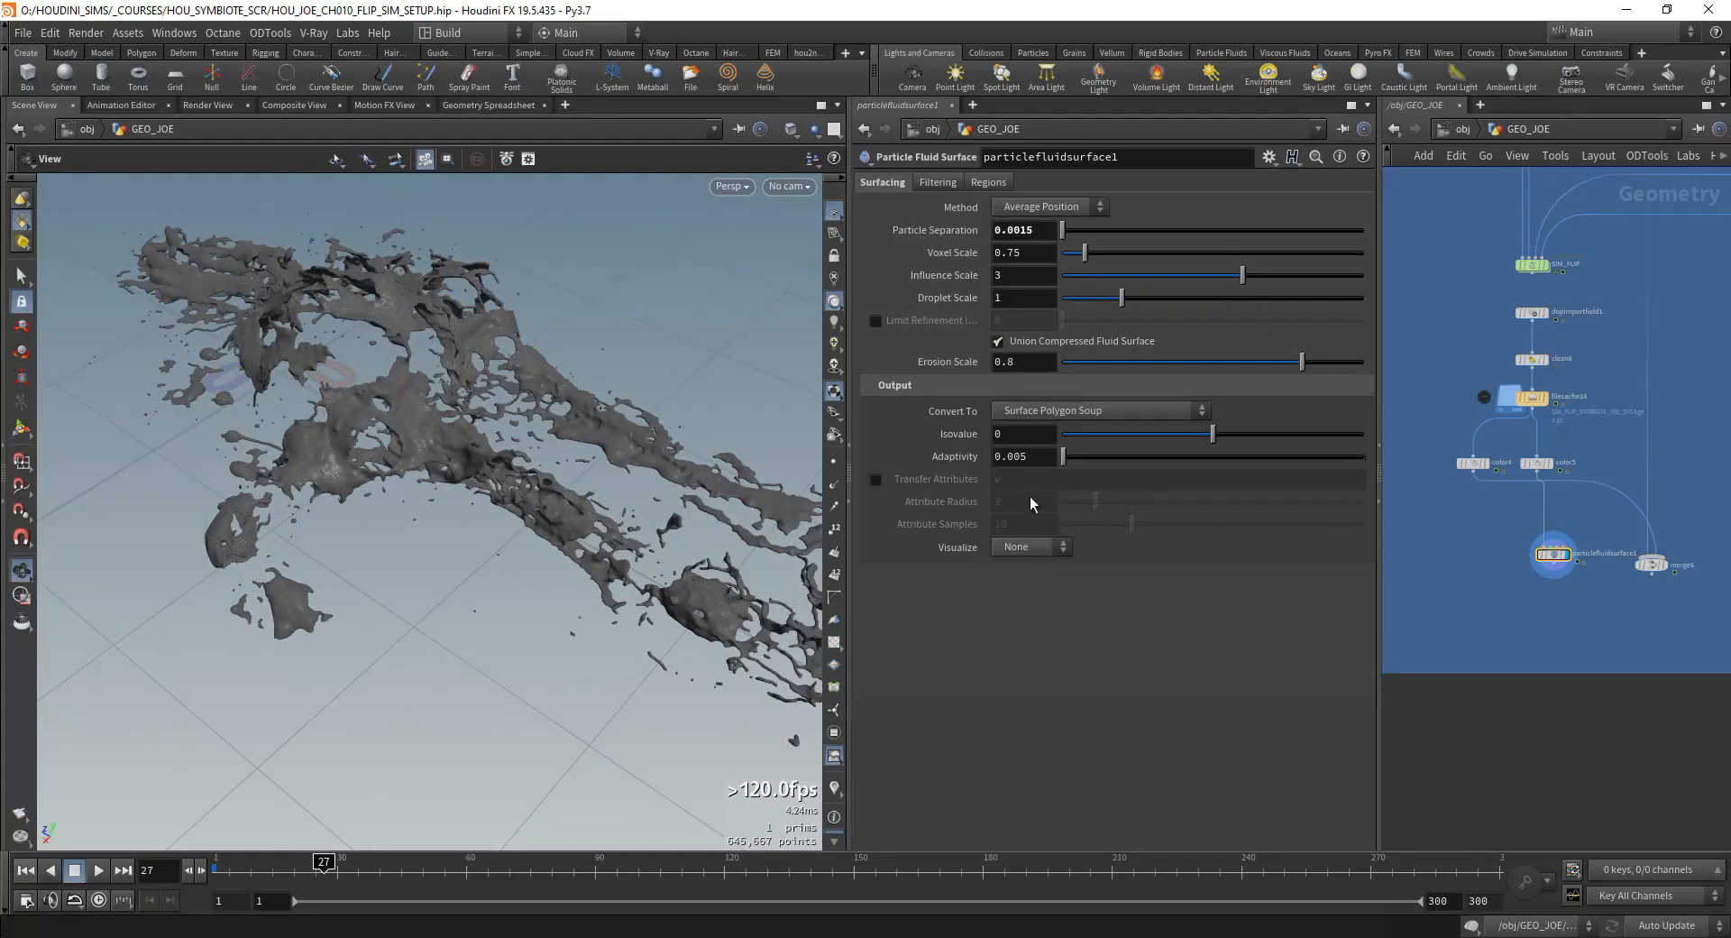
left_click(939, 182)
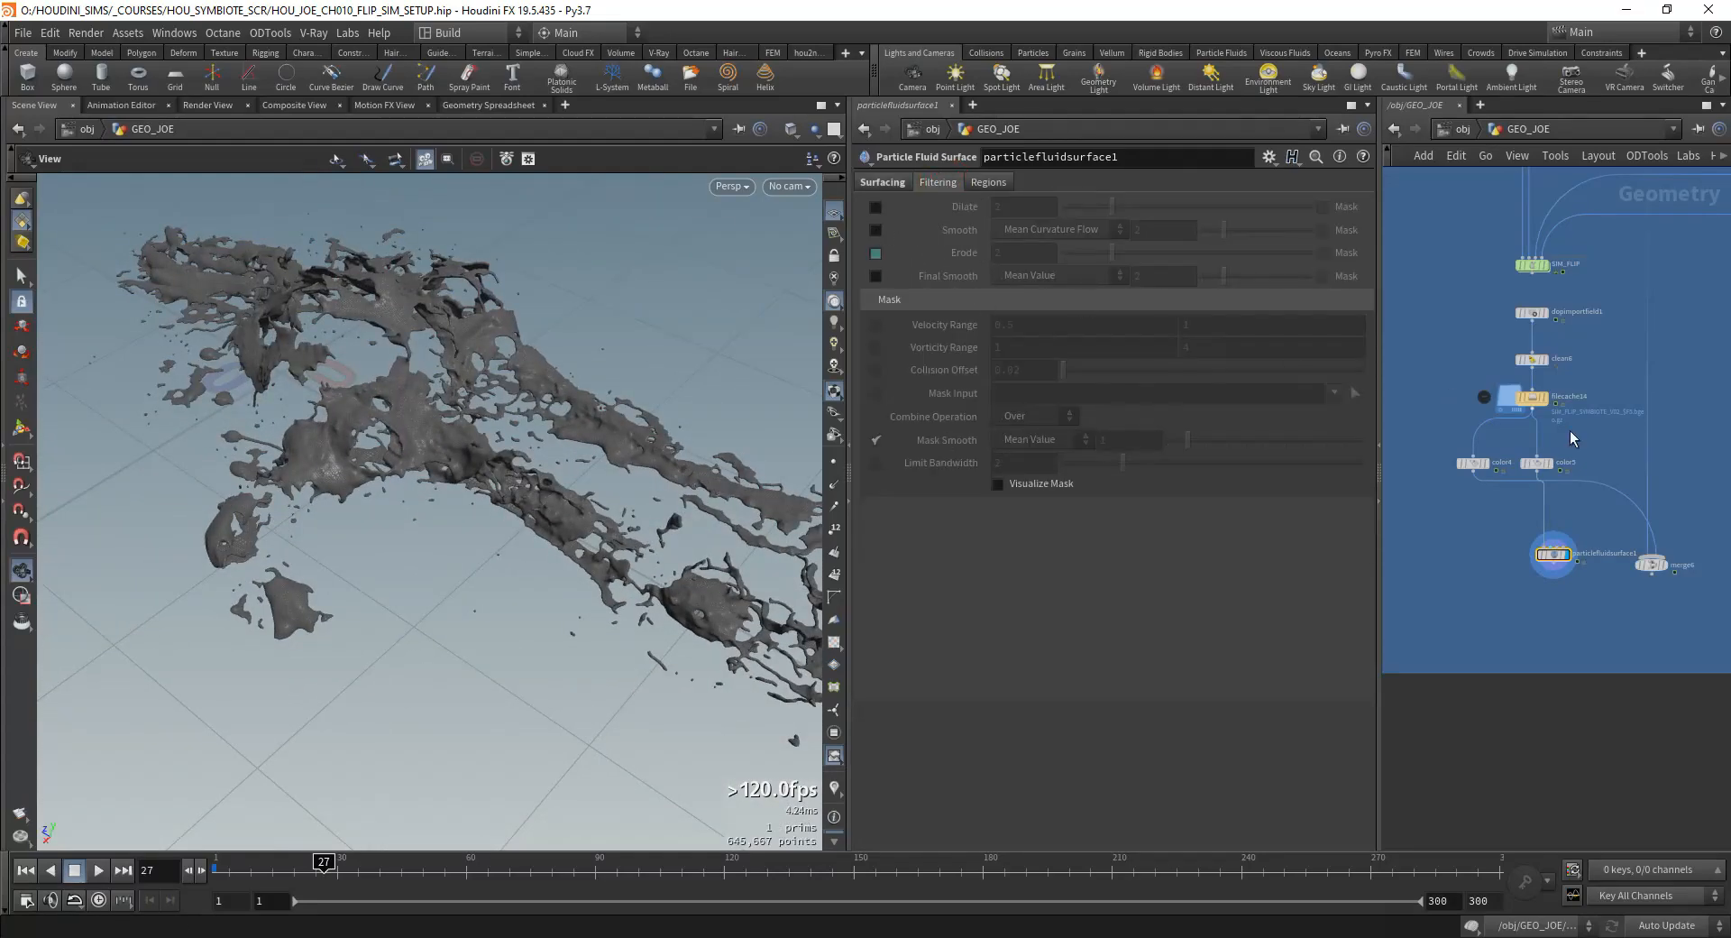
scroll(1574, 439, "up", 5)
left_click_drag(404, 475, 490, 546)
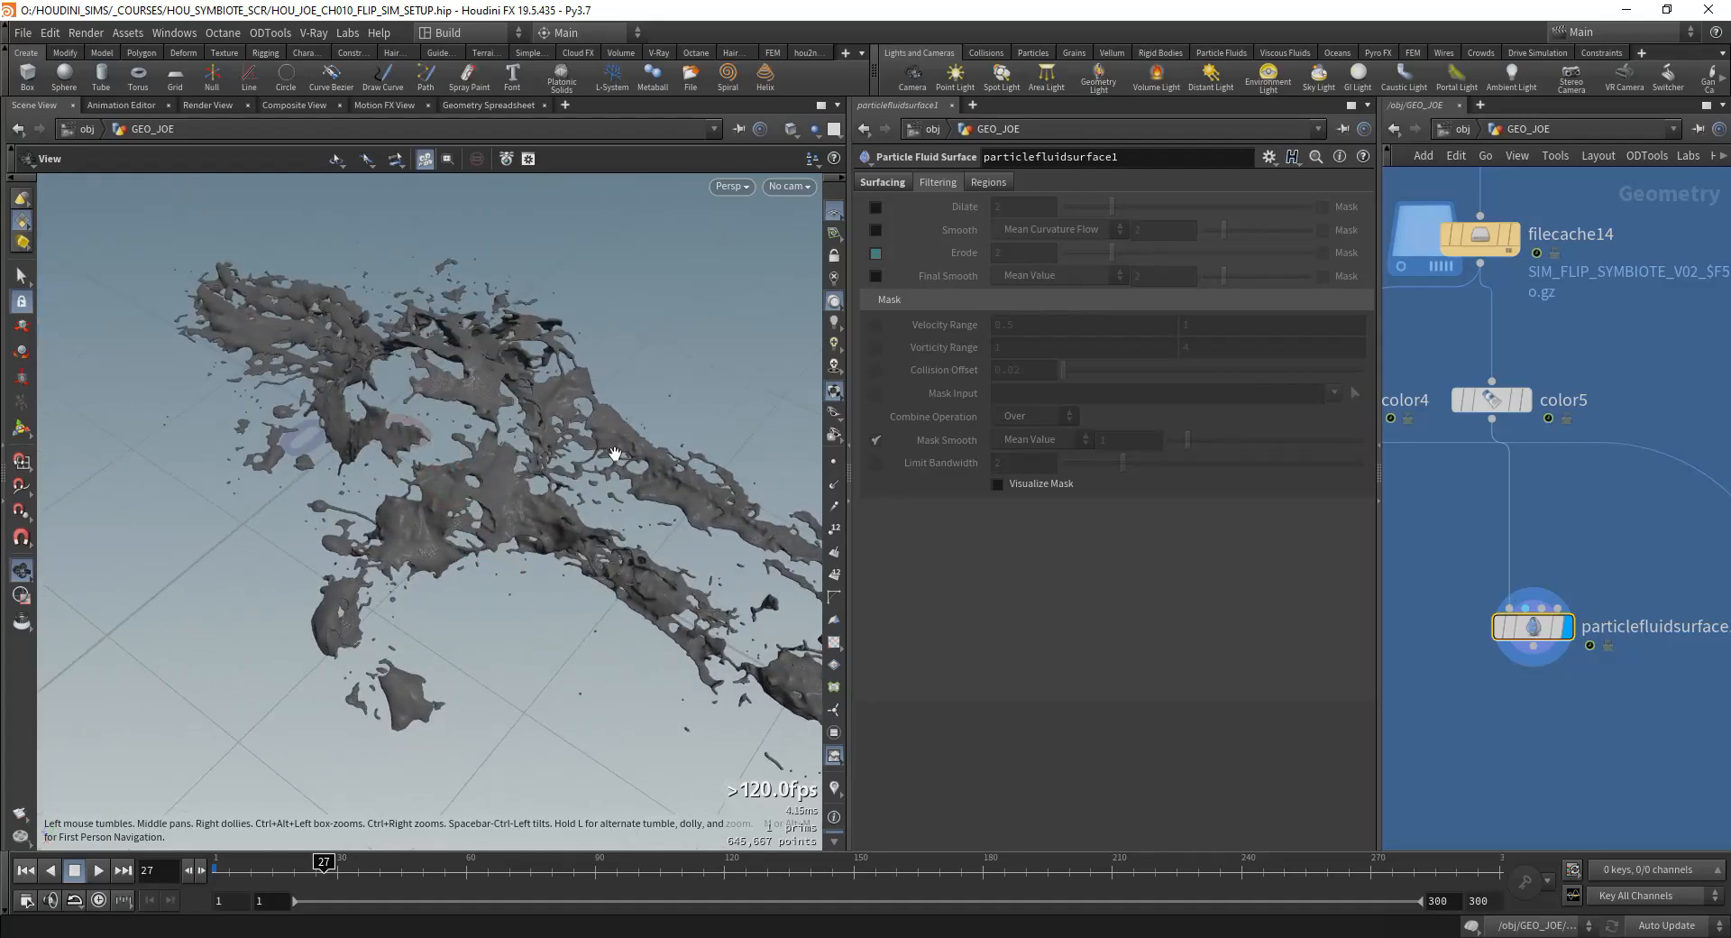
left_click_drag(462, 420, 569, 507)
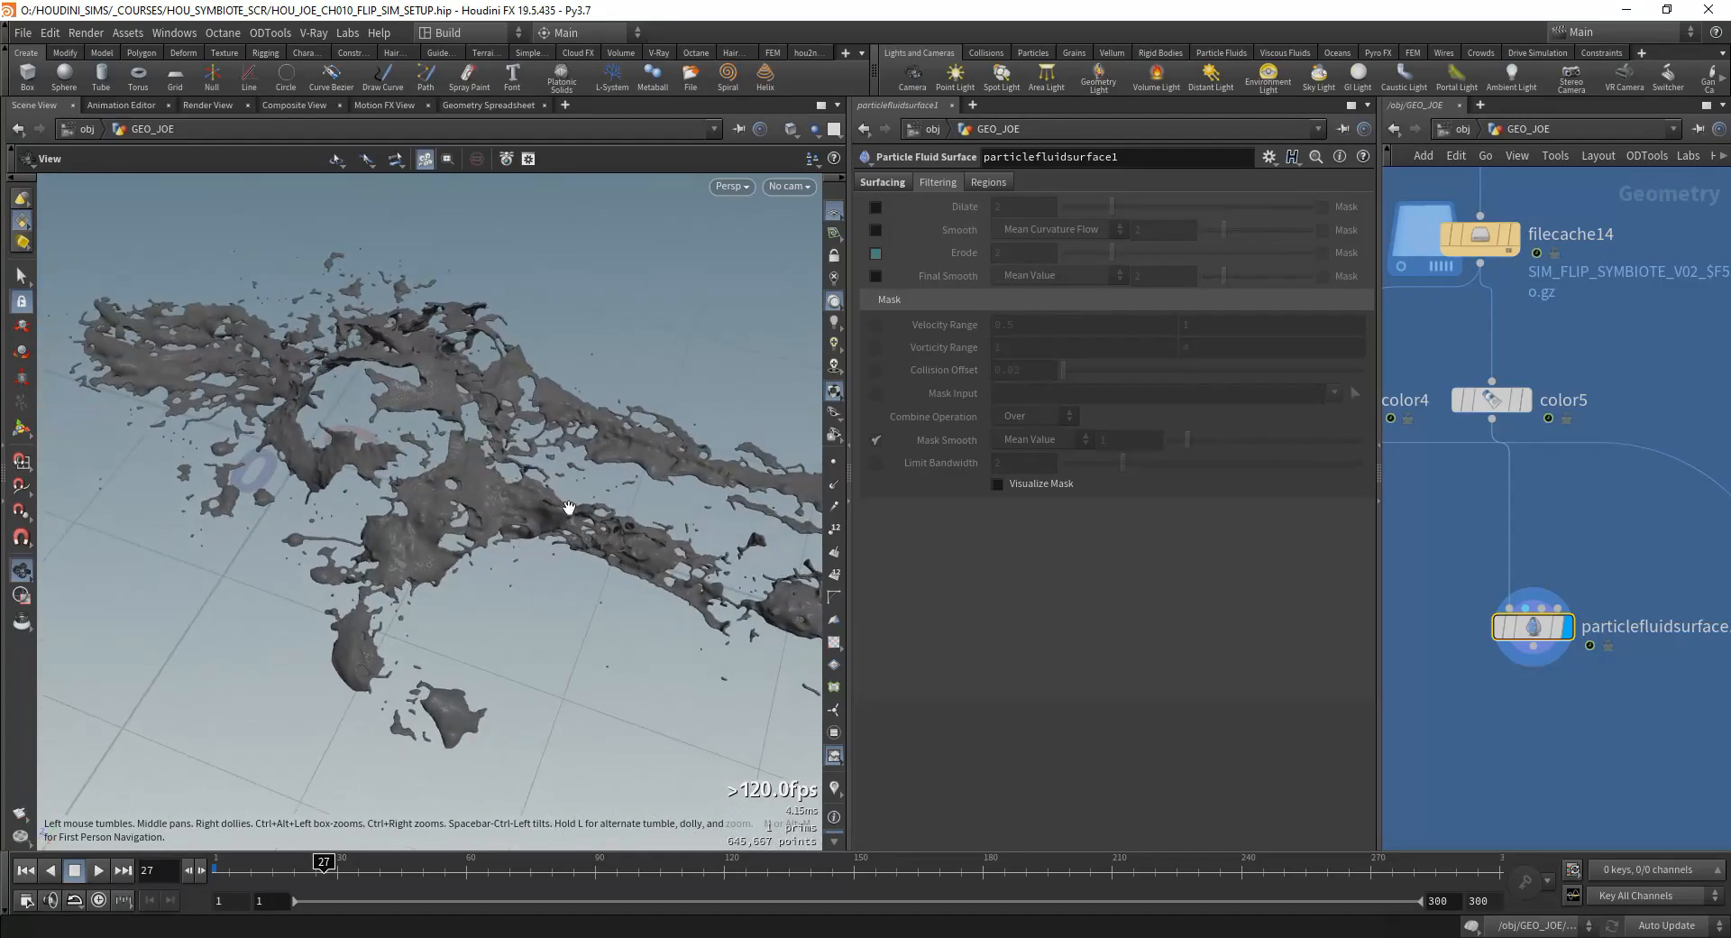
Step: Enable the fluid surface's bounding box with a size of 0.5, 0.5, 0.5 and bypass the surfacing node
left_click(990, 181)
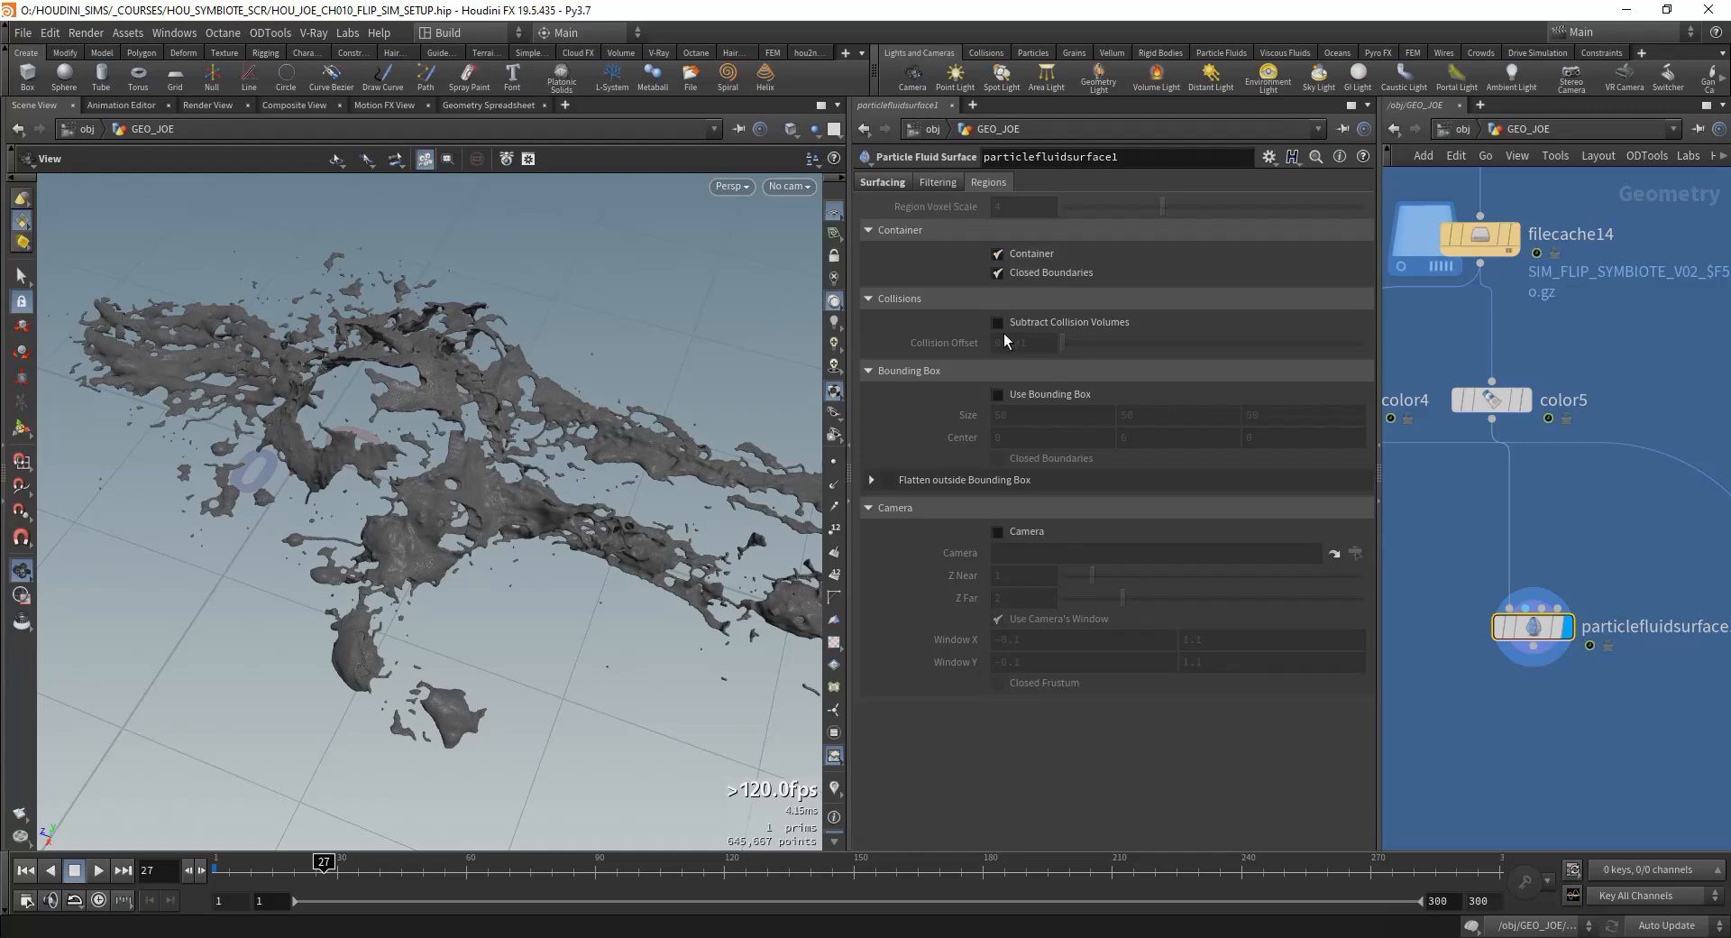
double_click(1017, 417)
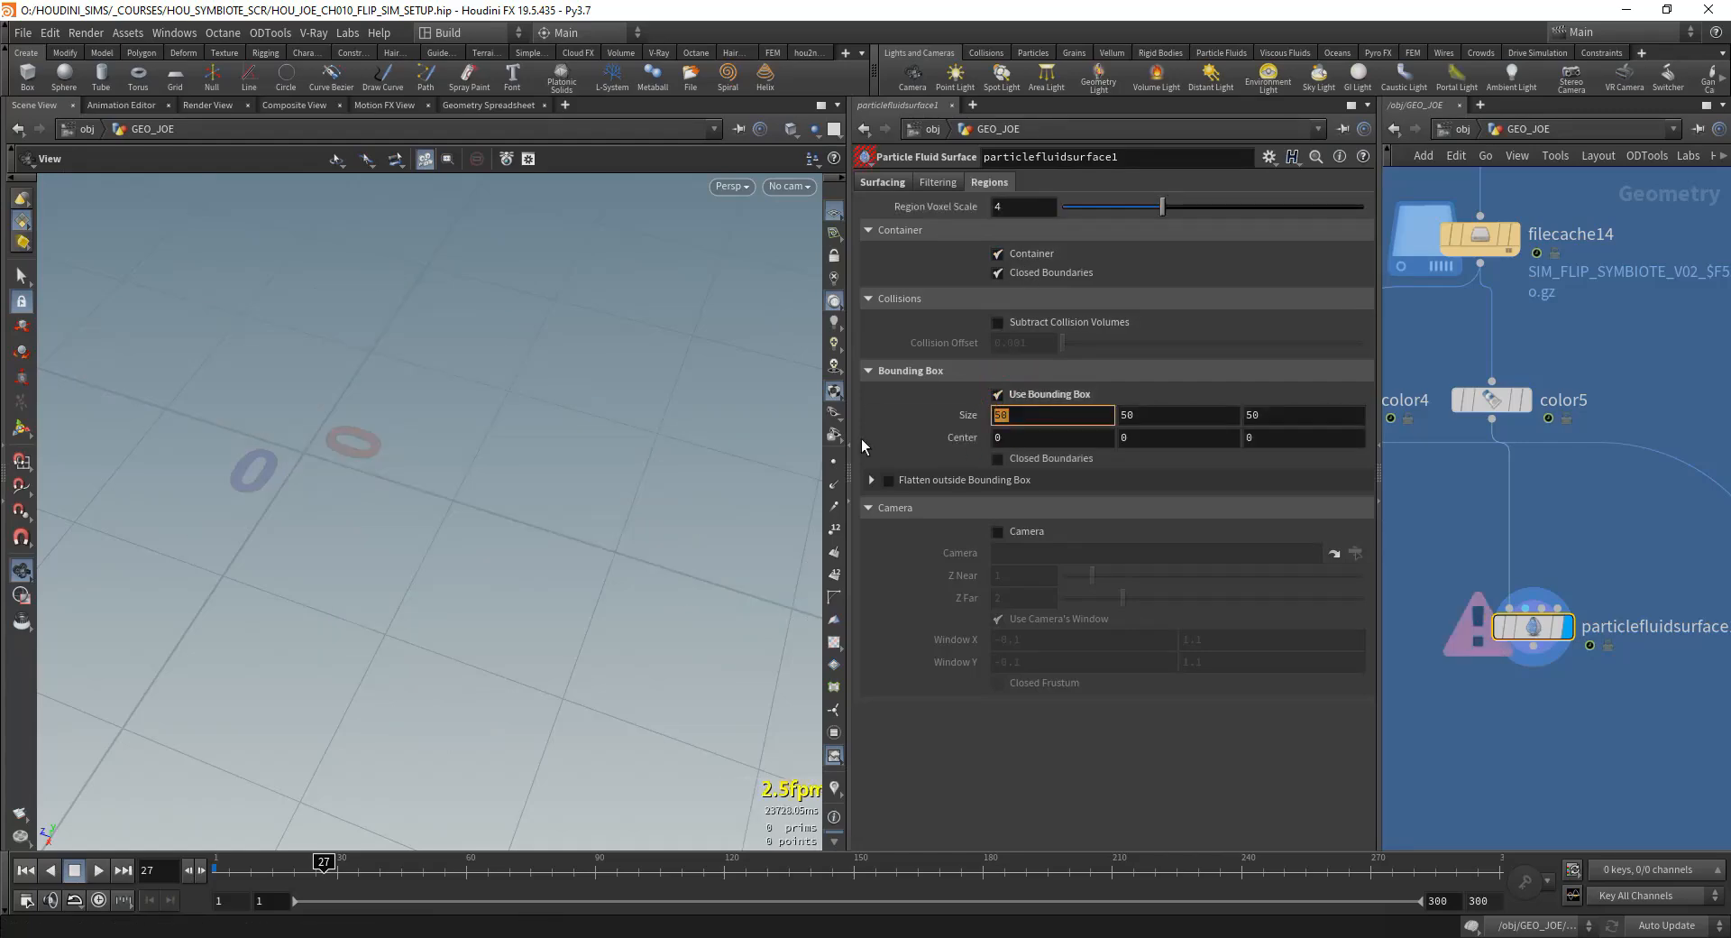
type("0.5")
key("Return")
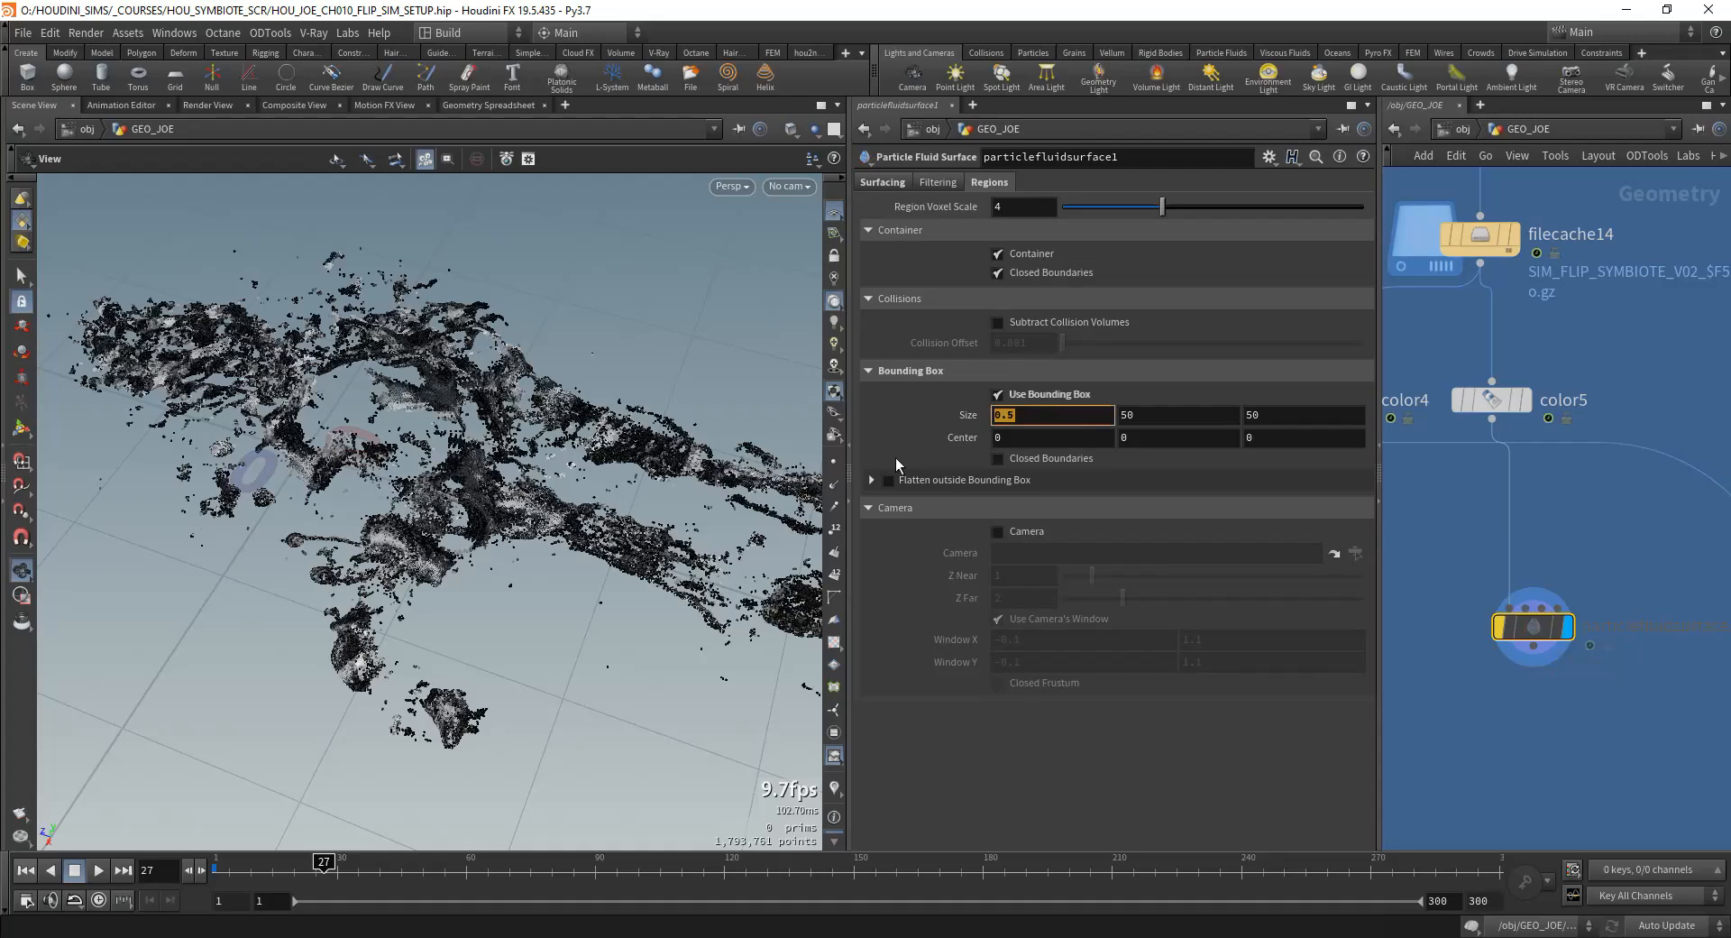
key("Tab")
type("0.5")
key("Tab")
type("0.5")
key("Tab")
Step: Shrink and shift the bounding box over the particles to about 0.286 × 0.193 × 0.195, centered near 0.107, 0.026, -0.236
middle_click_drag(1578, 683, 1551, 604)
middle_click_drag(1590, 464, 1604, 515)
right_click_drag(532, 433, 244, 614)
key("Return")
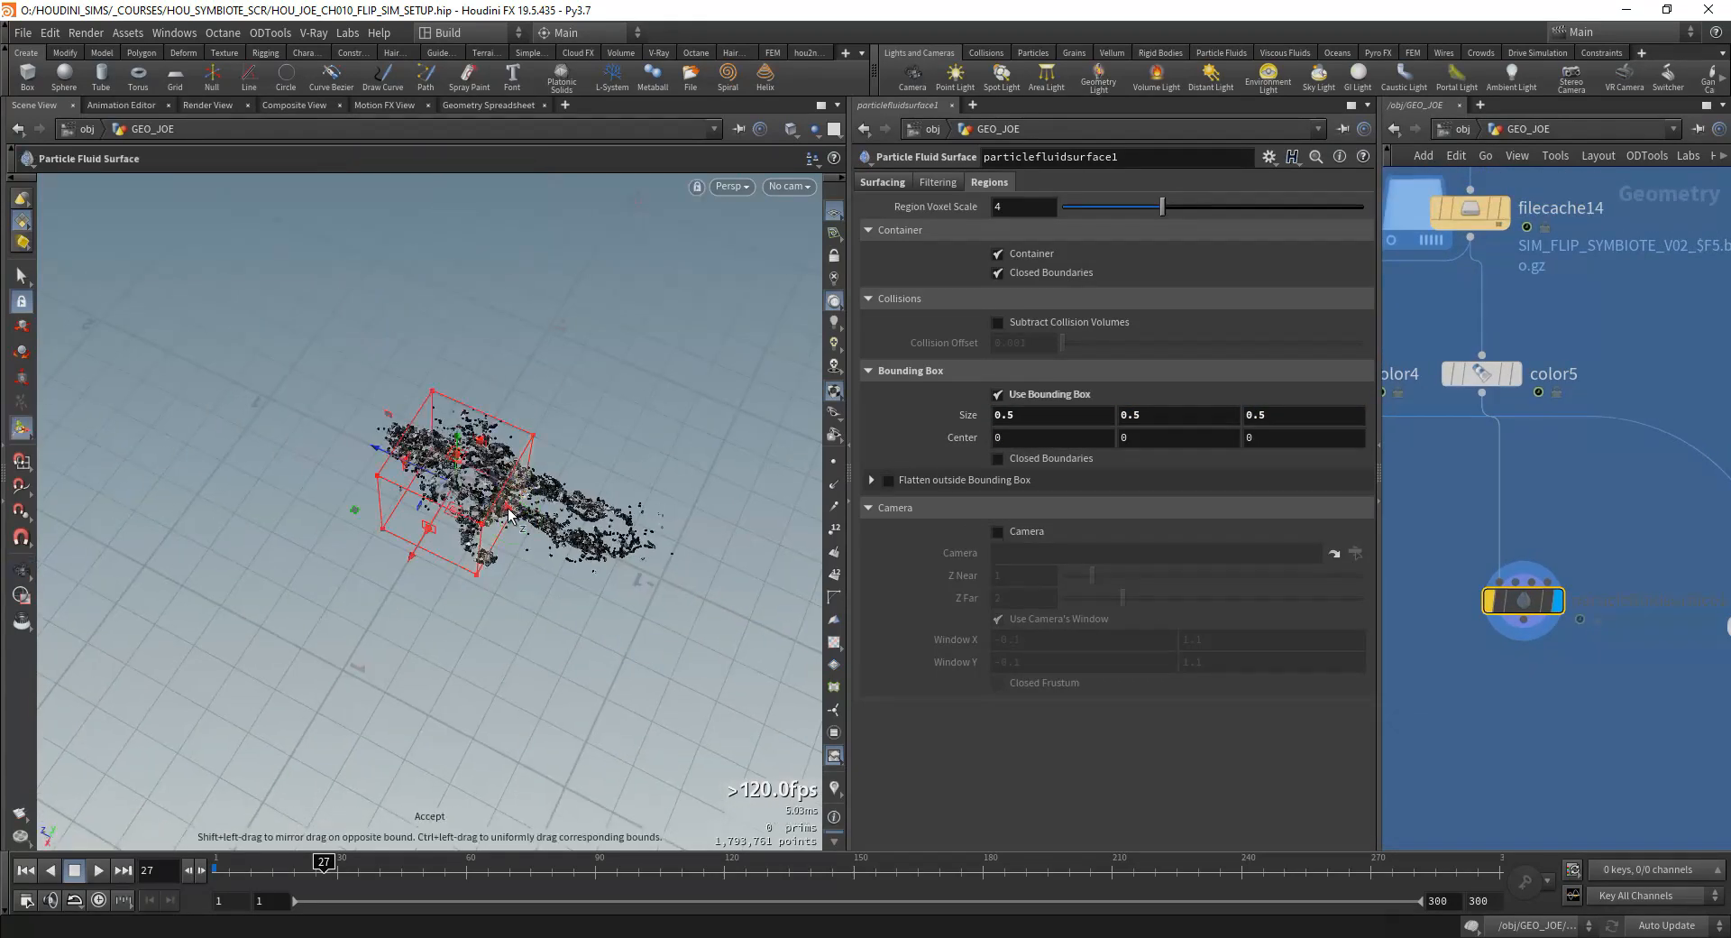
left_click_drag(383, 452, 311, 455)
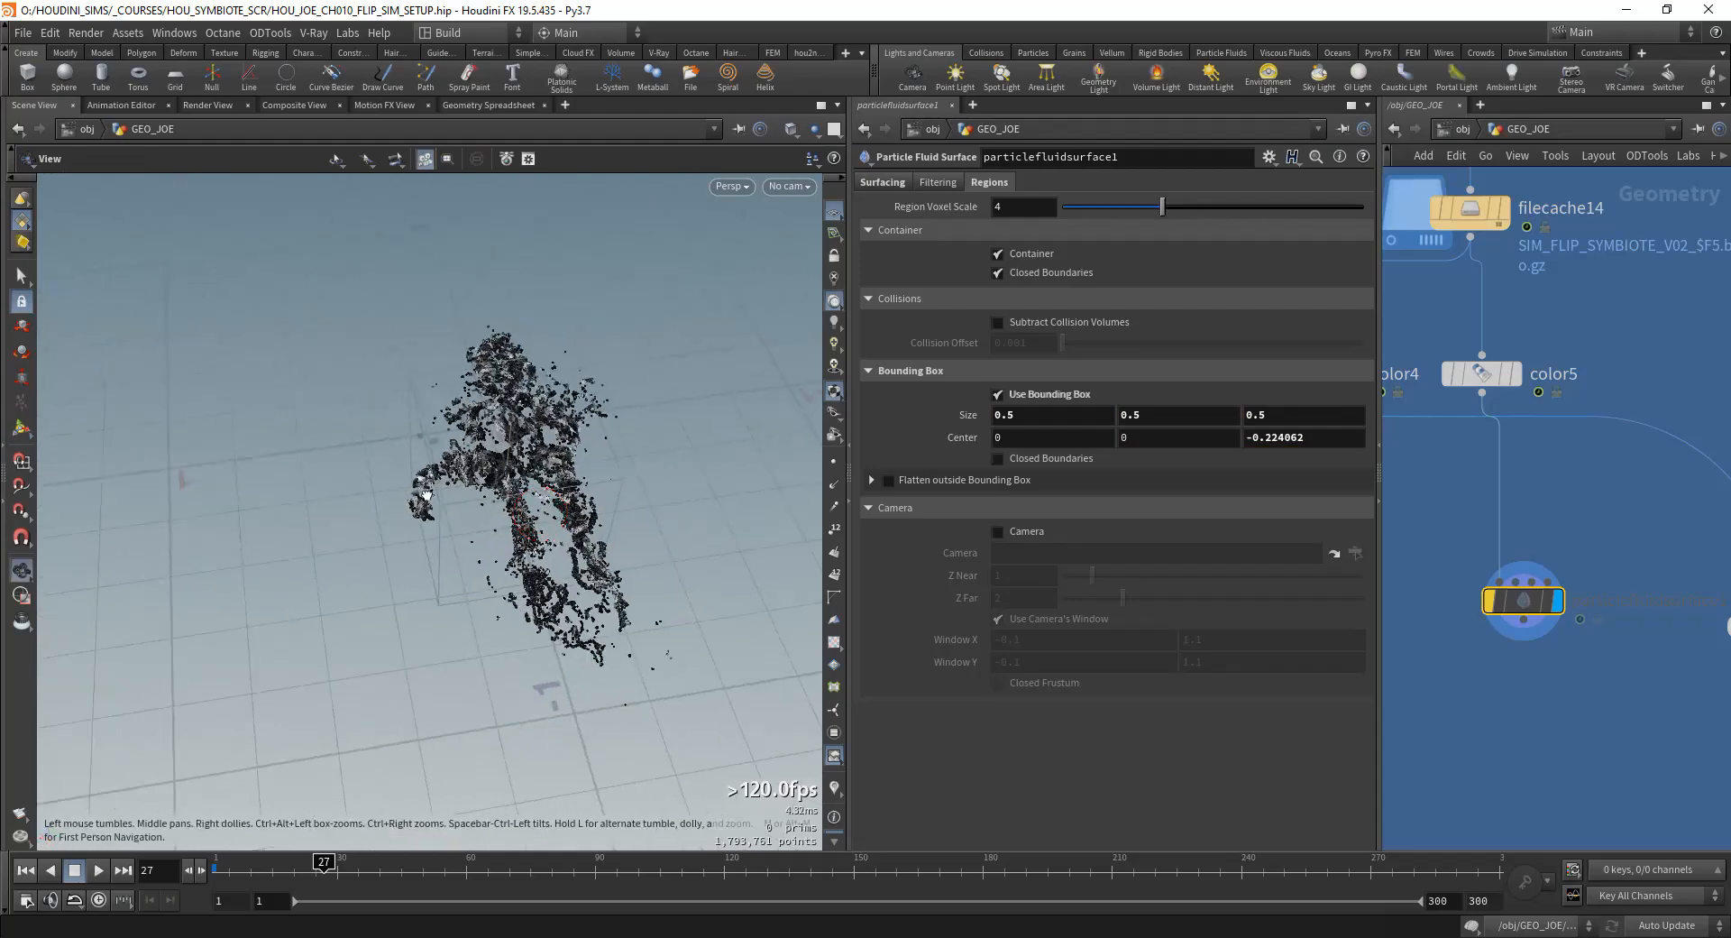
left_click_drag(593, 472, 520, 480)
left_click_drag(520, 480, 699, 454, "alt")
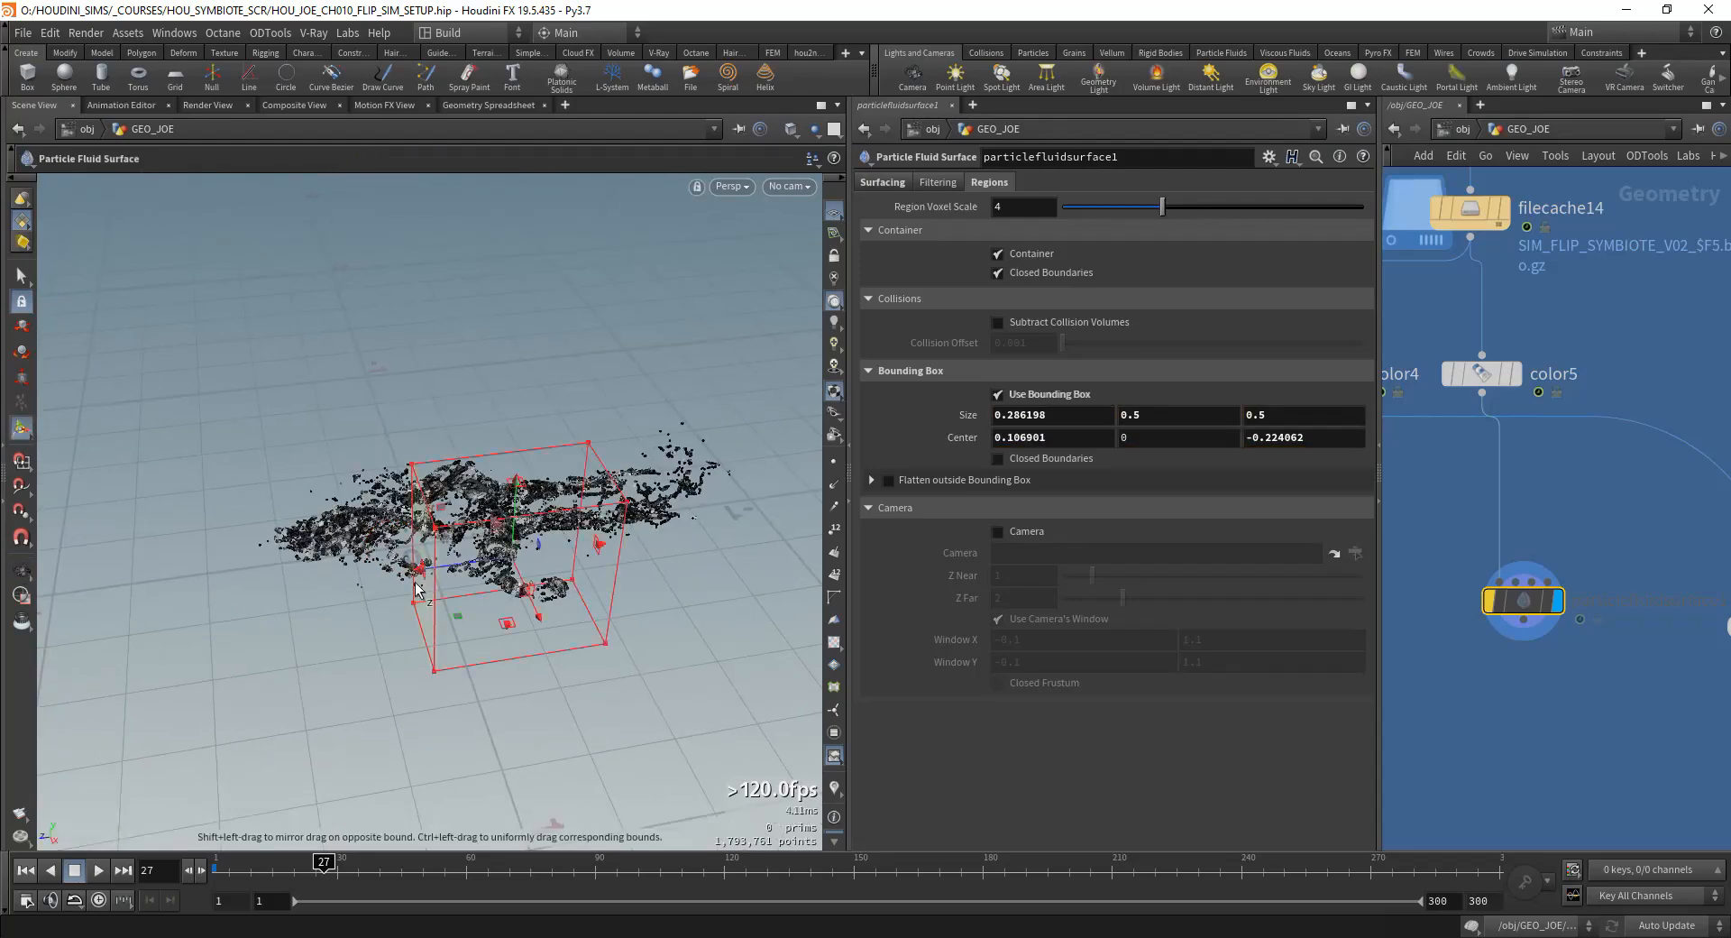
left_click_drag(387, 577, 440, 571)
left_click_drag(440, 571, 615, 532, "alt")
left_click_drag(608, 535, 509, 496)
left_click_drag(512, 635, 511, 578)
left_click_drag(510, 578, 476, 664, "alt")
right_click_drag(475, 664, 537, 581, "alt")
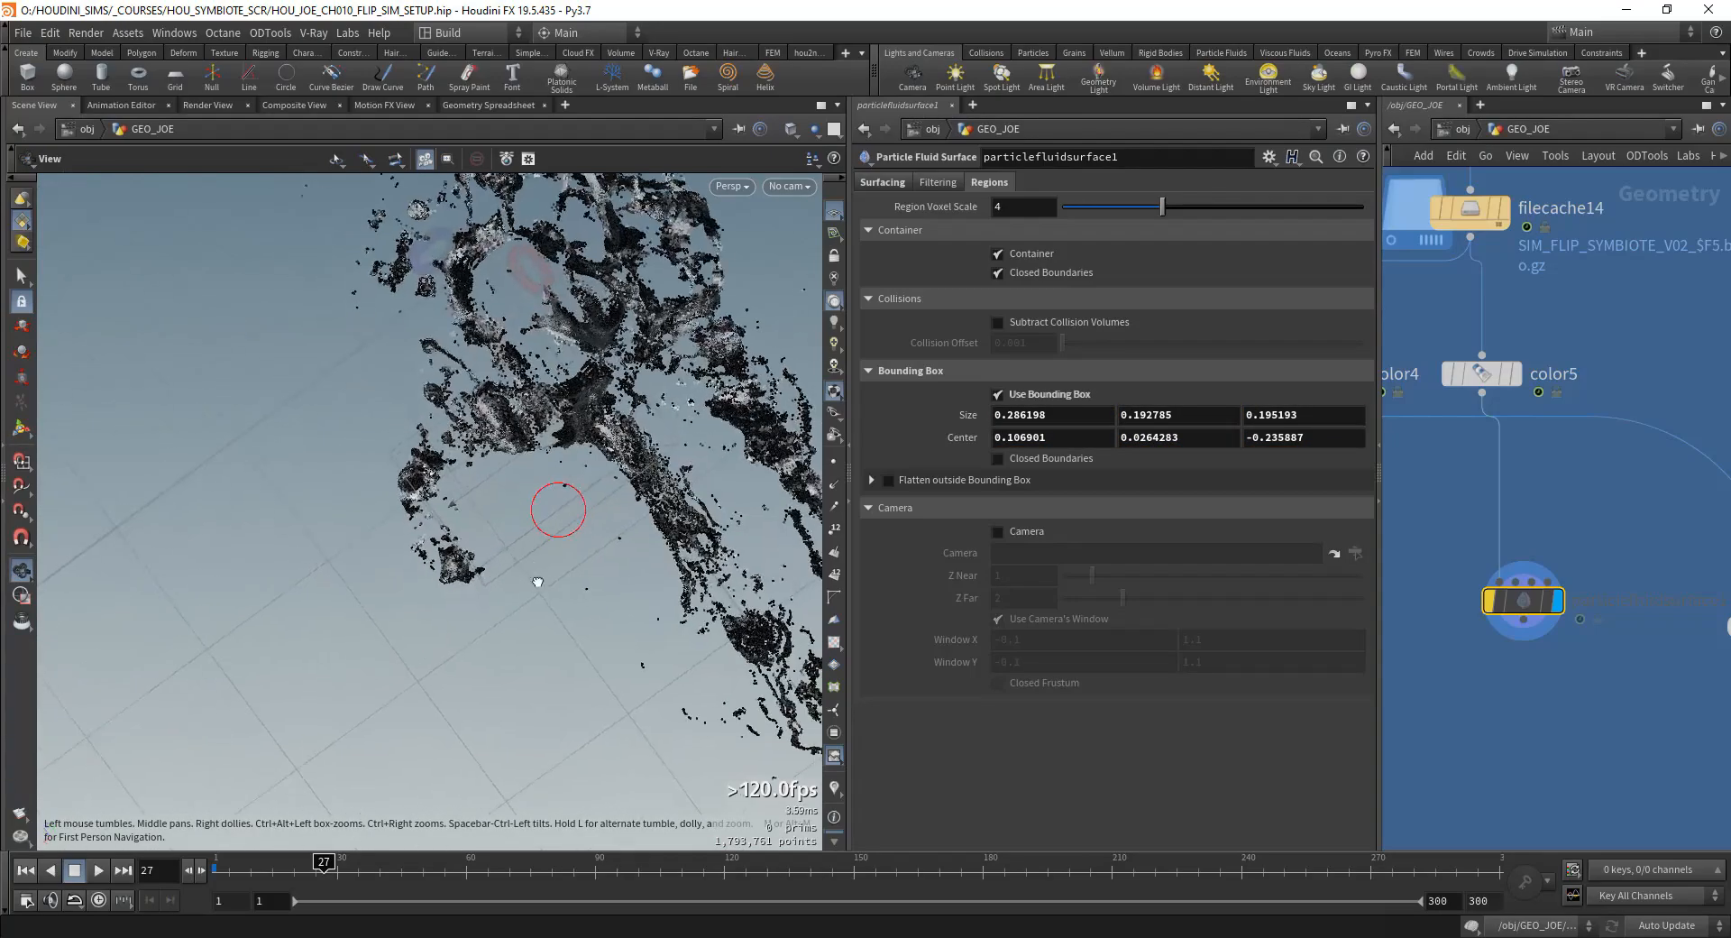
Step: Readjust the bounding box to about 0.193 high and 0.258 deep, centered near 0.188, 0.026, -0.205
middle_click_drag(537, 582, 468, 604, "alt")
left_click_drag(382, 585, 290, 626)
left_click_drag(451, 603, 457, 563, "alt")
left_click_drag(576, 465, 522, 494)
left_click_drag(452, 549, 405, 631, "alt")
left_click_drag(538, 634, 497, 590, "alt")
key("Escape")
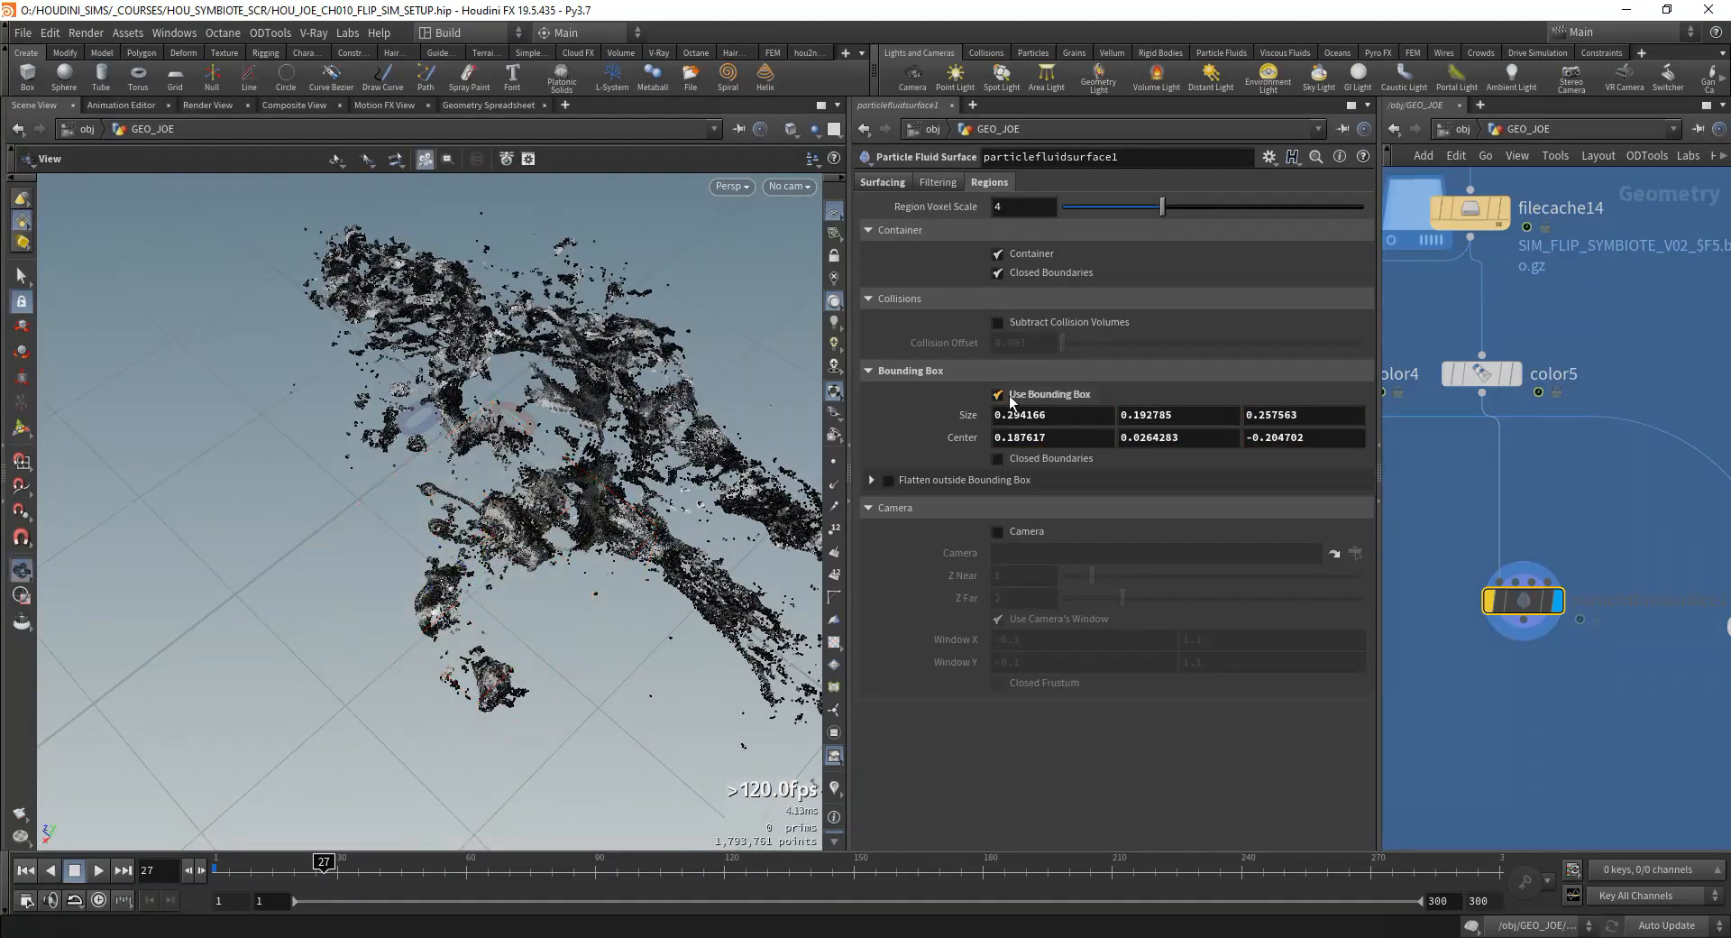
Step: Enable Dilate, Smooth, Erode and Final Smooth filtering on the fluid surface
left_click(960, 183)
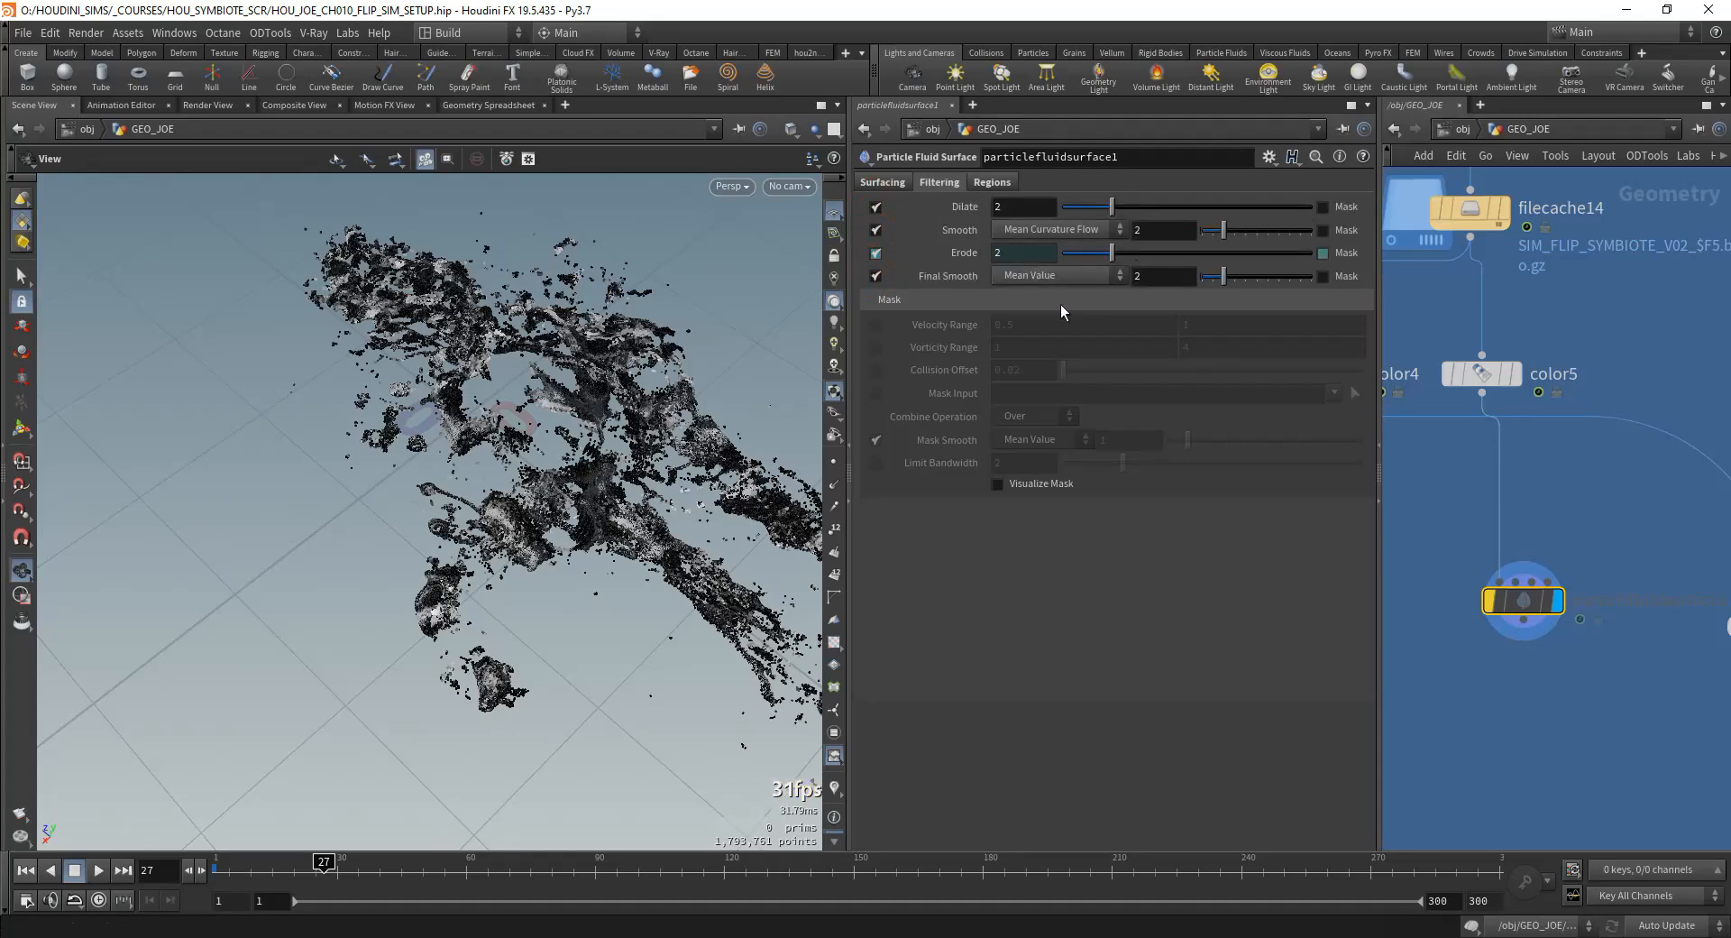
Step: Turn off Union Compressed Fluid Surface and set the output Adaptivity to 0.01
left_click(906, 185)
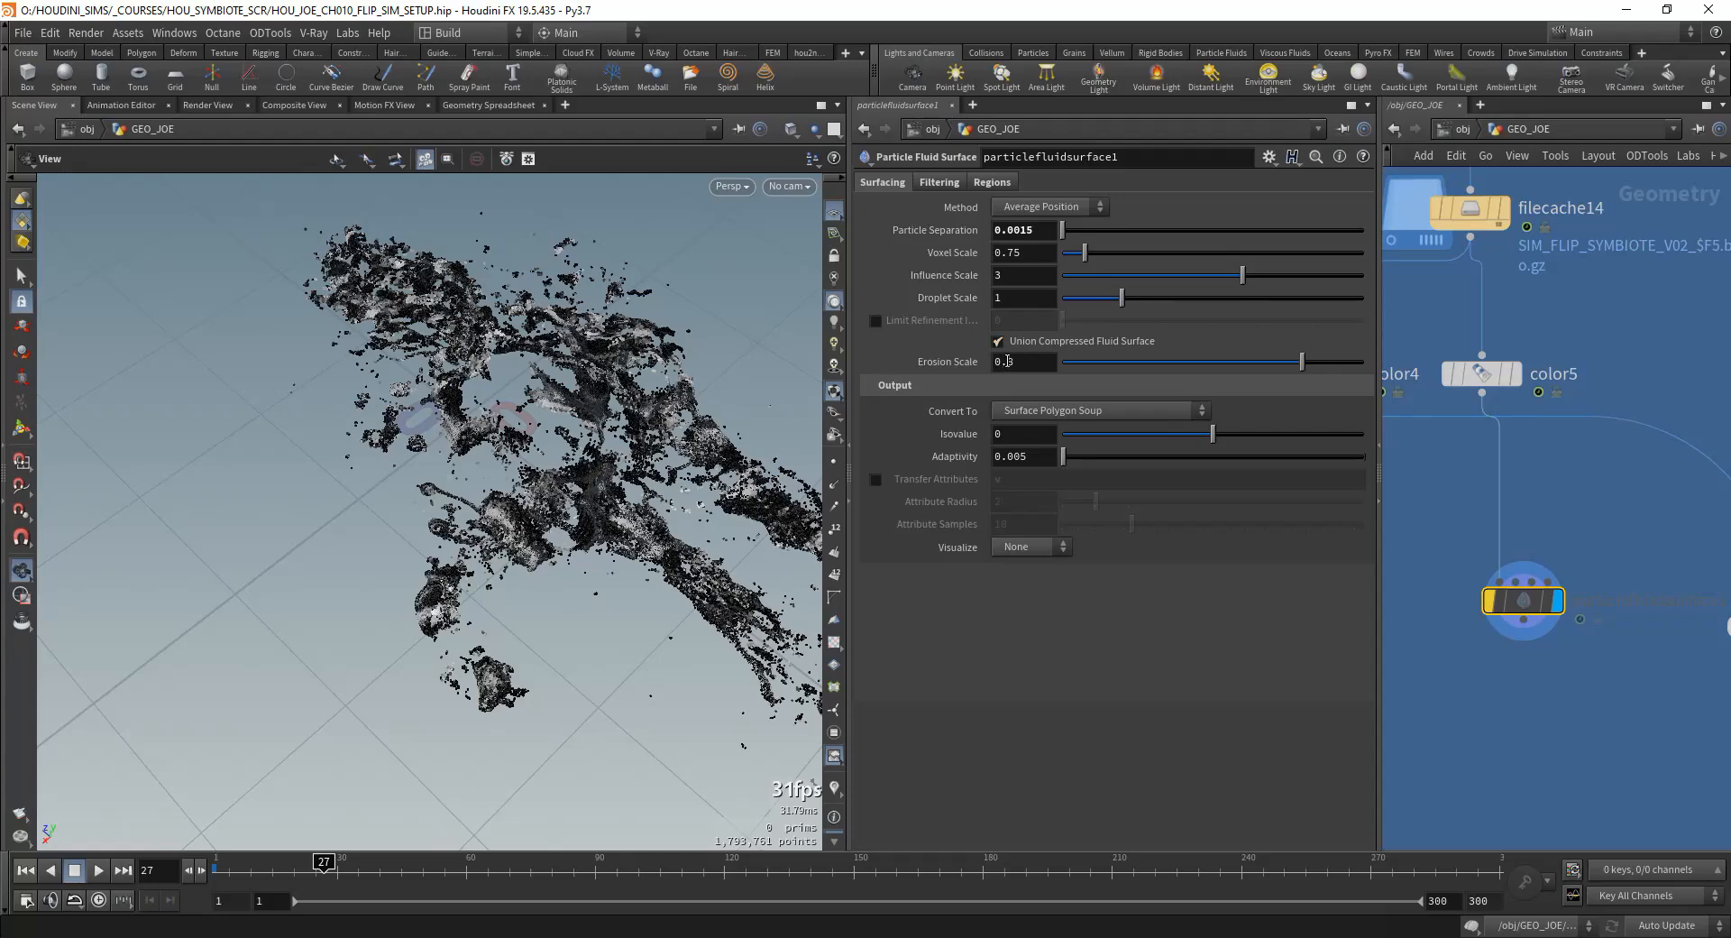
left_click(998, 342)
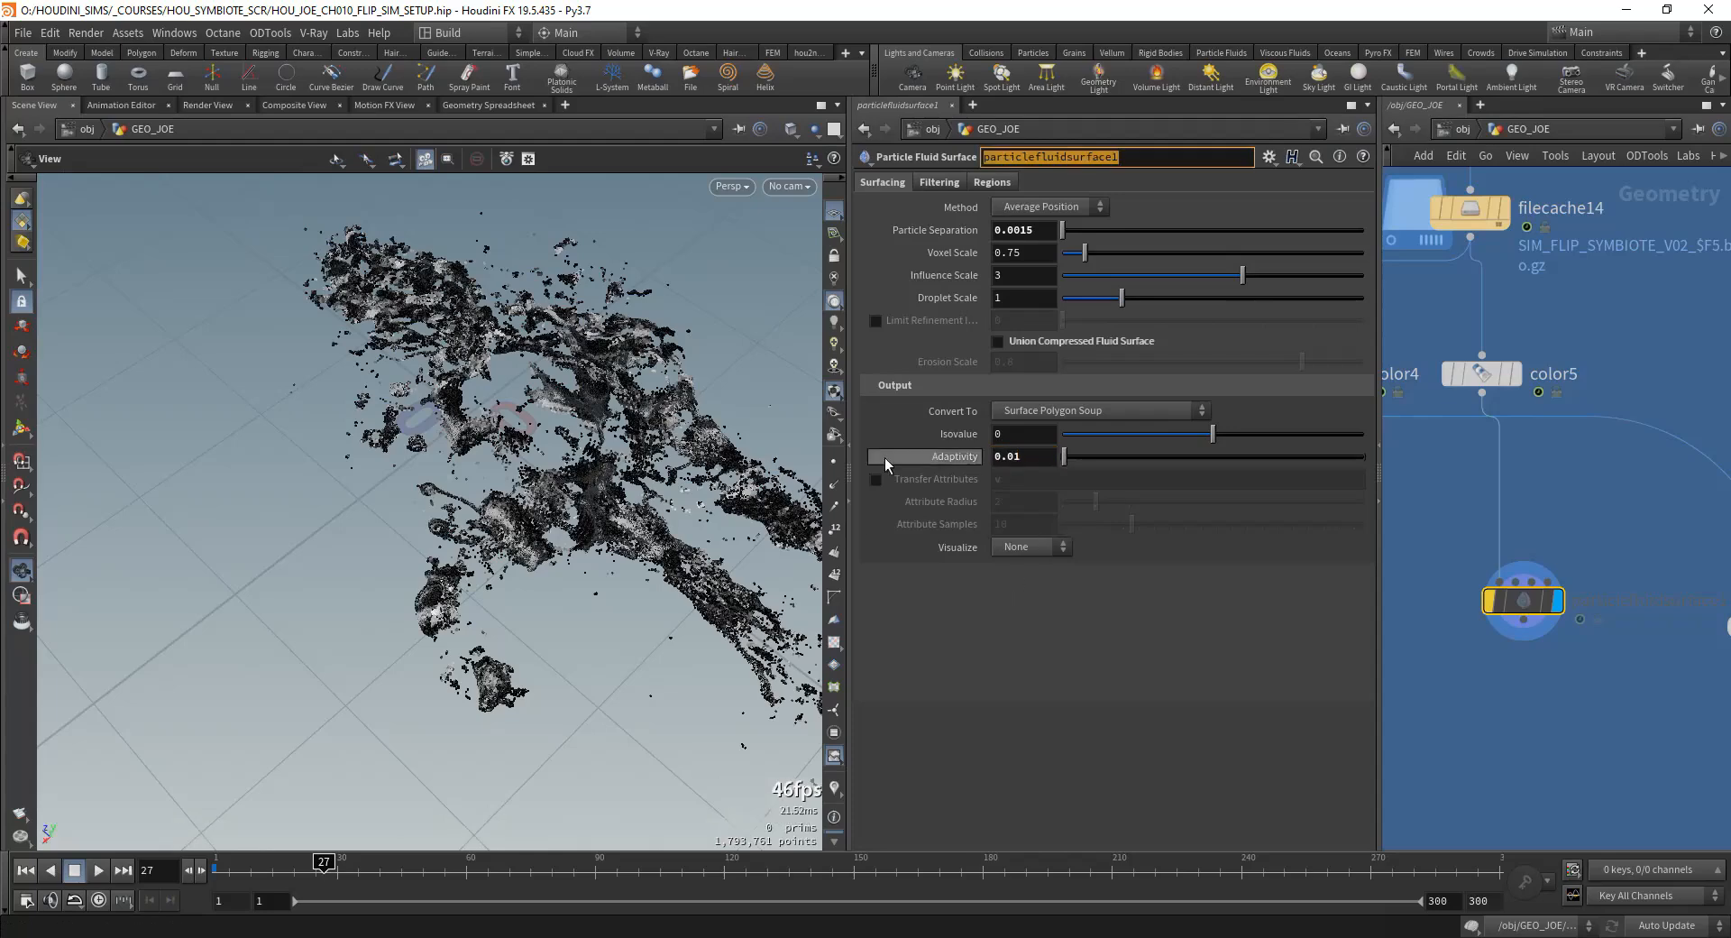
Step: Turn on attribute transfer for v and Cd, and open the surface's Visualize options
left_click(875, 479)
left_click(1085, 478)
type("v c")
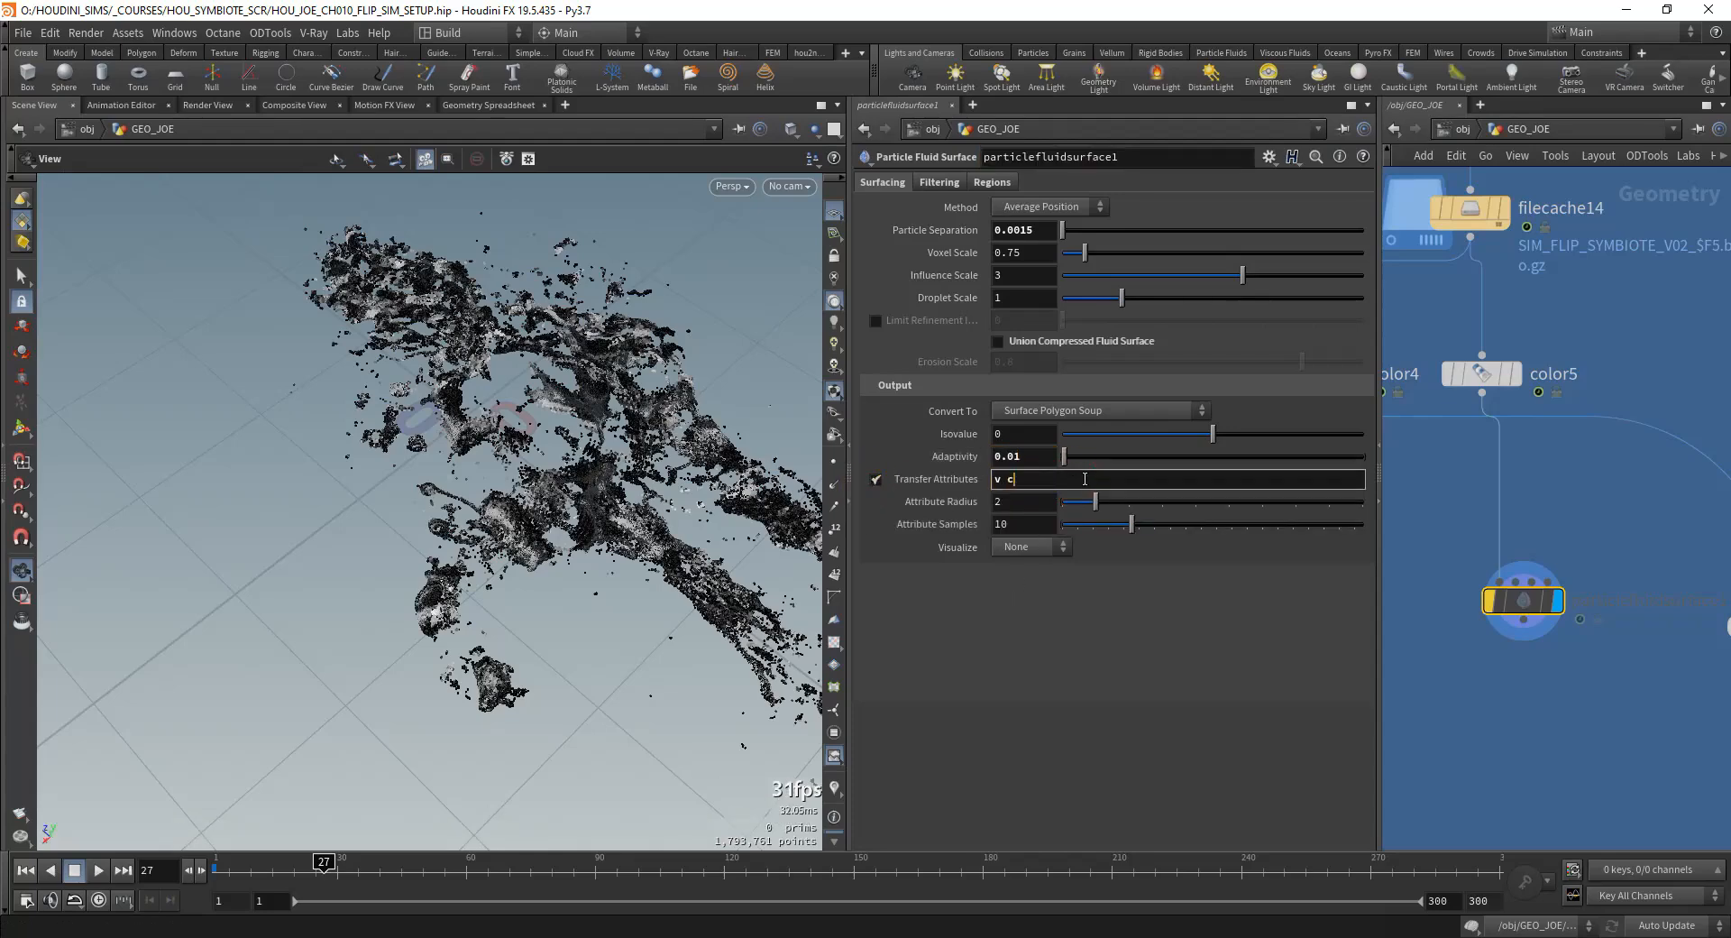
key("BackSpace")
type("Cd")
key("Return")
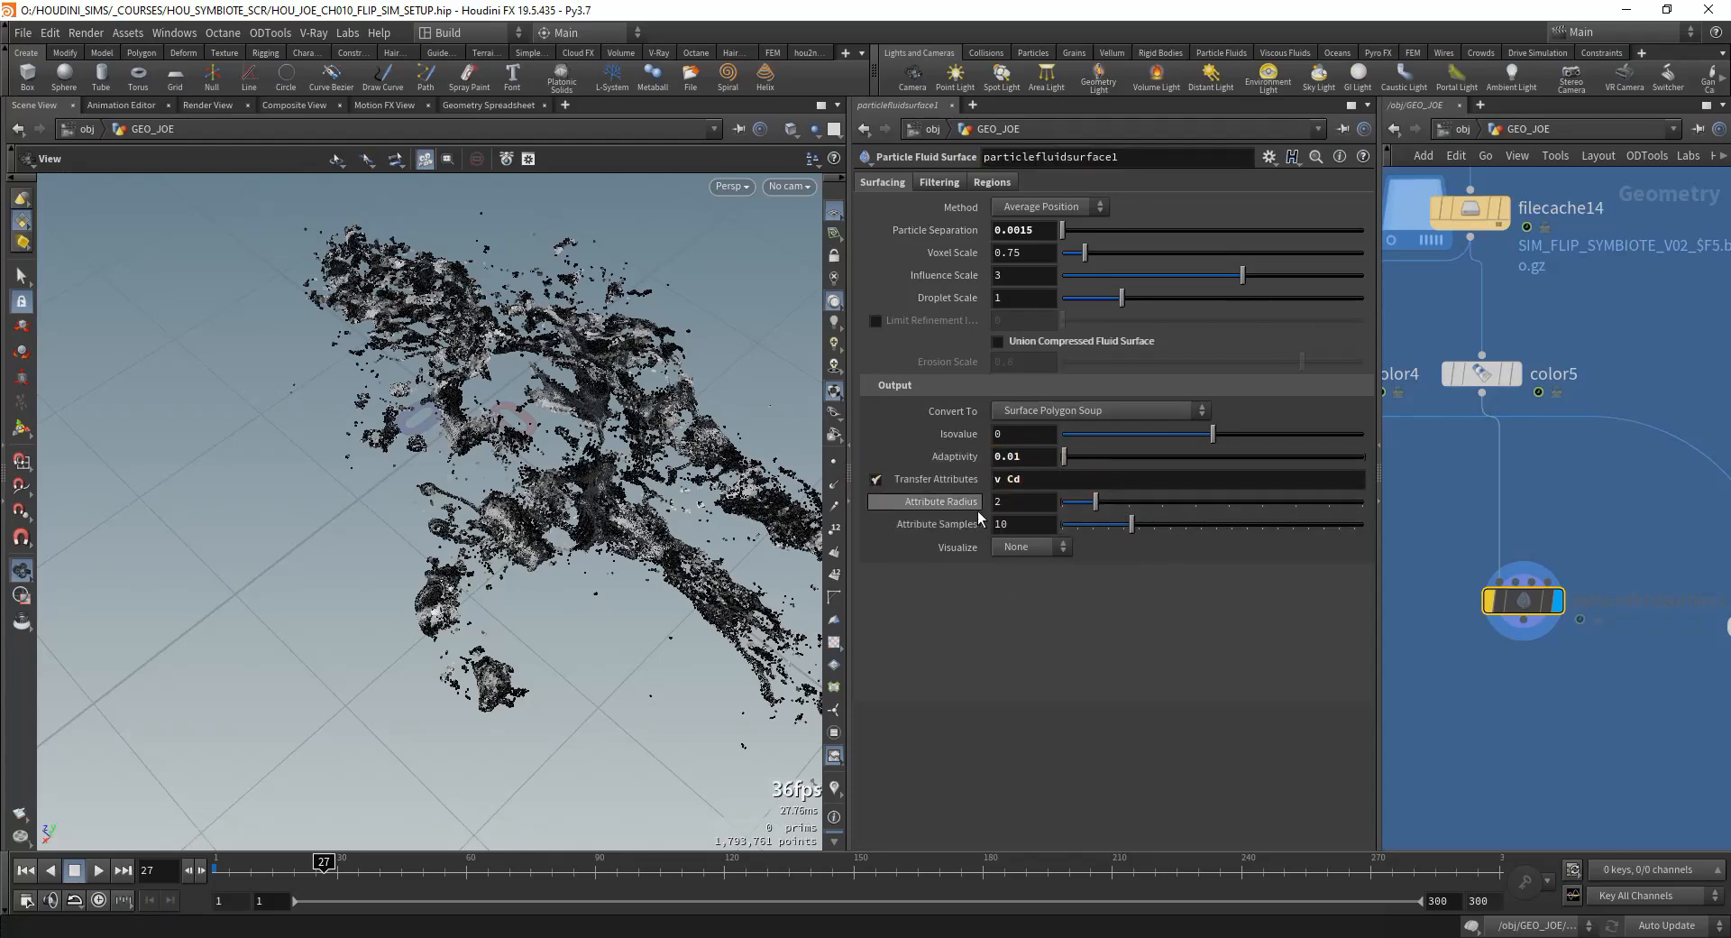
left_click(1032, 548)
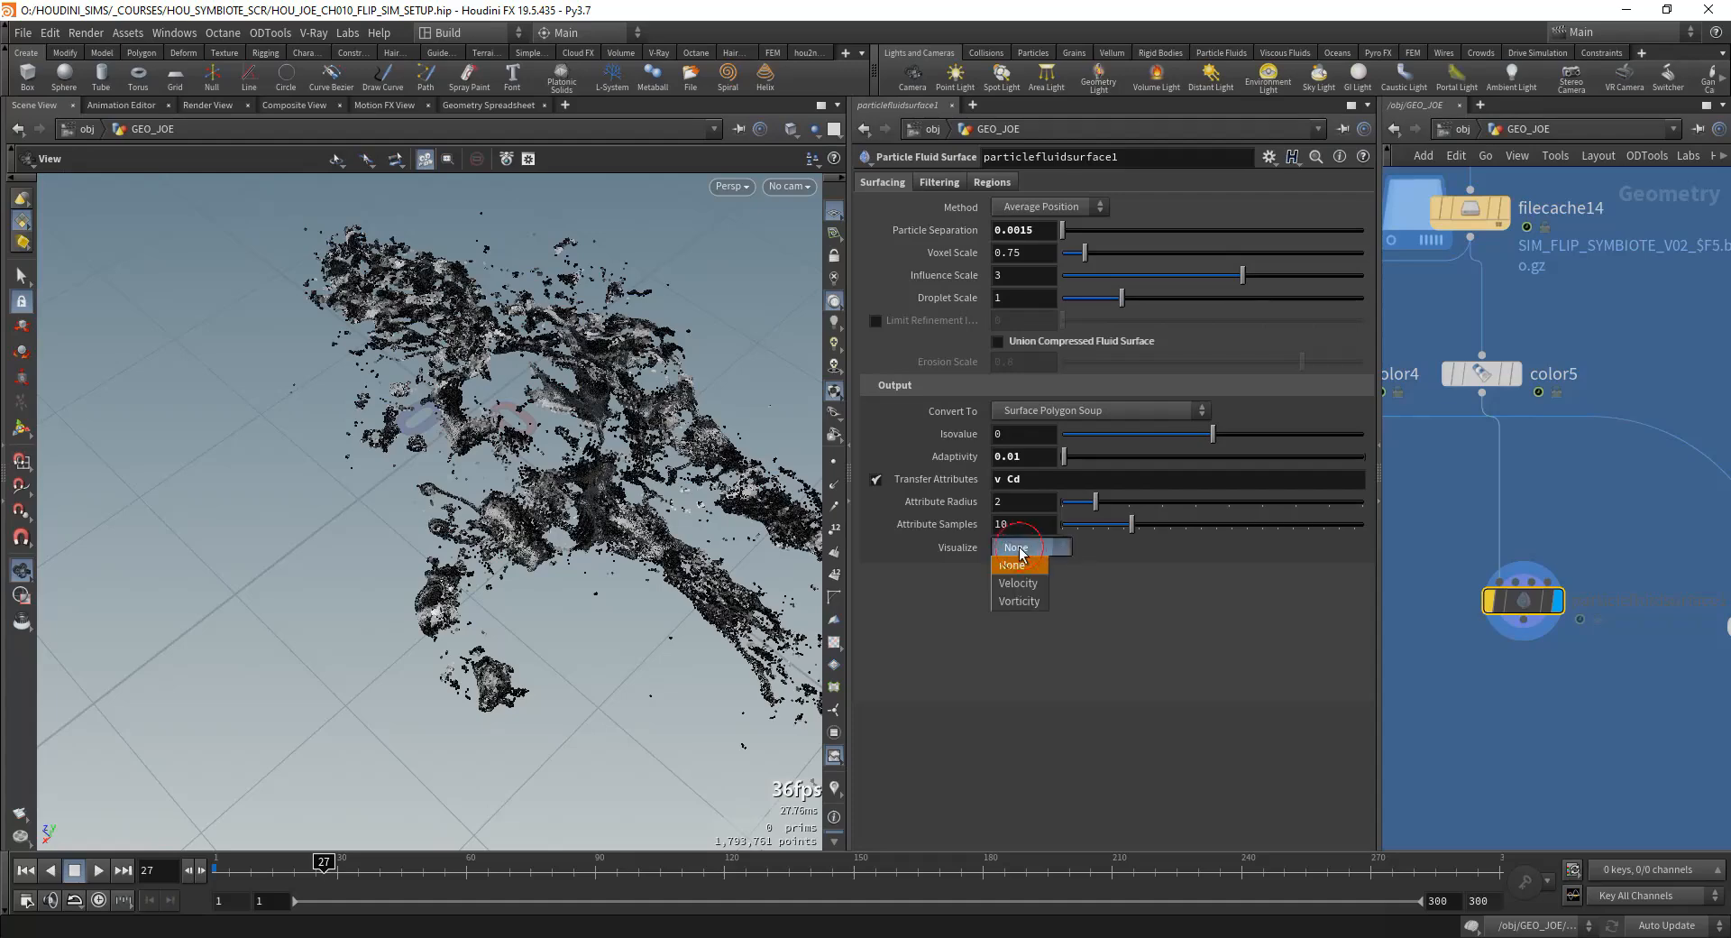
Step: Keep the fluid surface's Visualize option at None, set Particle Separation to 0.001, and turn off the node's bypass to mesh the test region
left_click(1024, 551)
double_click(1027, 233)
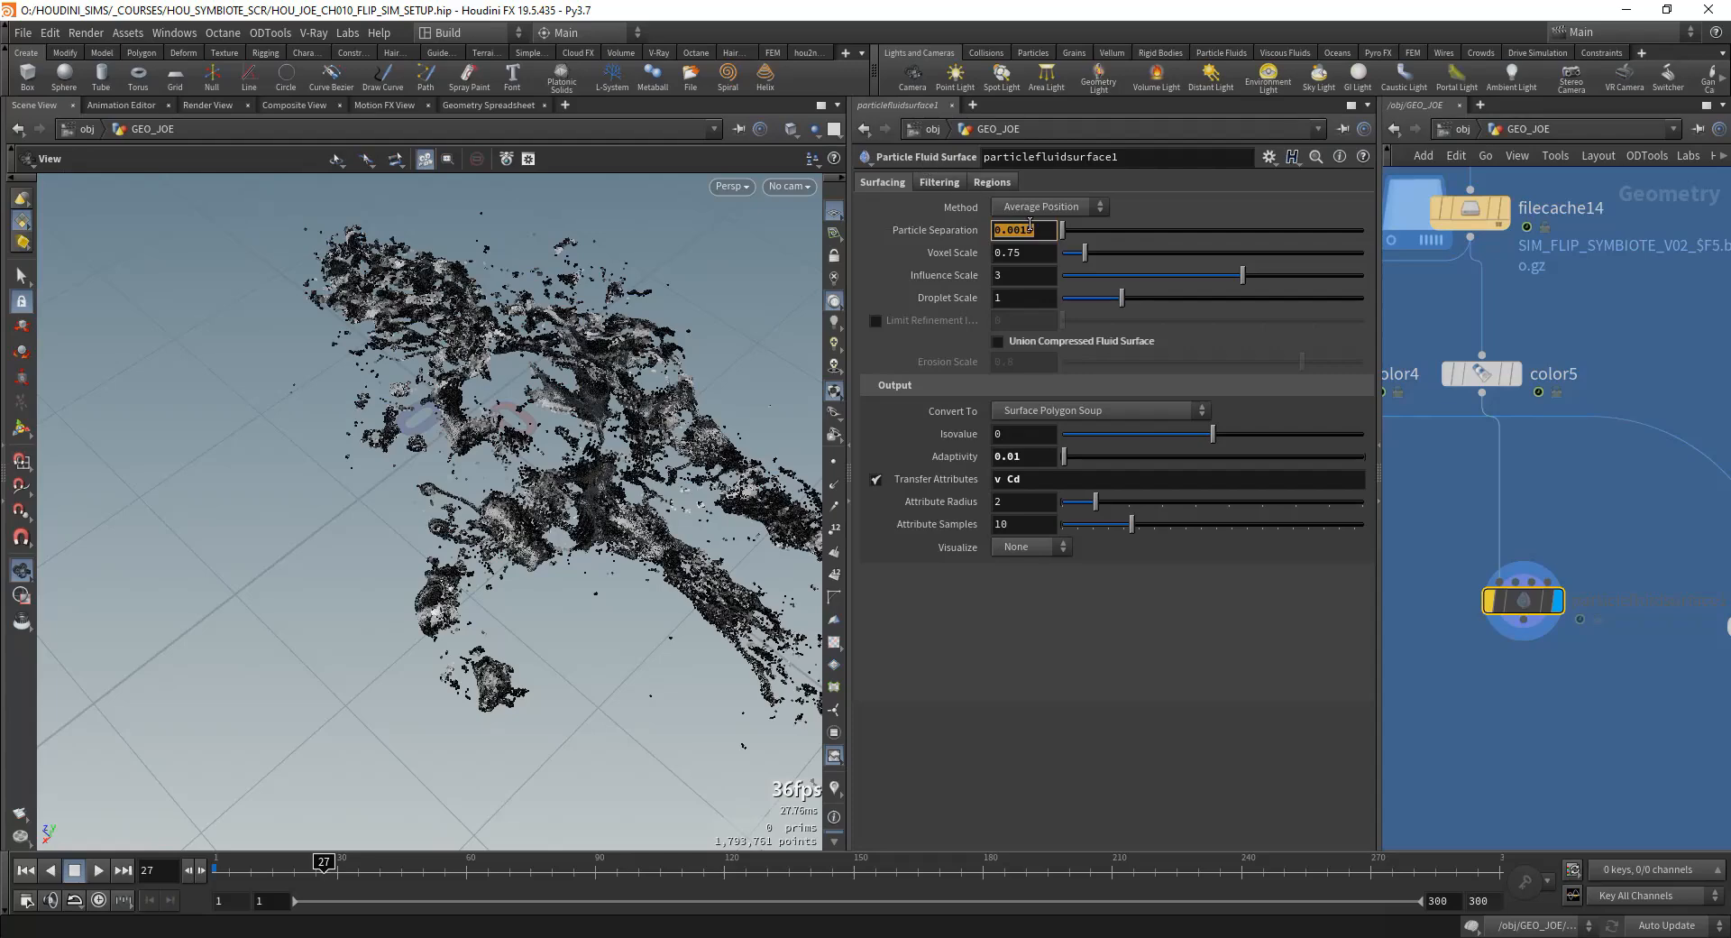
left_click(1034, 230)
left_click_drag(1019, 227, 1032, 228)
type("1")
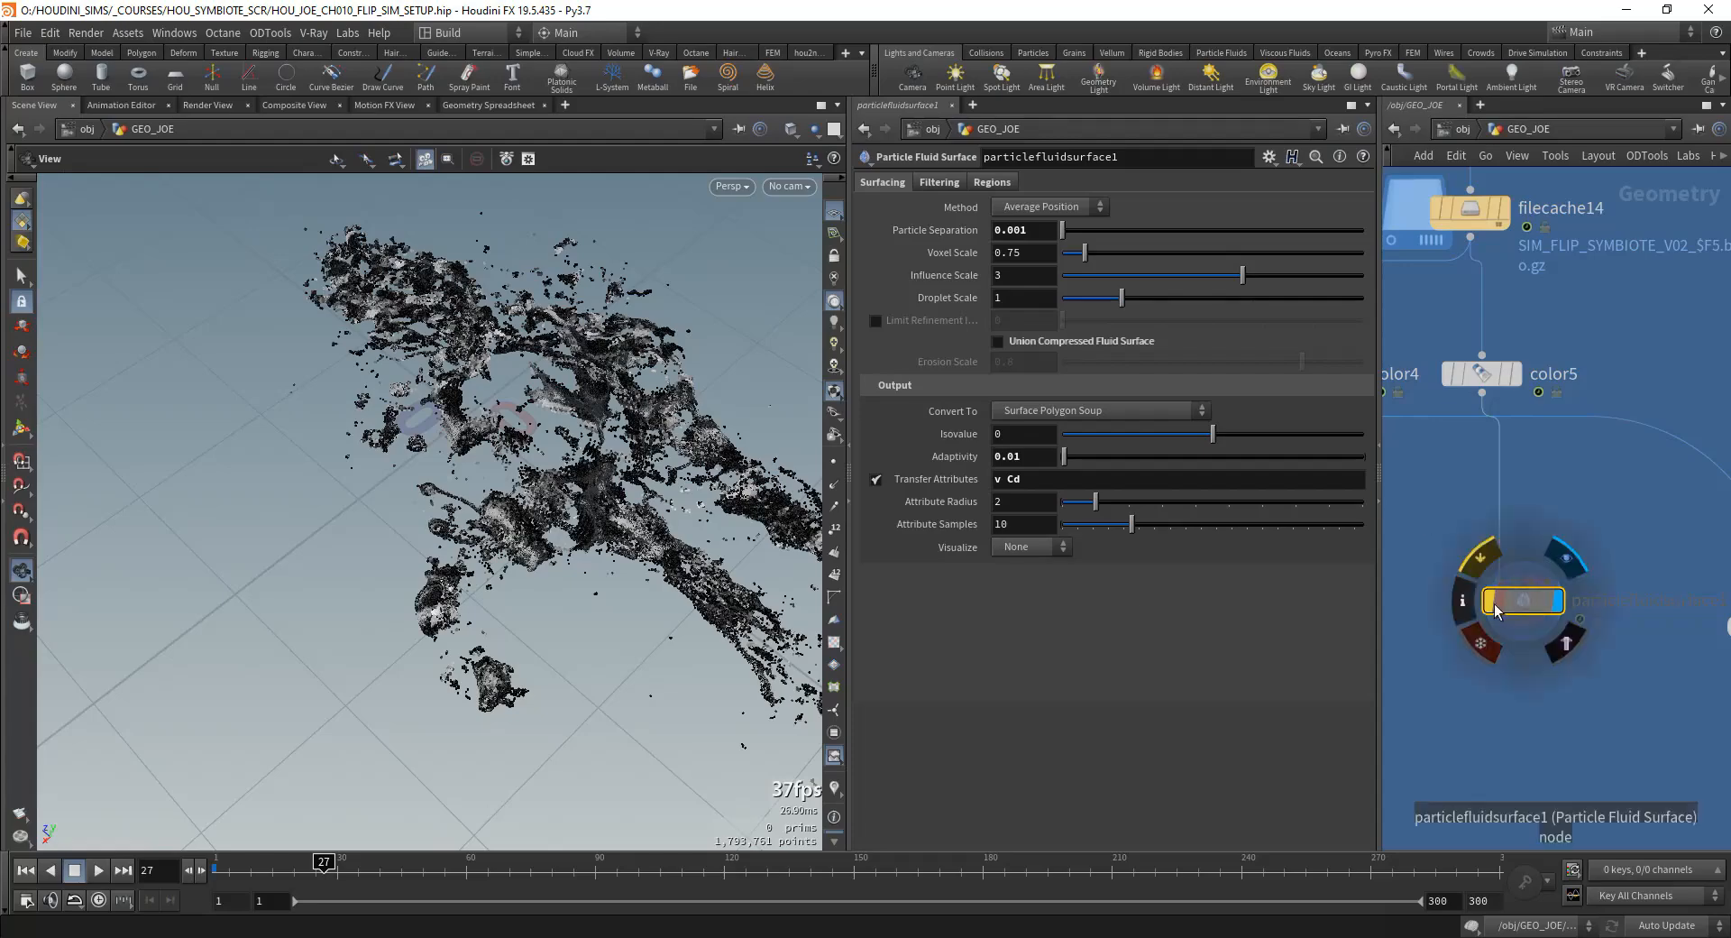
left_click_drag(582, 566, 537, 607)
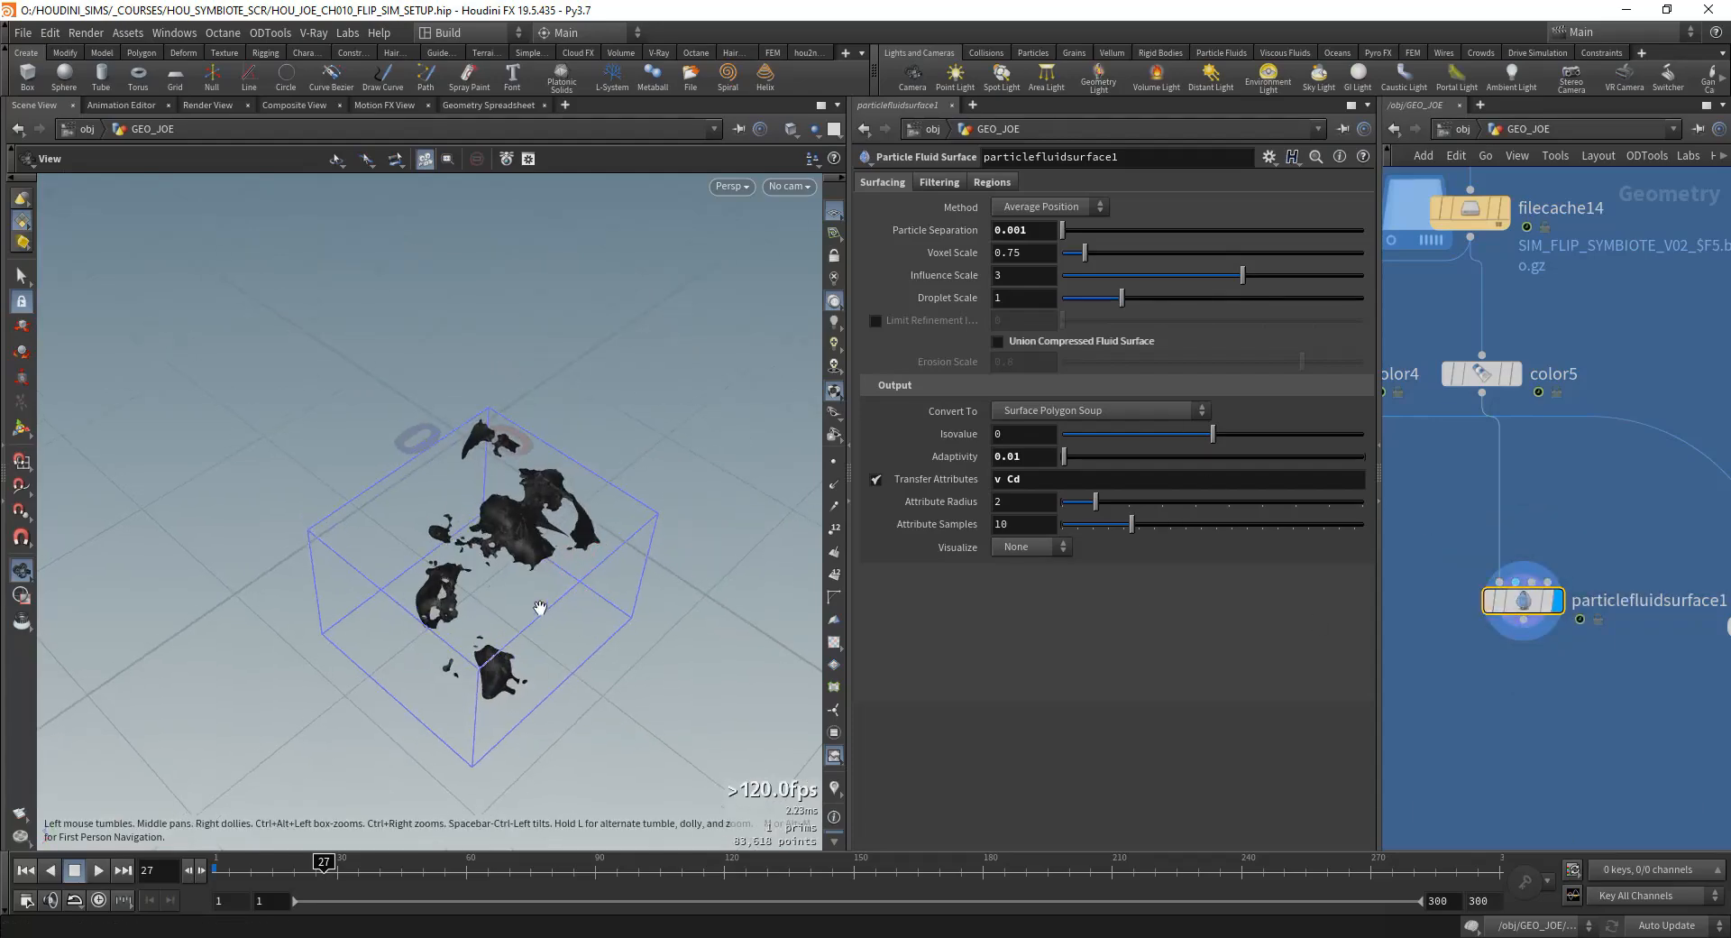
right_click_drag(537, 607, 775, 541)
middle_click_drag(776, 541, 697, 436)
middle_click_drag(1562, 464, 1553, 484)
Step: Overlay color5's particles as a template and examine them against the meshed test region from several angles
left_click(1497, 394)
left_click_drag(577, 397, 535, 478)
middle_click_drag(534, 478, 532, 501)
left_click_drag(450, 518, 487, 518)
right_click_drag(484, 525, 279, 595)
middle_click_drag(537, 464, 538, 591)
left_click_drag(499, 566, 583, 422)
middle_click_drag(583, 422, 173, 663)
scroll(1600, 465, "down", 6)
Step: Display the SIM_FLIP network at frame 1 and go inside it to its dynamics nodes
left_click_drag(1378, 481, 1221, 468)
scroll(1590, 271, "up", 5)
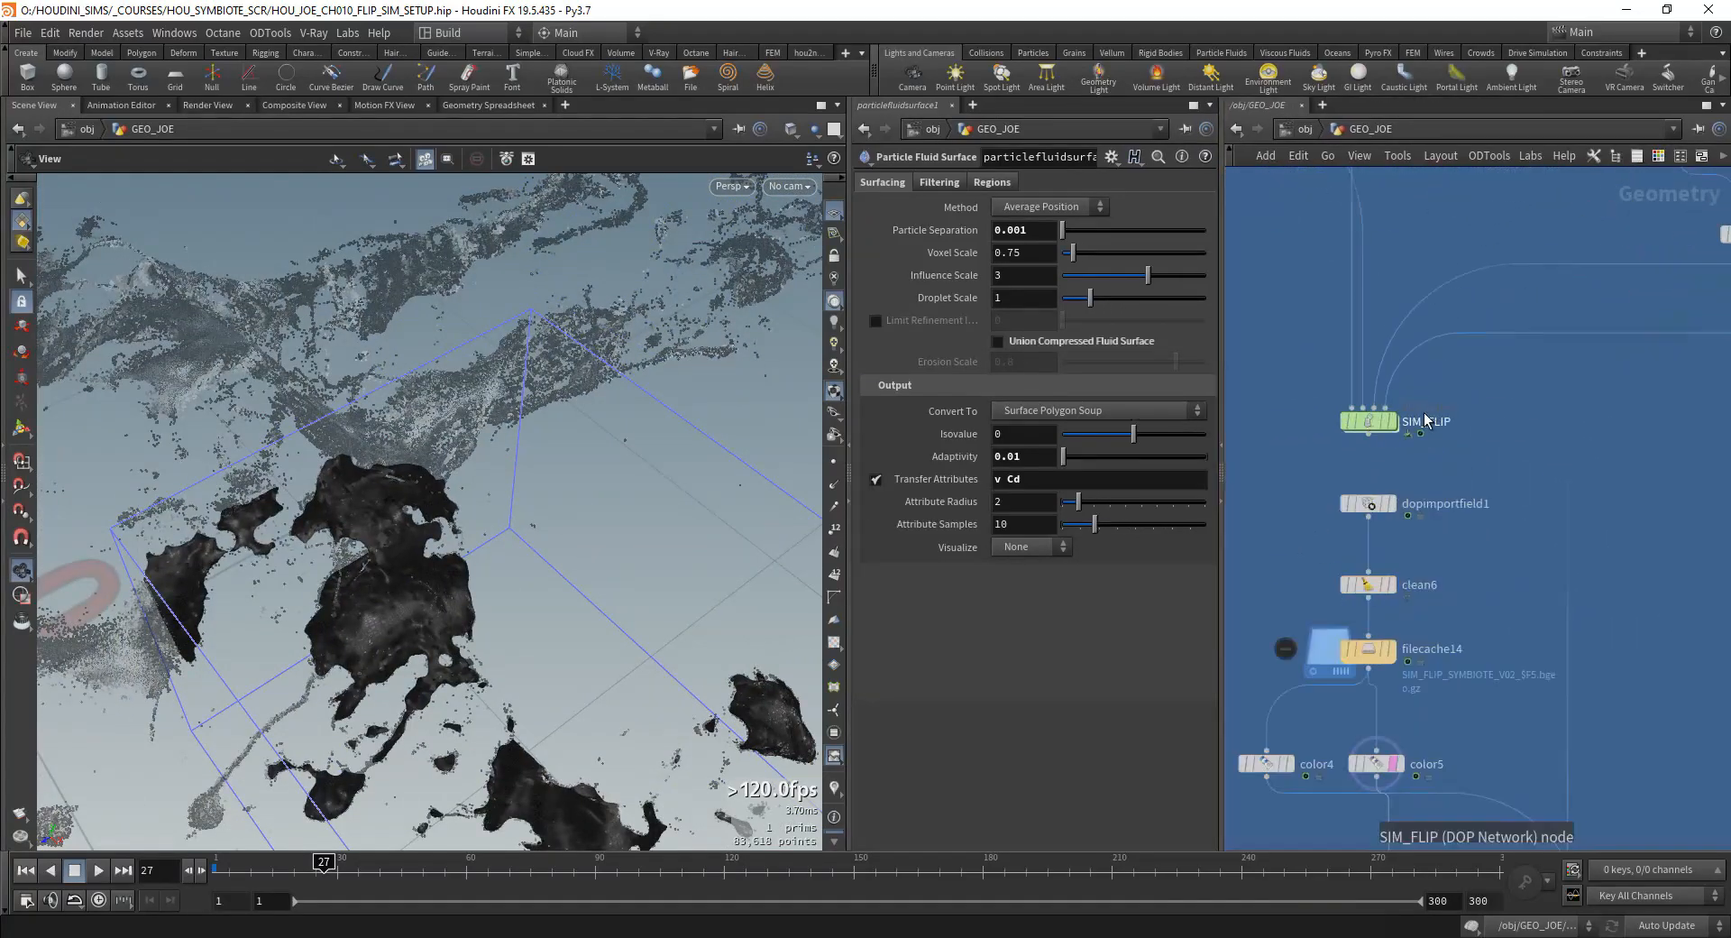
left_click(1393, 422)
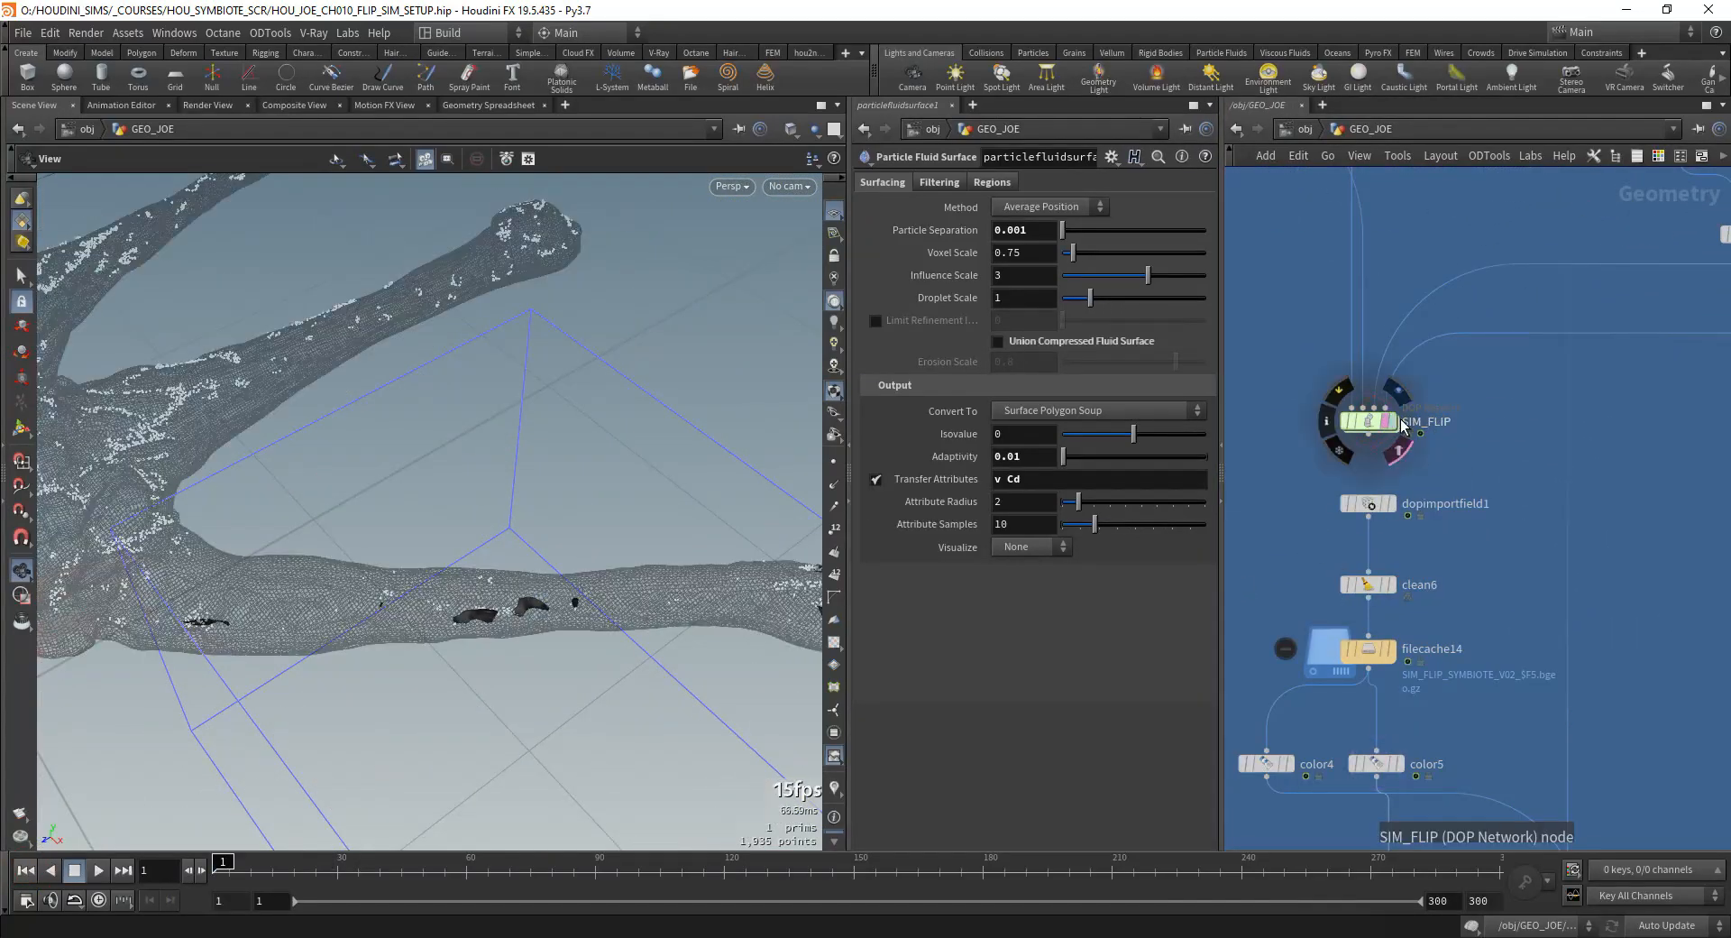
right_click_drag(415, 462, 205, 503)
middle_click_drag(205, 503, 469, 424)
left_click_drag(469, 424, 433, 442)
right_click_drag(433, 442, 570, 503)
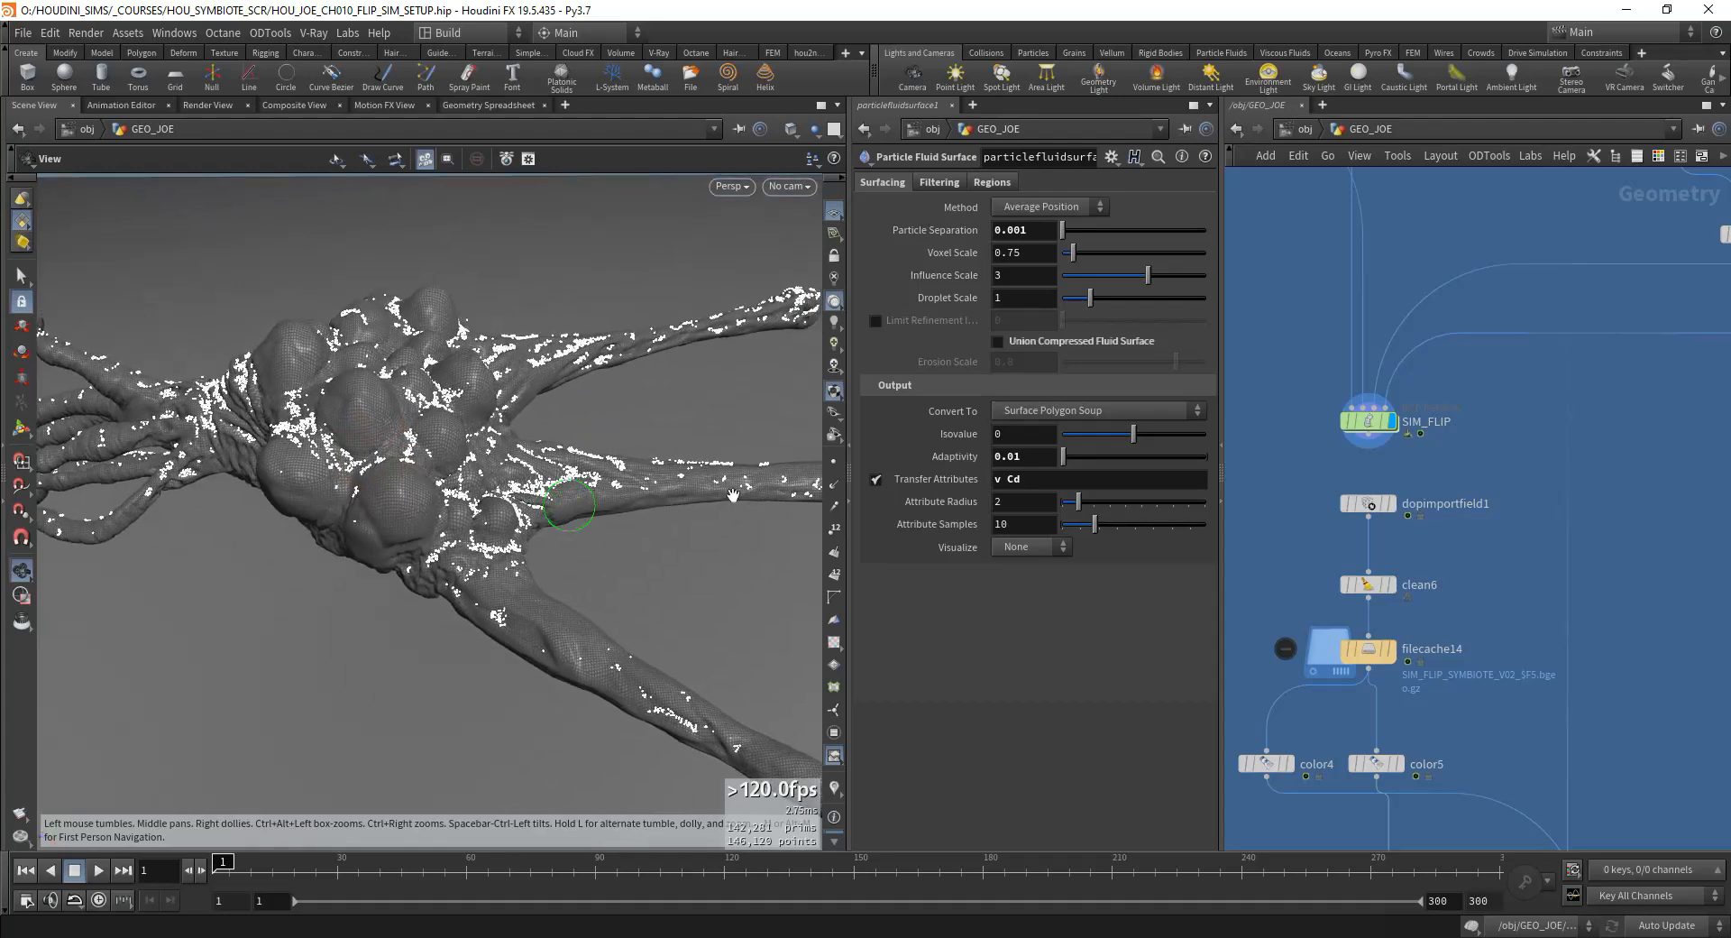
double_click(1372, 420)
scroll(1456, 487, "down", 6)
scroll(1453, 496, "up", 5)
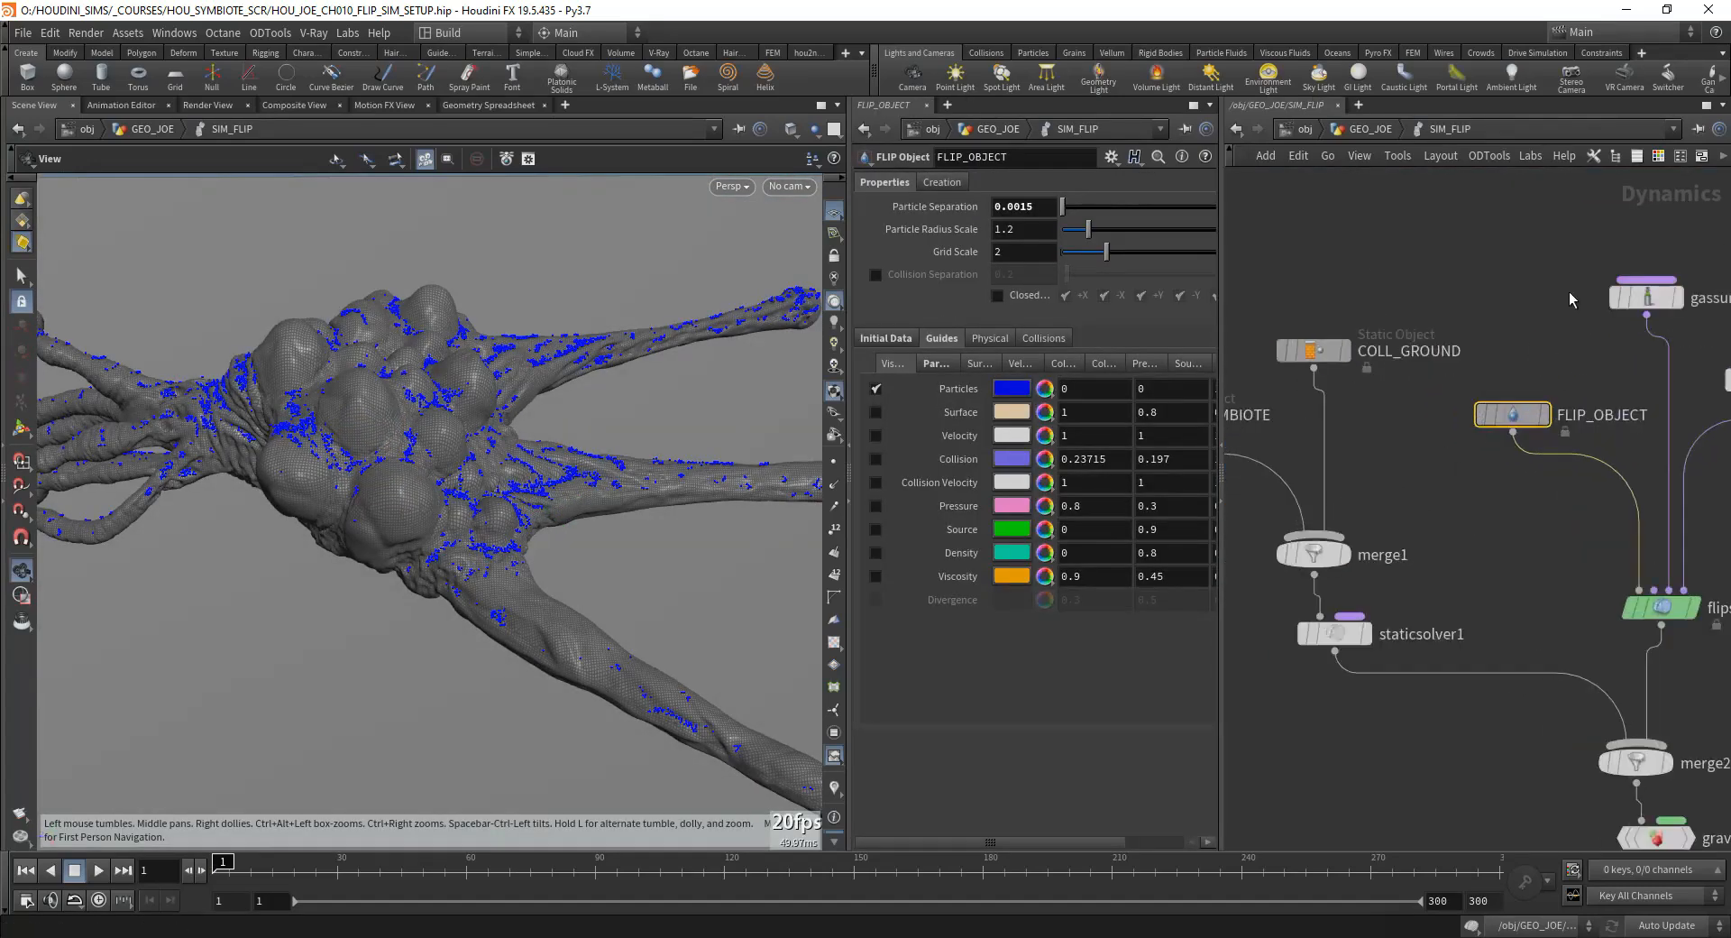
Step: Review the parameters of gassurfacetension1 and FLIP_OBJECT, and the Viscosity and Surface Tension options of flipsolver1
left_click(1479, 356)
middle_click_drag(1623, 298, 1406, 442)
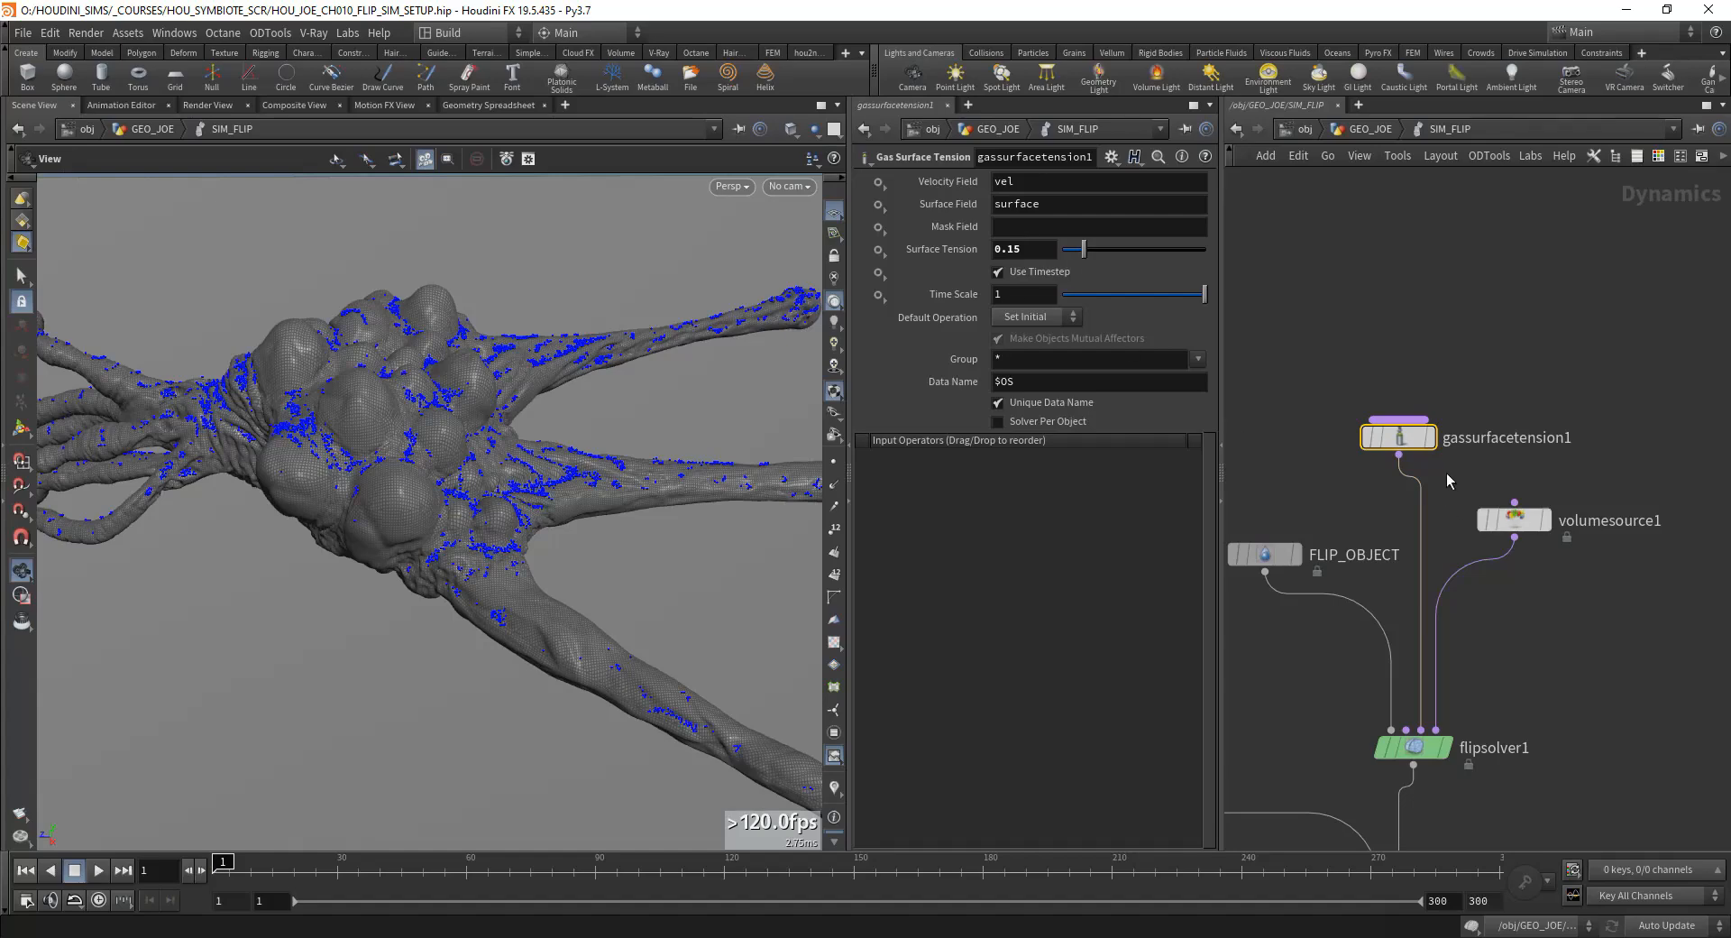
left_click_drag(1405, 435, 1353, 405)
middle_click_drag(1314, 527, 1469, 362)
left_click(1425, 390)
middle_click_drag(1485, 540, 1469, 529)
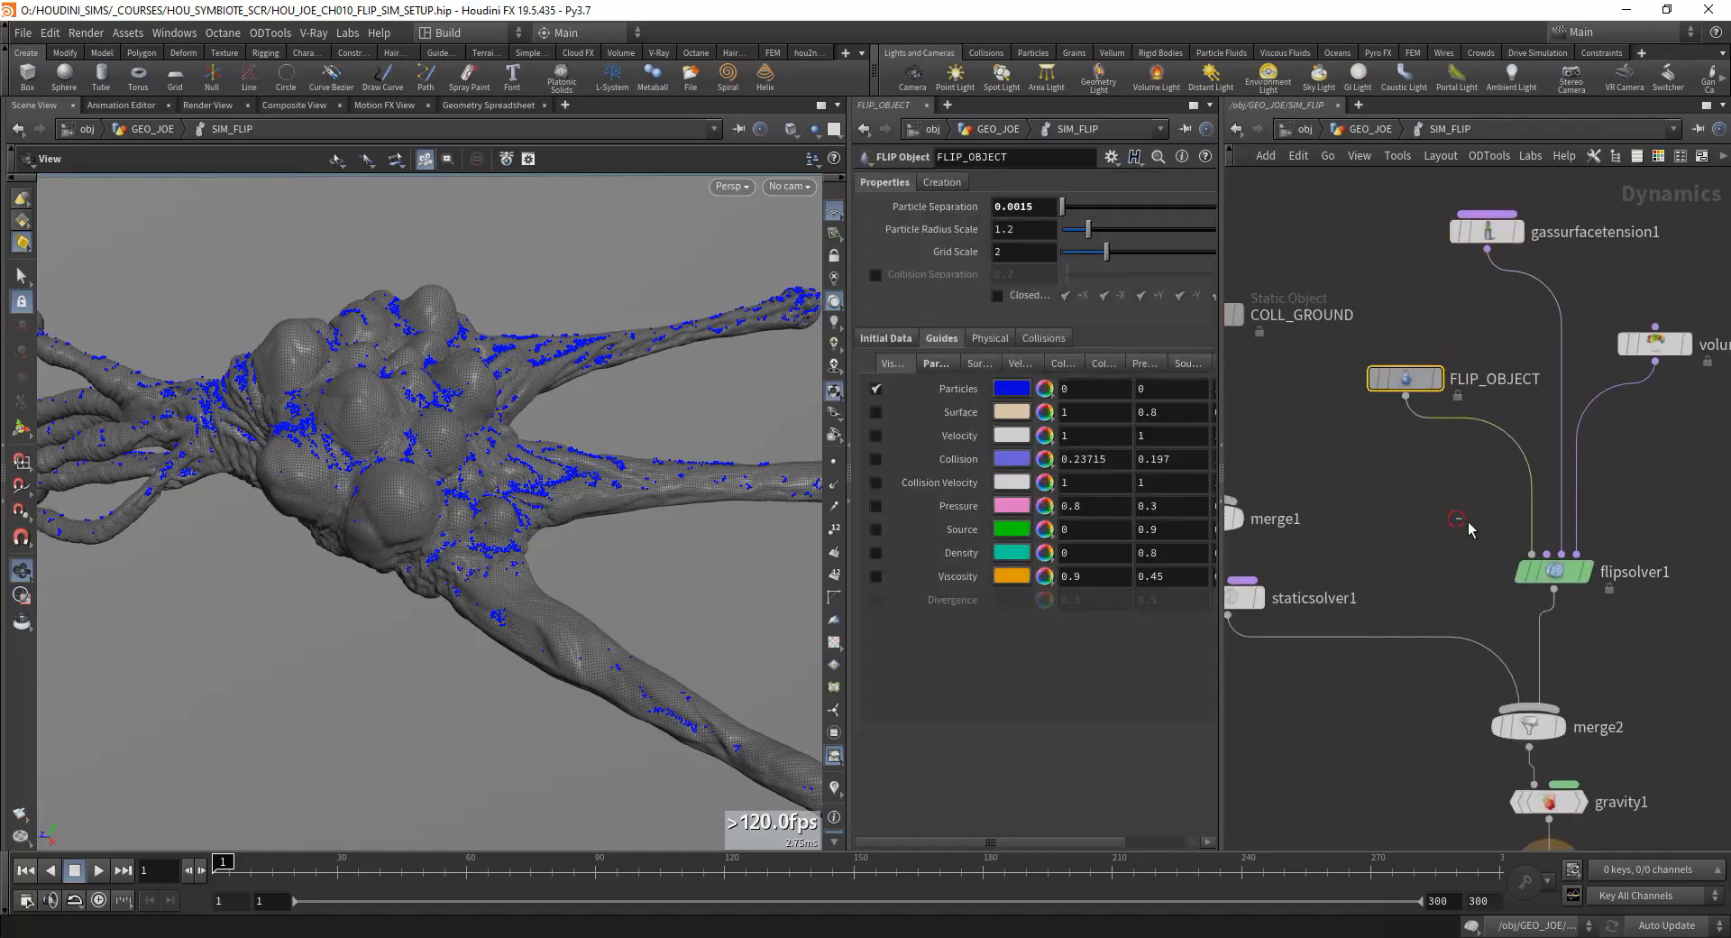
left_click(1554, 572)
middle_click_drag(1638, 545, 1459, 573)
left_click(1035, 182)
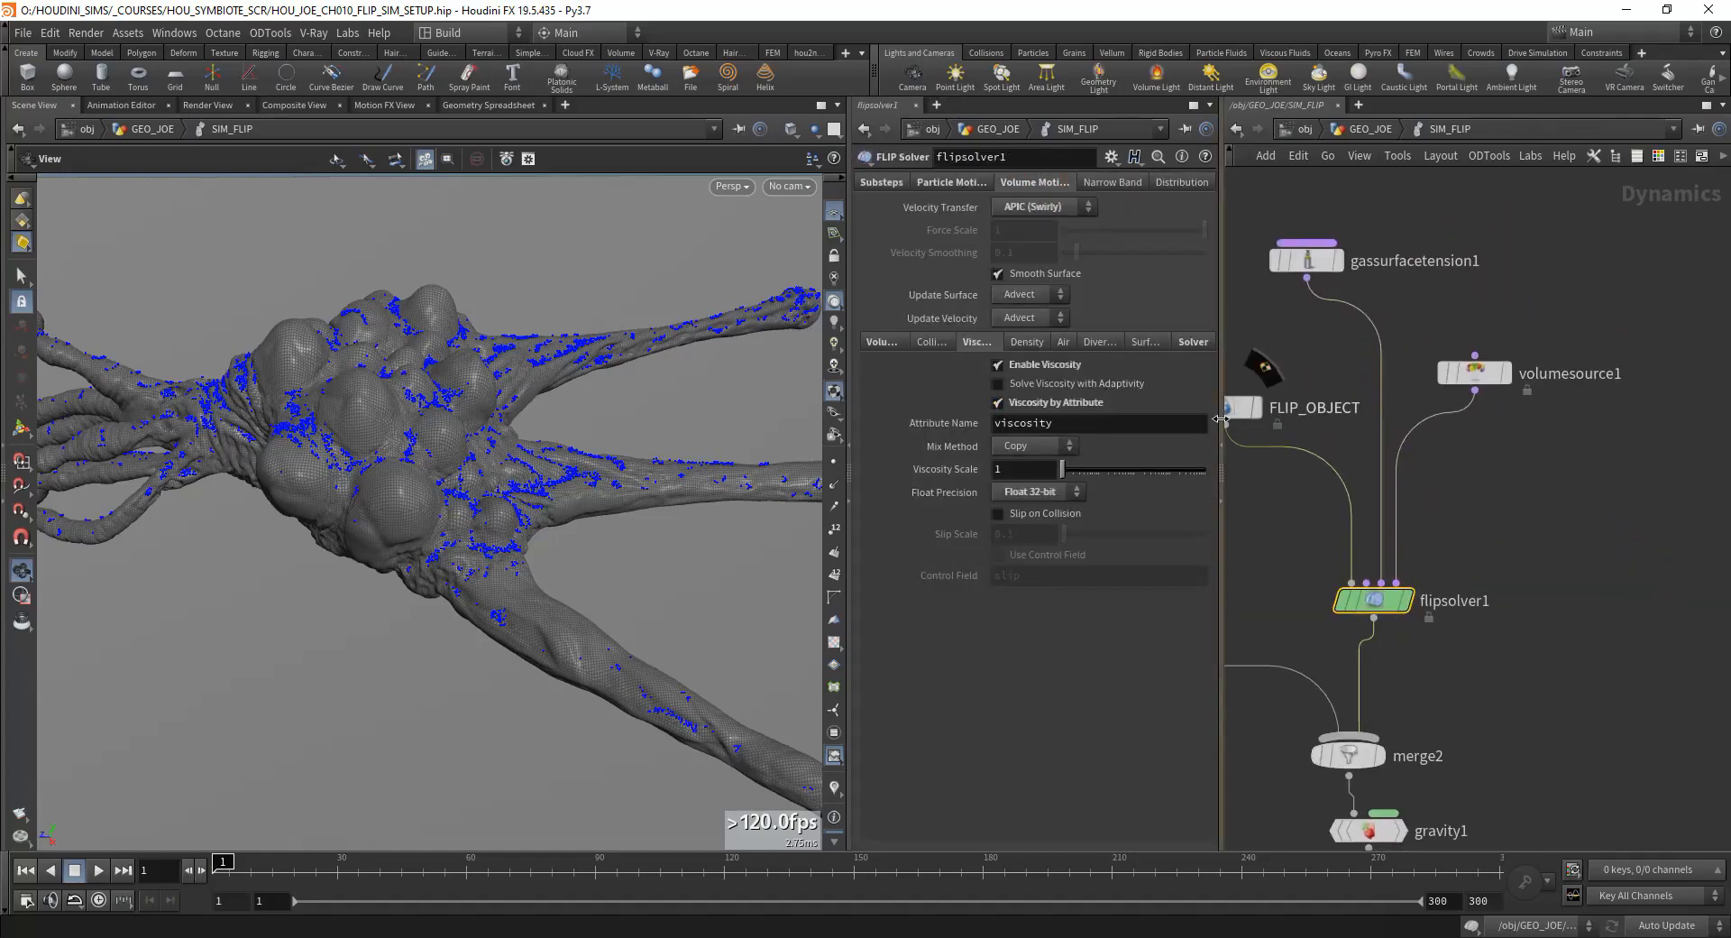
left_click_drag(1222, 469, 1500, 469)
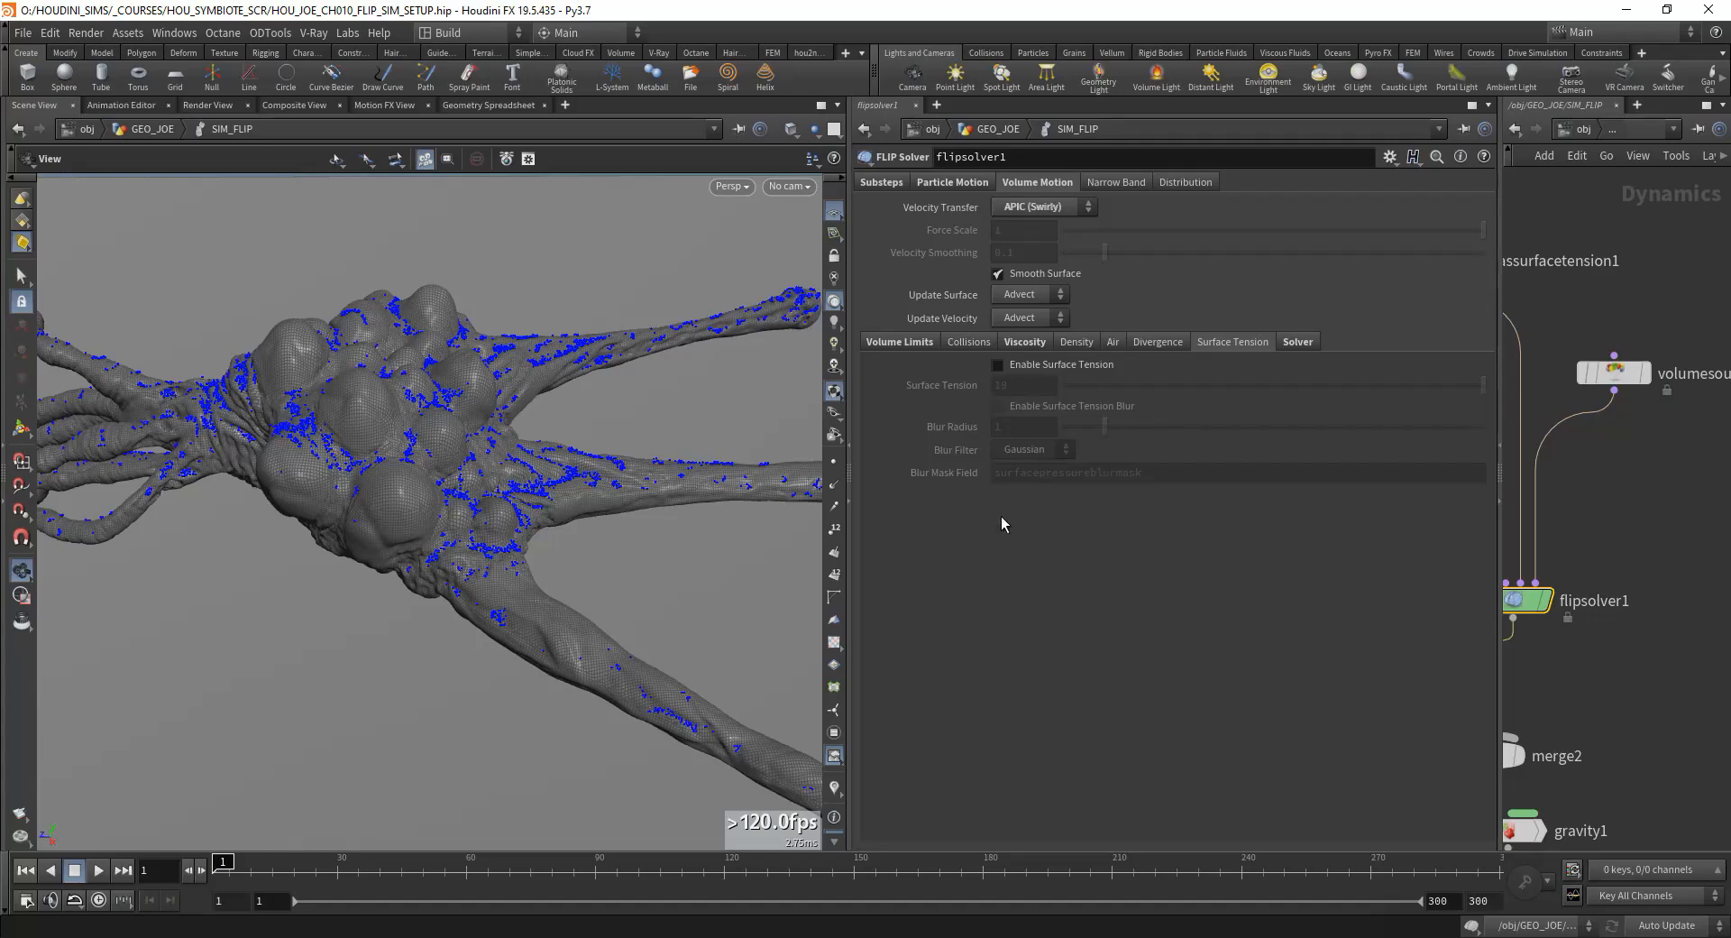
Step: Set the Surface Tension of the gassurfacetension1 node to 0.2
left_click_drag(1498, 481, 1158, 485)
middle_click_drag(1330, 502, 1432, 554)
left_click_drag(1493, 189, 1279, 352)
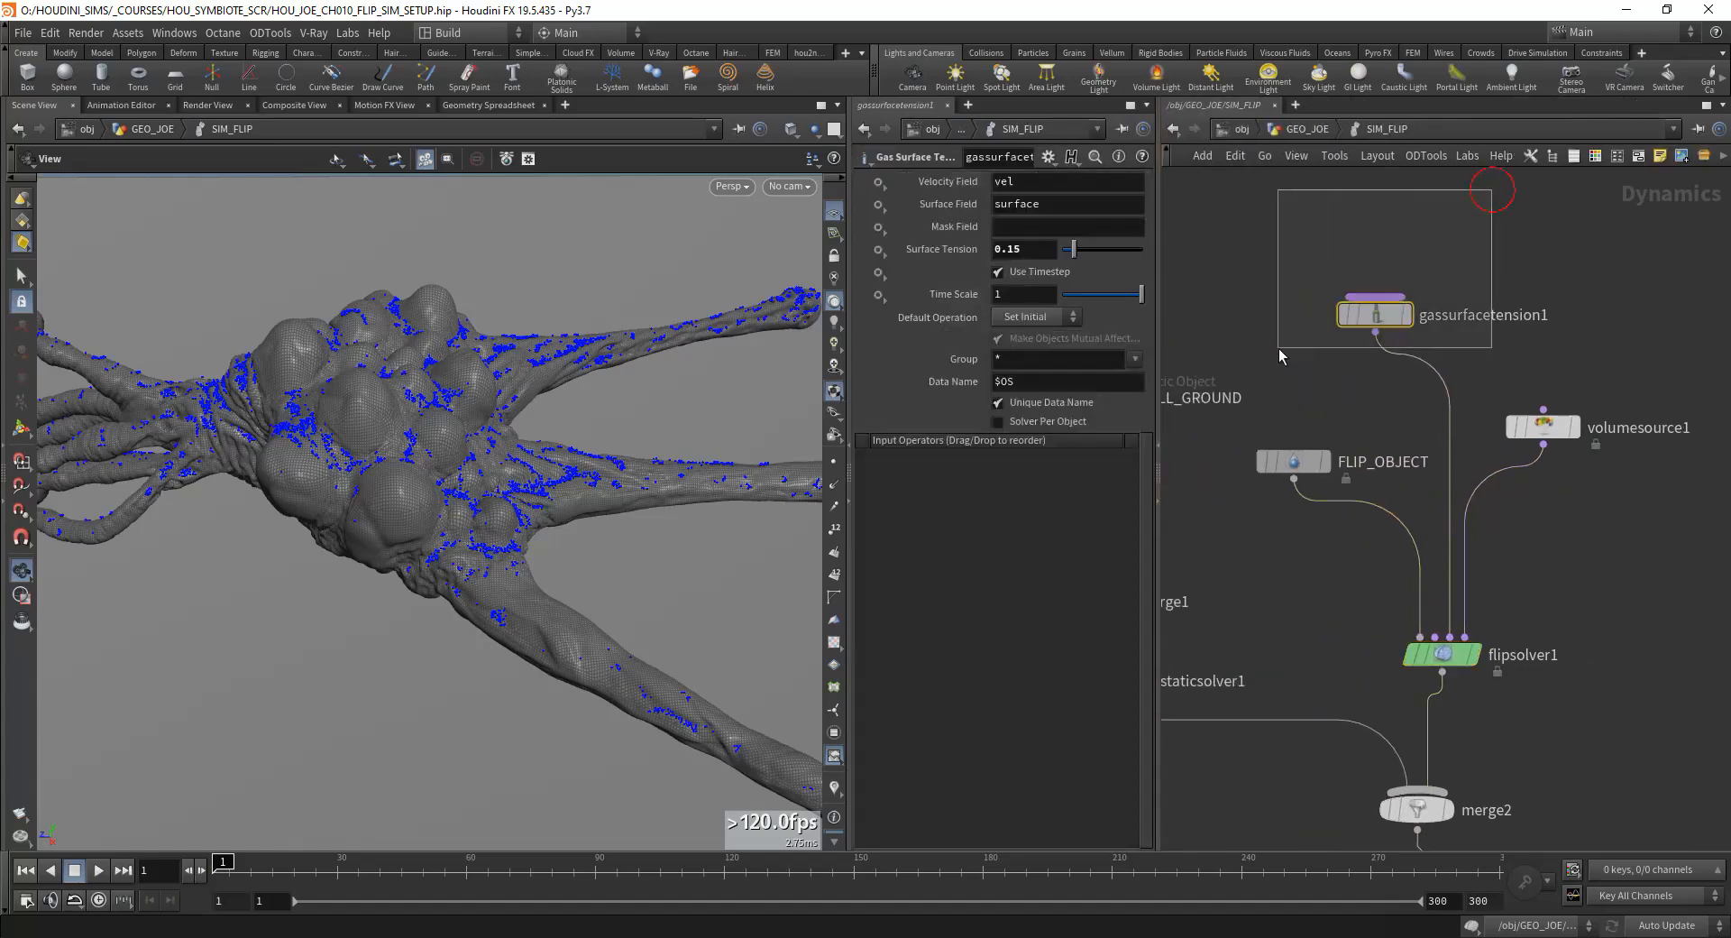
middle_click_drag(1278, 351, 1318, 470)
left_click_drag(1157, 363, 1301, 366)
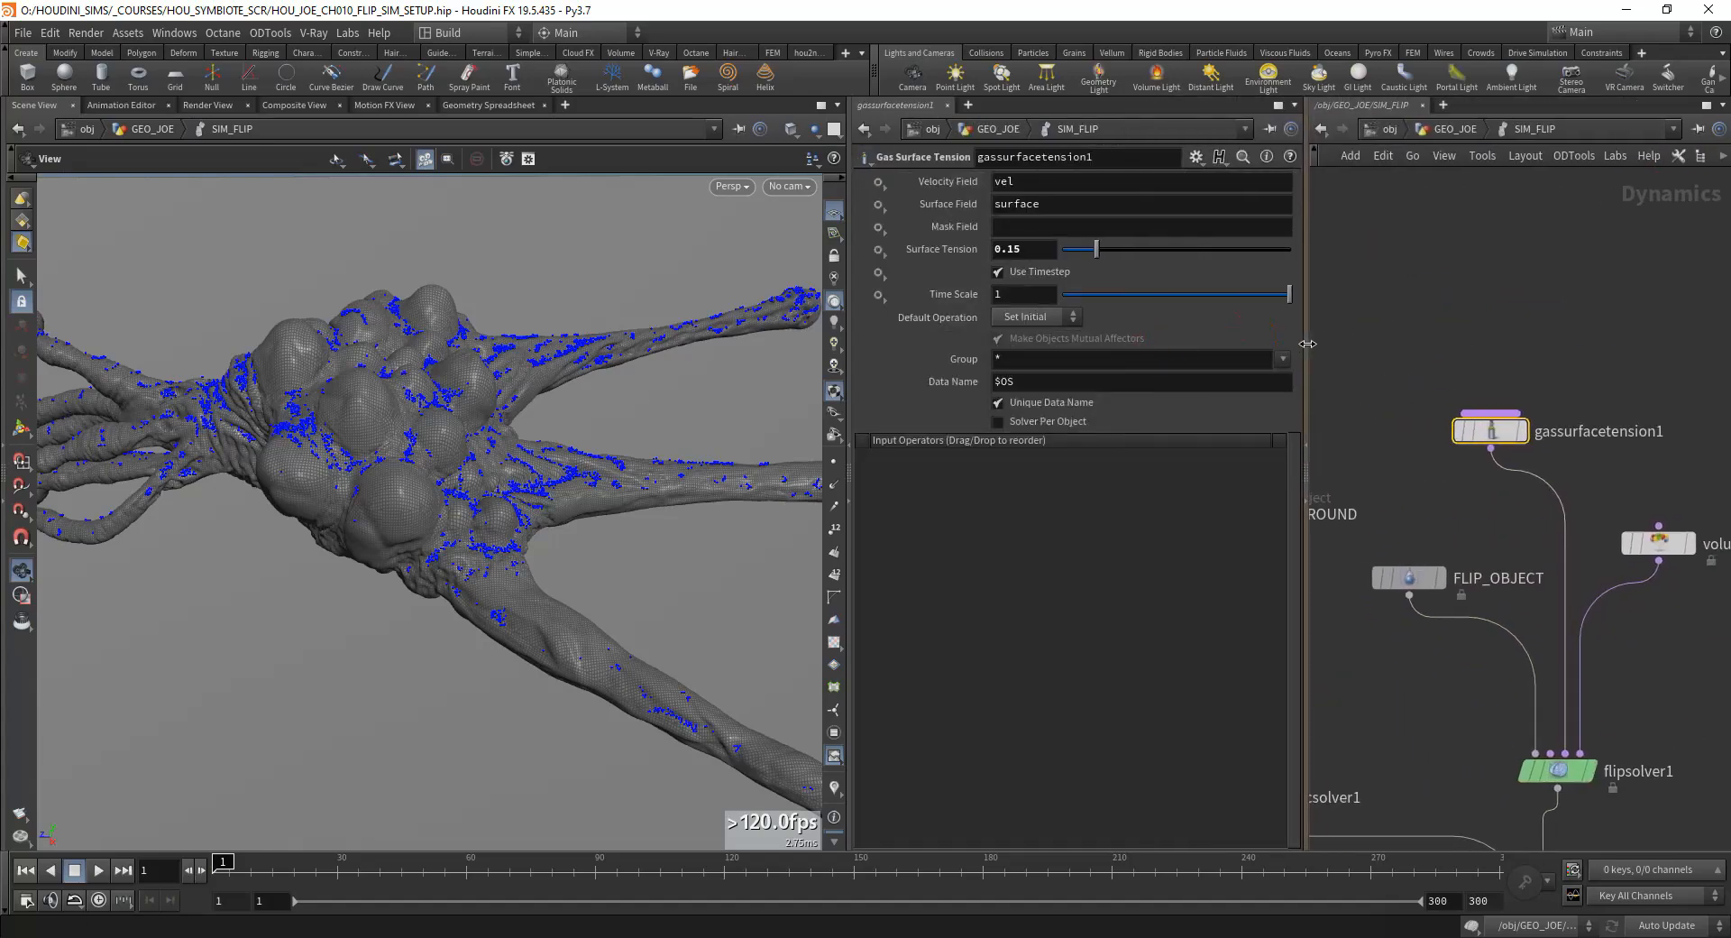
mouse_move(1411, 466)
middle_mouse_down()
mouse_move(1399, 360)
mouse_move(1401, 448)
middle_mouse_up()
left_click_drag(1386, 314, 1589, 408)
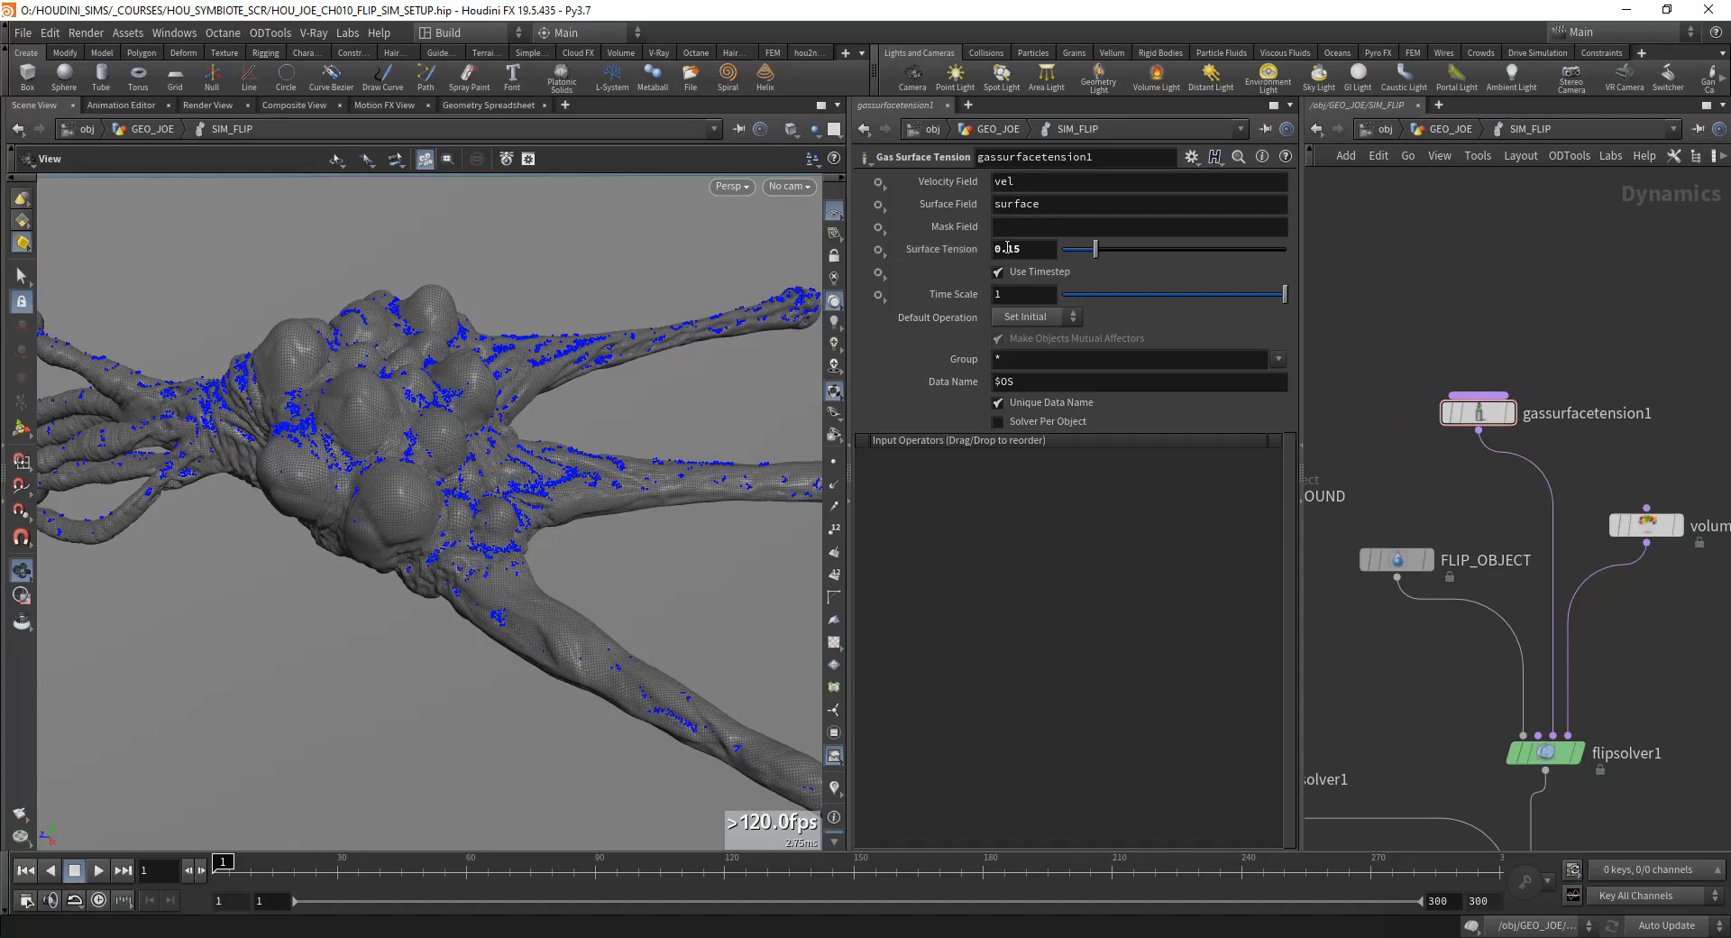
left_click_drag(1028, 251, 923, 262)
type("0.2")
key("Return")
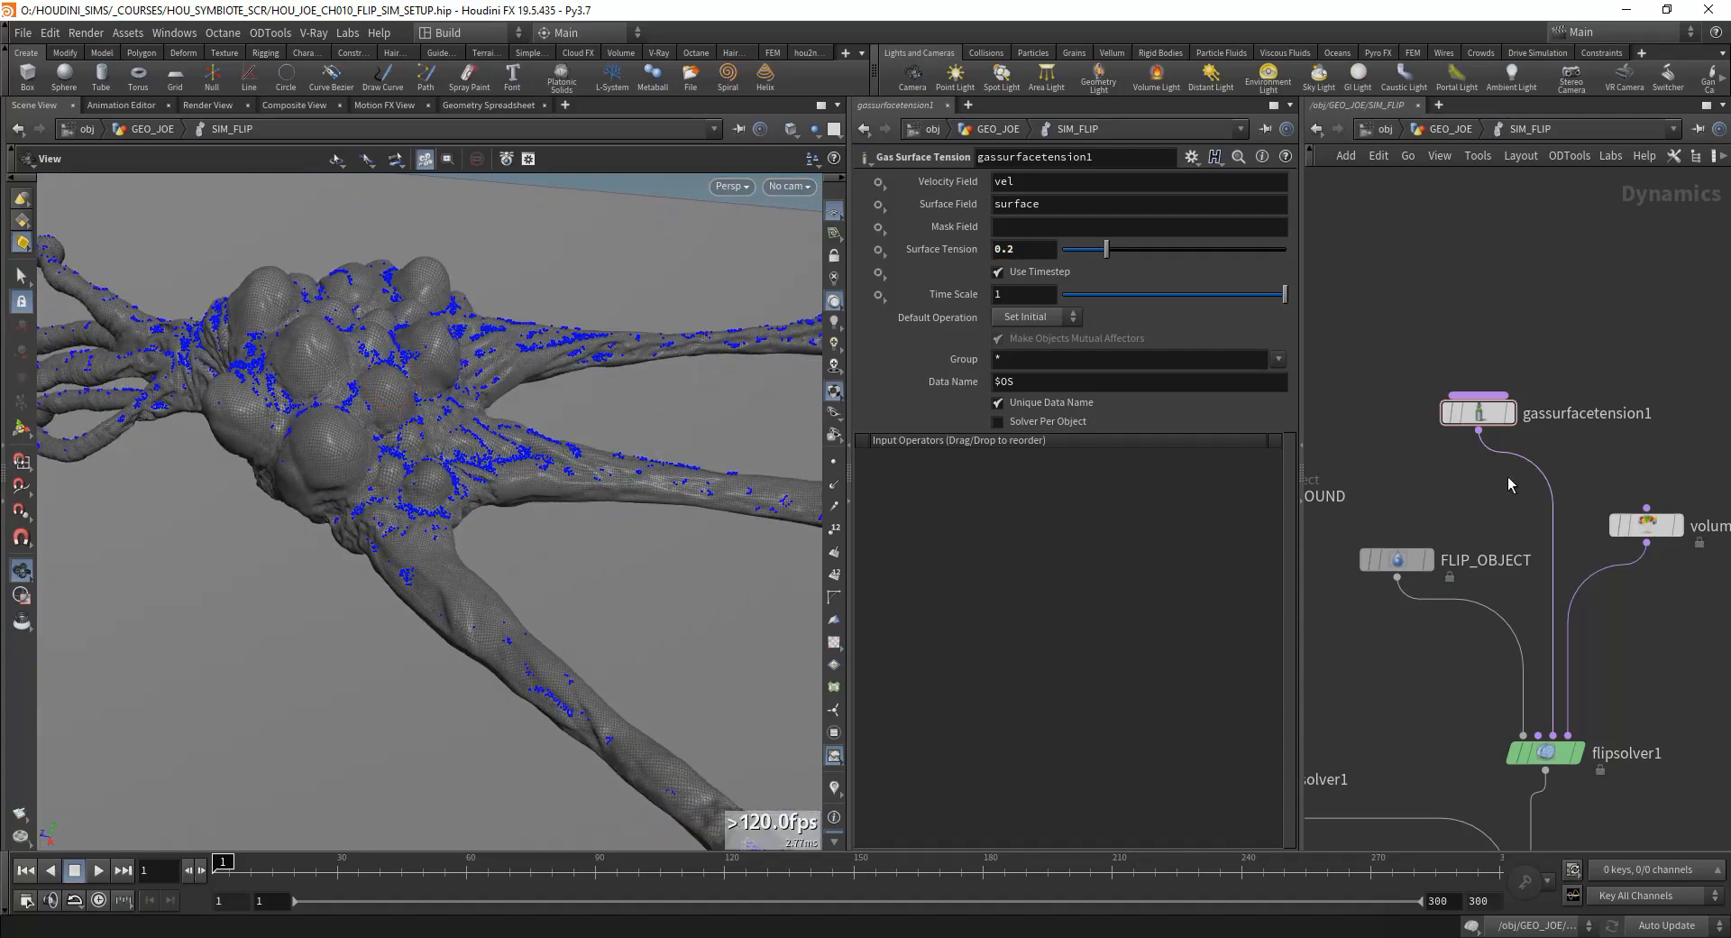
scroll(1442, 495, "down", 3)
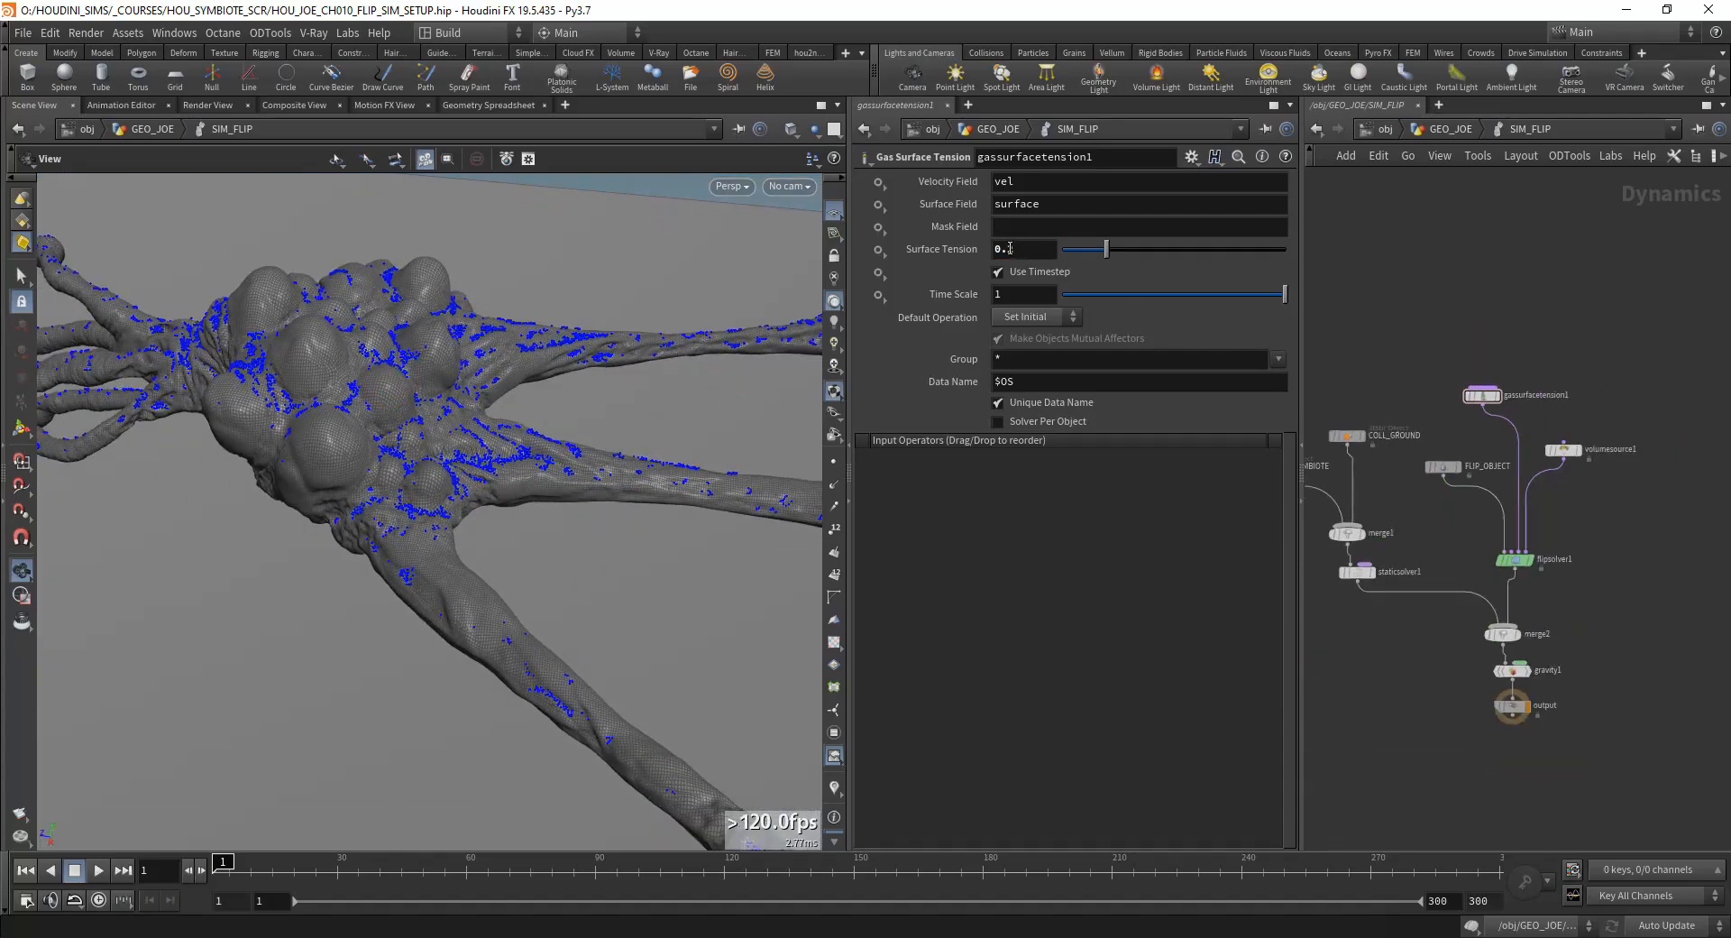
Step: Open the parameters of the COLL_SYMBIOTE static object to review its collision setup
mouse_move(384, 455)
left_mouse_down()
mouse_move(343, 491)
mouse_move(390, 487)
left_mouse_up()
middle_click_drag(1447, 572, 1524, 530)
left_click_drag(1657, 493, 1543, 545)
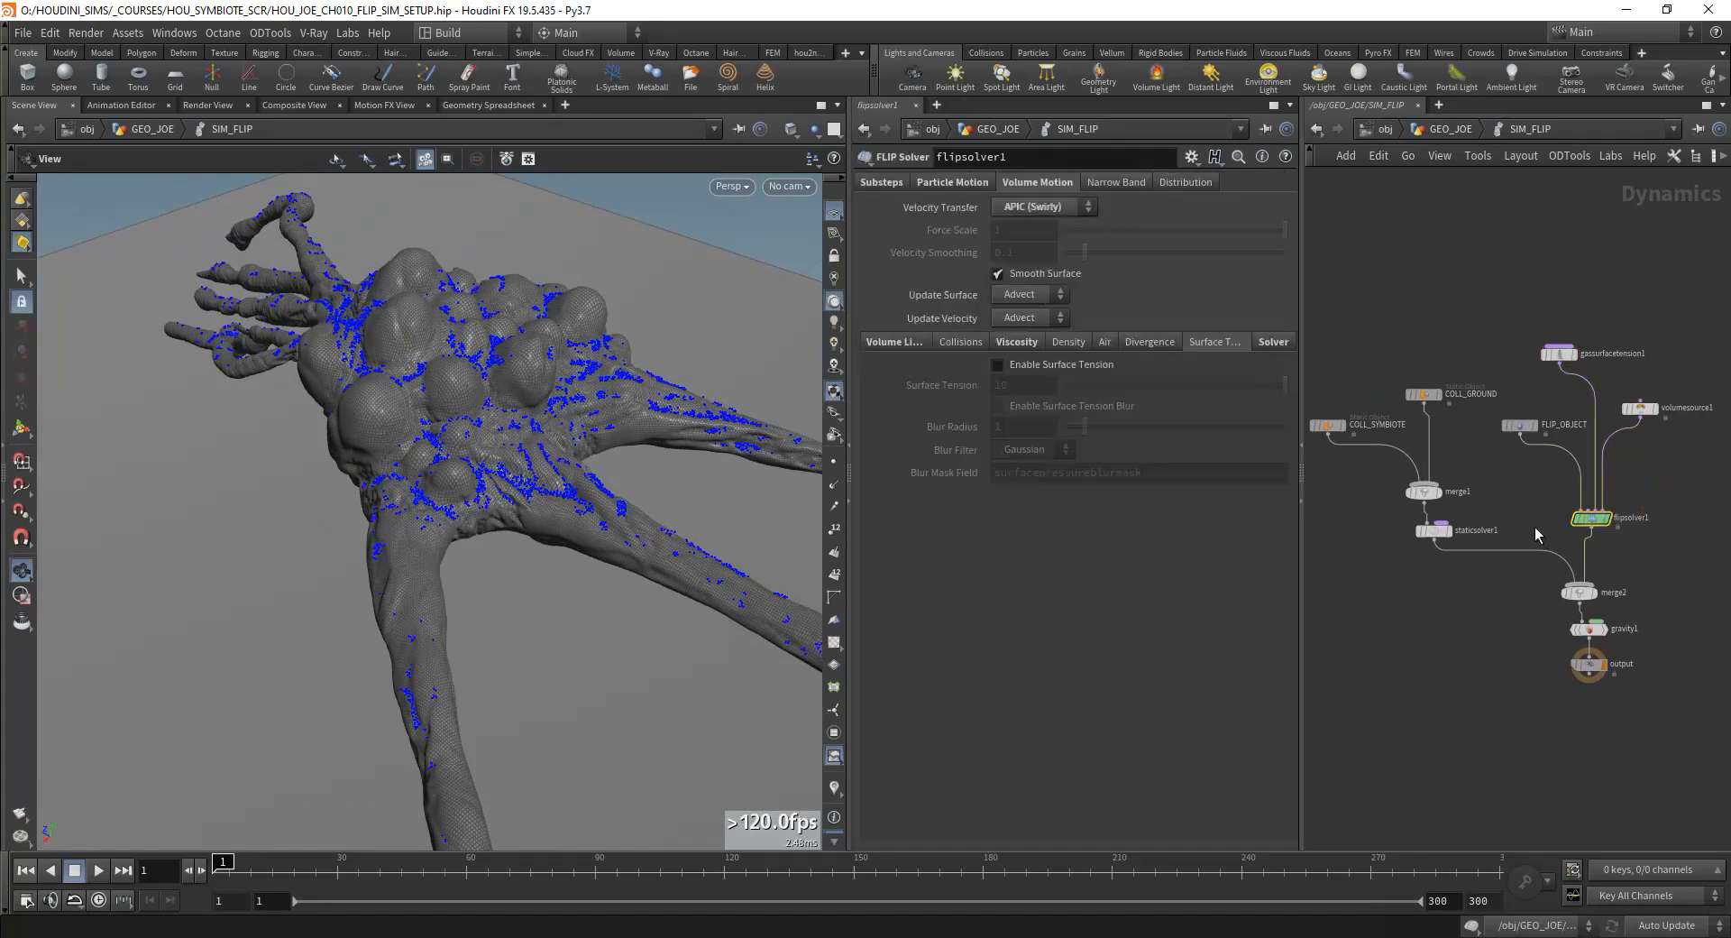
left_click(1329, 425)
scroll(1407, 423, "up", 5)
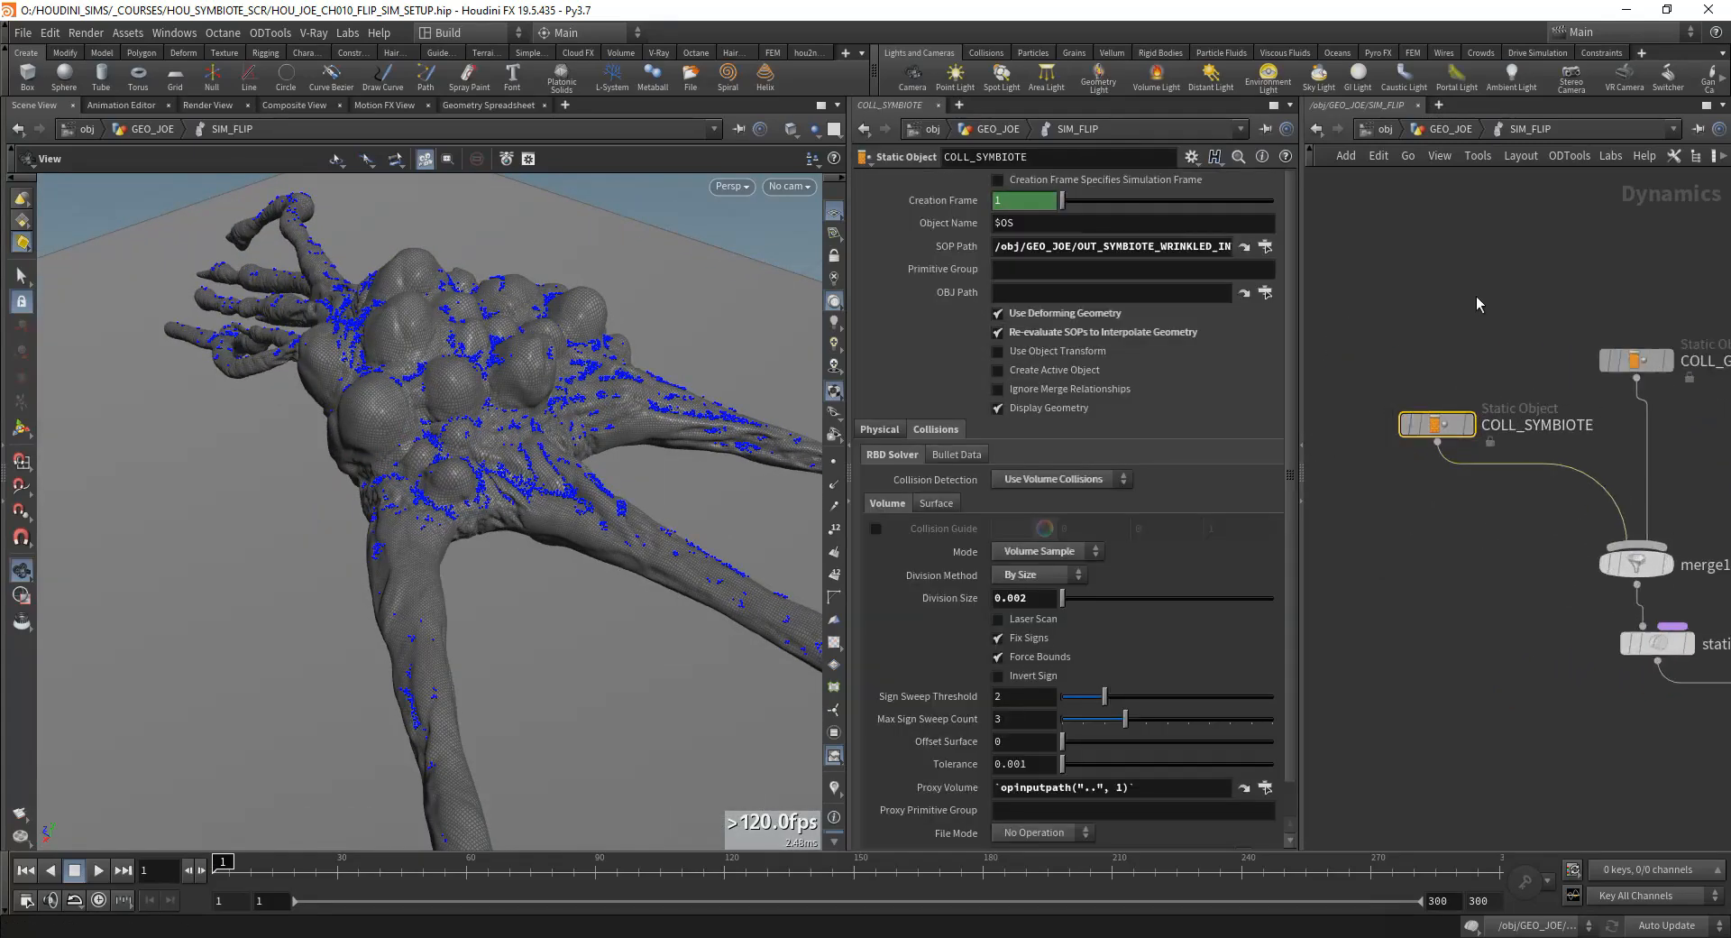
Step: Try clearing COLL_SYMBIOTE's SOP Path and undo that change
left_click_drag(1101, 246, 1255, 246)
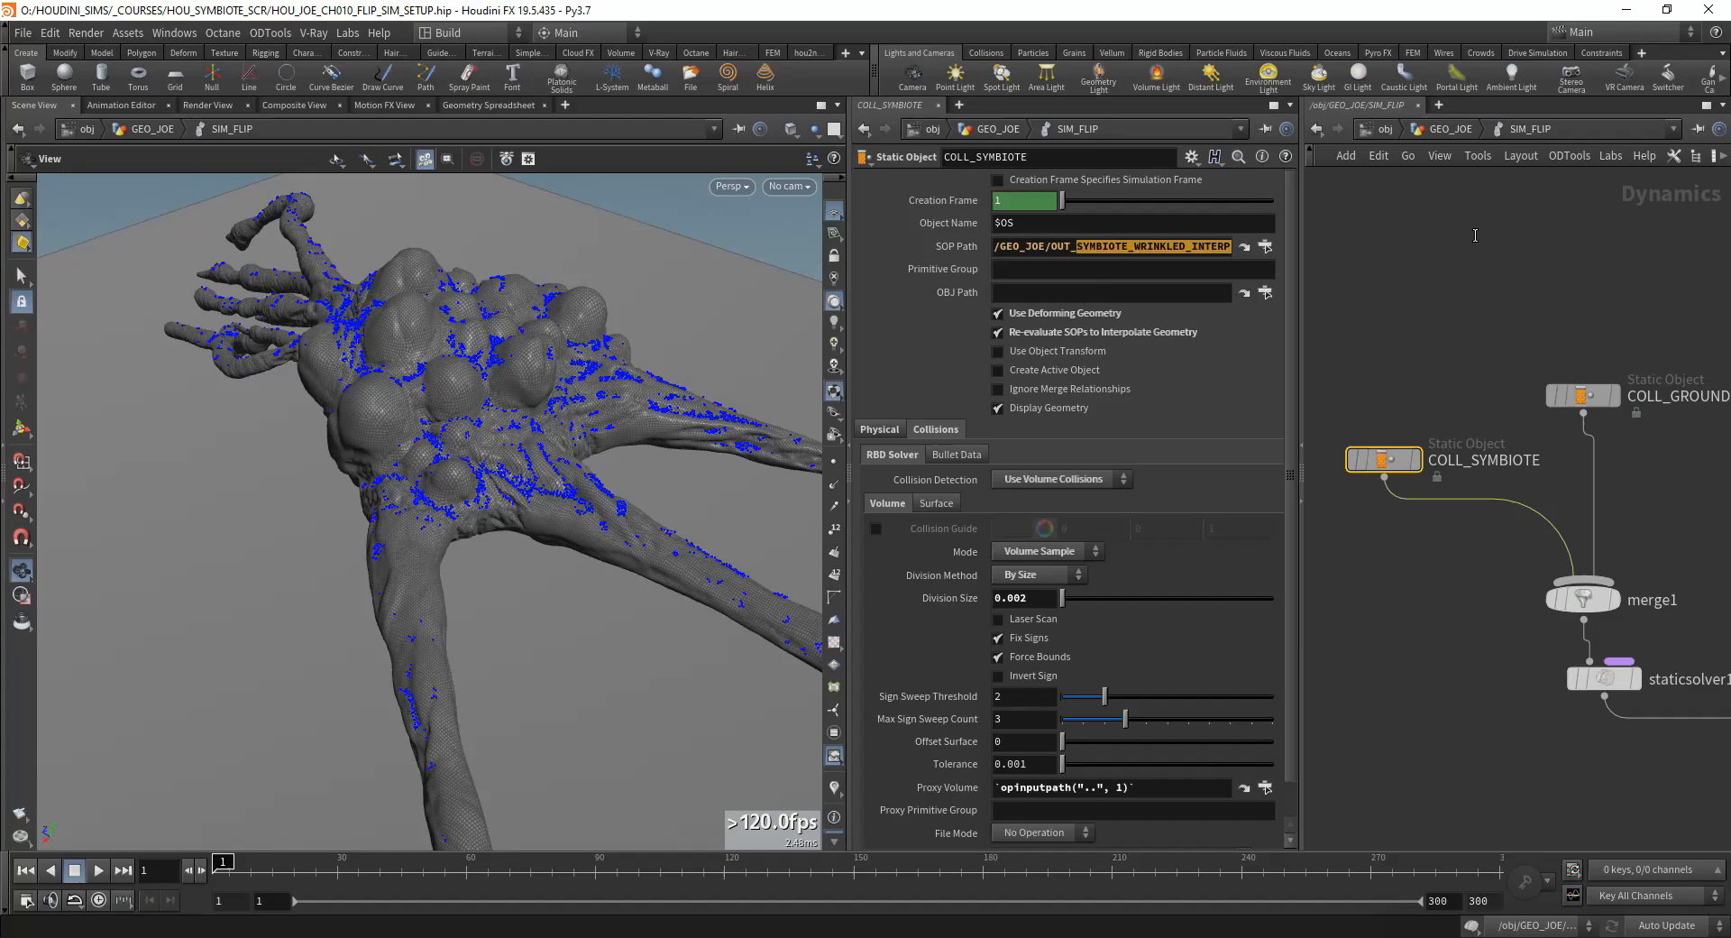
left_click(1122, 246)
triple_click(996, 250)
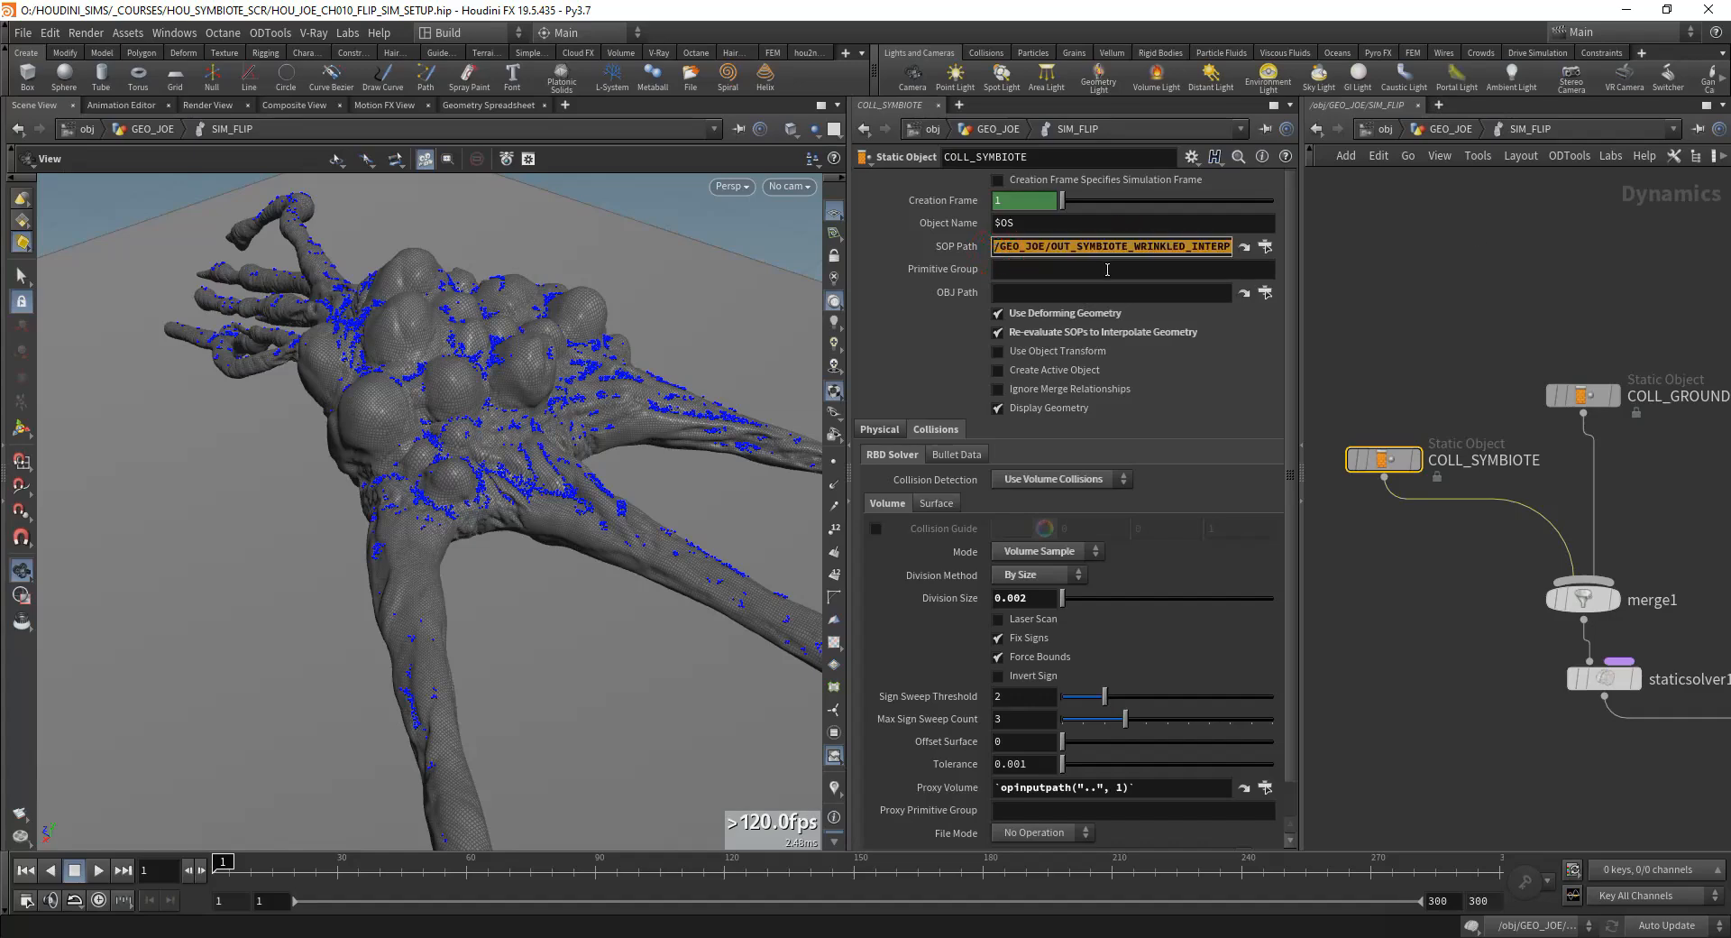
key("BackSpace")
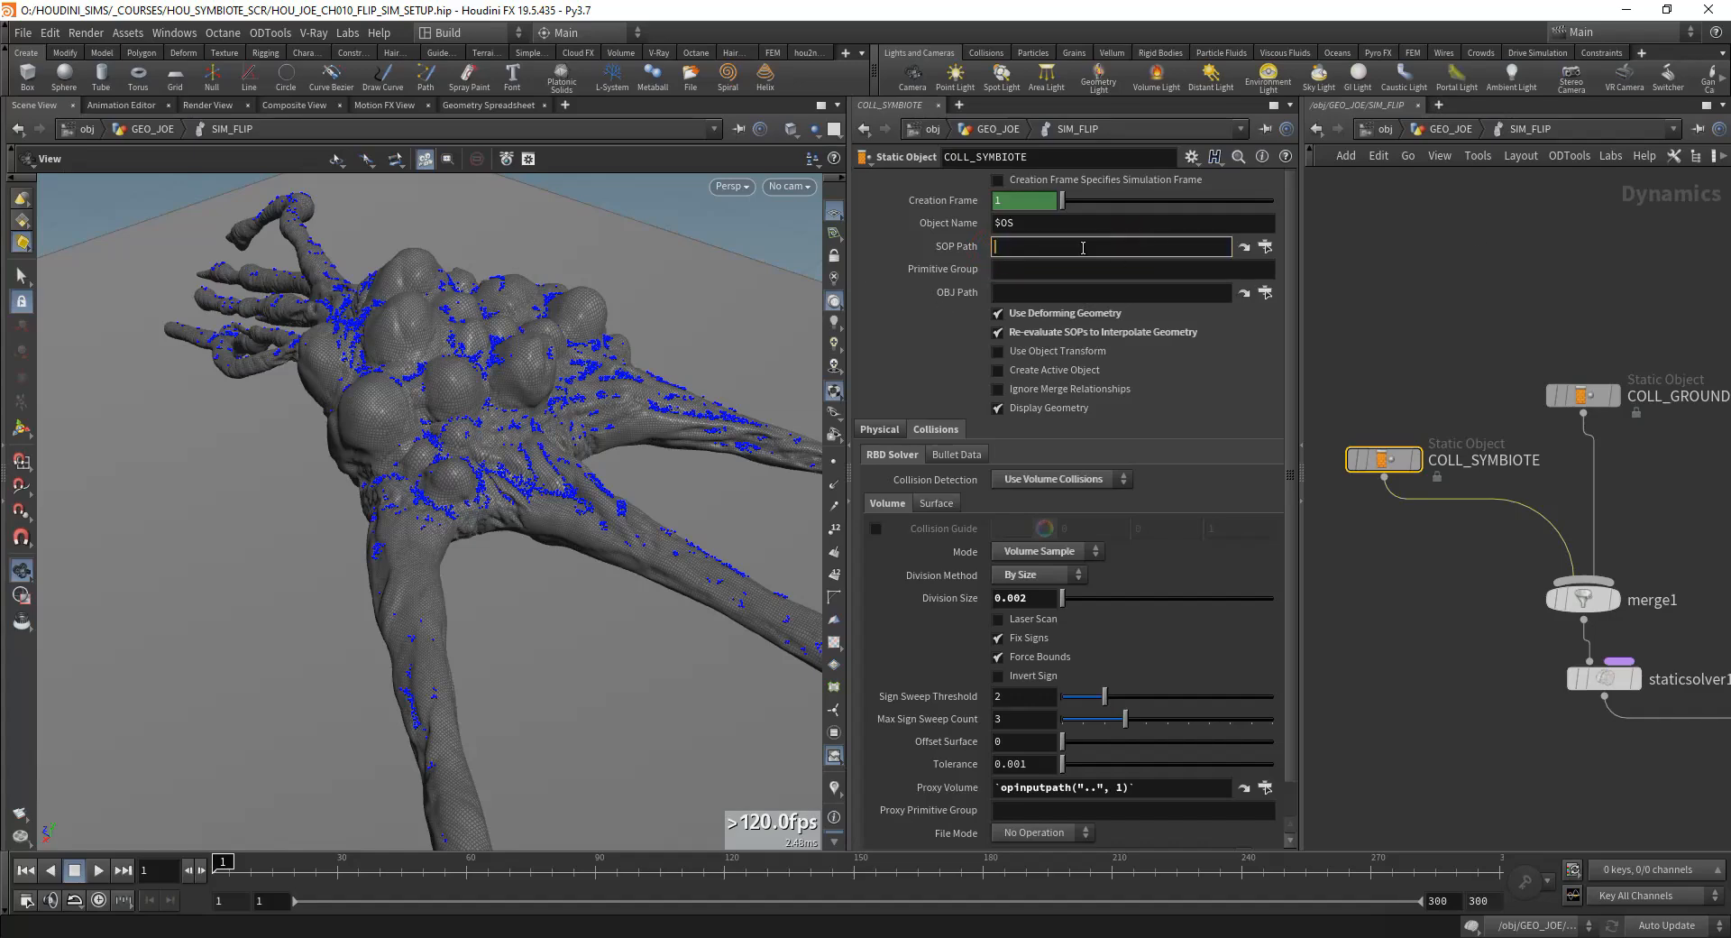
key("Return")
key("ctrl+z")
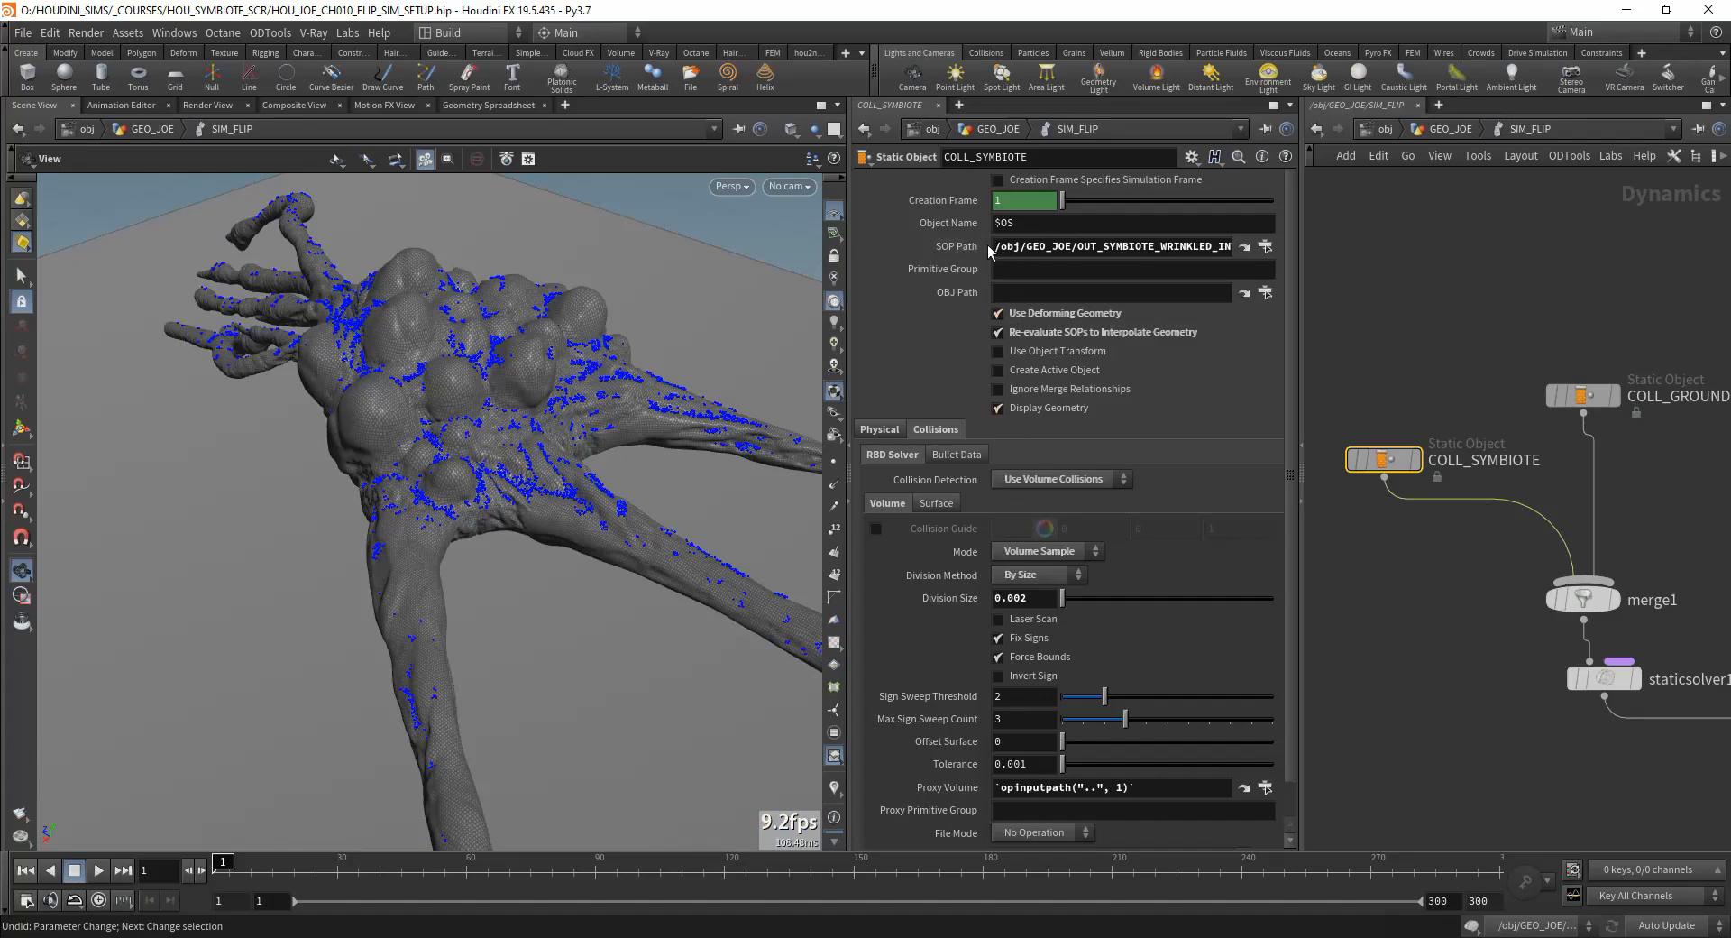
Step: Examine COLL_SYMBIOTE's SOP Path, deforming geometry options, volume collision settings and Proxy Volume expression
left_click_drag(548, 423, 444, 378)
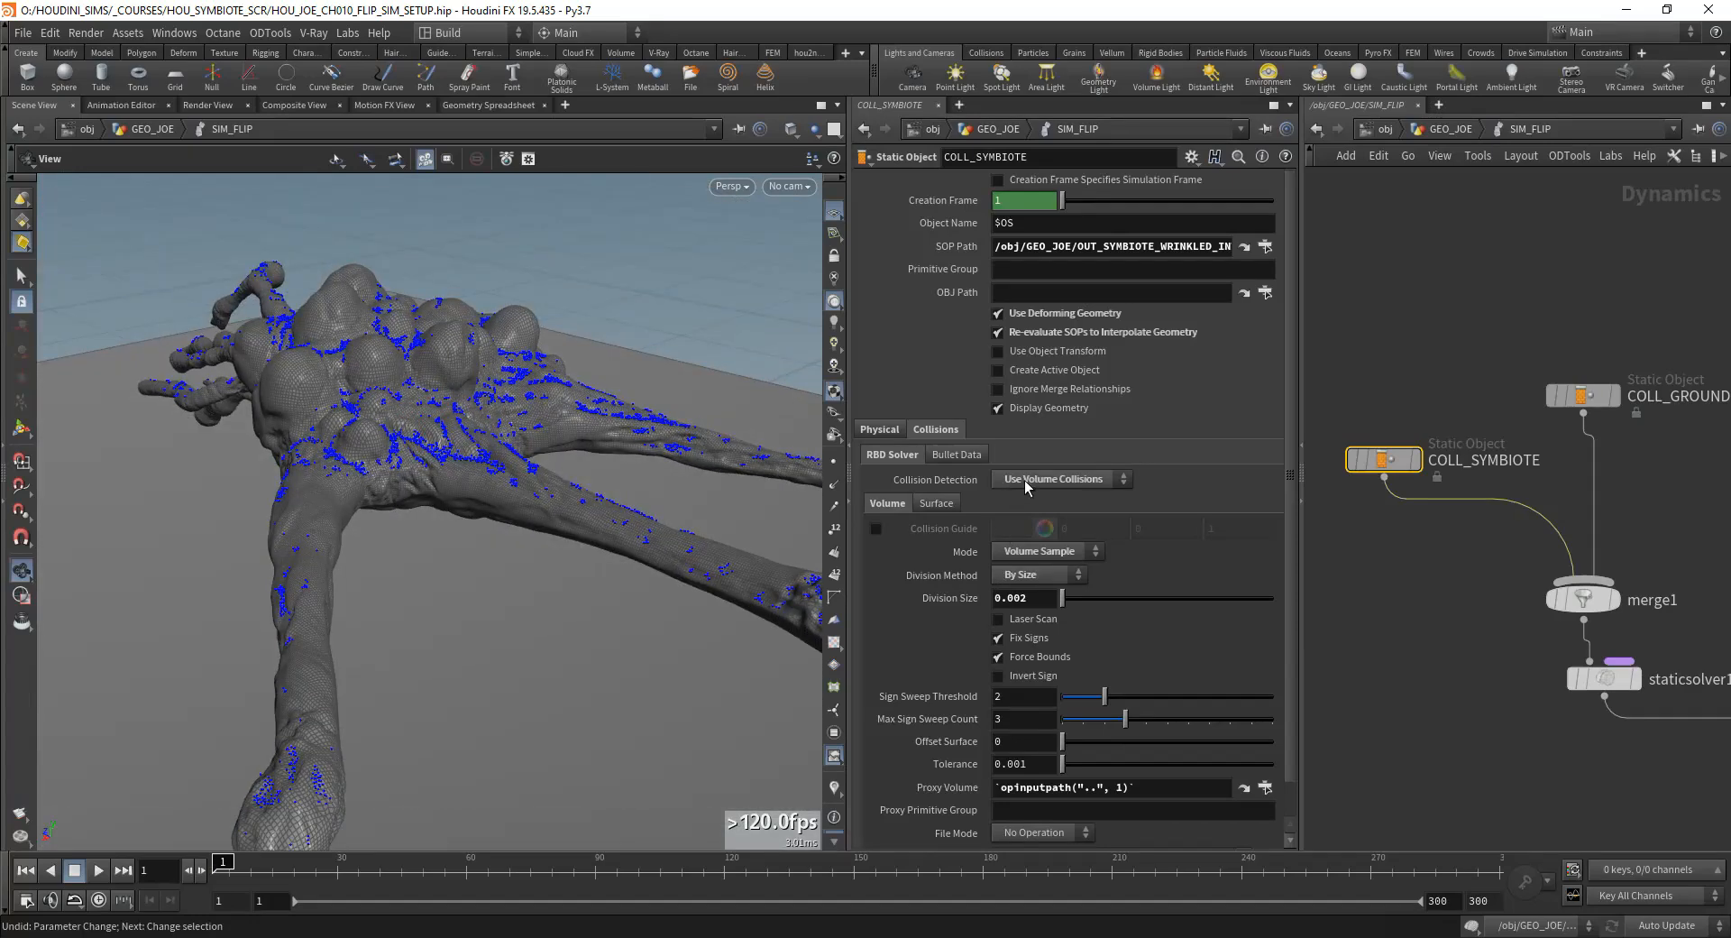
double_click(1132, 786)
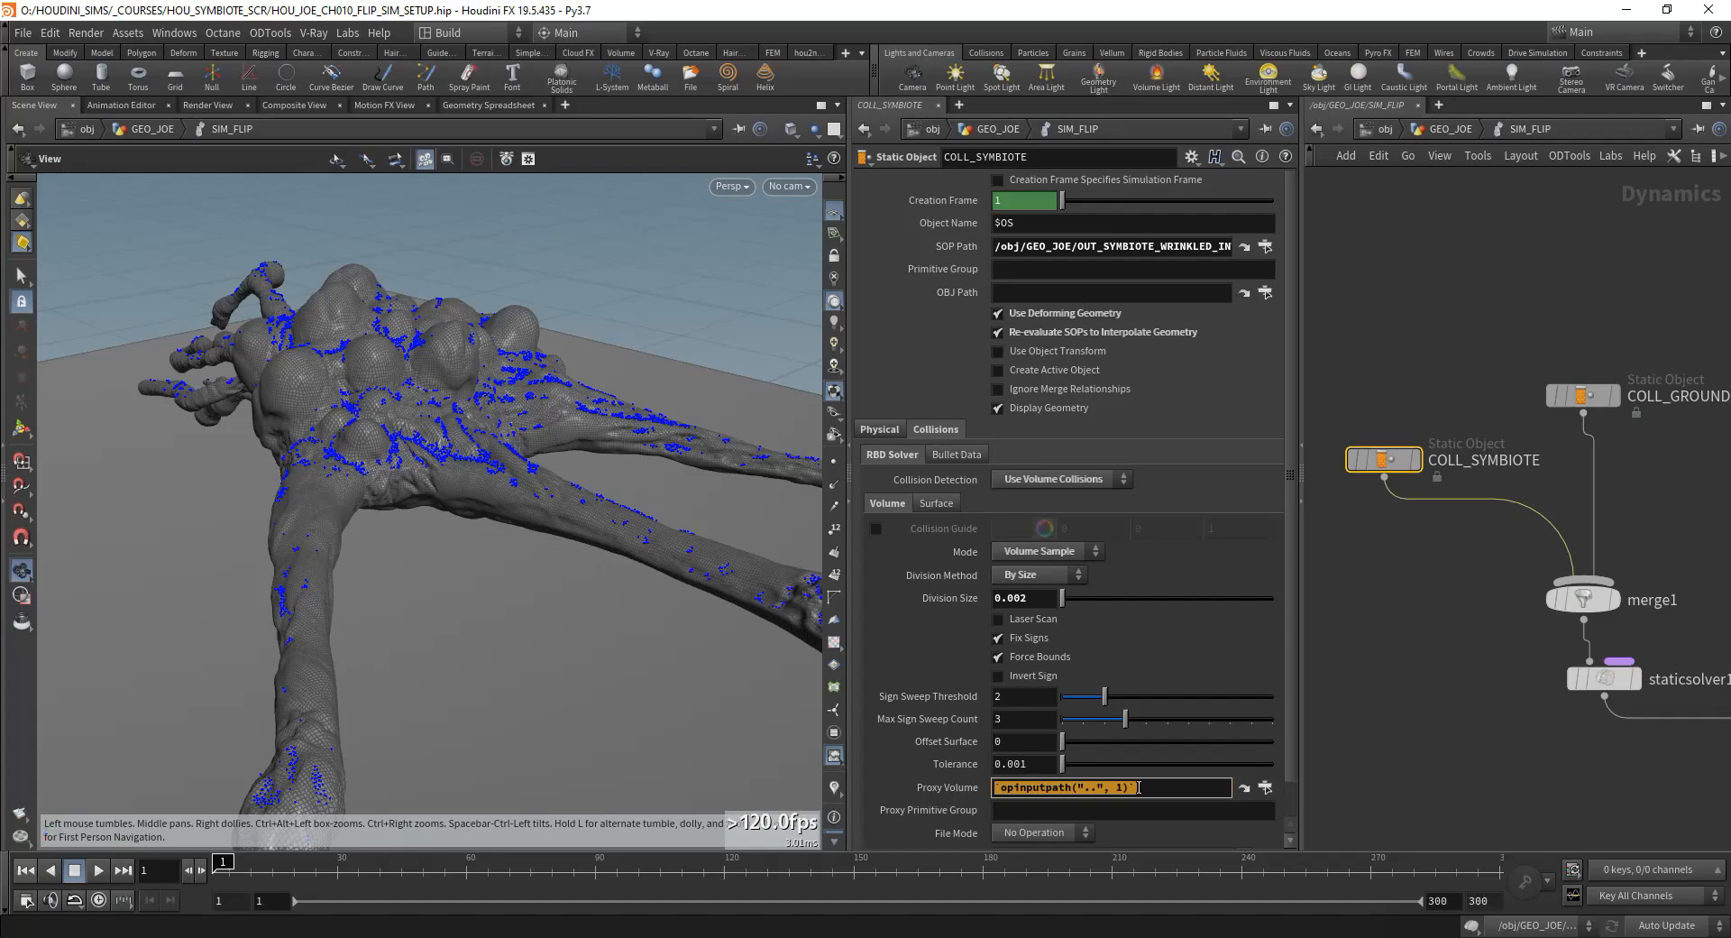
left_click(1171, 794)
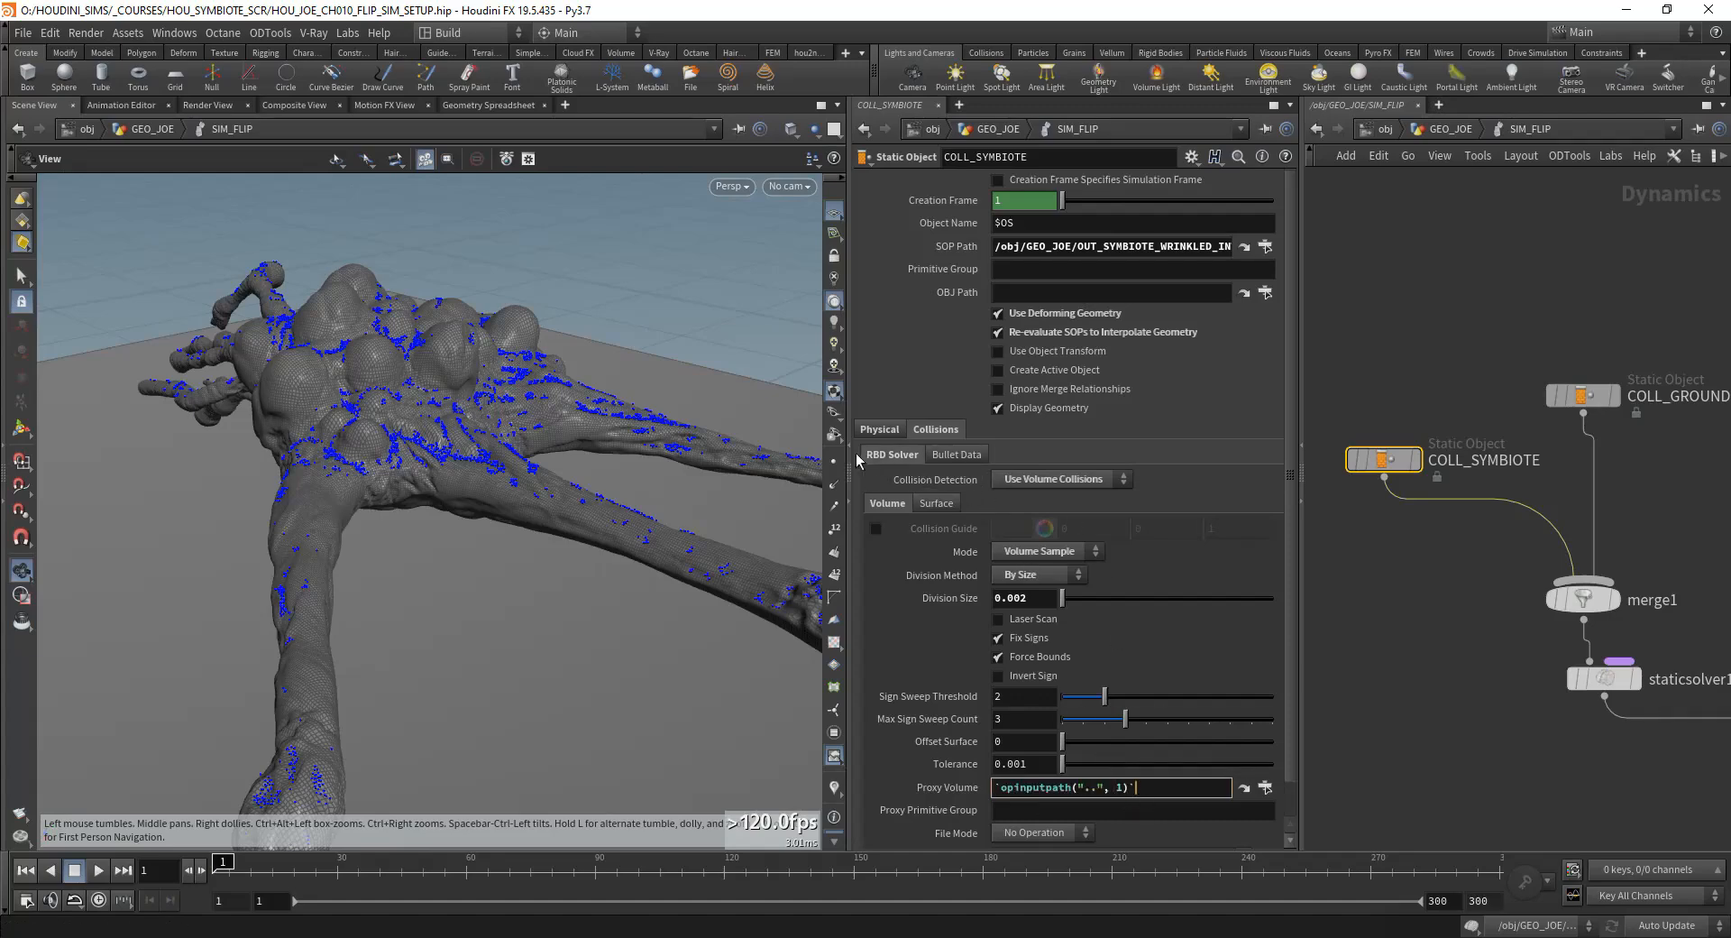
left_click_drag(561, 435, 424, 497)
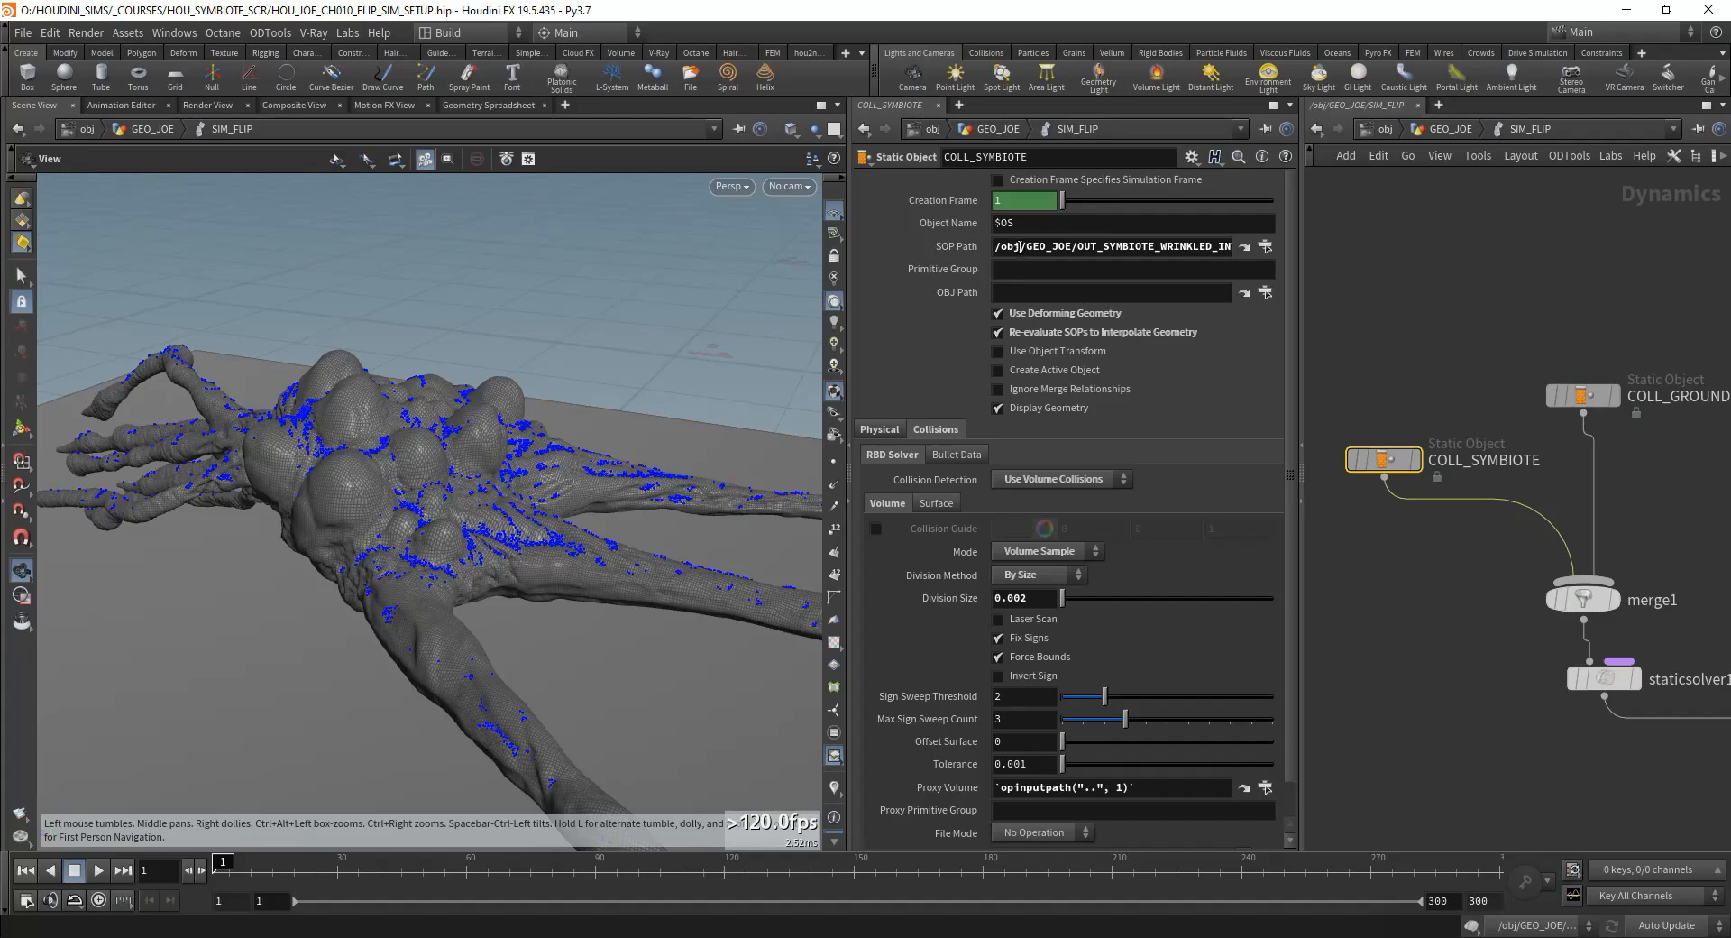
triple_click(1132, 245)
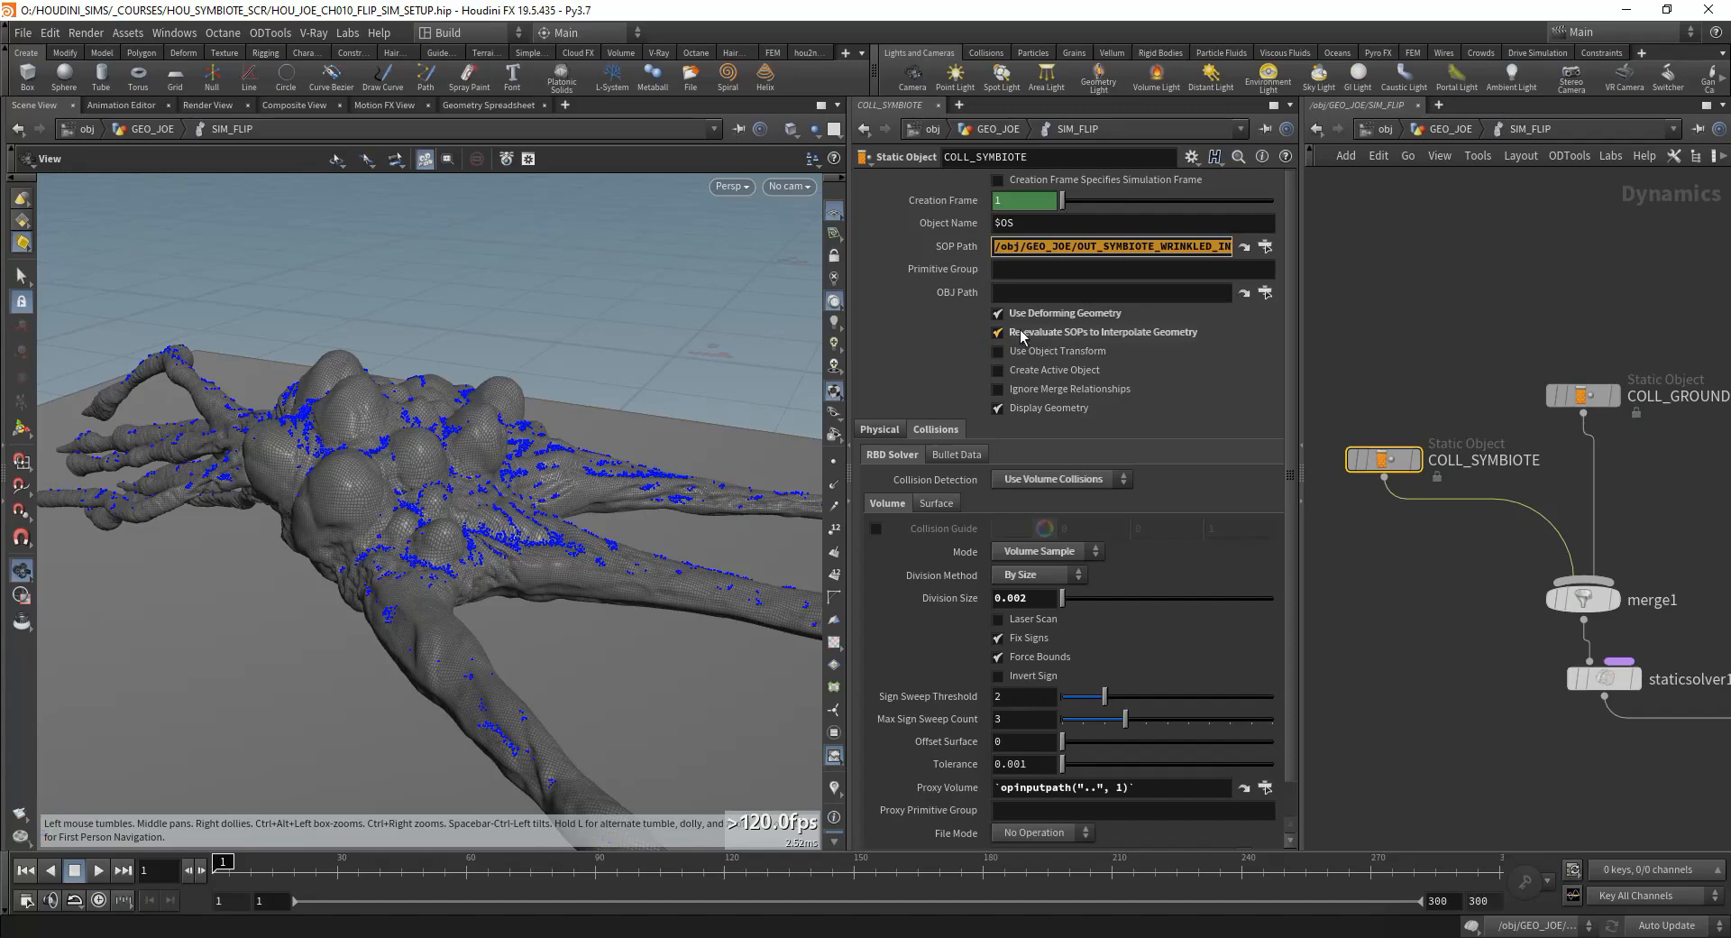
left_click(1128, 243)
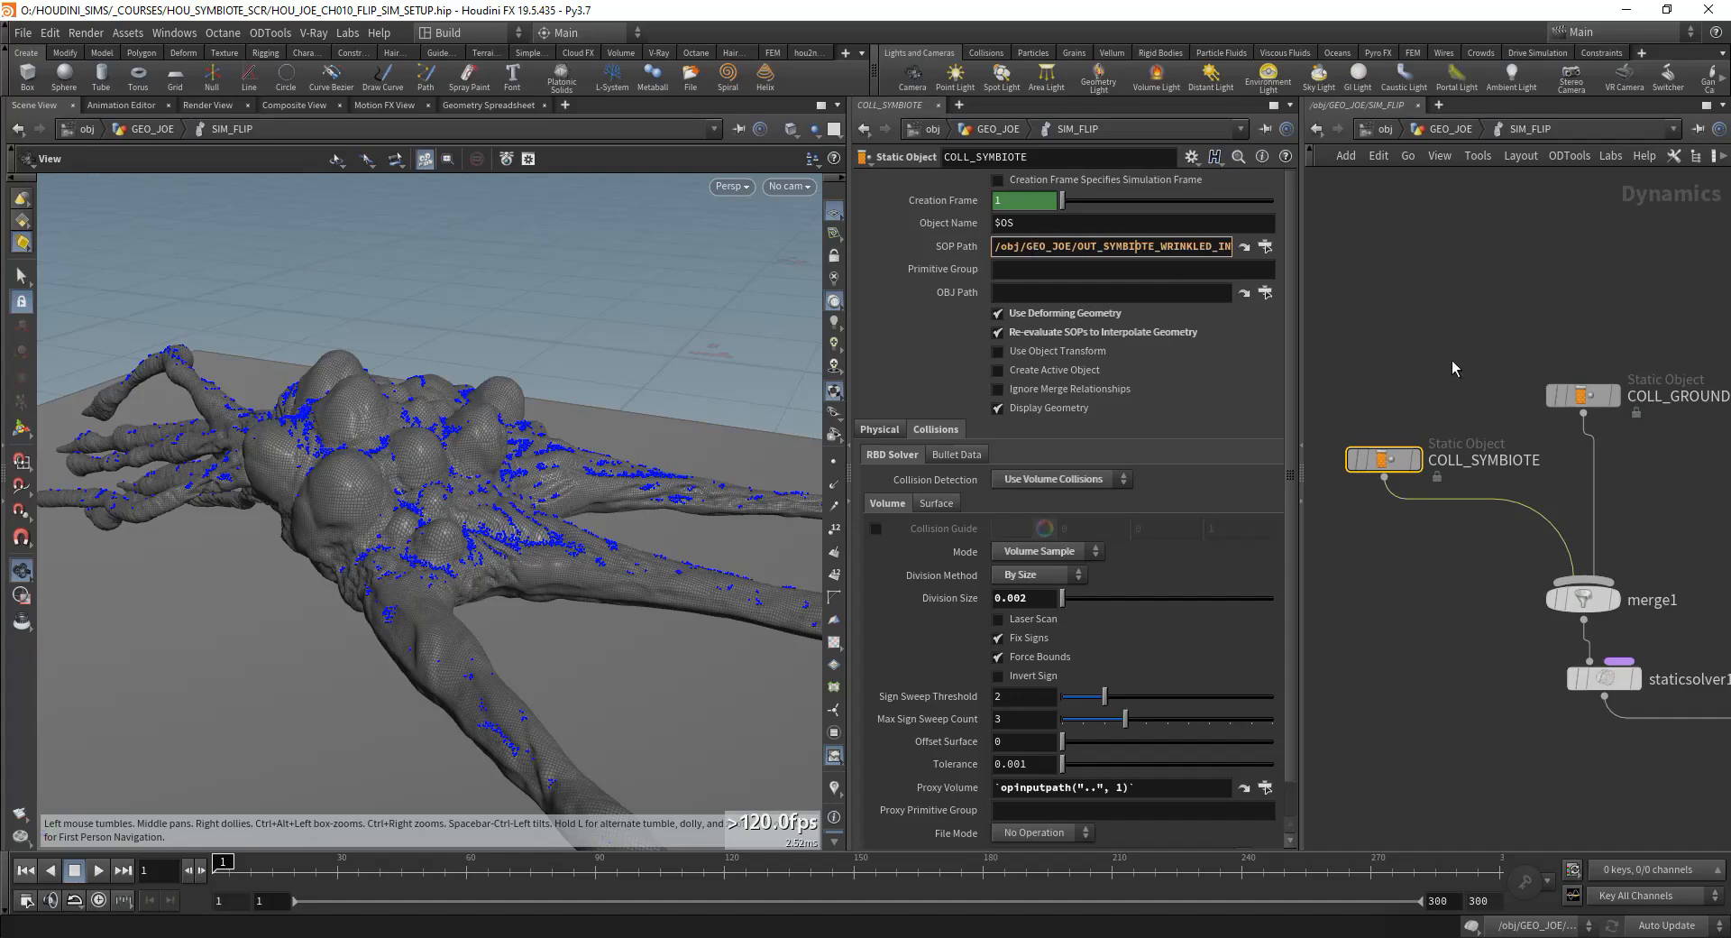
left_click(1388, 323)
middle_click_drag(1453, 330, 1422, 313)
left_click(1025, 247)
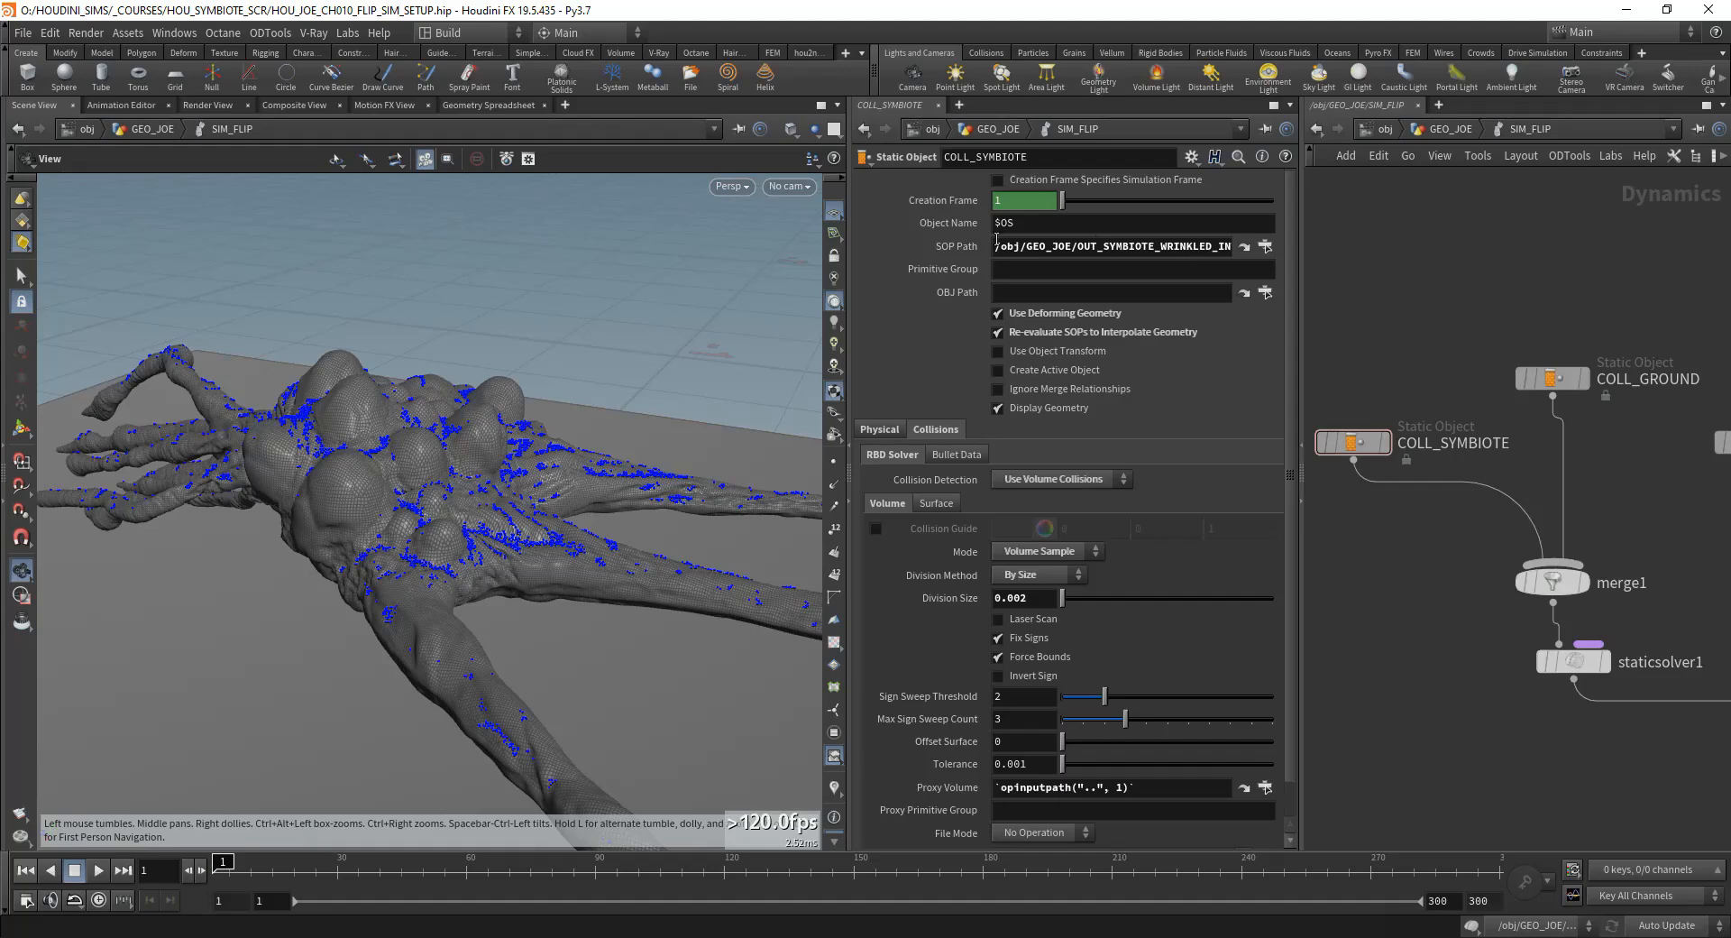
Step: Review flipsolver1's Volume Limits, Solver and Viscosity settings, including the available Float Precision options
scroll(1551, 277, "down", 1)
middle_click_drag(1569, 309, 1392, 277)
scroll(1443, 483, "down", 1)
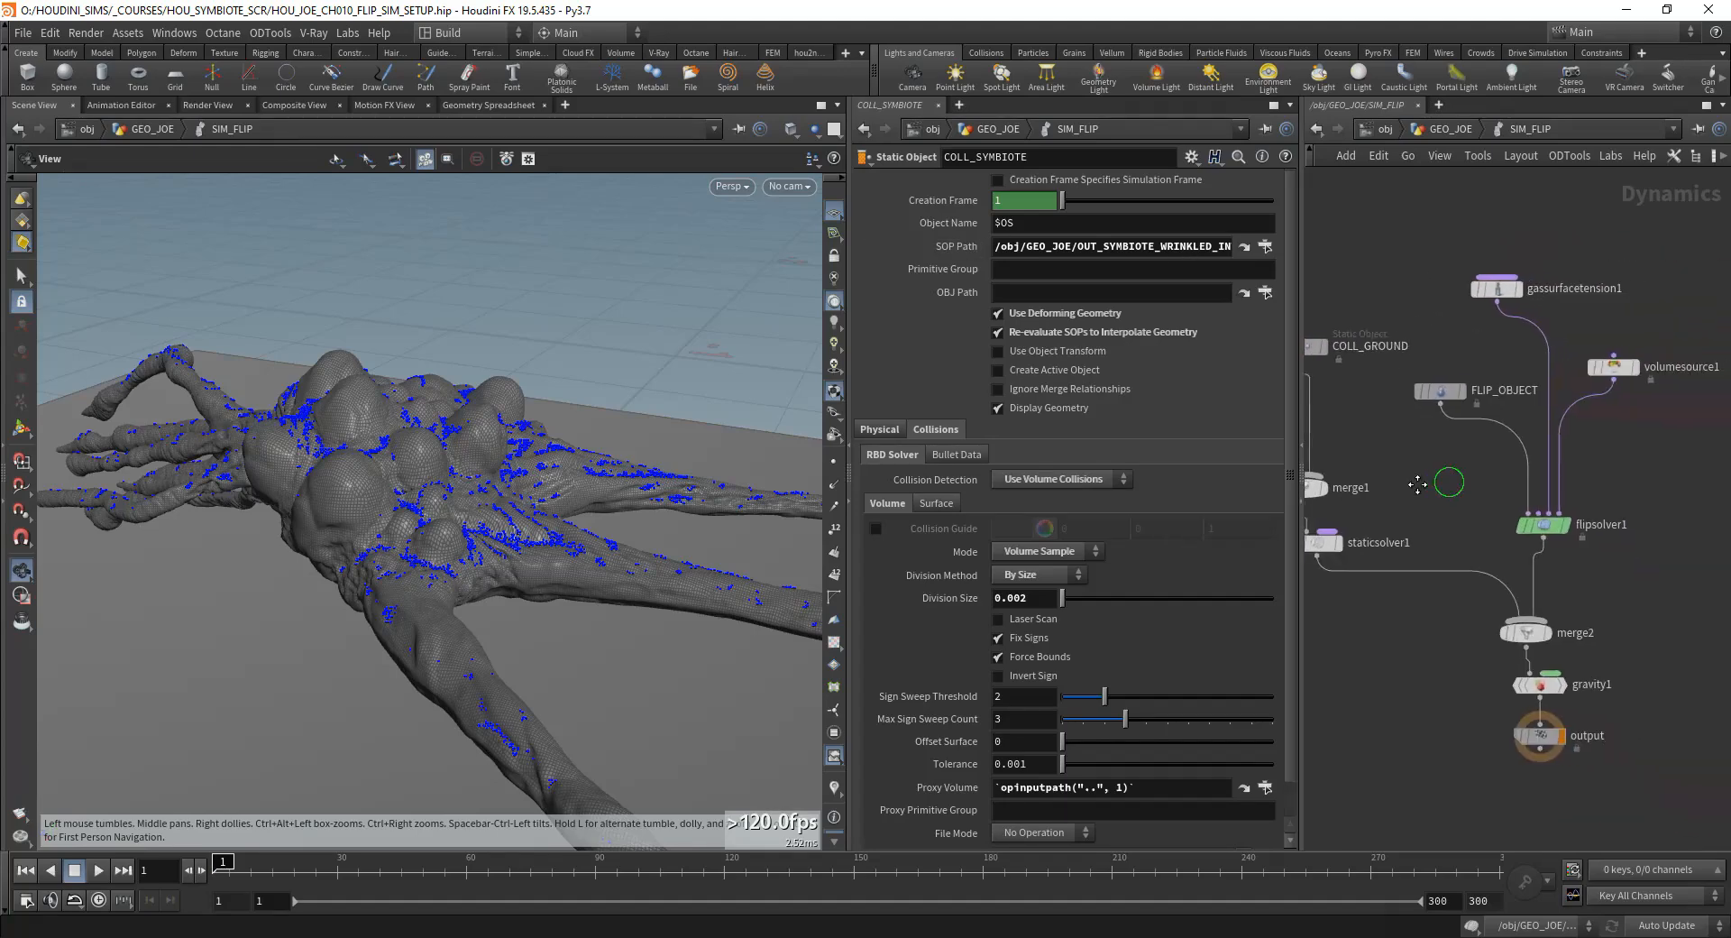
middle_click_drag(1418, 486, 1401, 482)
left_click(1528, 523)
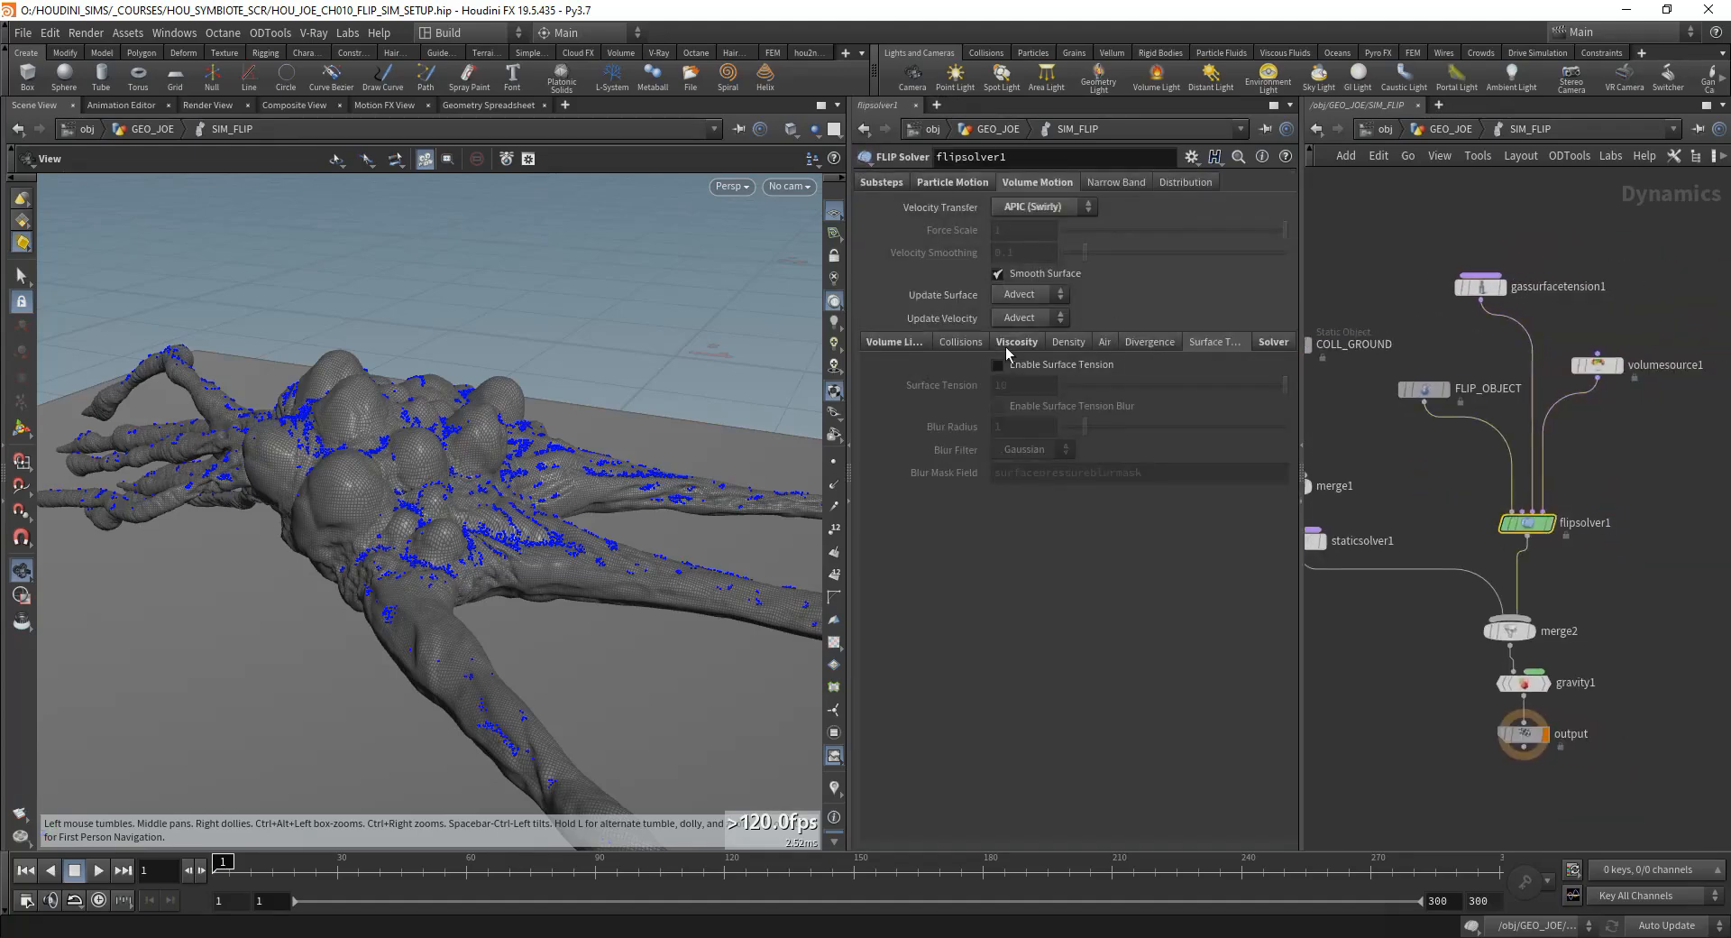
left_click(894, 342)
left_click(1272, 343)
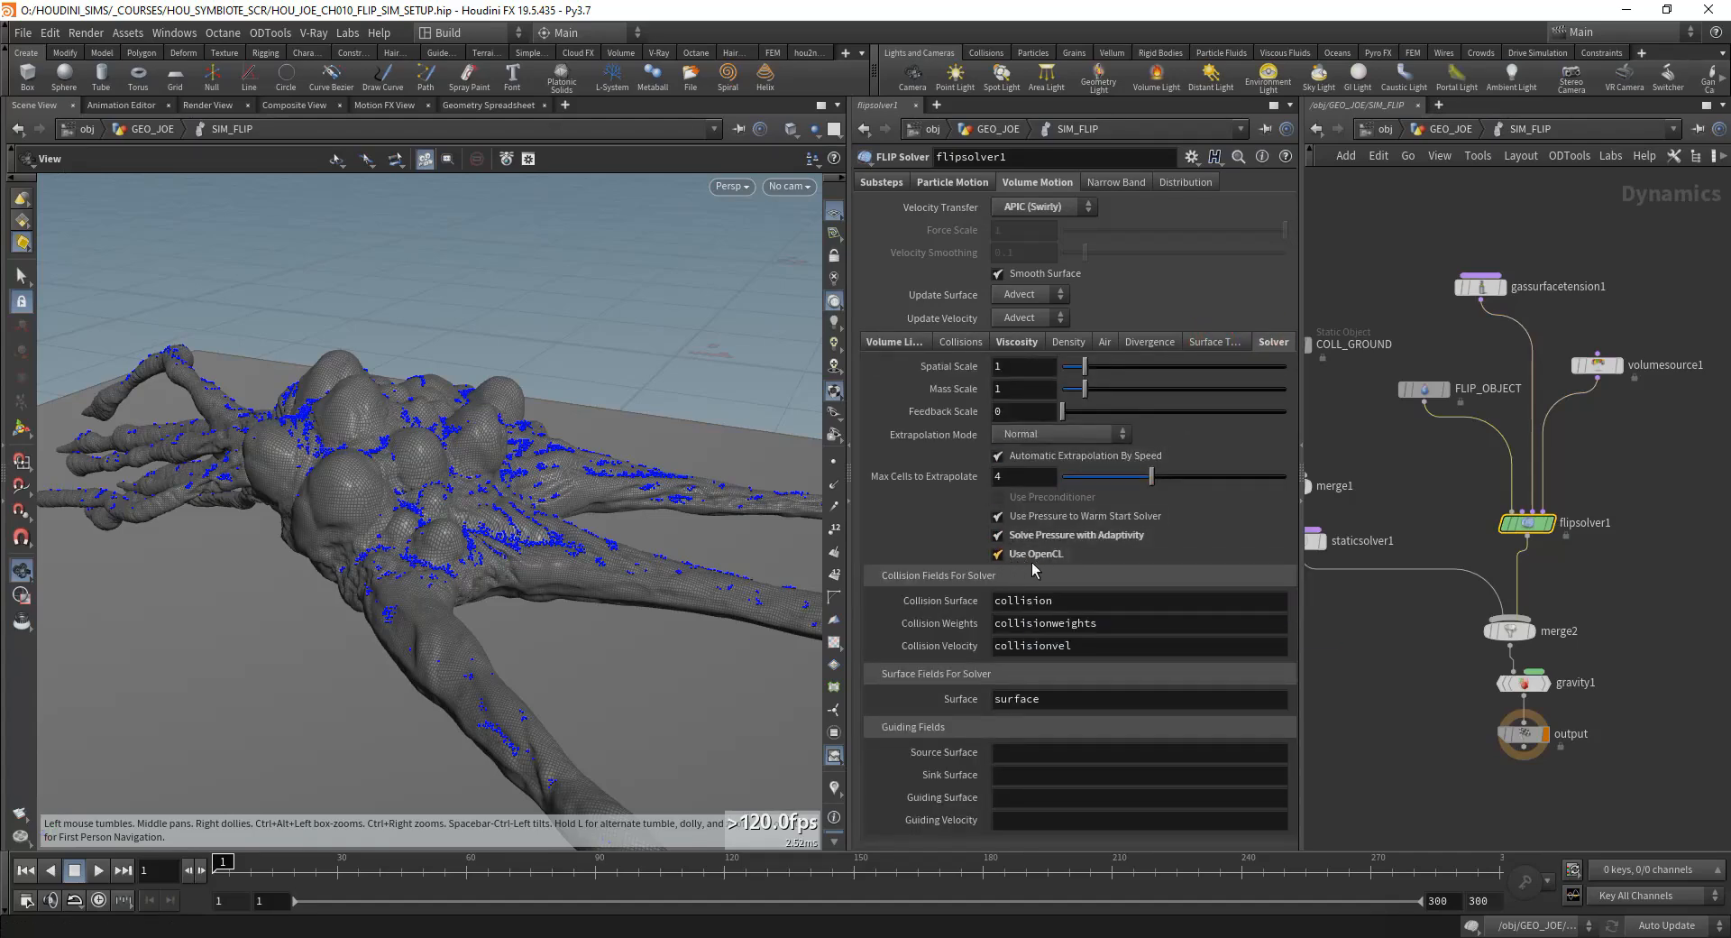
left_click(1010, 342)
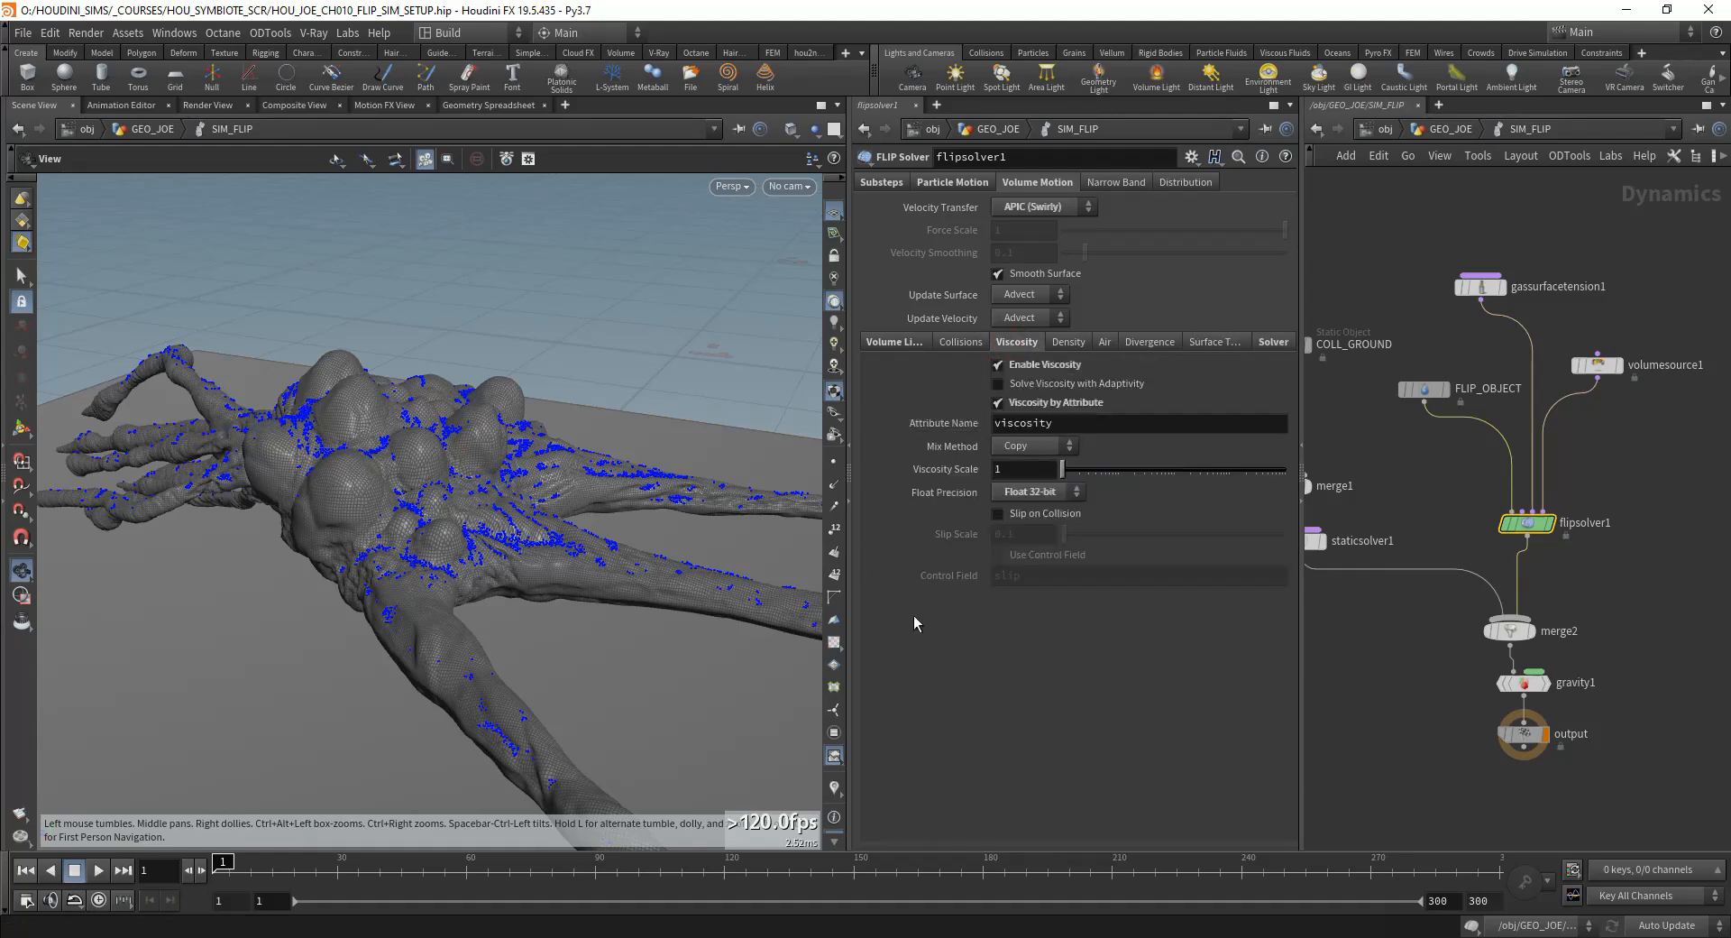
left_click(1028, 491)
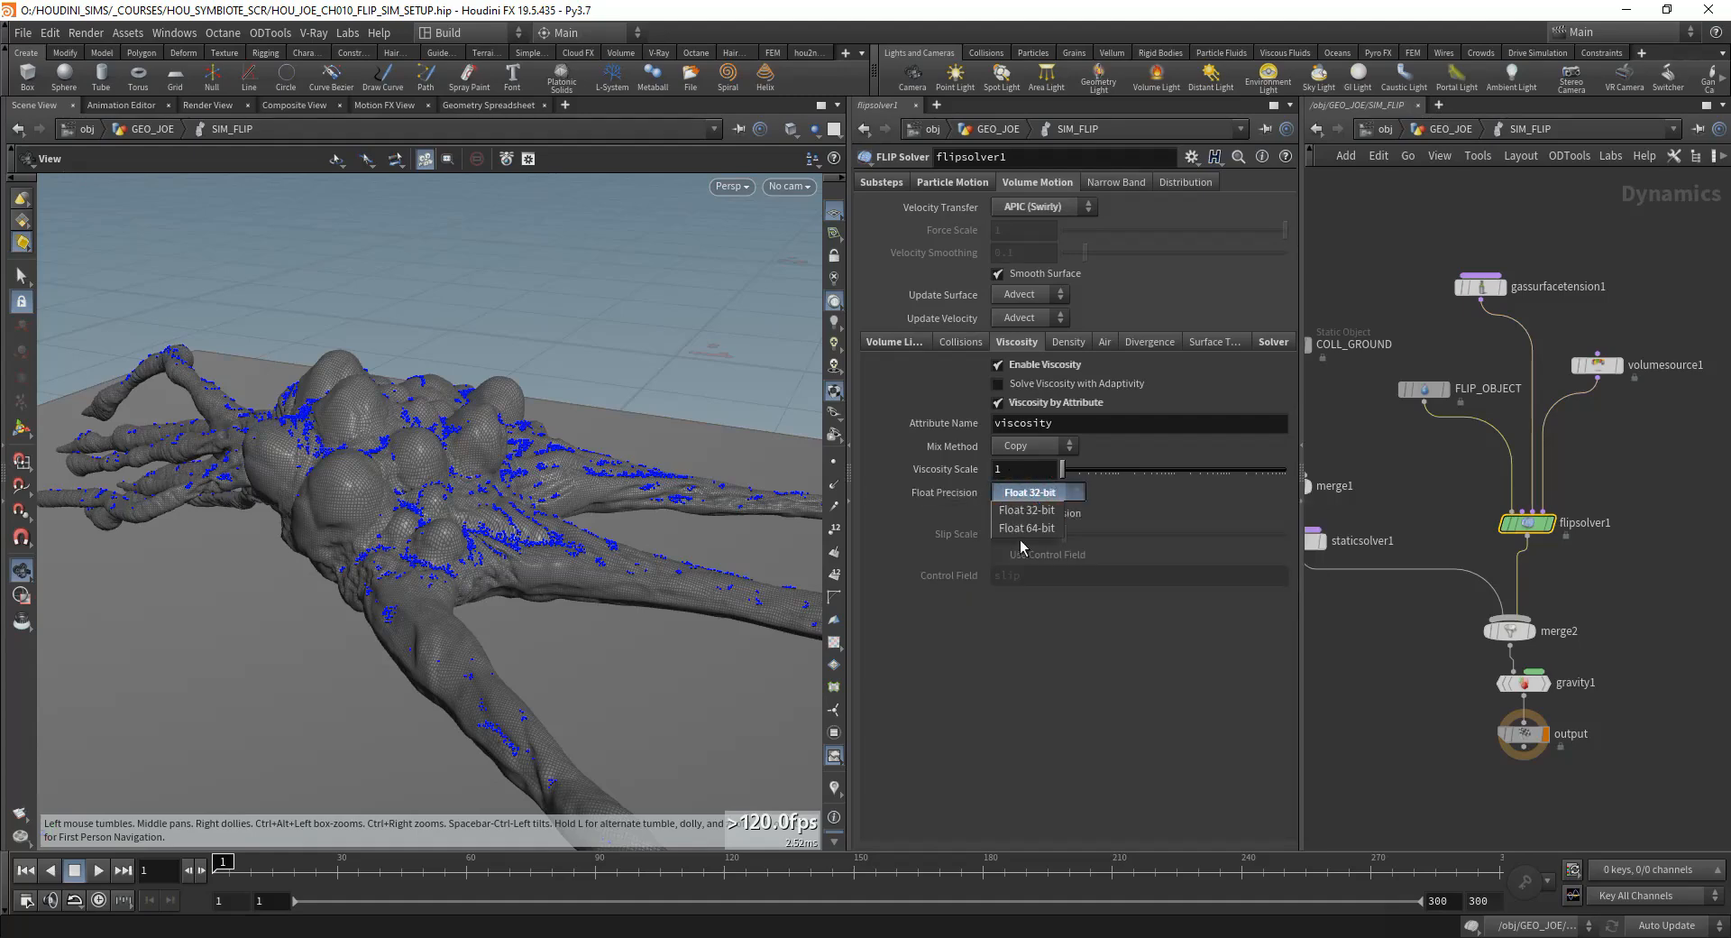
left_click(919, 496)
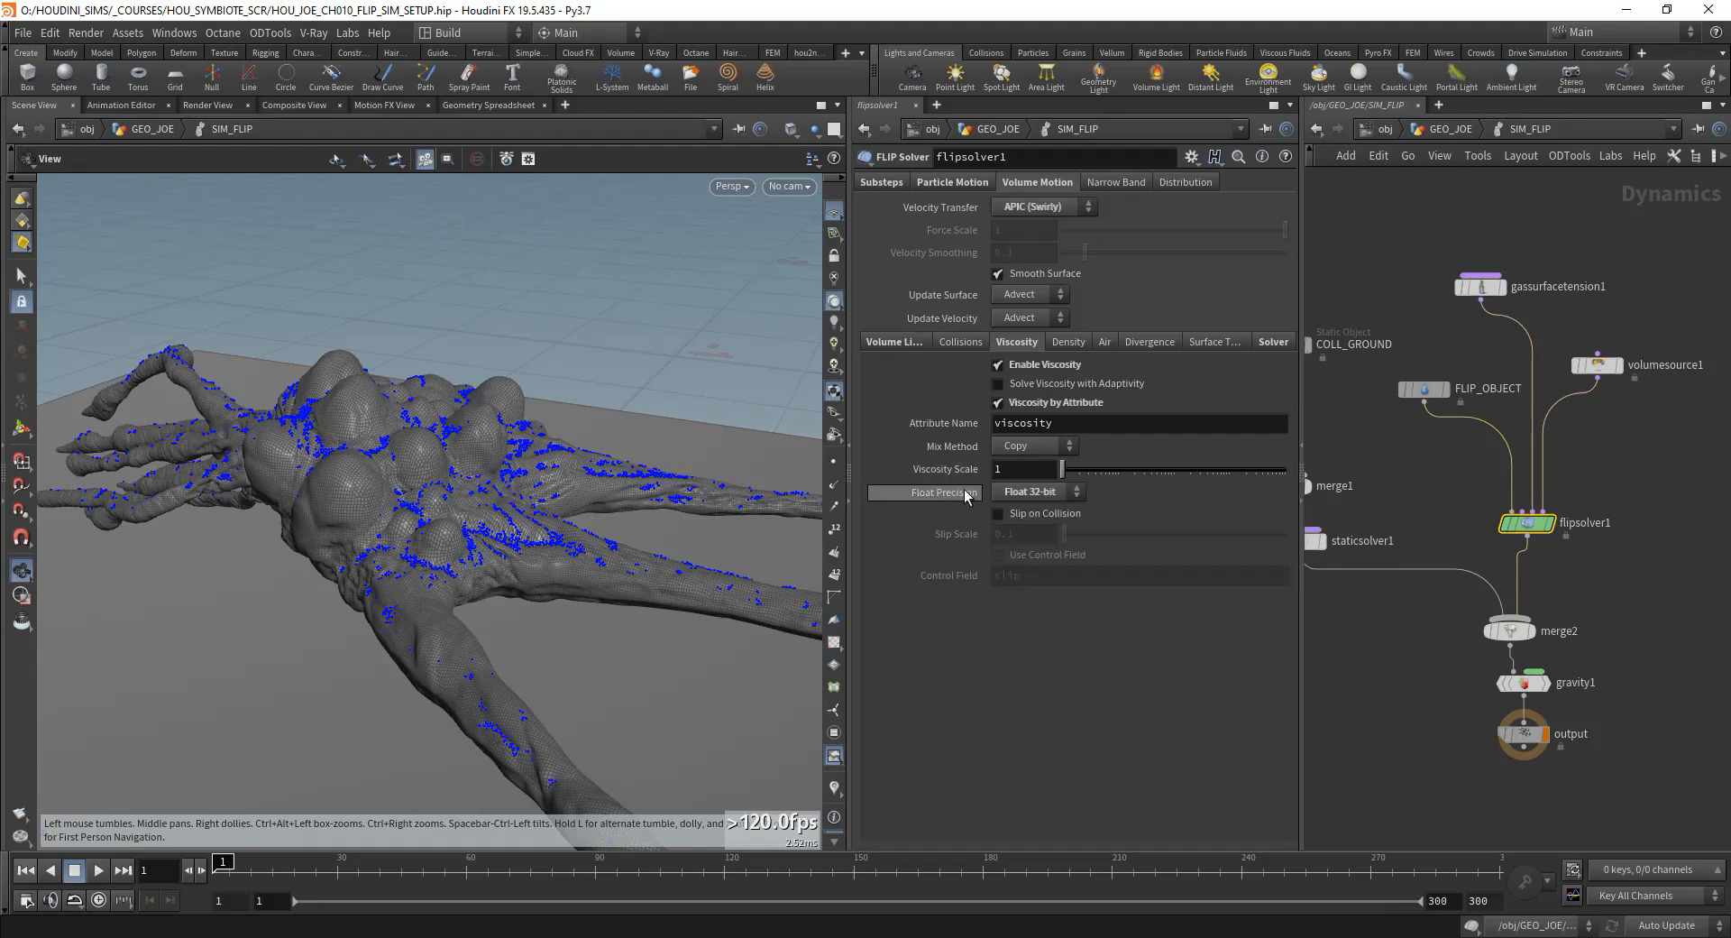
mouse_move(968, 494)
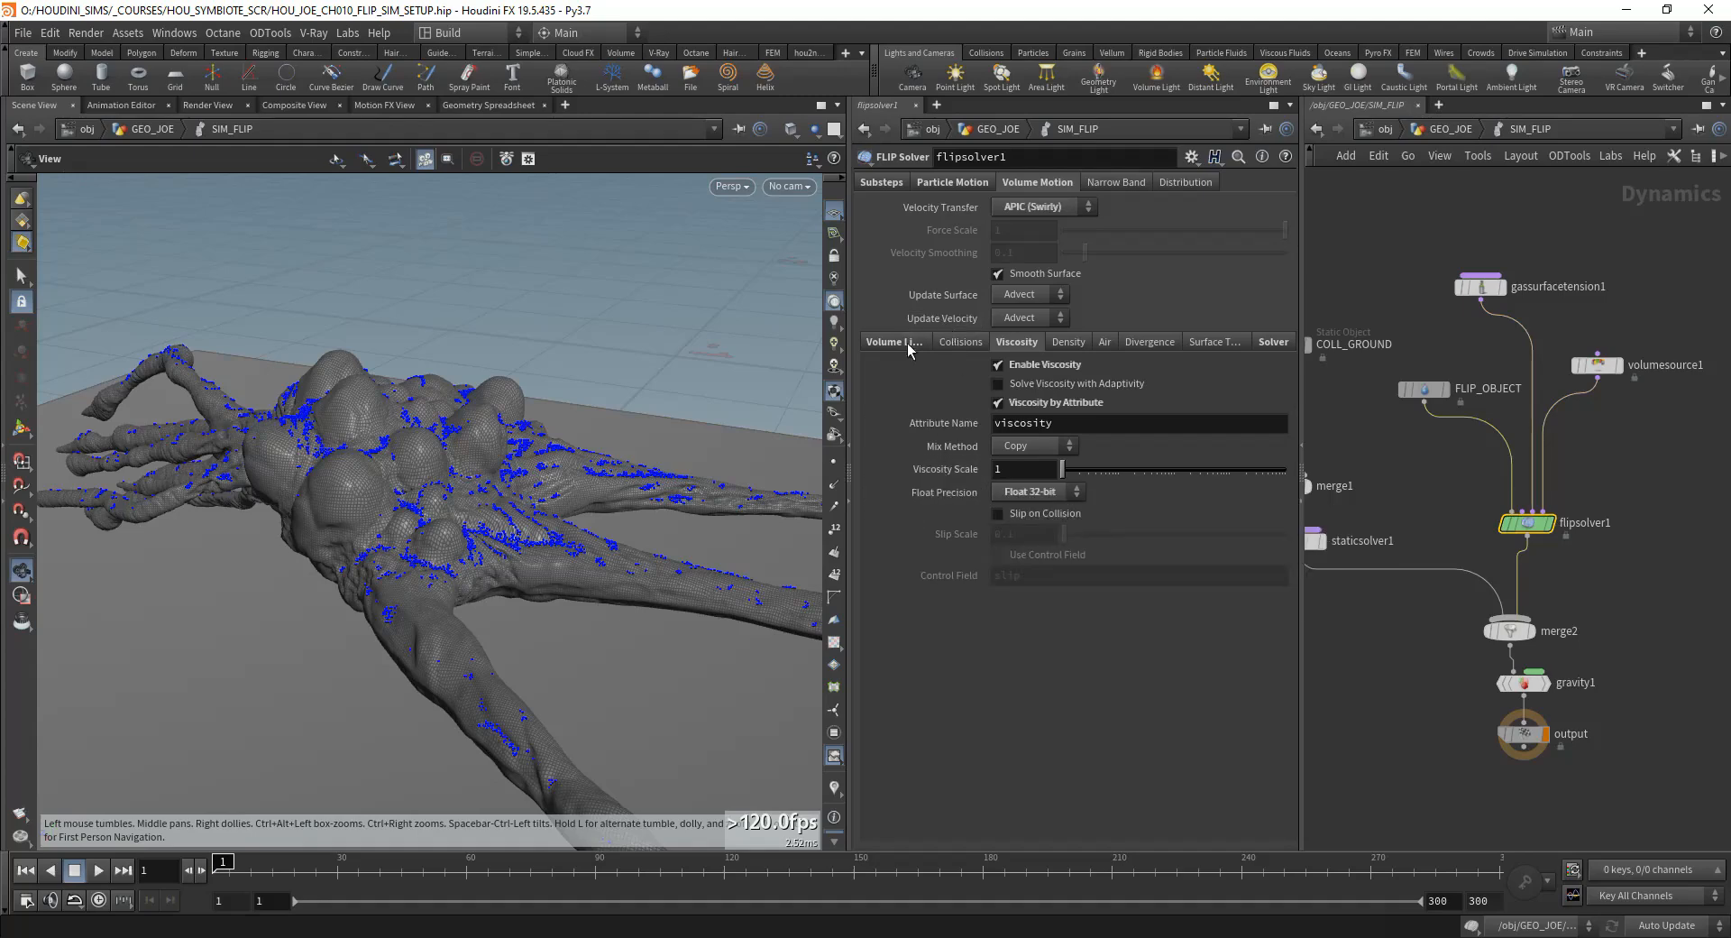
Step: Examine flipsolver1's substep settings, including Min Substeps and Max Substeps
left_click(952, 182)
left_click(879, 182)
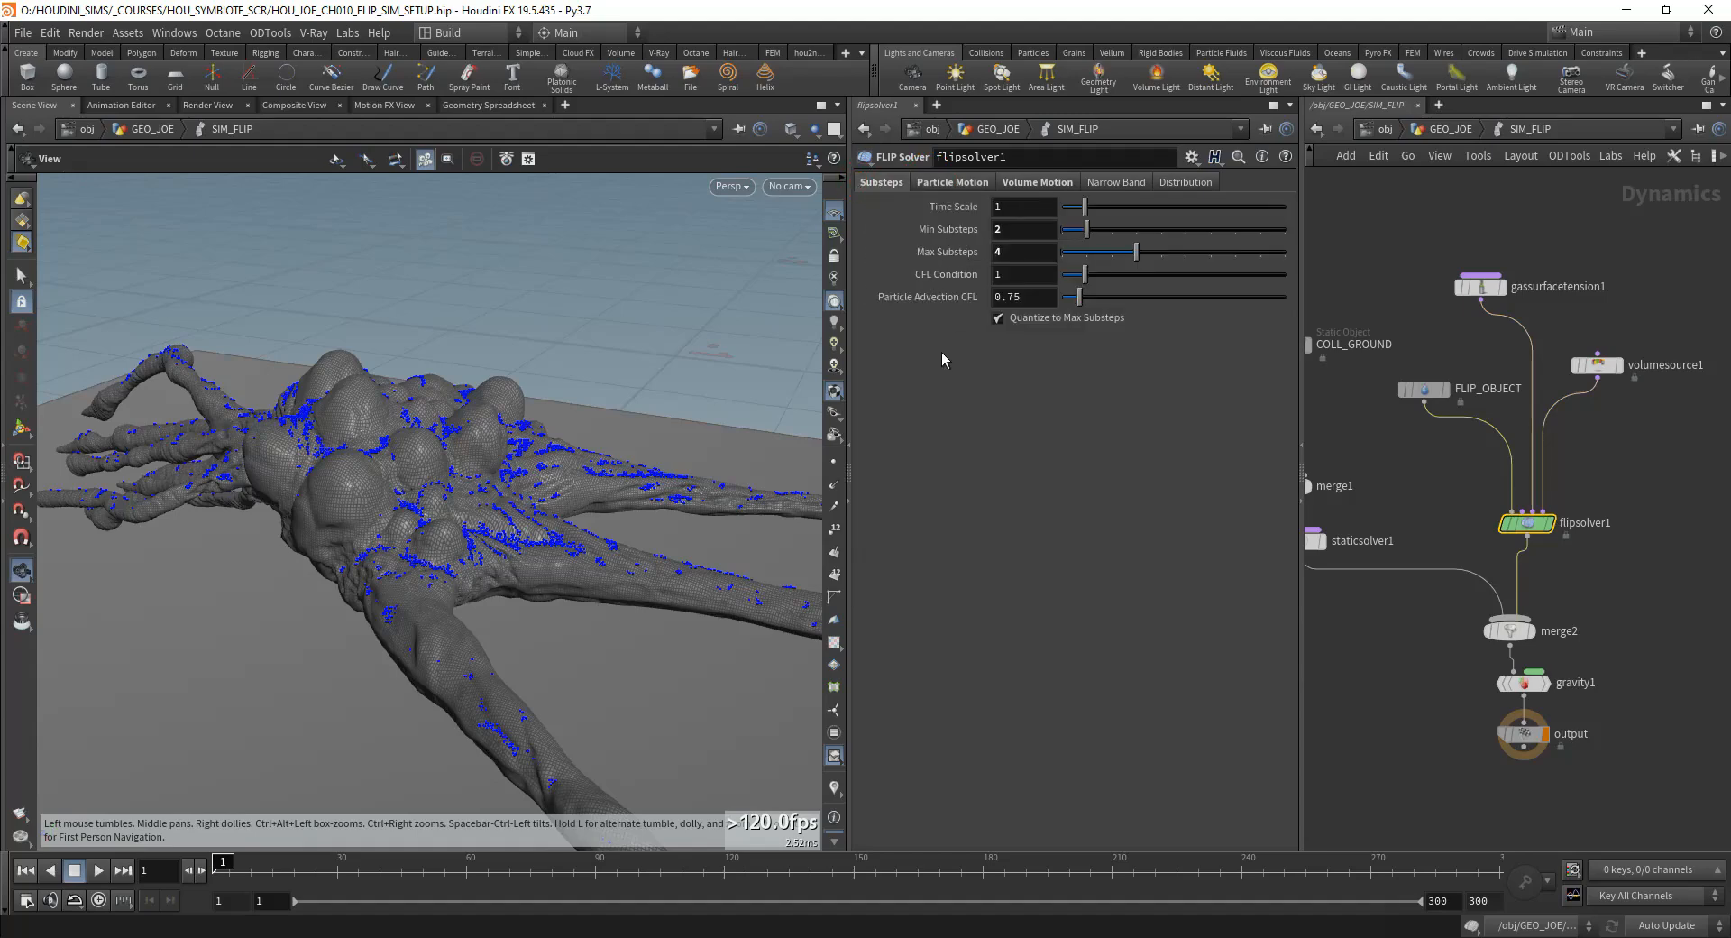
double_click(1033, 229)
double_click(994, 251)
left_click_drag(480, 493, 487, 429)
double_click(996, 229)
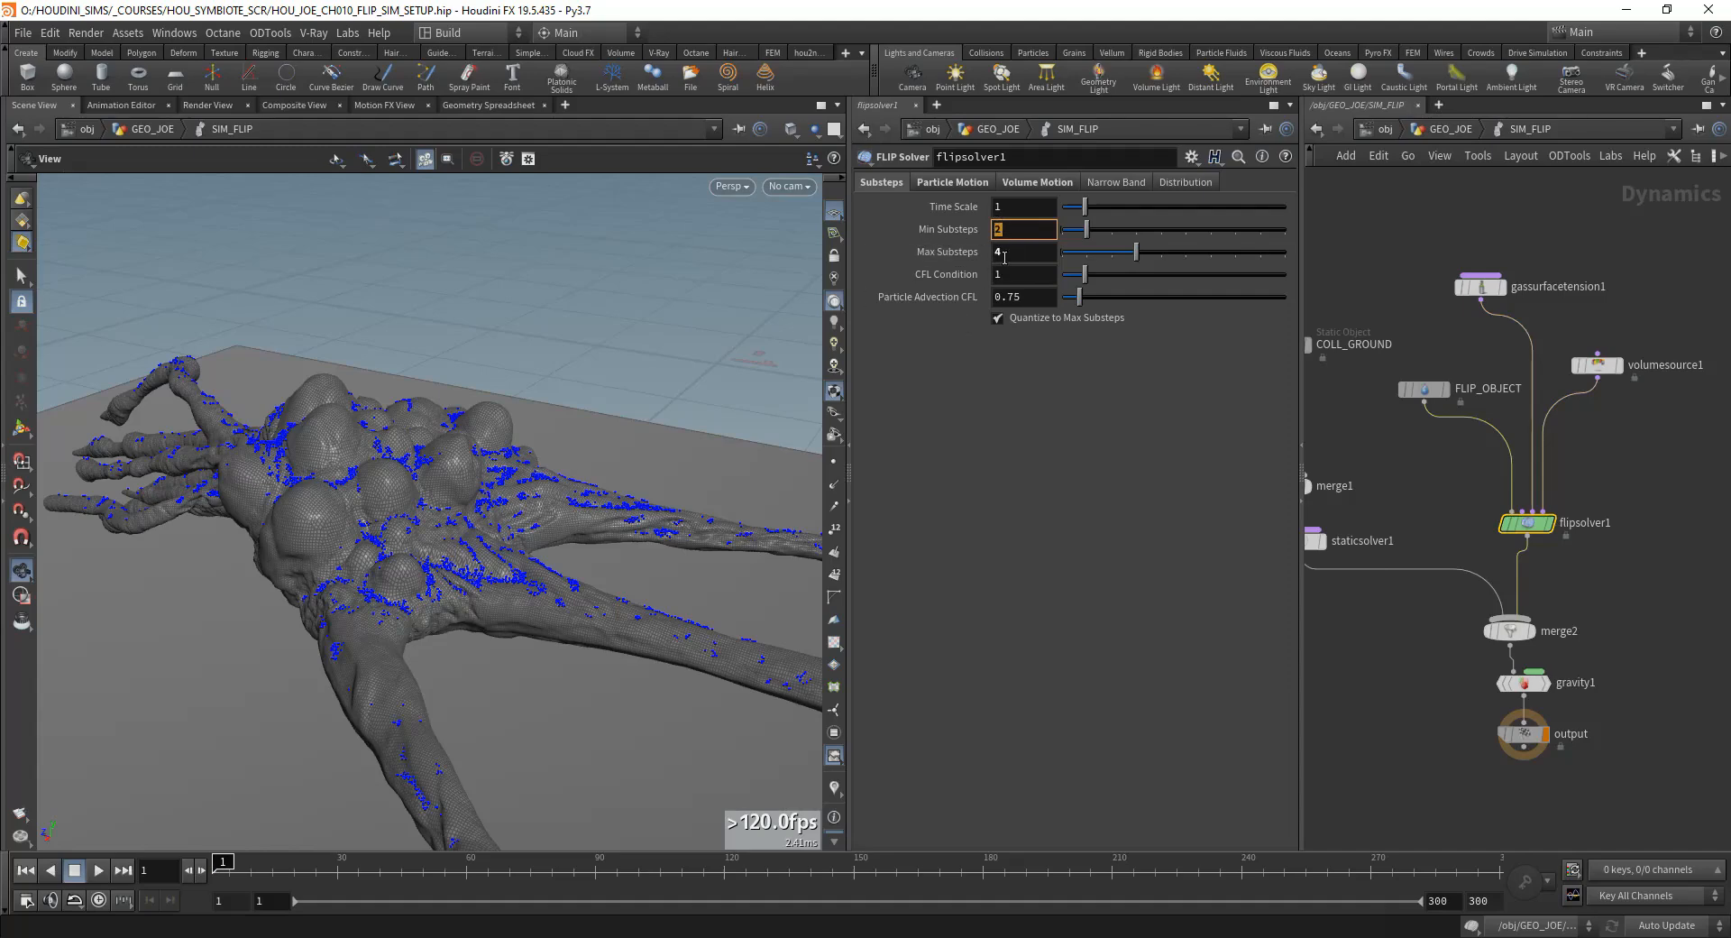
left_click(955, 458)
left_click(1020, 229)
key("Tab")
left_click(1034, 438)
middle_click_drag(1402, 470, 1435, 495)
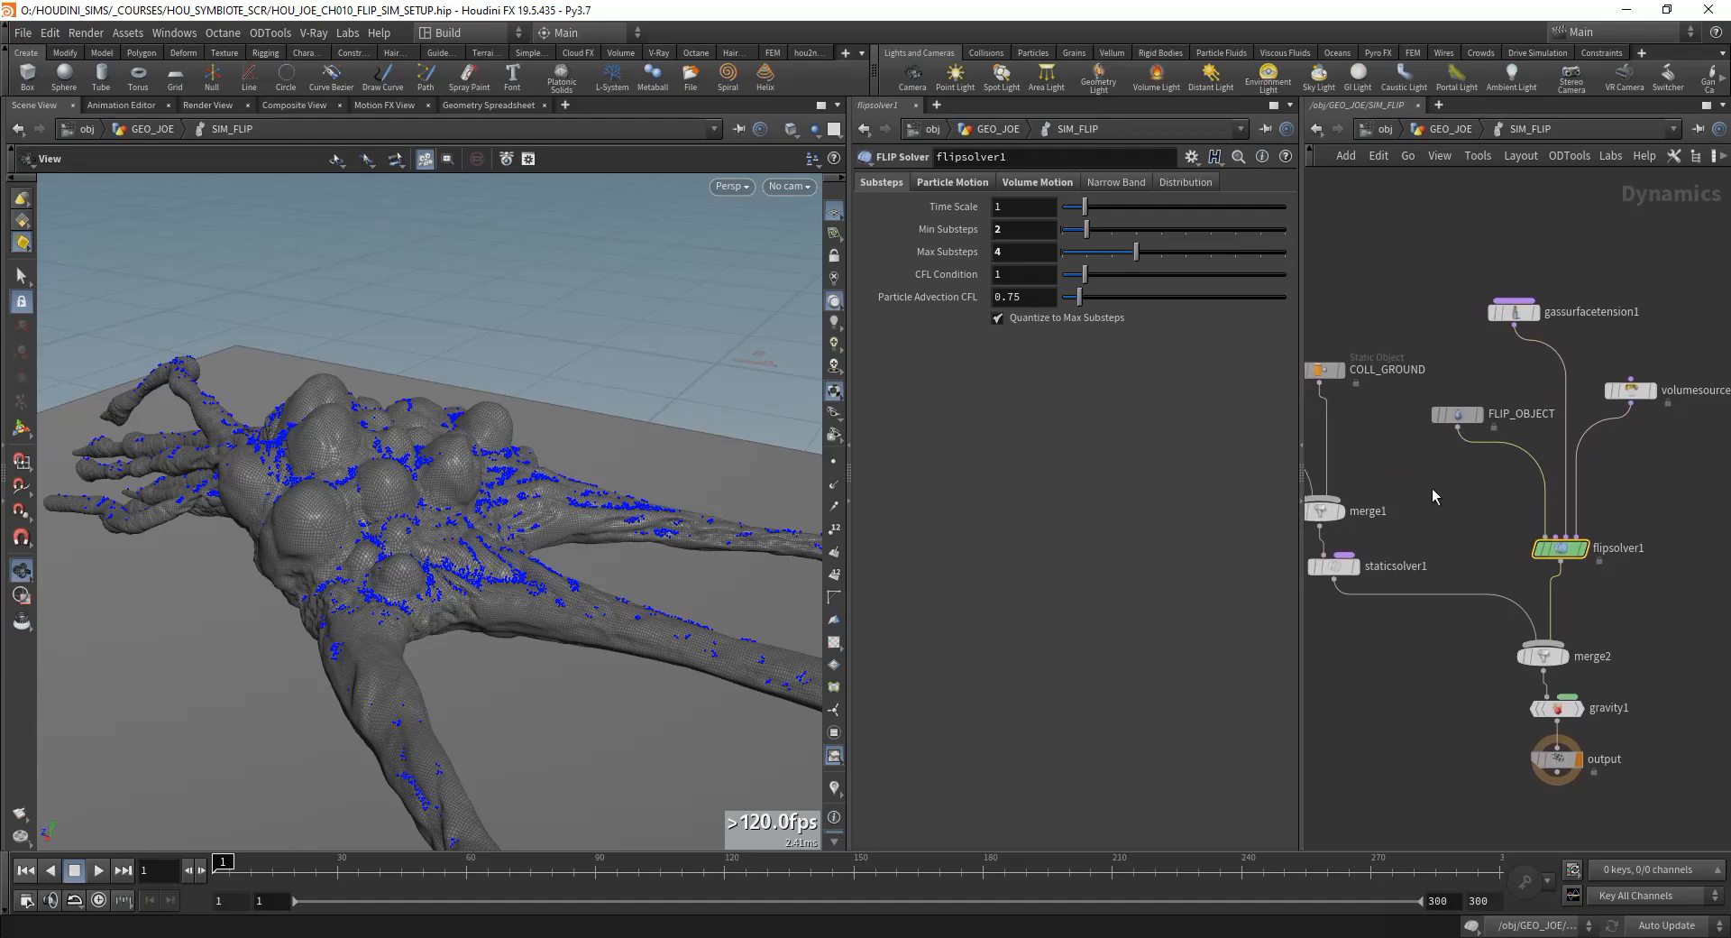
Step: Return to the GEO_JOE network, display merge6, and compare the two flipbook previews side by side in MPlay
left_click(1452, 128)
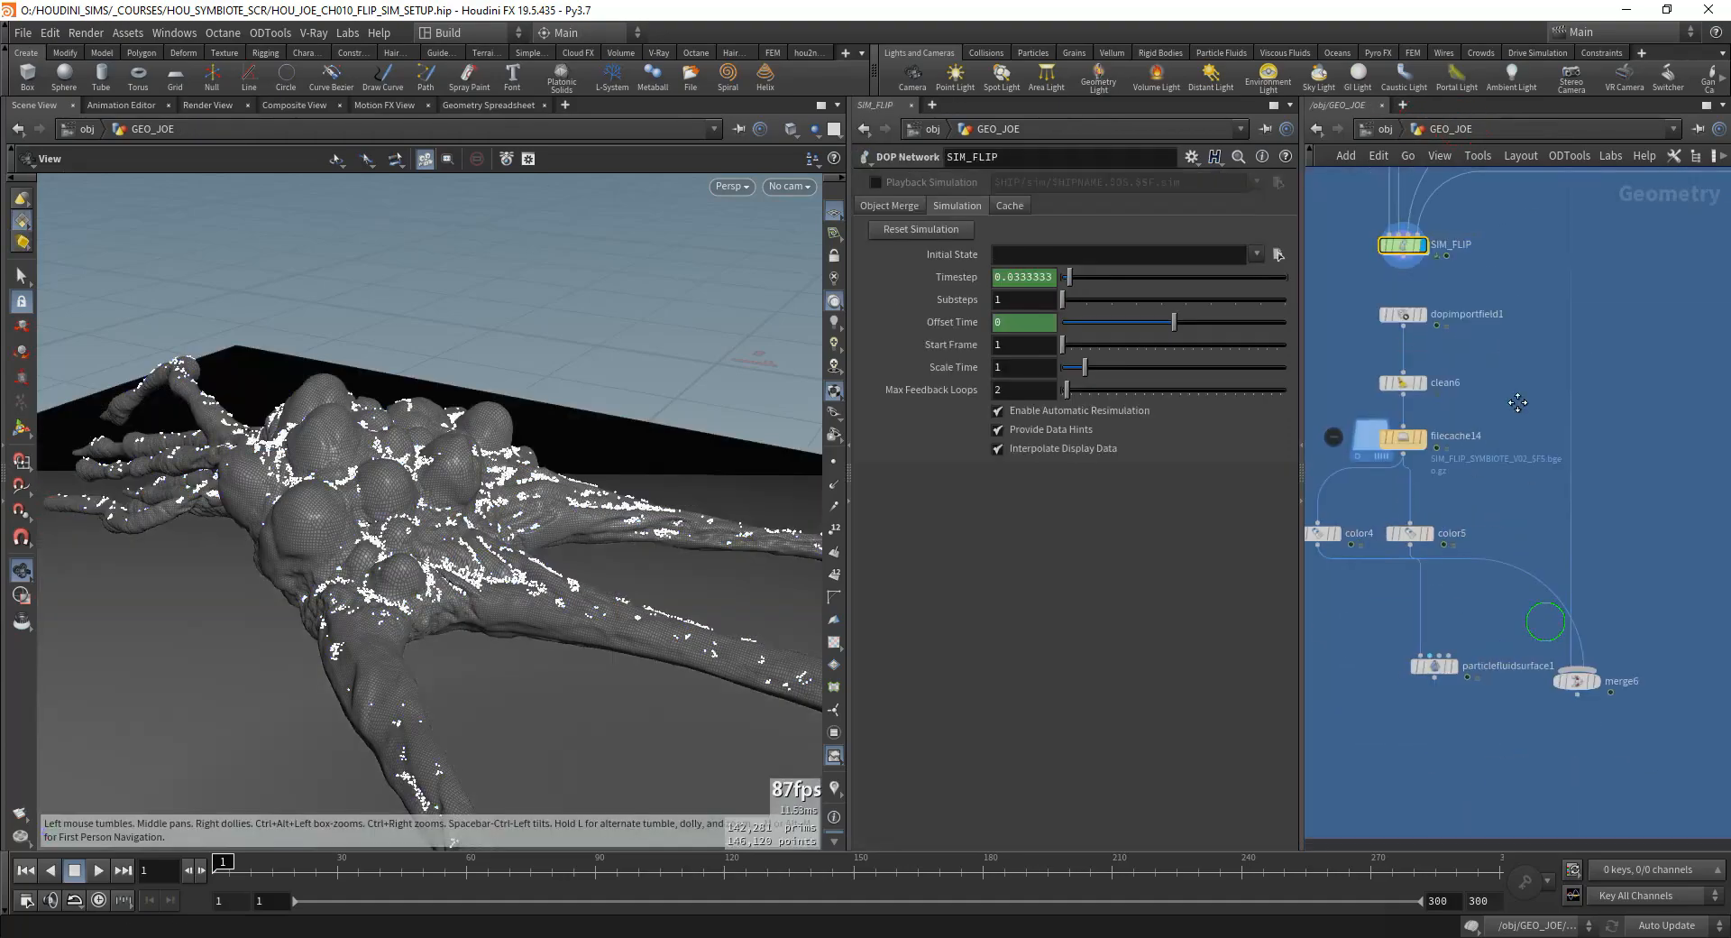
scroll(1502, 421, "up", 5)
left_click(1606, 588)
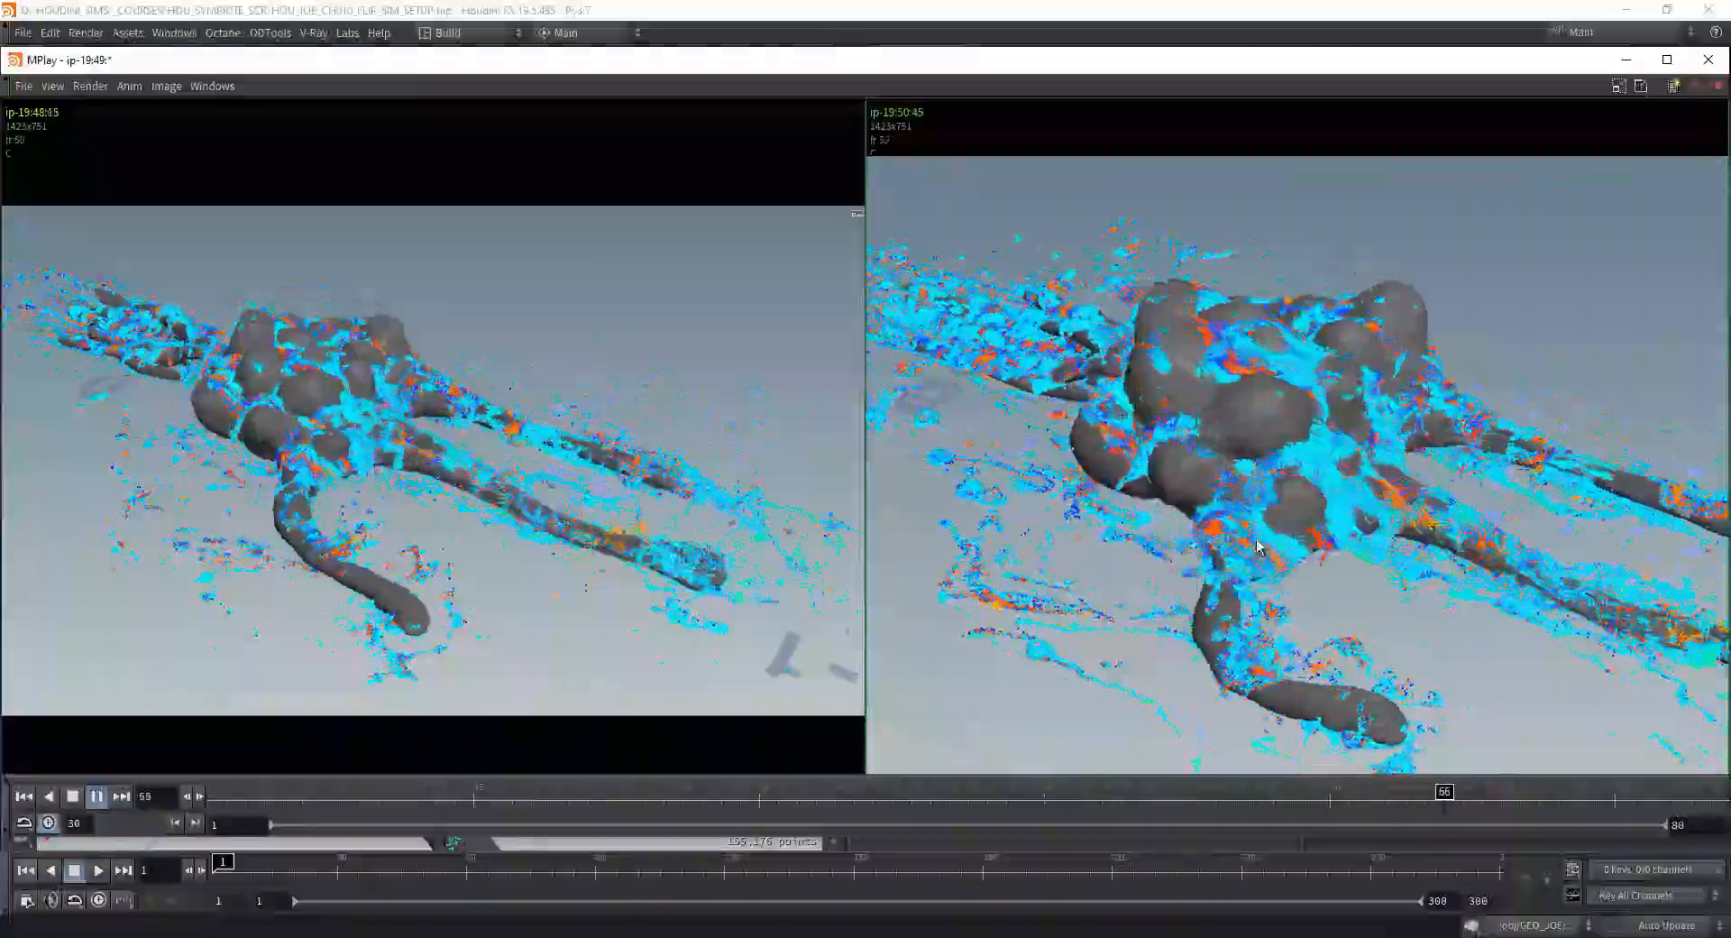
left_click(1626, 61)
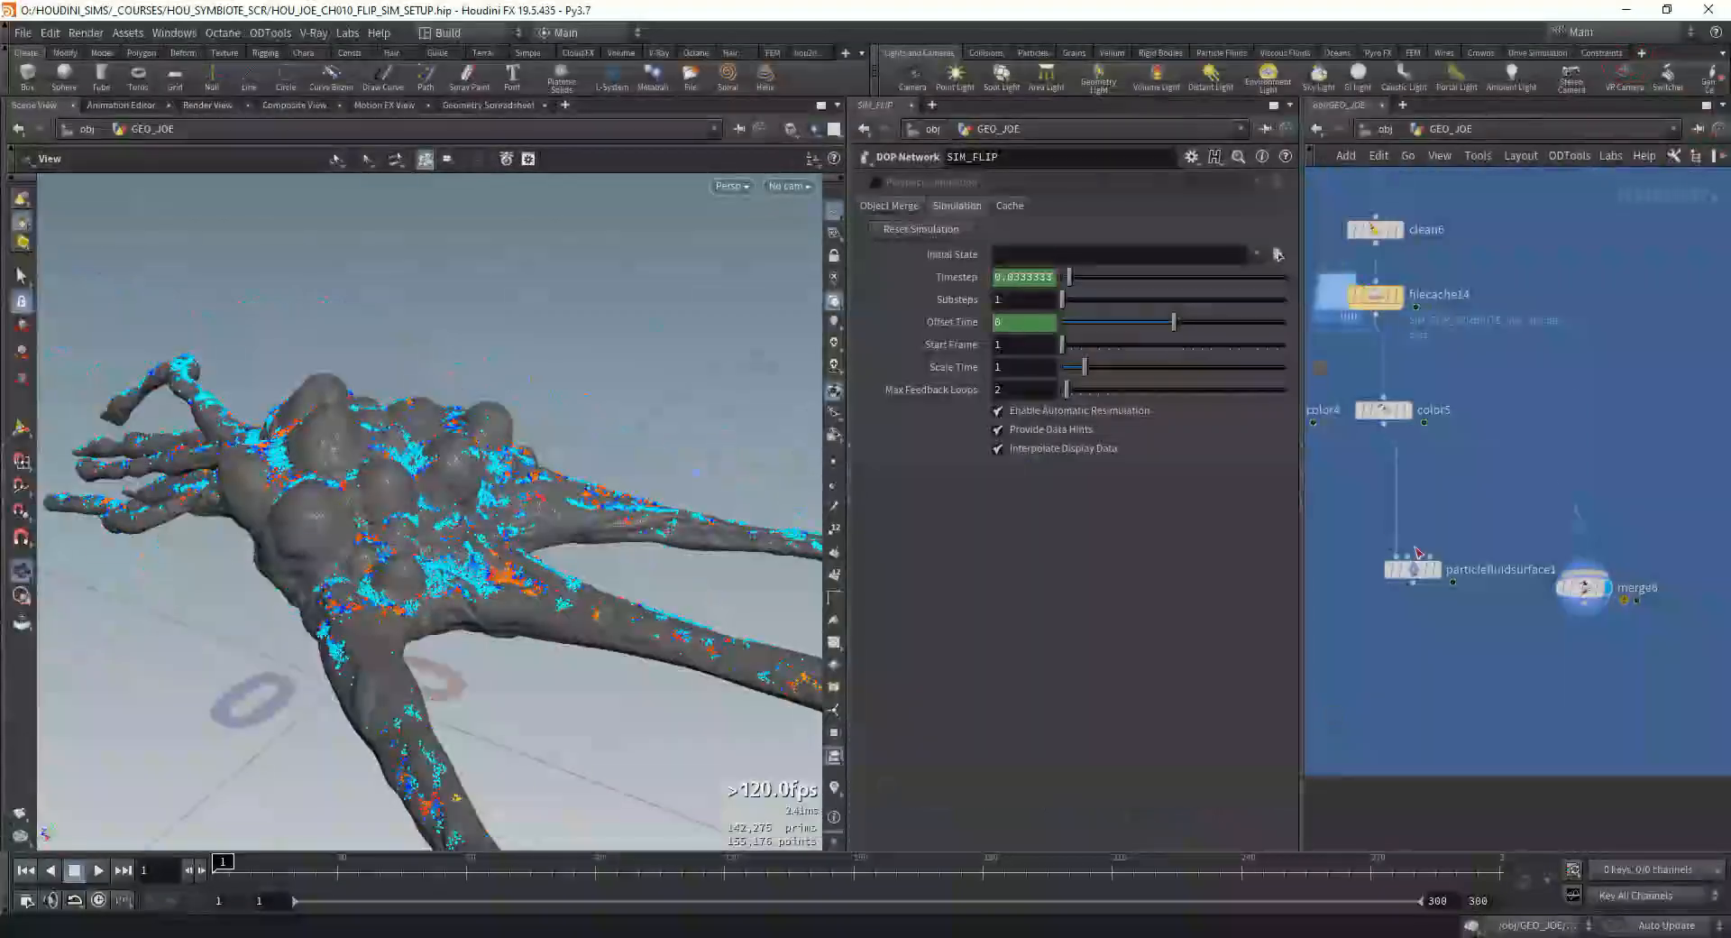
Step: Display particlefluidsurface1 and inspect its mesh at frame 1
left_click(1503, 565)
left_click(1480, 566)
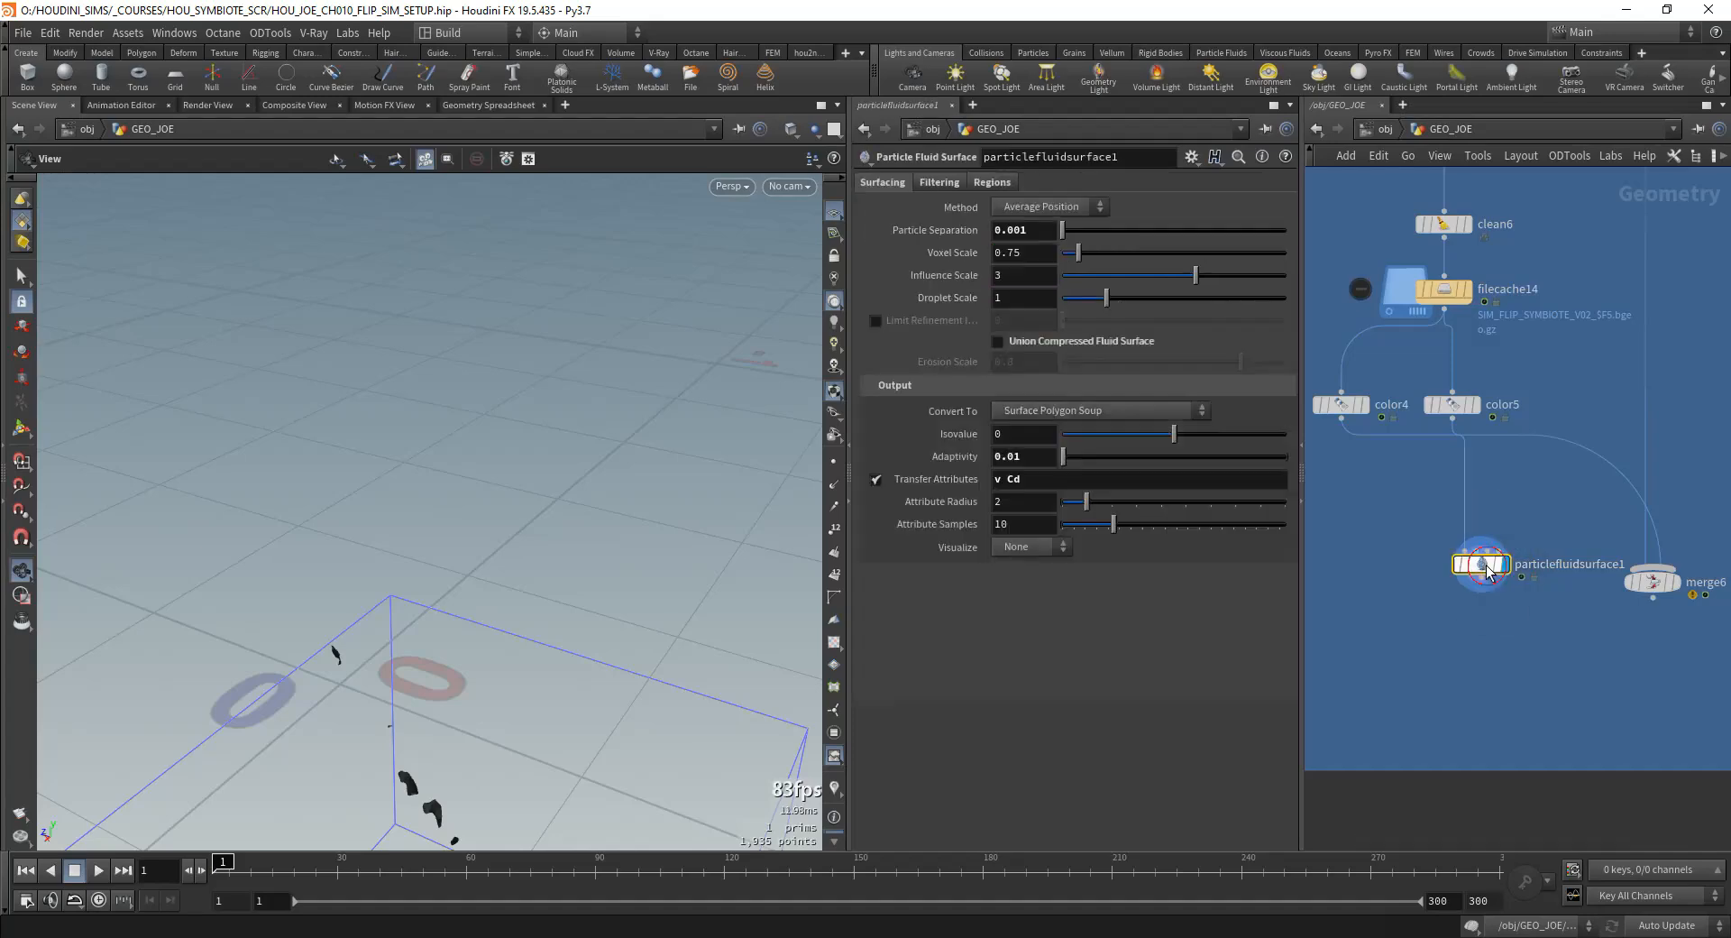
left_click_drag(541, 685, 514, 734, "alt")
middle_click_drag(514, 734, 478, 547, "alt")
left_click_drag(477, 546, 781, 724, "alt")
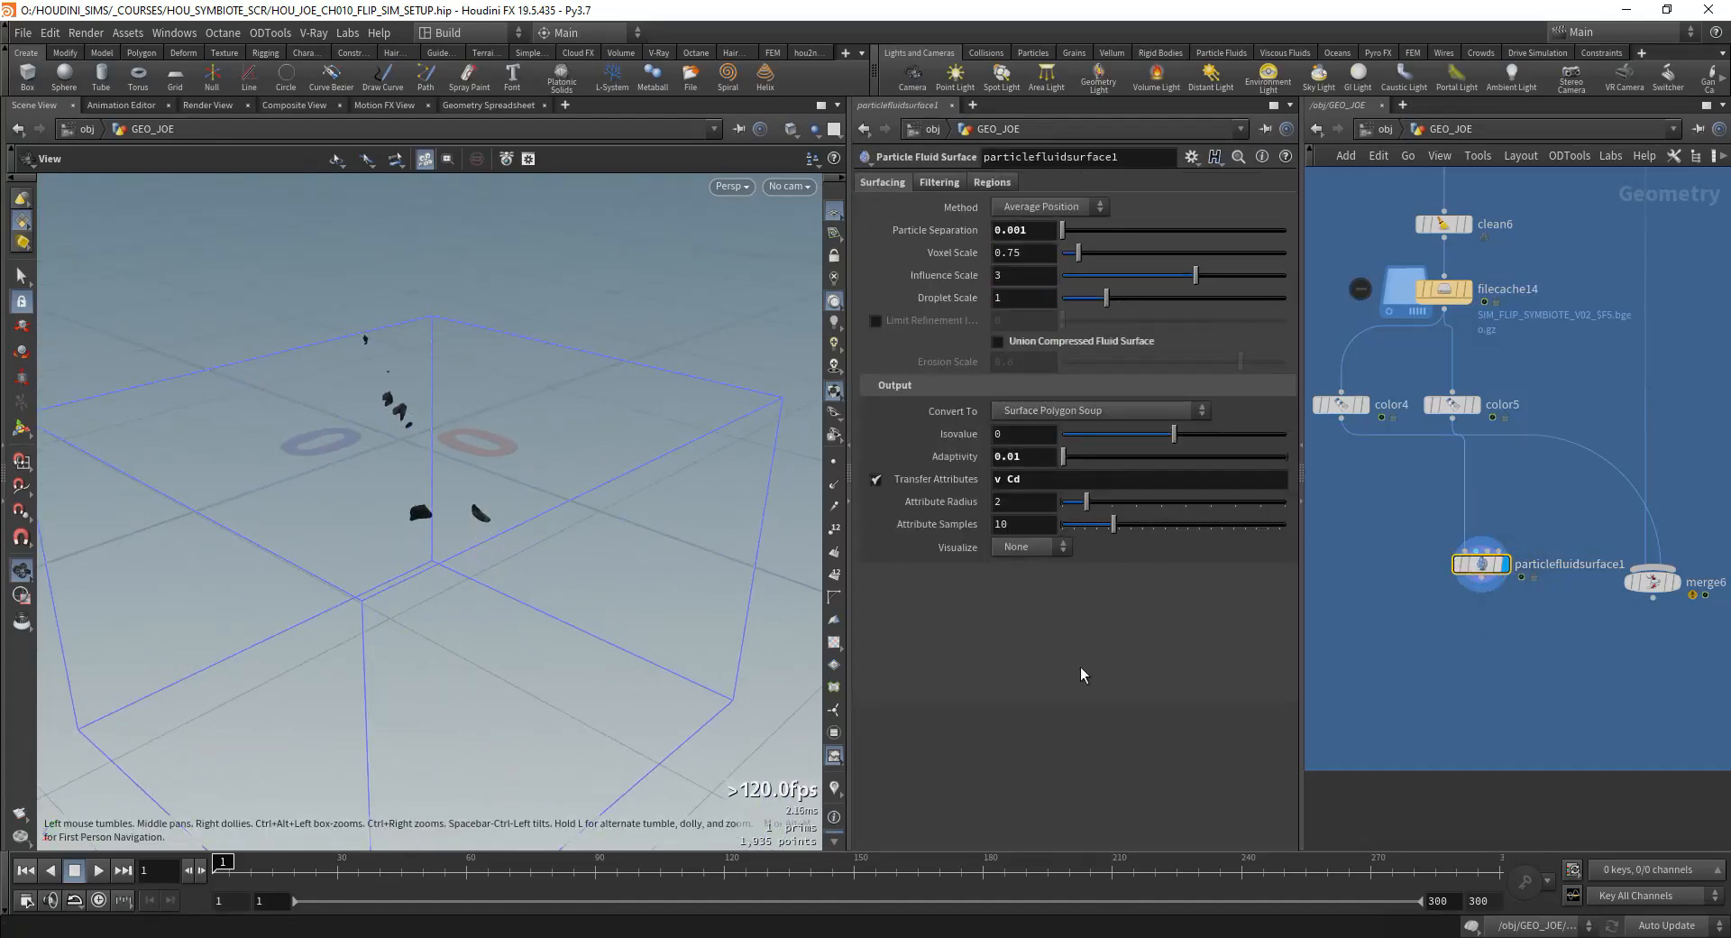
Step: Inspect color5's particles at frame 82, and display particlefluidsurface1's mesh again at frame 34
left_click(1475, 405)
left_click(552, 870)
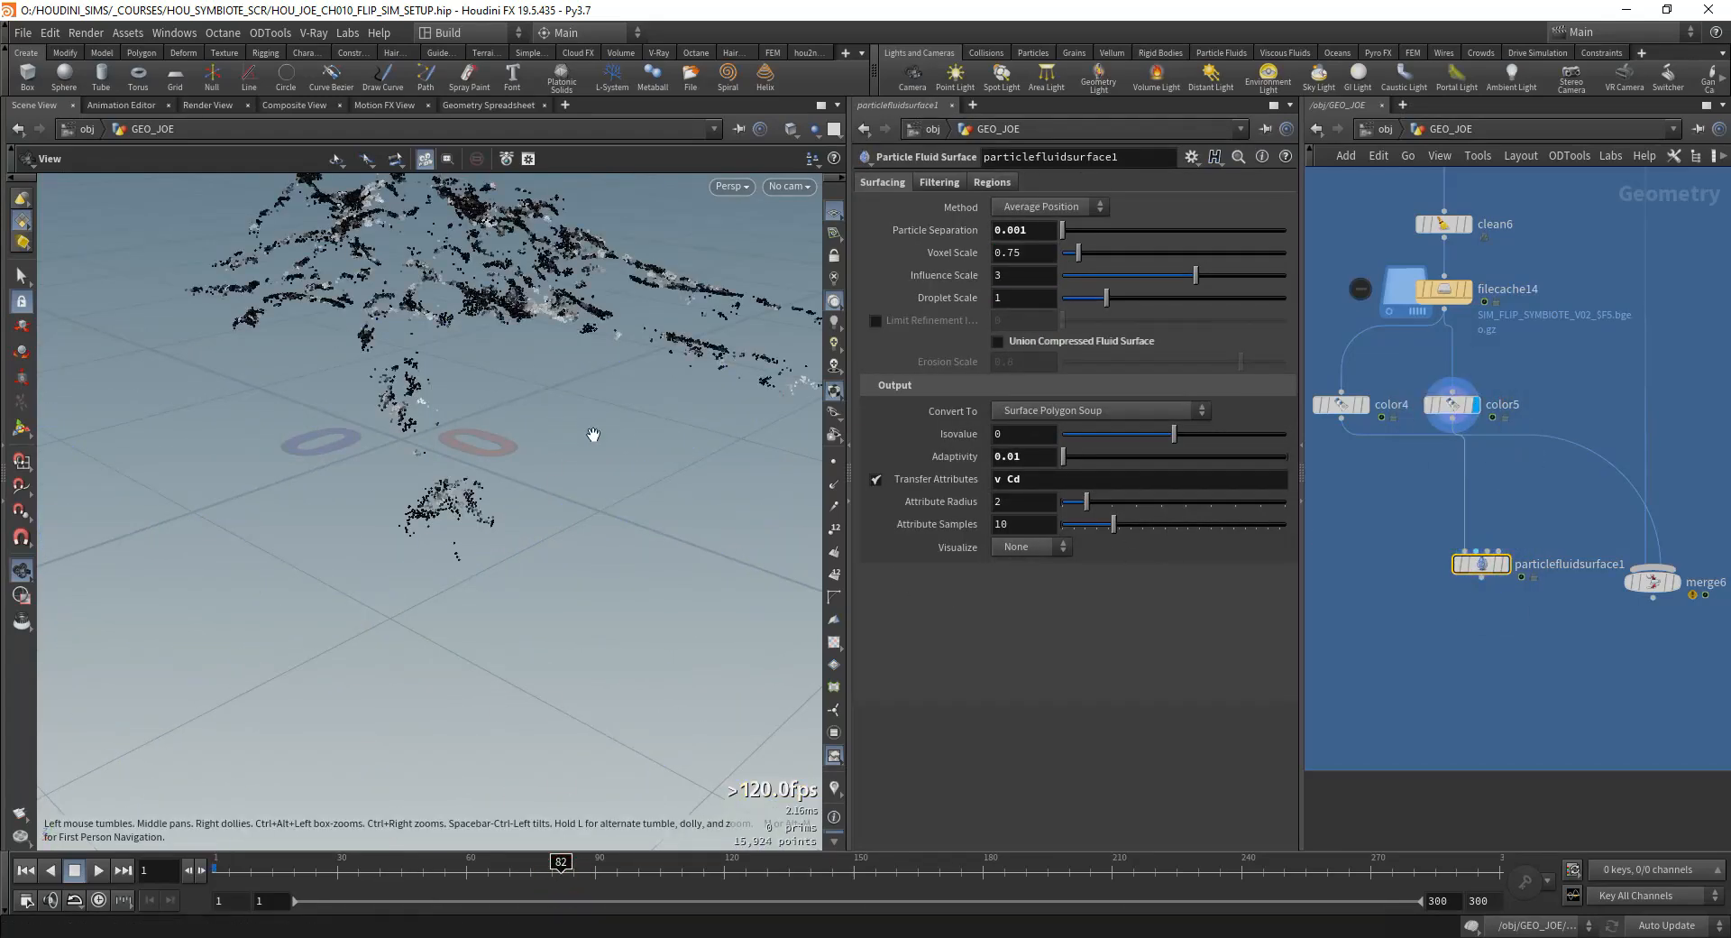
left_click(1504, 563)
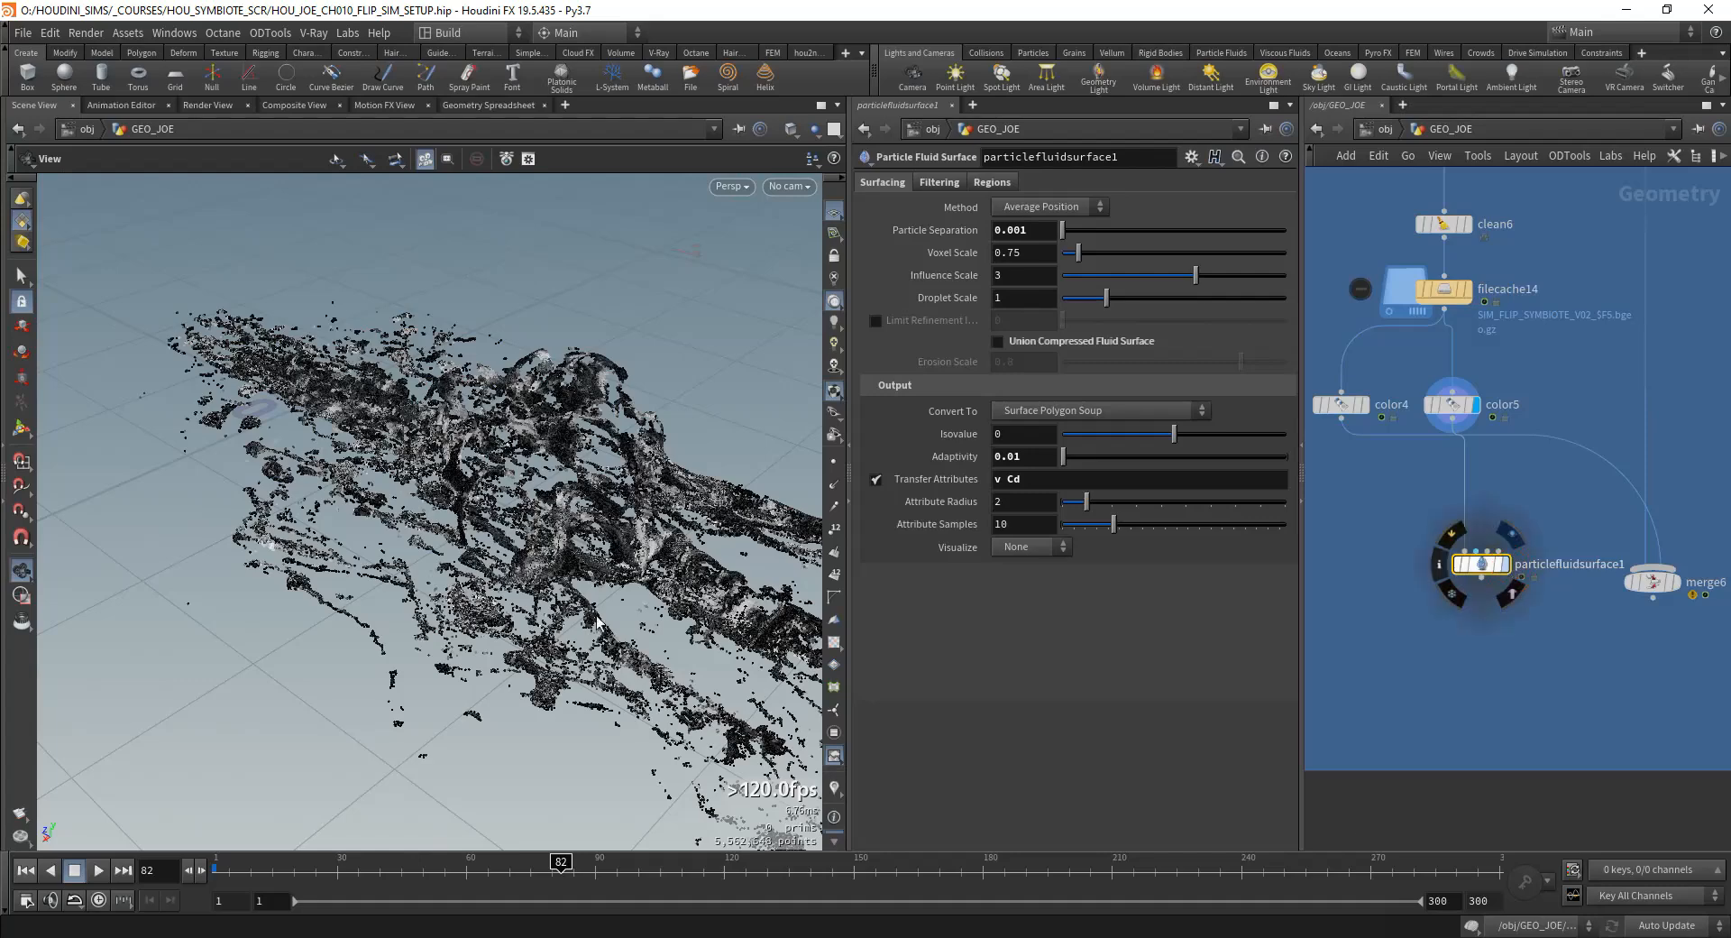
left_click(436, 863)
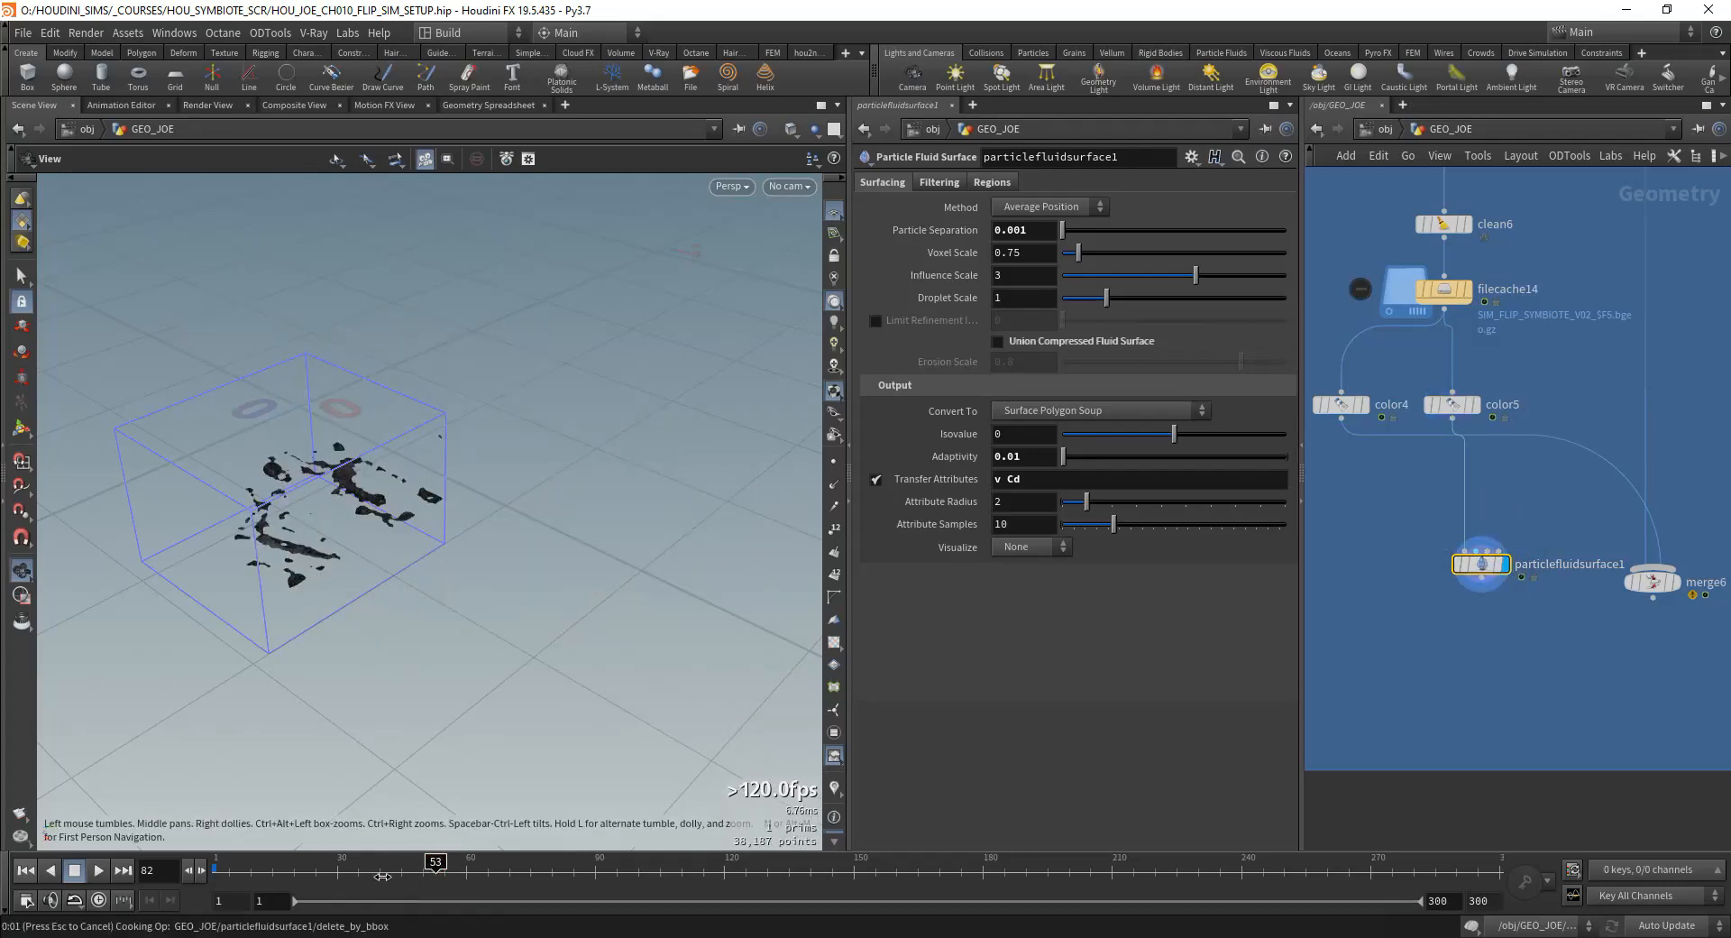
left_click_drag(347, 543, 377, 582)
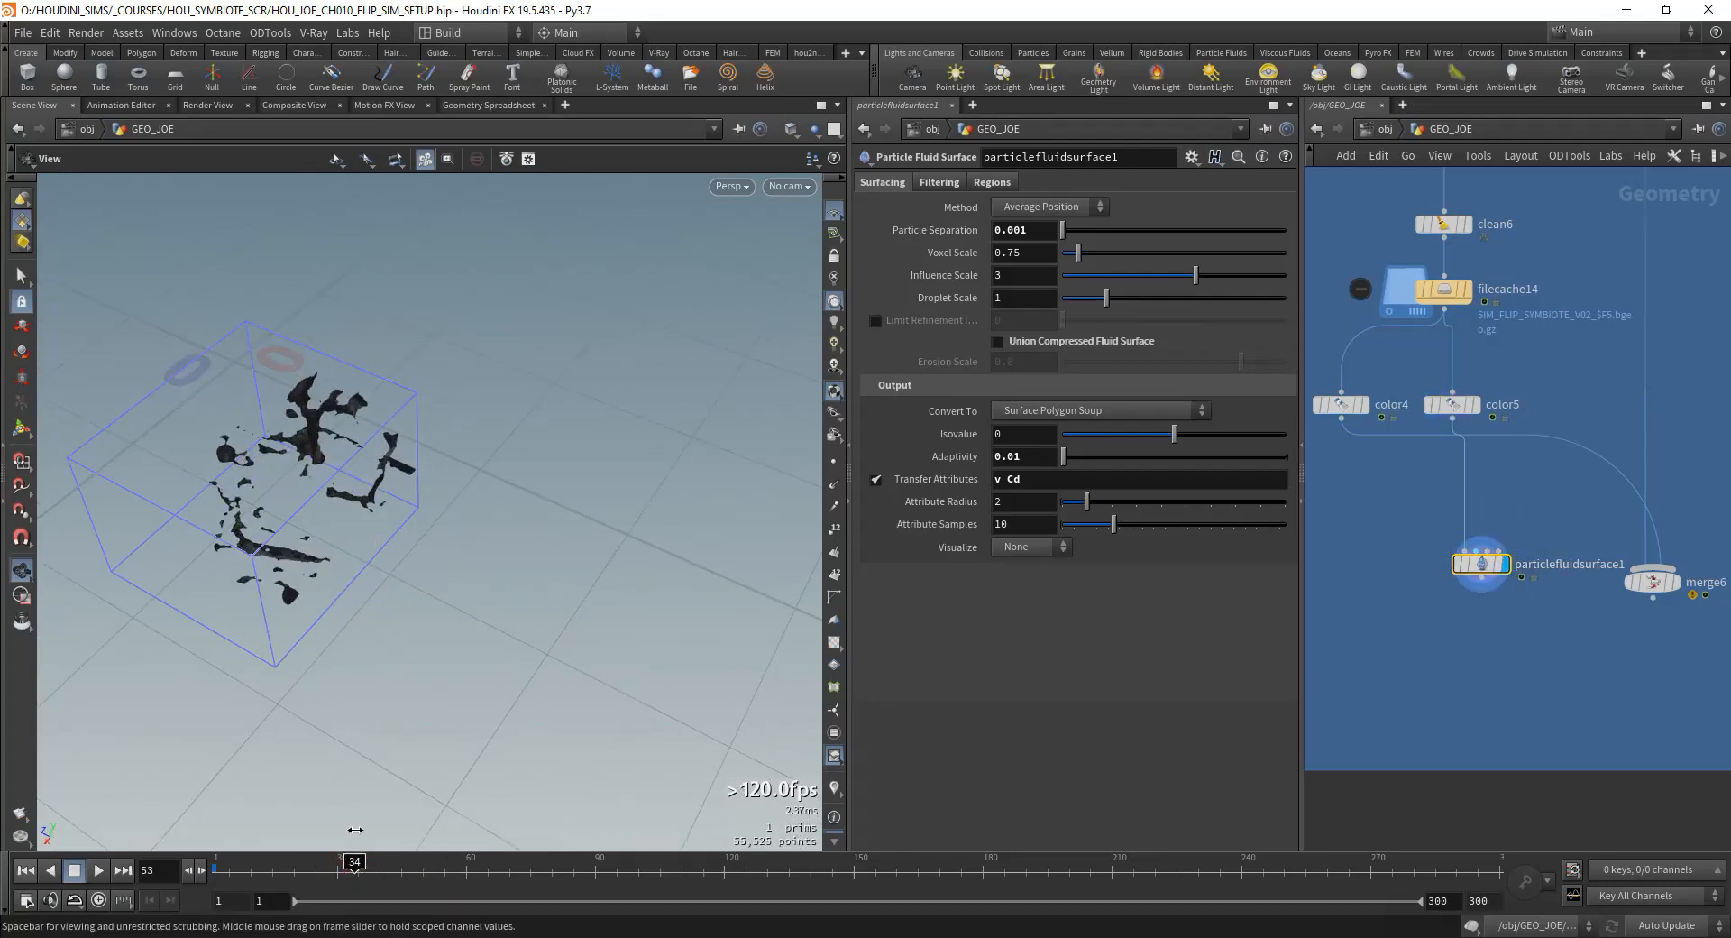
left_click_drag(334, 500, 477, 532)
middle_click_drag(479, 533, 642, 417)
Step: Template color5 so its particles show behind the fluid mesh, and inspect the mesh up close
left_click(1471, 405)
left_click_drag(511, 485, 541, 512)
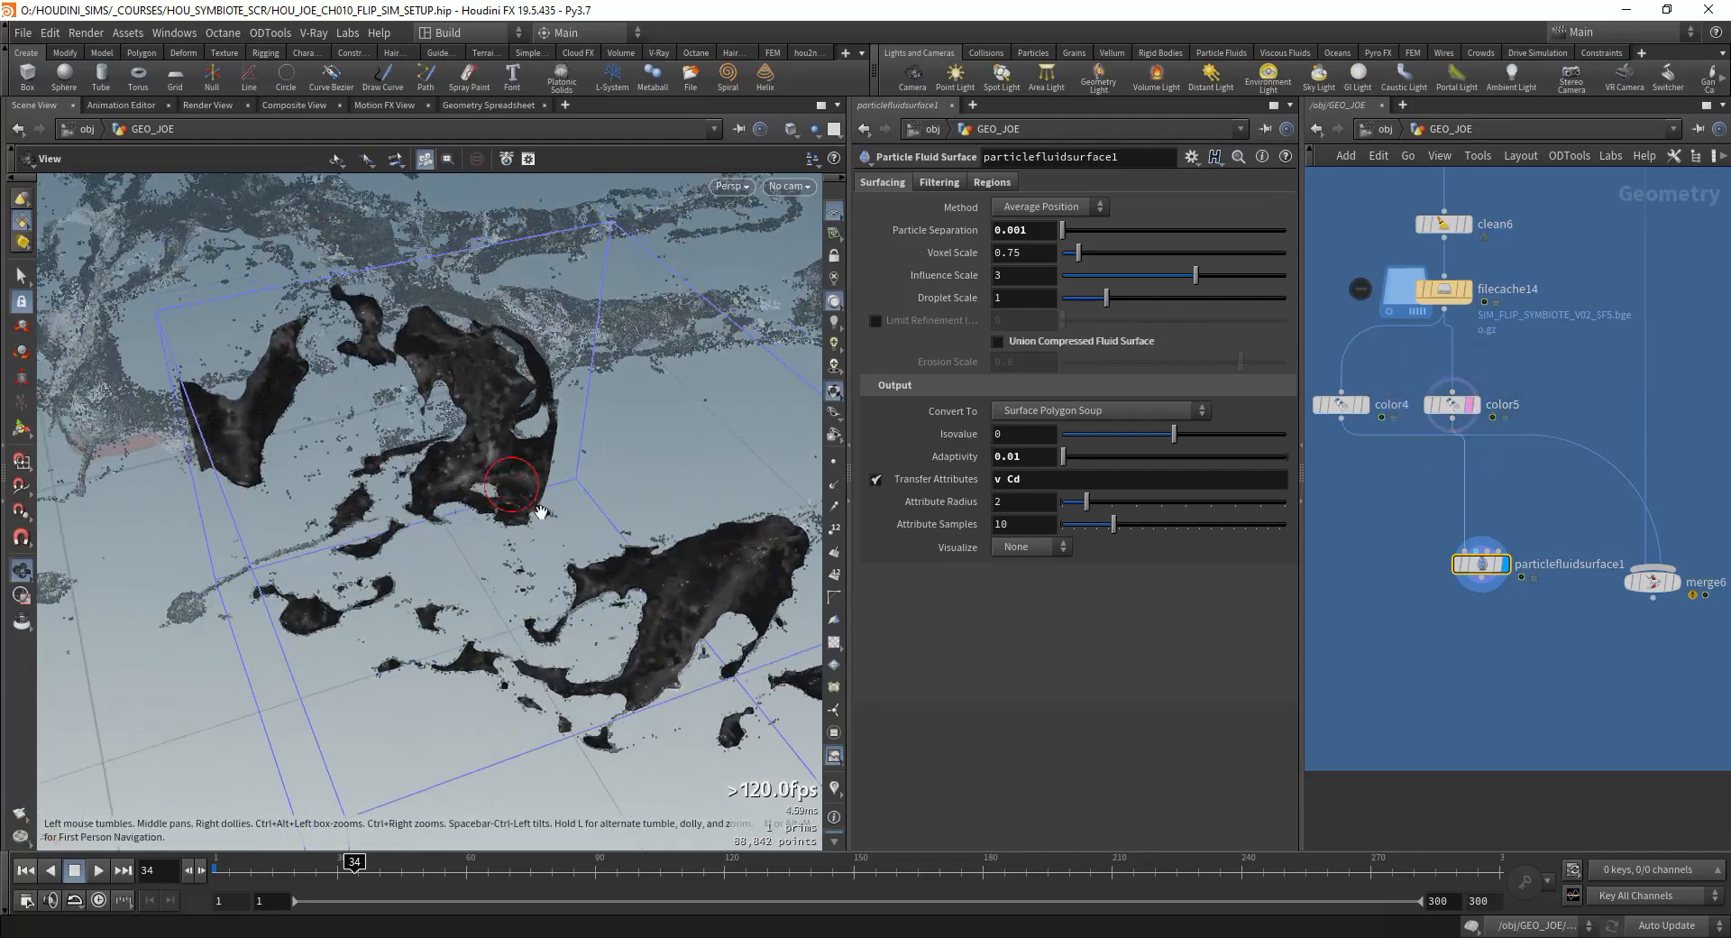
right_click_drag(541, 513, 557, 560)
middle_click_drag(286, 452, 433, 641)
left_click_drag(433, 641, 417, 547)
right_click_drag(412, 544, 447, 573)
left_click_drag(446, 574, 397, 582)
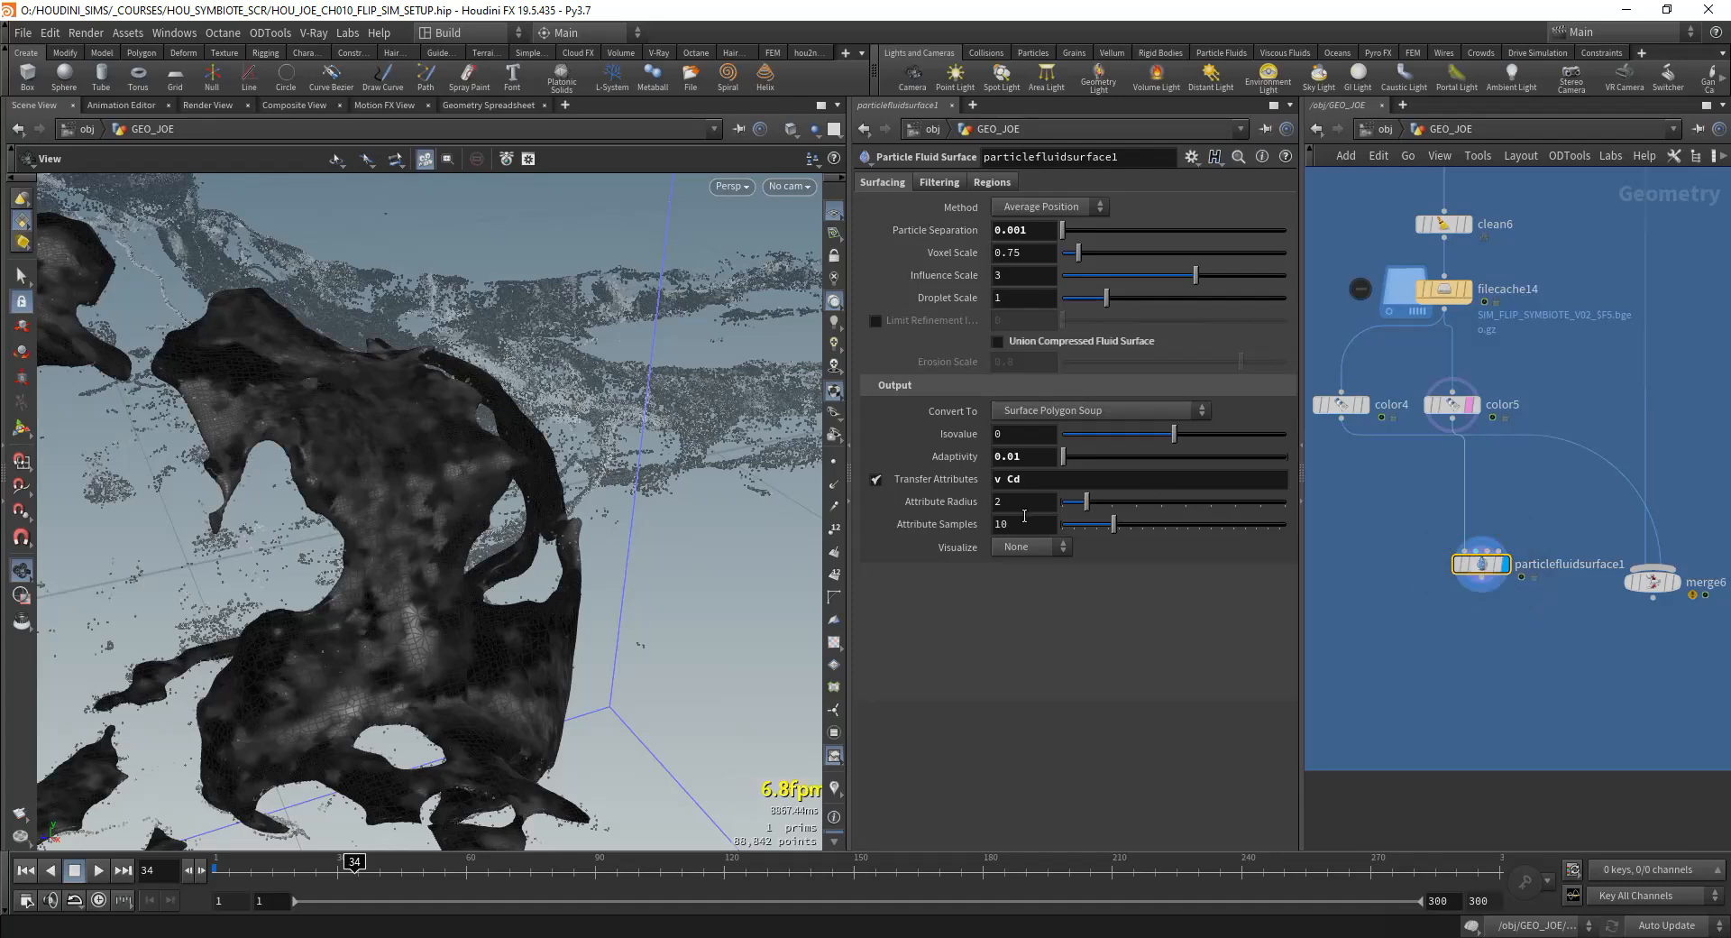
Step: Set particlefluidsurface1's Attribute Samples to 50 and Attribute Radius to 4
key("Tab")
type("50")
key("Return")
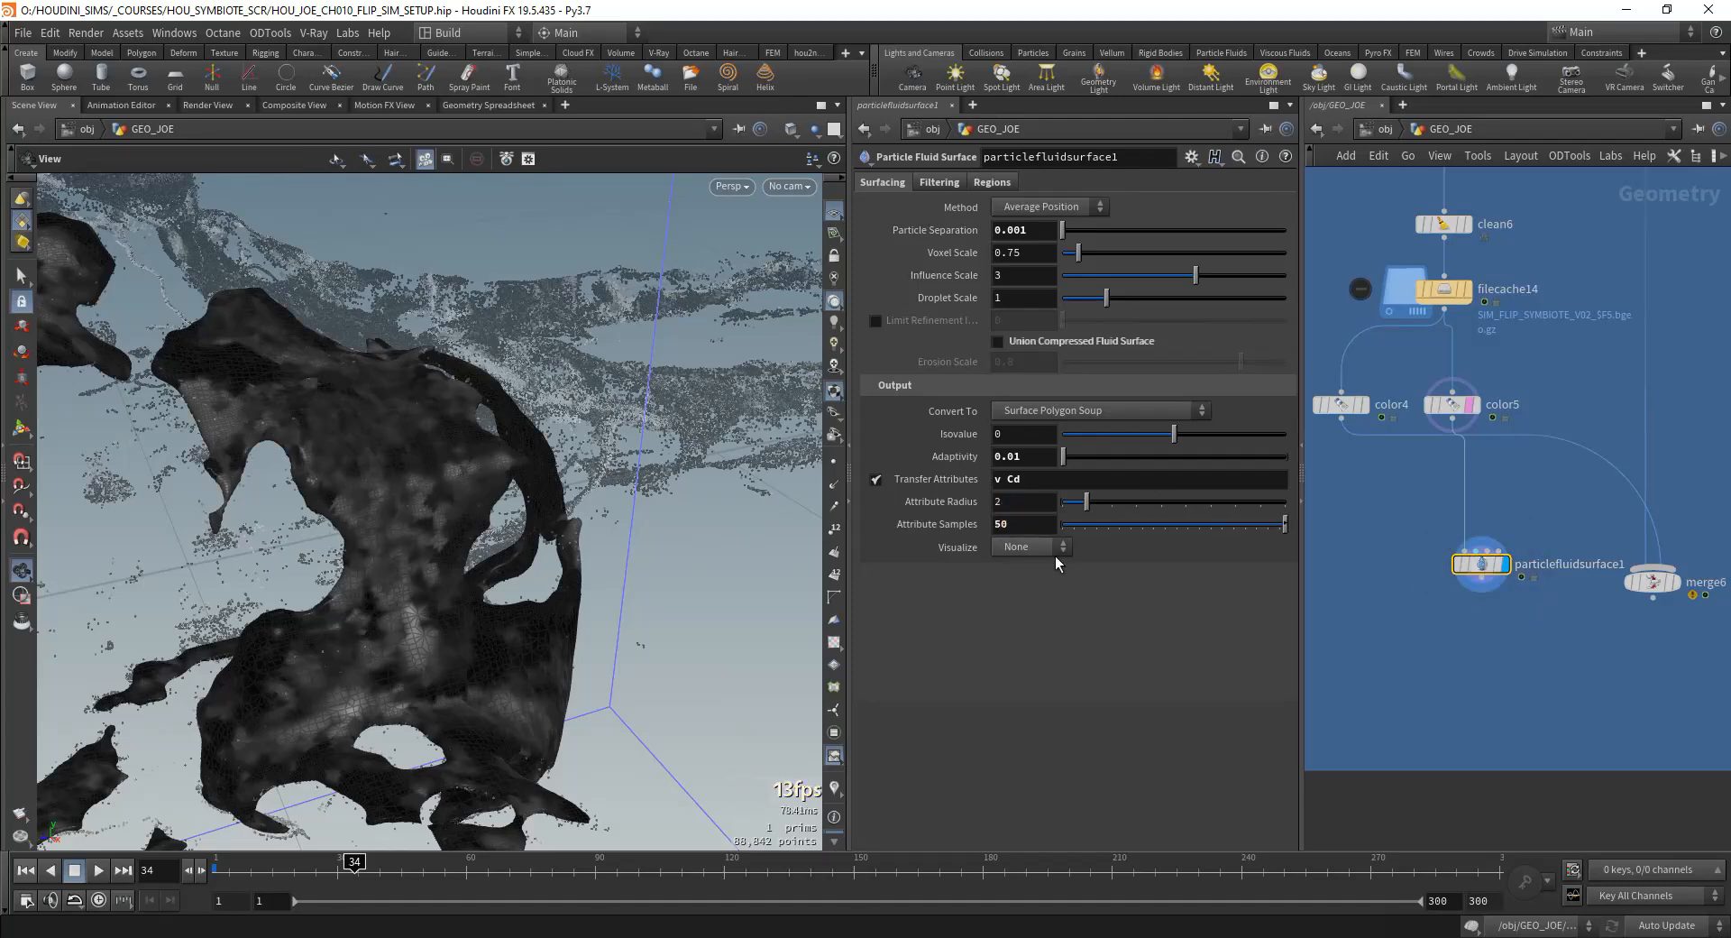
left_click_drag(1096, 503, 1159, 503)
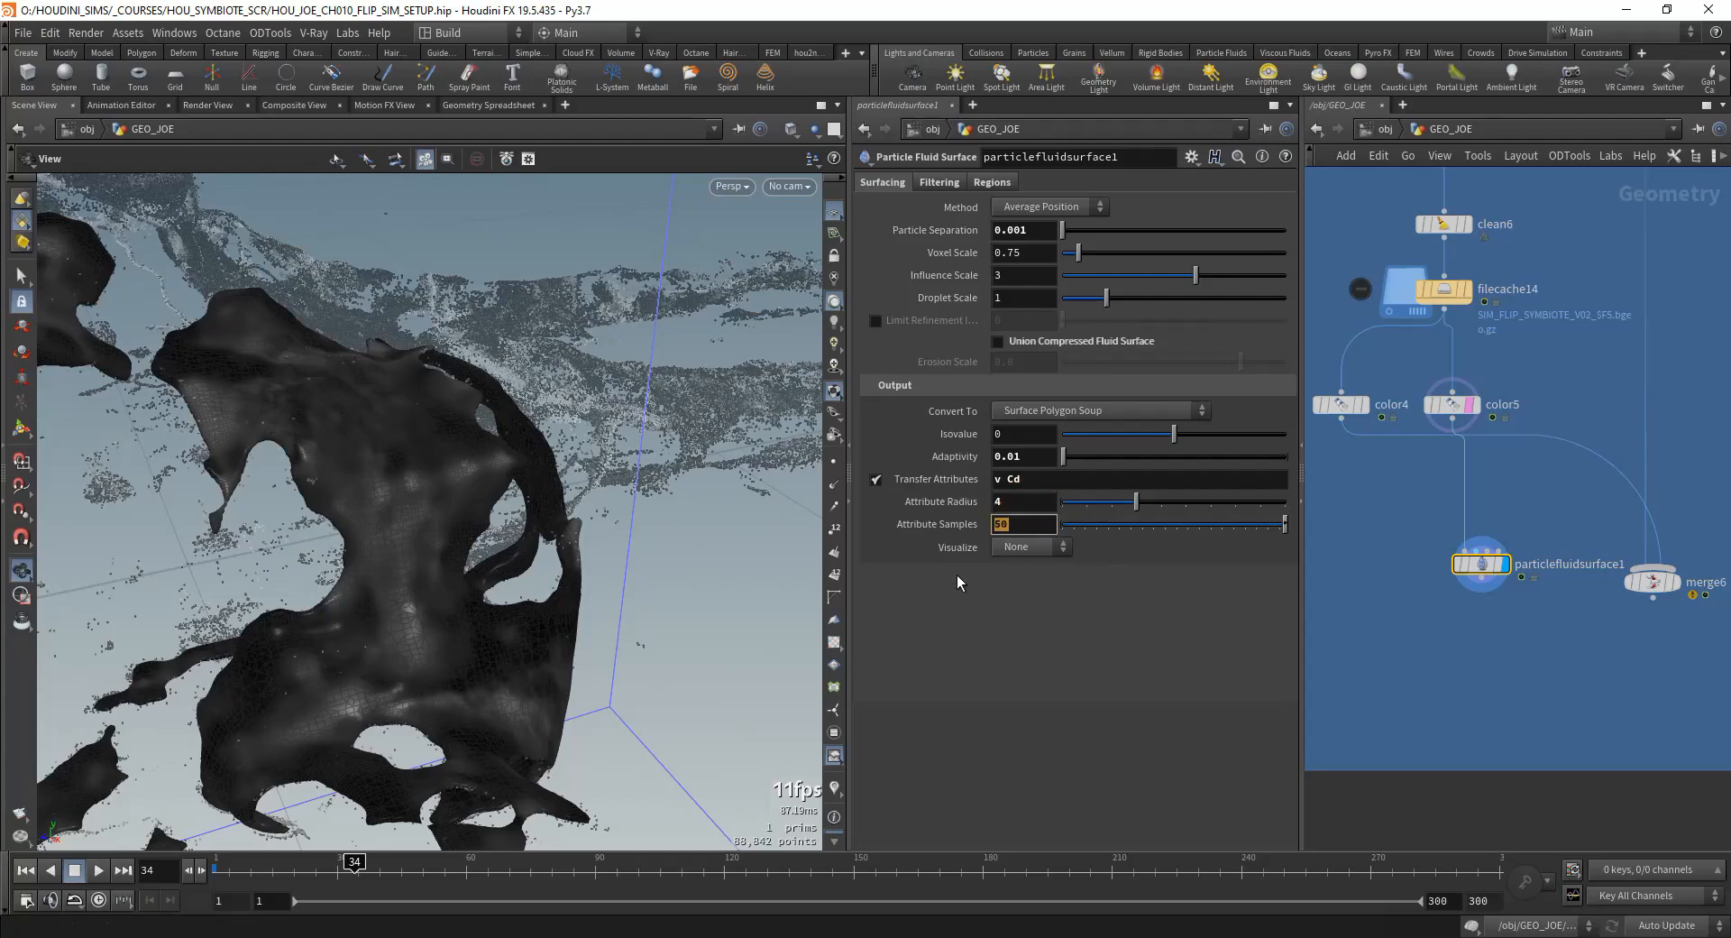
Step: Try Attribute Samples of 13 and 250 on the fluid surface, and settle on 25
left_click_drag(306, 550, 456, 542)
left_click_drag(1209, 538, 1146, 539)
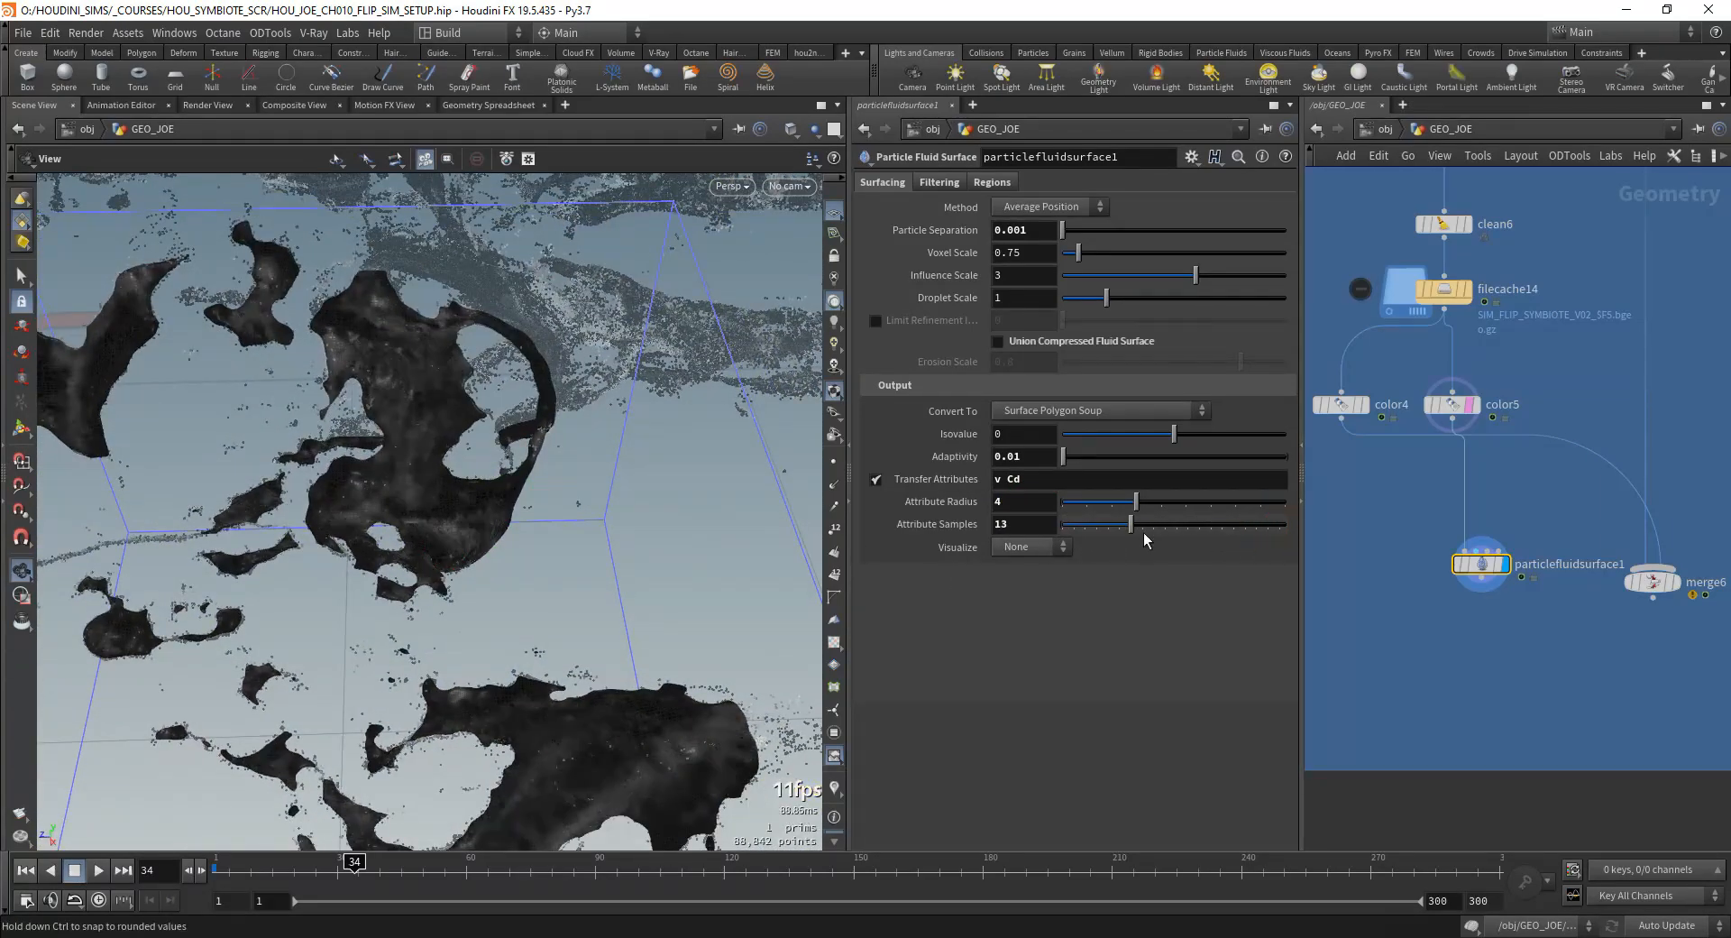
type("250")
key("Return")
left_click(1037, 524)
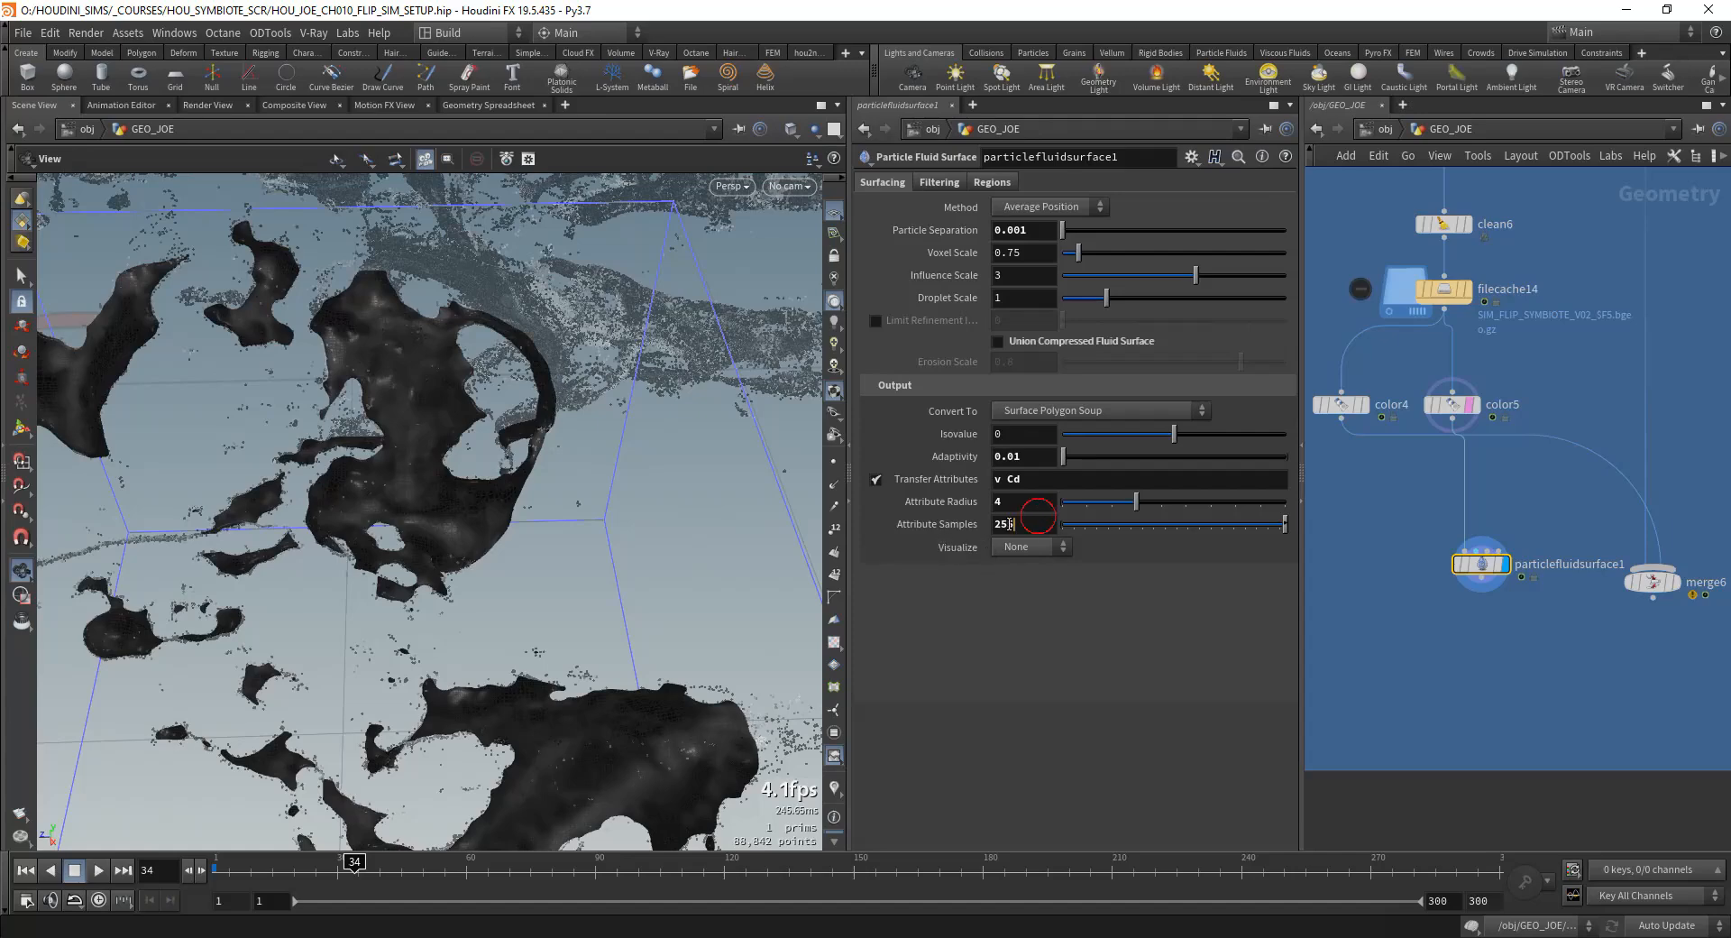
key("BackSpace")
key("Tab")
left_click(1060, 643)
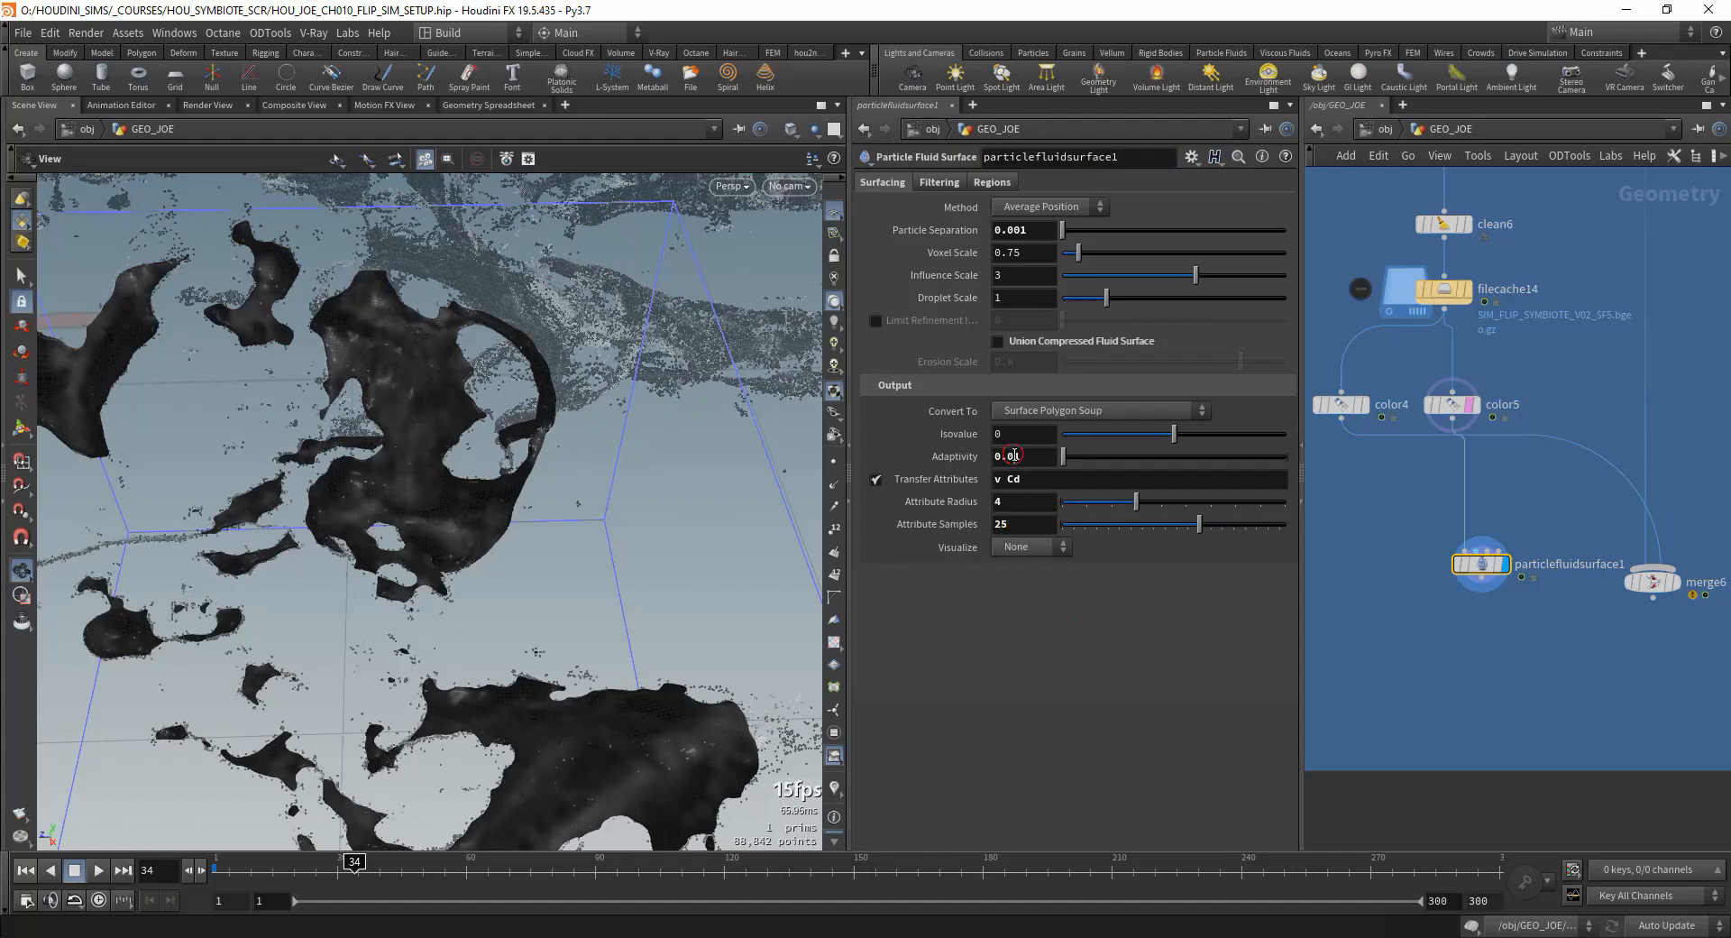
Step: Set the fluid surface's Adaptivity to 0.005 and inspect the mesh
type("5")
key("Return")
scroll(503, 514, "down", 2)
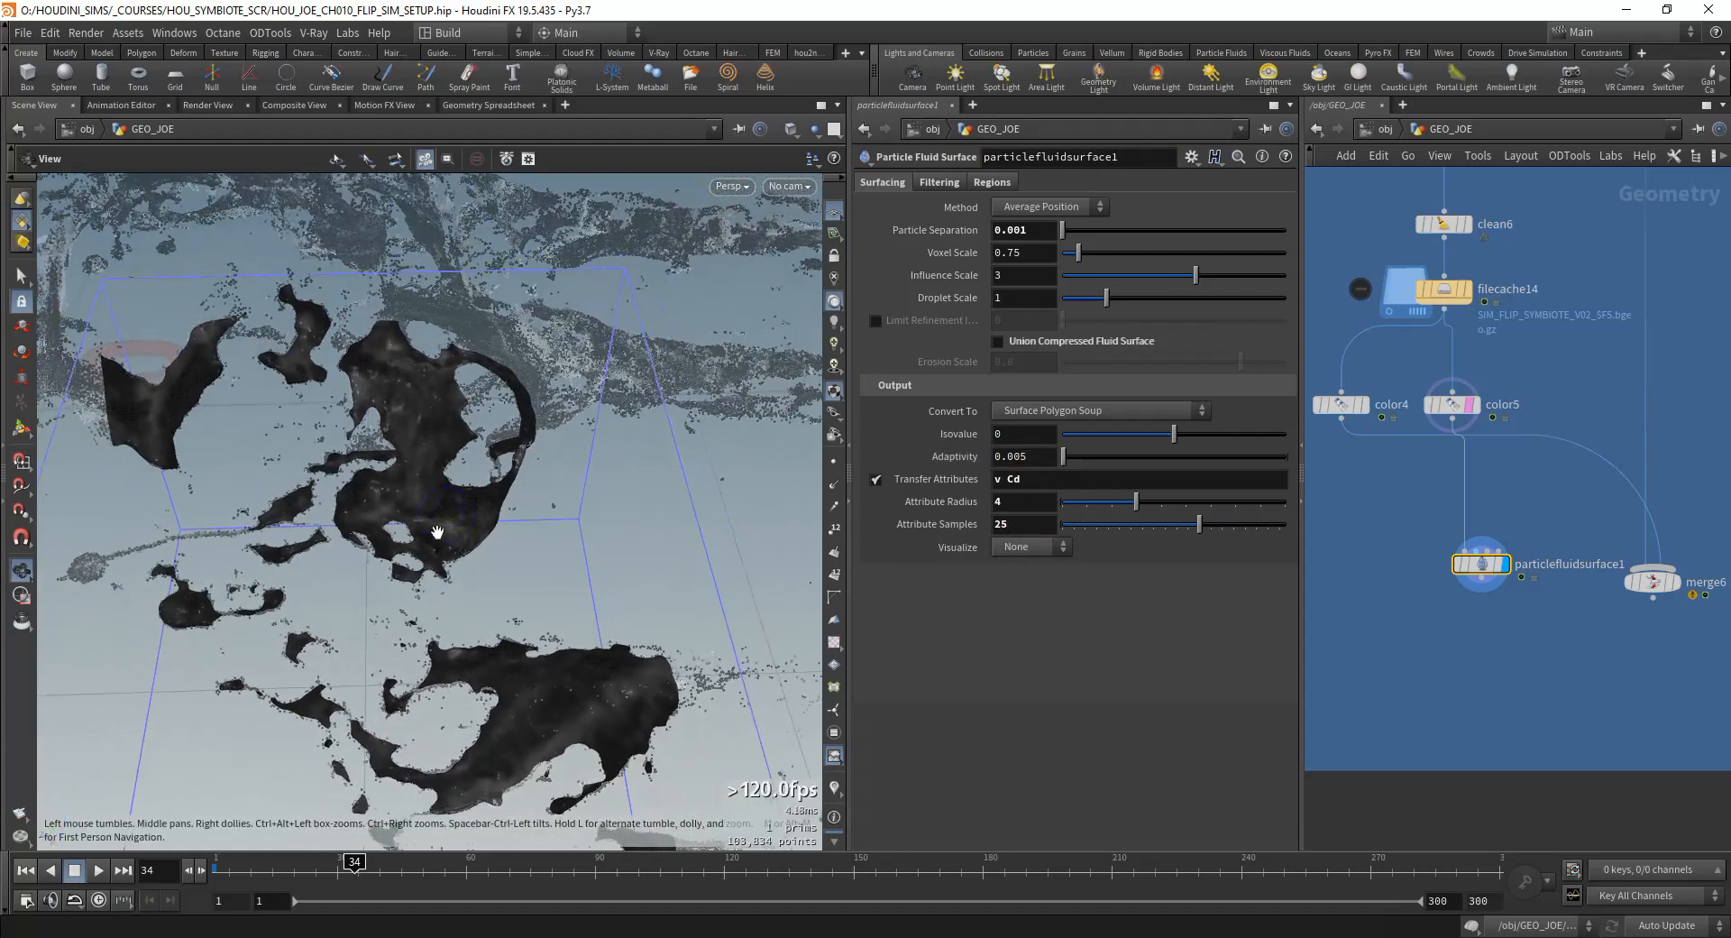
scroll(505, 518, "up", 4)
mouse_move(519, 478)
left_mouse_down()
mouse_move(506, 533)
mouse_move(341, 558)
mouse_move(518, 552)
mouse_move(579, 513)
mouse_move(491, 571)
mouse_move(432, 558)
mouse_move(522, 495)
mouse_move(411, 546)
mouse_move(532, 505)
left_mouse_up()
scroll(522, 495, "down", 4)
middle_click_drag(570, 557, 360, 667)
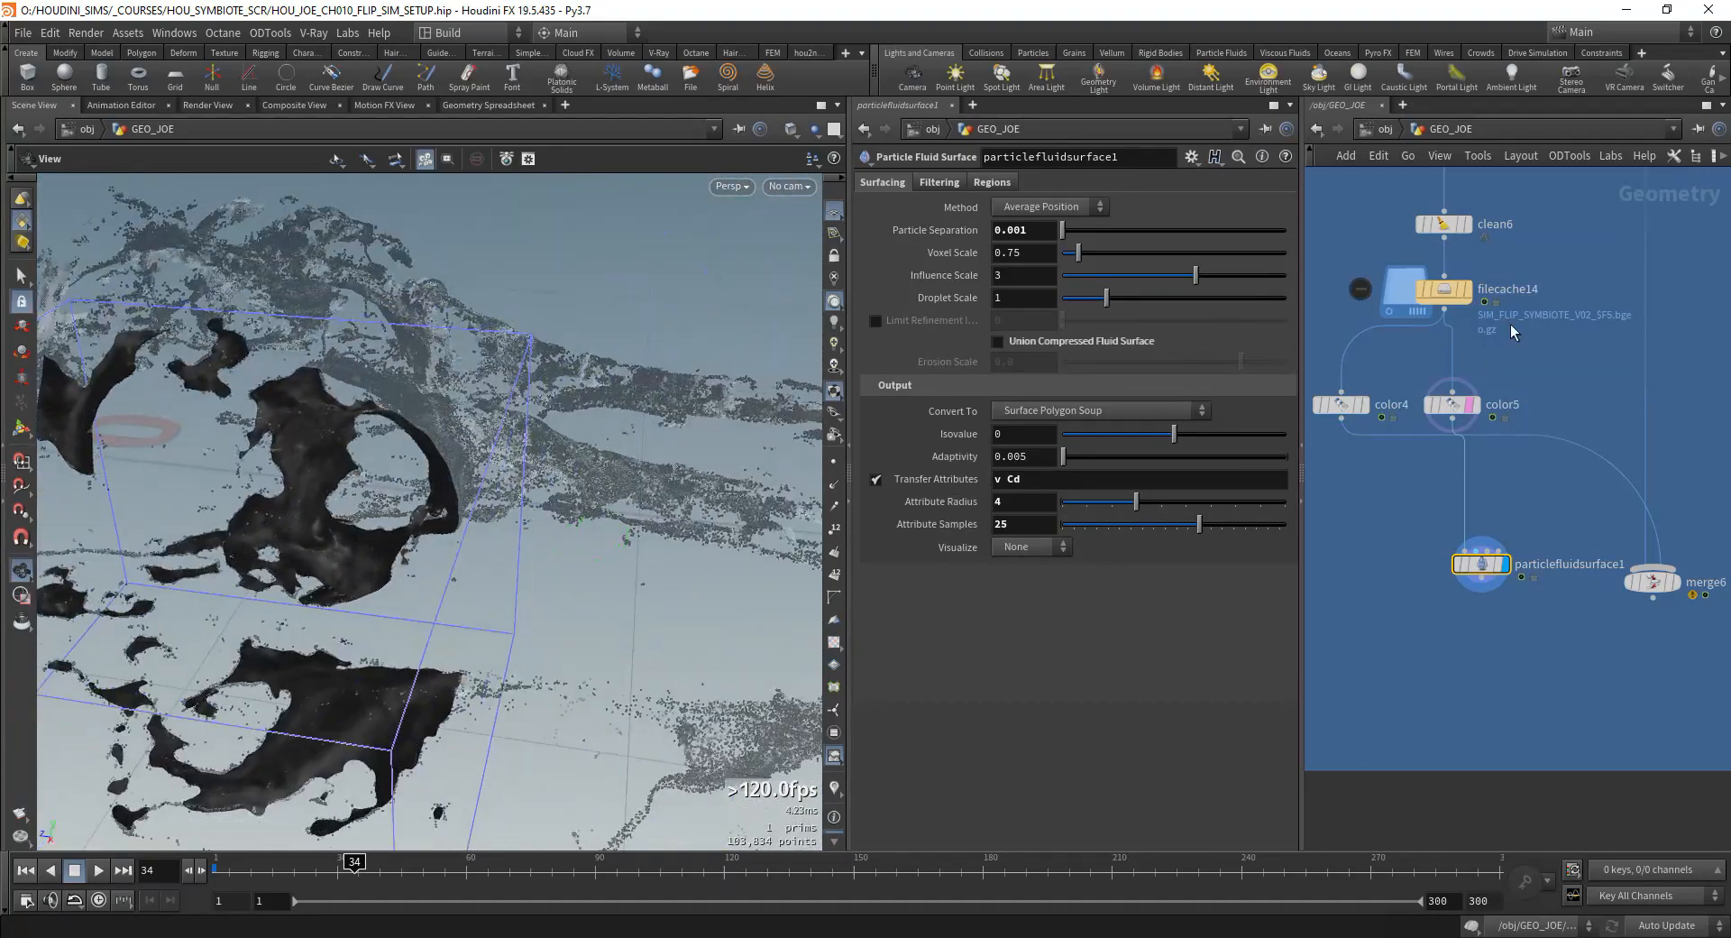
Step: Review flipsolver1's Volume Motion and Particle Motion Reseeding settings inside SIM_FLIP, and return to the GEO_JOE network
middle_click_drag(1511, 324, 1512, 586)
scroll(1512, 586, "down", 5)
scroll(1496, 494, "up", 5)
double_click(1495, 486)
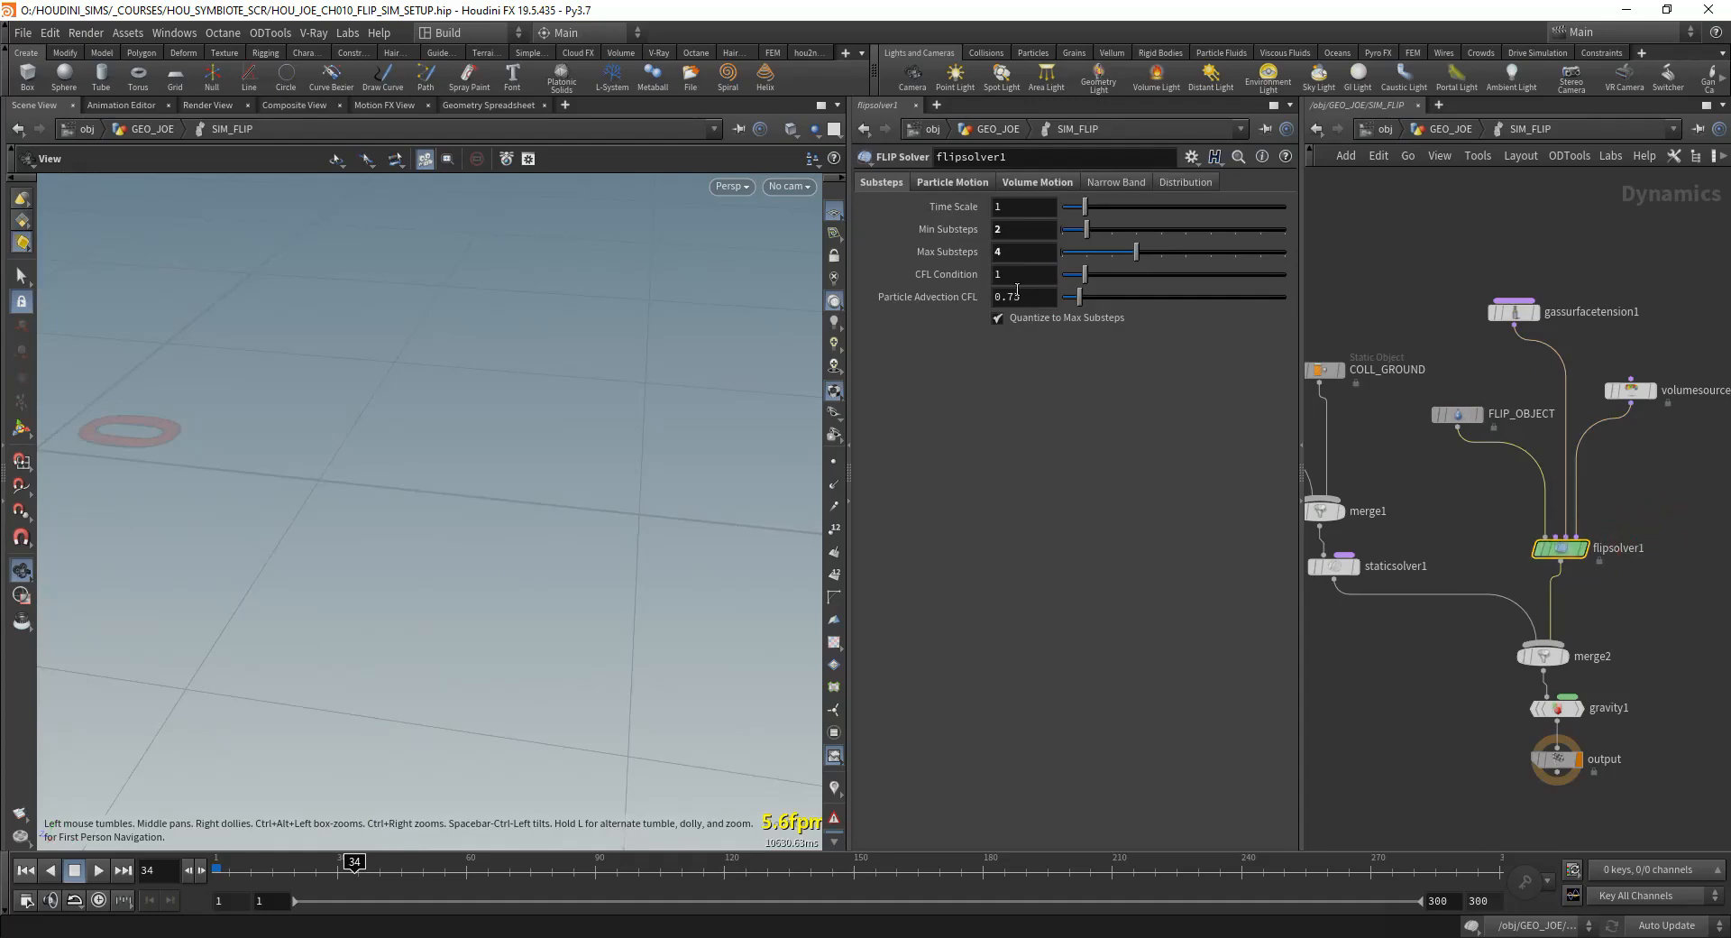
left_click(1038, 182)
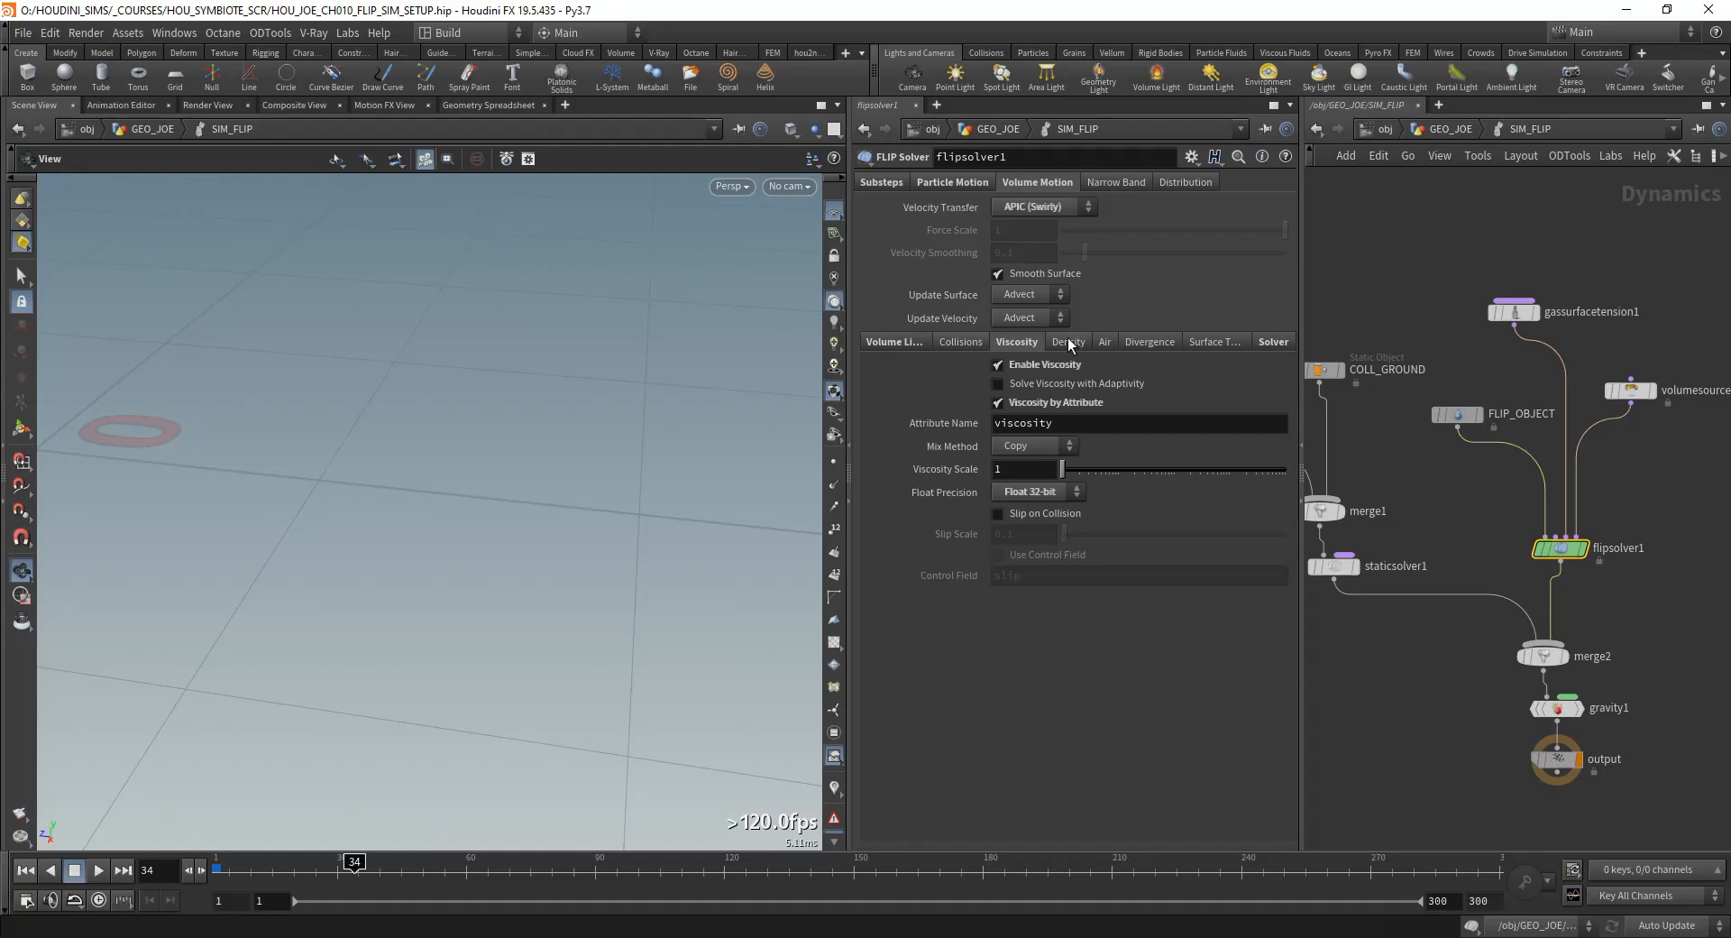
left_click(952, 182)
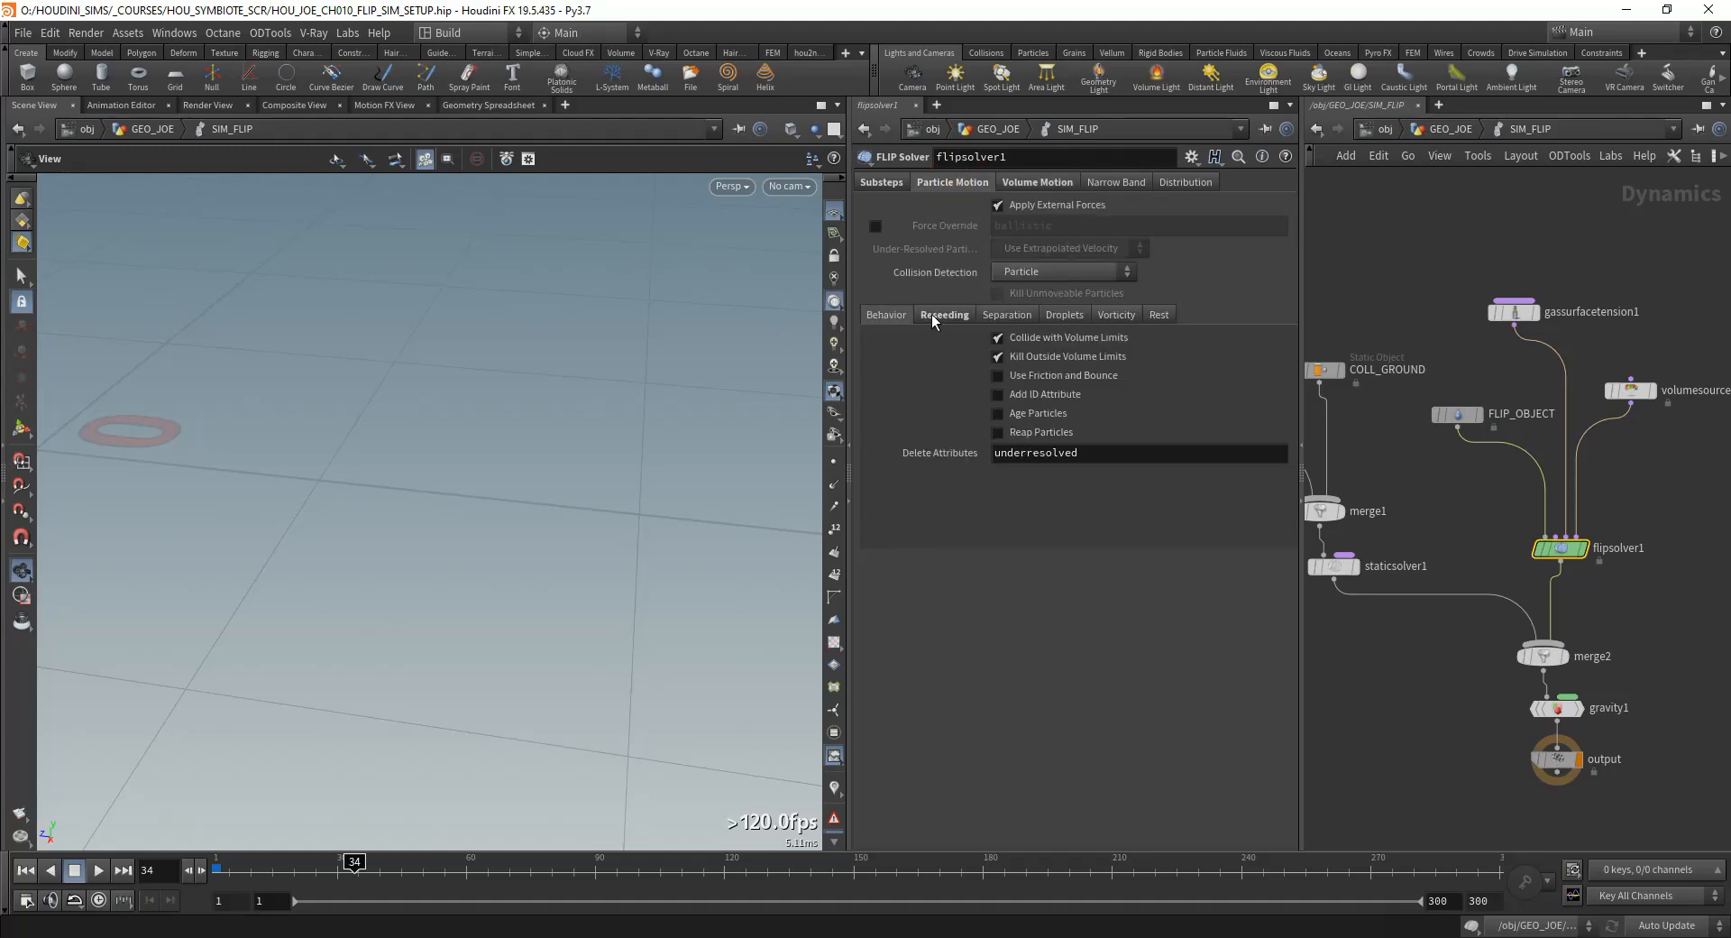
left_click(938, 315)
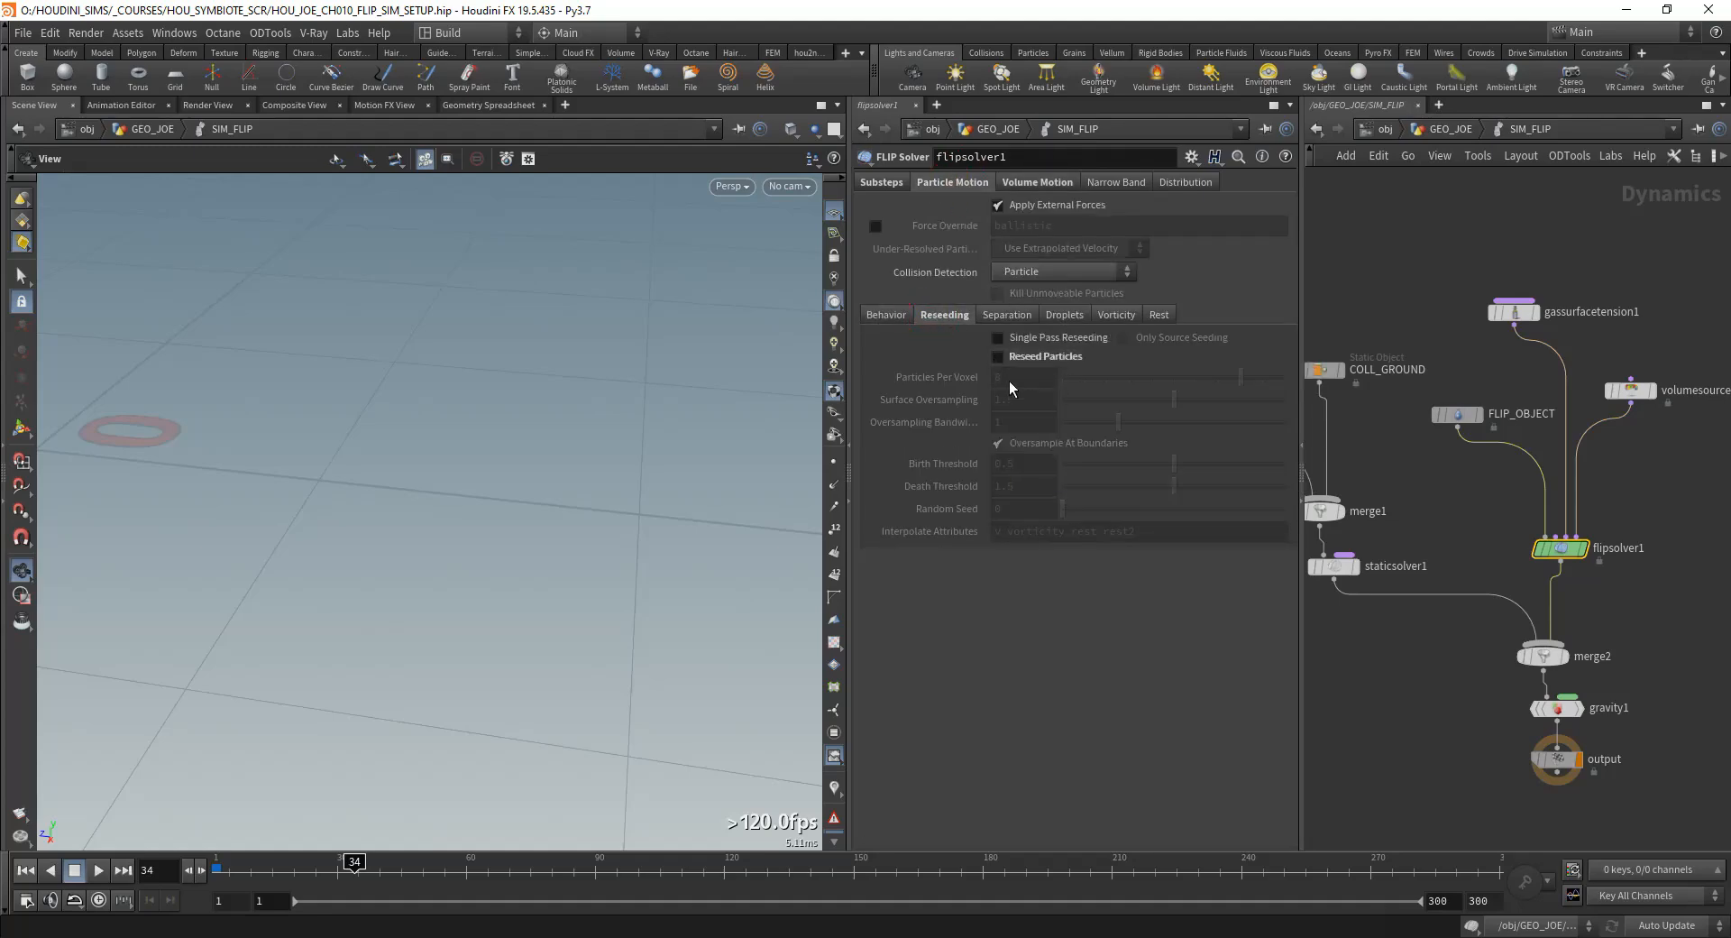
mouse_move(993, 364)
key("u")
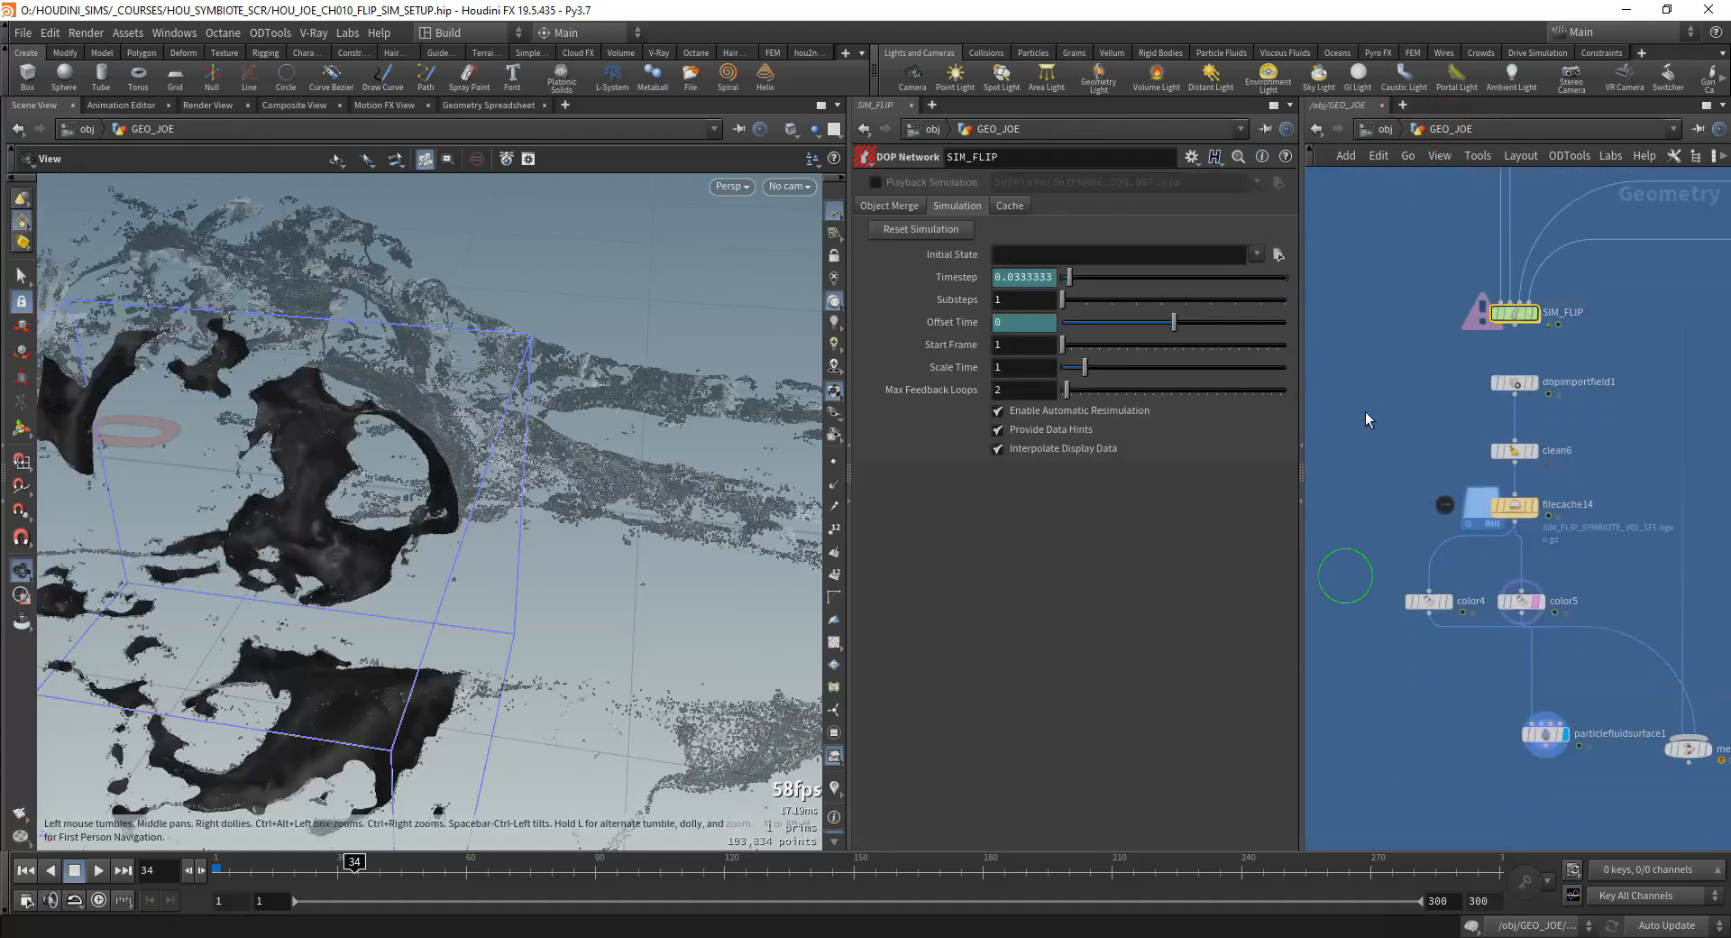
Step: Set particlefluidsurface1's Particle Separation to 0.00075 and inspect the finer mesh
left_click_drag(188, 599, 423, 510)
right_click_drag(424, 509, 626, 529)
left_click_drag(626, 529, 487, 560)
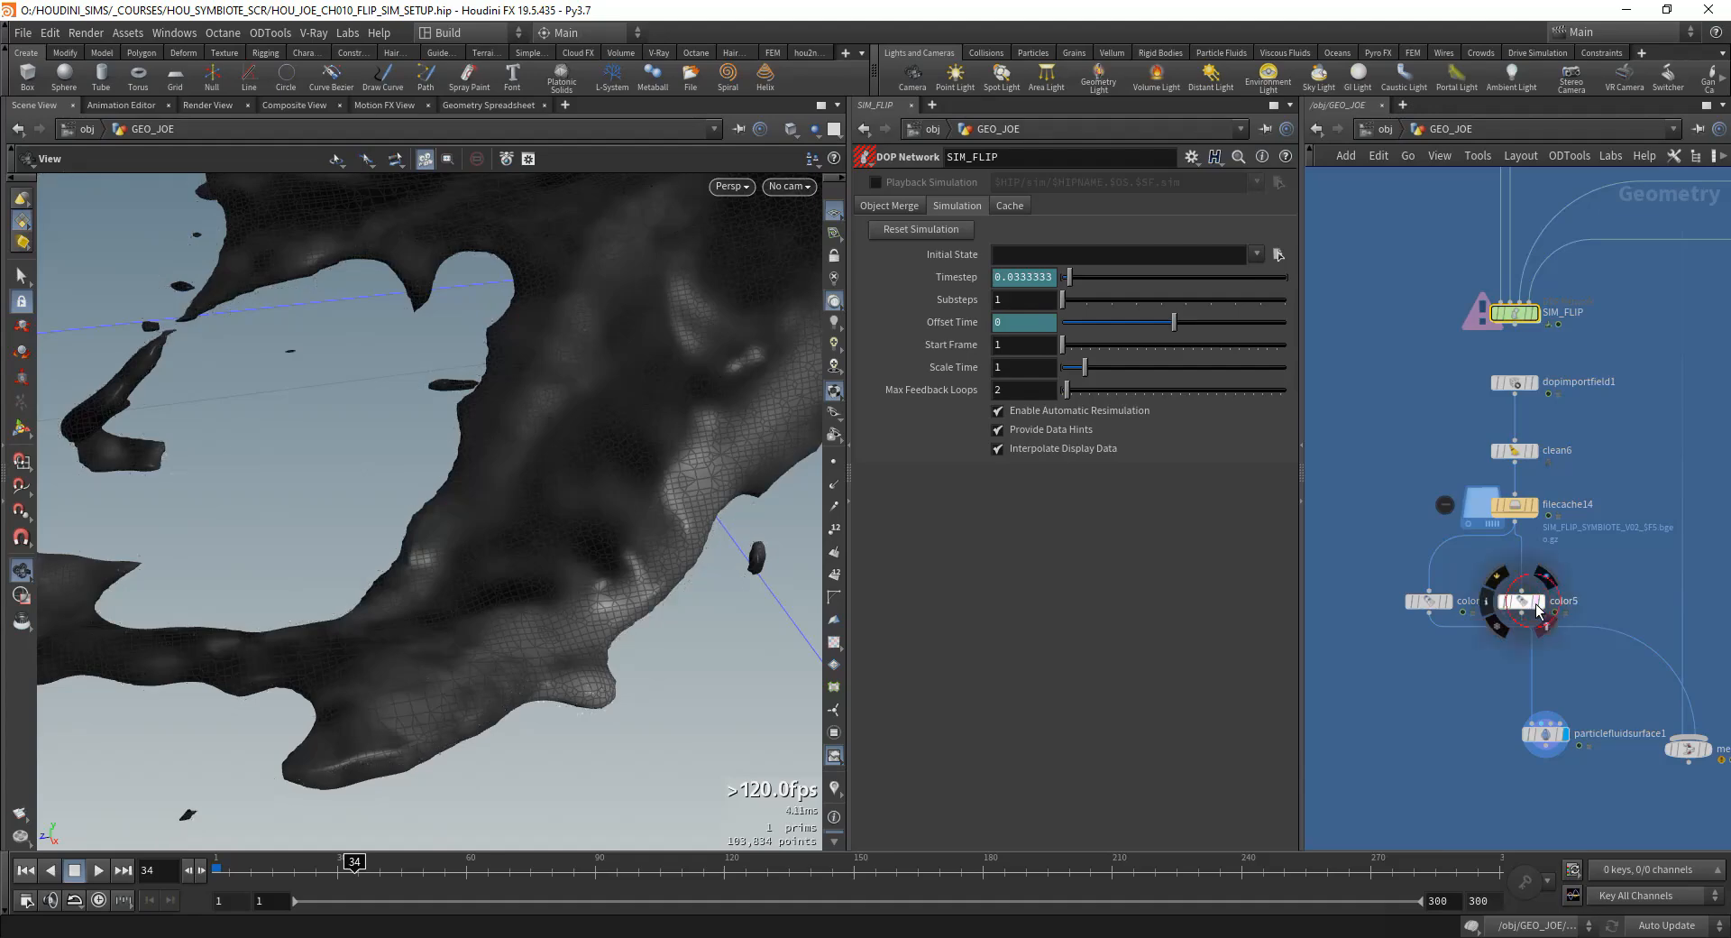
middle_click_drag(1536, 706, 1513, 659)
left_click(1523, 685)
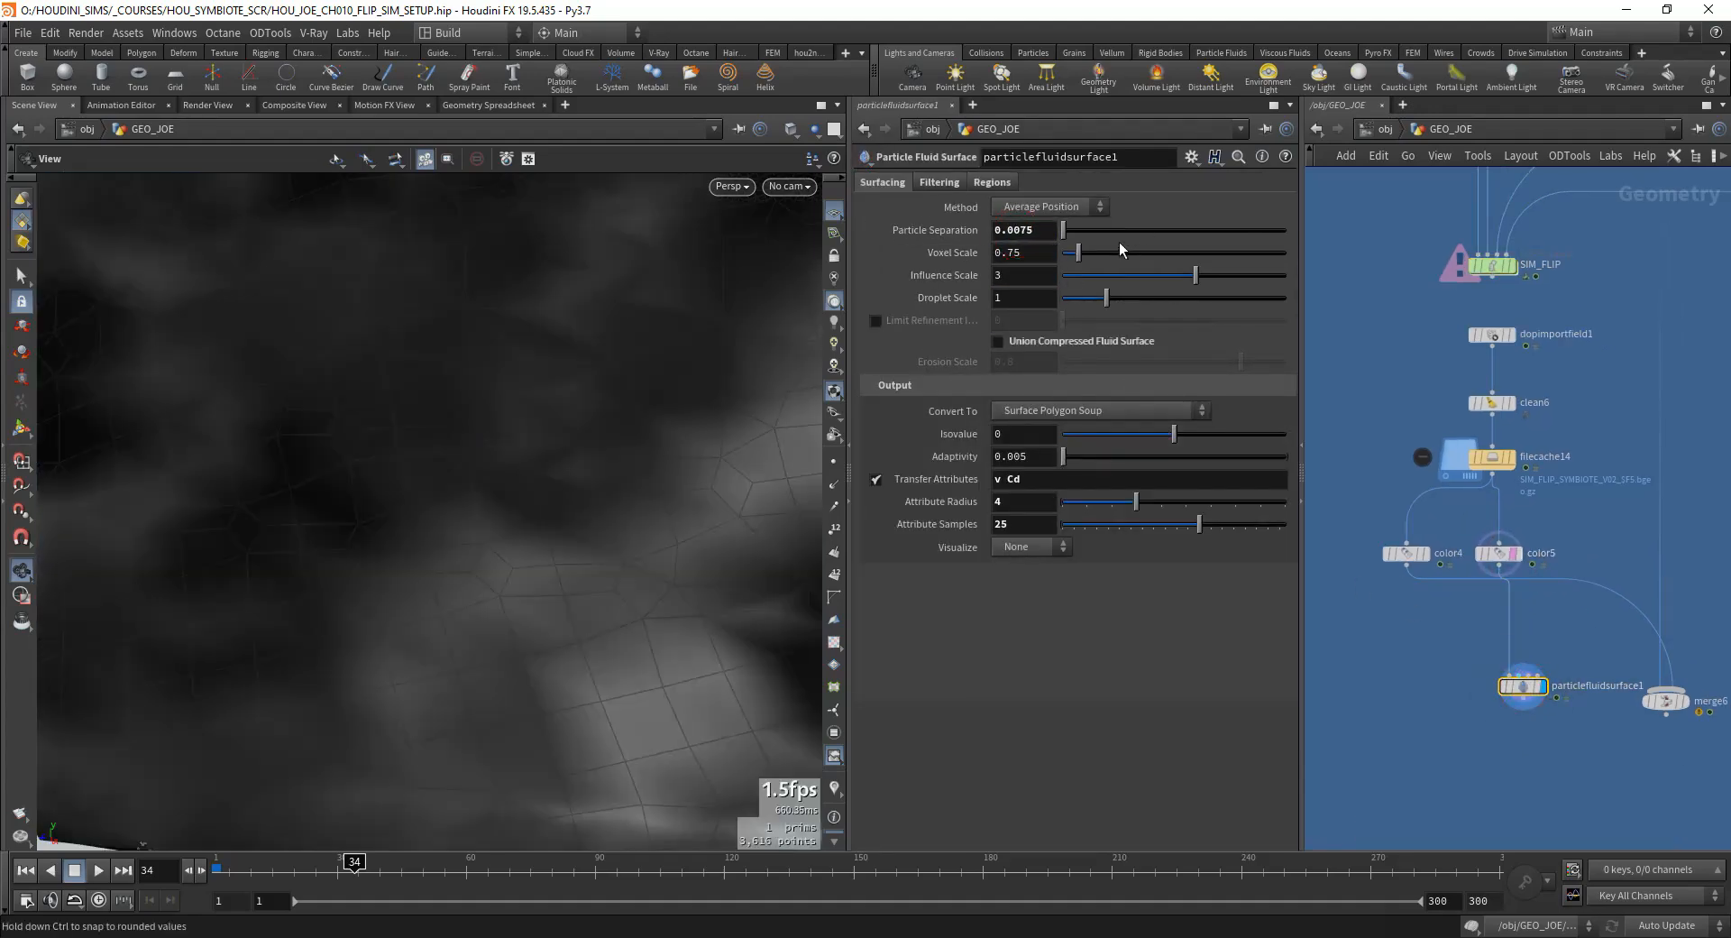
right_click_drag(631, 432, 432, 529)
left_click_drag(431, 529, 505, 487)
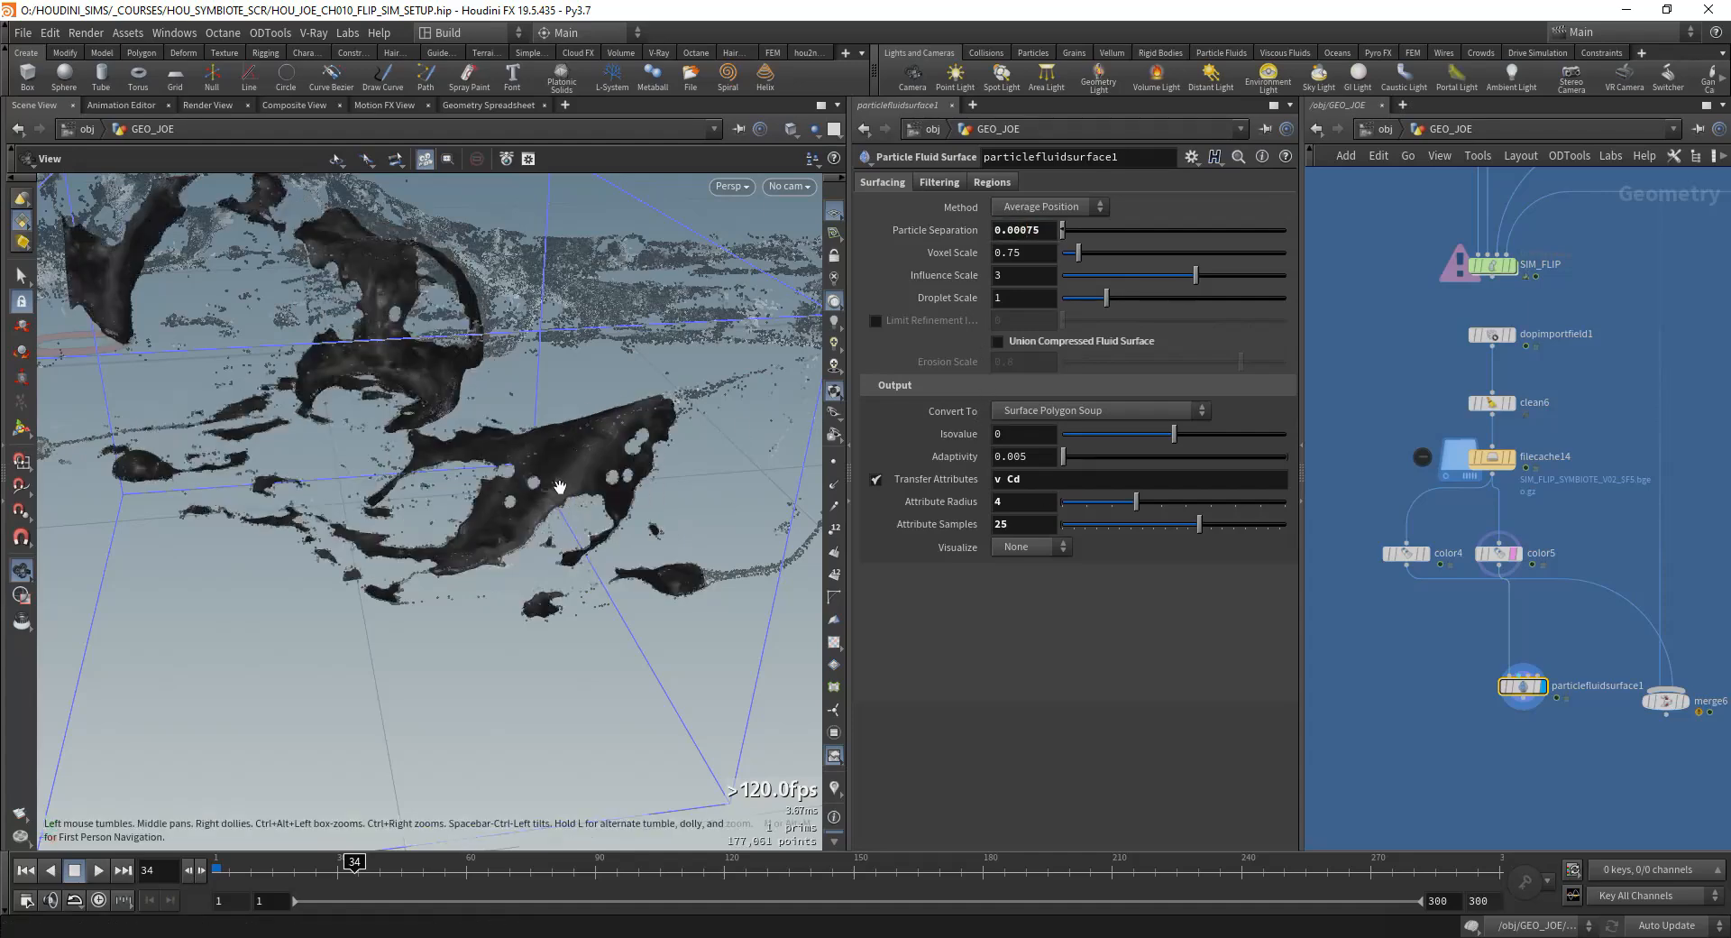
mouse_move(579, 501)
left_mouse_down()
mouse_move(553, 534)
mouse_move(577, 523)
left_mouse_up()
right_click_drag(577, 523, 708, 510)
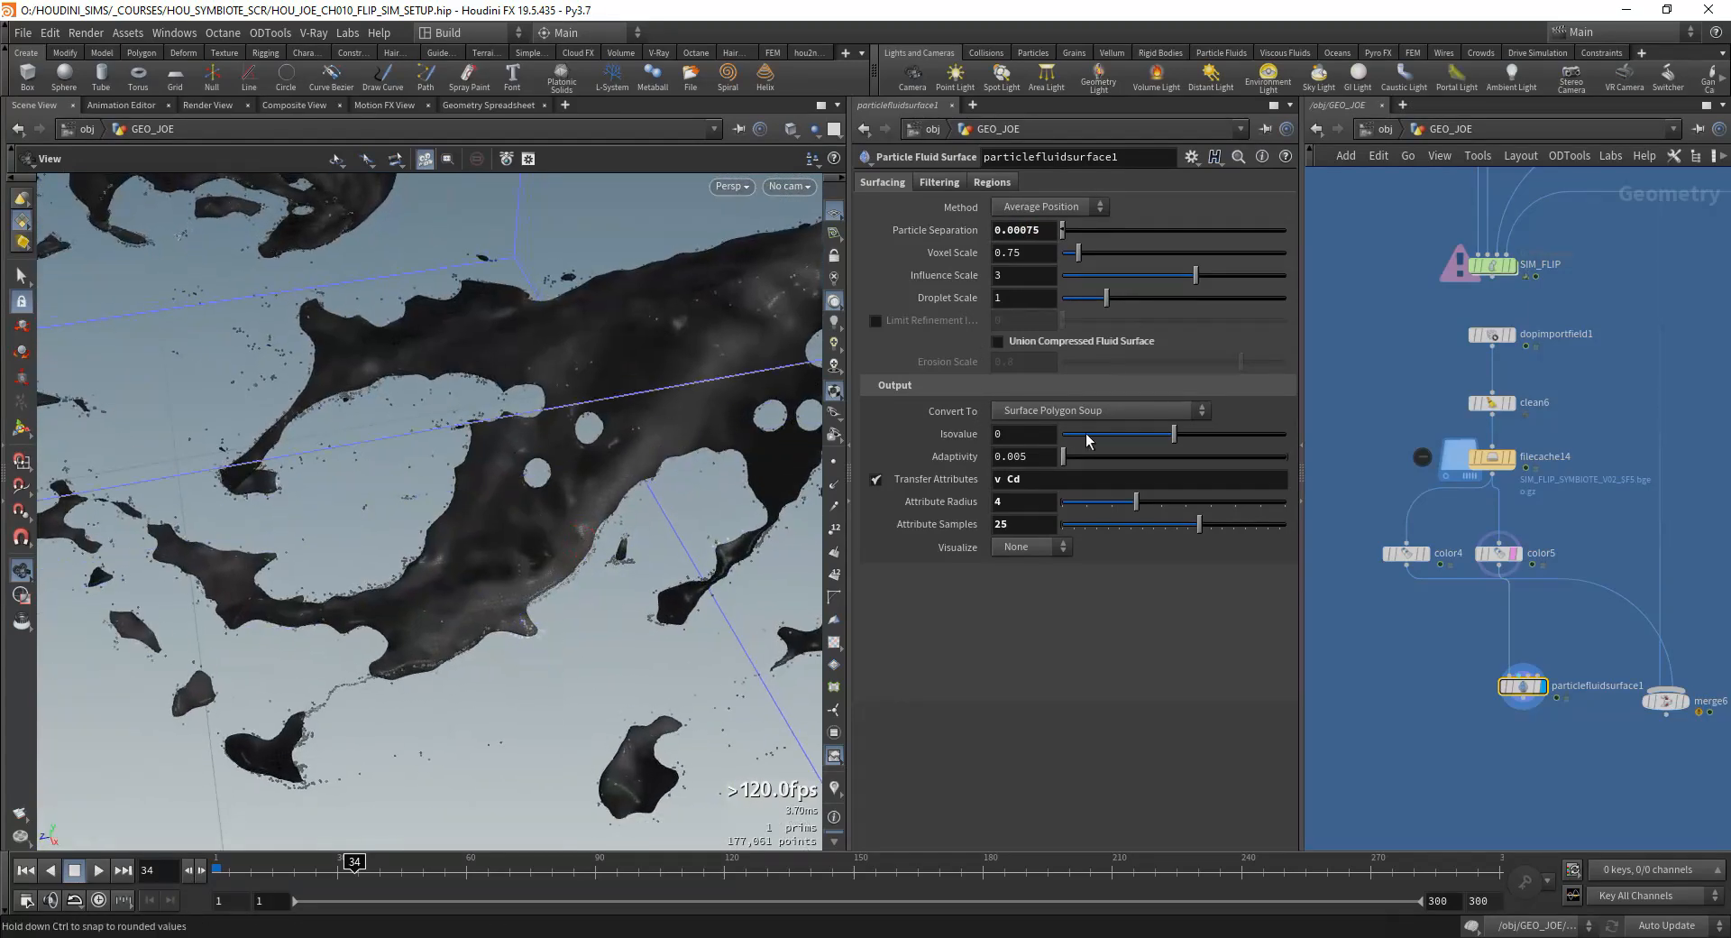
Step: Set the fluid surface's filtering to a Mean Value Final Smooth of 1 and a Mean Curvature Flow Smooth of 3
left_click(935, 184)
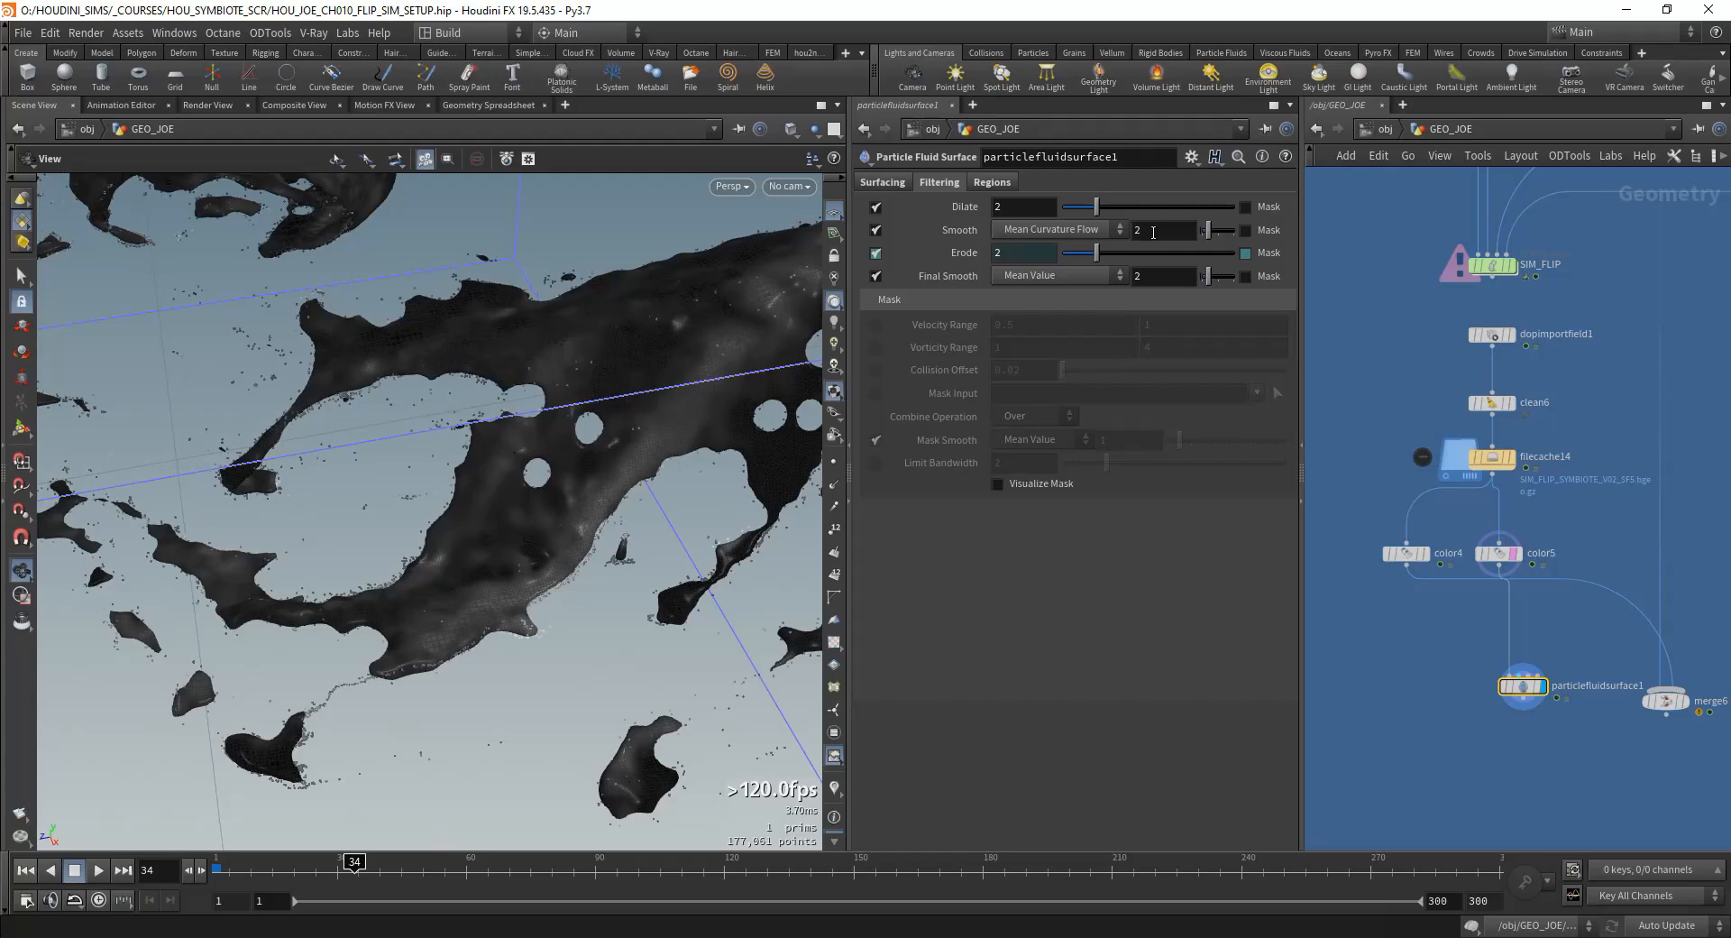
type("1")
key("Return")
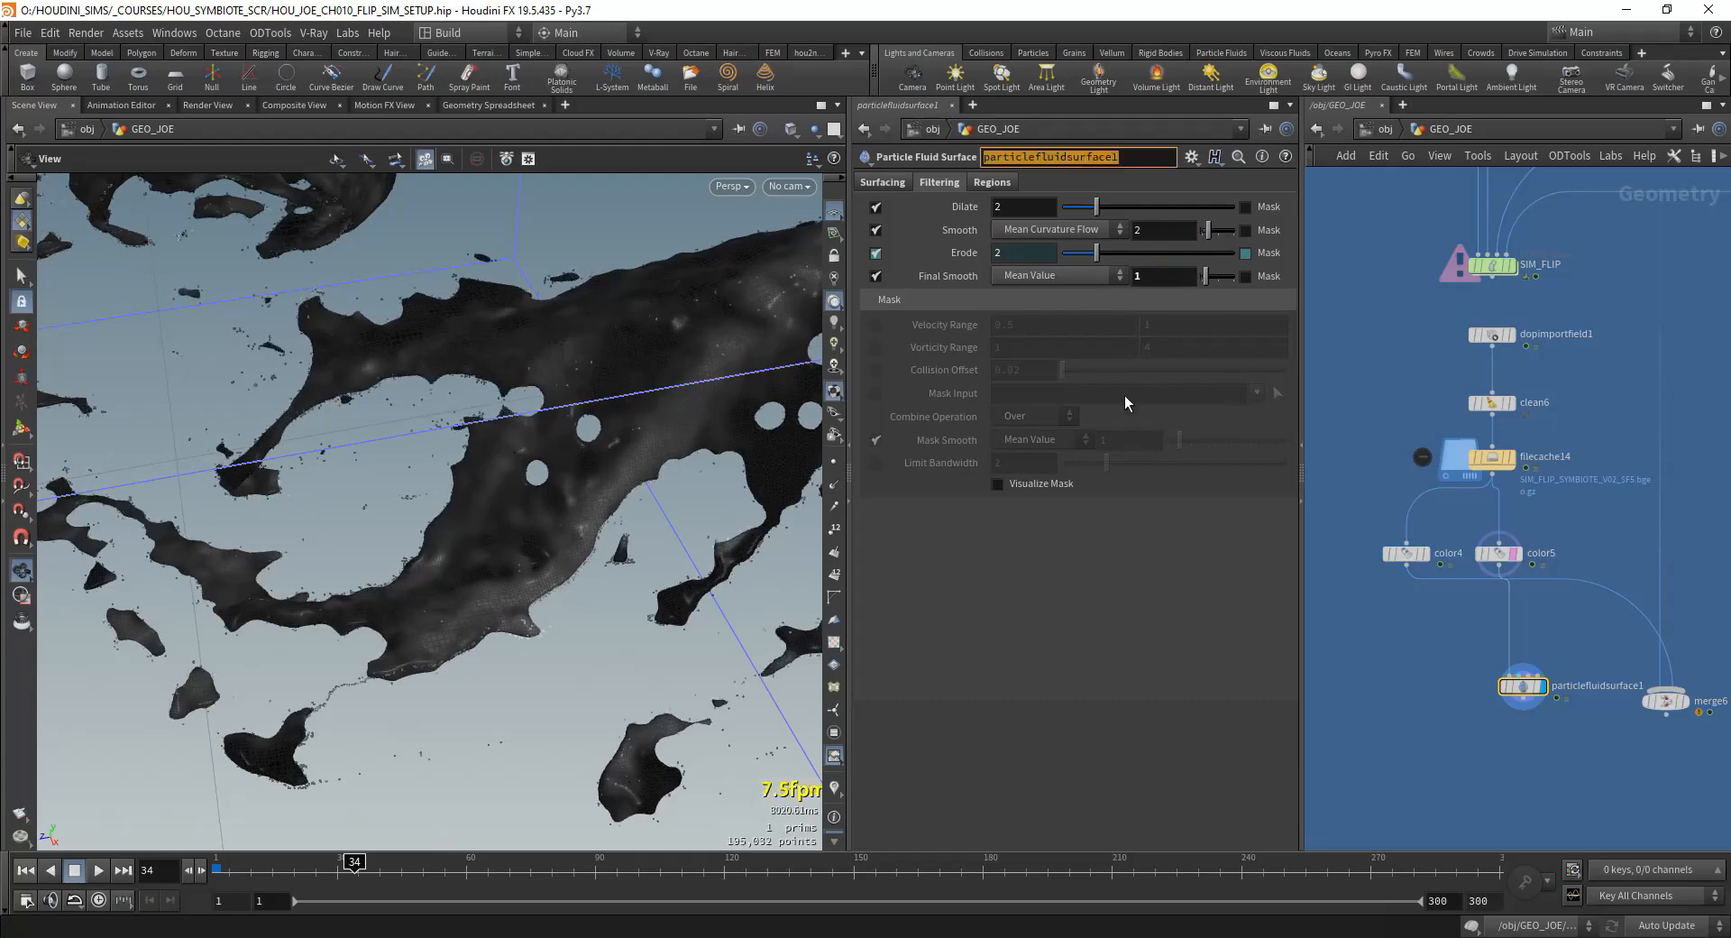
left_click_drag(577, 451, 387, 515)
right_click_drag(388, 515, 550, 491)
left_click_drag(550, 491, 631, 515)
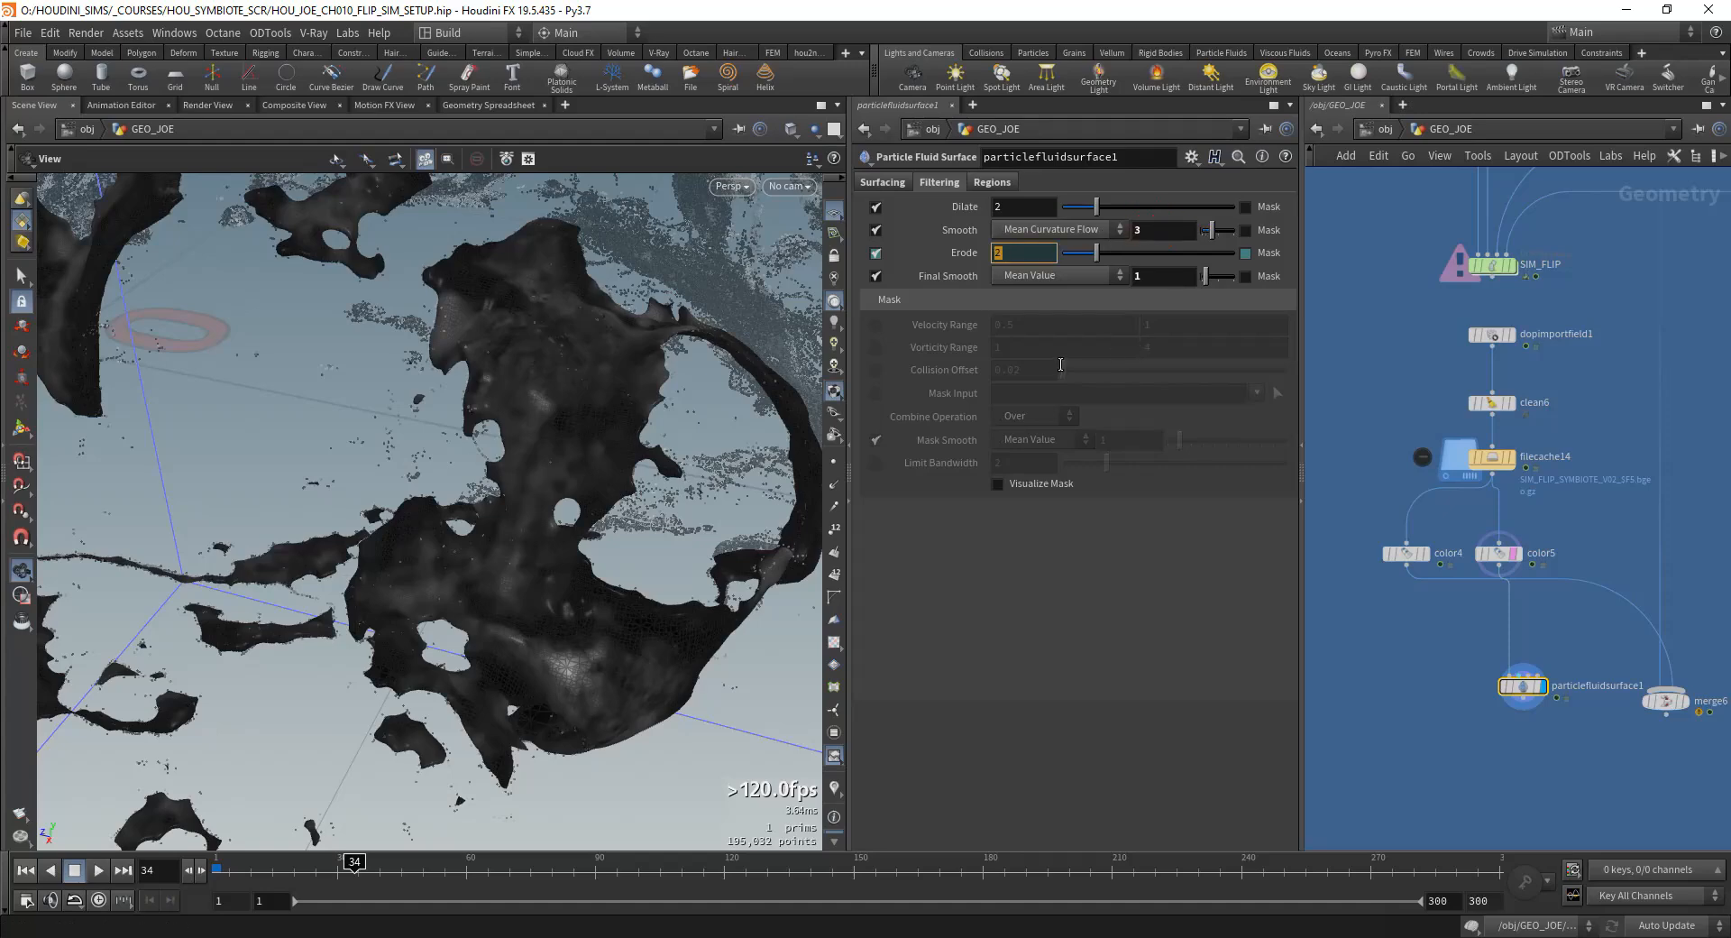
right_click_drag(595, 514, 487, 532)
left_click_drag(487, 532, 406, 578)
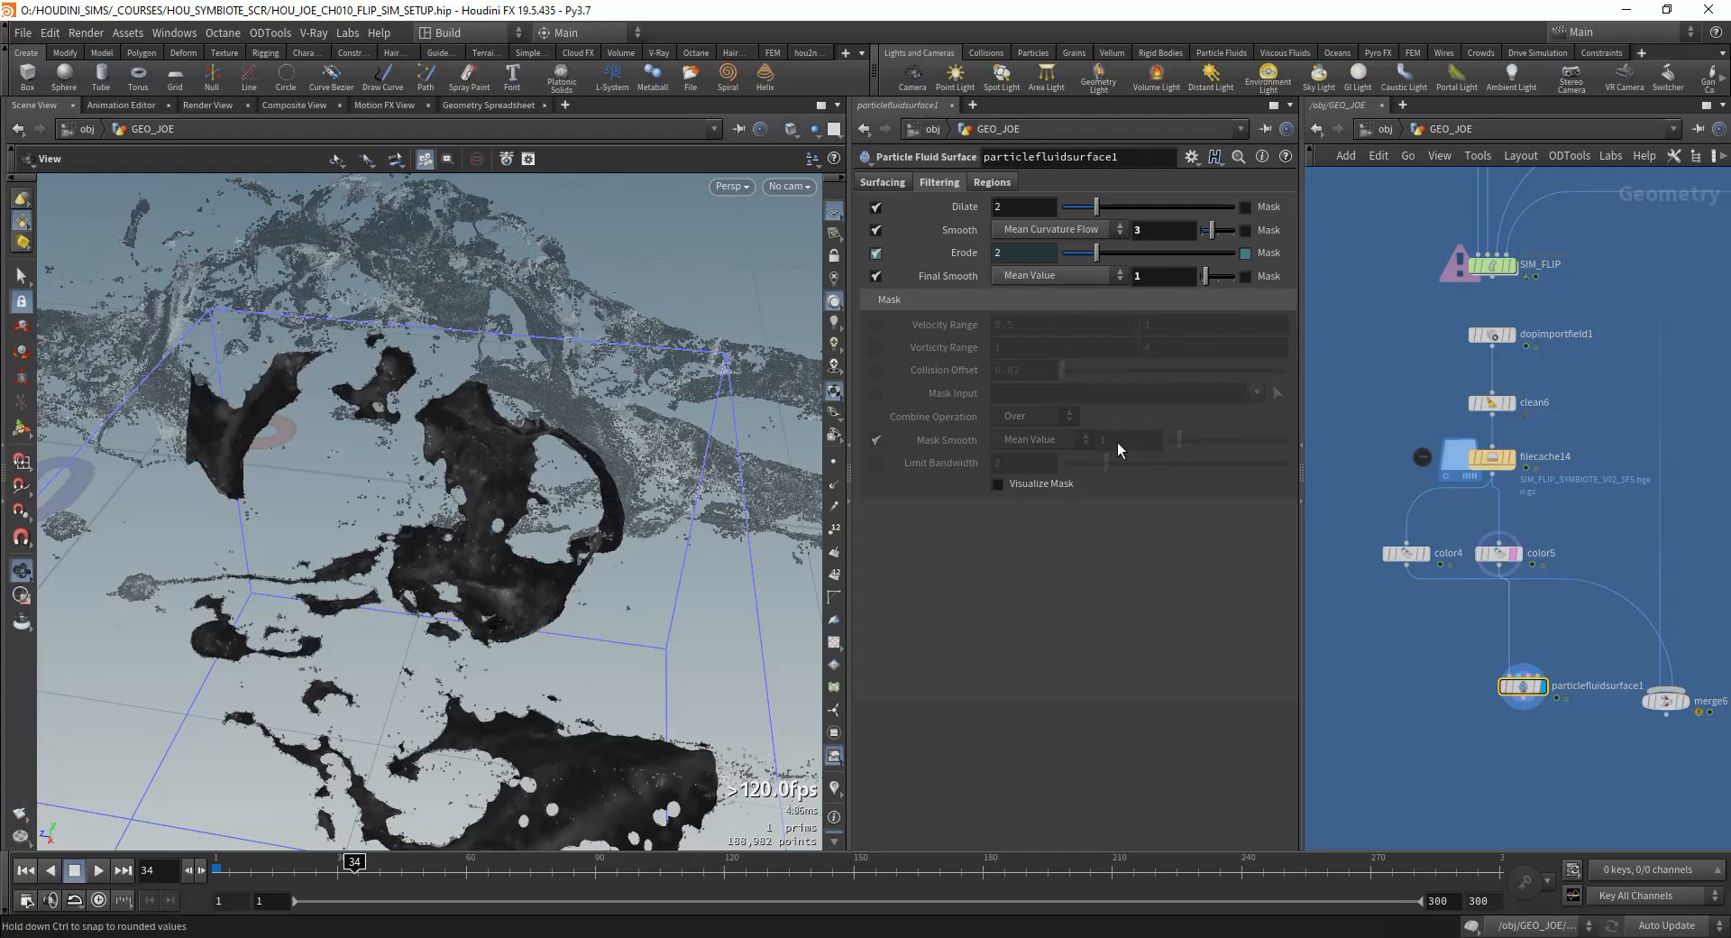
Step: Connect filecache8 to particlefluidsurface1's collision input, enable Subtract Collision Volumes, and inspect the resulting fluid mesh
left_click(976, 185)
left_click_drag(423, 586, 361, 645)
scroll(1427, 563, "up", 4)
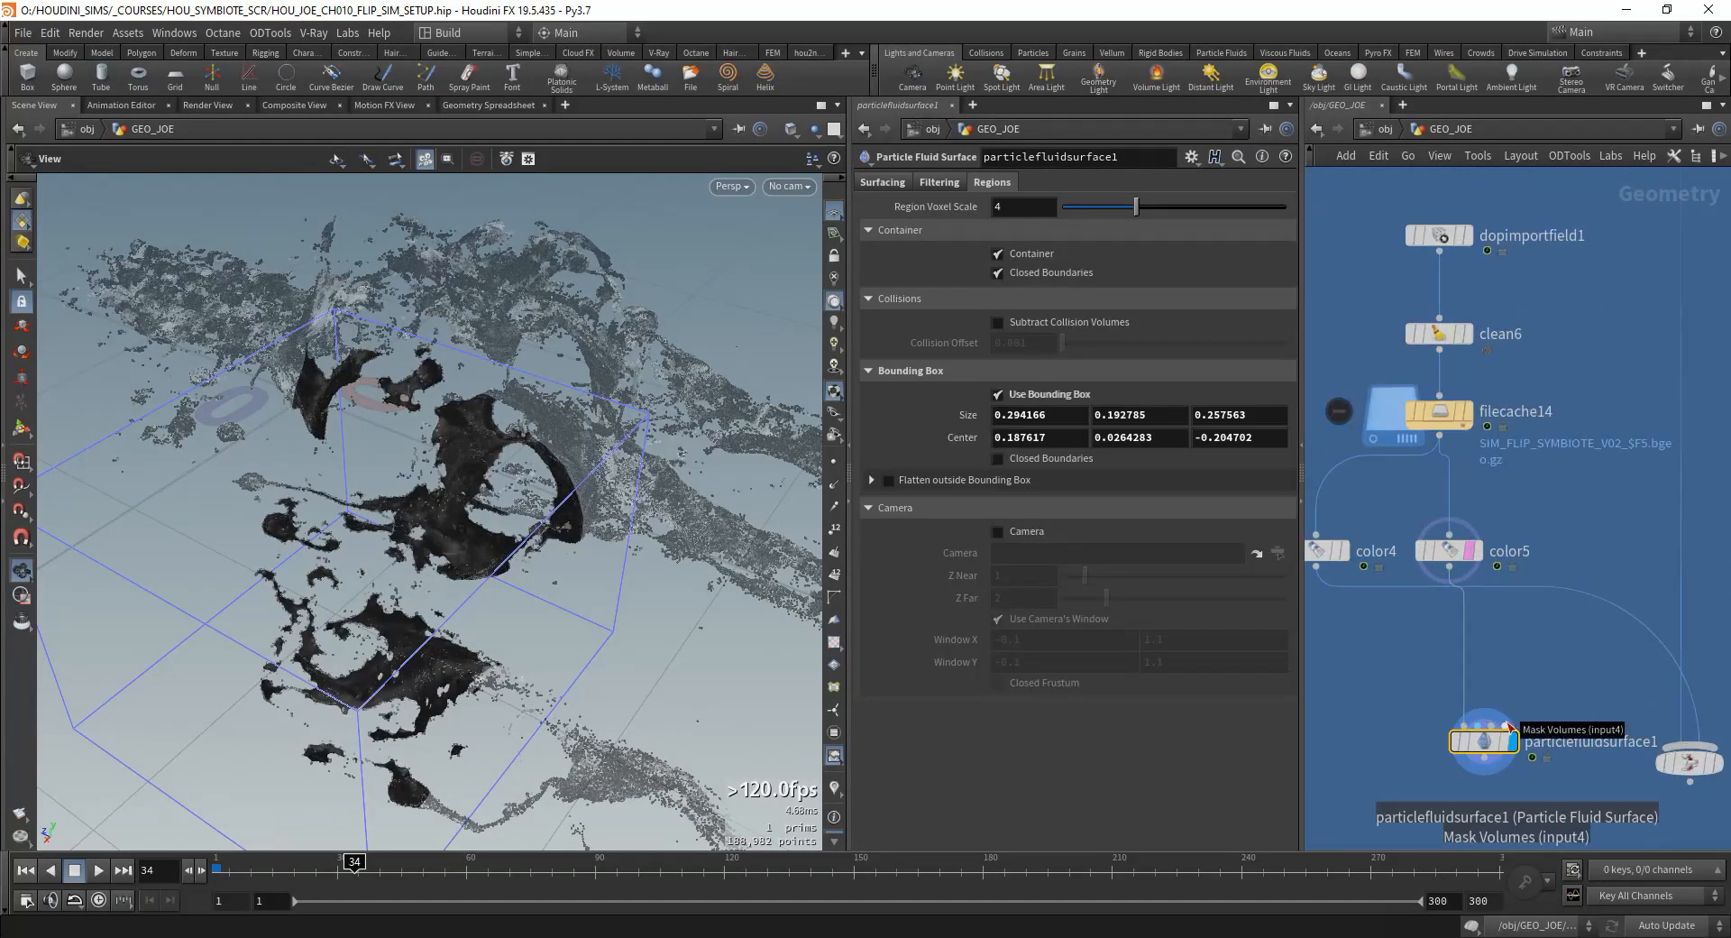
left_click(1497, 726)
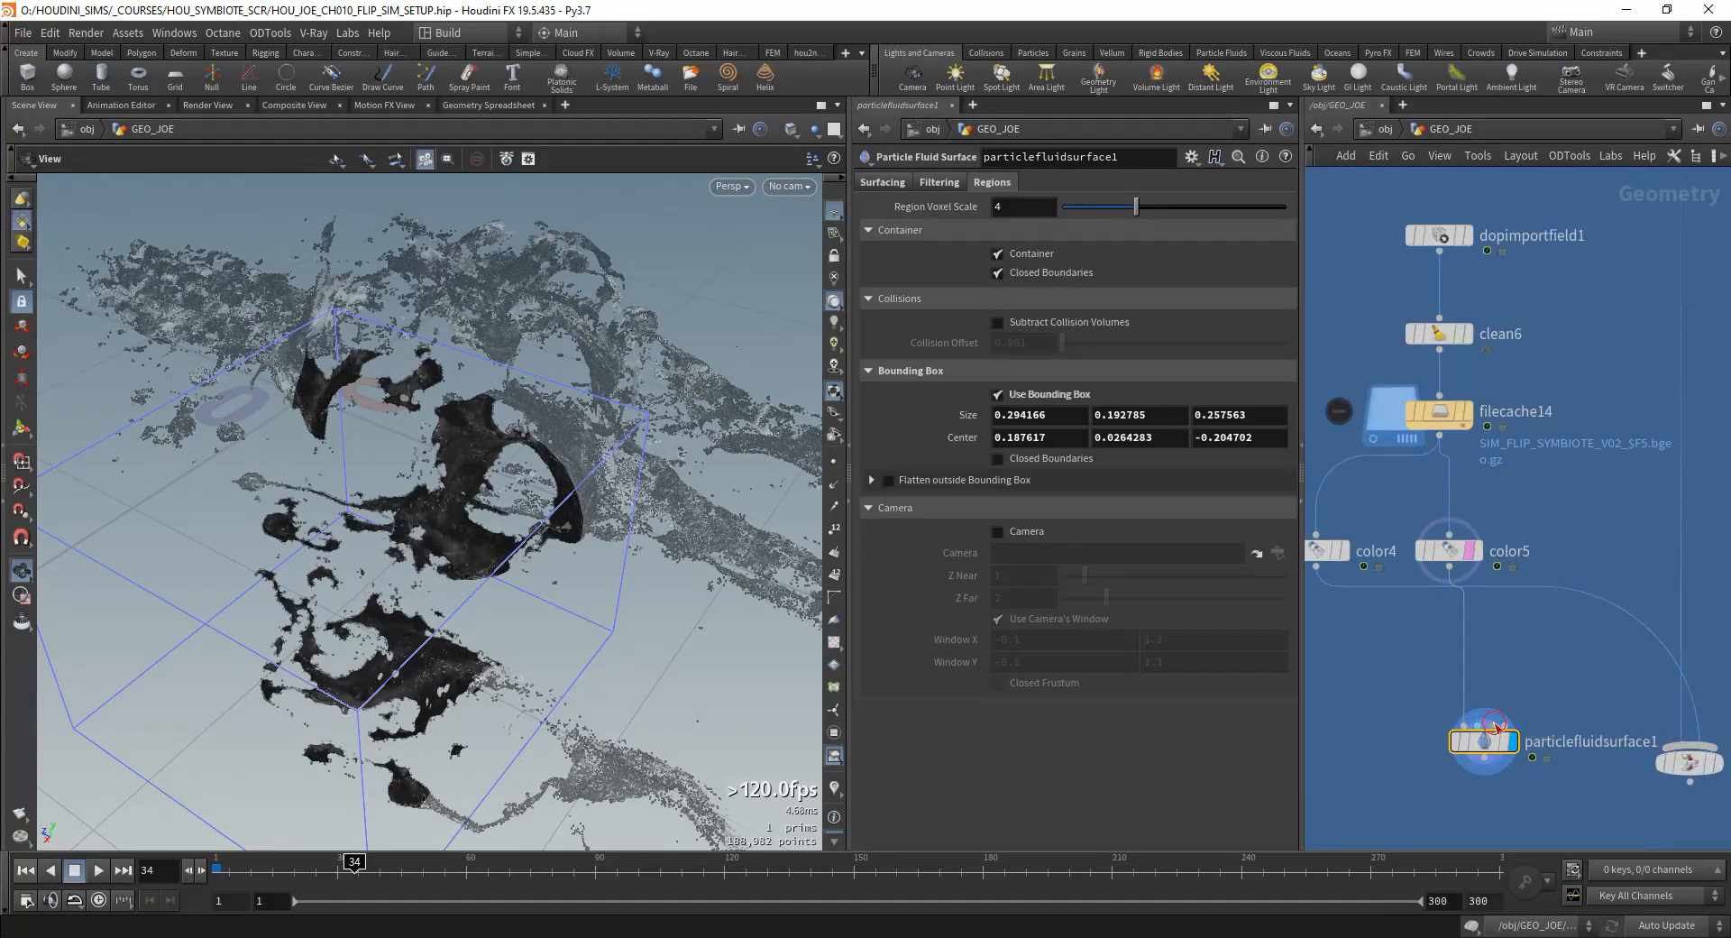
scroll(1519, 523, "down", 5)
scroll(1443, 606, "up", 5)
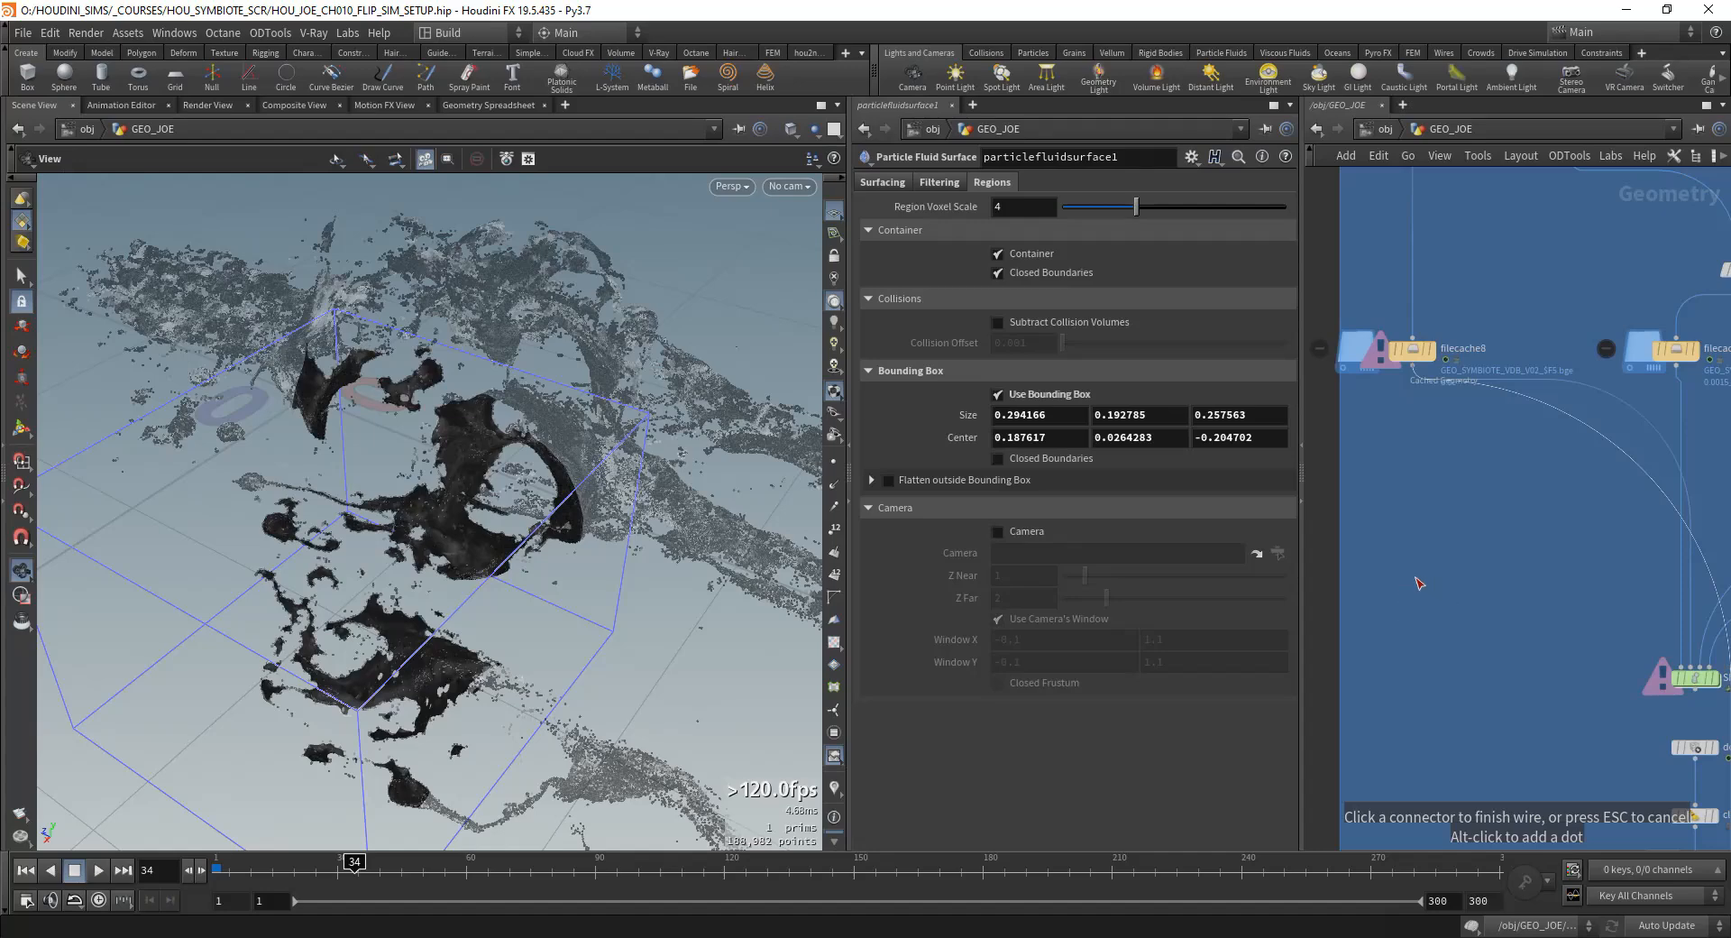
middle_click_drag(1419, 618, 1403, 486)
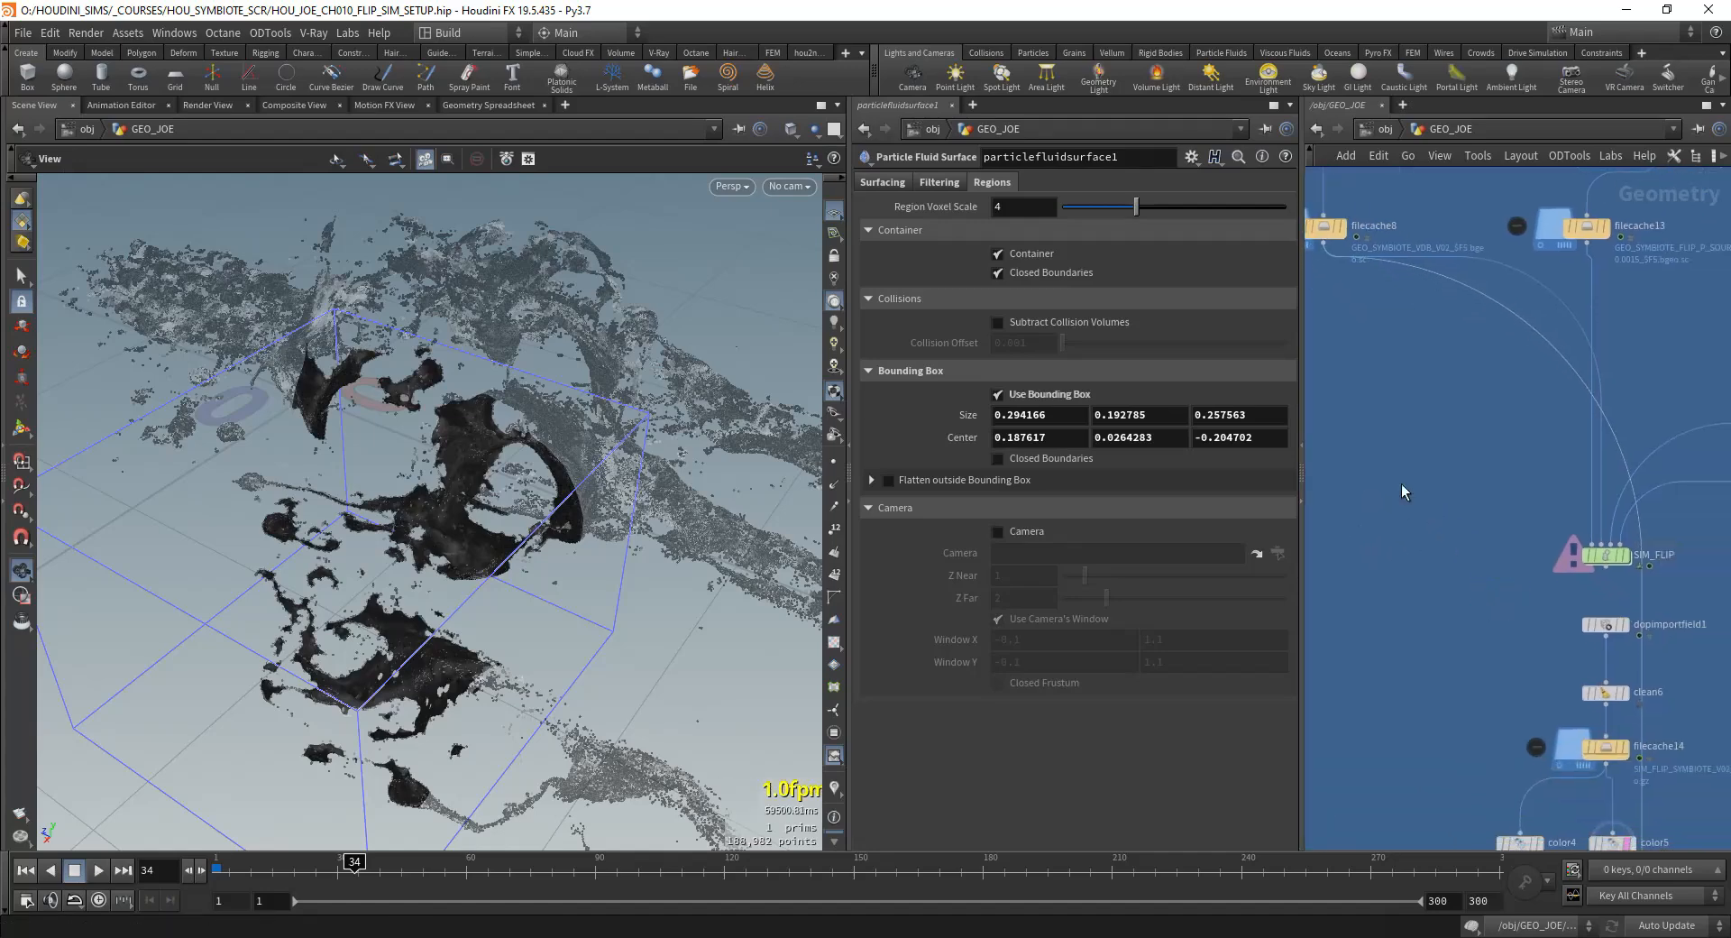
scroll(1401, 491, "down", 3)
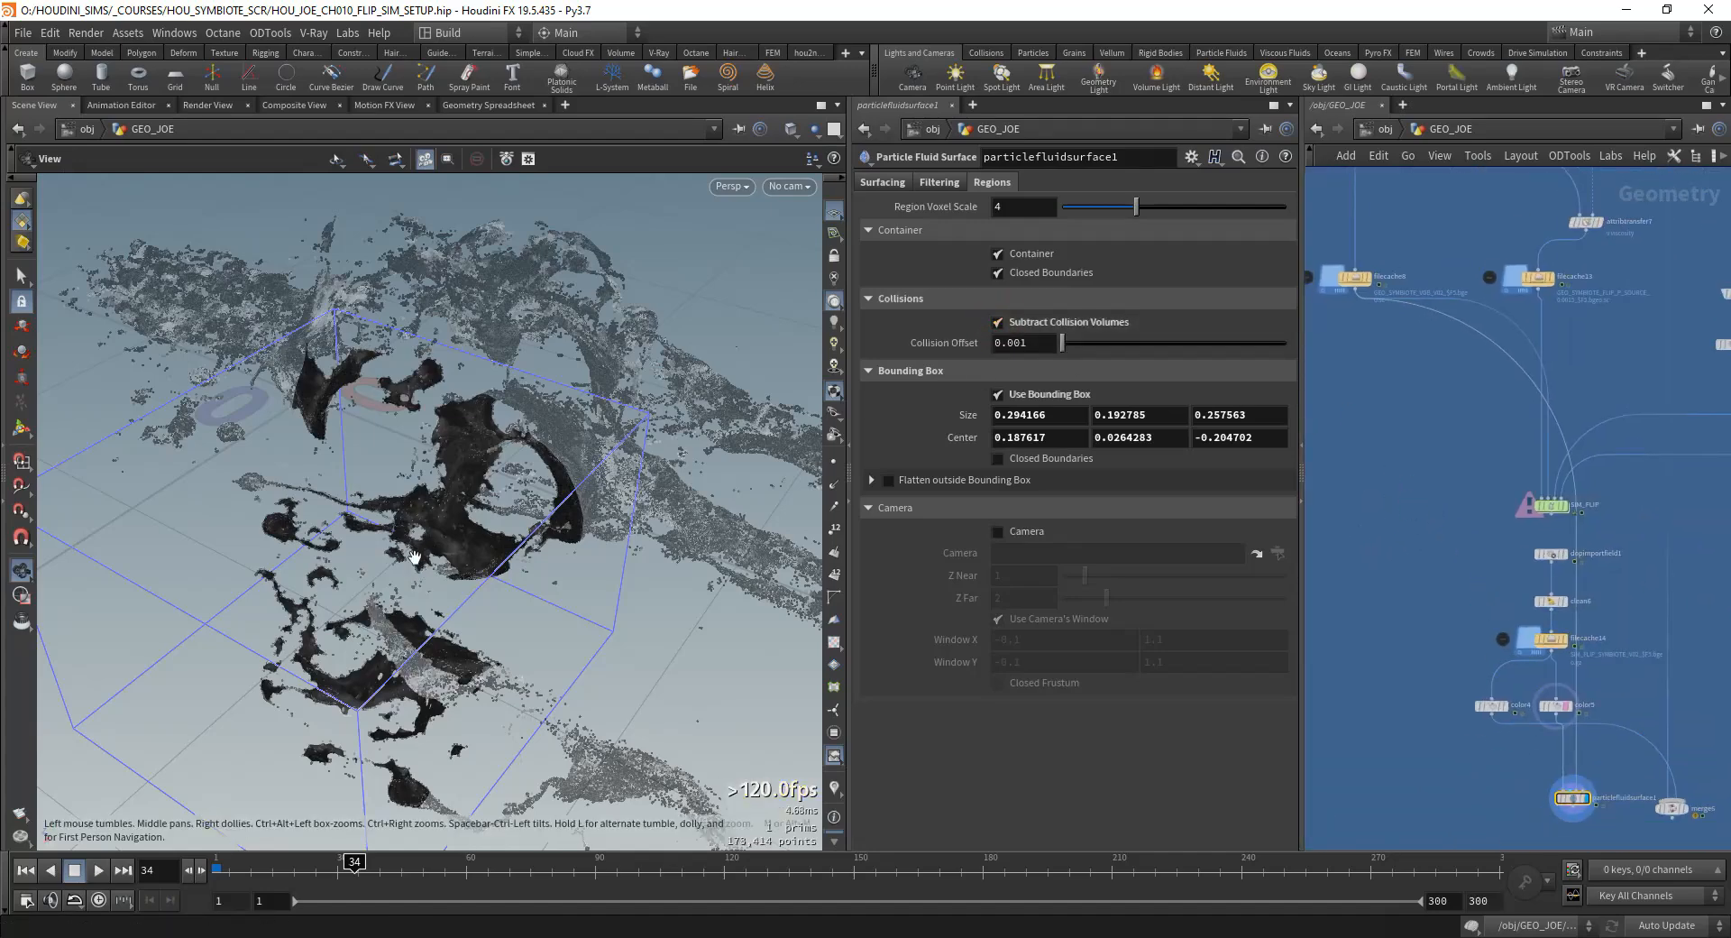
left_click_drag(410, 552, 517, 529)
scroll(619, 618, "up", 5)
middle_click_drag(619, 618, 562, 480)
left_click_drag(562, 480, 582, 435)
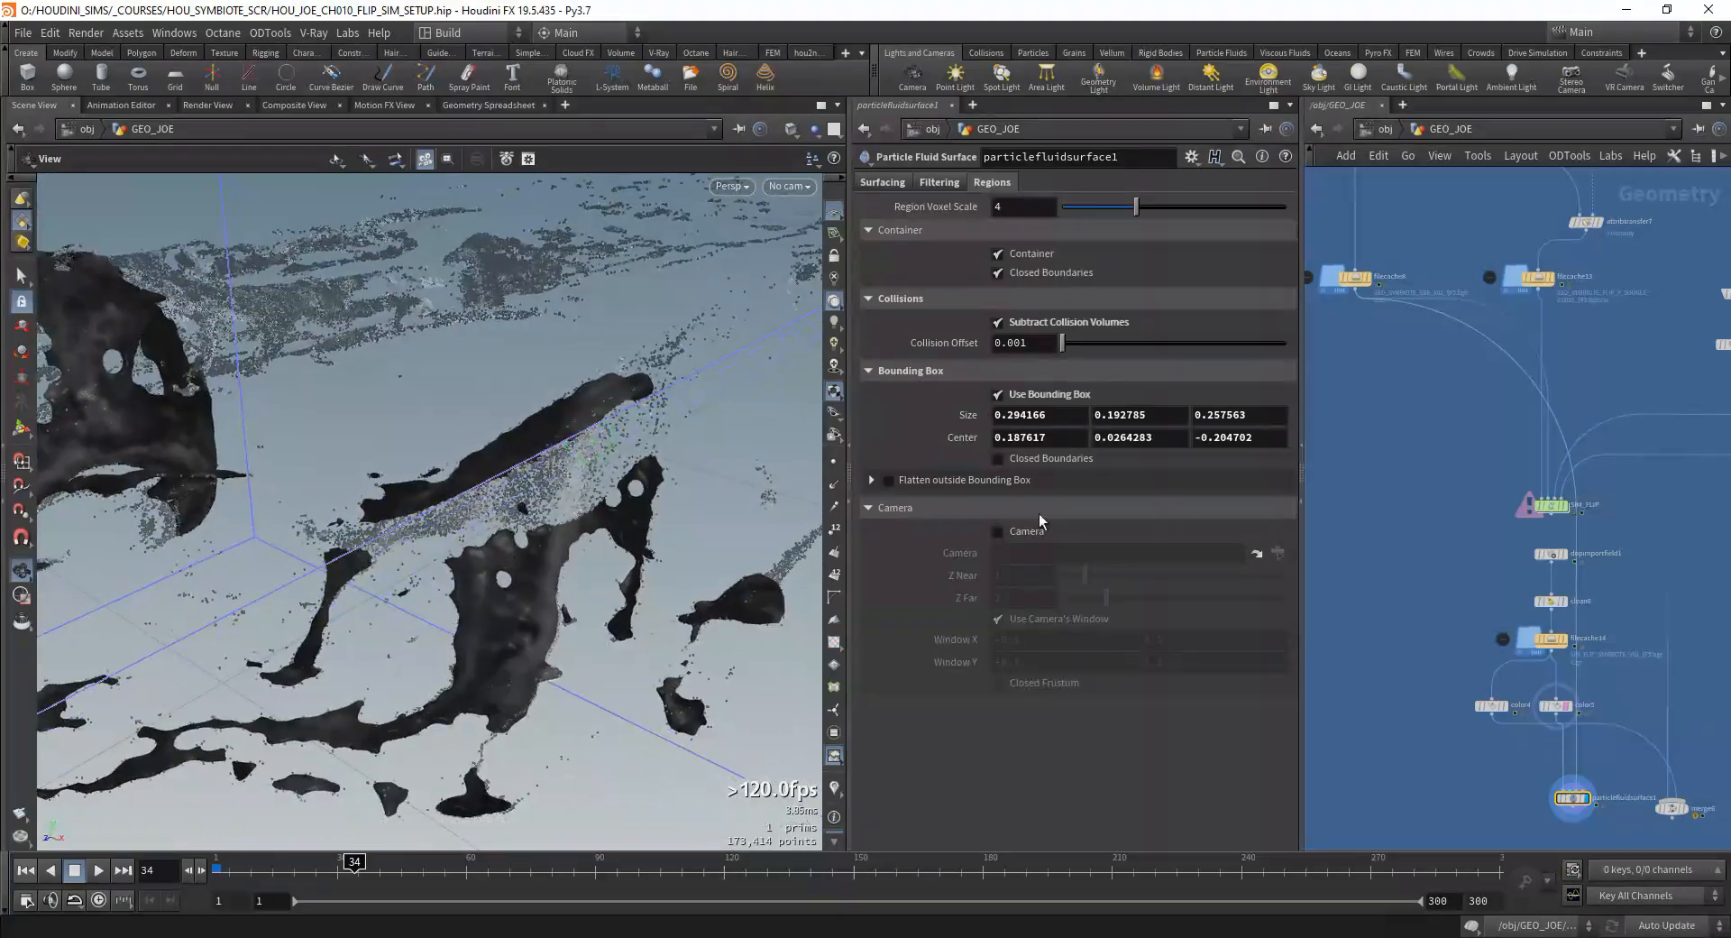
Step: Display the filecache8 collision VDB and examine it against the fluid particles
scroll(1452, 541, "down", 1)
scroll(1416, 402, "up", 1)
left_click(1383, 311)
left_click_drag(533, 520, 588, 495)
middle_click_drag(1578, 590, 1483, 318)
scroll(1482, 319, "down", 2)
scroll(1399, 581, "up", 4)
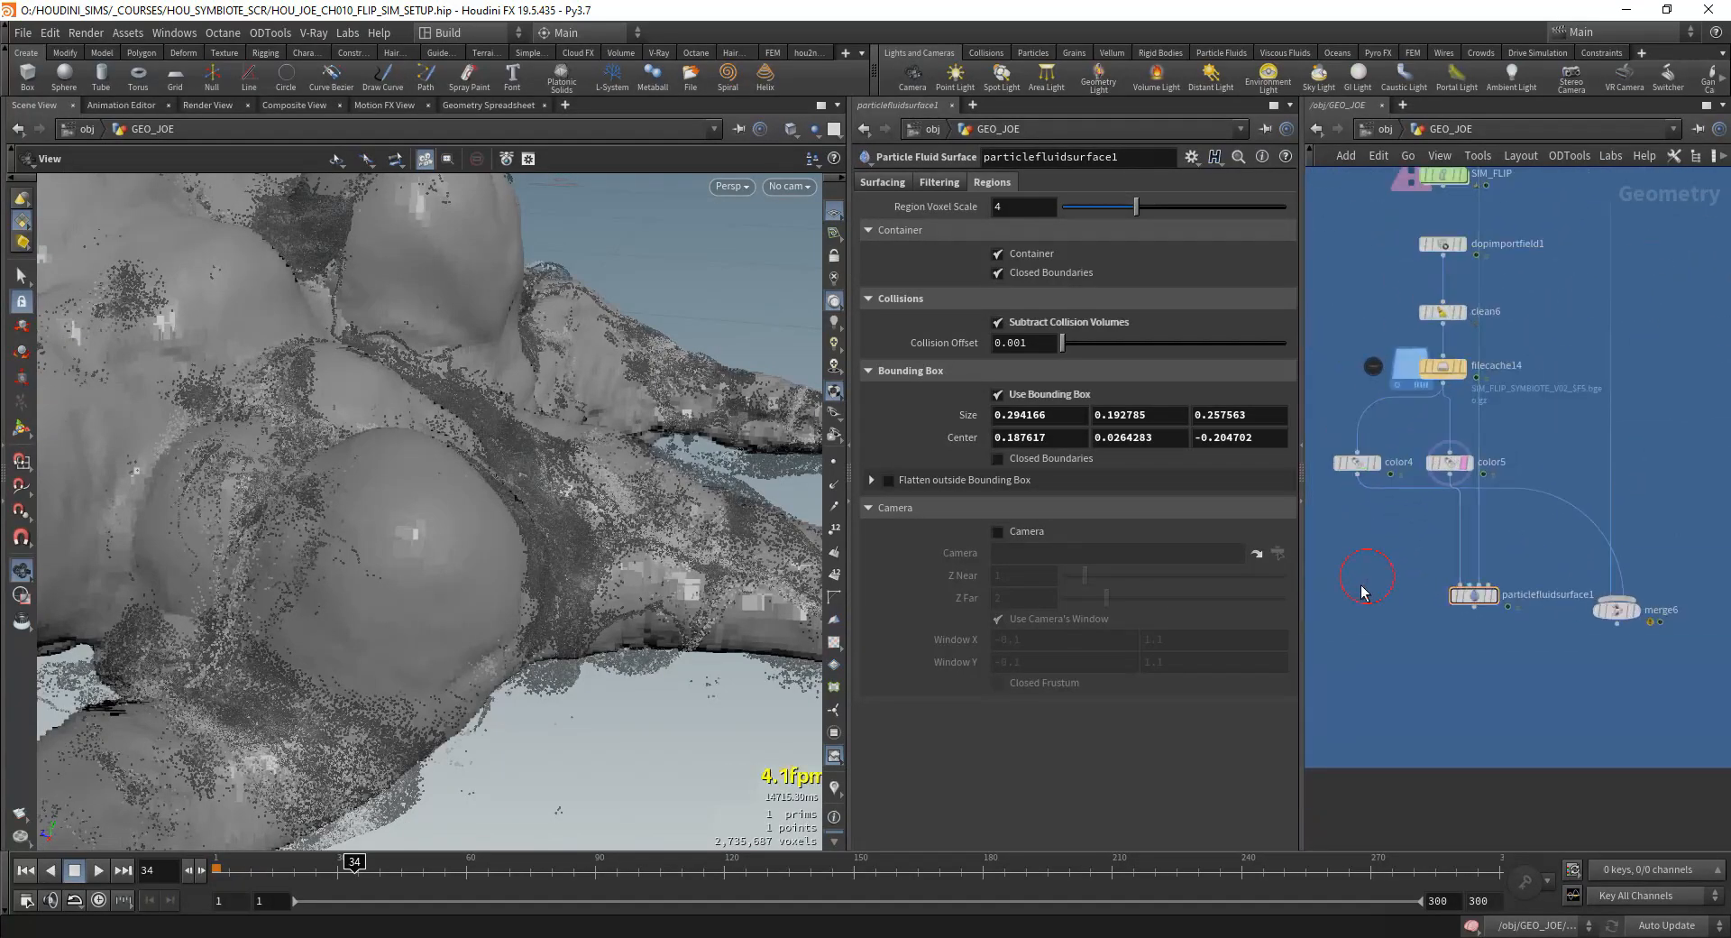
Step: Insert a VDB Reshape SDF set to Erode on the collision VDB's connection to particlefluidsurface1, and display the fluid surface
key("Tab")
type("vdb r")
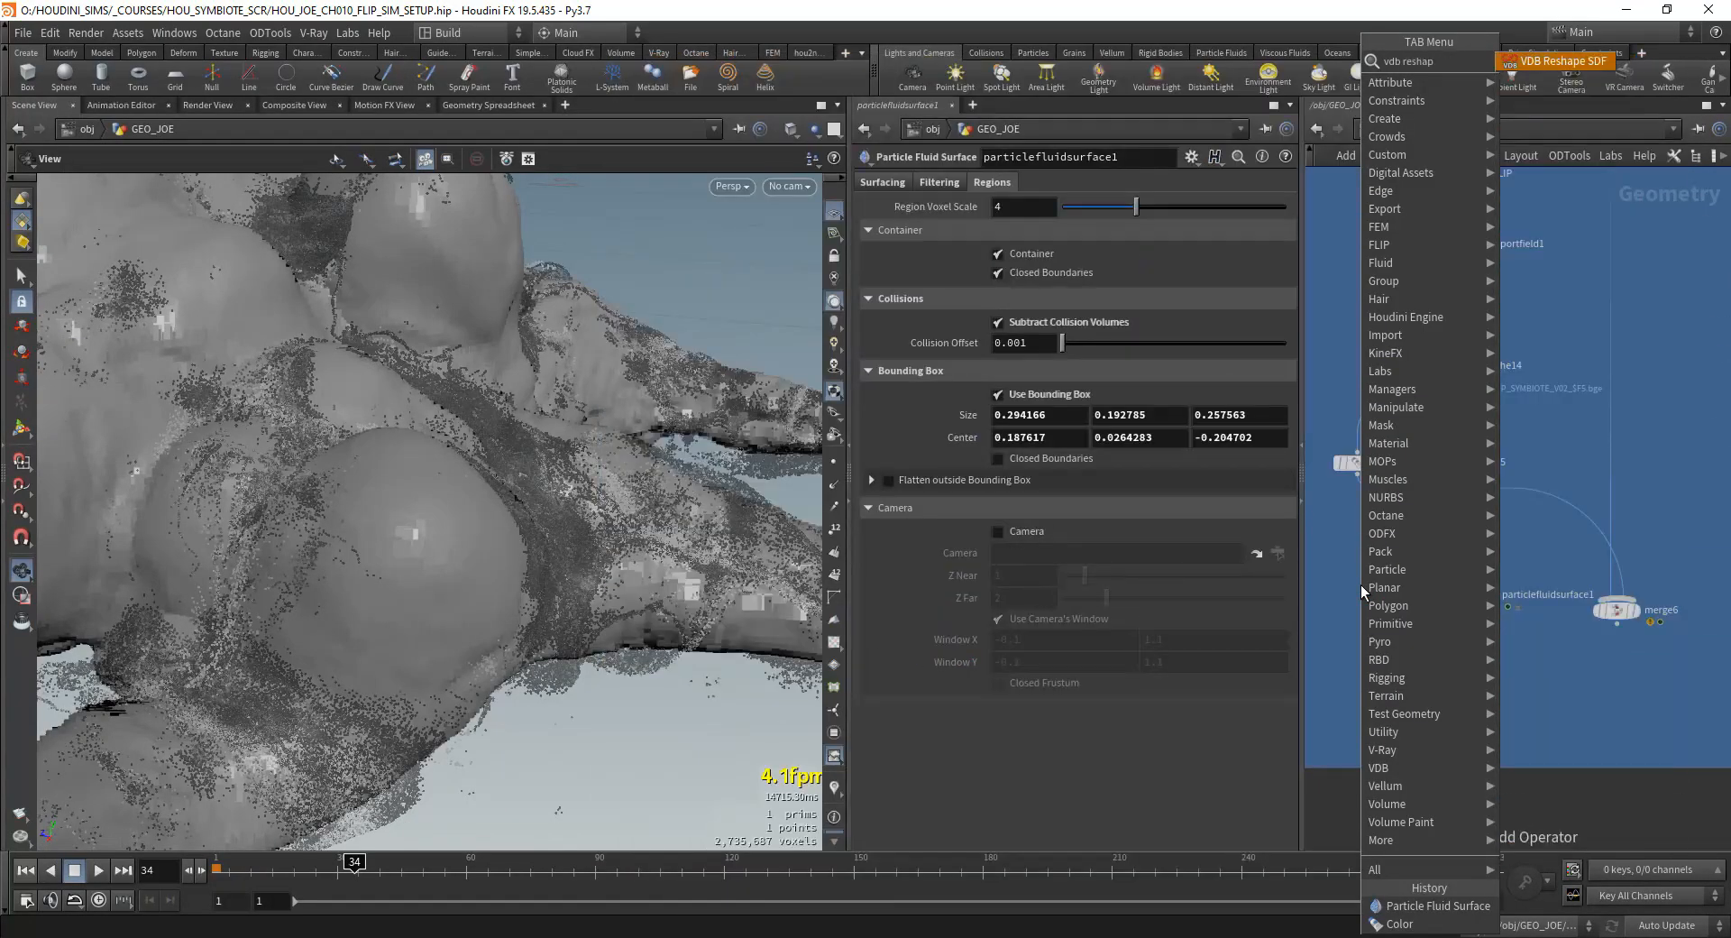
key("Return")
left_click(1478, 532)
left_click_drag(1488, 534, 1524, 540)
left_click(1023, 229)
left_click(1018, 266)
left_click(1493, 594)
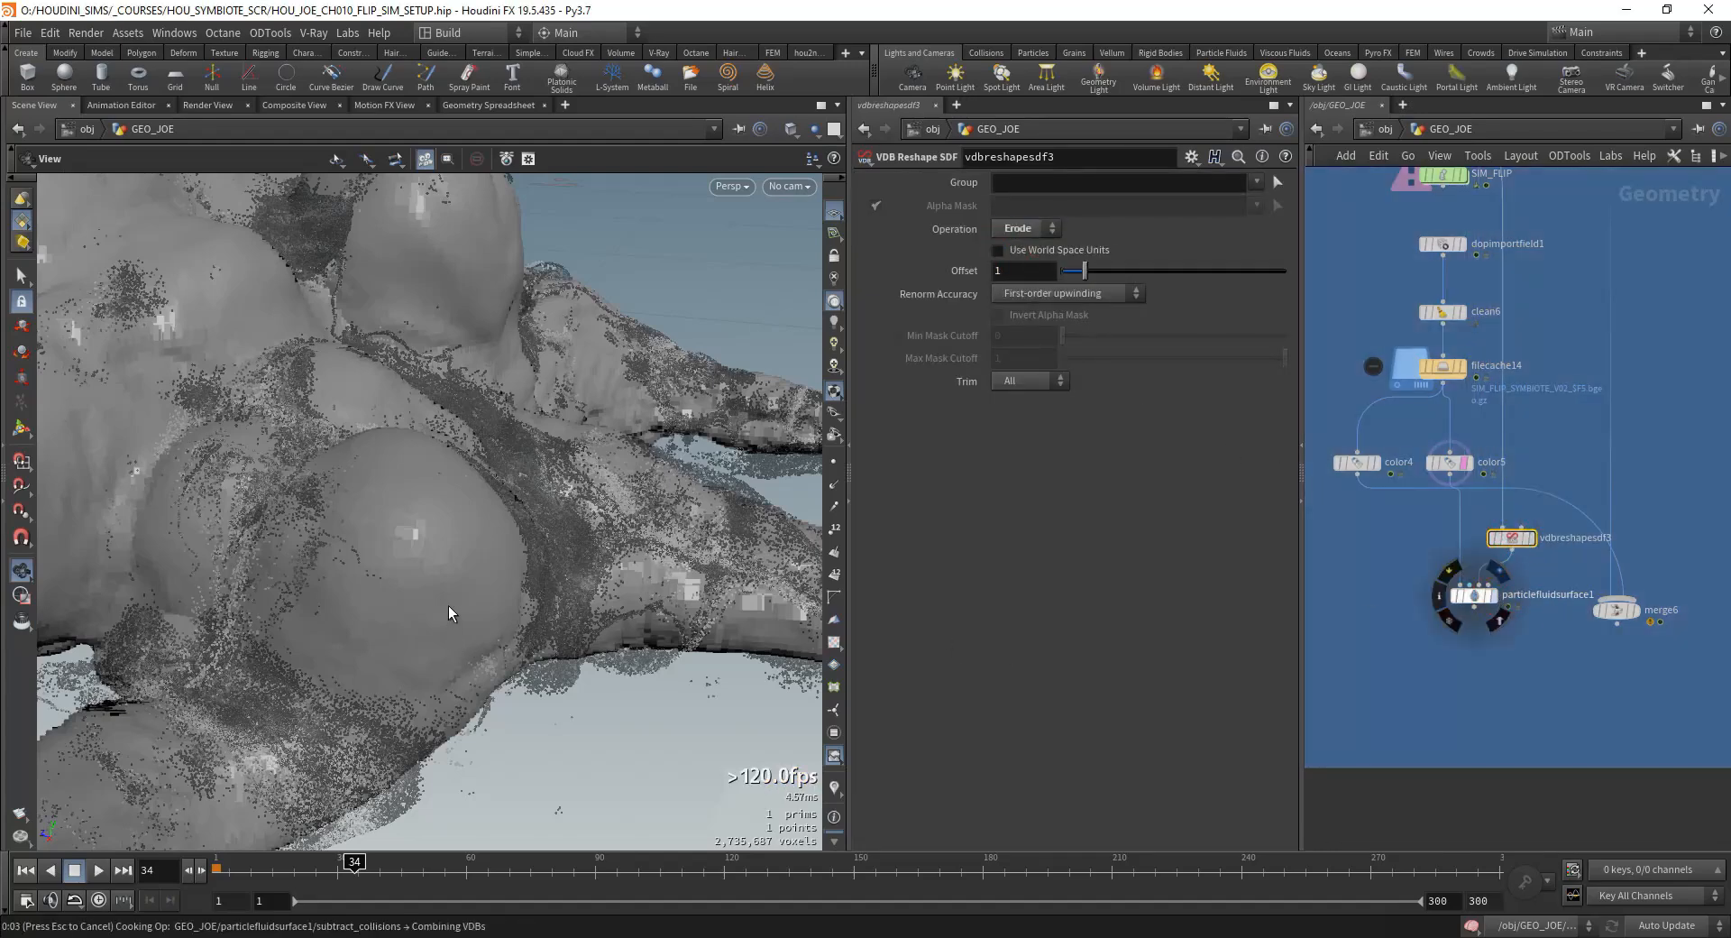
Step: Inspect the fluid mesh with the eroded collision volume, and bypass vdbreshapesdf3
left_click_drag(447, 604, 595, 577)
middle_click_drag(595, 578, 626, 526)
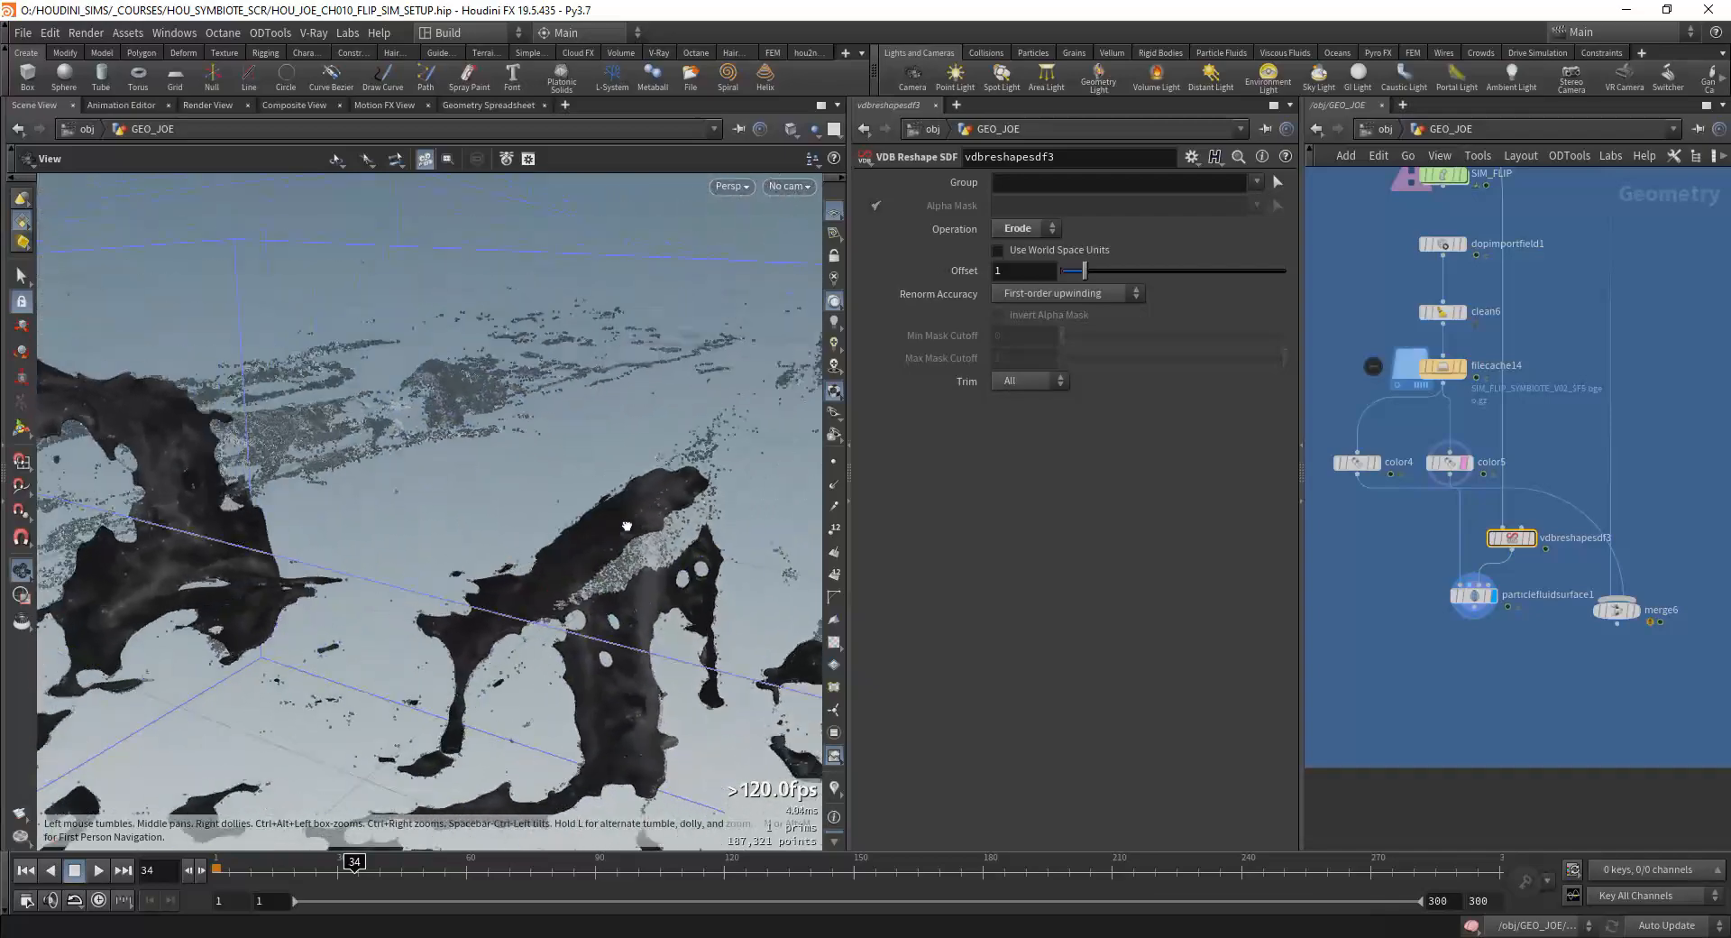
left_click_drag(627, 526, 565, 534)
right_click_drag(565, 533, 541, 572)
left_click_drag(541, 572, 502, 564)
mouse_move(1494, 546)
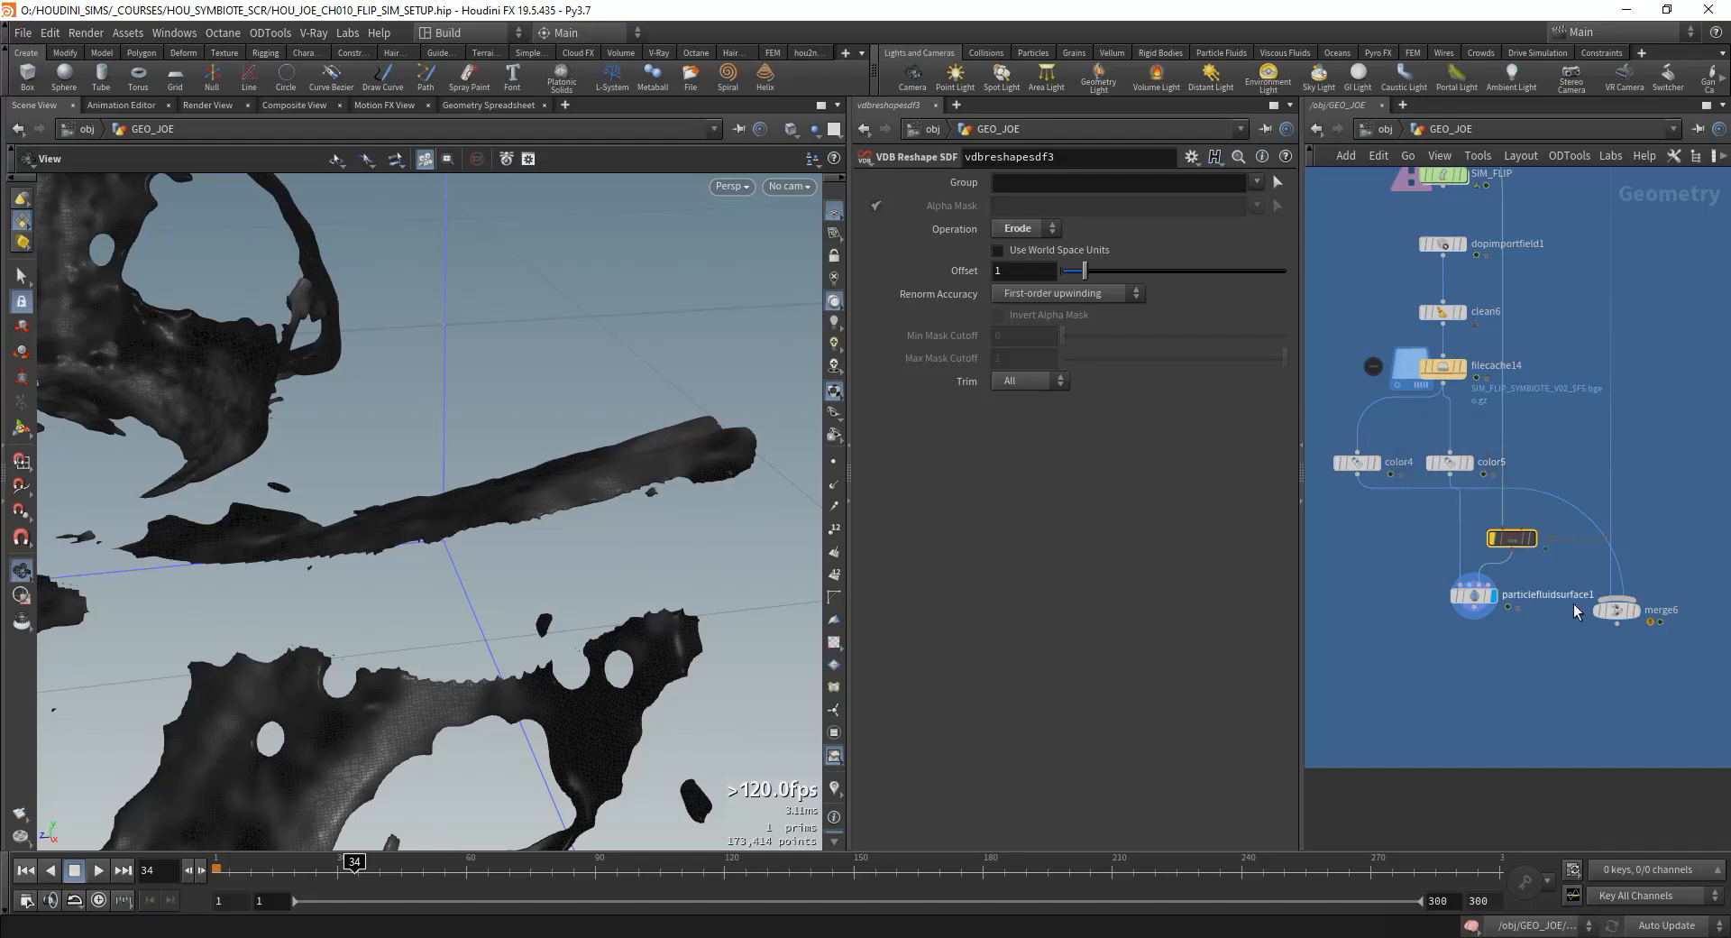
Step: Display merge6 and examine how the coloured particles sit against the creature's body and tentacles
left_click_drag(1662, 622, 1685, 636)
left_click(1658, 624)
left_click_drag(406, 582, 361, 540)
scroll(621, 556, "down", 8)
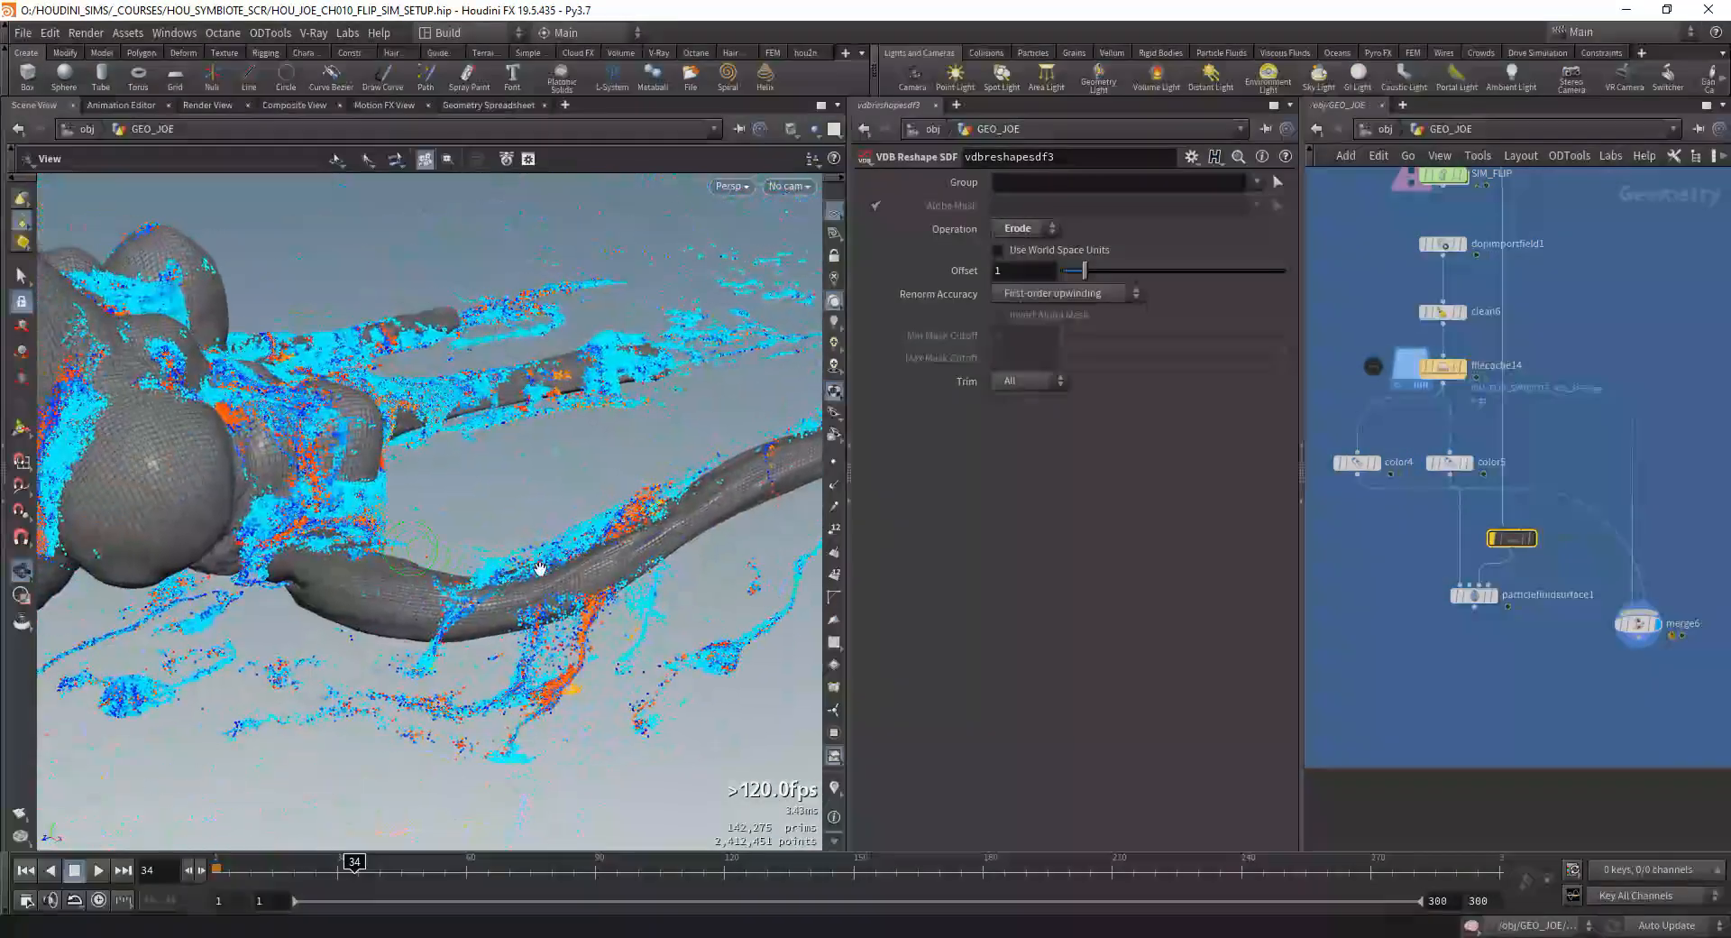
left_click_drag(620, 556, 408, 514)
scroll(407, 552, "up", 8)
right_click_drag(408, 514, 478, 533)
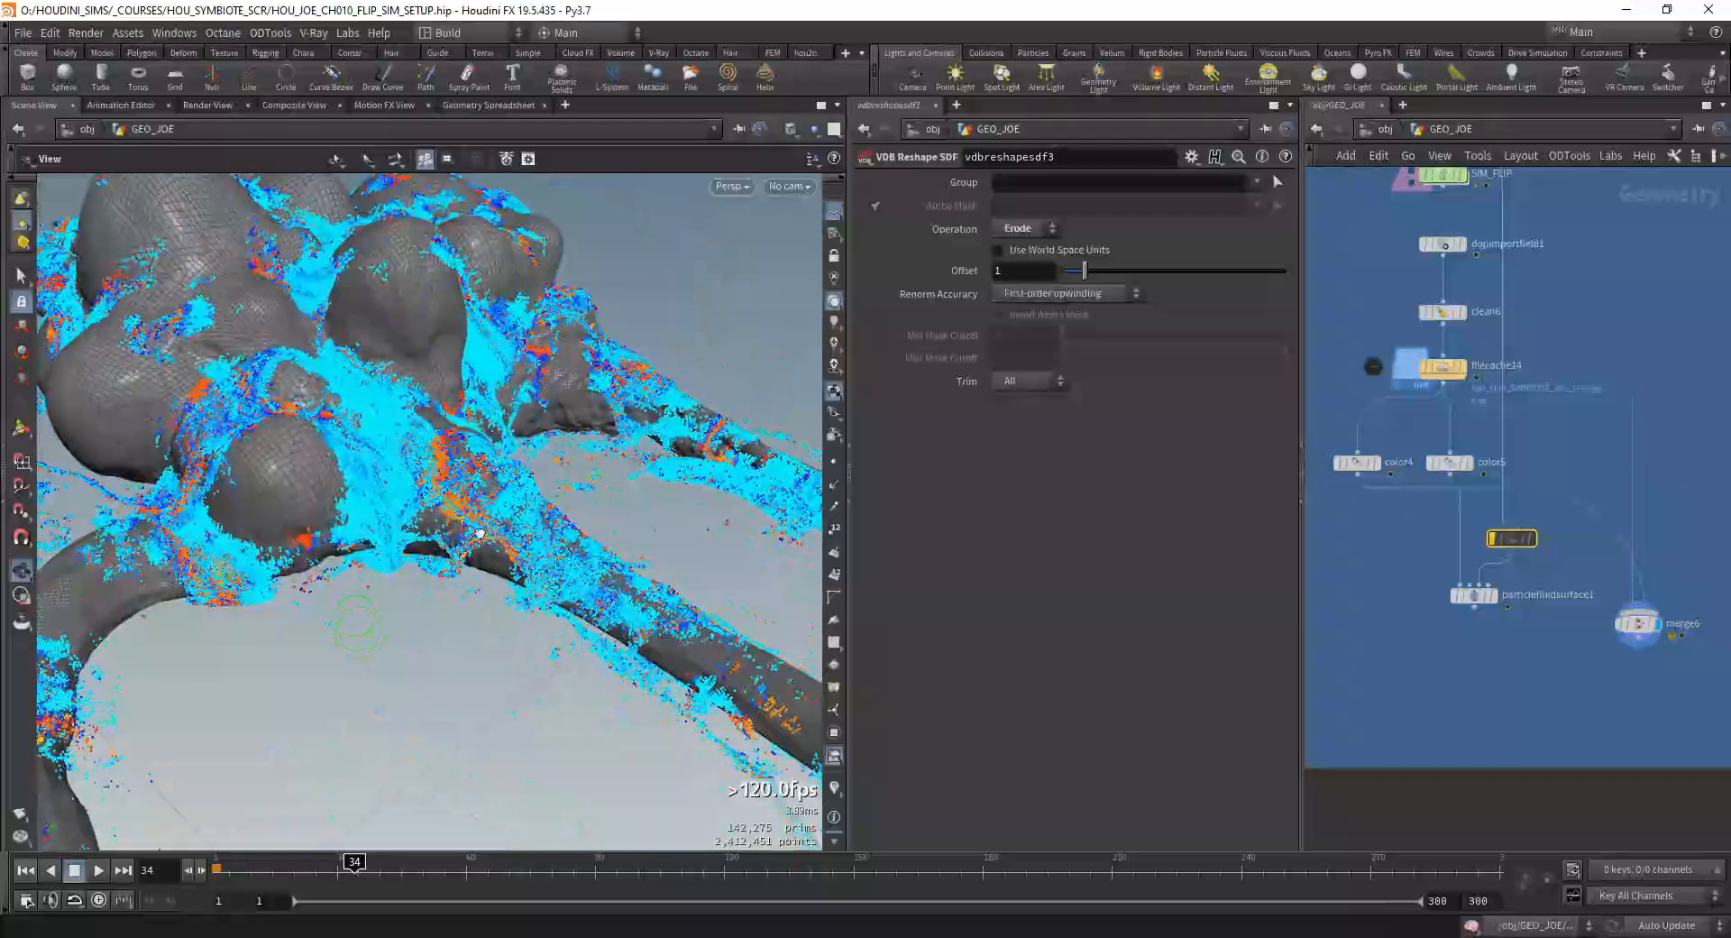
middle_click_drag(478, 533, 468, 577)
Step: Insert an Attribute VOP between color5 and particlefluidsurface1
mouse_move(1614, 445)
middle_mouse_down()
mouse_move(1585, 458)
mouse_move(1589, 442)
middle_mouse_up()
scroll(1567, 499, "up", 2)
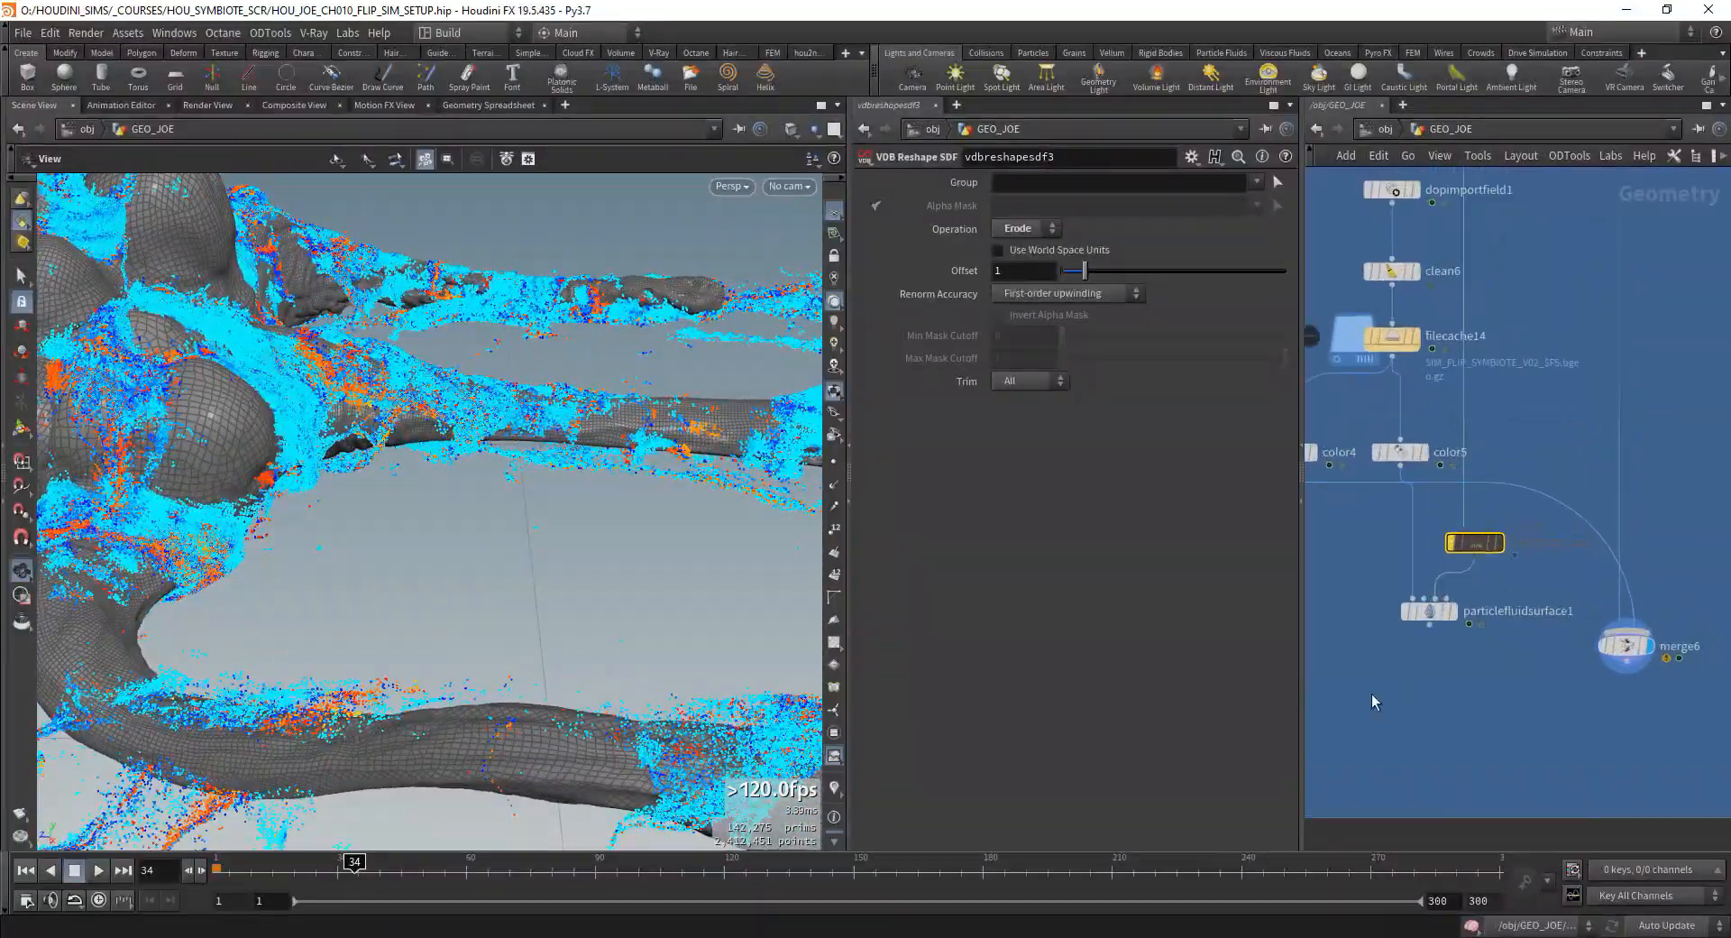
scroll(1542, 511, "down", 4)
key("Tab")
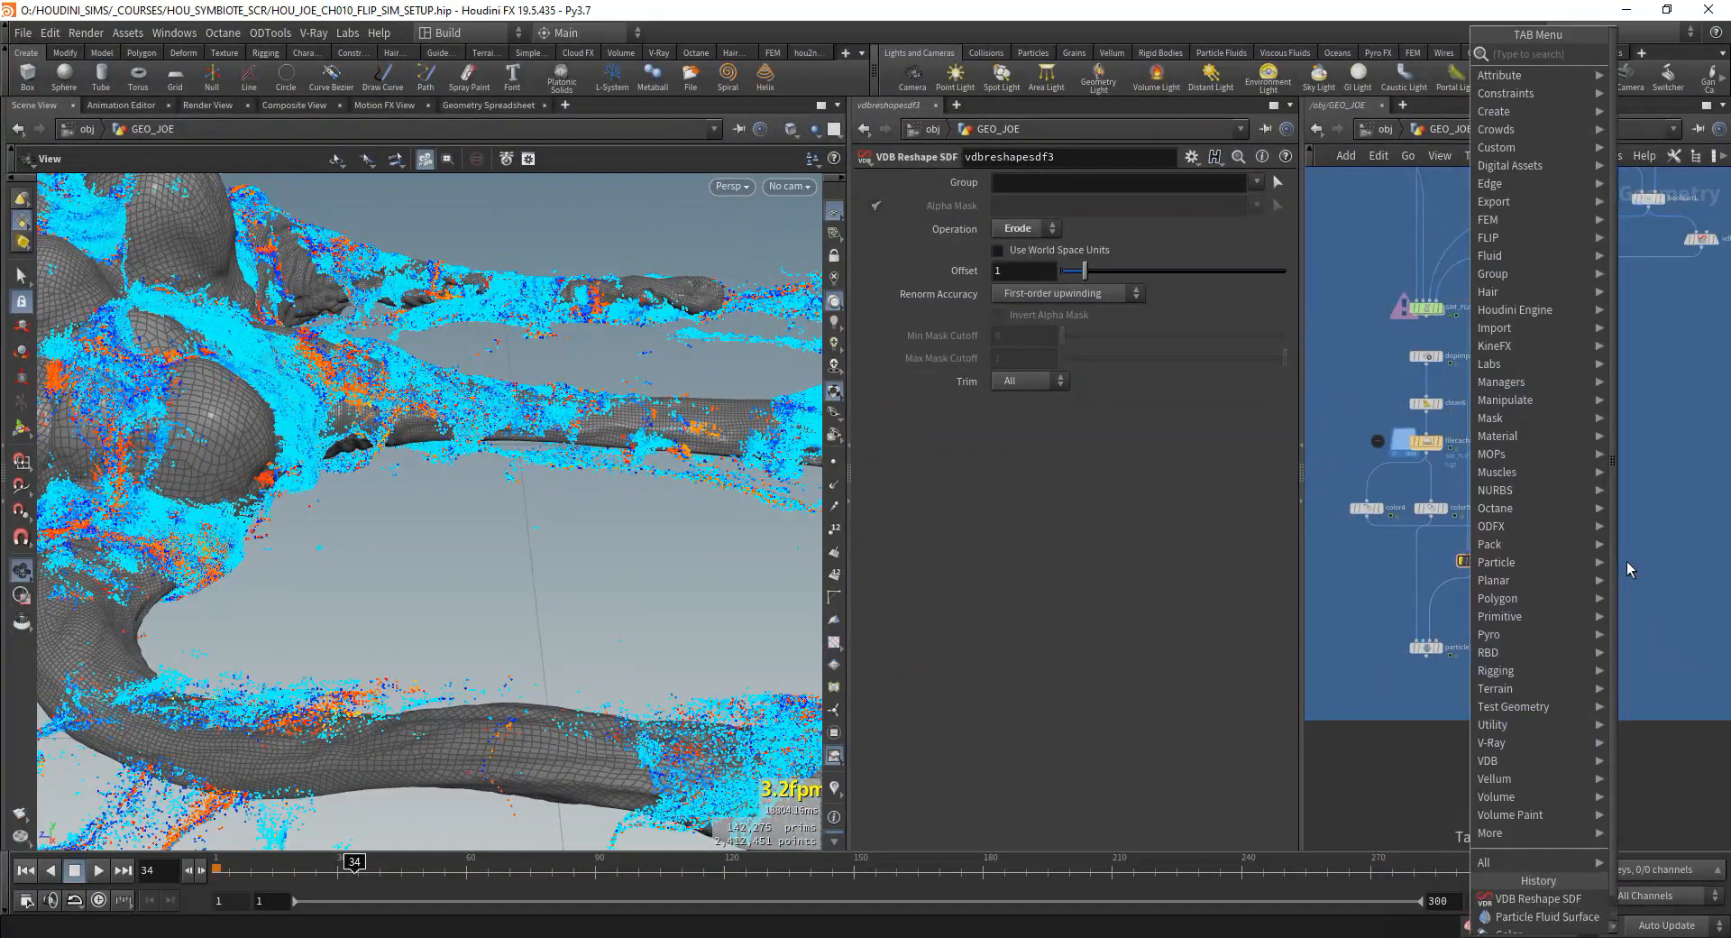
type("att vo")
key("Return")
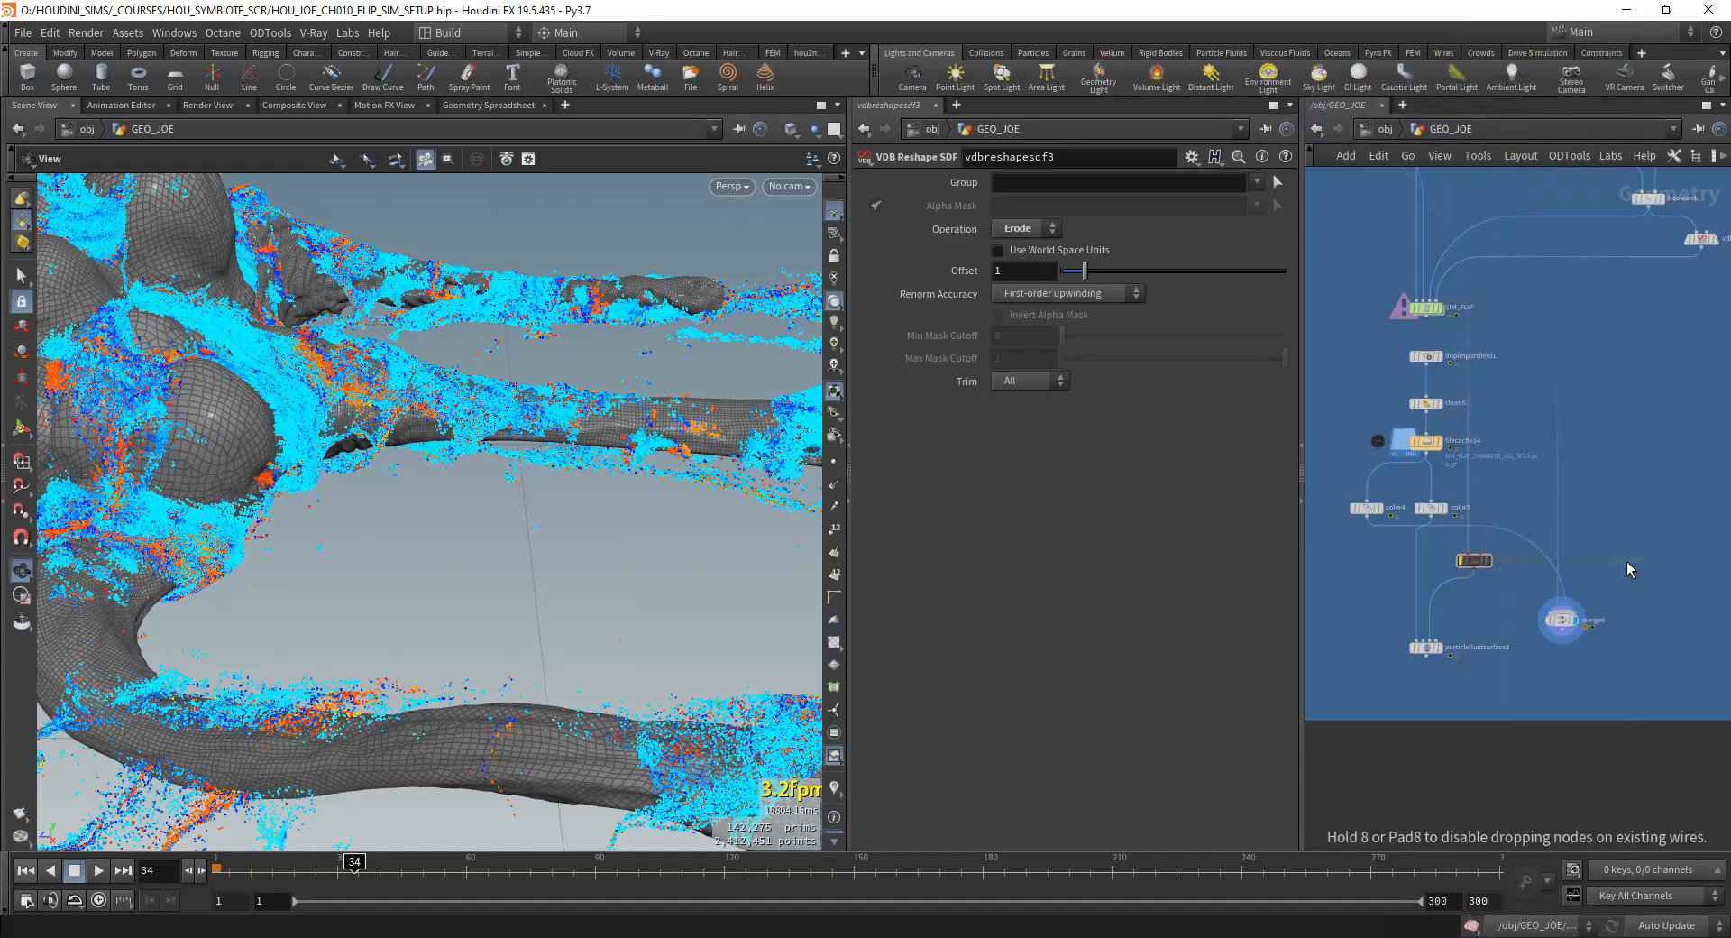
middle_click_drag(1353, 530, 1471, 615)
scroll(1471, 615, "up", 1)
scroll(1471, 615, "up", 4)
middle_click_drag(1680, 636, 1447, 538)
scroll(1448, 538, "down", 1)
left_click(1414, 586)
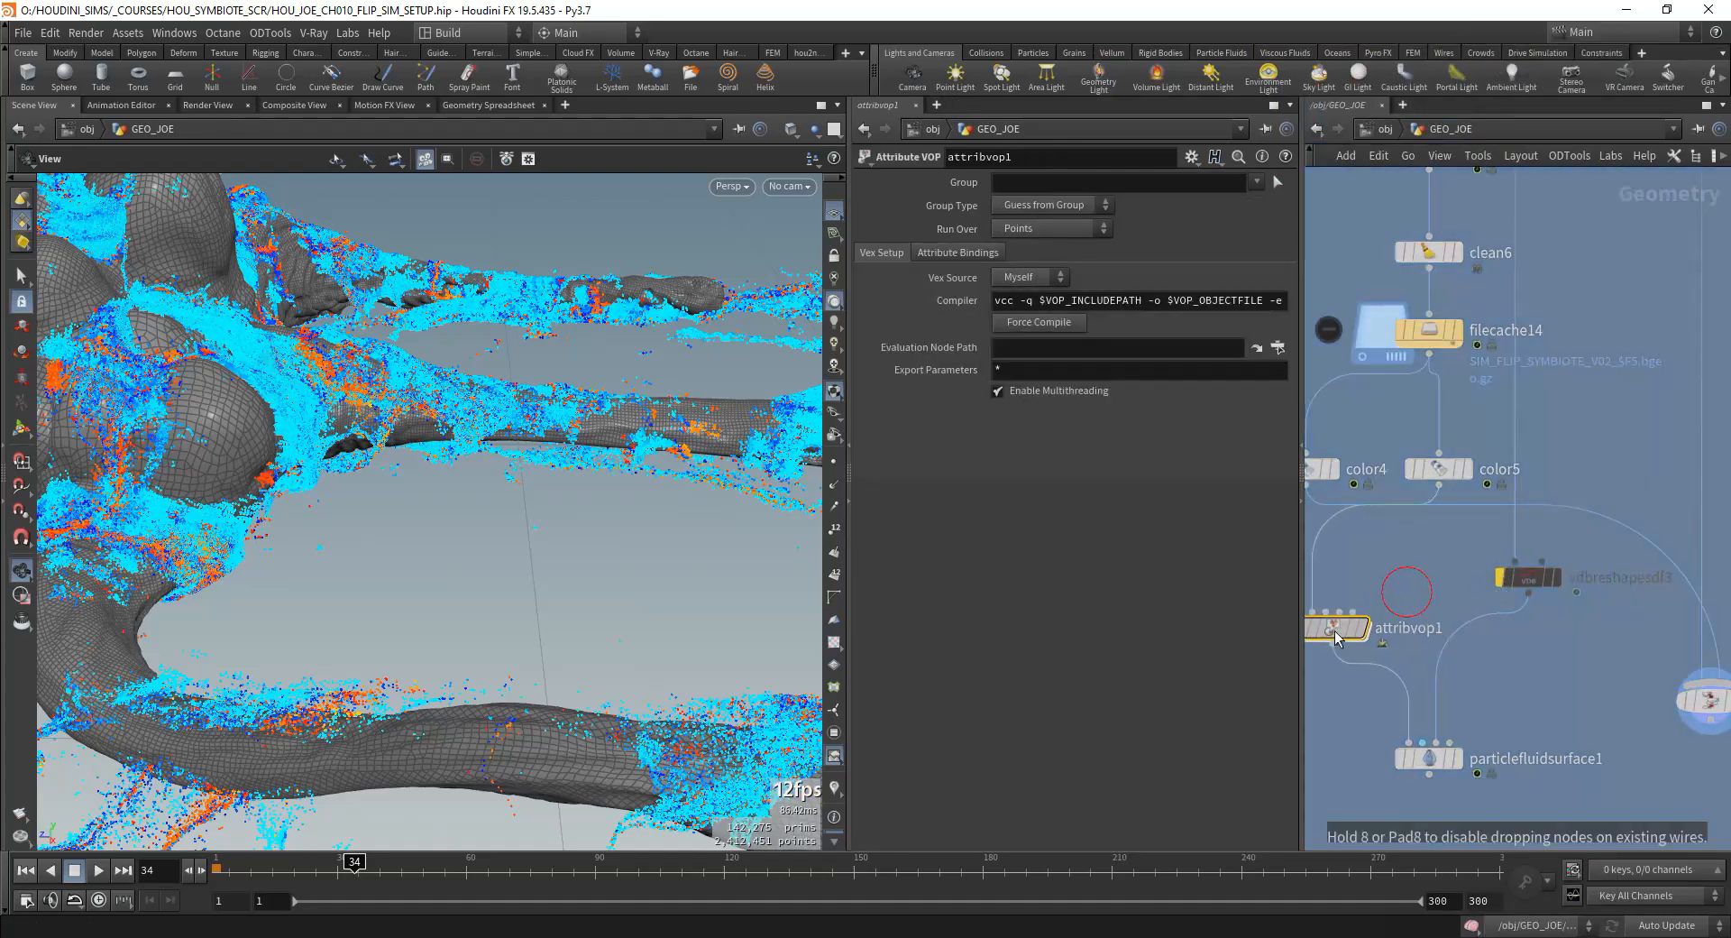
scroll(1490, 535, "down", 3)
Step: Swap the positions of color5 and color4 to tidy their branches, and display color5's particles
left_click_drag(1479, 542, 1353, 547)
left_click_drag(1417, 543, 1583, 539)
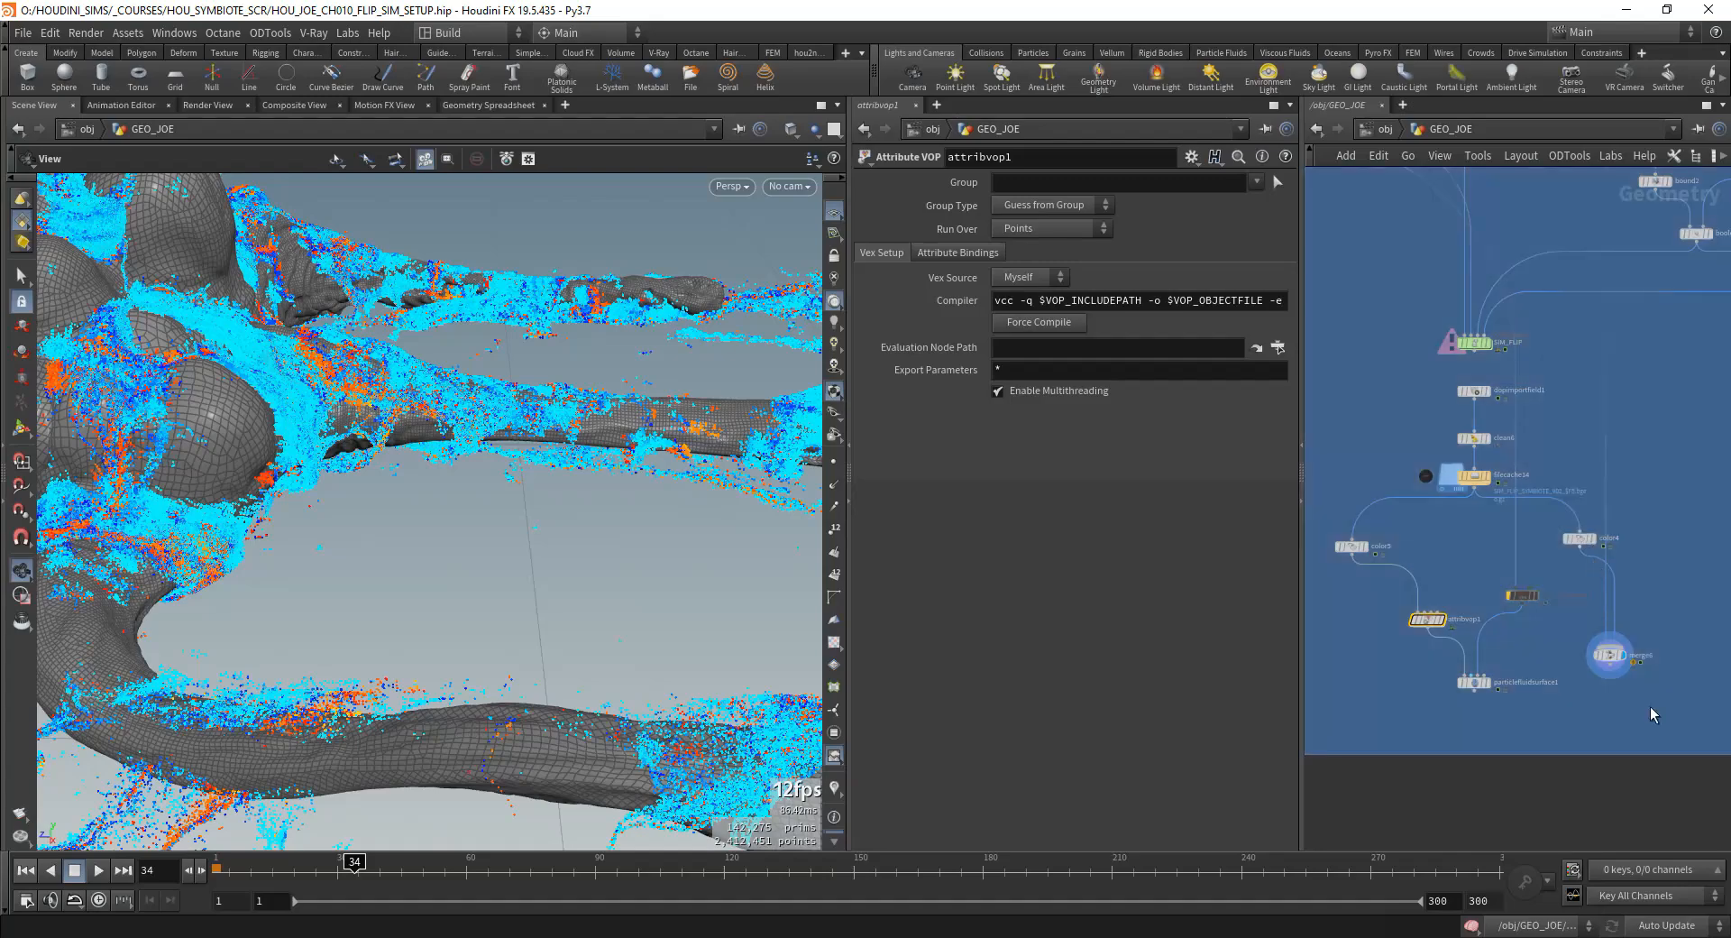
left_click_drag(1650, 709, 1594, 511)
scroll(1533, 555, "up", 2)
left_click(1521, 550)
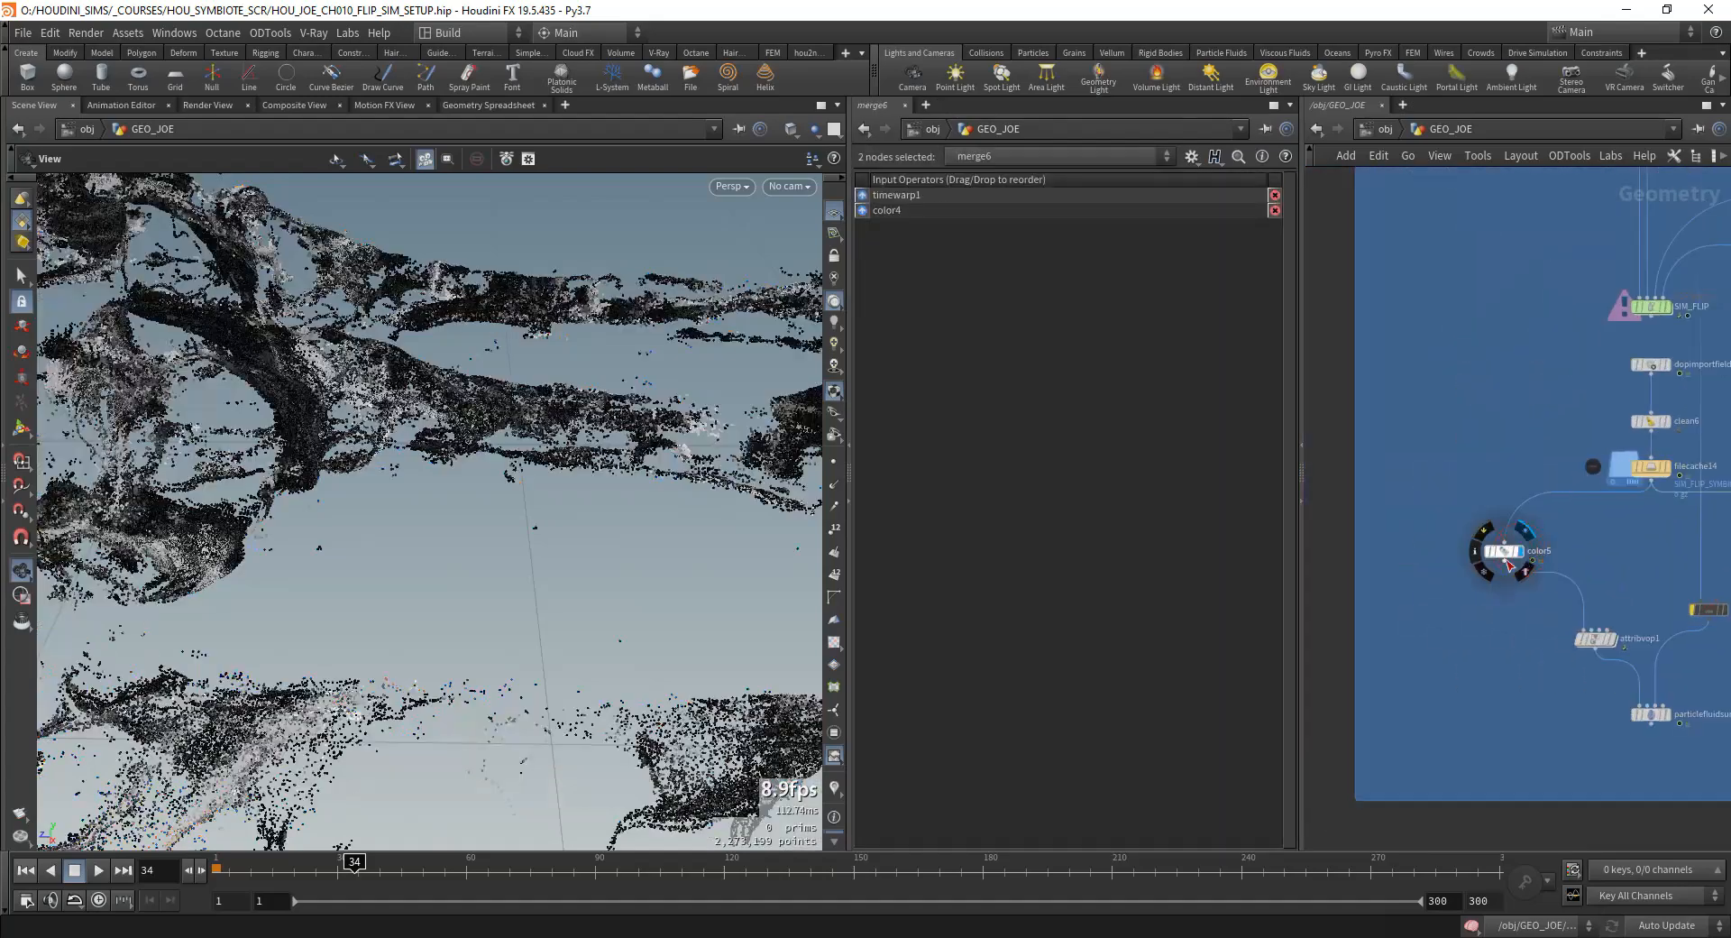
left_click_drag(327, 544, 719, 543)
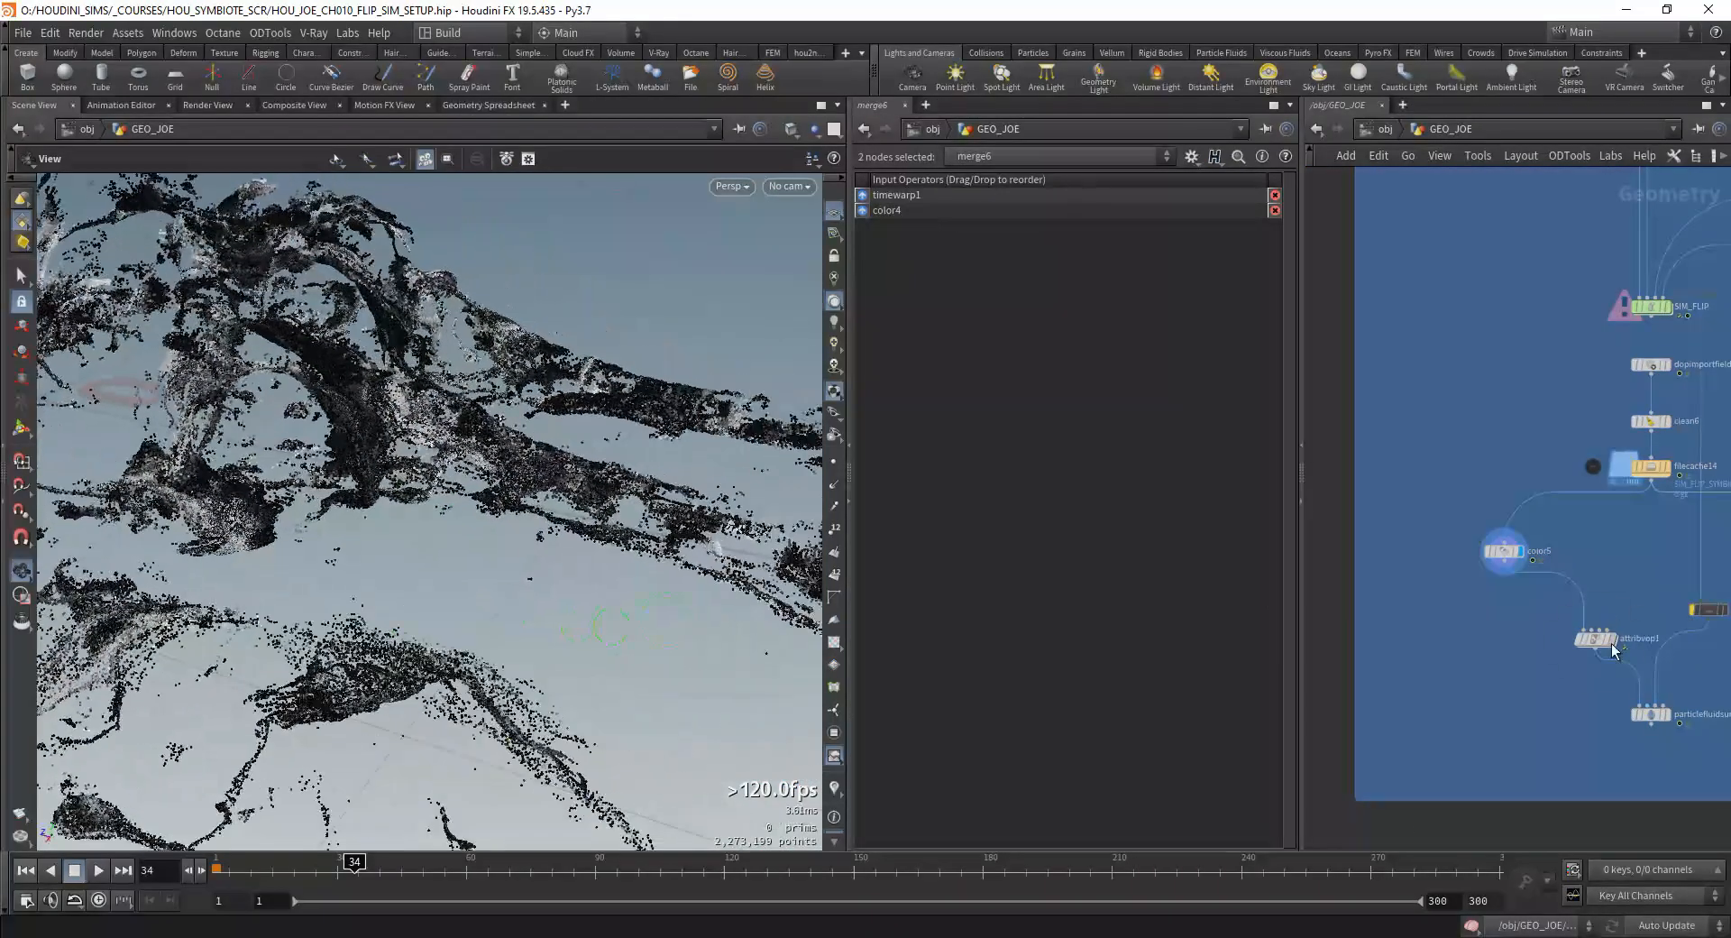
middle_click_drag(1553, 546, 1536, 550)
Step: Connect the filecache8 collision VDB to attribvop1's second input, and display that VDB for inspection
left_click(1566, 617)
middle_click_drag(1565, 617, 1512, 705)
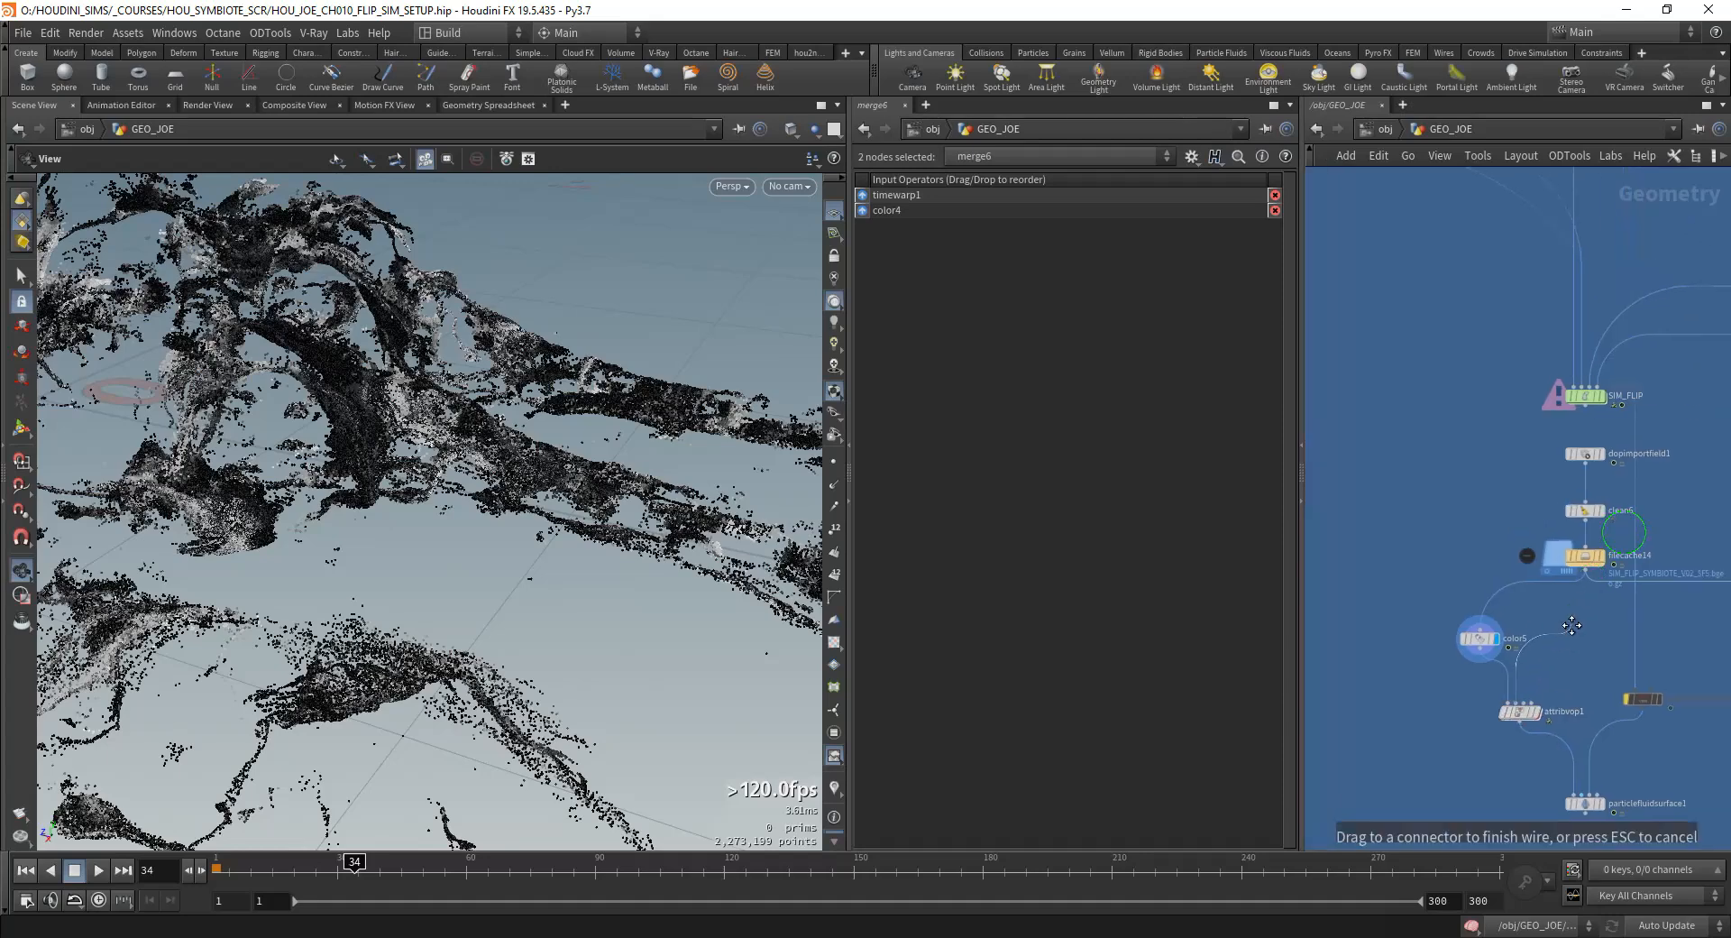
scroll(1542, 726, "down", 3)
left_click(1456, 412)
middle_click_drag(1466, 567, 1469, 319)
scroll(1451, 343, "up", 5)
left_click(1427, 321)
scroll(1469, 319, "down", 5)
right_click_drag(374, 361, 251, 387)
middle_click_drag(251, 387, 227, 442)
scroll(1510, 538, "up", 5)
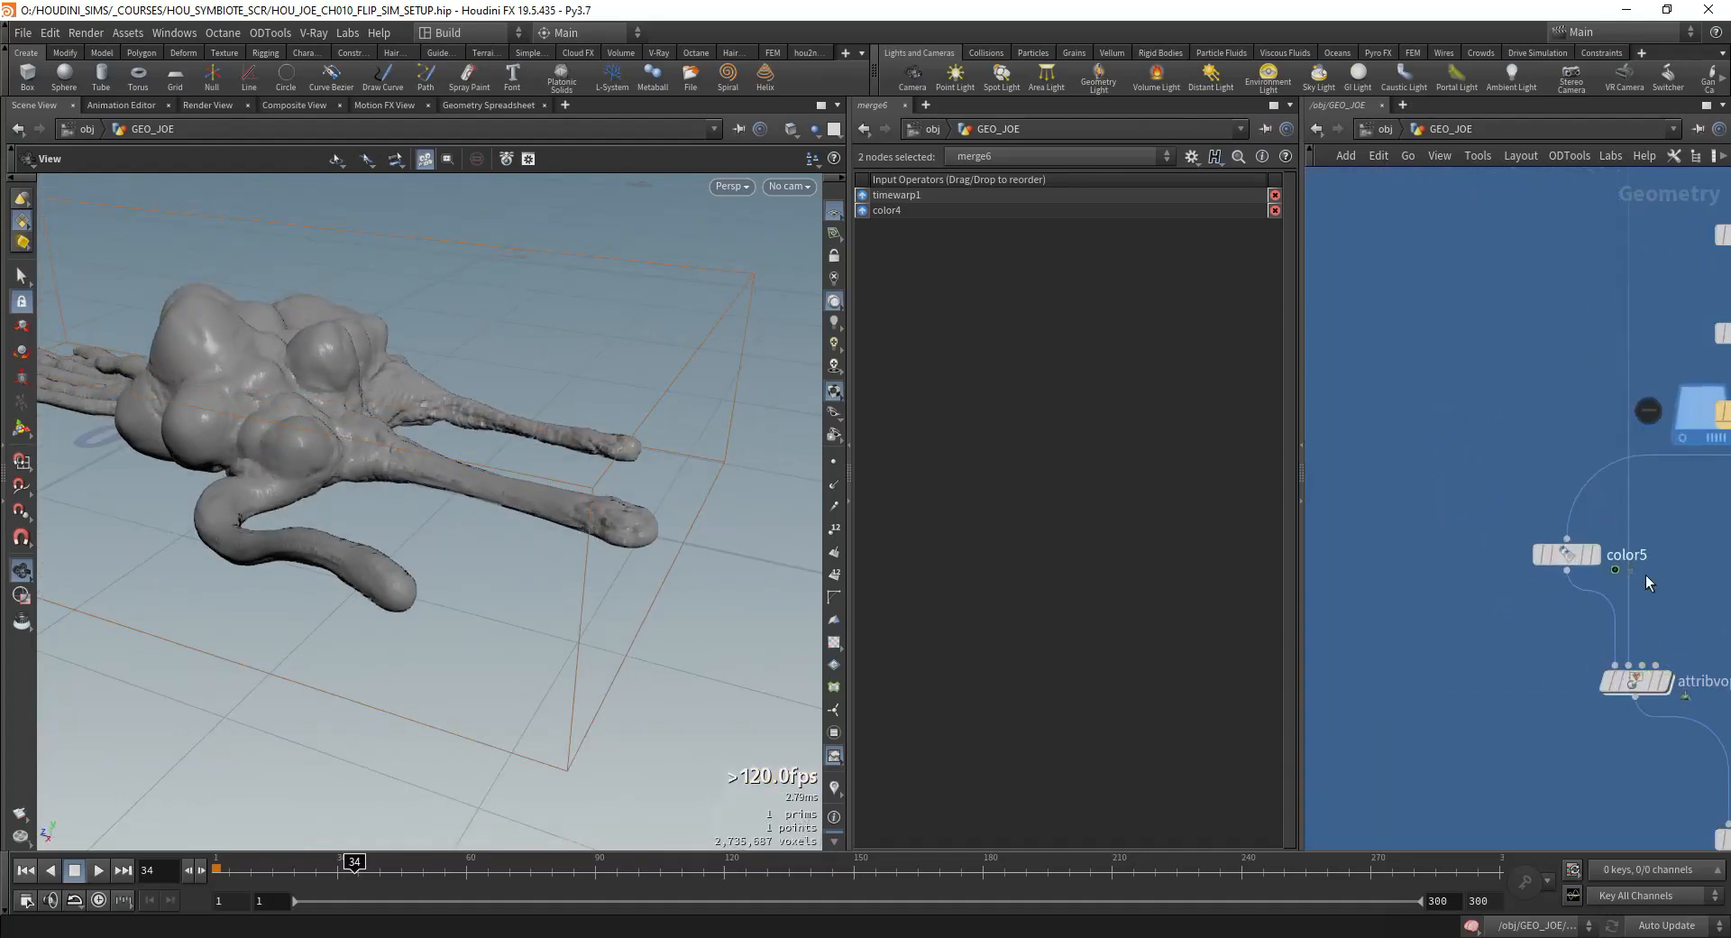
Step: Display attribvop1 and enter its VEX network
scroll(1647, 577, "up", 2)
middle_click_drag(1647, 685, 1469, 559)
left_click(1524, 594)
double_click(1489, 588)
scroll(1469, 554, "down", 2)
left_click_drag(1526, 429, 1647, 556)
scroll(1465, 573, "up", 2)
Step: Add a Volume Sample node and a Volume Gradient node beside the geometry globals
key("Tab")
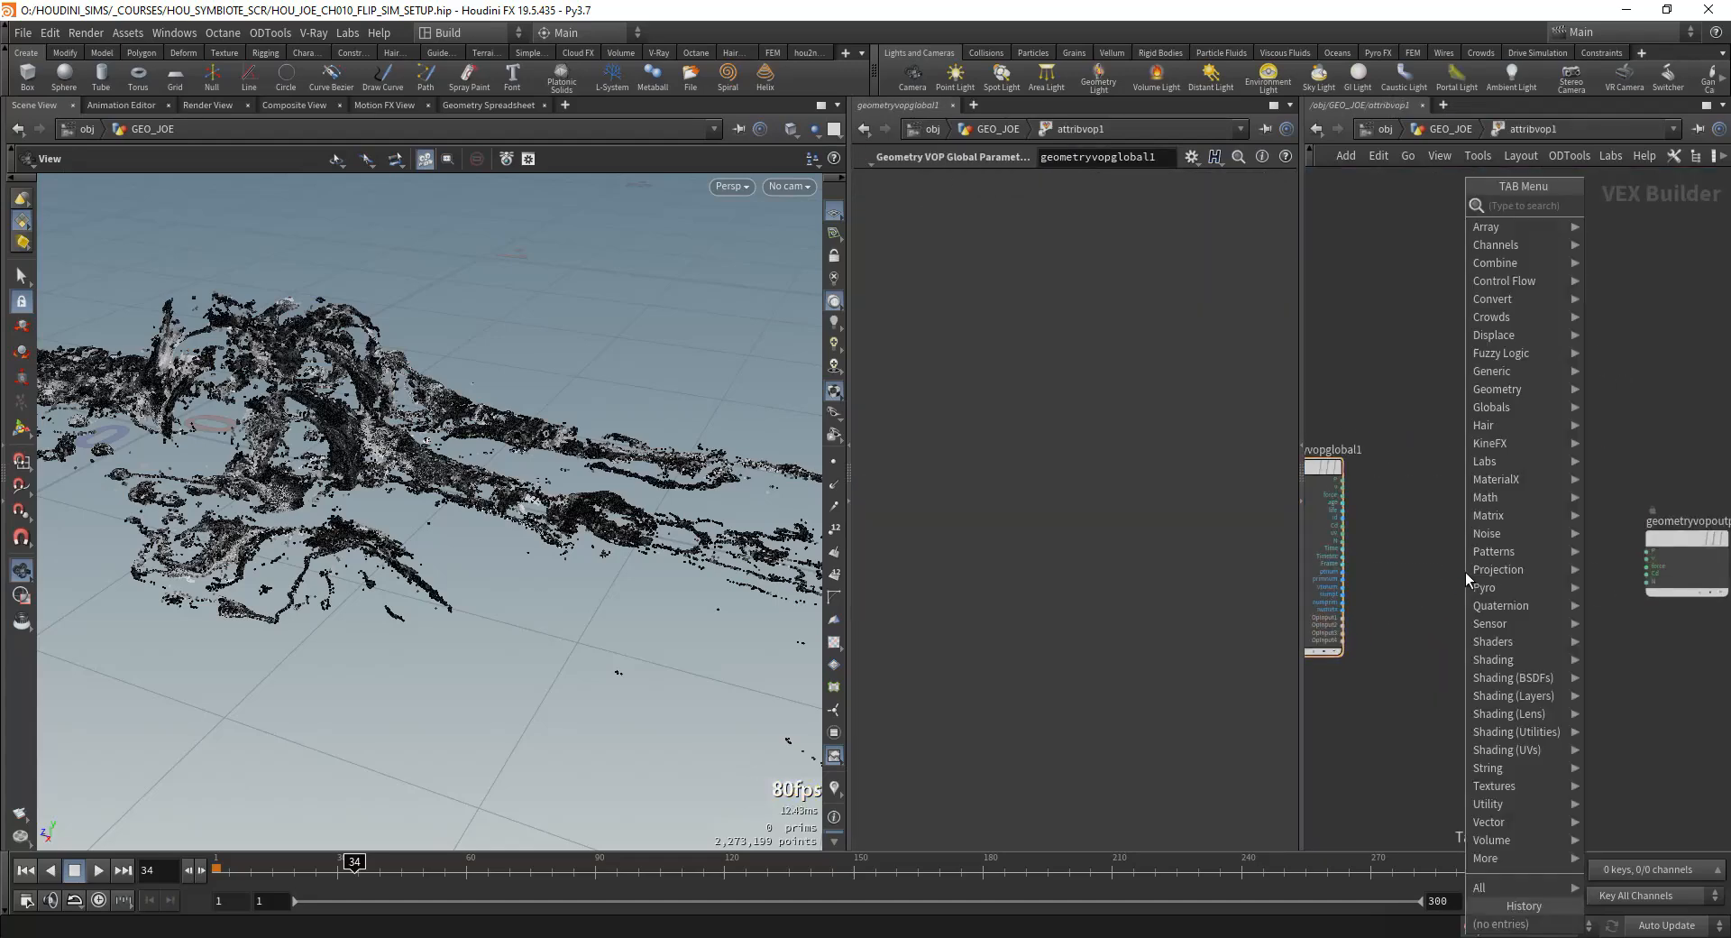
type("volumesam")
key("Return")
left_click(1465, 572)
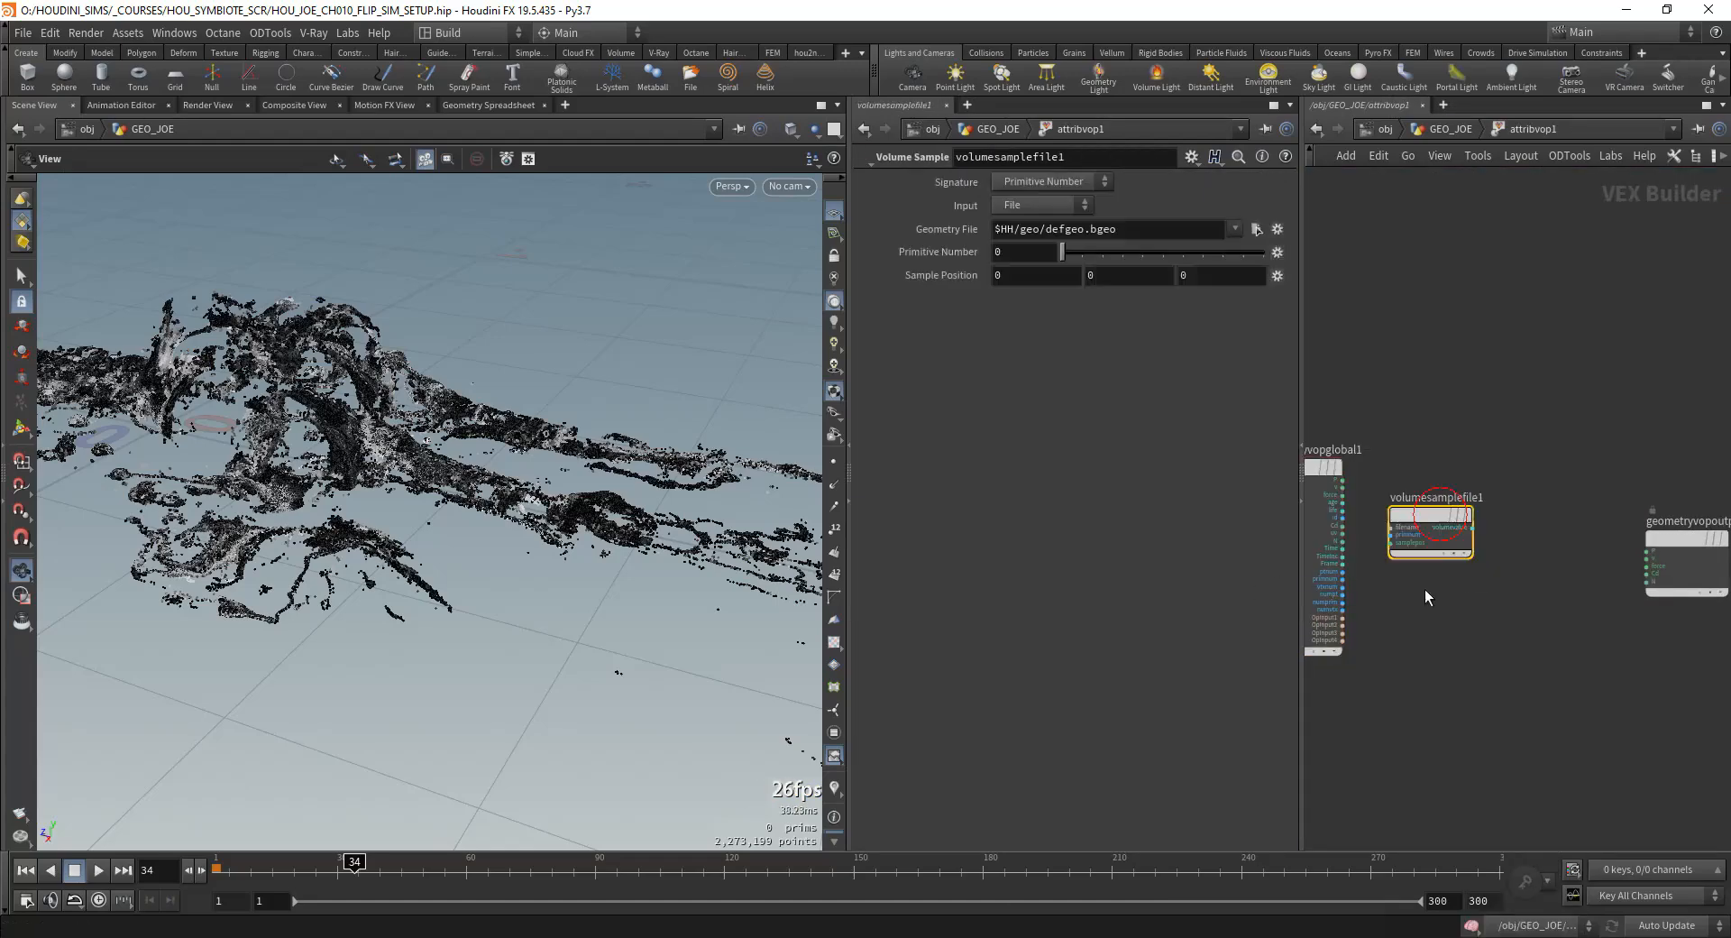
key("Tab")
type("volume")
key("Return")
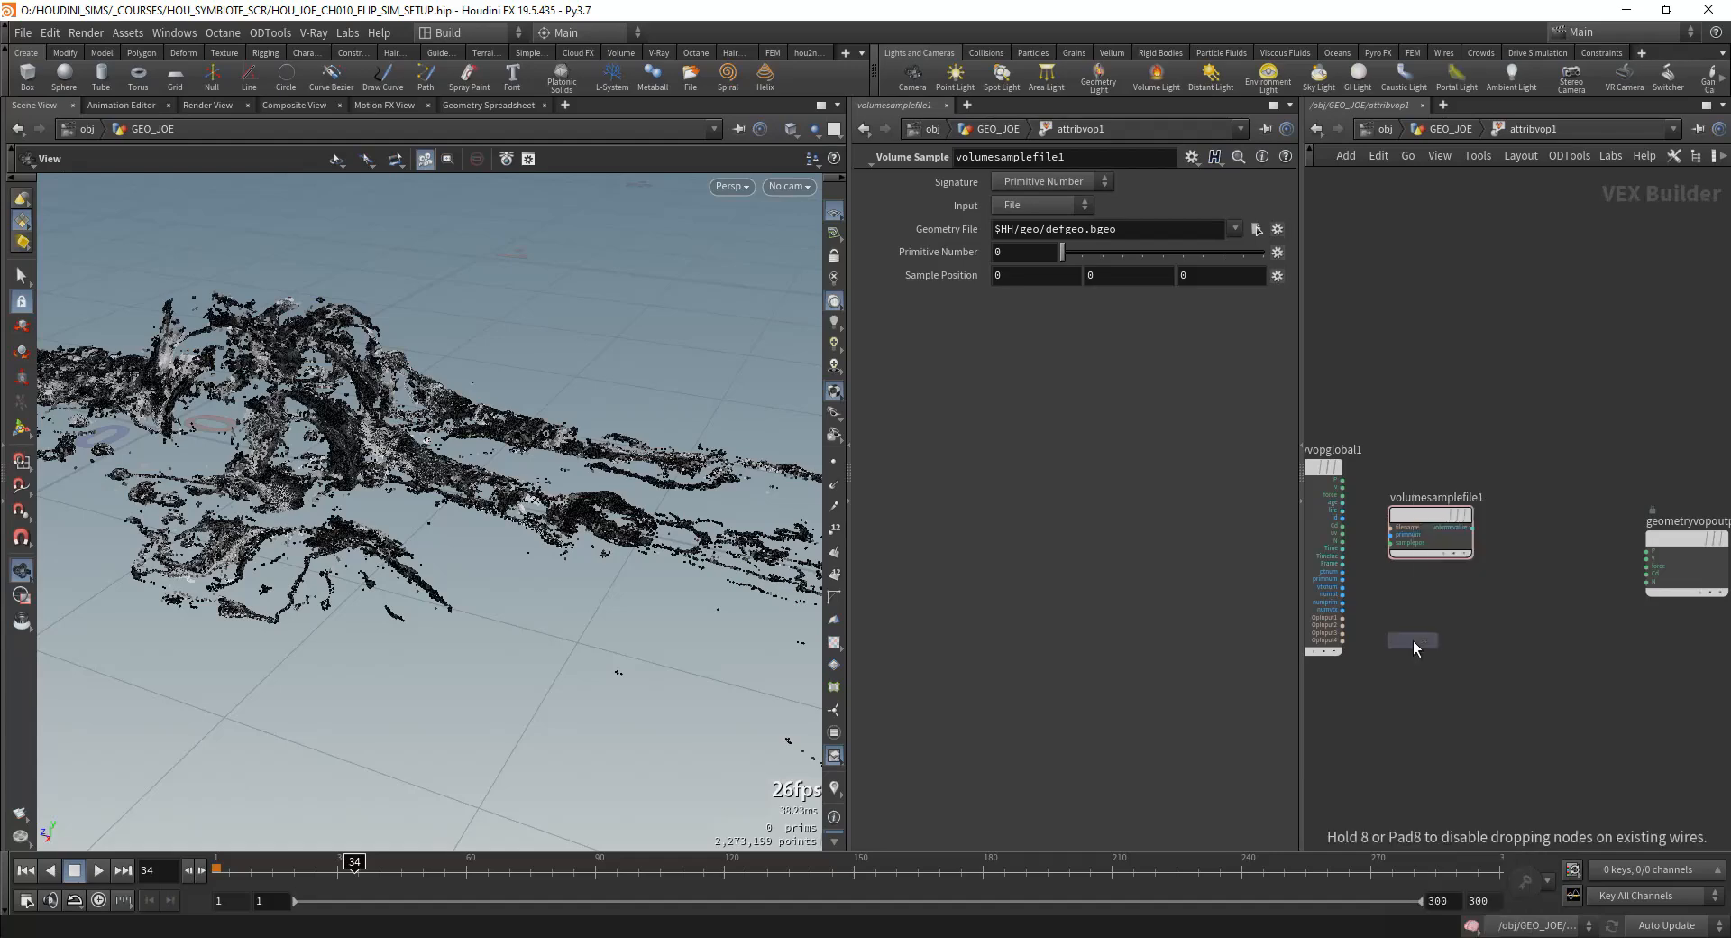
left_click(1426, 624)
Step: Set both volume nodes to read from Second Input and connect global P to their sample positions
scroll(1533, 524, "up", 3)
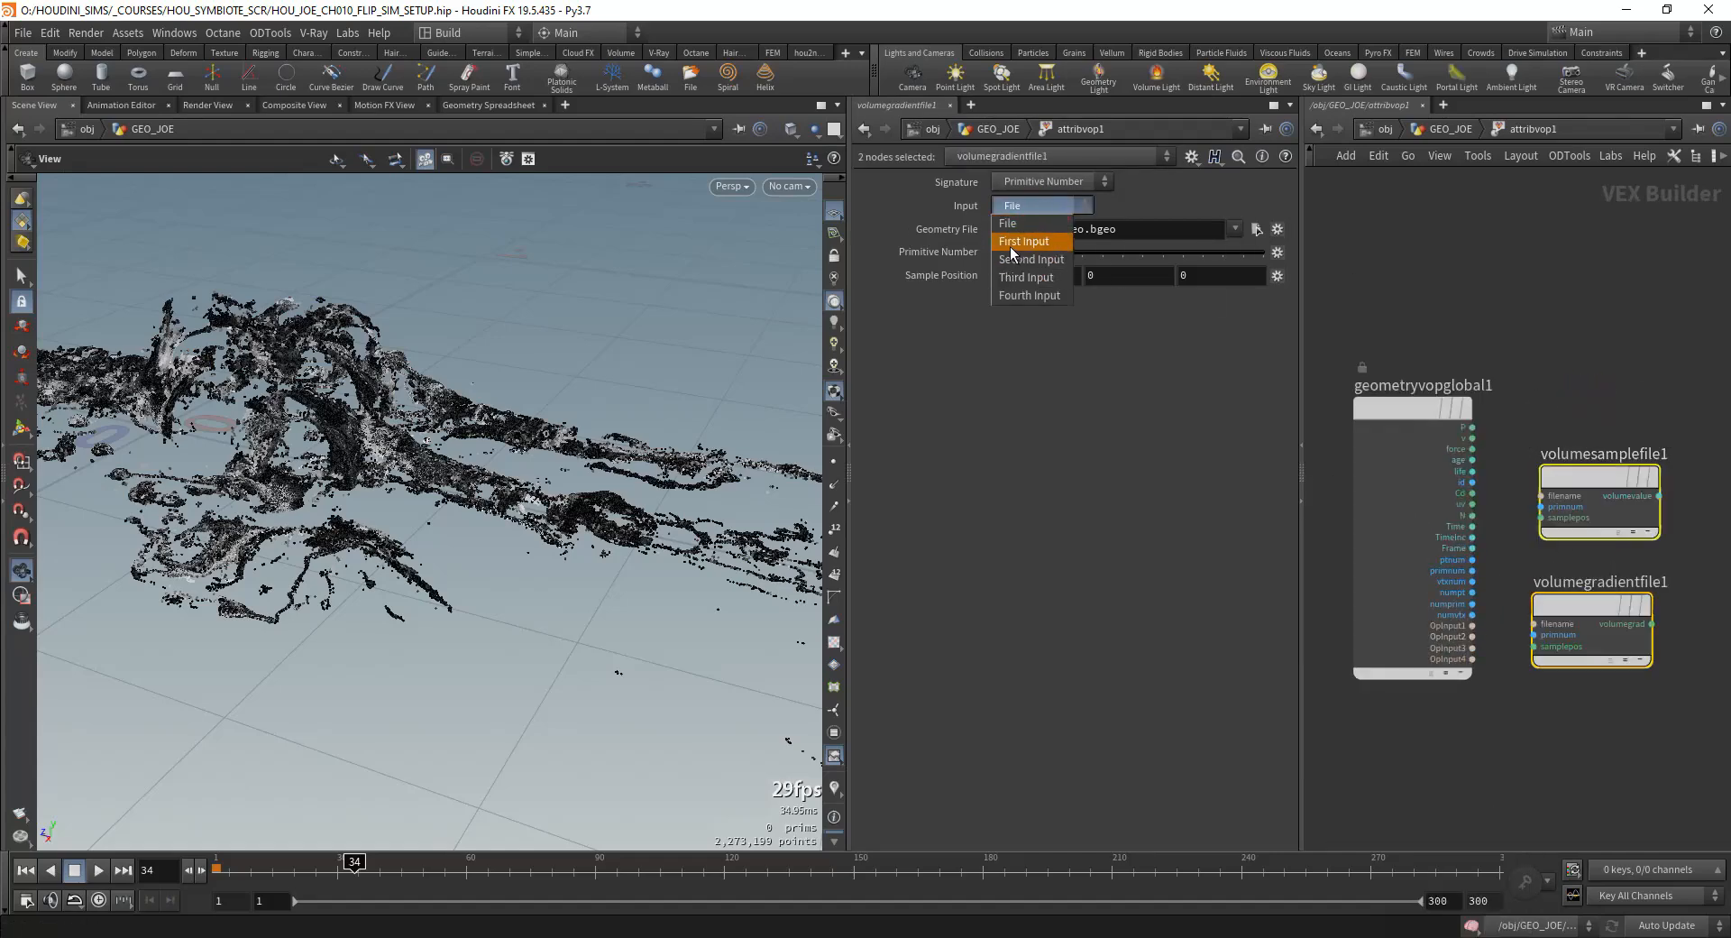
left_click(1031, 259)
left_click(1561, 529)
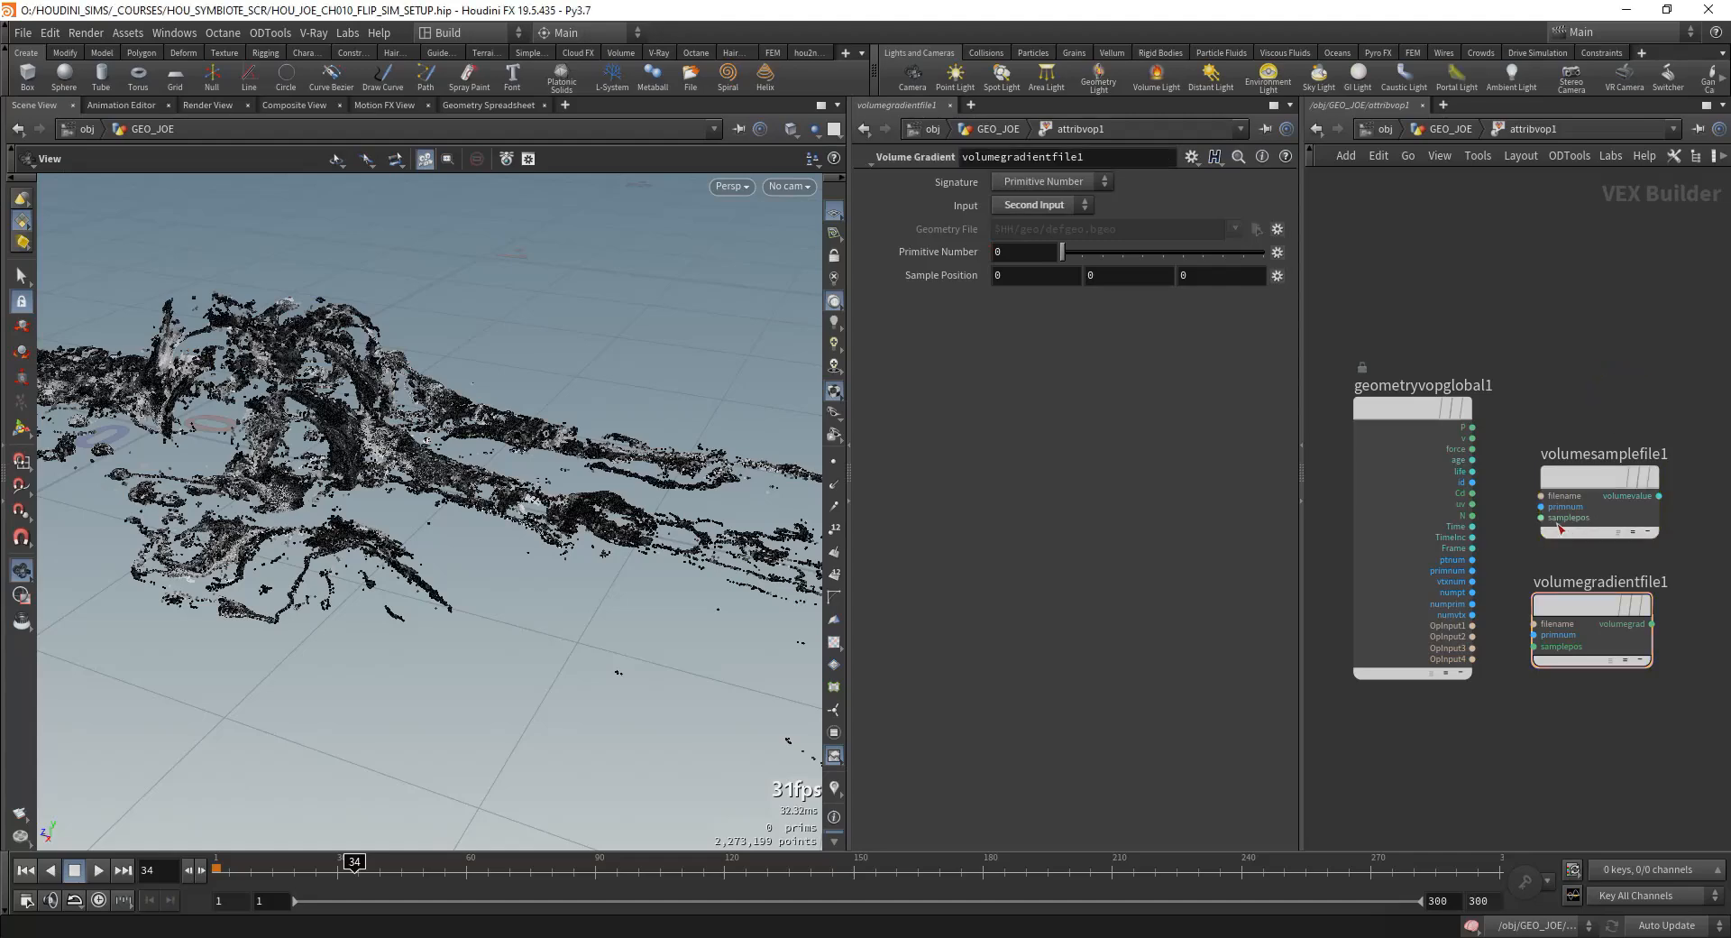
left_click(1541, 659)
middle_click_drag(1602, 358, 1453, 352)
scroll(1453, 351, "down", 1)
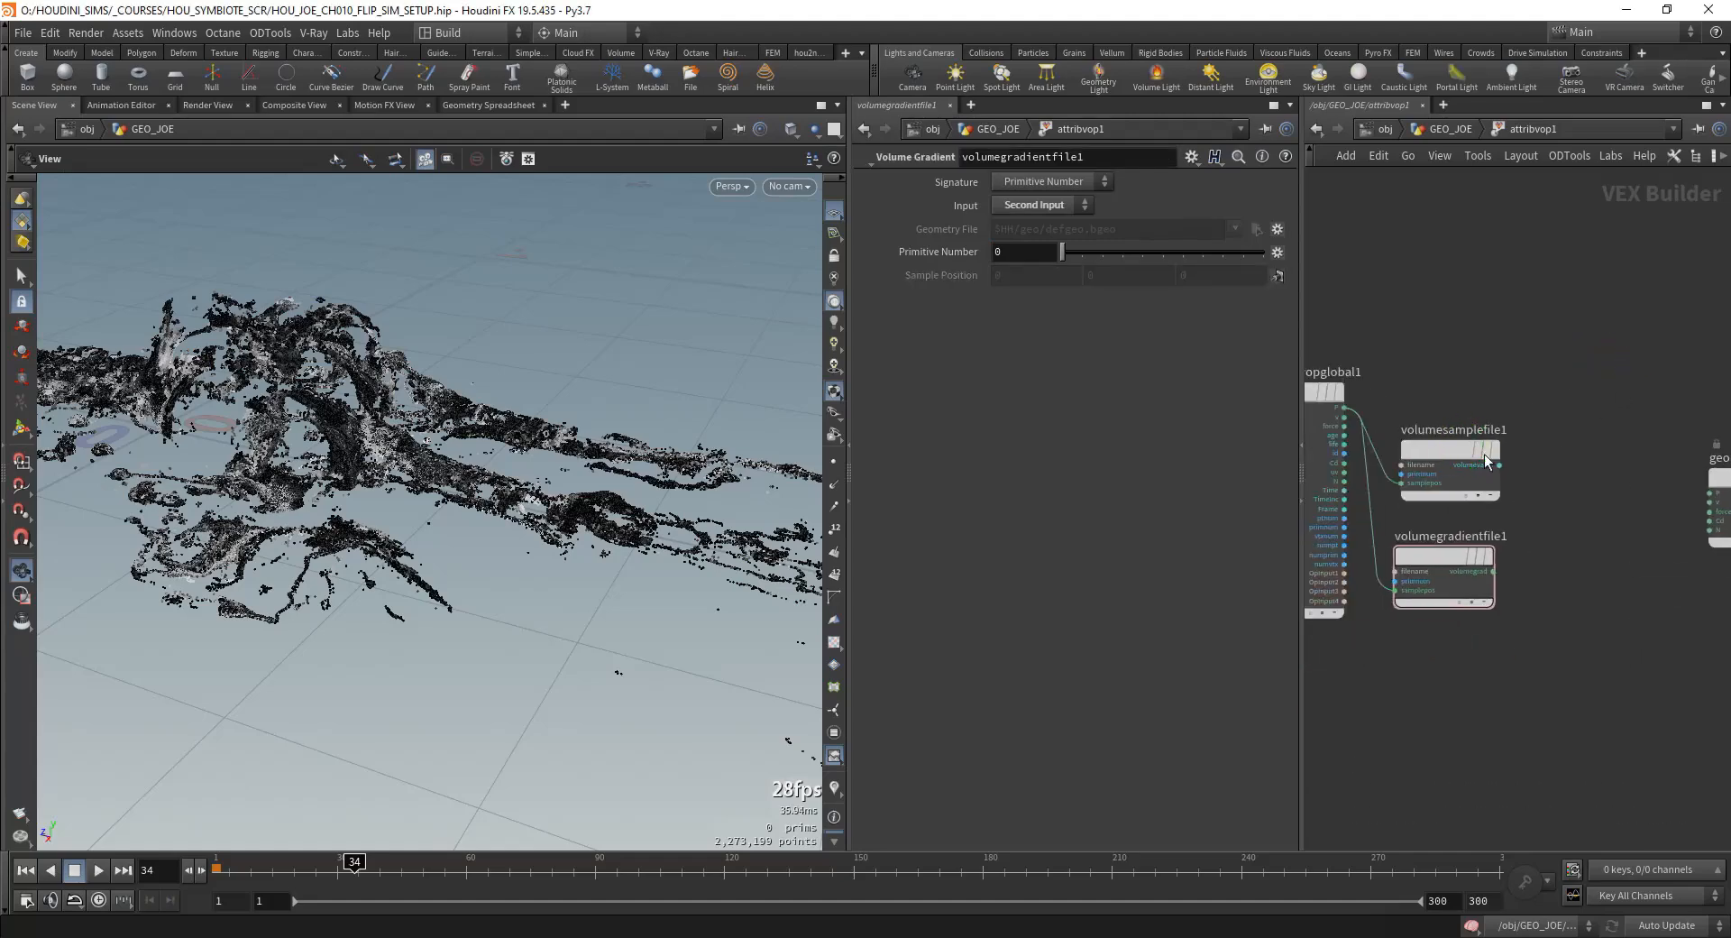
left_click(1499, 463)
middle_click_drag(1607, 422, 1540, 420)
middle_click_drag(1636, 474, 1446, 445)
scroll(1497, 447, "down", 1)
left_click_drag(1500, 447, 1599, 452)
scroll(1600, 451, "down", 1)
mouse_move(1370, 488)
middle_mouse_down()
mouse_move(1516, 492)
mouse_move(1480, 496)
mouse_move(1499, 498)
middle_mouse_up()
scroll(1481, 496, "up", 1)
left_click(1388, 512)
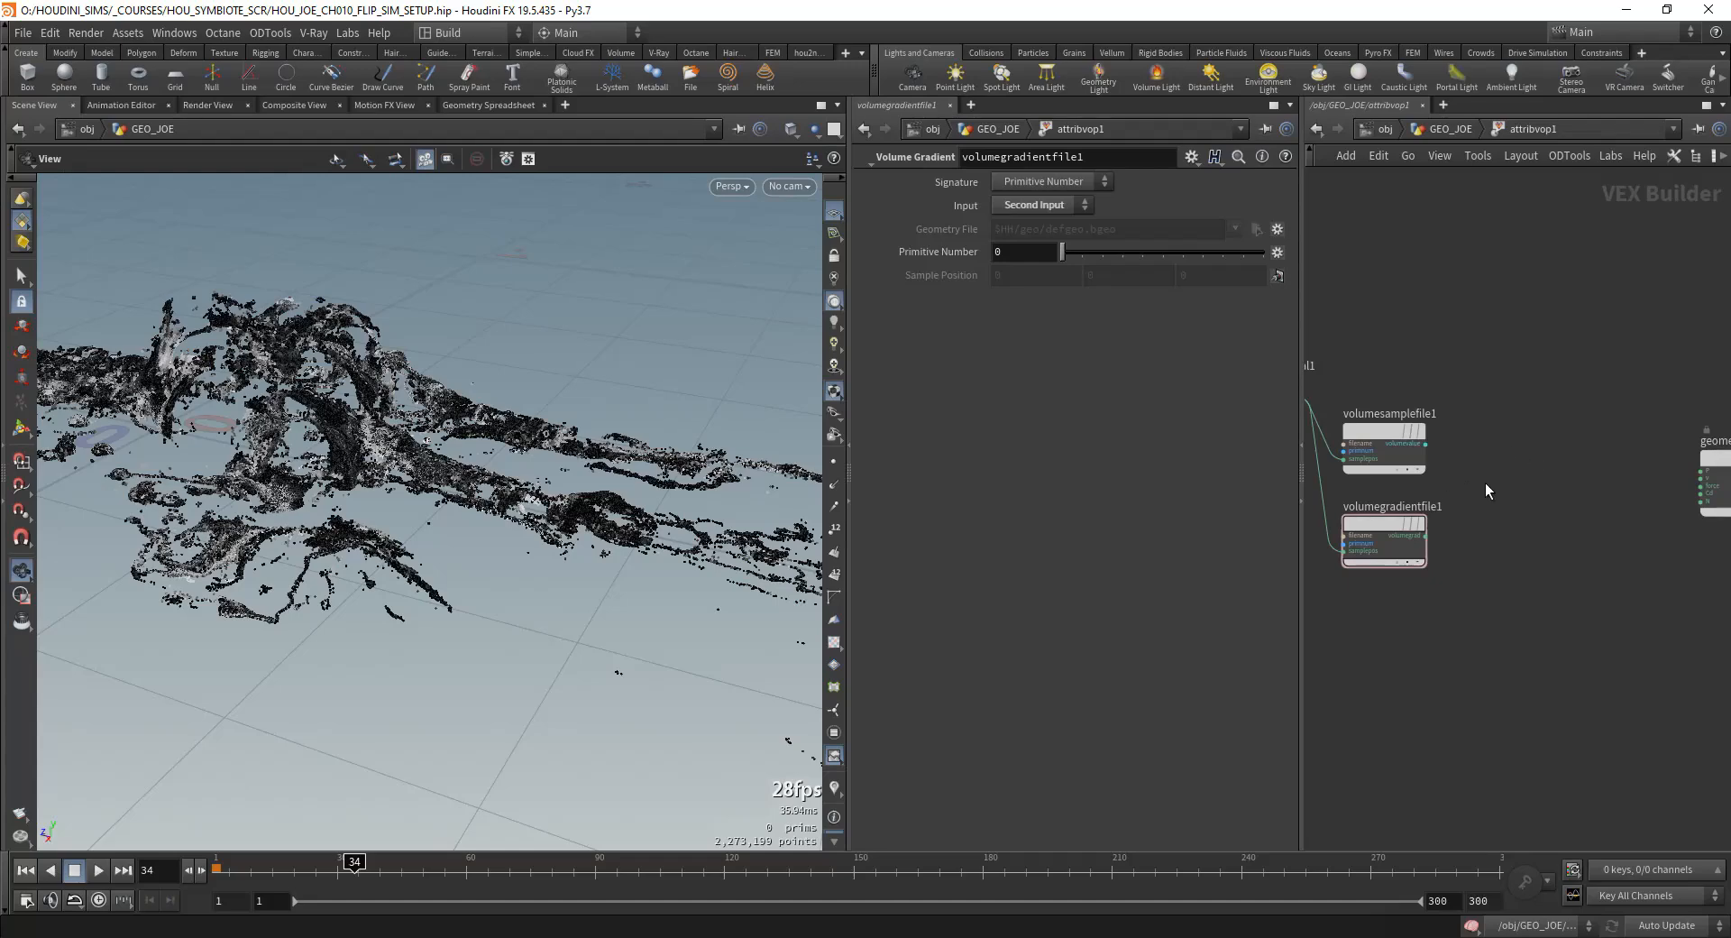
Step: Add a Compare node fed by volumesamplefile1's volume value, with its test set to Less Than
middle_click_drag(1486, 484, 1571, 479)
key("Tab")
type("compa")
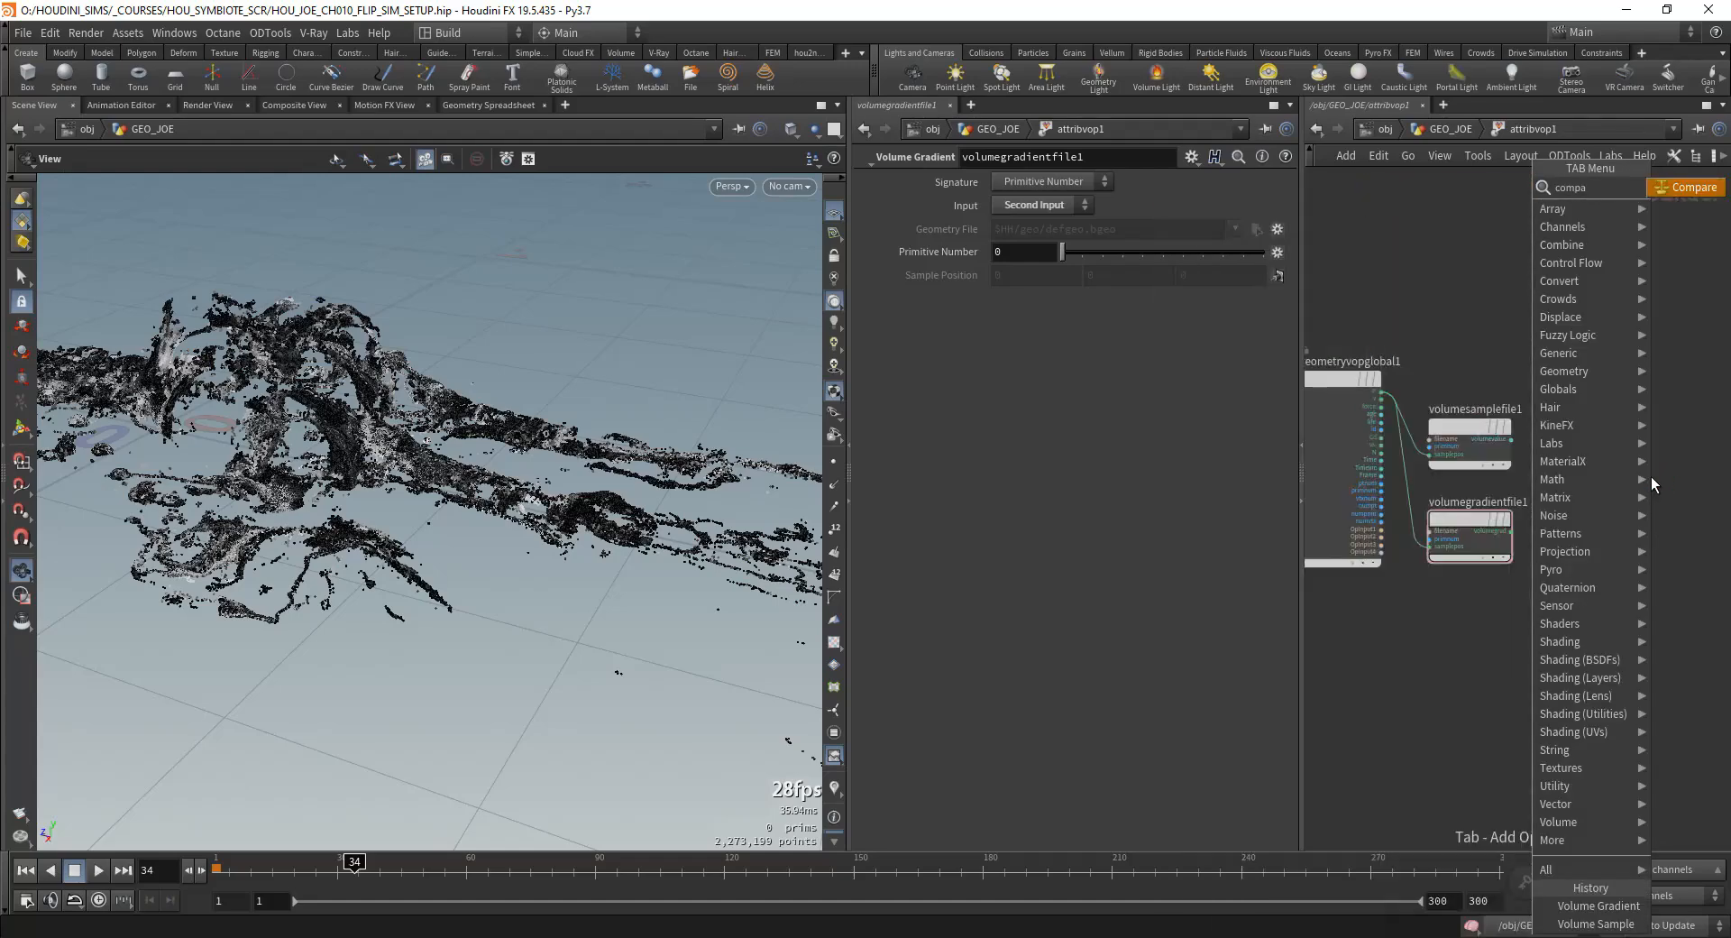
key("Return")
left_click(1626, 421)
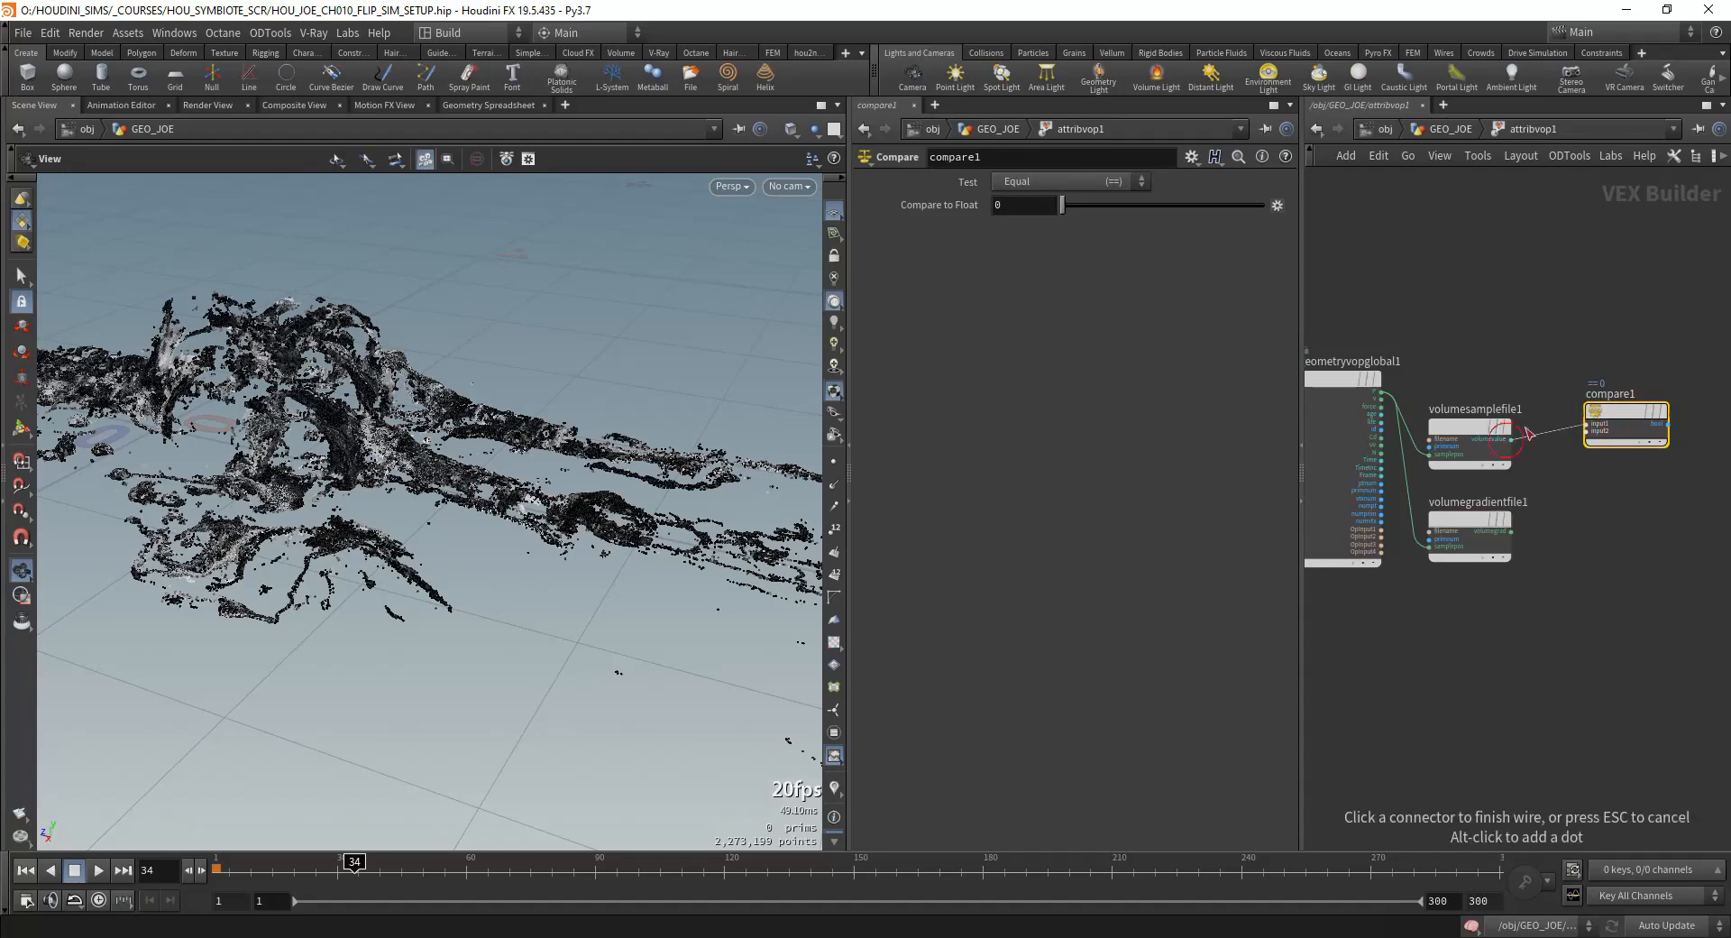
left_click(1023, 181)
left_click(1024, 218)
Step: Add a Two Way Switch node near the geometry output
middle_click_drag(1658, 523, 1519, 498)
left_click_drag(1458, 390, 1453, 410)
middle_click_drag(1453, 415, 1299, 435)
key("Tab")
type("two way")
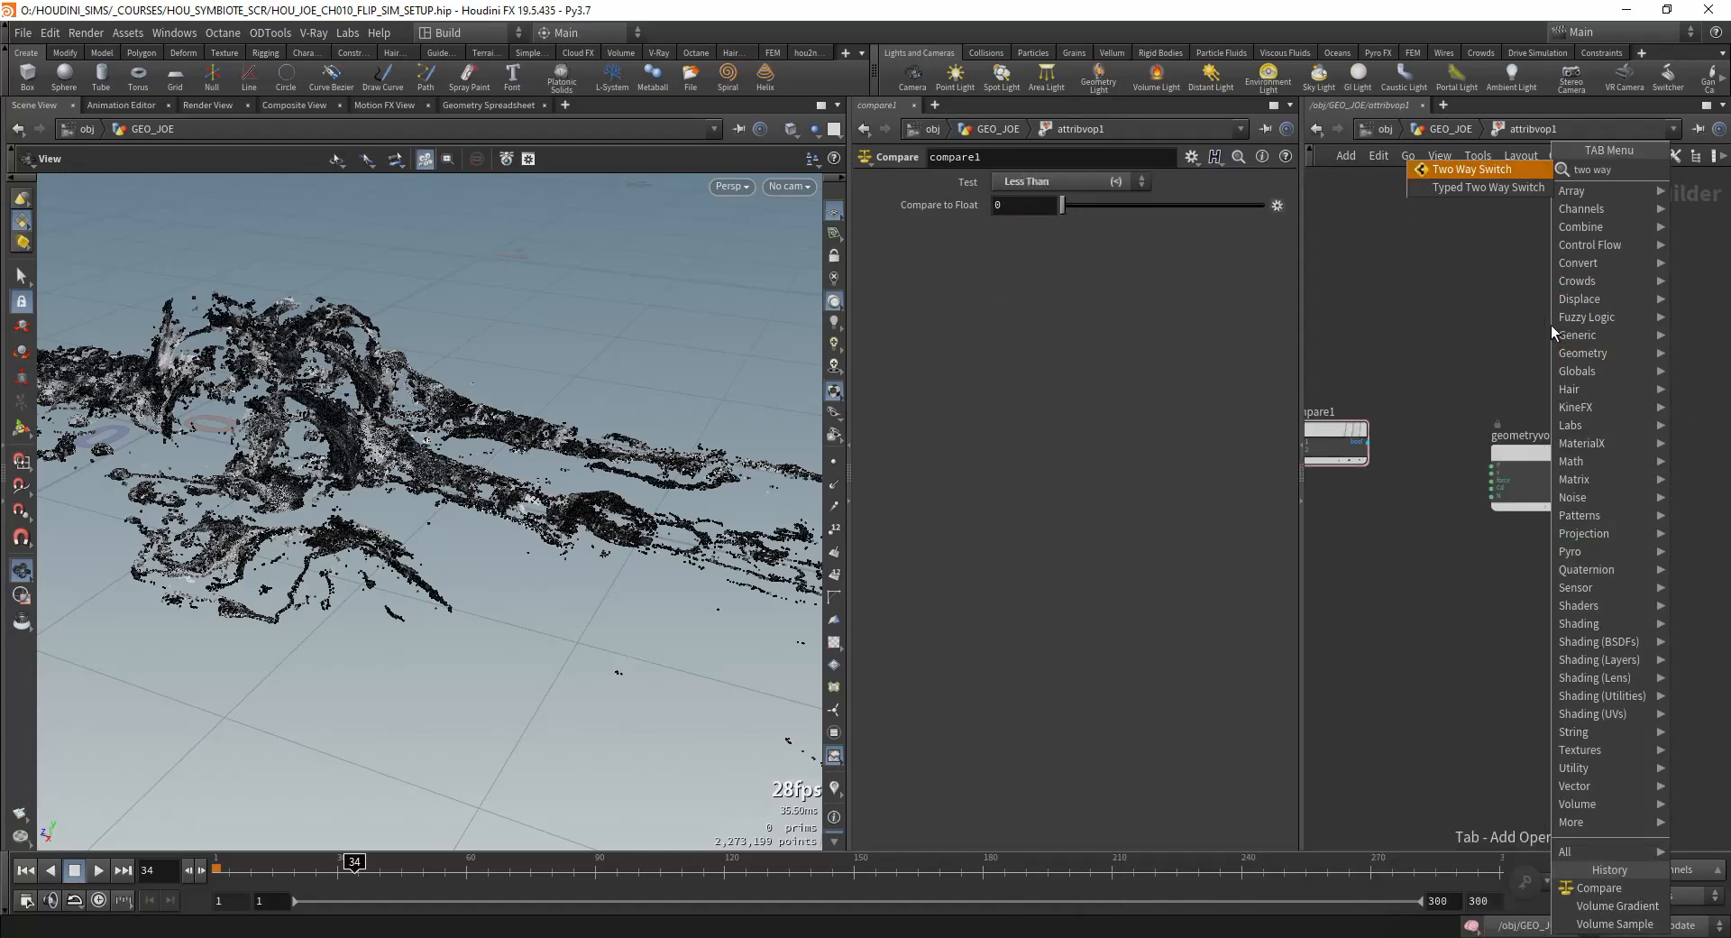
key("Return")
left_click(1470, 379)
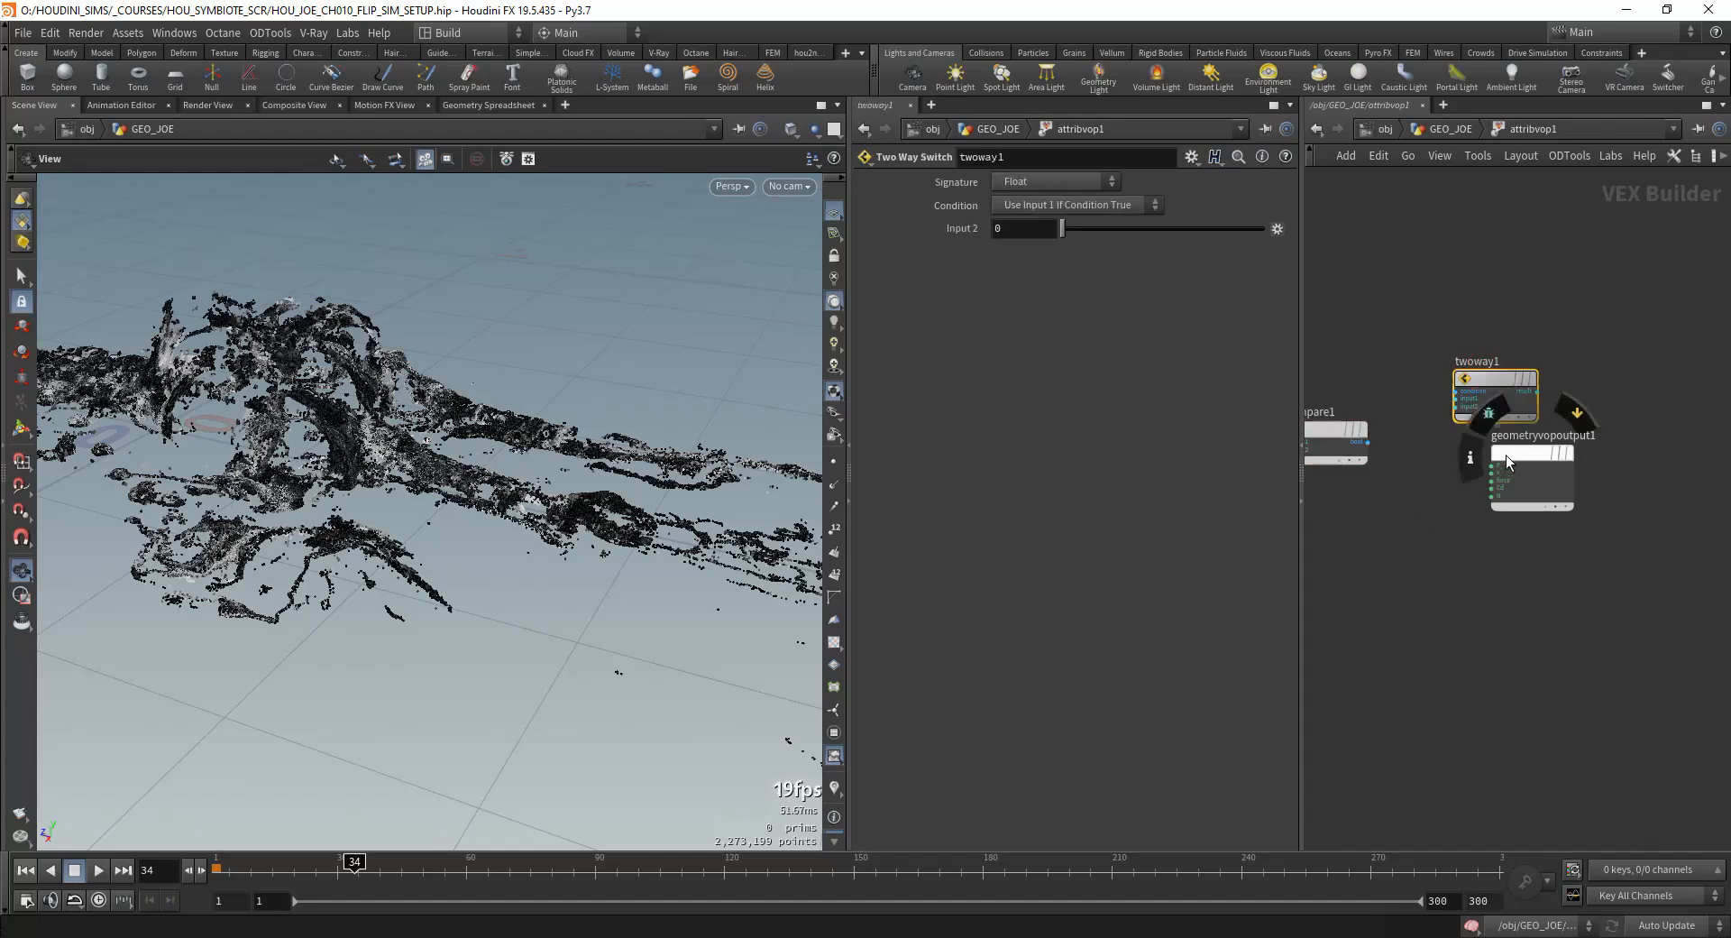
Step: Connect compare1's boolean output to the Two Way Switch's condition and arrange the two nodes side by side
left_click_drag(1469, 374, 1477, 474)
middle_click_drag(1340, 577, 1437, 563)
scroll(1437, 563, "up", 1)
middle_click_drag(1542, 506, 1567, 508)
left_click_drag(1617, 473, 1500, 414)
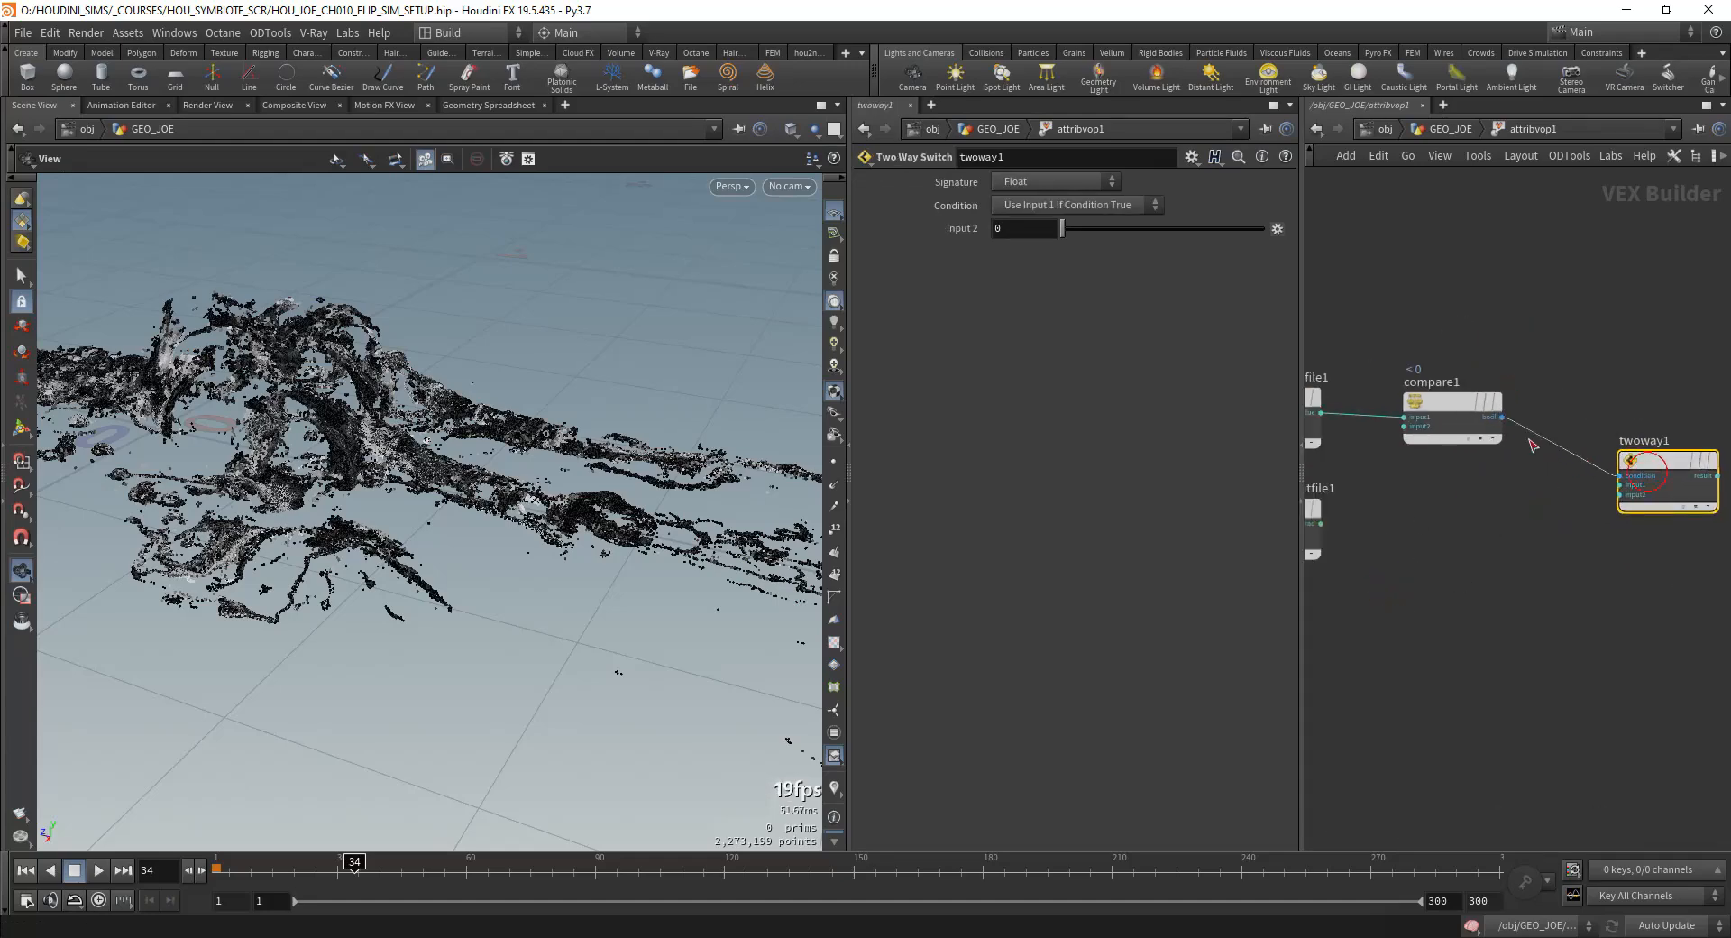
middle_click_drag(1526, 487, 1507, 453)
left_click_drag(1653, 450, 1634, 376)
left_click(1436, 393)
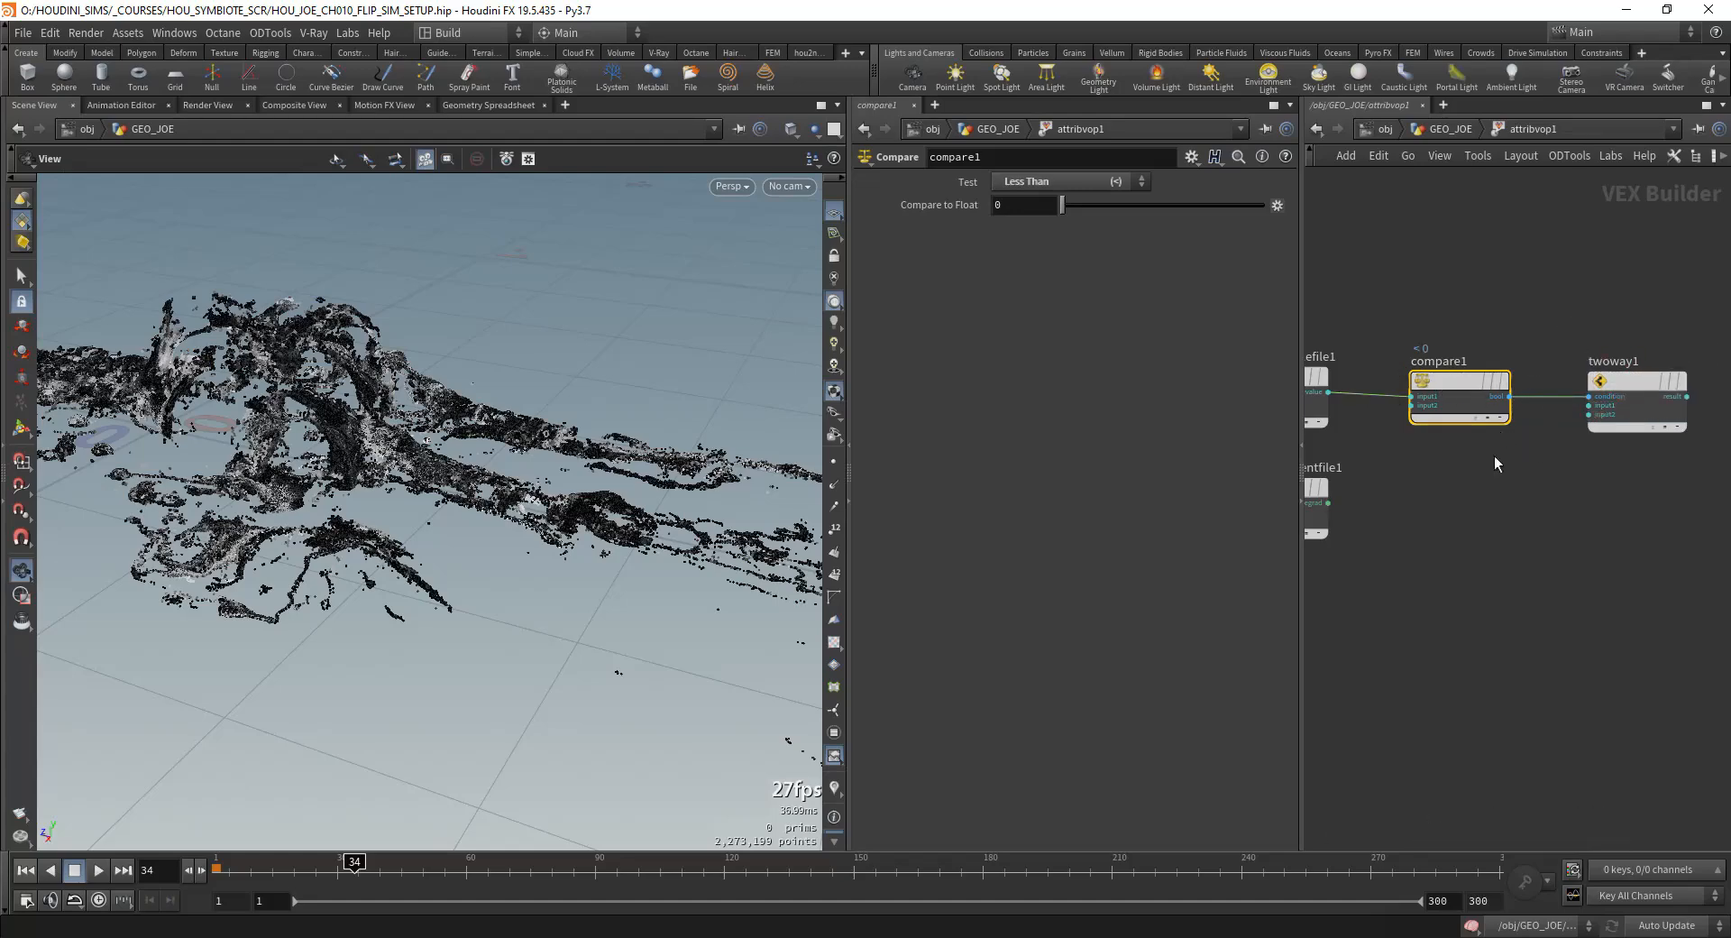
Step: Add a Multiply node fed by volumegradientfile1's gradient output
middle_click_drag(1496, 464, 1553, 483)
scroll(1553, 483, "down", 1)
key("Tab")
type("multip")
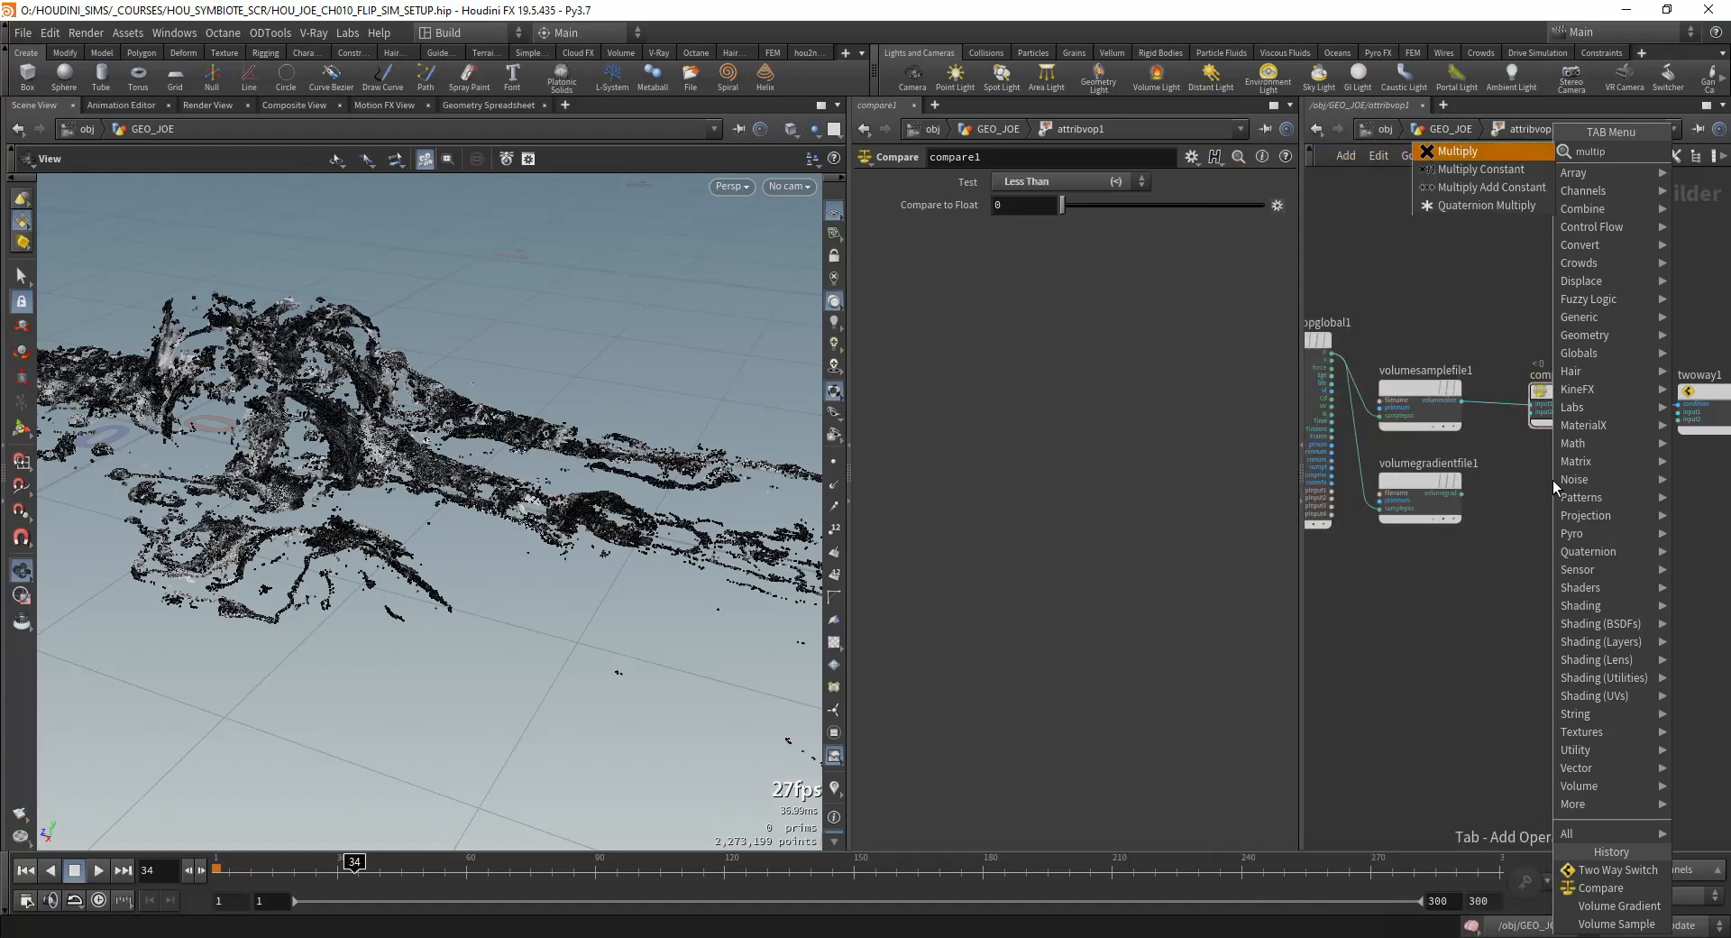
key("Return")
left_click(1553, 480)
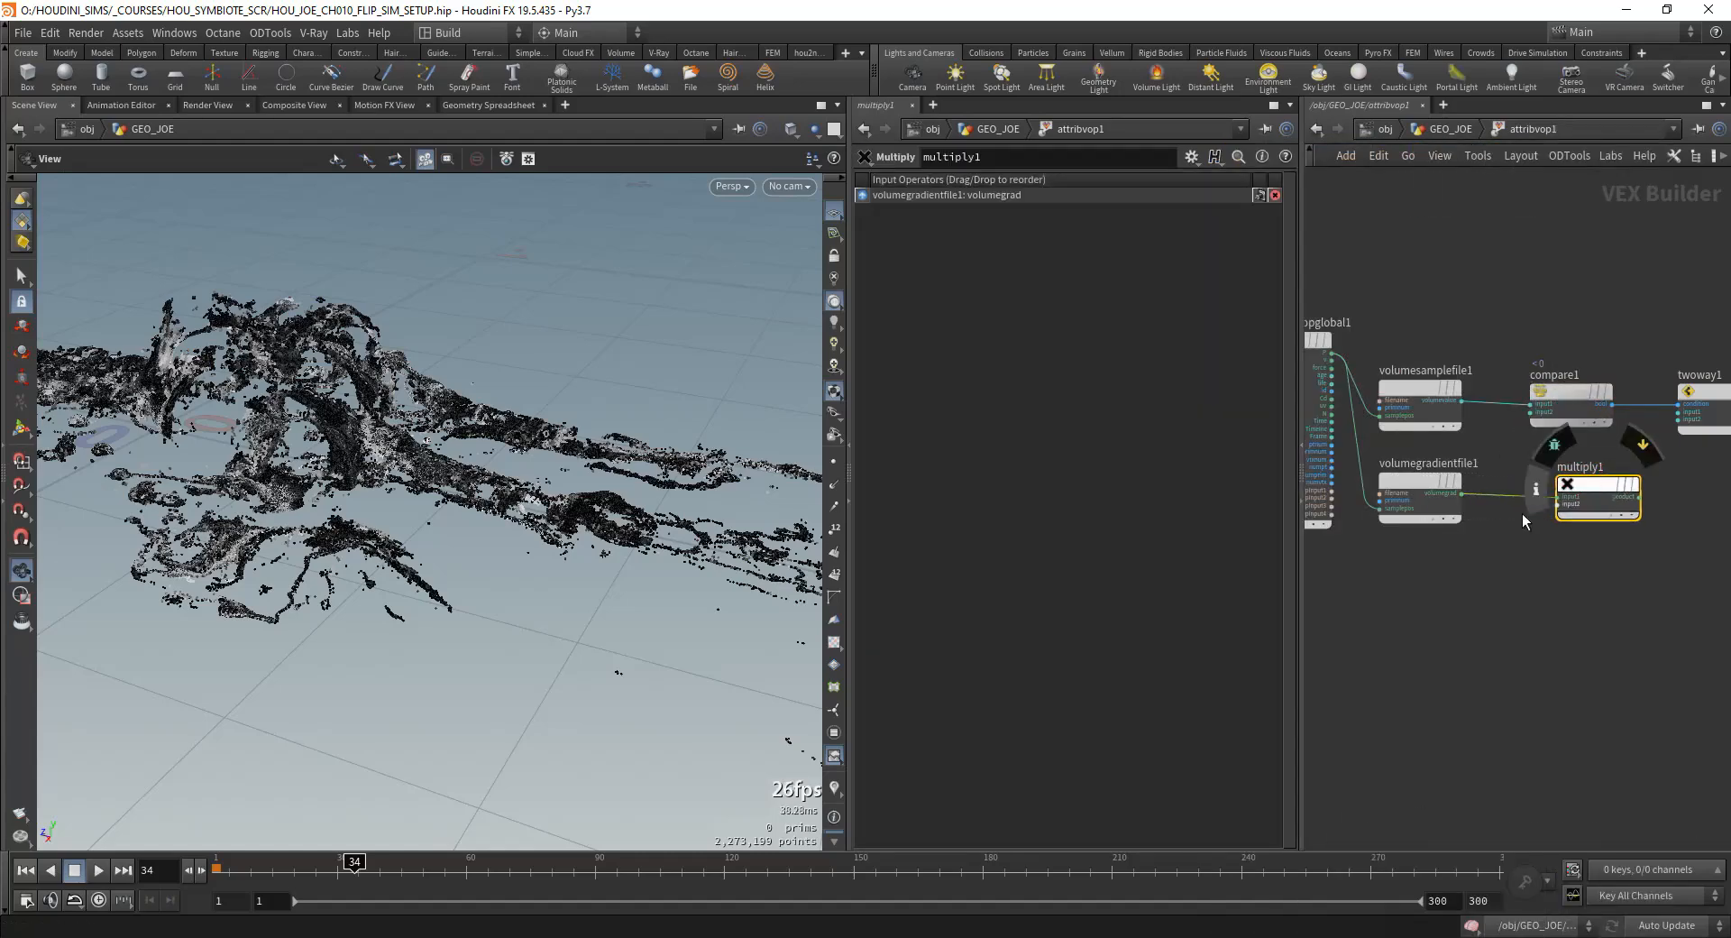
Step: Insert an Invert node between volumegradientfile1 and multiply1
key("Tab")
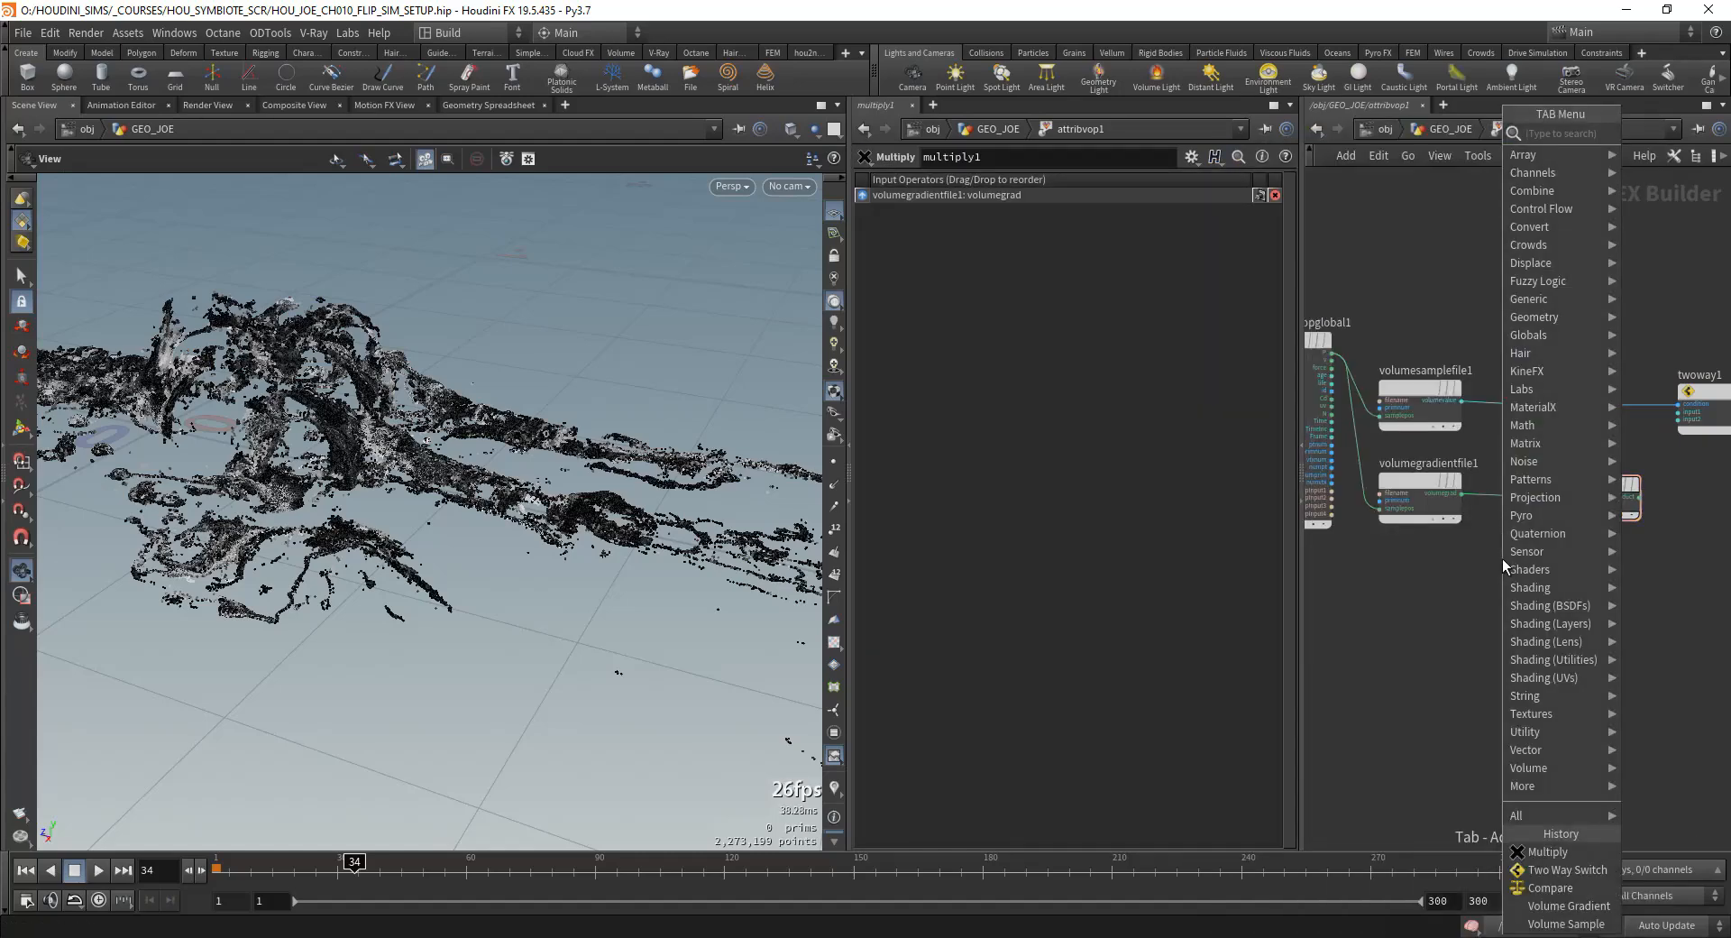
type("multip")
key("Return")
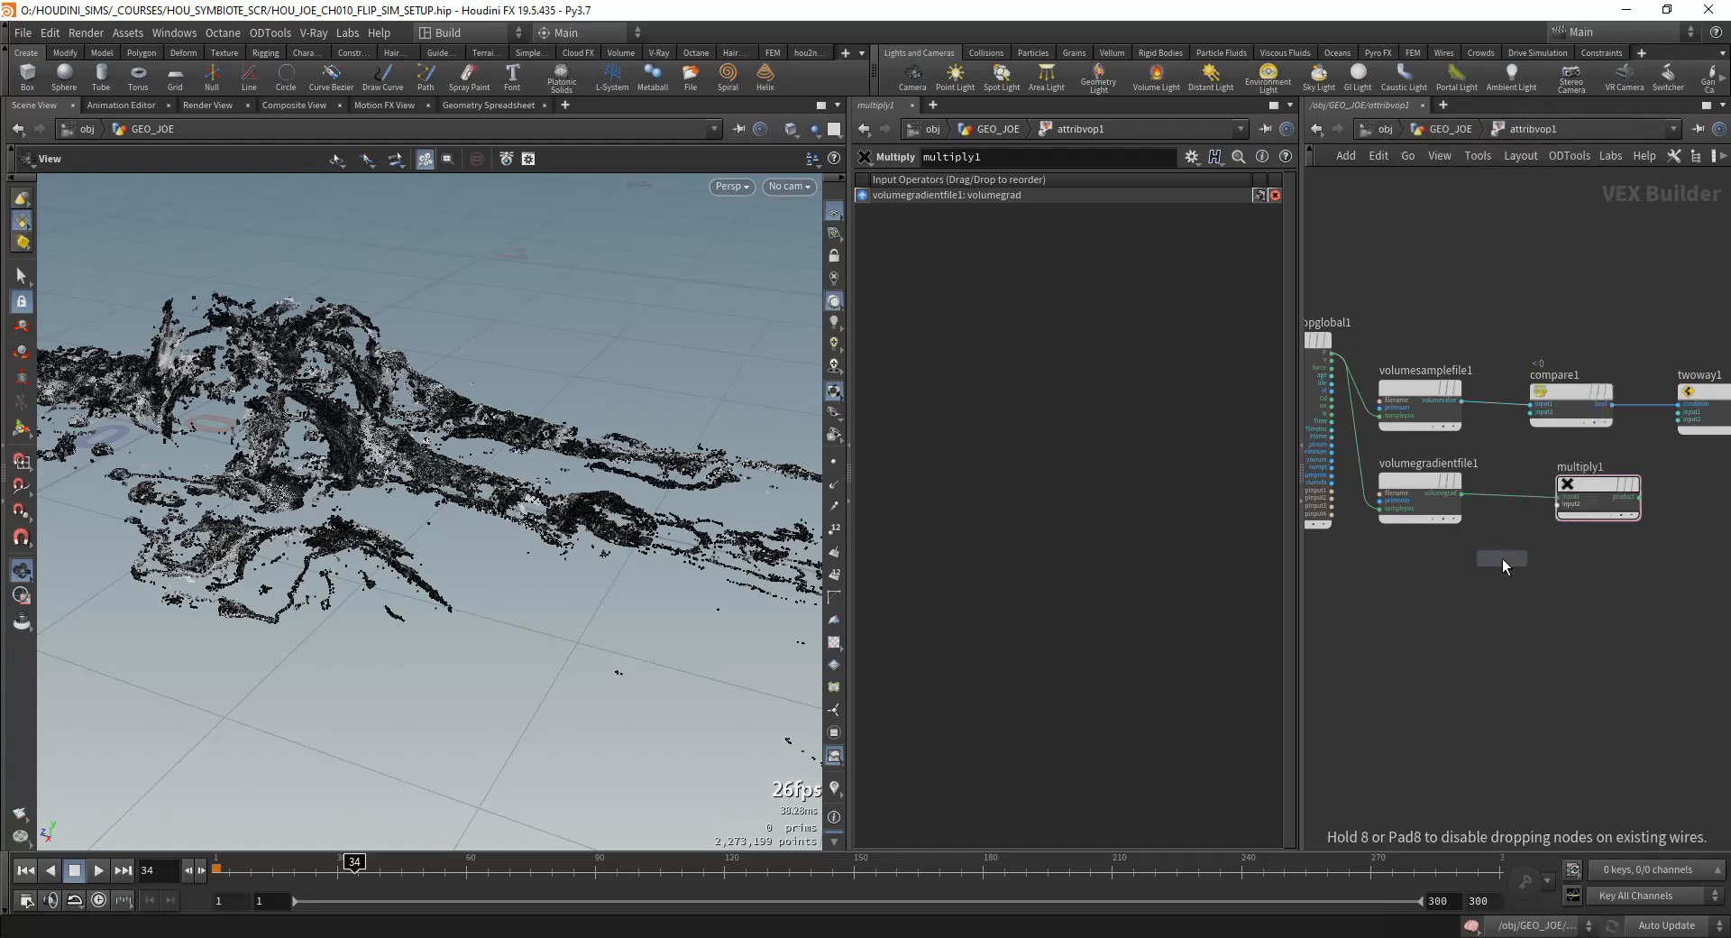
key("Tab")
type("norm")
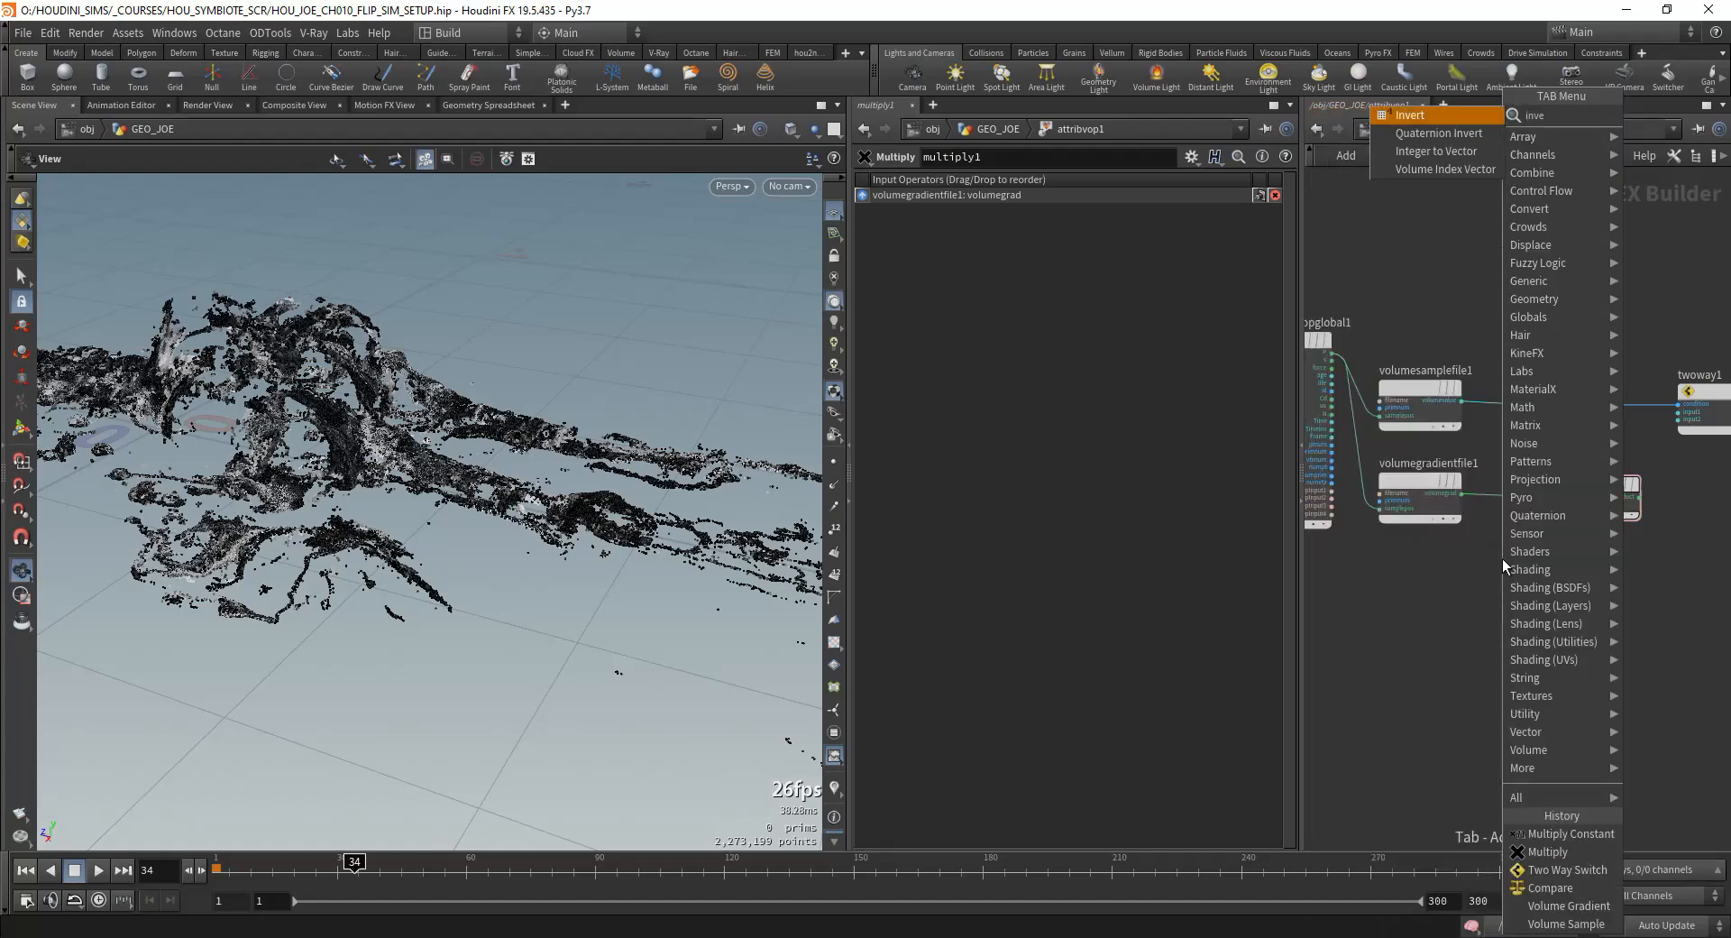
key("Return")
left_click(1520, 494)
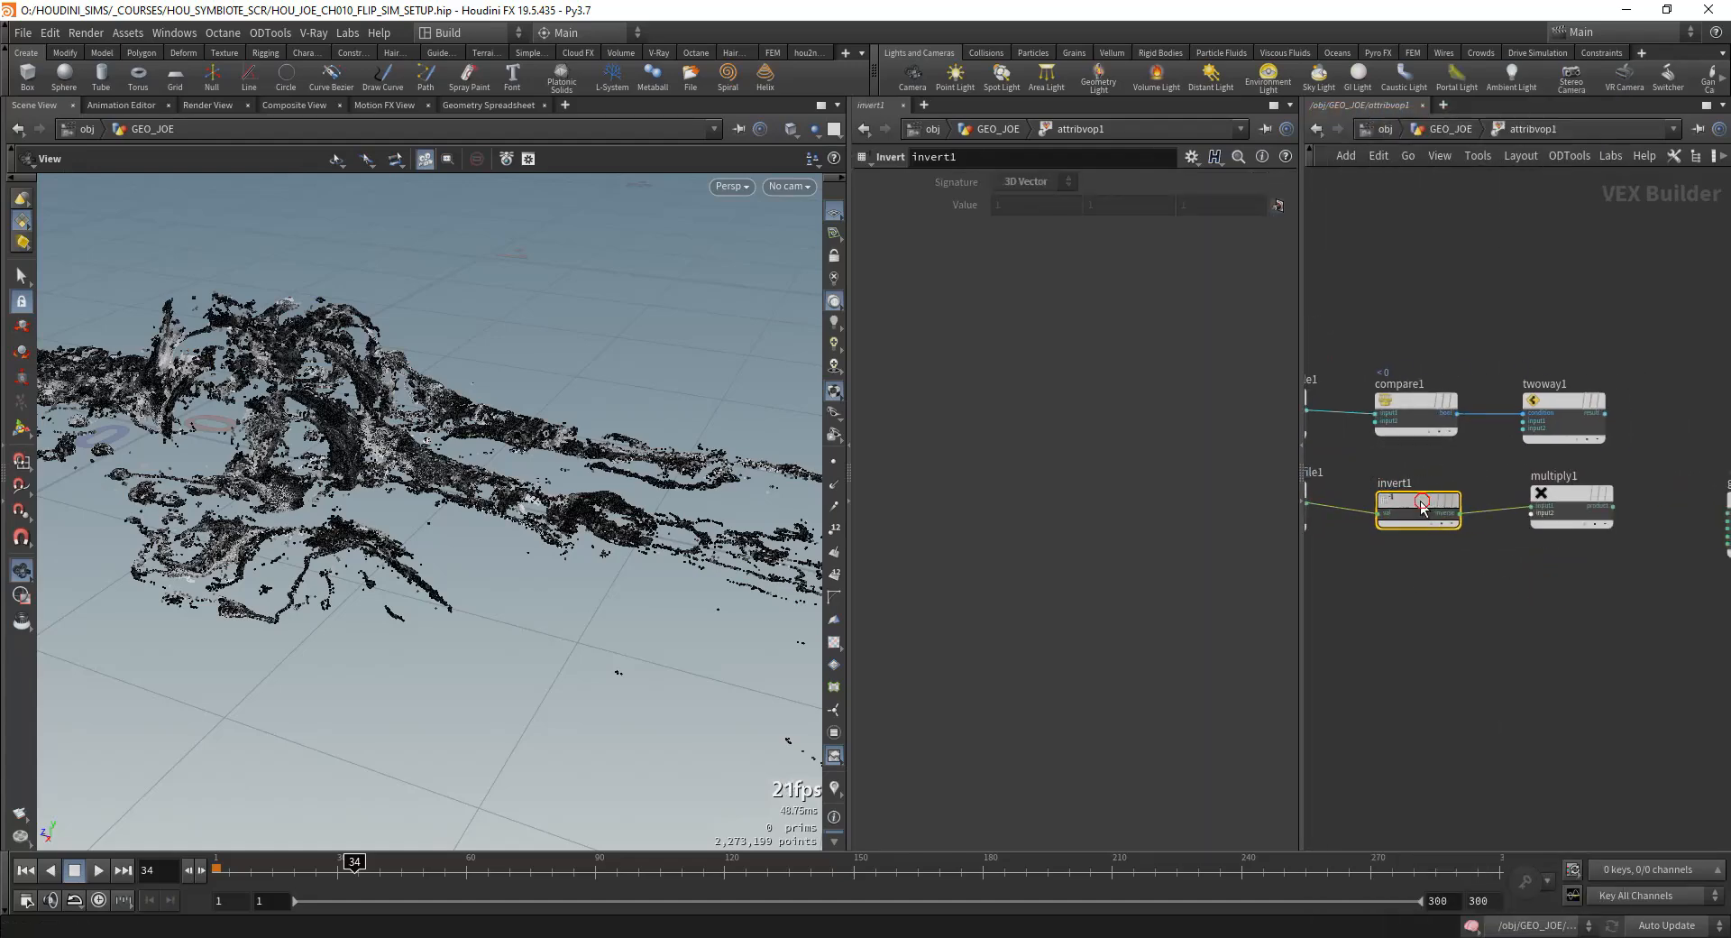
Step: Arrange the invert1 and multiply1 nodes in a row and connect volumesamplefile1's volume value to multiply1's second input
middle_click_drag(1416, 564, 1507, 577)
middle_click_drag(1529, 521, 1452, 539)
left_click_drag(1603, 521, 1582, 522)
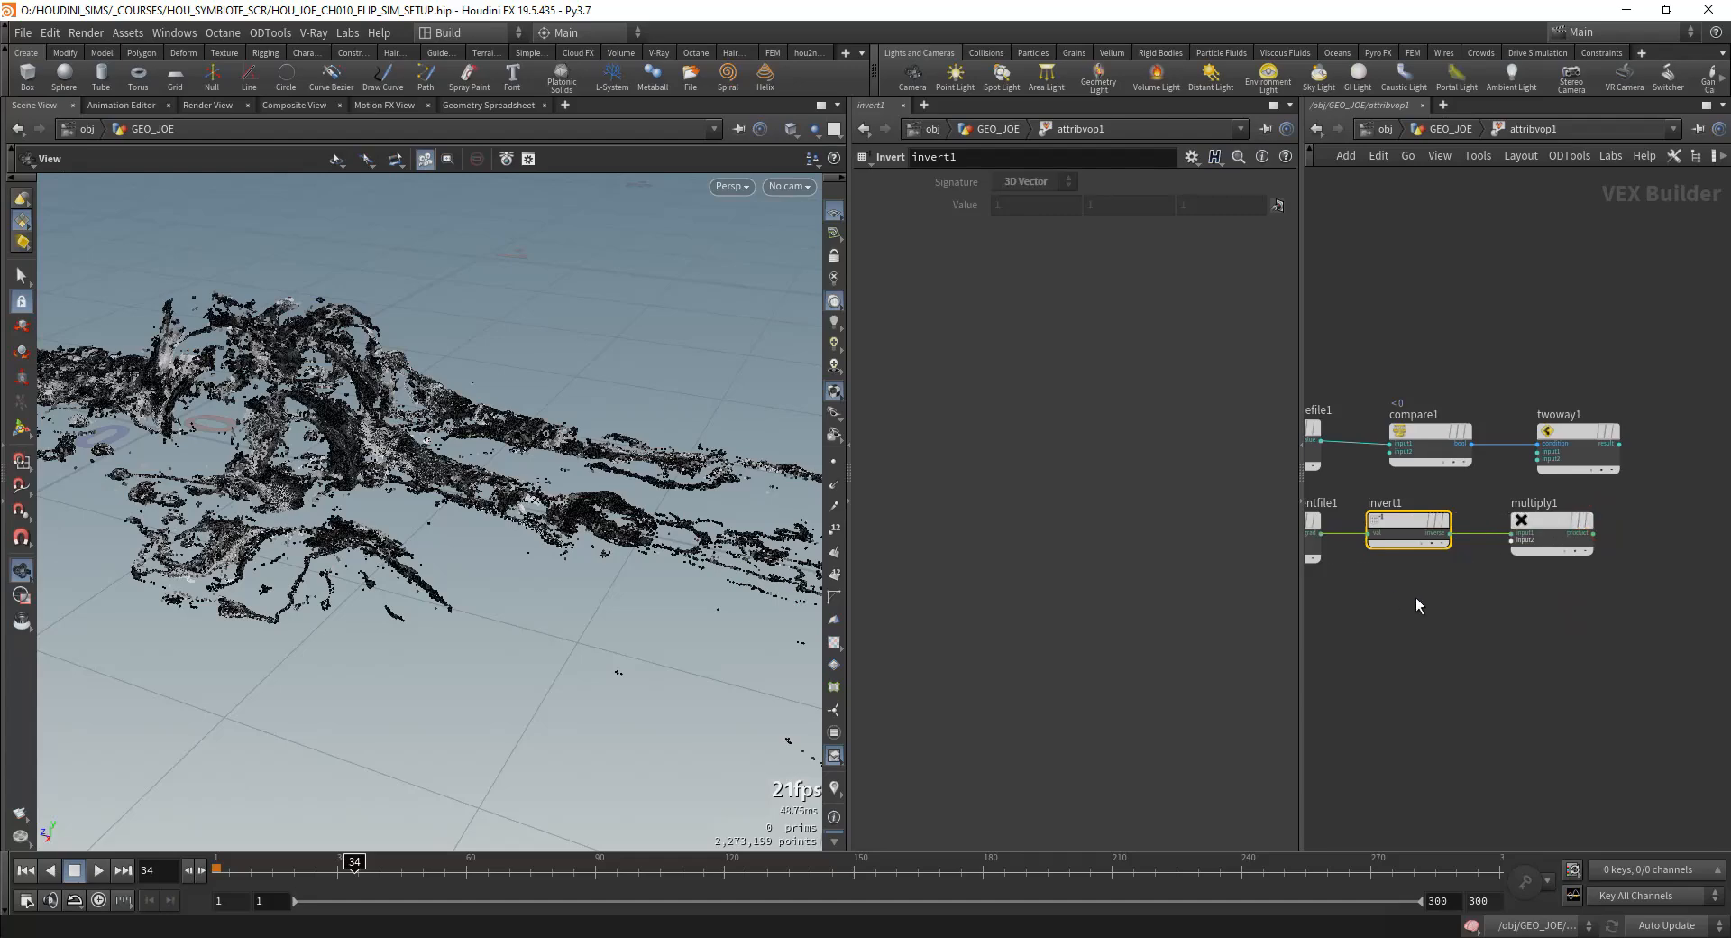
middle_click_drag(1418, 605, 1491, 618)
middle_click_drag(1373, 462, 1247, 454)
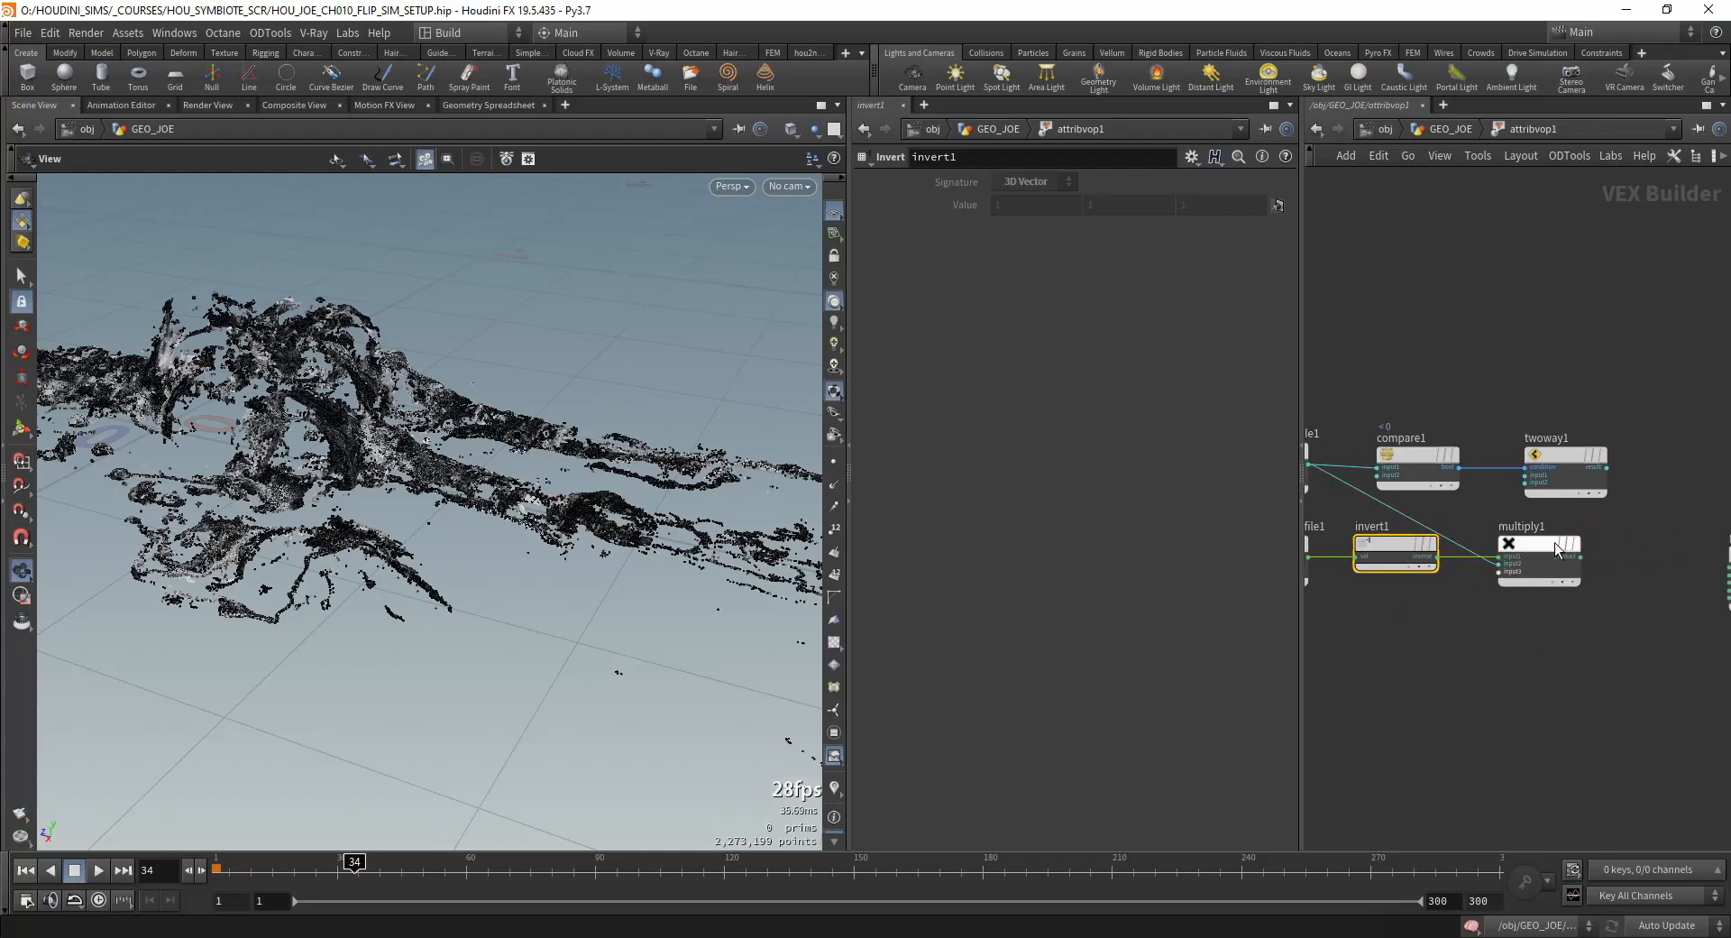
Step: Wire multiply1's product and global P into the Two Way Switch's two inputs, and its result into the geometry output's P
left_click(1560, 442)
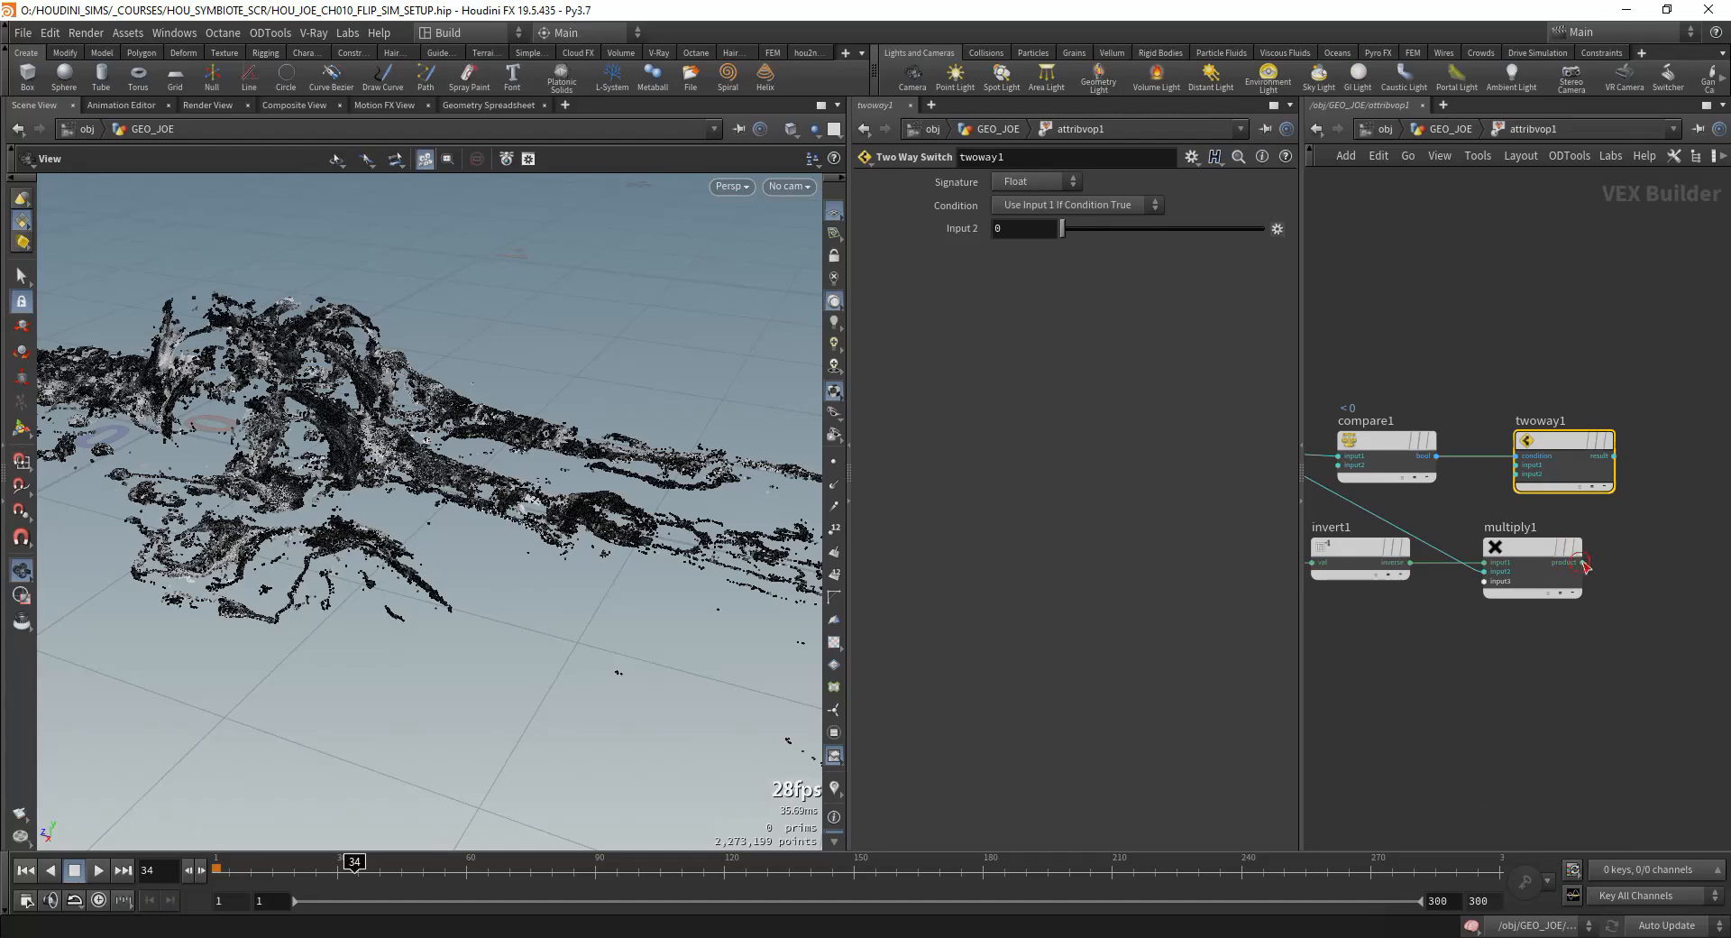
scroll(1636, 532, "down", 1)
middle_click_drag(1457, 498, 1310, 506)
left_click(1443, 484)
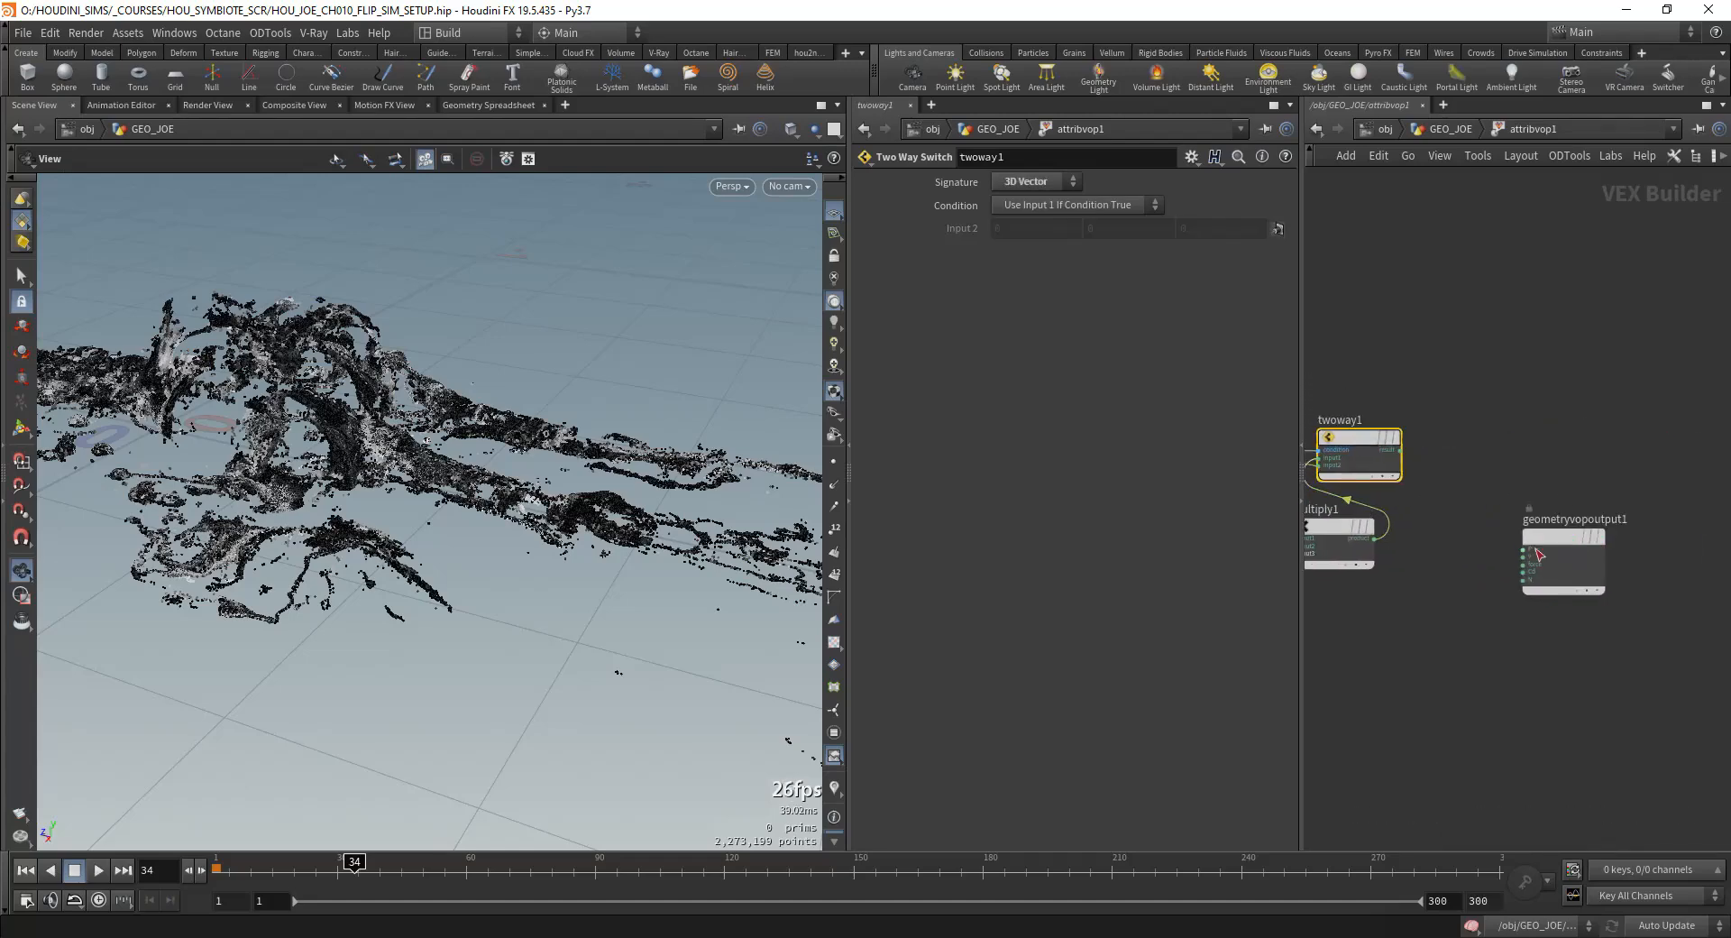
left_click(1533, 552)
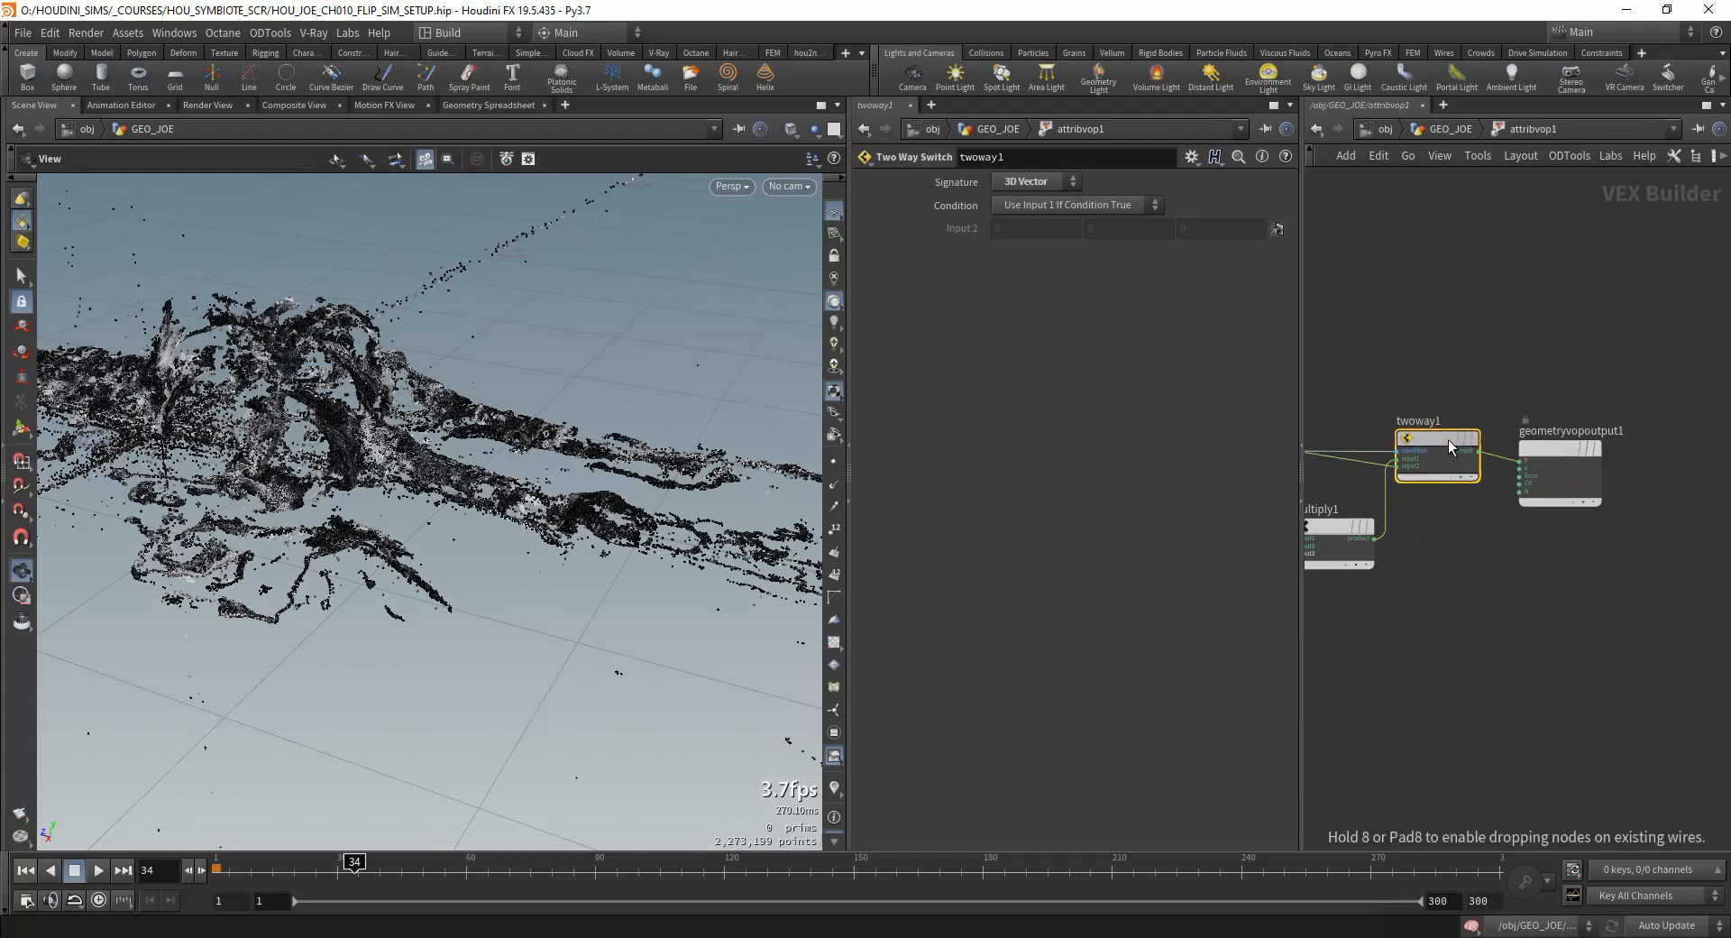
key("h")
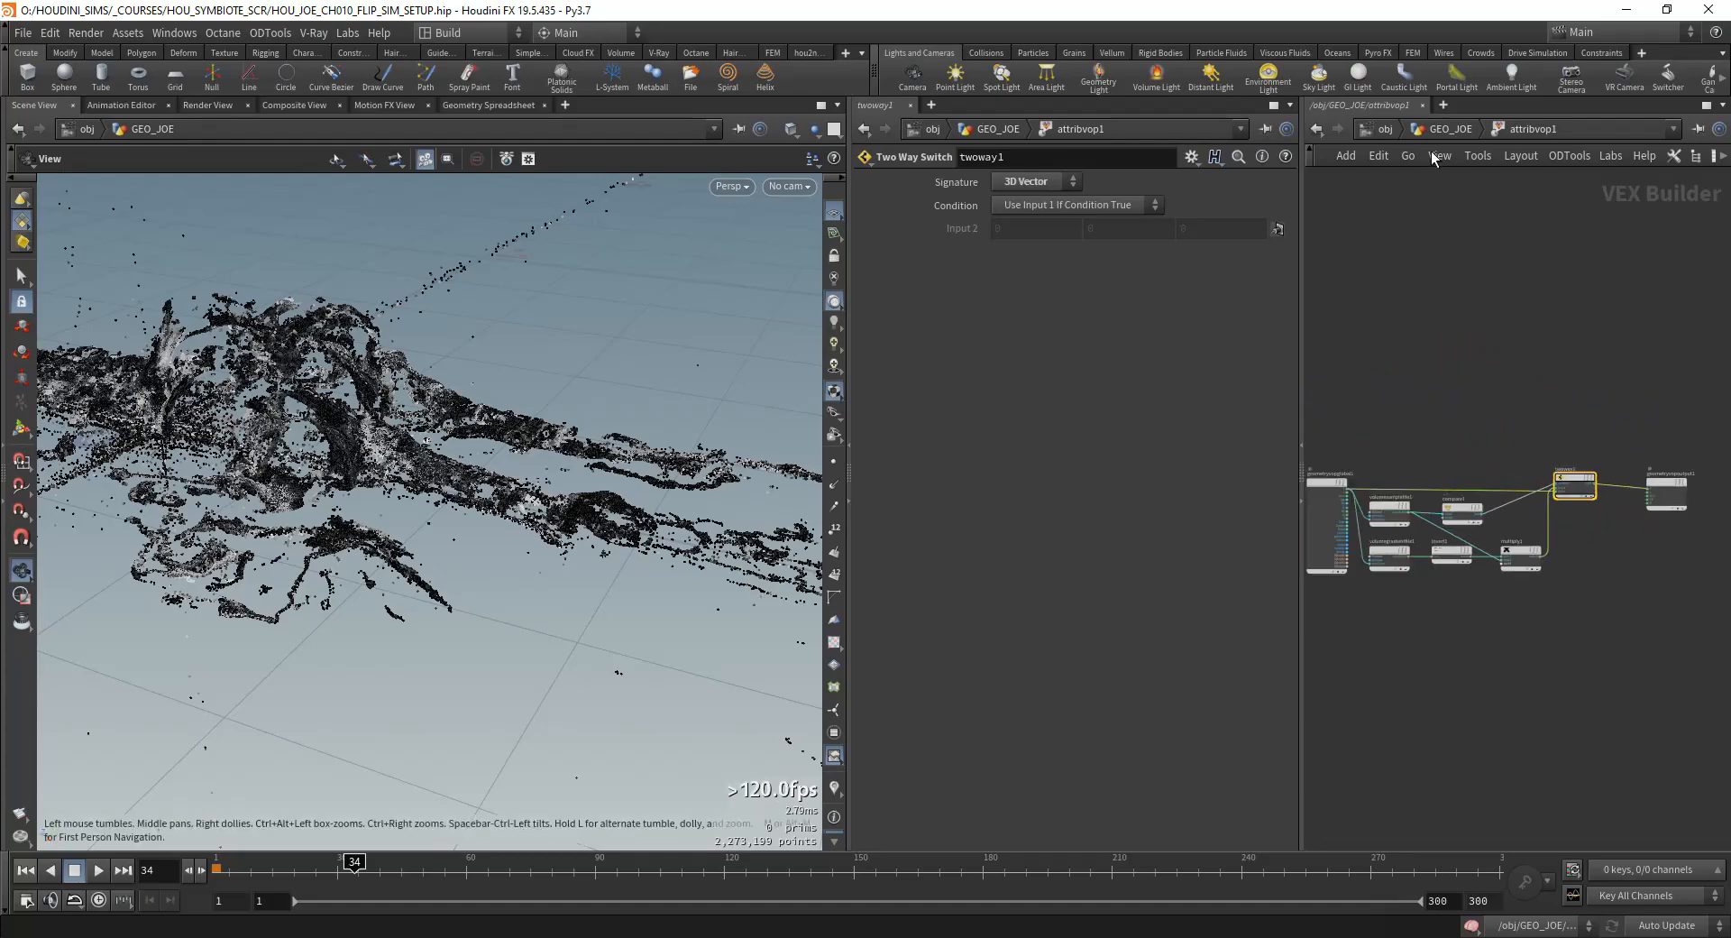
Step: Return to the GEO_JOE network and compare the particles with attribvop1 bypassed and active
left_click(1482, 160)
left_click_drag(746, 409, 534, 528)
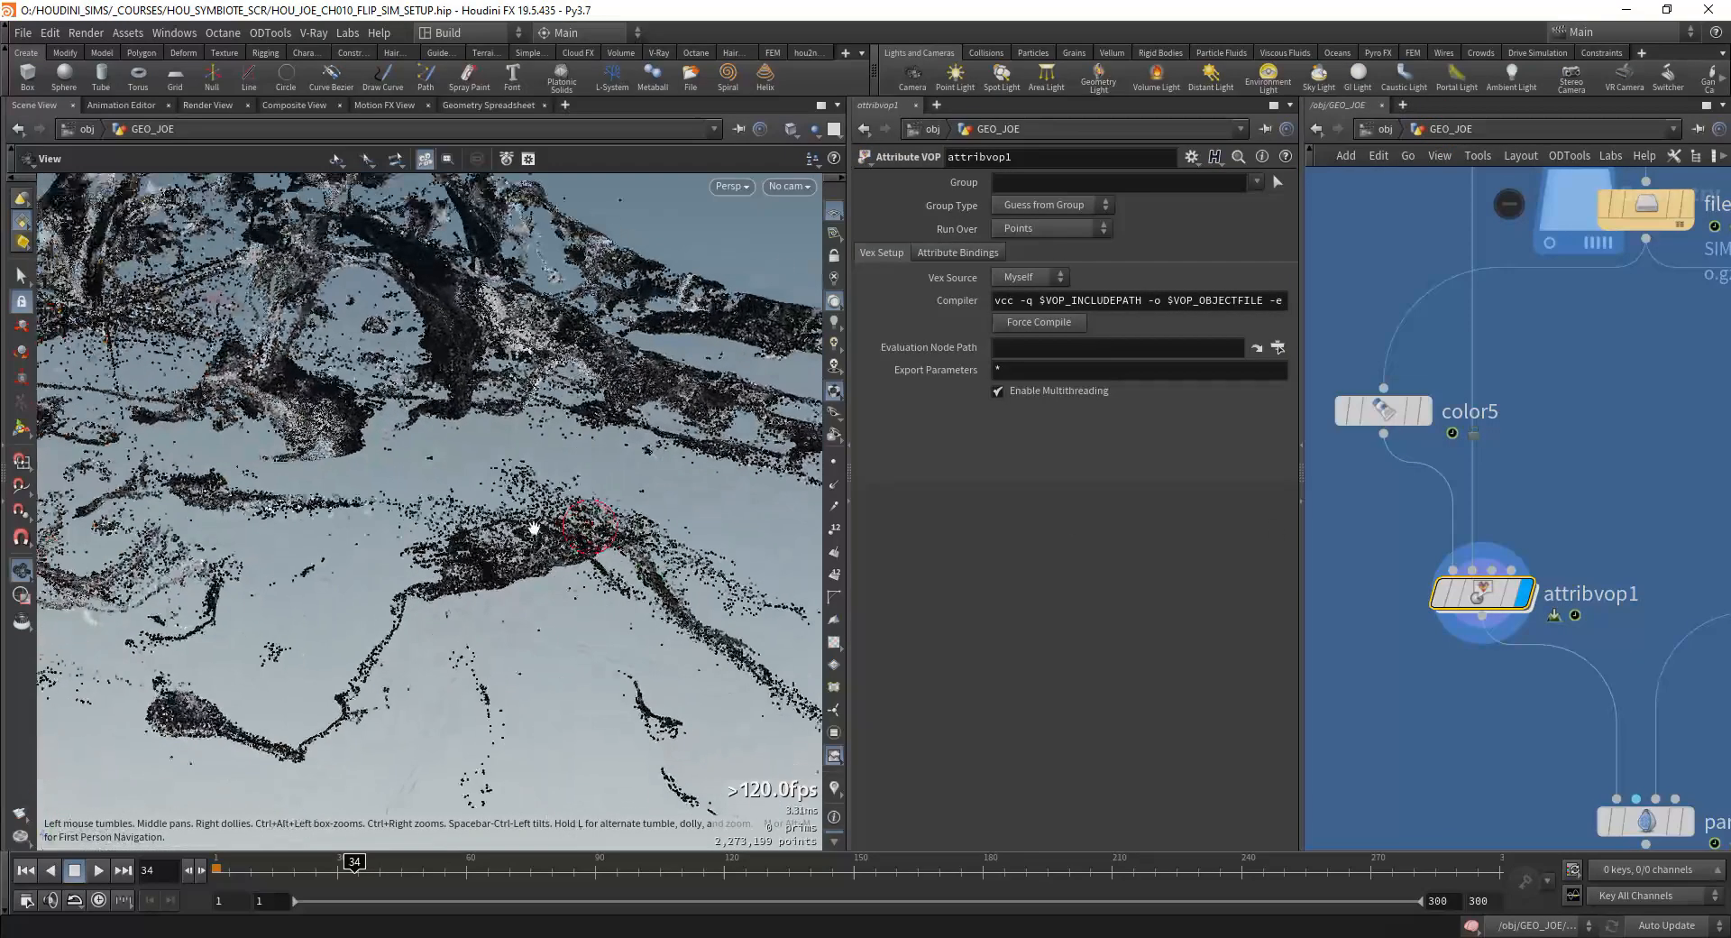
scroll(1533, 519, "down", 2)
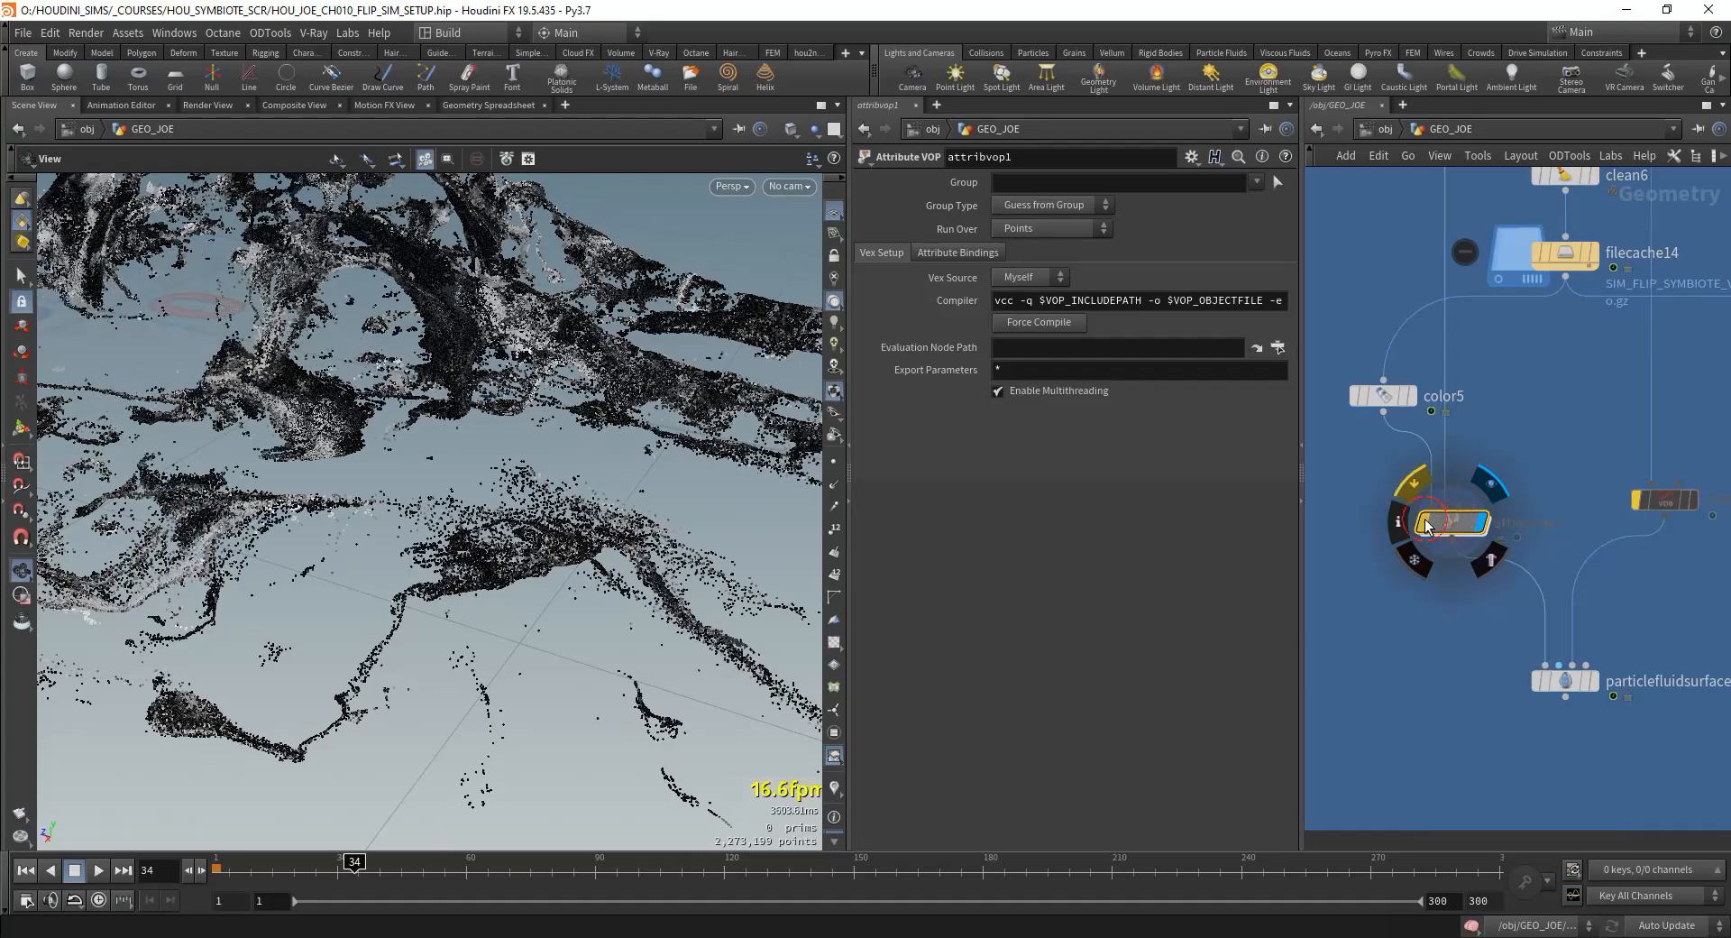
left_click_drag(244, 357, 383, 558)
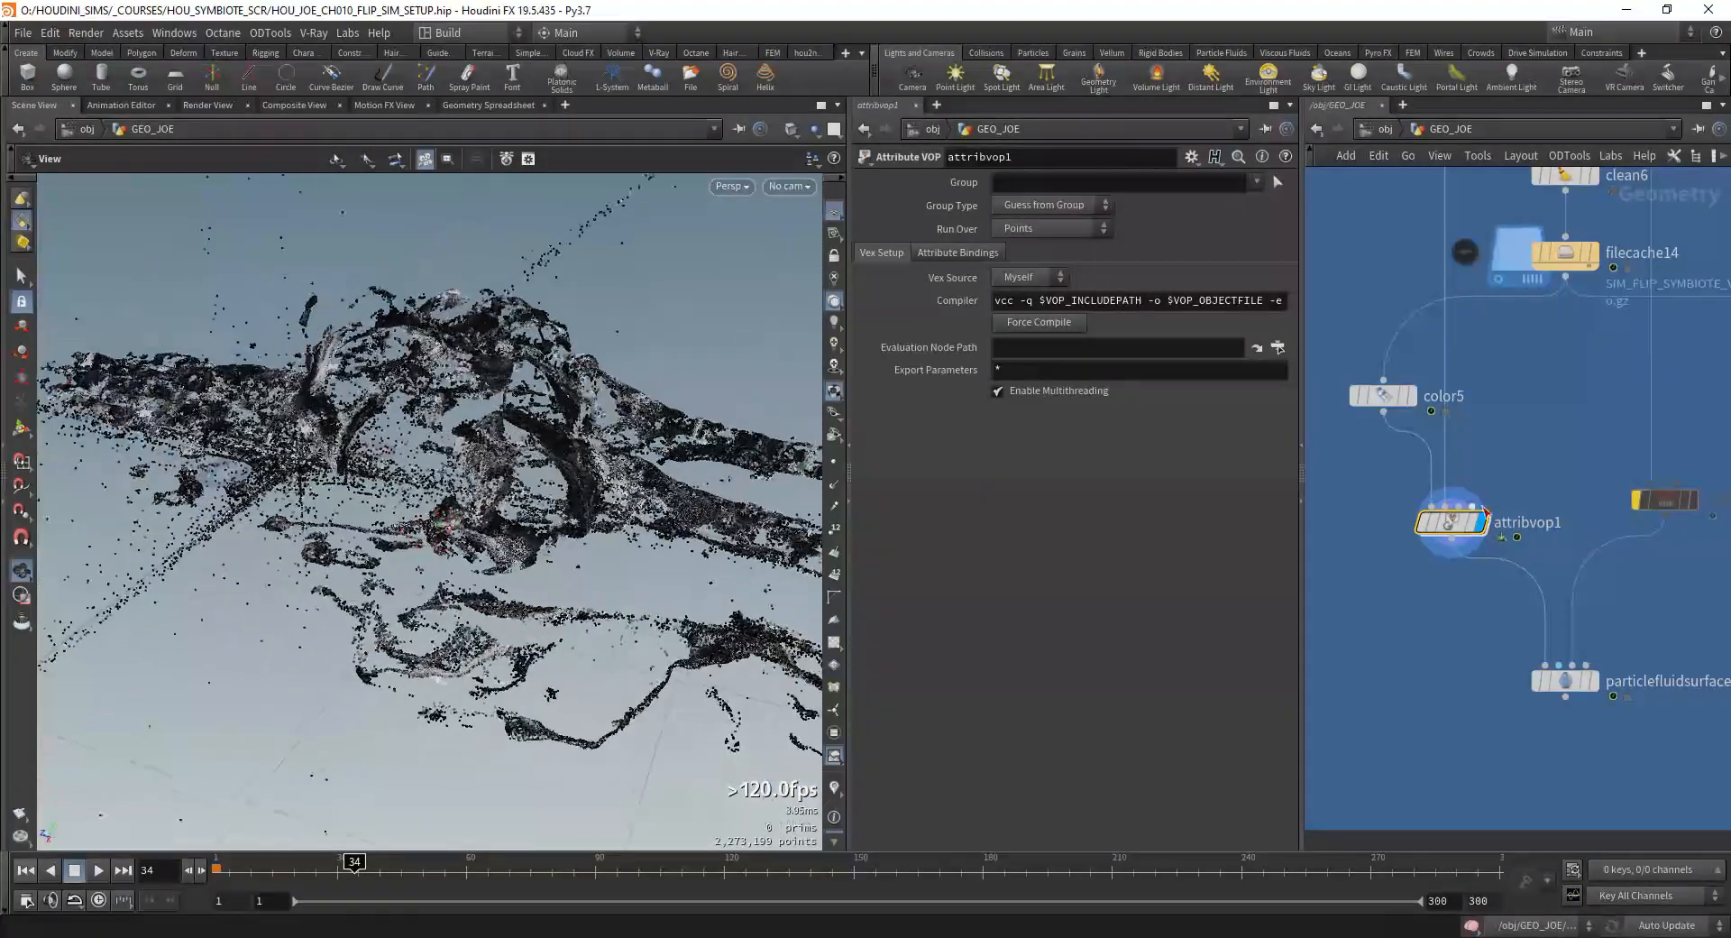
Step: Check the node info of filecache8, the cached body VDB that feeds attribvop1
middle_click_drag(1488, 379, 1529, 717)
scroll(1530, 717, "down", 5)
scroll(1416, 376, "up", 3)
middle_click(1384, 378)
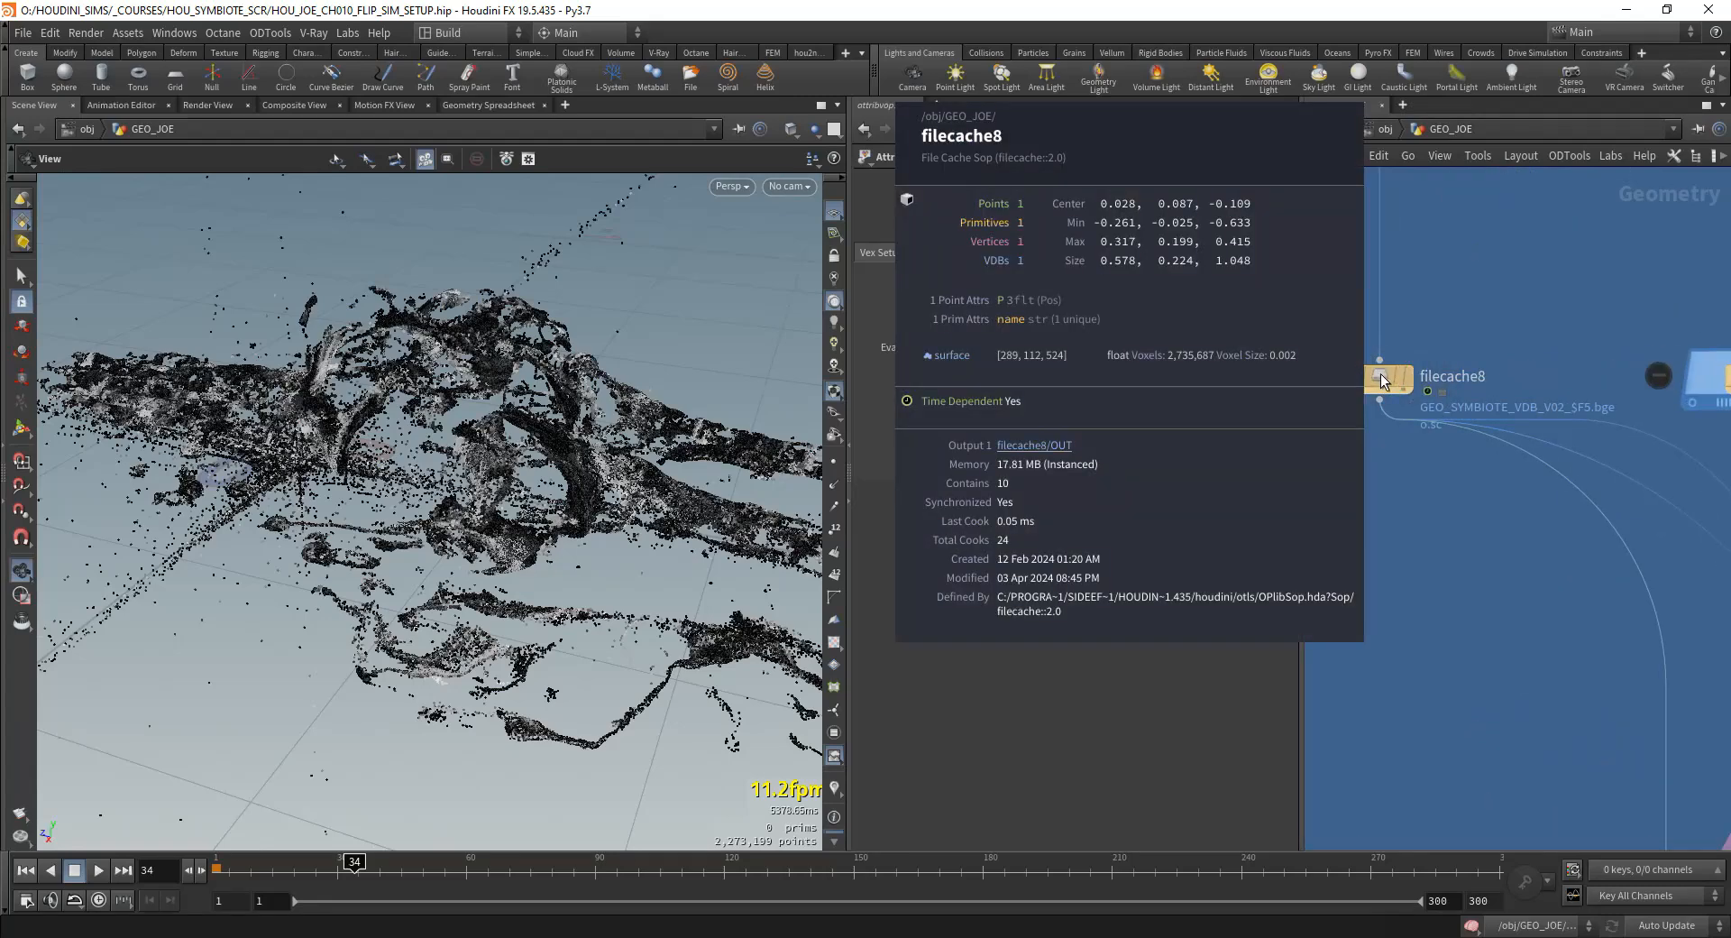
scroll(1380, 374, "down", 4)
scroll(1533, 704, "up", 1)
middle_click_drag(1541, 704, 1492, 549)
scroll(1470, 539, "up", 4)
Step: Reopen attribvop1 and replace the Invert node with a Multiply Constant between volumegradientfile1 and multiply1
double_click(1410, 494)
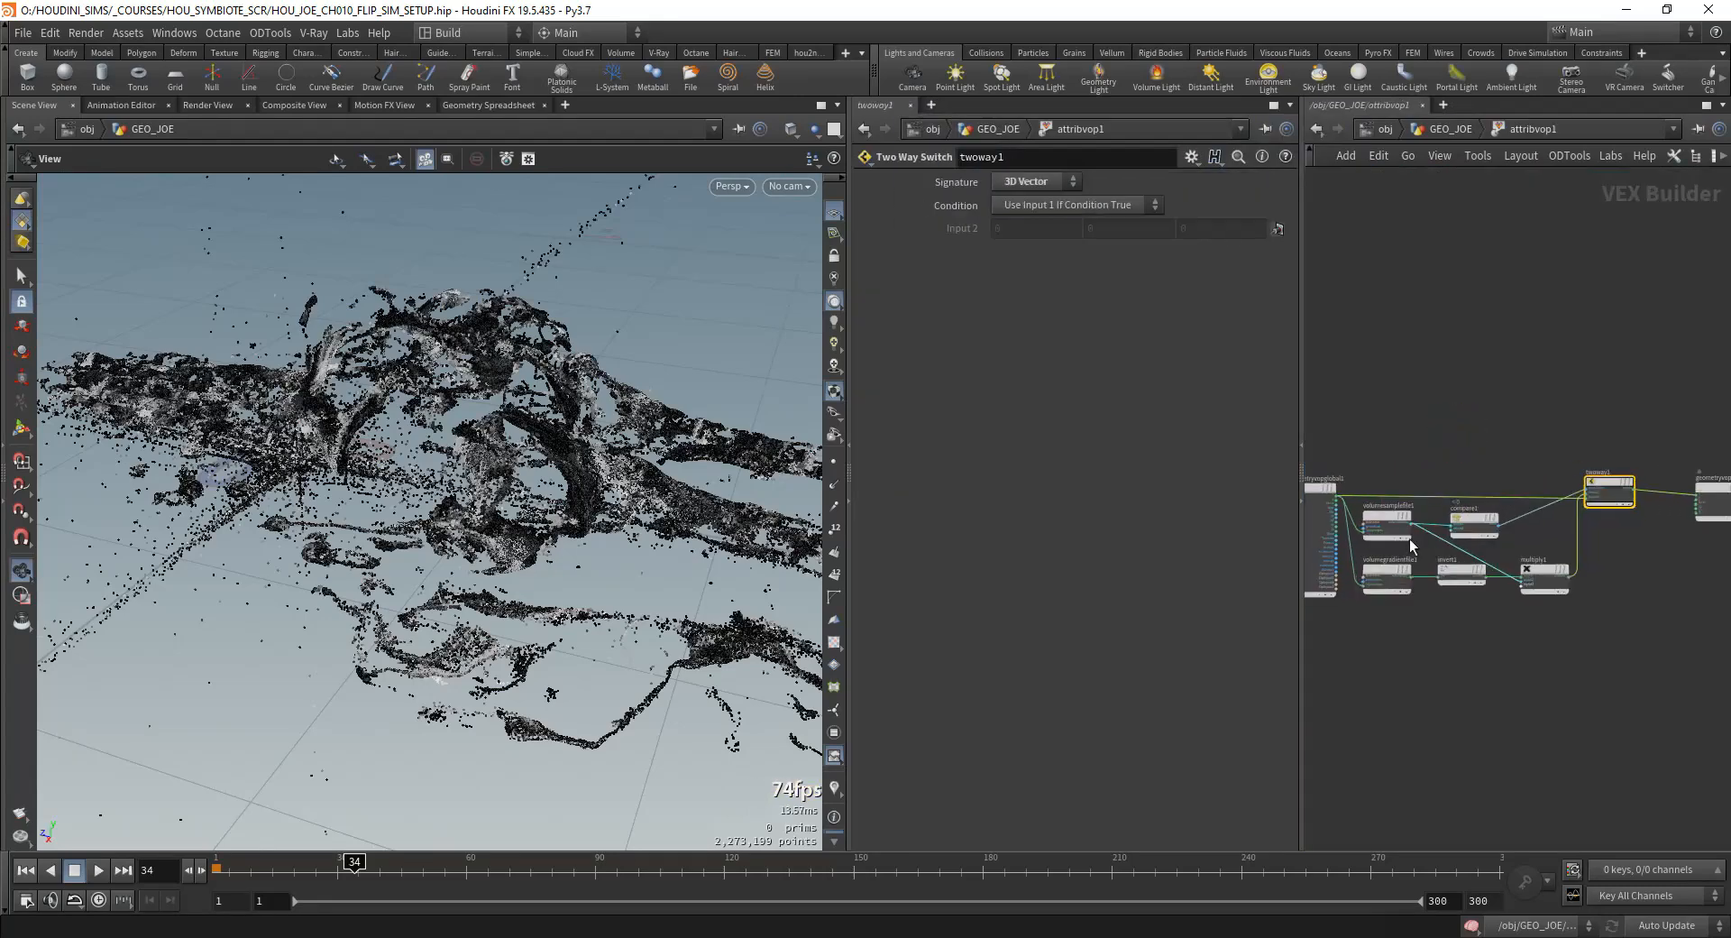
scroll(1409, 539, "up", 2)
middle_click_drag(1449, 390, 1645, 382)
left_click_drag(1497, 457, 1379, 429)
middle_click_drag(1641, 409, 1405, 352)
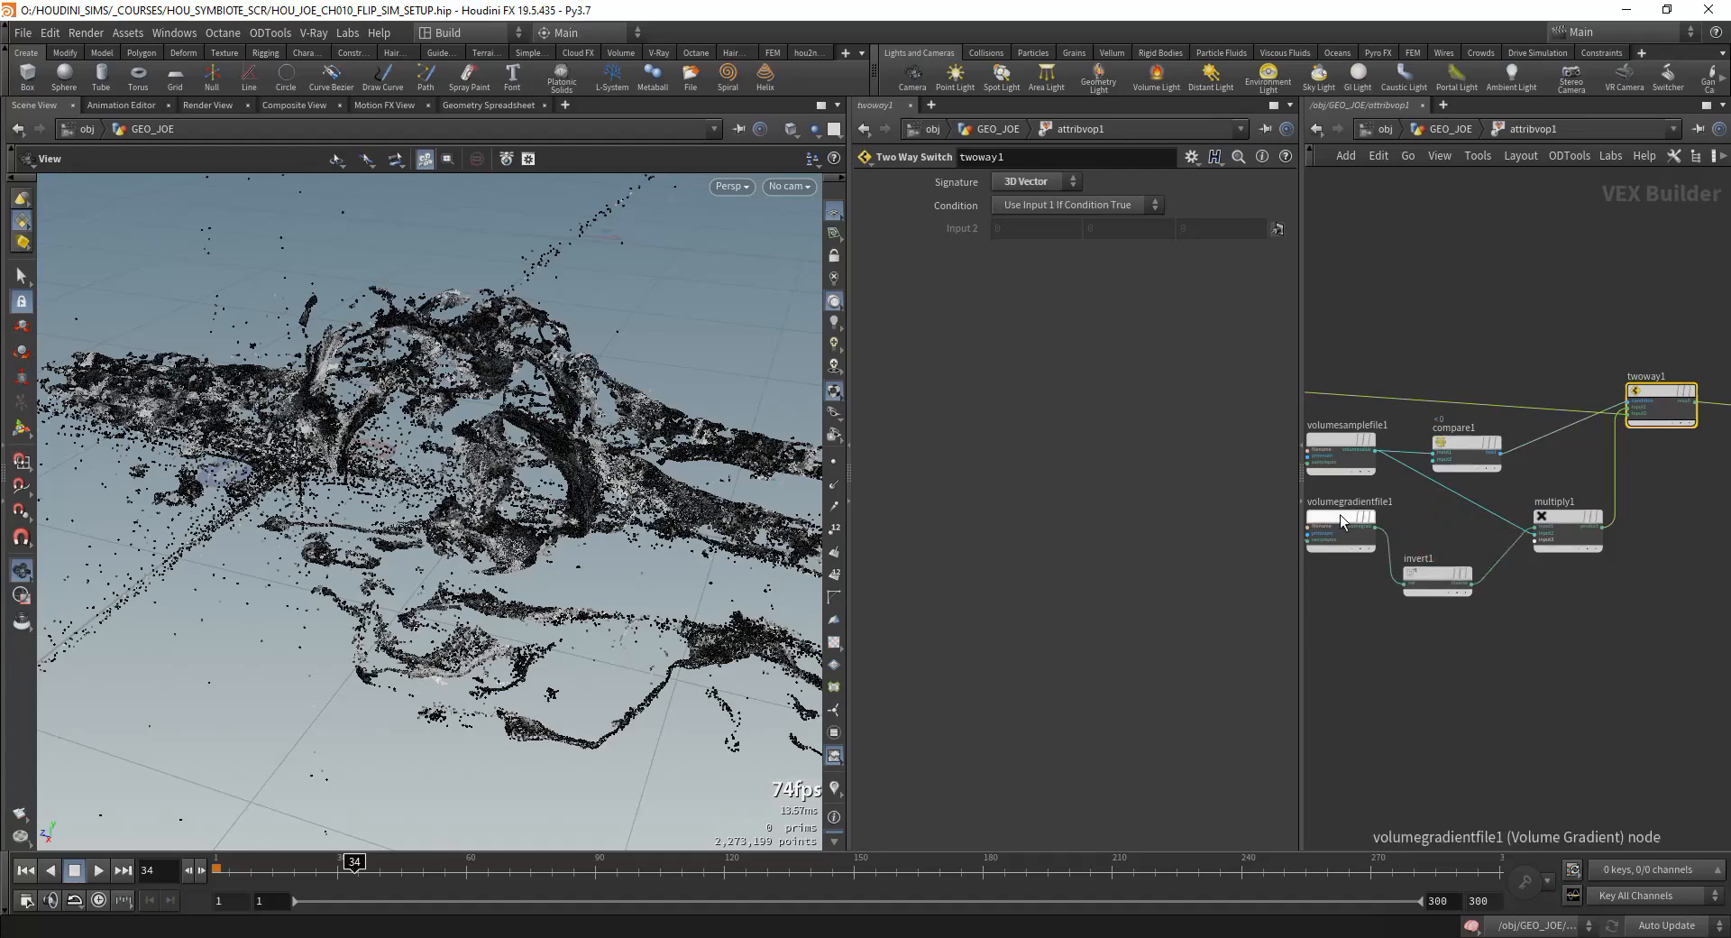
left_click(1432, 586)
key("ctrl+Delete")
key("Tab")
type("mult")
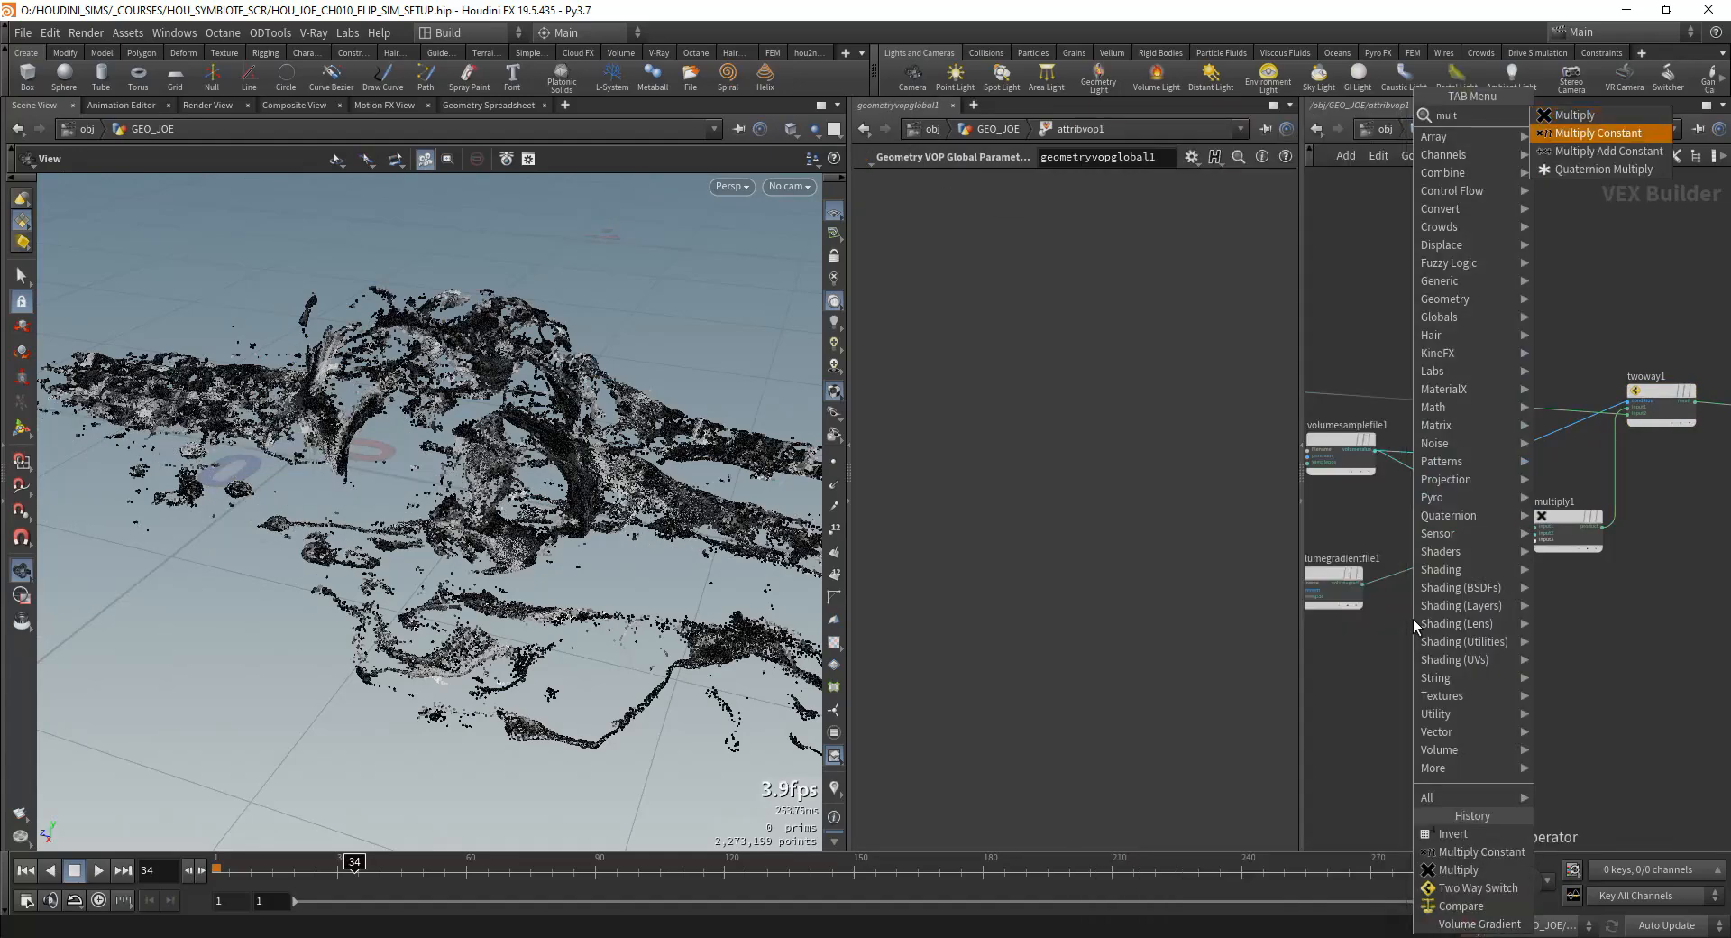
key("Return")
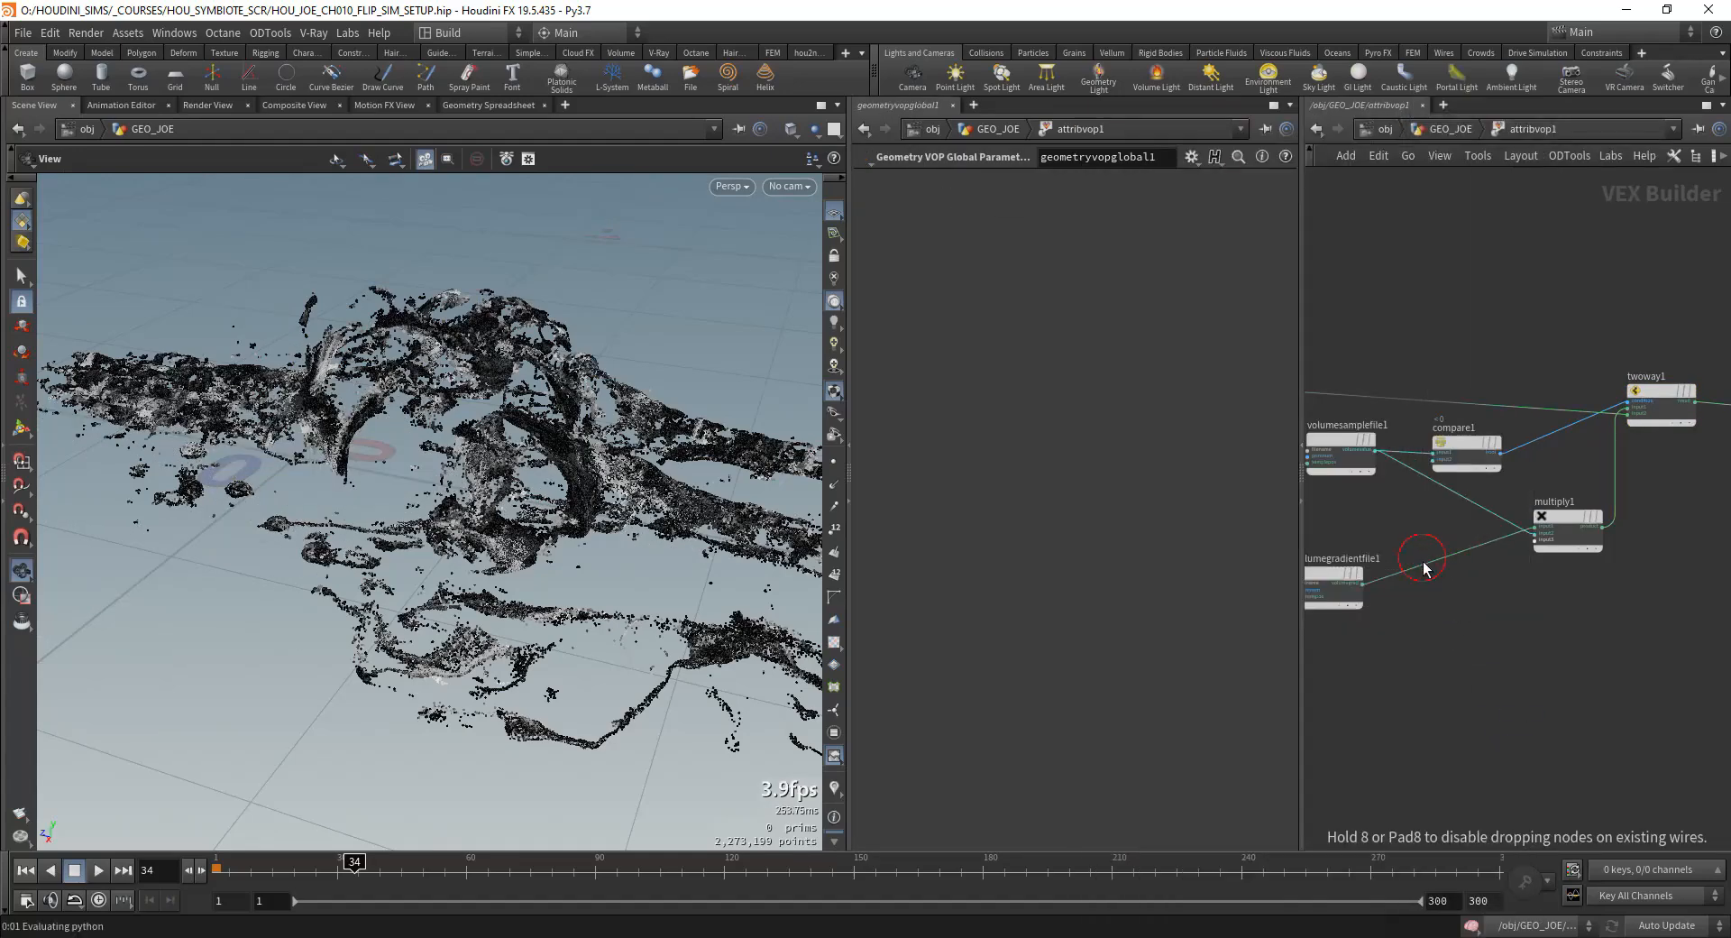
left_click(1432, 572)
Step: Set the Multiply Constant's multiplier to -1
left_click_drag(1027, 204, 952, 236)
type("-1")
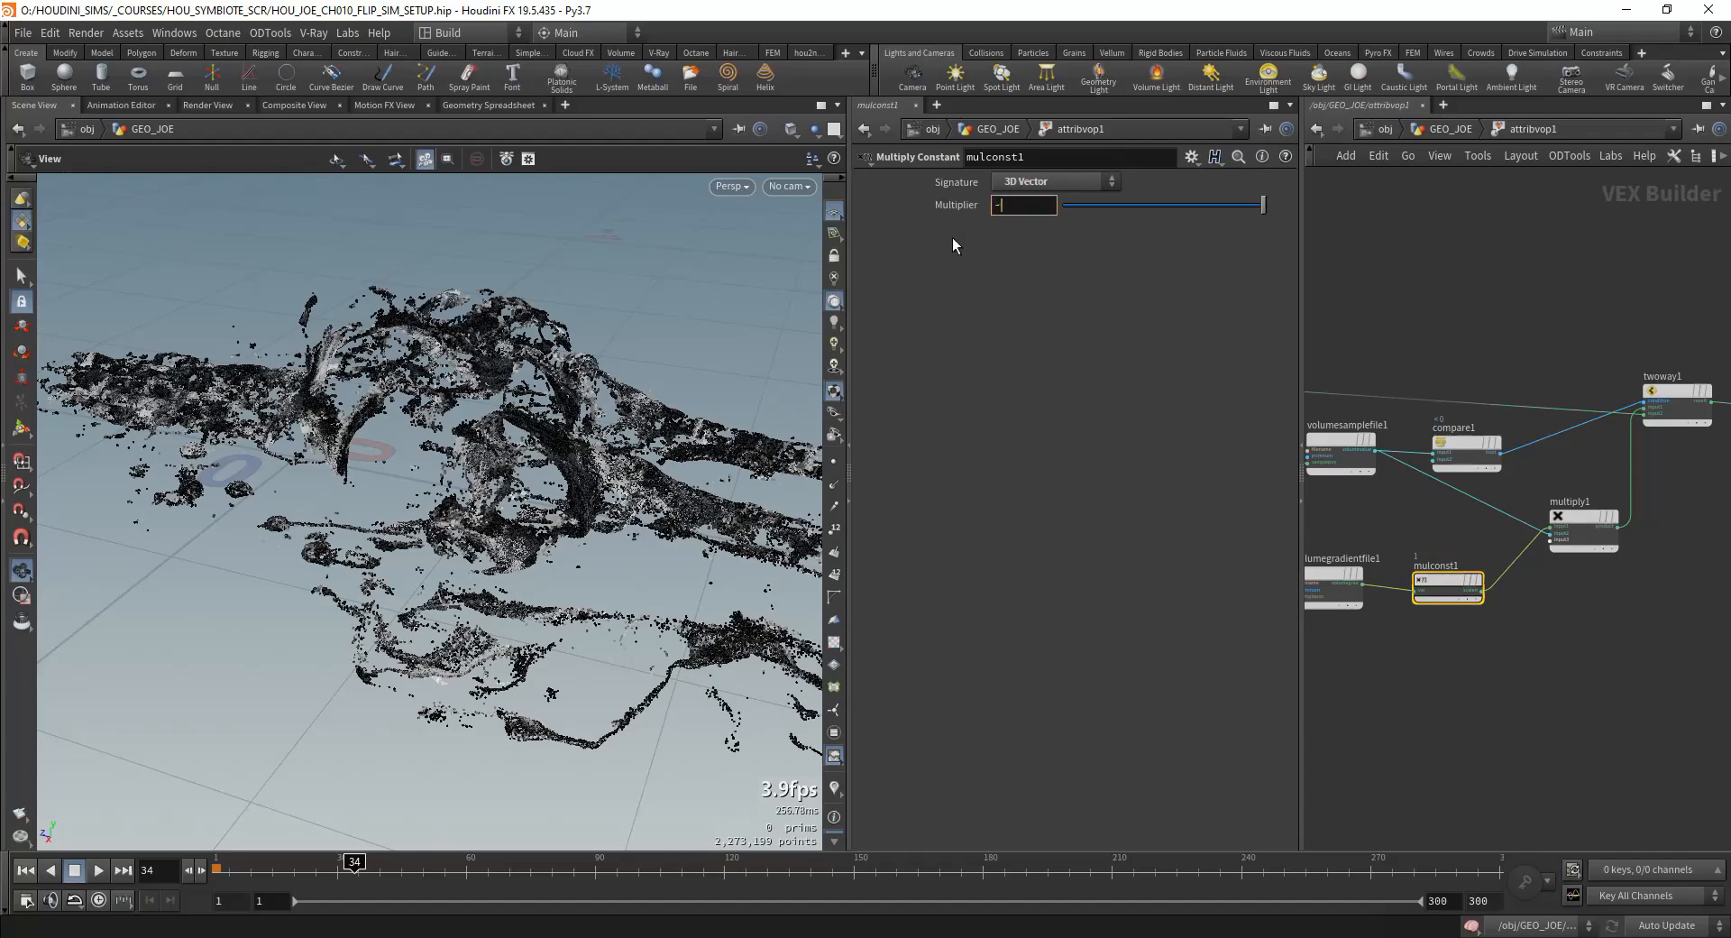
key("Return")
Step: Go back to GEO_JOE and examine the particles around the body with attribvop1 toggled between bypassed and active
left_click_drag(644, 548, 577, 582)
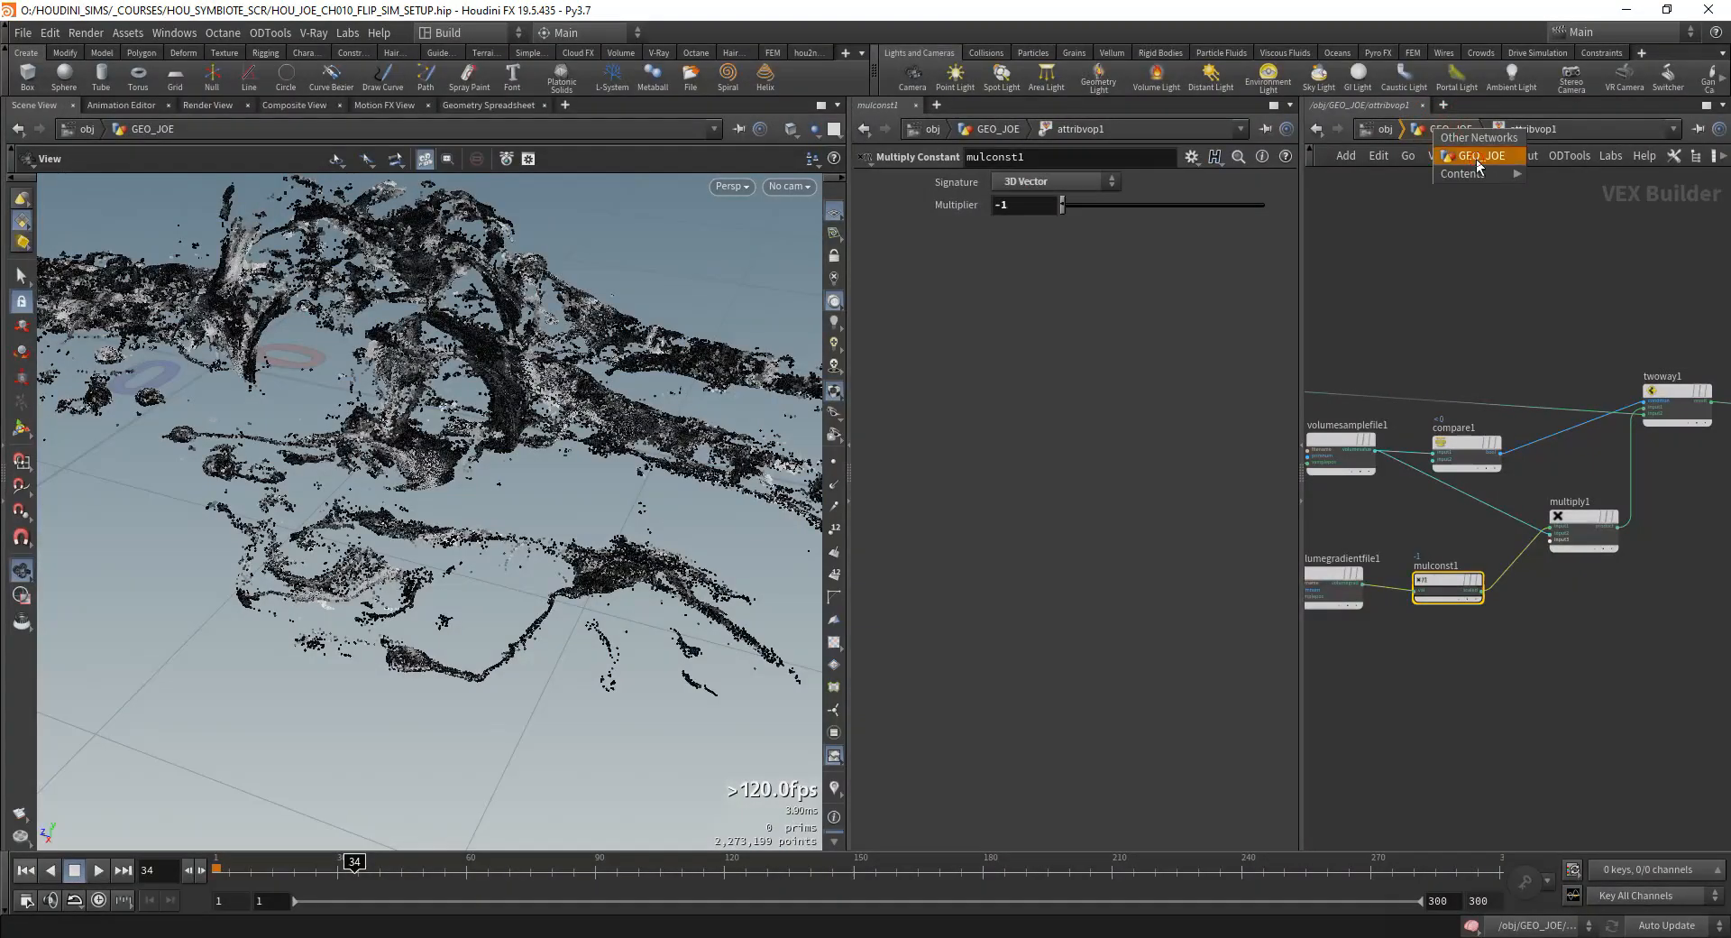
left_click(1454, 131)
mouse_move(1365, 502)
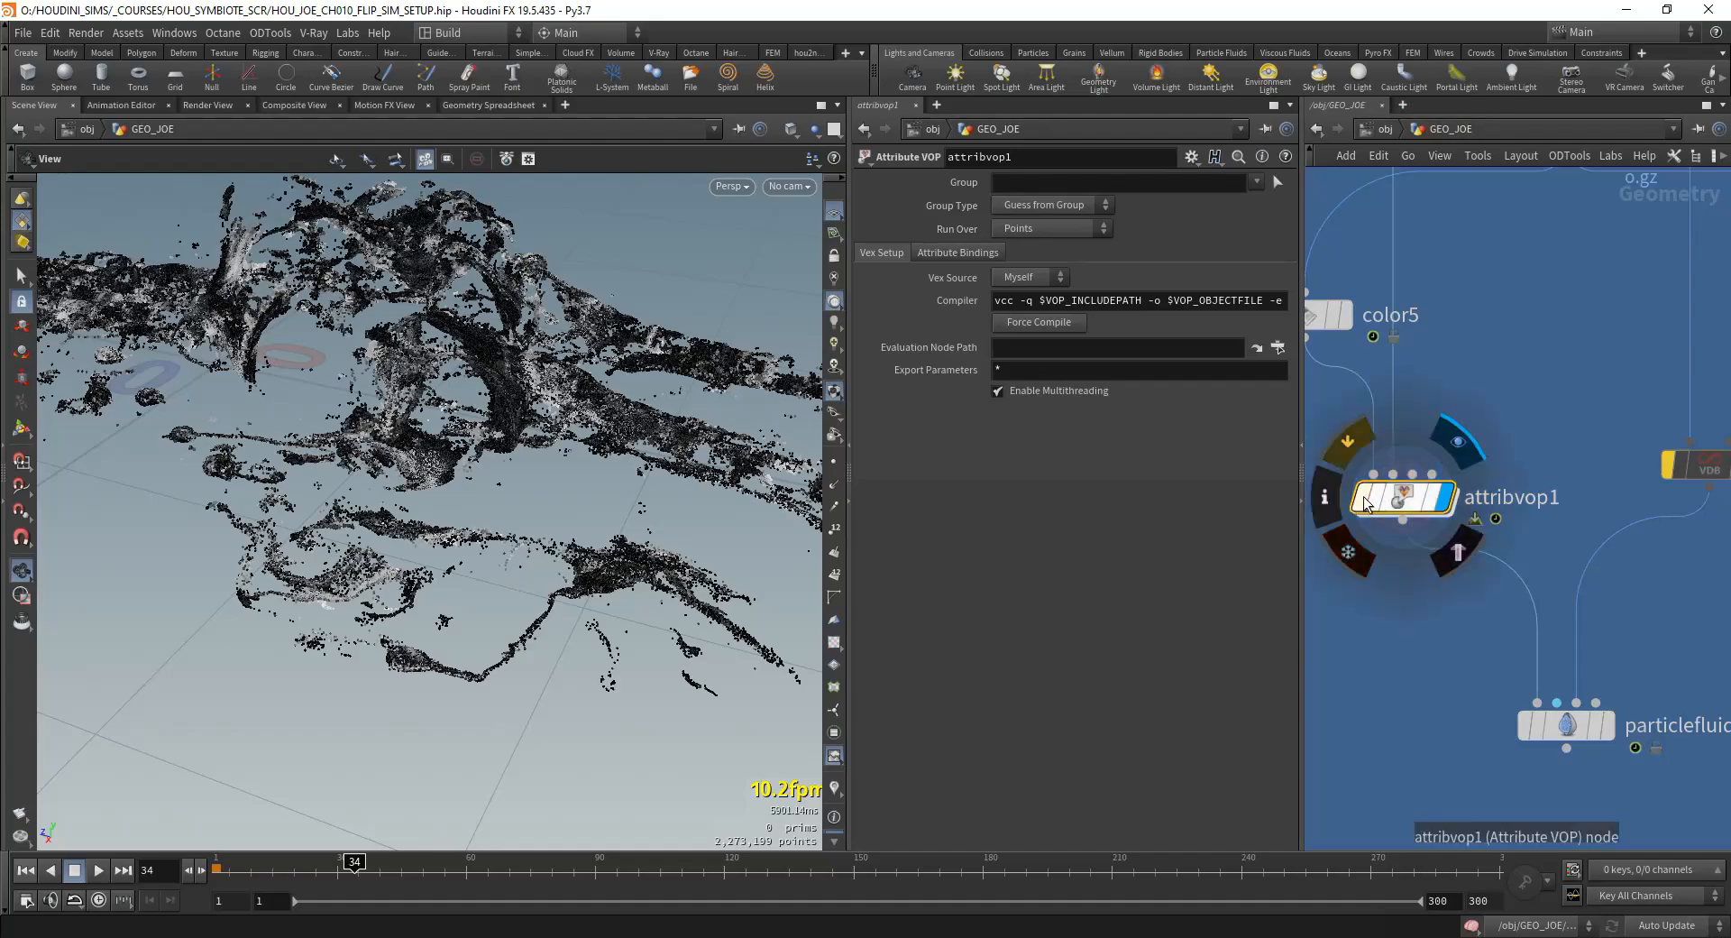
left_click_drag(595, 532, 505, 450)
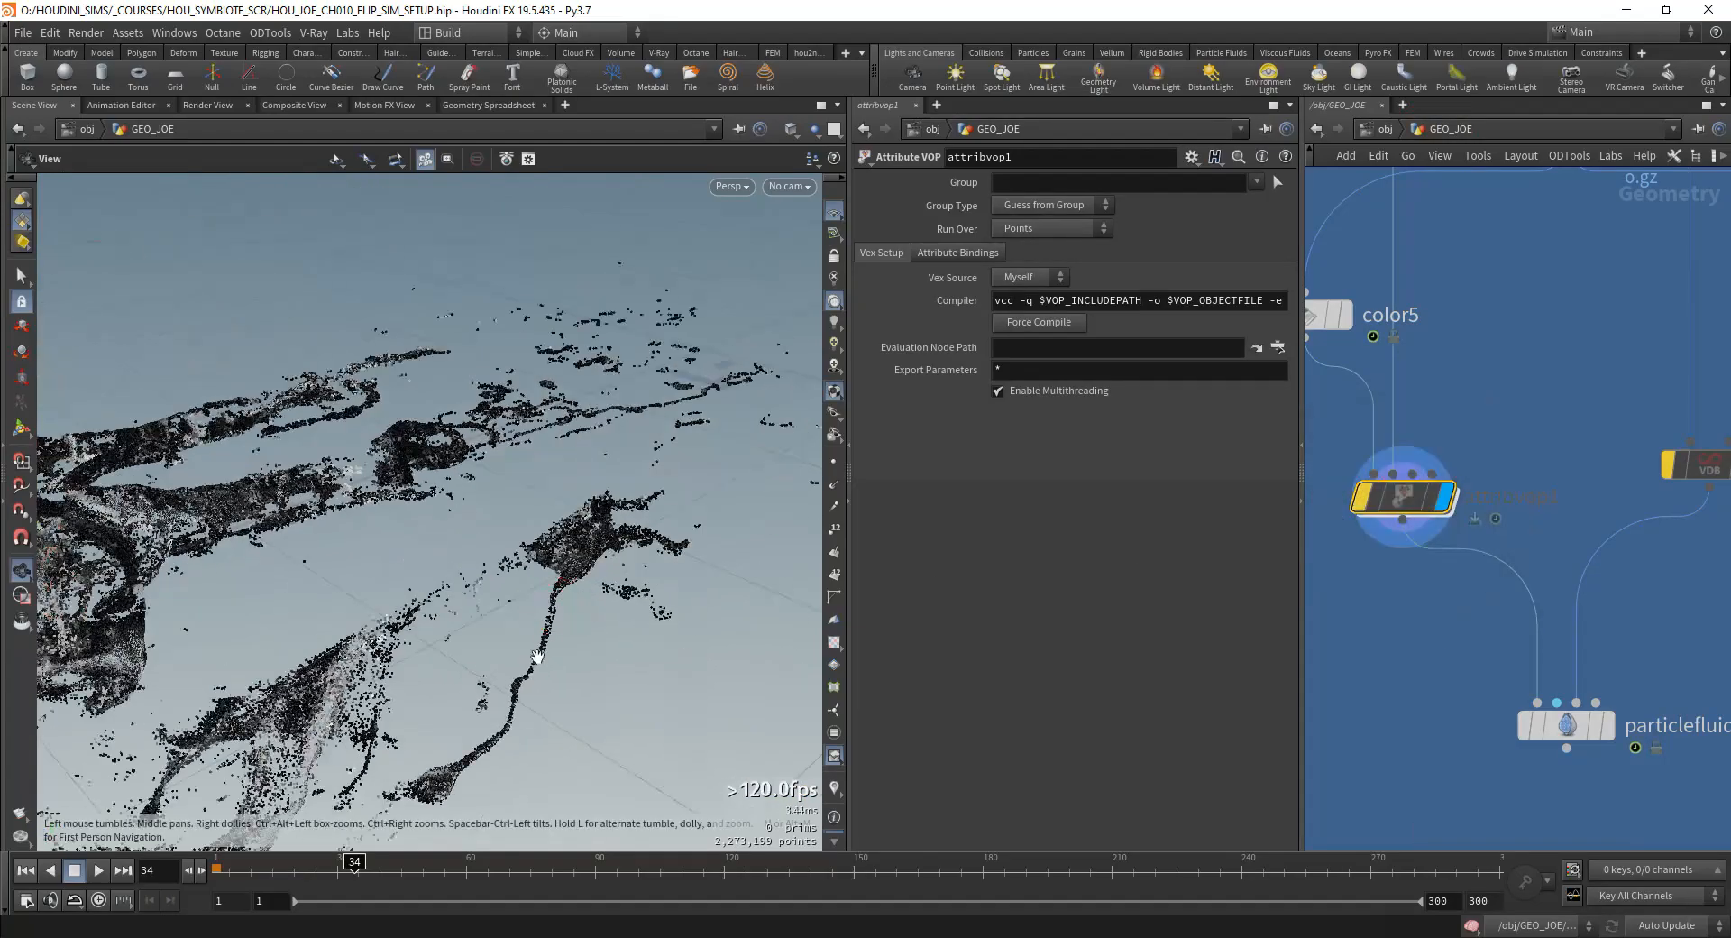
right_click_drag(487, 505, 379, 618)
left_click_drag(448, 533, 483, 514)
middle_click_drag(1559, 517, 1530, 517)
scroll(1529, 518, "down", 1)
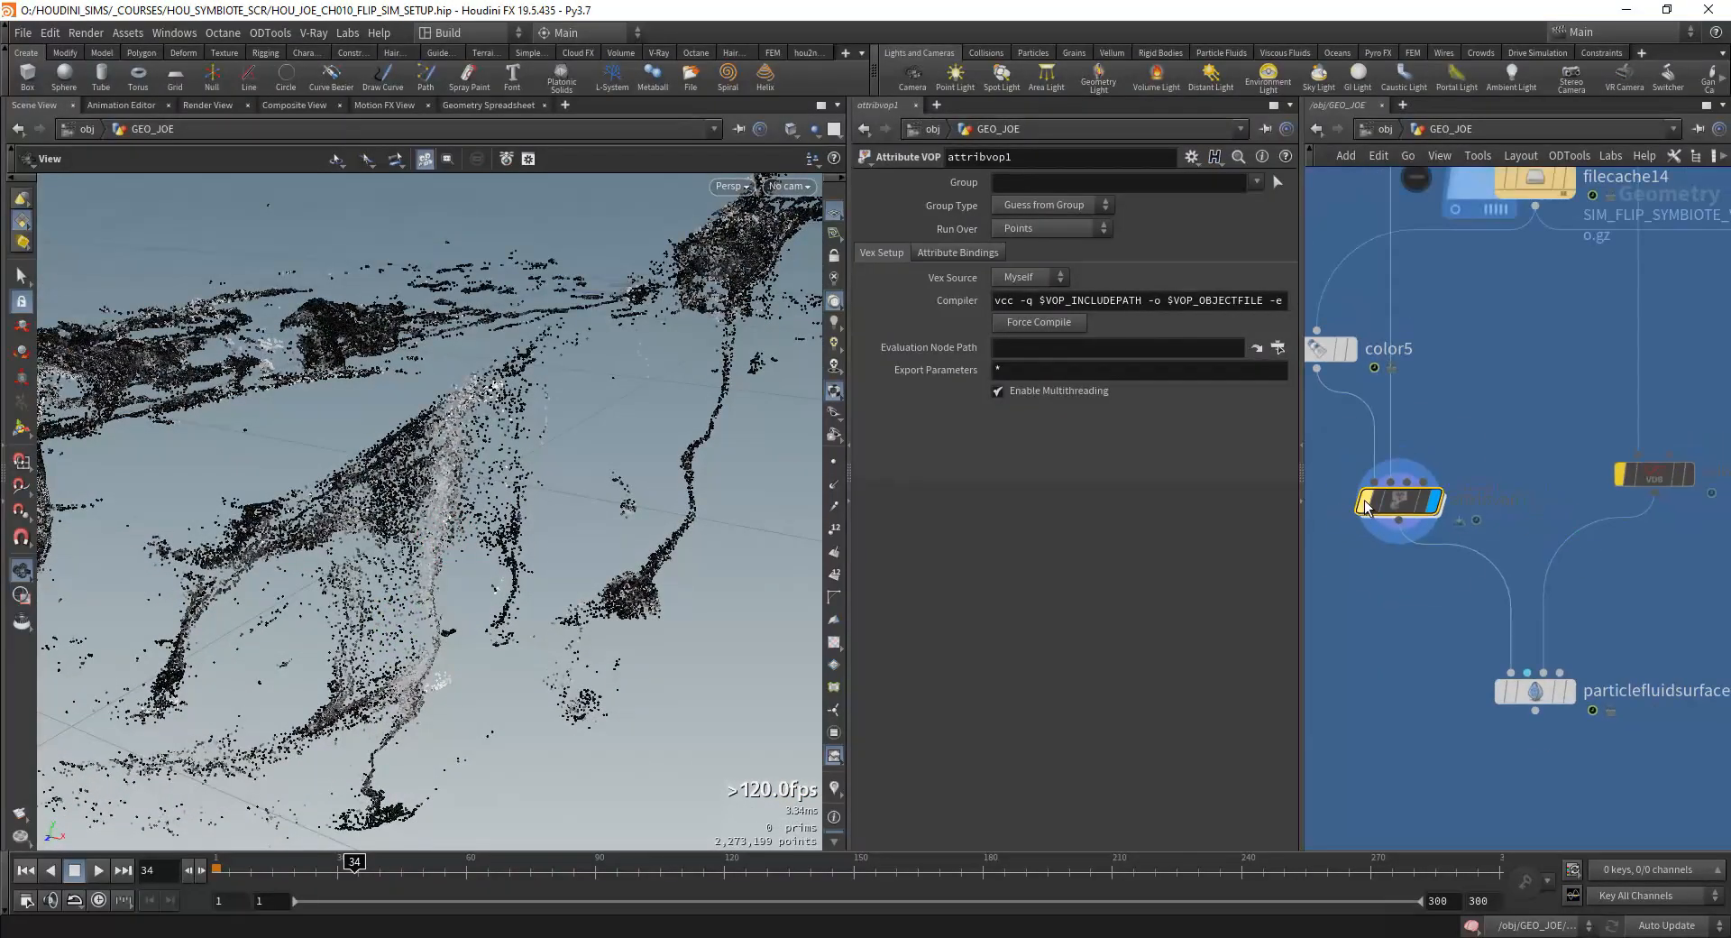
left_click(1364, 503)
left_click_drag(397, 532, 635, 570)
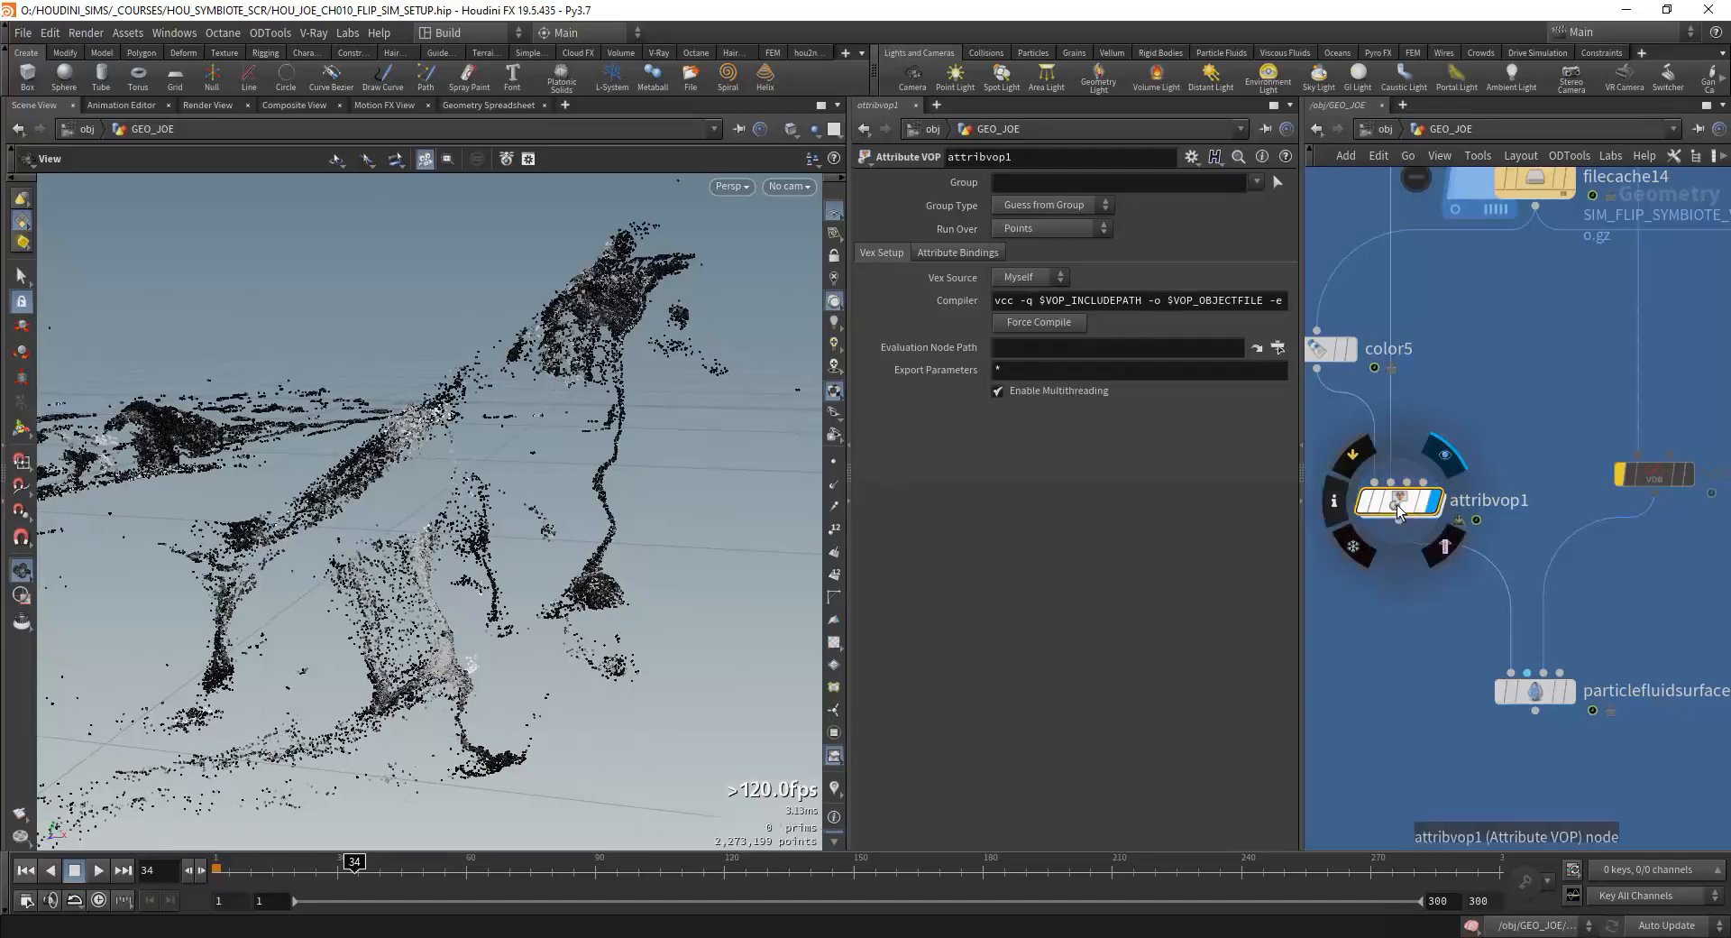
Step: Inside attribvop1, cut the Two Way Switch's wire to the geometry output and connect compare1's boolean to the output's Cd
double_click(1400, 503)
middle_click(1560, 535)
scroll(1560, 455, "down", 1)
middle_click_drag(1560, 456, 1416, 487)
scroll(1416, 488, "up", 1)
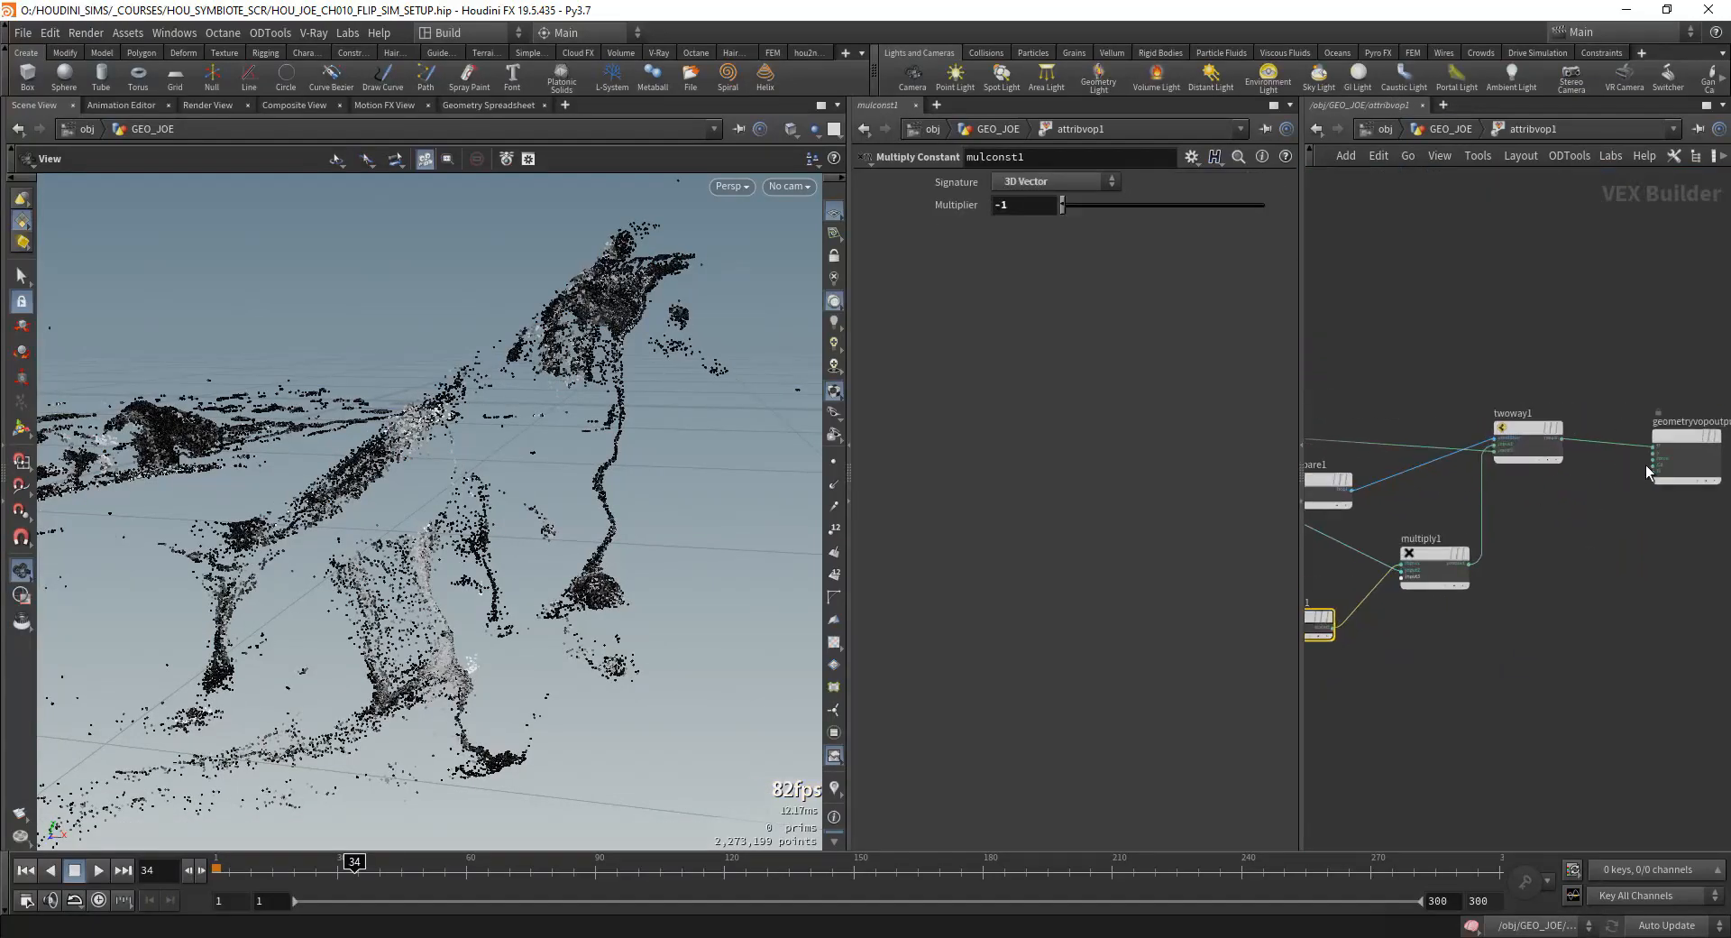
key("y")
left_click_drag(1626, 420, 1591, 458)
left_click_drag(559, 505, 239, 600)
middle_click_drag(1414, 516, 1555, 532)
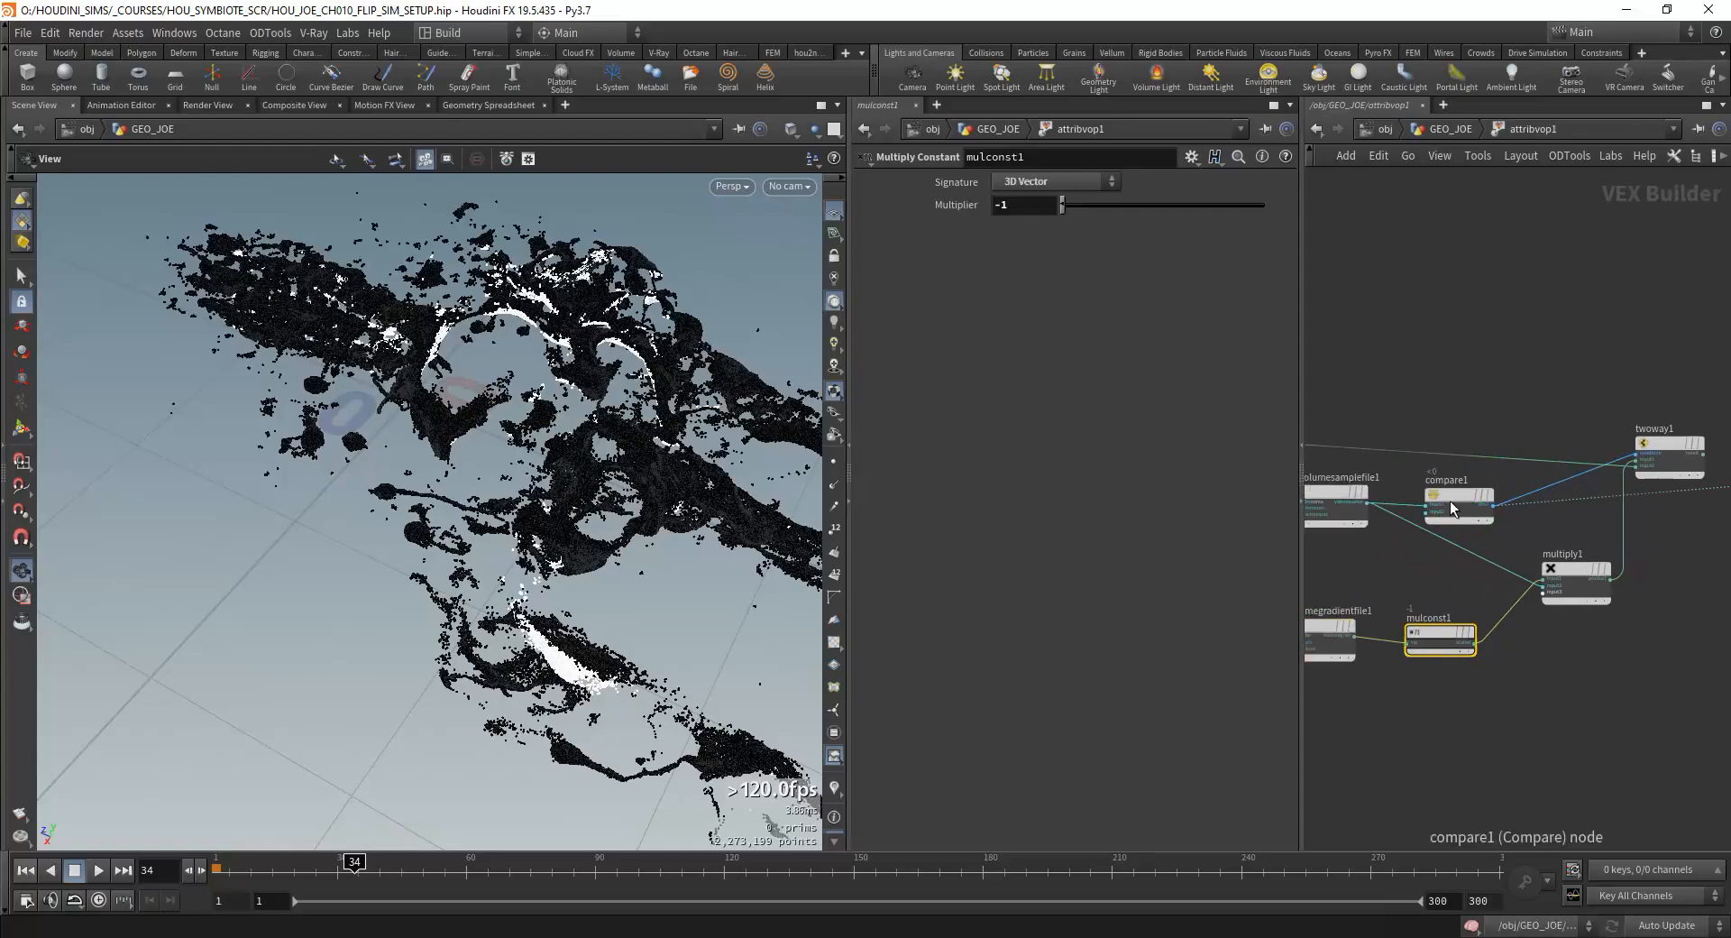
Step: Review compare1's settings and inspect up close which particles its test marks in the viewport
left_click(1450, 501)
middle_click_drag(1399, 473, 1450, 479)
scroll(1384, 501, "up", 1)
left_click(1371, 496)
left_click(1535, 508)
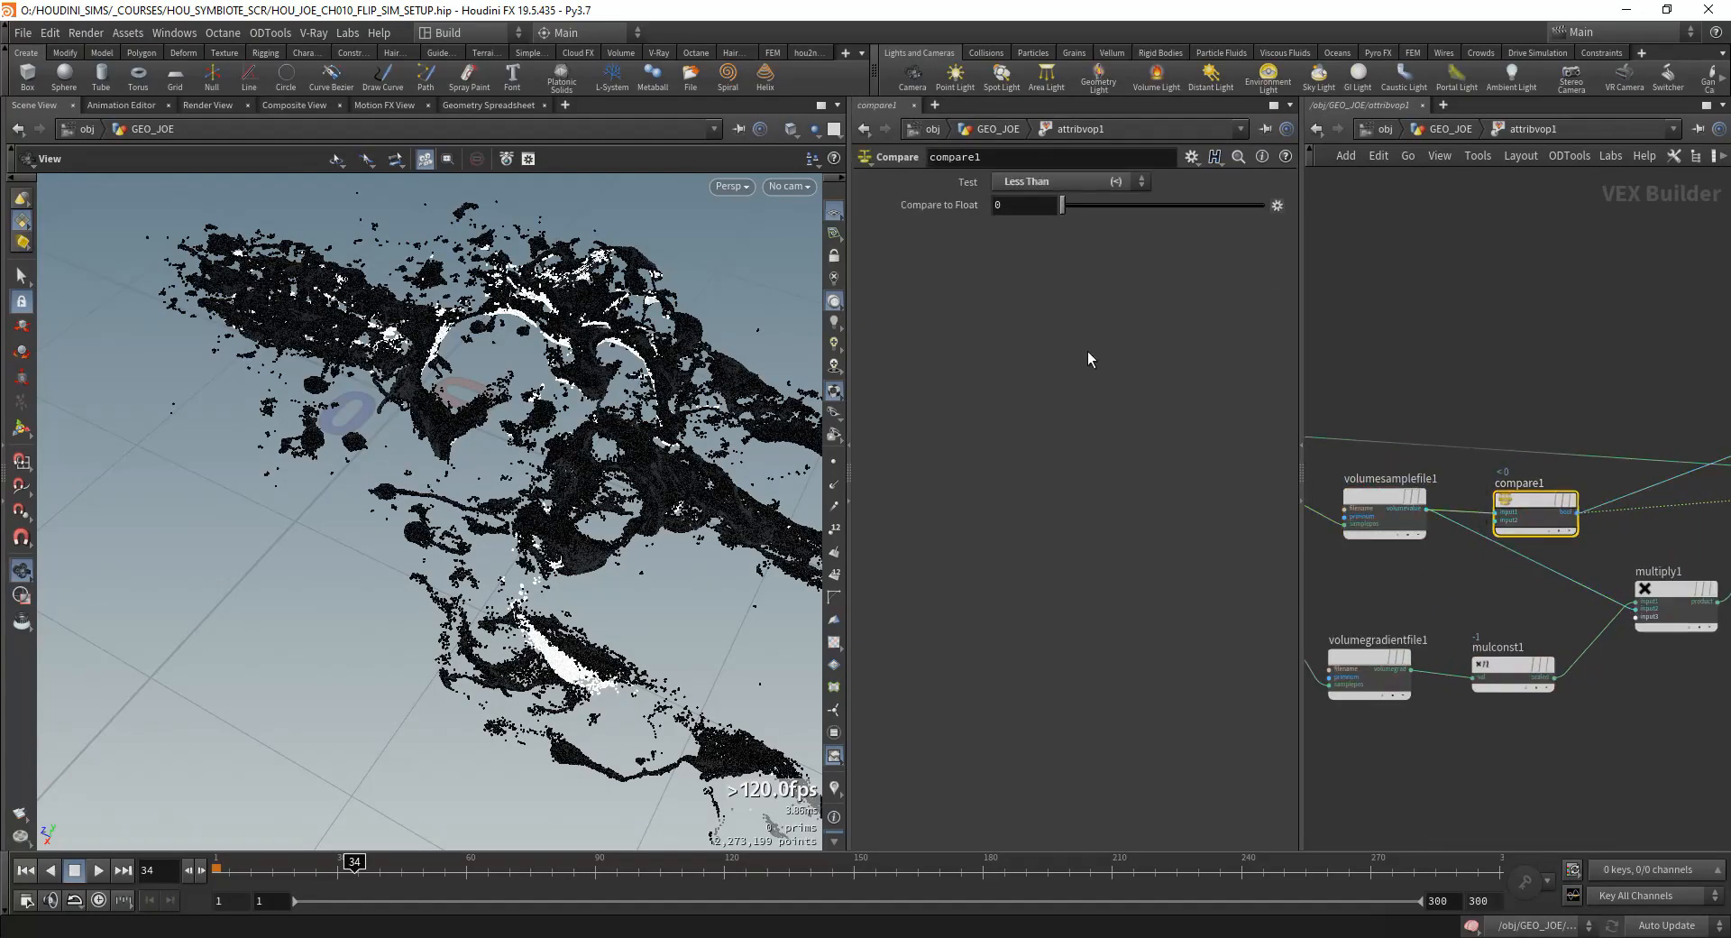
left_click_drag(762, 451, 532, 519)
right_click_drag(532, 518, 572, 471)
left_click_drag(572, 471, 627, 512)
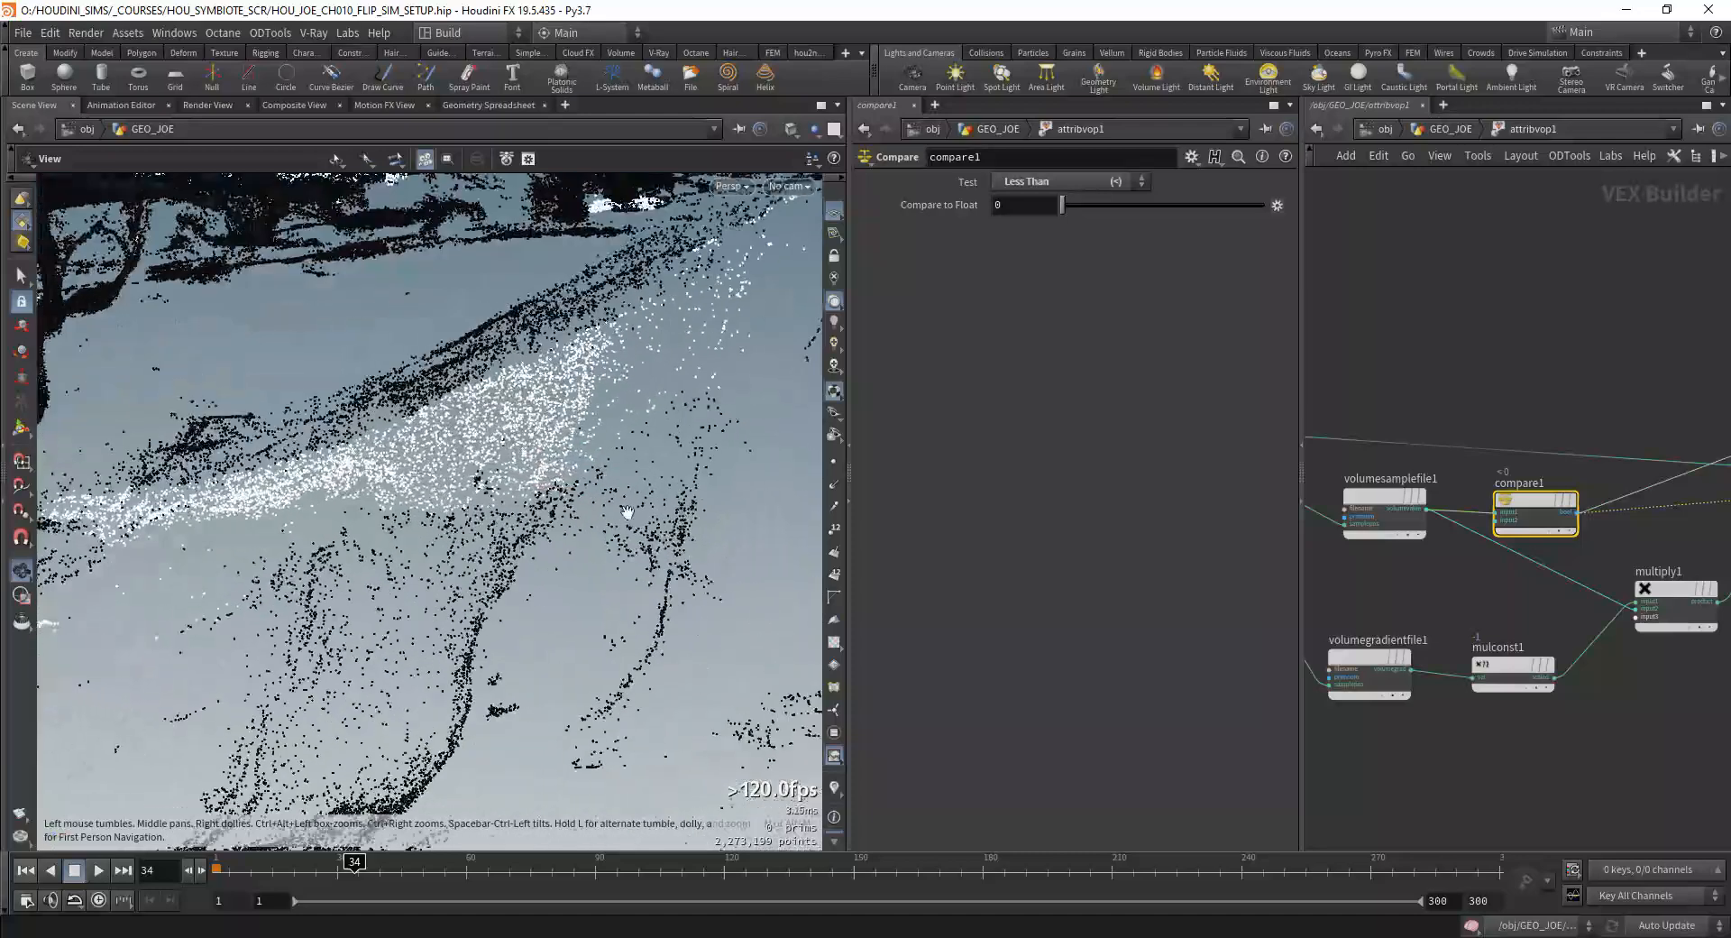
Step: Connect volumegradientfile1's gradient output directly to the geometry output's N
middle_click_drag(1608, 599, 1511, 566)
scroll(1512, 567, "down", 1)
mouse_move(1709, 512)
middle_mouse_down()
mouse_move(1537, 514)
mouse_move(1611, 542)
mouse_move(1693, 536)
middle_mouse_up()
scroll(1603, 505, "up", 3)
left_click(1655, 460)
scroll(1694, 536, "down", 3)
middle_click_drag(1500, 533, 1544, 496)
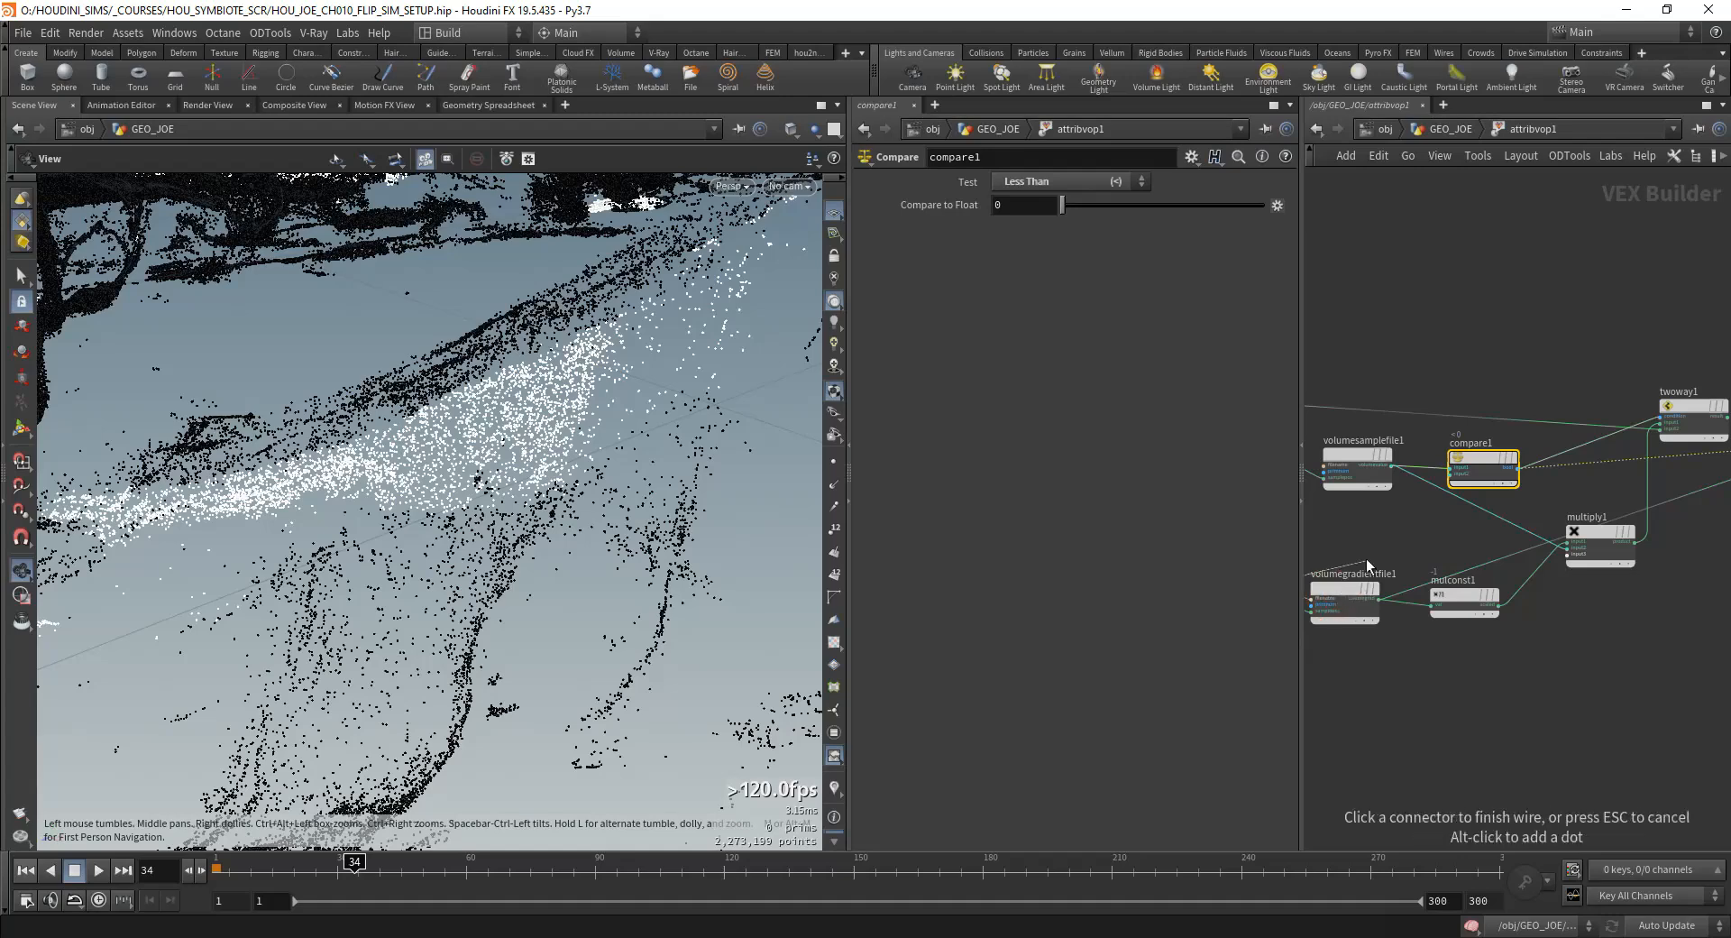
key("Escape")
middle_click_drag(1367, 566, 1480, 530)
left_click(1432, 593)
middle_click_drag(1593, 544, 1357, 538)
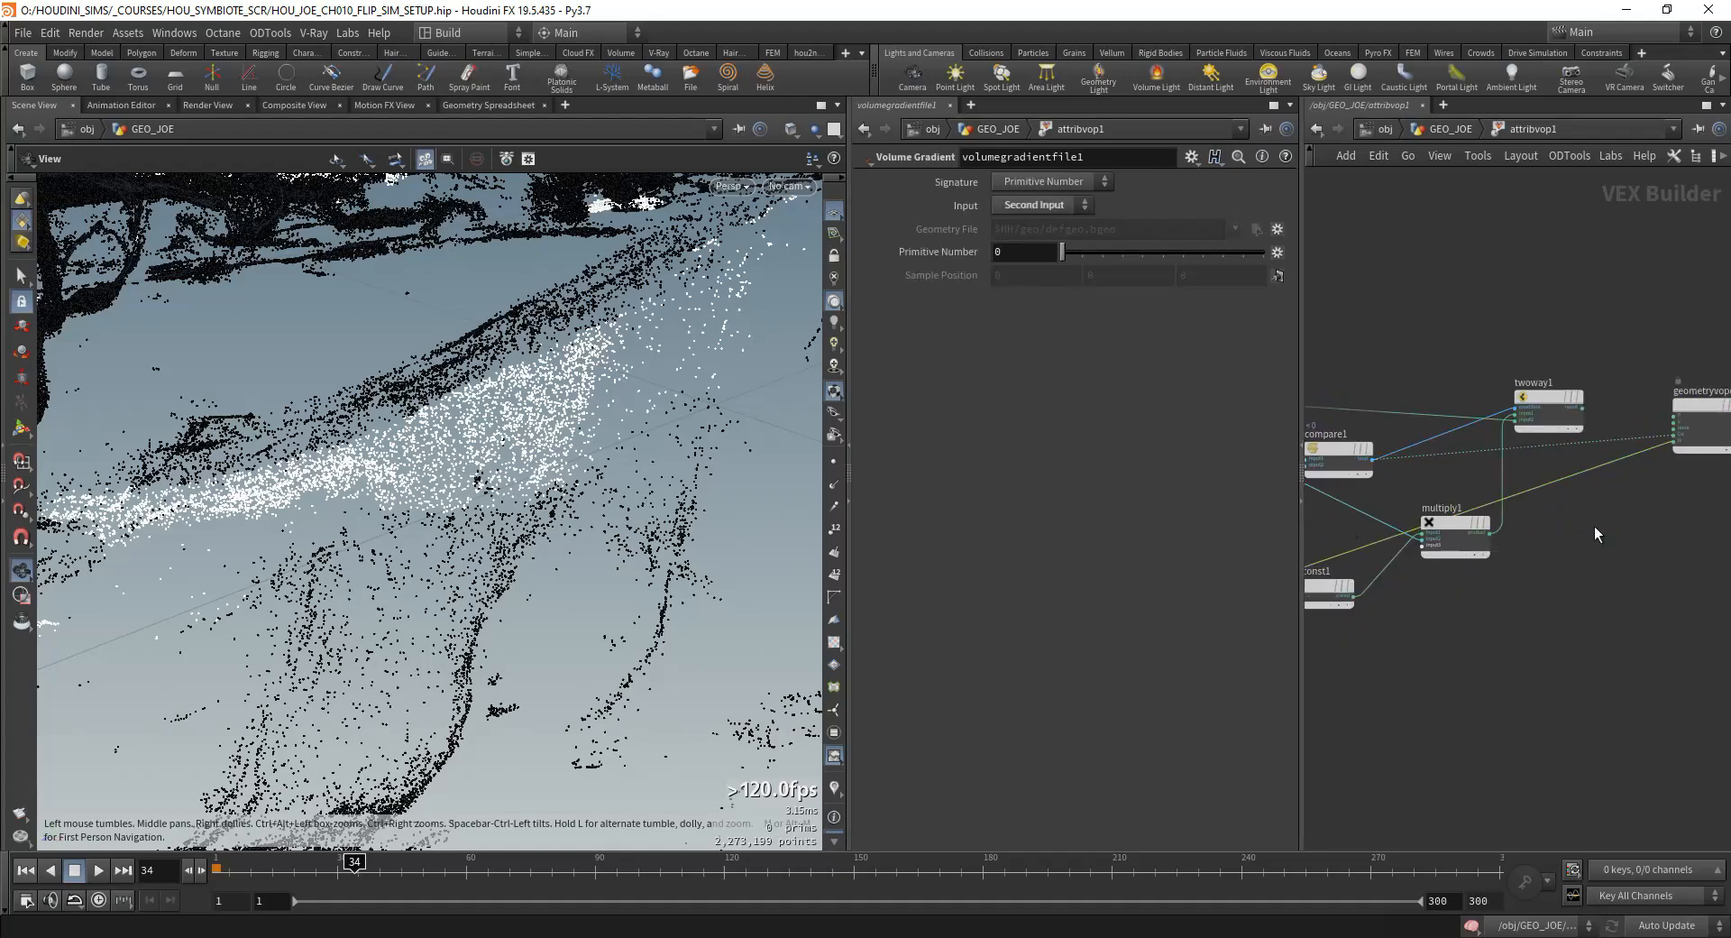
Step: Display point normals in the viewport and set the Scale Normal guide size to 0.01
middle_click_drag(1565, 506, 1671, 481)
left_click_drag(1312, 550, 1344, 516)
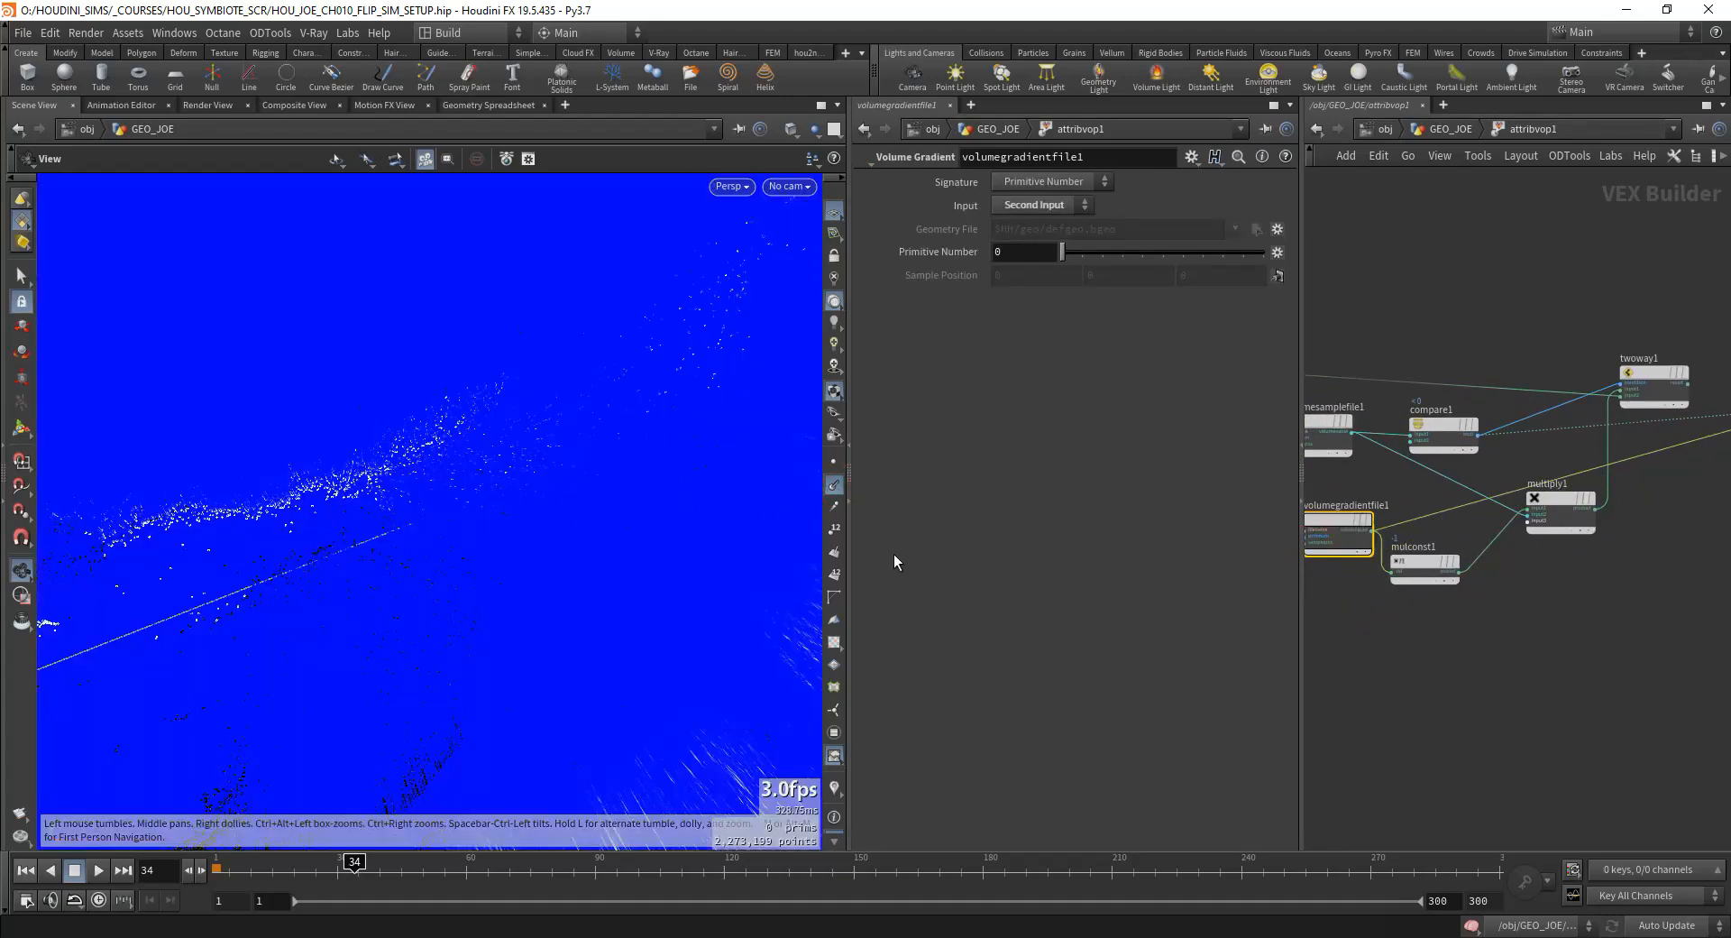
left_click(832, 485)
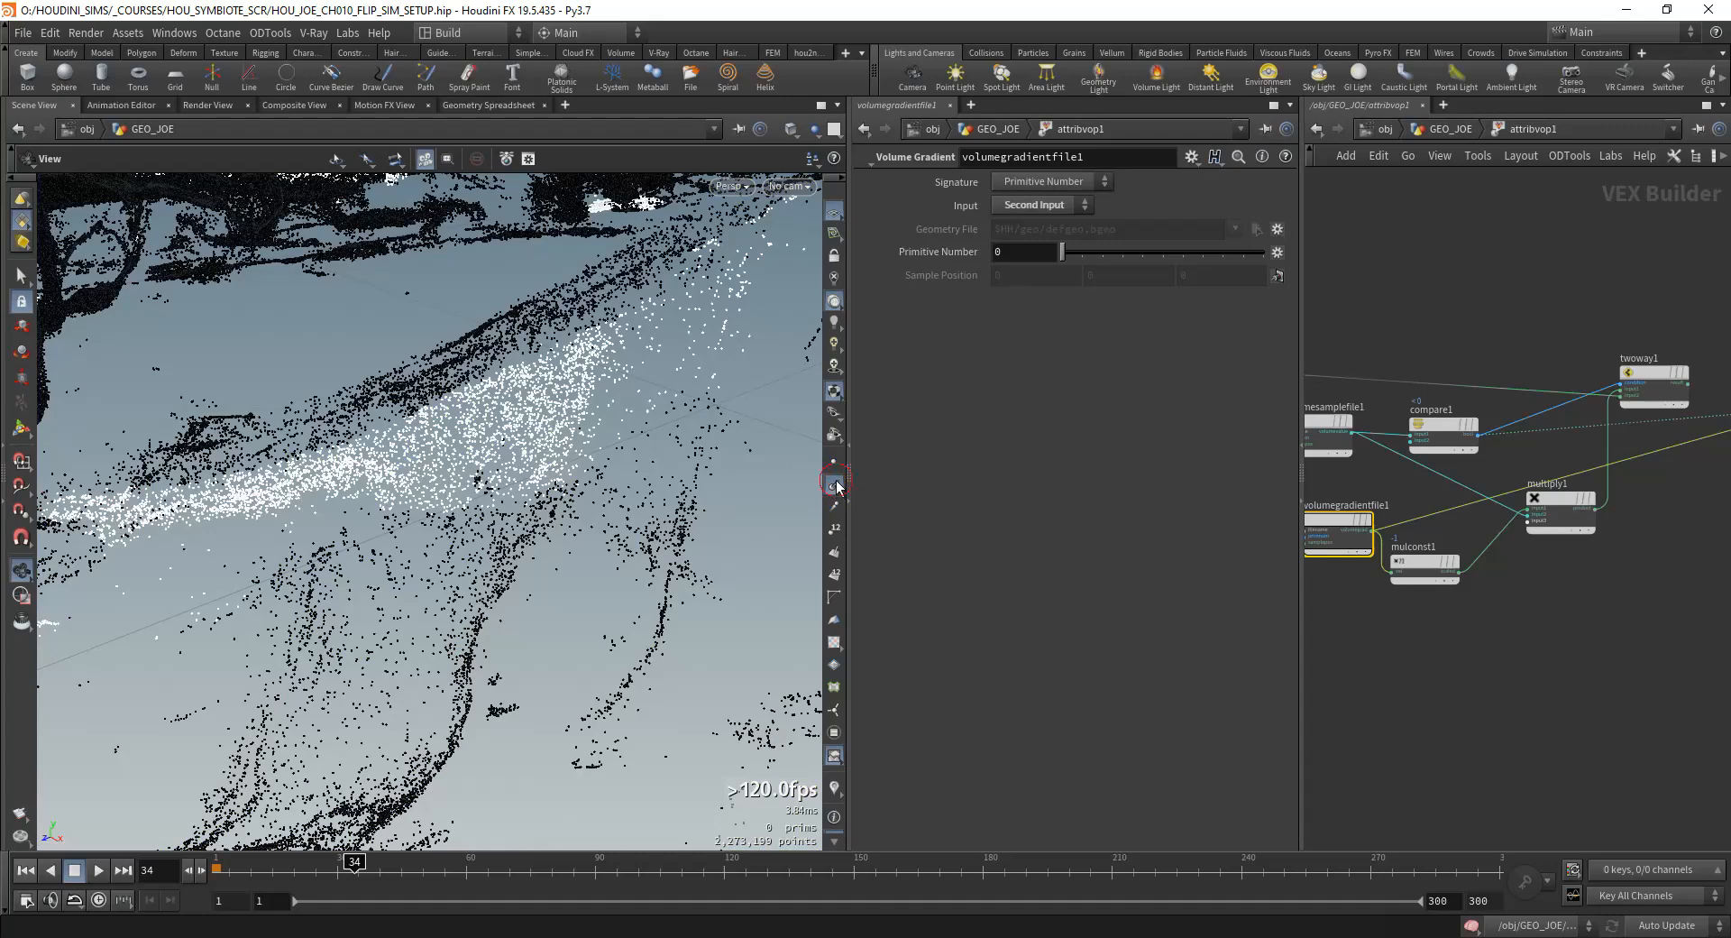
key("d")
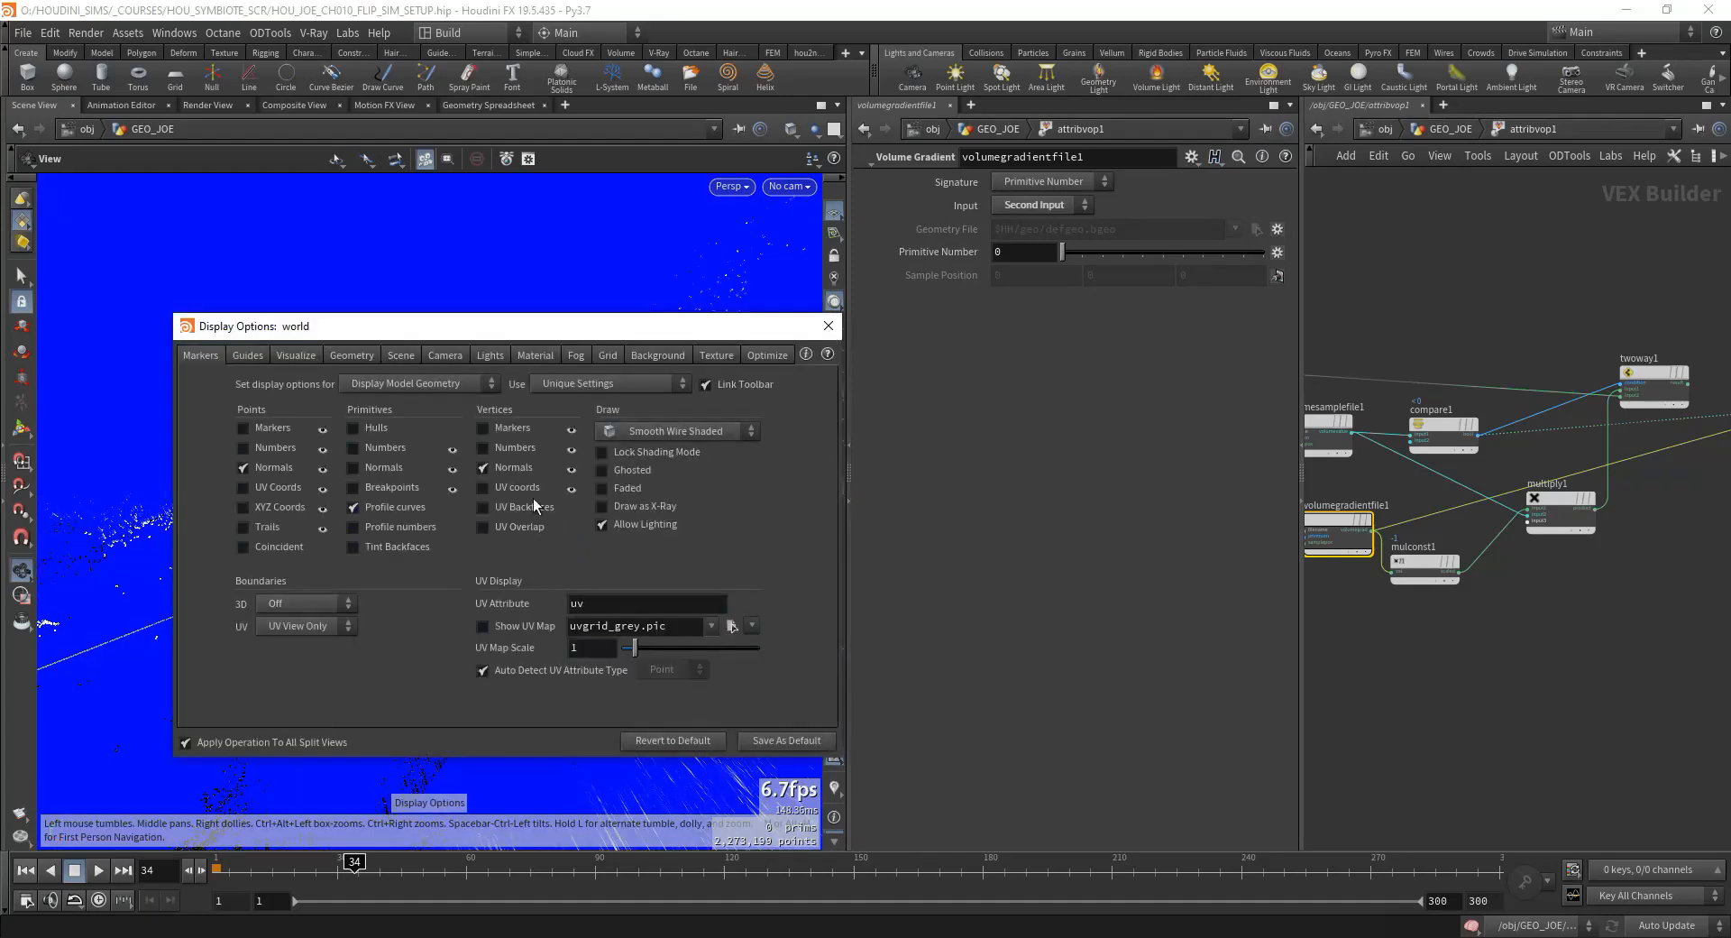
left_click(284, 357)
left_click(247, 355)
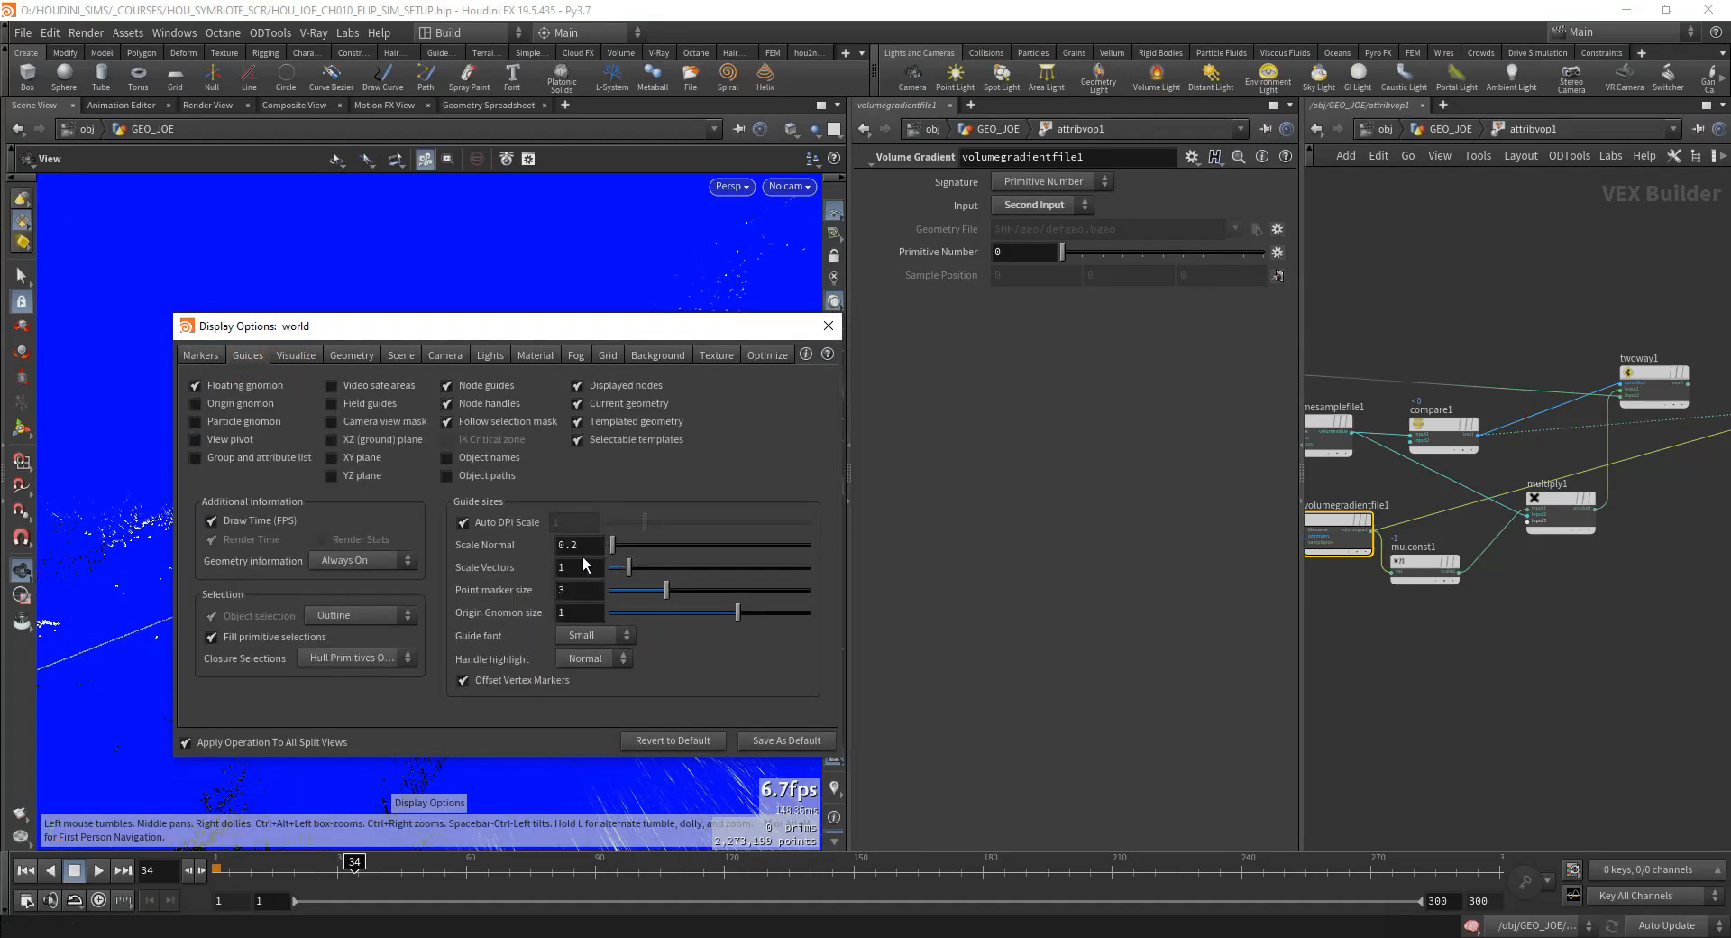
key("BackSpace")
type("01")
key("Return")
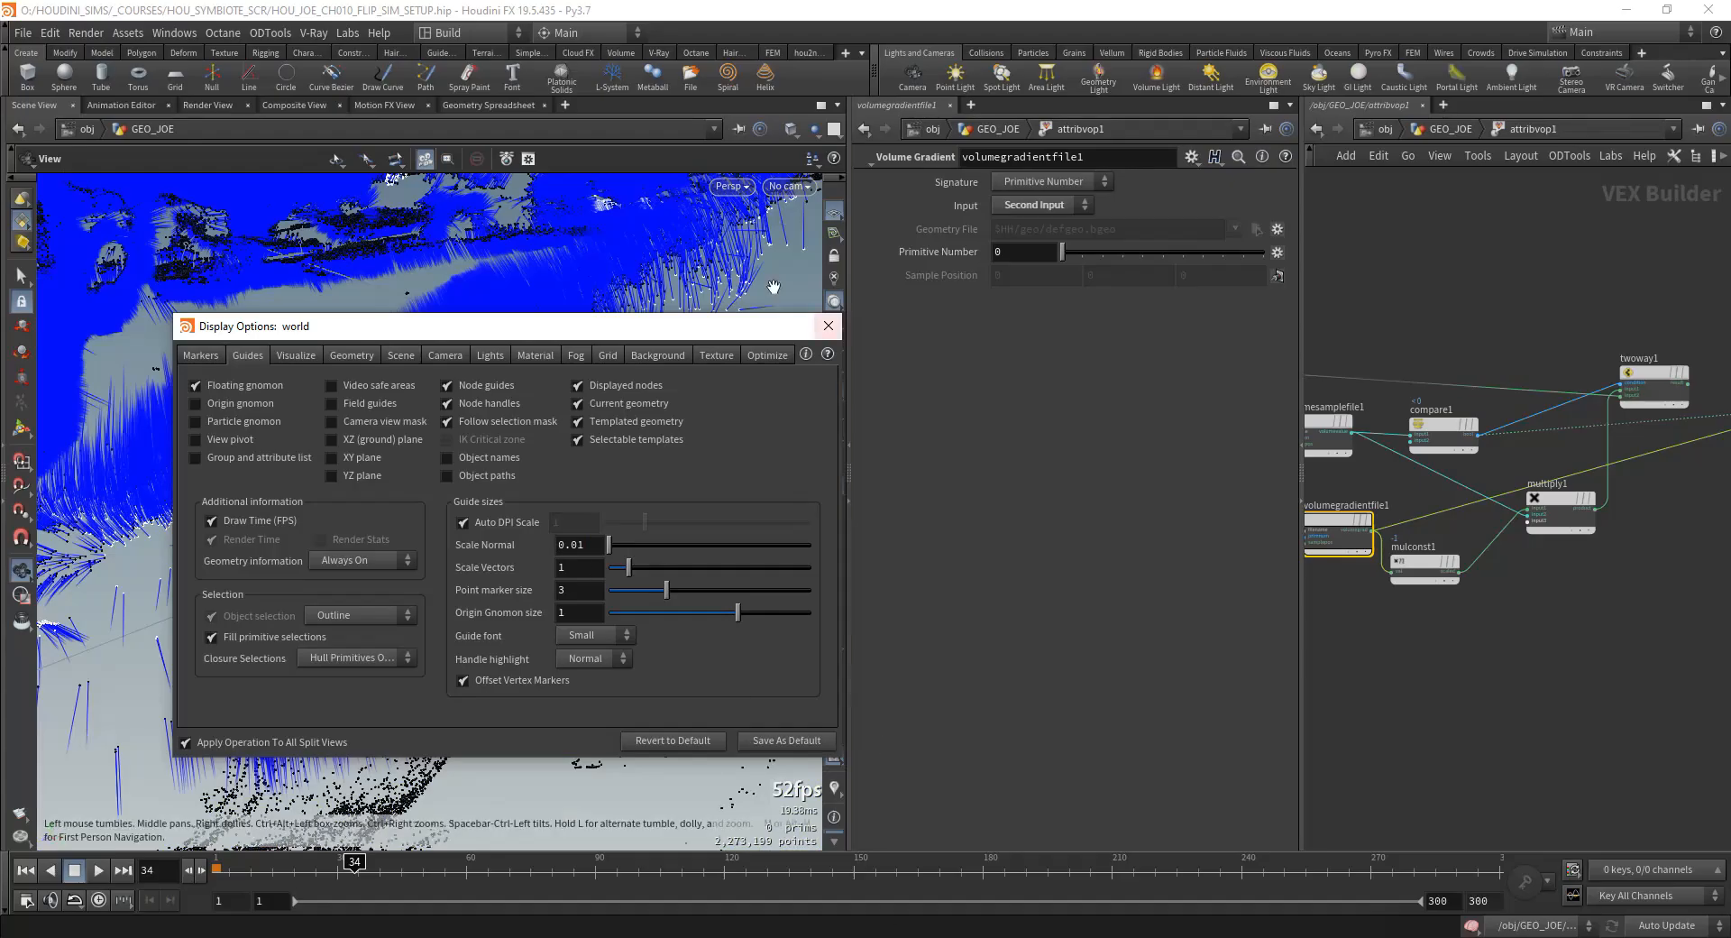
left_click(828, 325)
Step: Examine the gradient normals around the body up close and cut volumegradientfile1's wire to the geometry output's N
left_click_drag(685, 451, 568, 395)
right_click_drag(568, 394, 630, 464)
mouse_move(630, 463)
left_mouse_down()
mouse_move(670, 434)
mouse_move(619, 467)
left_mouse_up()
middle_click_drag(1521, 631, 1388, 688)
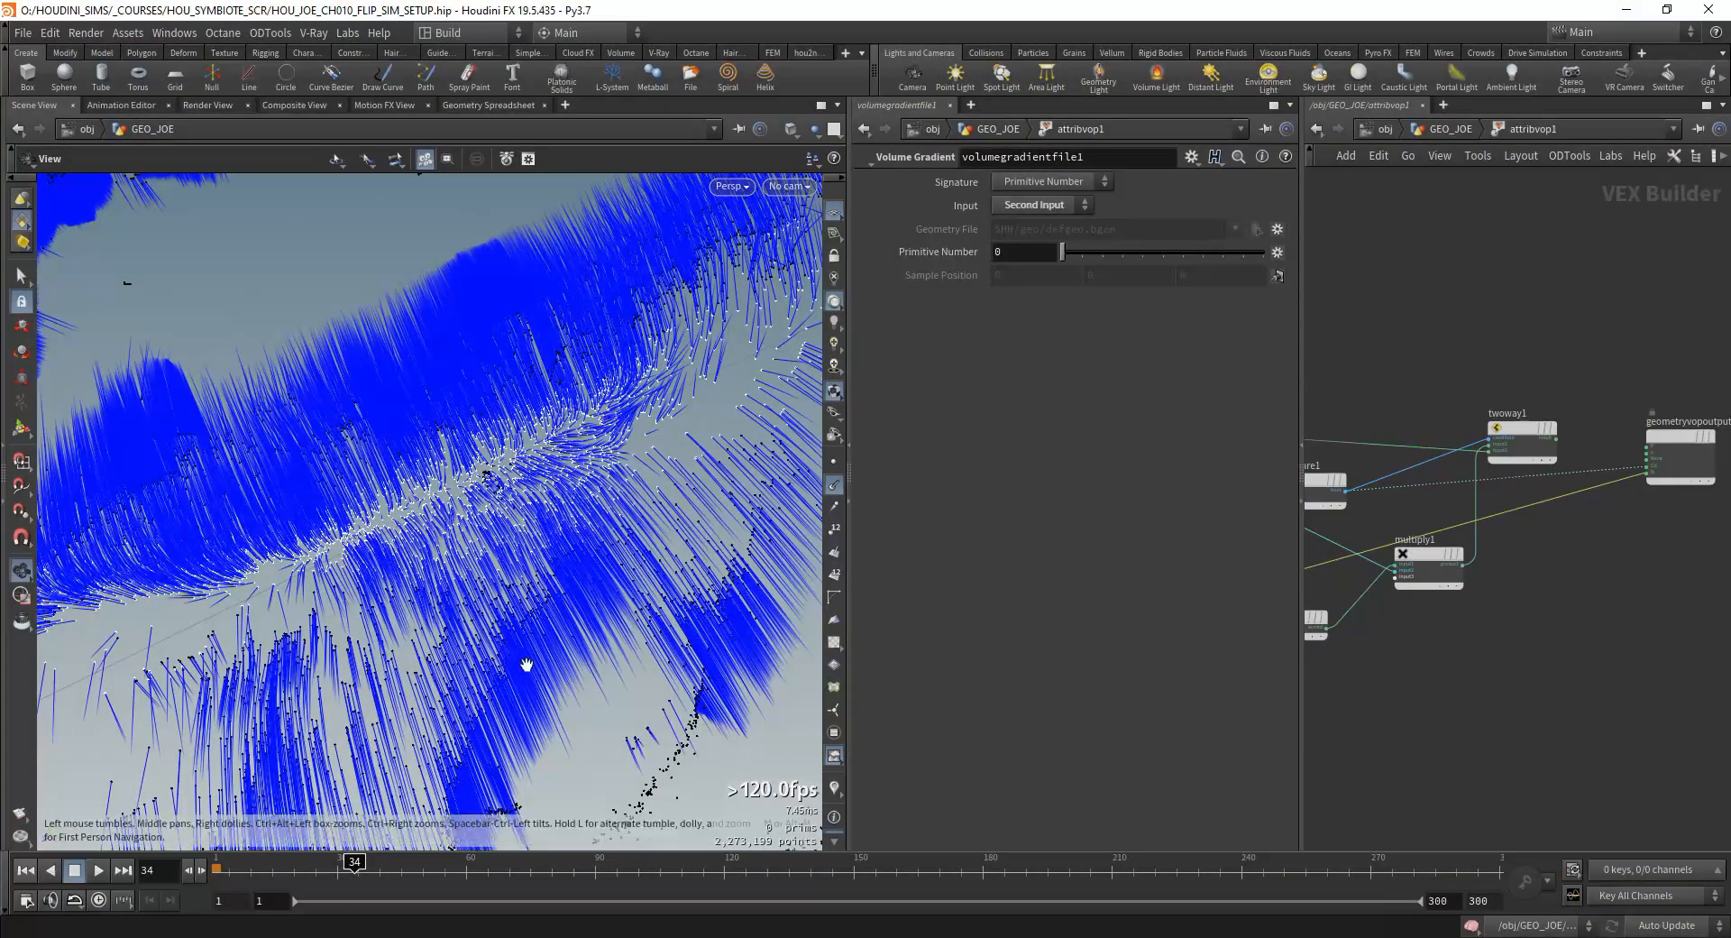
left_click_drag(427, 576, 515, 768)
middle_click_drag(1549, 568, 1647, 588)
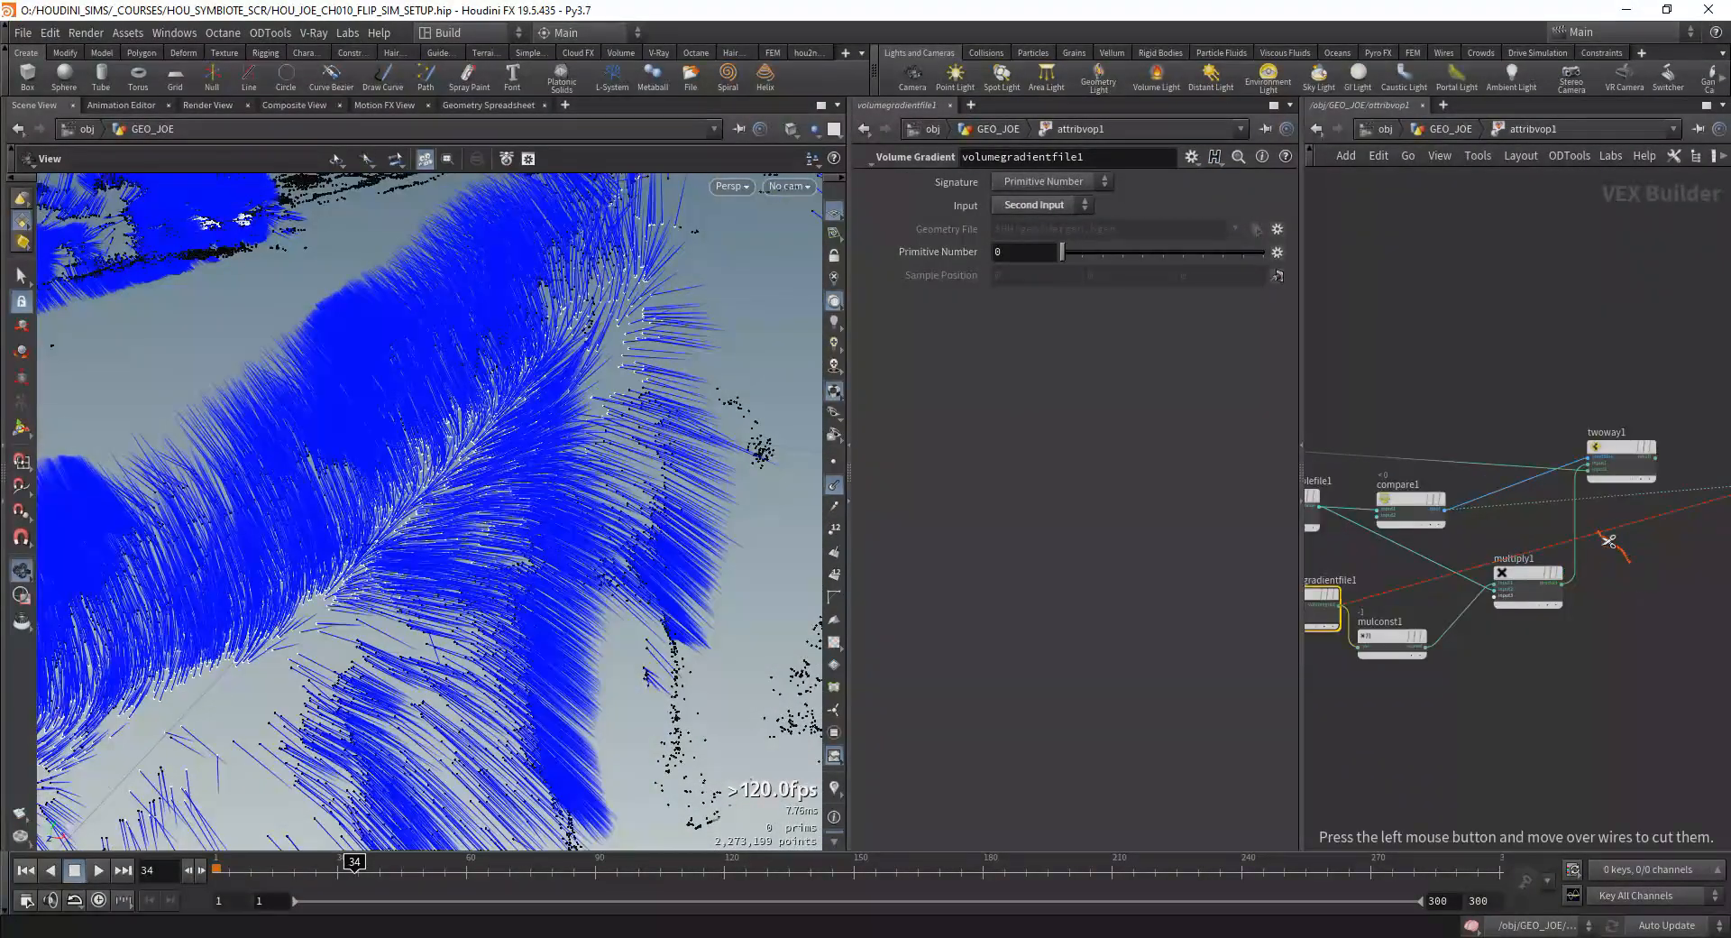
left_click_drag(1609, 541, 1598, 531)
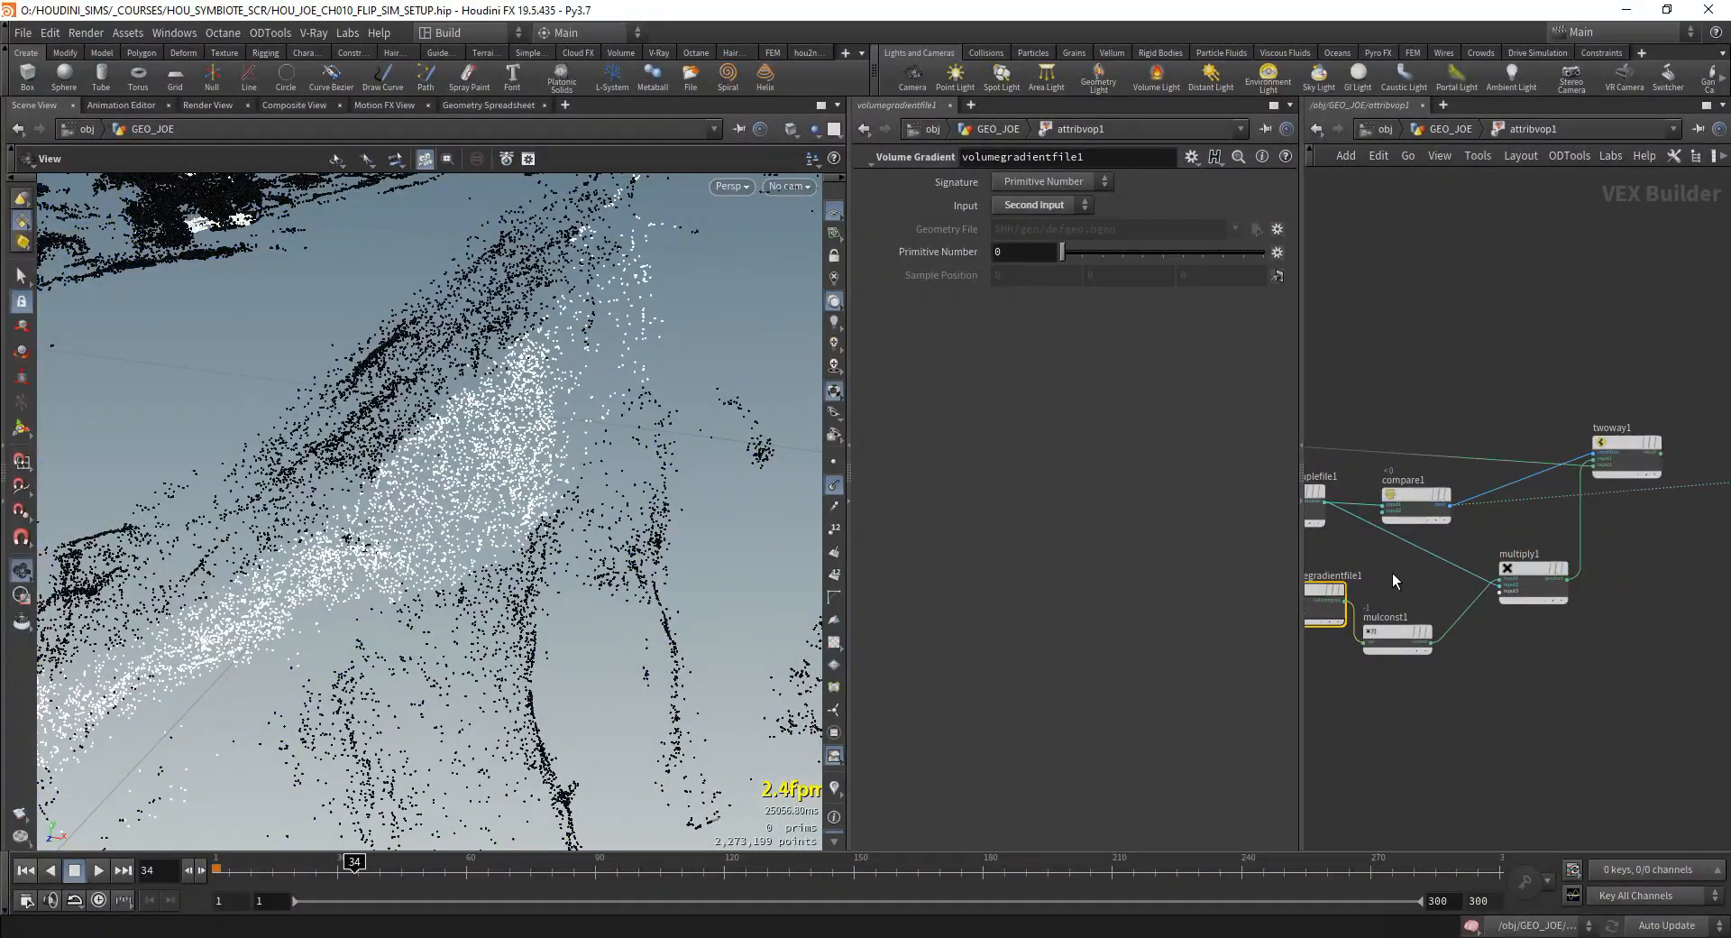
Step: Align mulconst1 with volumegradientfile1 and review the settings of multiply1, mulconst1 and volumesamplefile1
middle_click_drag(1393, 575, 1473, 569)
left_click(1513, 581)
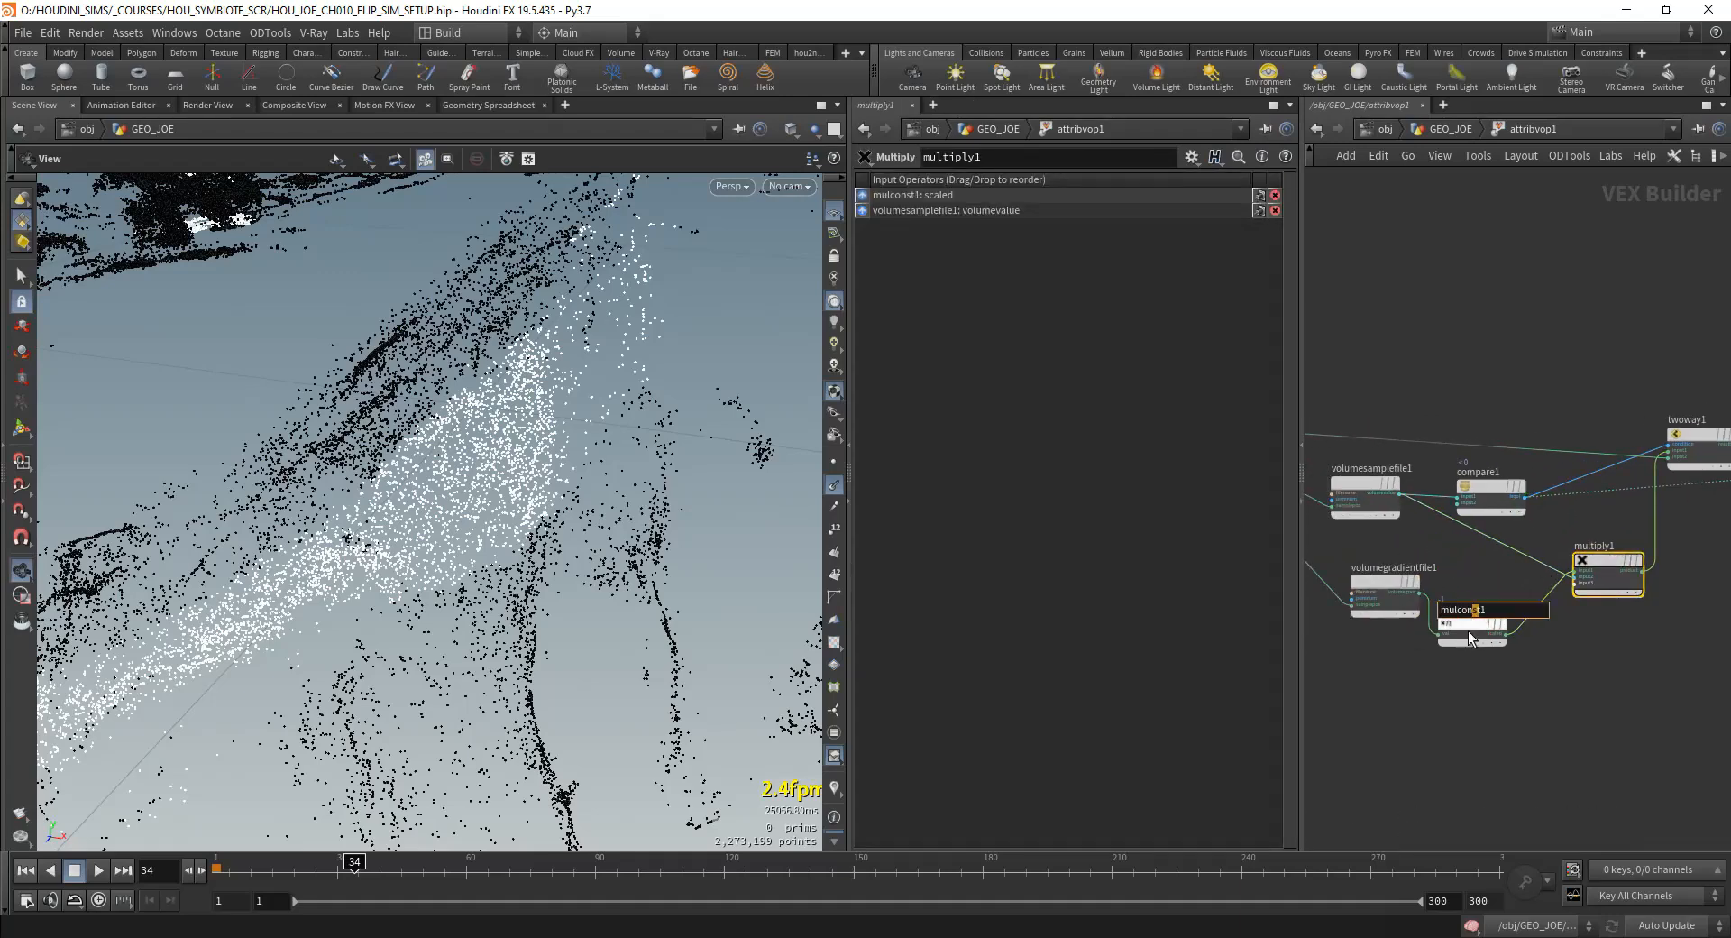
left_click_drag(1466, 631, 1484, 597)
left_click(1485, 597)
left_click_drag(1376, 595, 1356, 601)
middle_click_drag(1591, 649, 1543, 645)
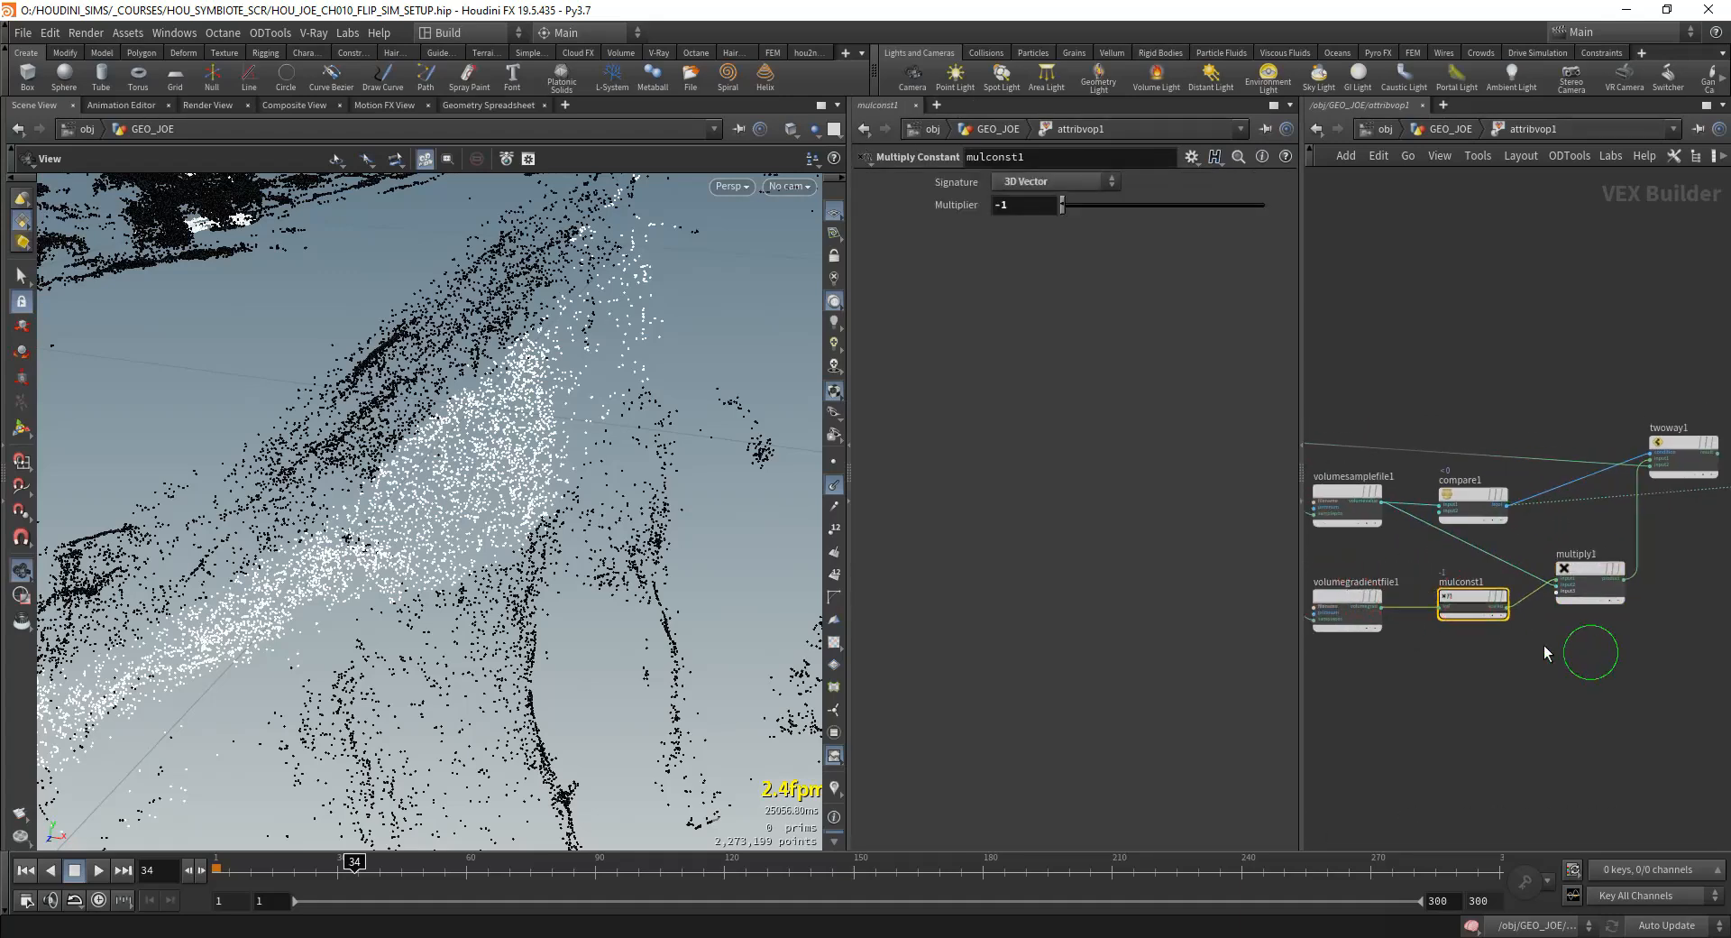
left_click(1585, 570)
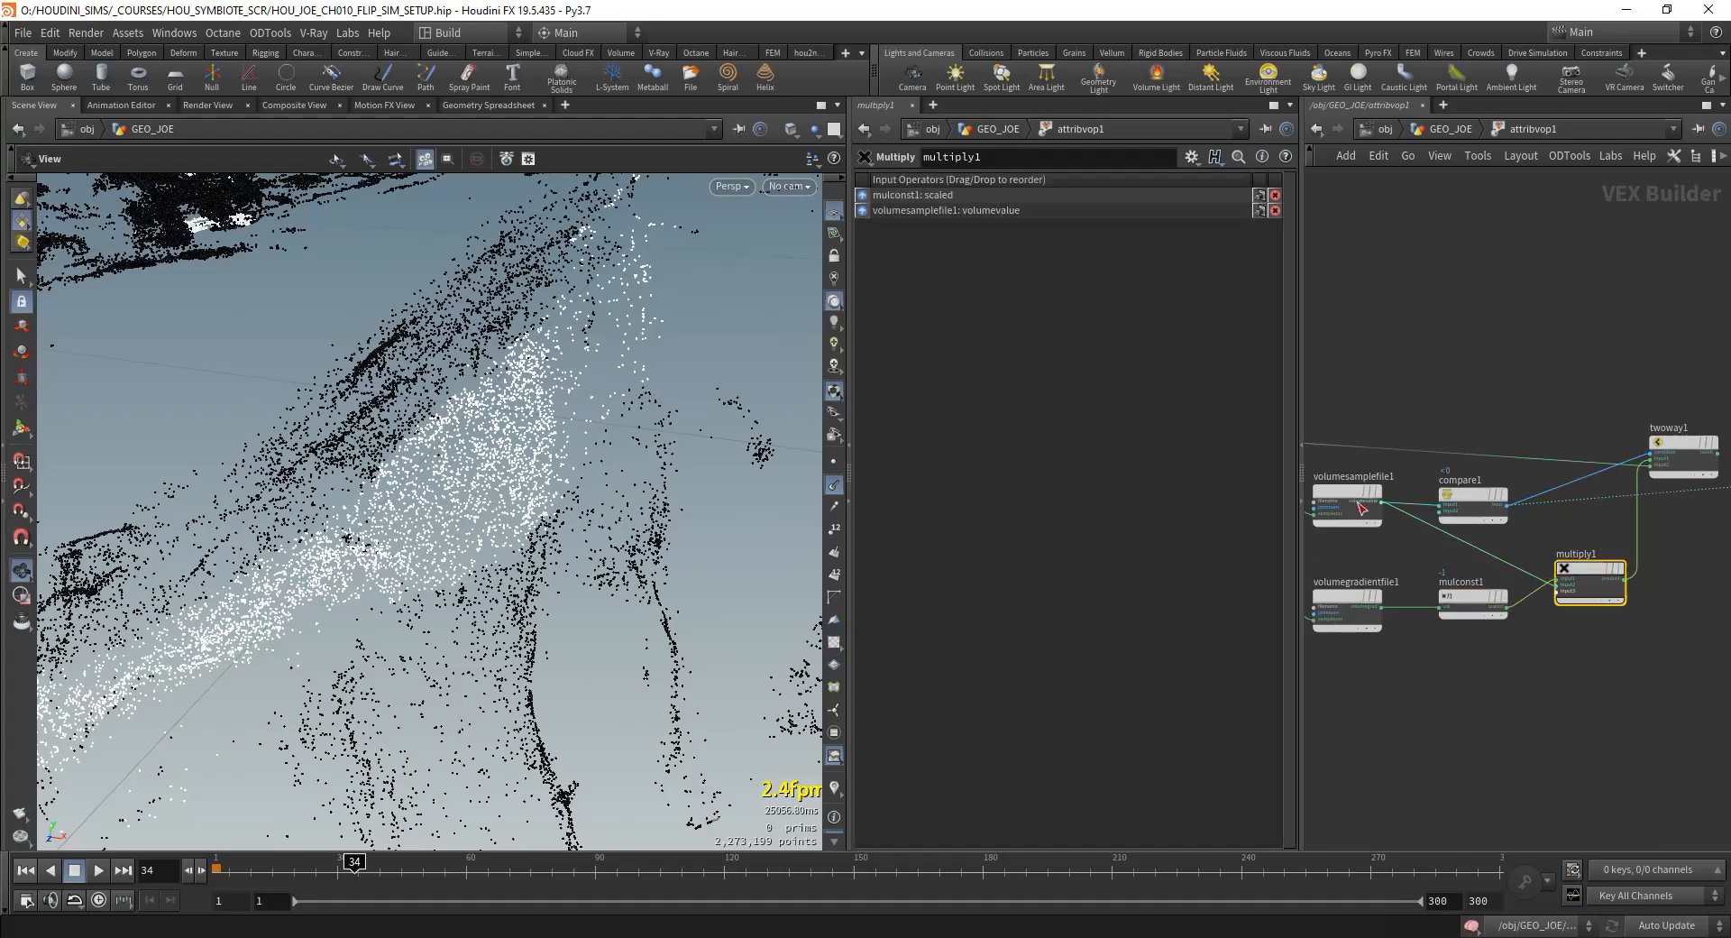
key("Up")
middle_click_drag(1347, 511, 1452, 520)
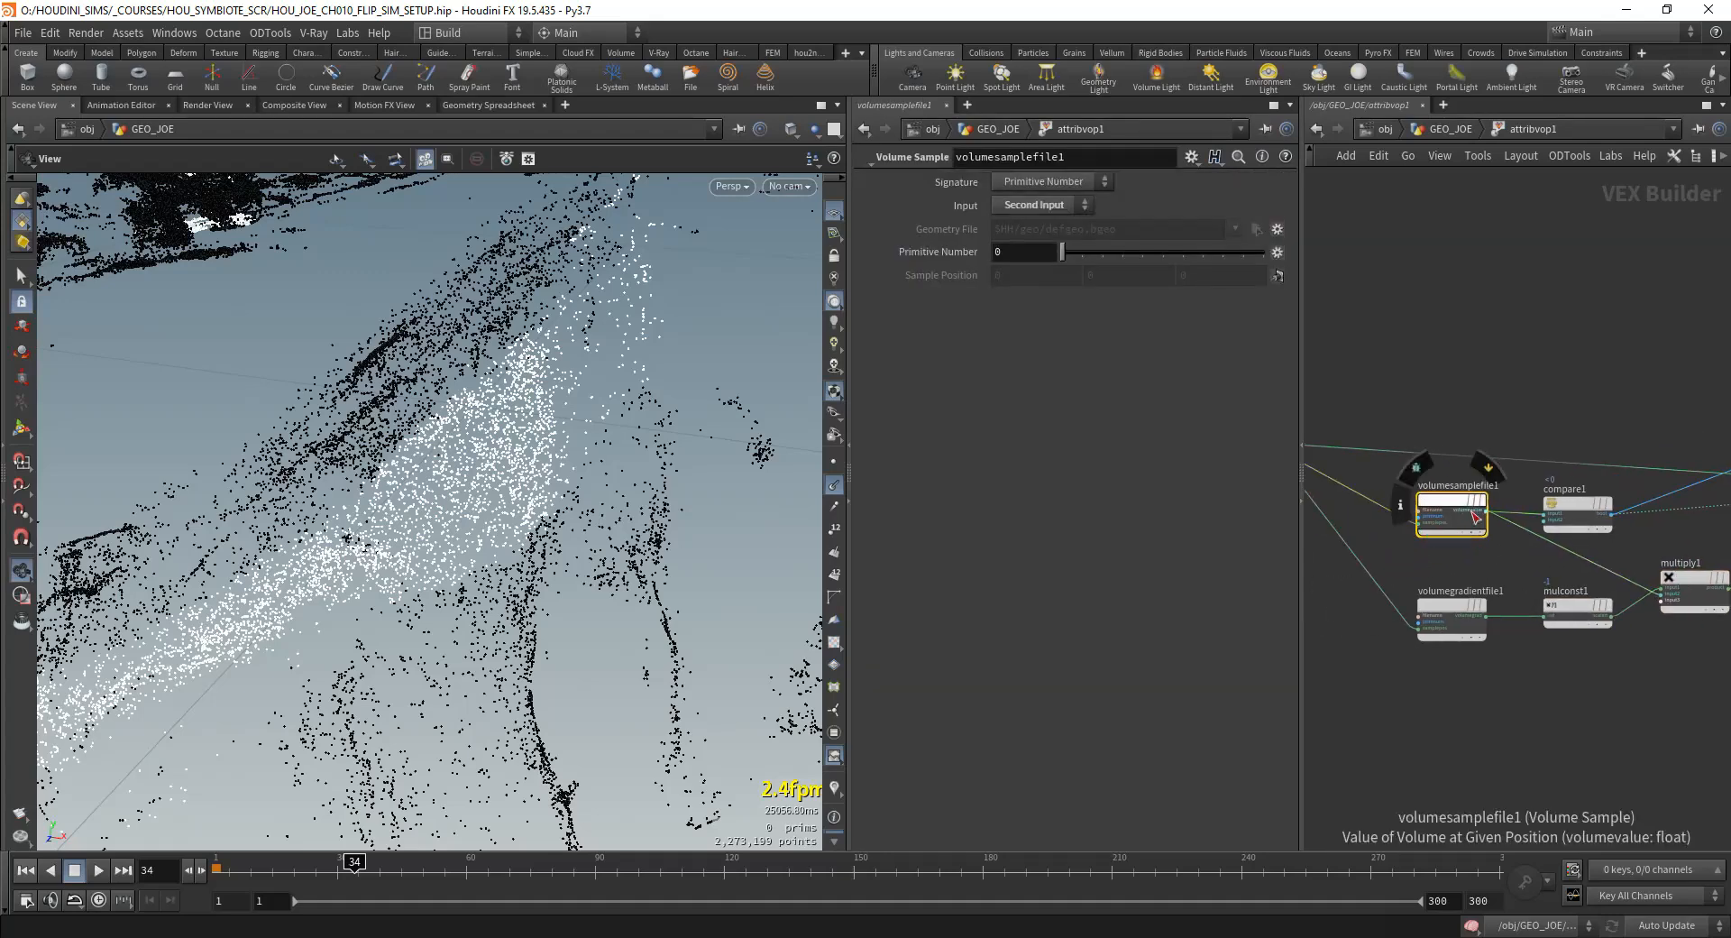
Step: Connect twoway1's result to the geometry output's P and cut compare1's wire to Cd
scroll(1476, 517, "up", 3)
scroll(1533, 564, "down", 3)
middle_click_drag(1620, 543, 1398, 516)
scroll(1535, 511, "up", 3)
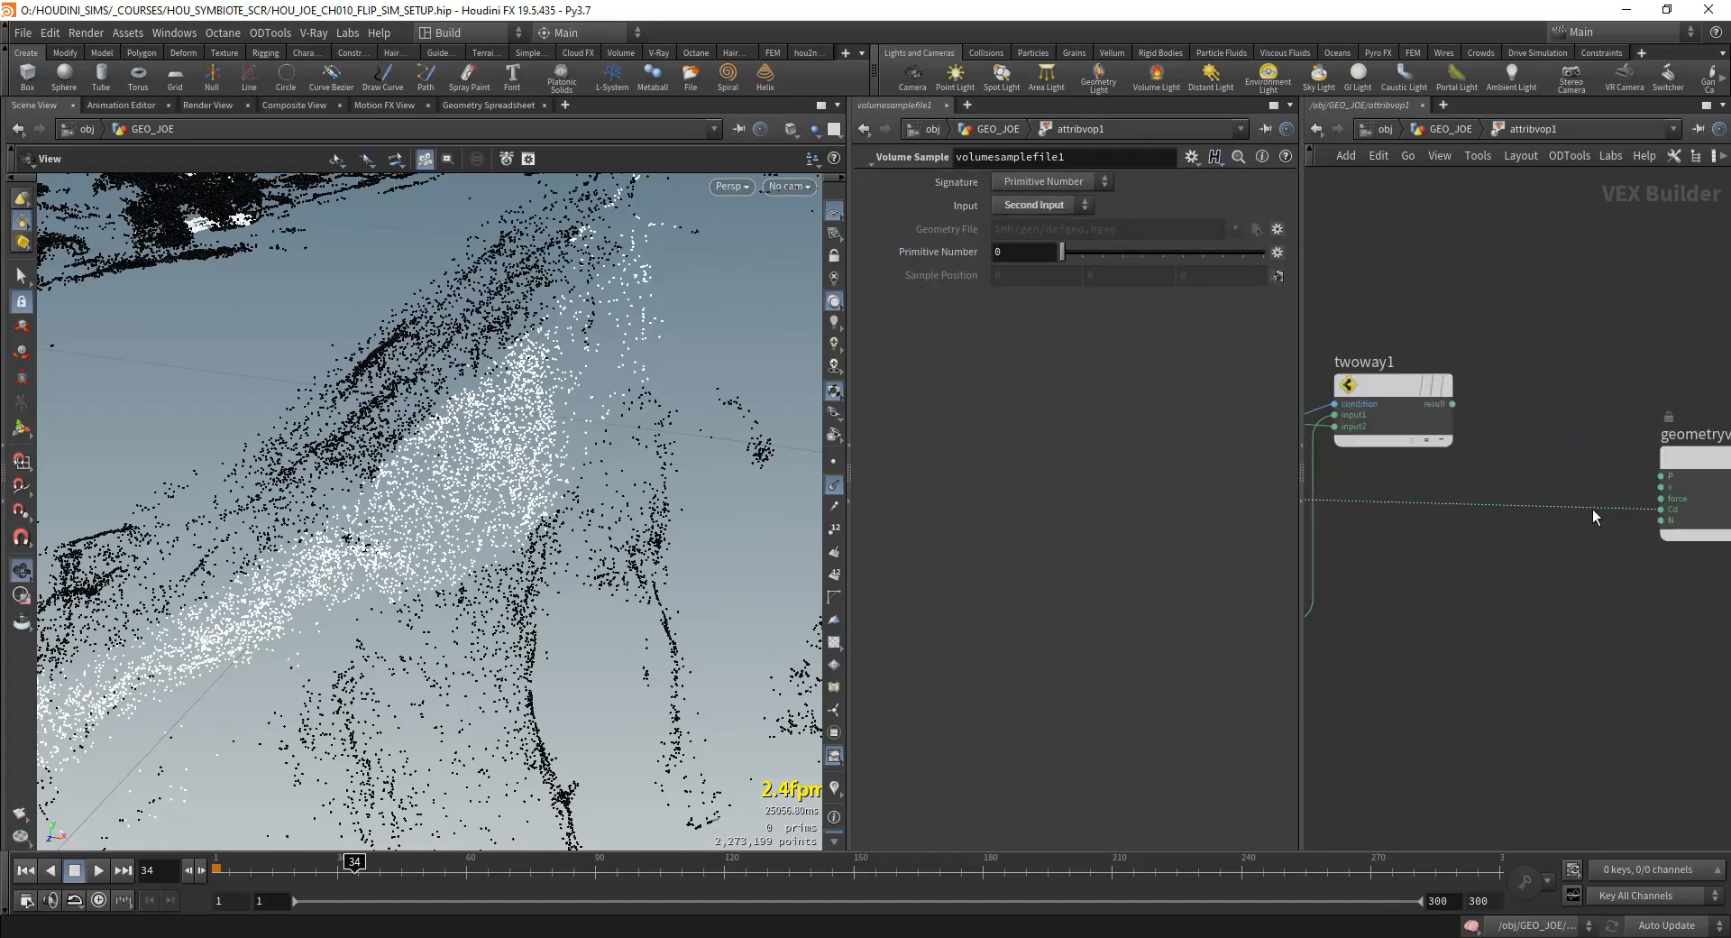
left_click(1662, 475)
left_click_drag(1590, 524, 1589, 530)
scroll(1569, 527, "down", 3)
middle_click_drag(1402, 518, 1540, 551)
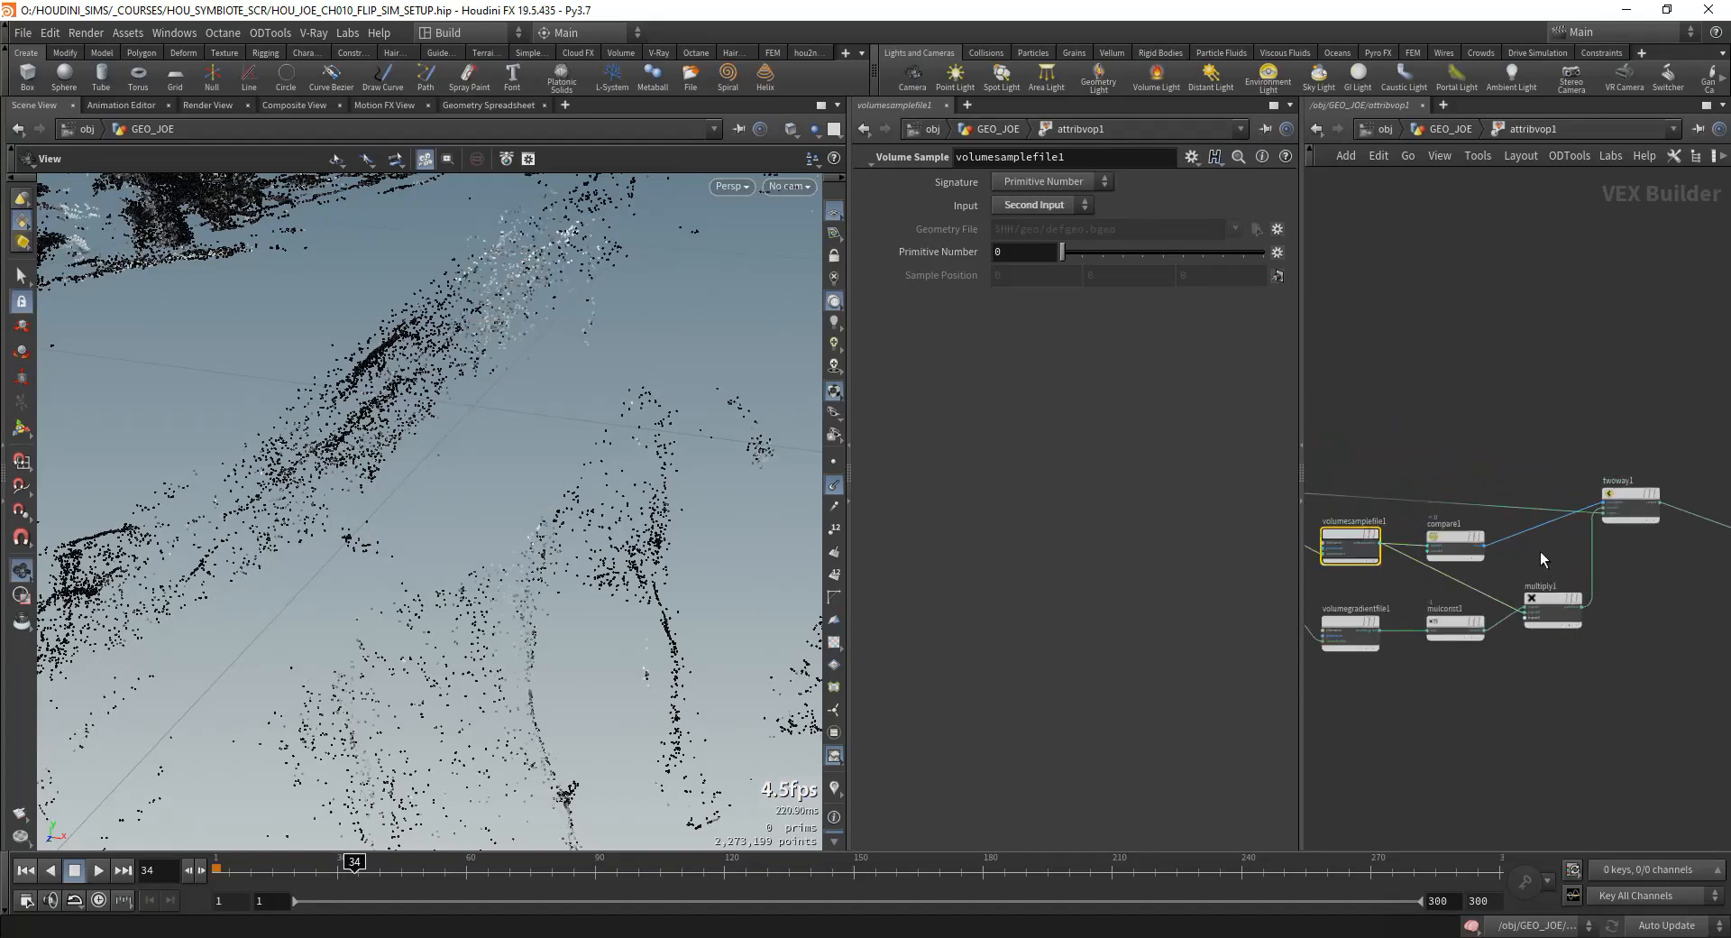
Step: Try feeding the original P into twoway1's input1 in place of multiply1's product, and undo the rewiring
scroll(1583, 521, "up", 1)
left_click(1621, 508)
scroll(1597, 521, "up", 2)
left_click(1627, 511)
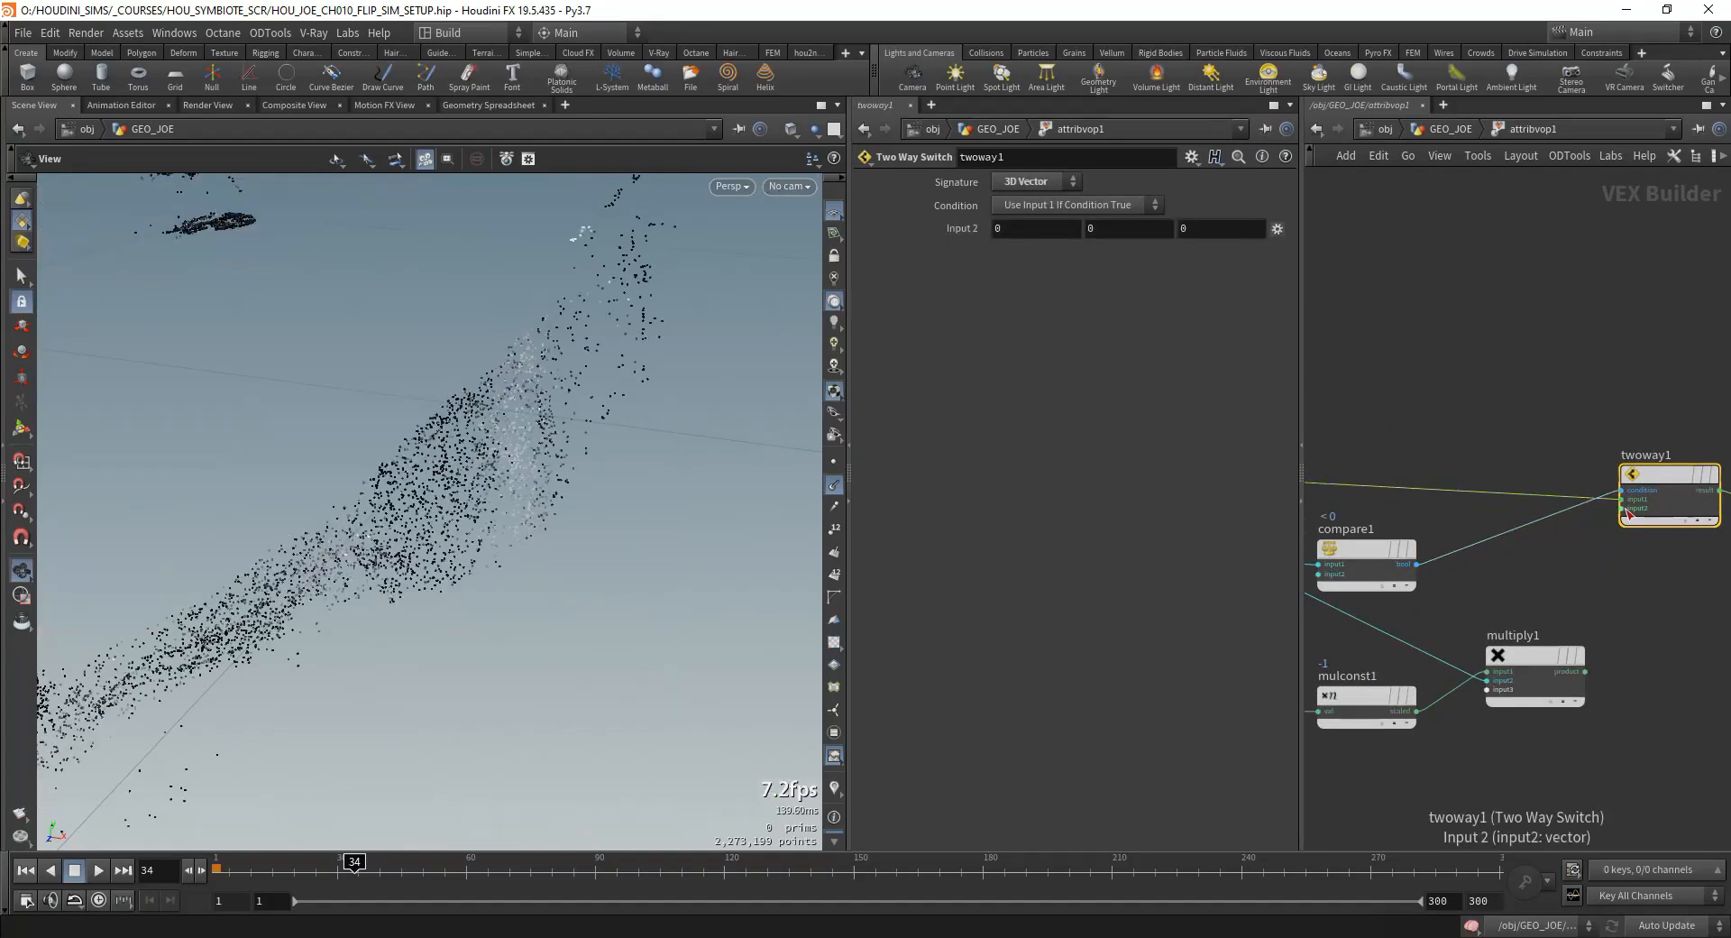
scroll(1610, 591, "up", 2)
key("ctrl+z")
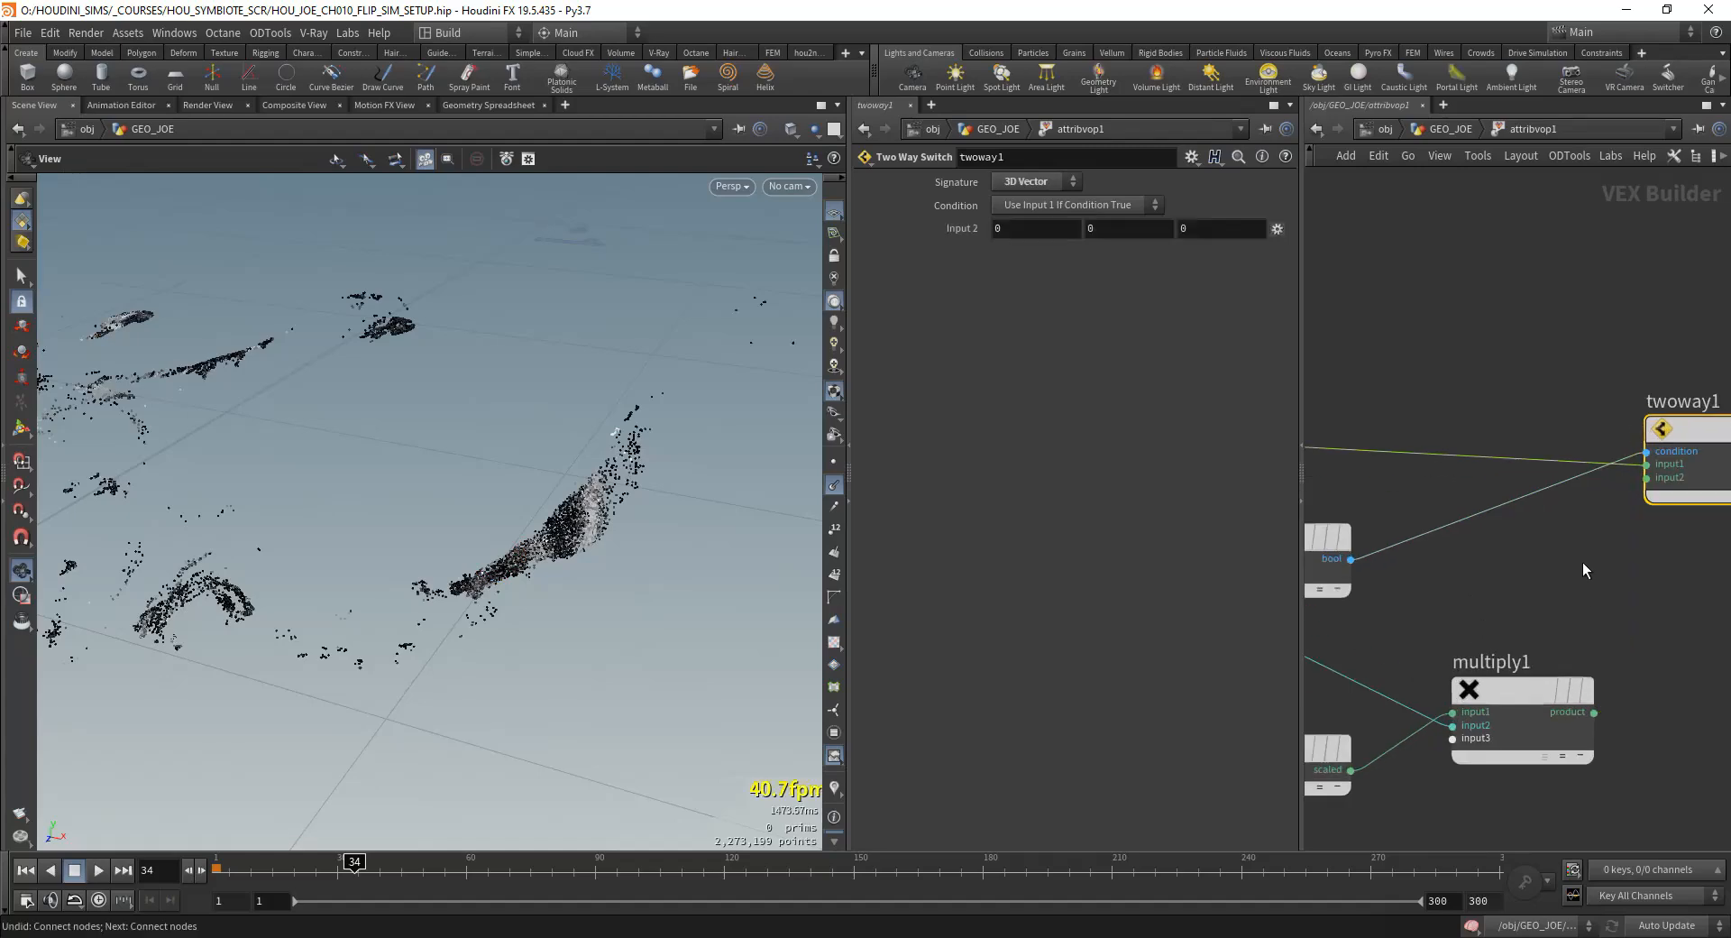
scroll(1550, 568, "down", 2)
Step: Review compare1's test settings and trace how its boolean and multiply1's product feed twoway1
left_click(1606, 464)
middle_click_drag(1426, 444, 1212, 435)
left_click(1491, 515)
scroll(1405, 457, "down", 2)
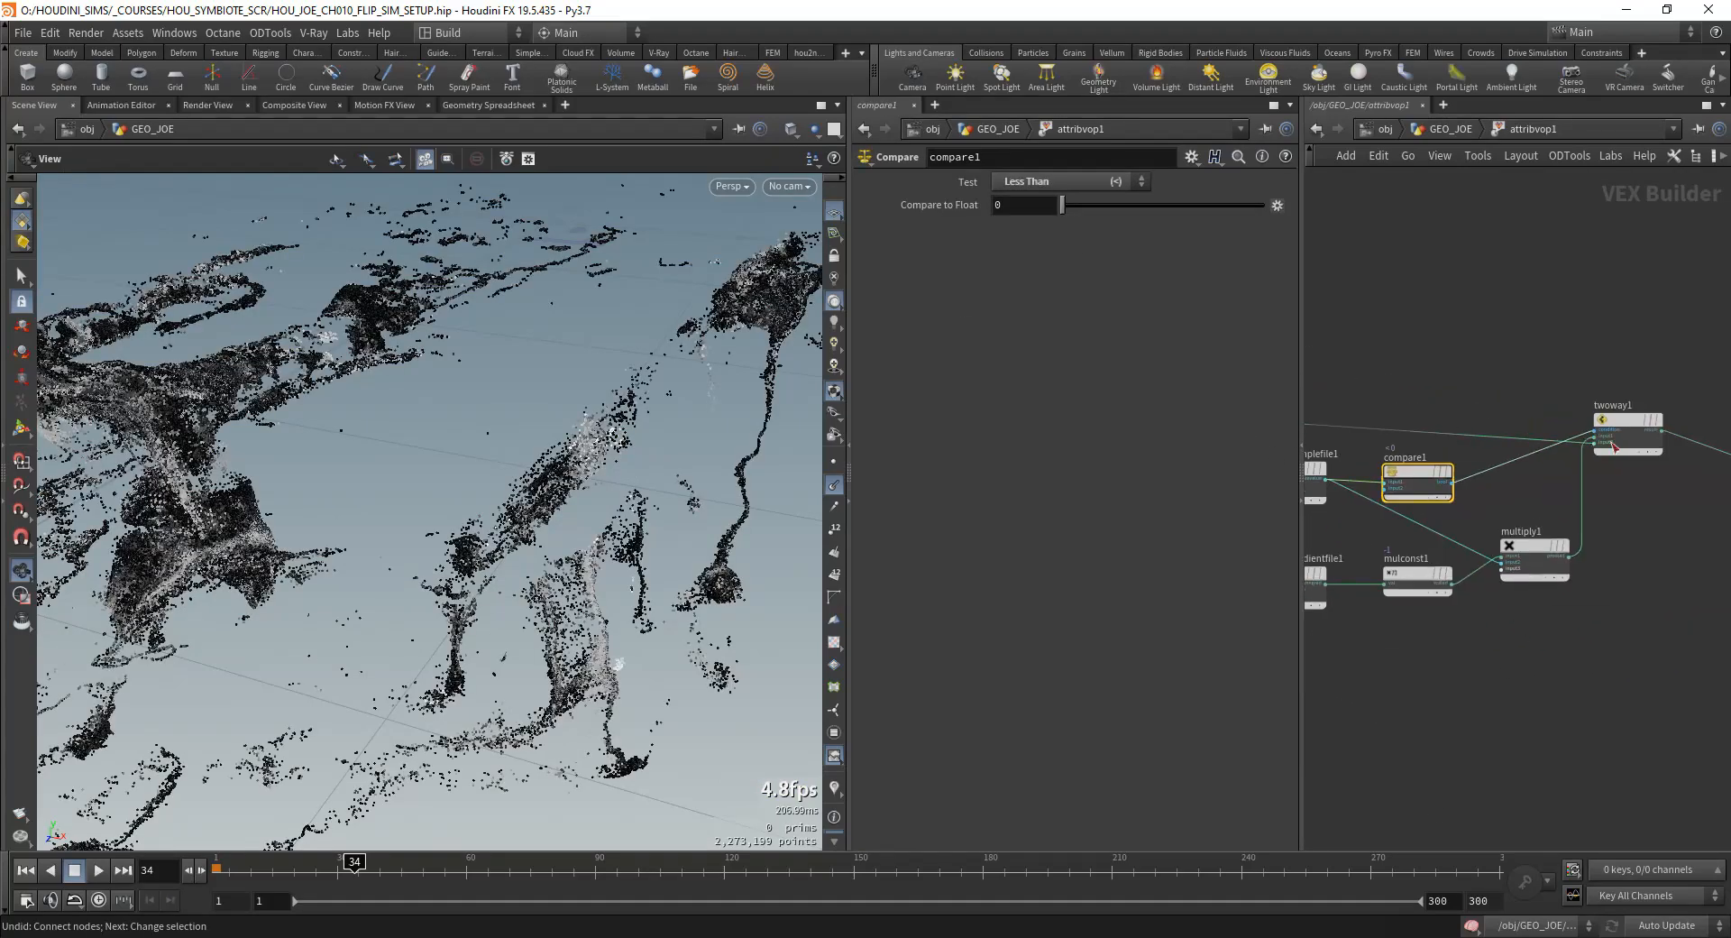
scroll(1619, 443, "up", 3)
middle_click_drag(1496, 475, 1644, 414)
scroll(1650, 414, "down", 2)
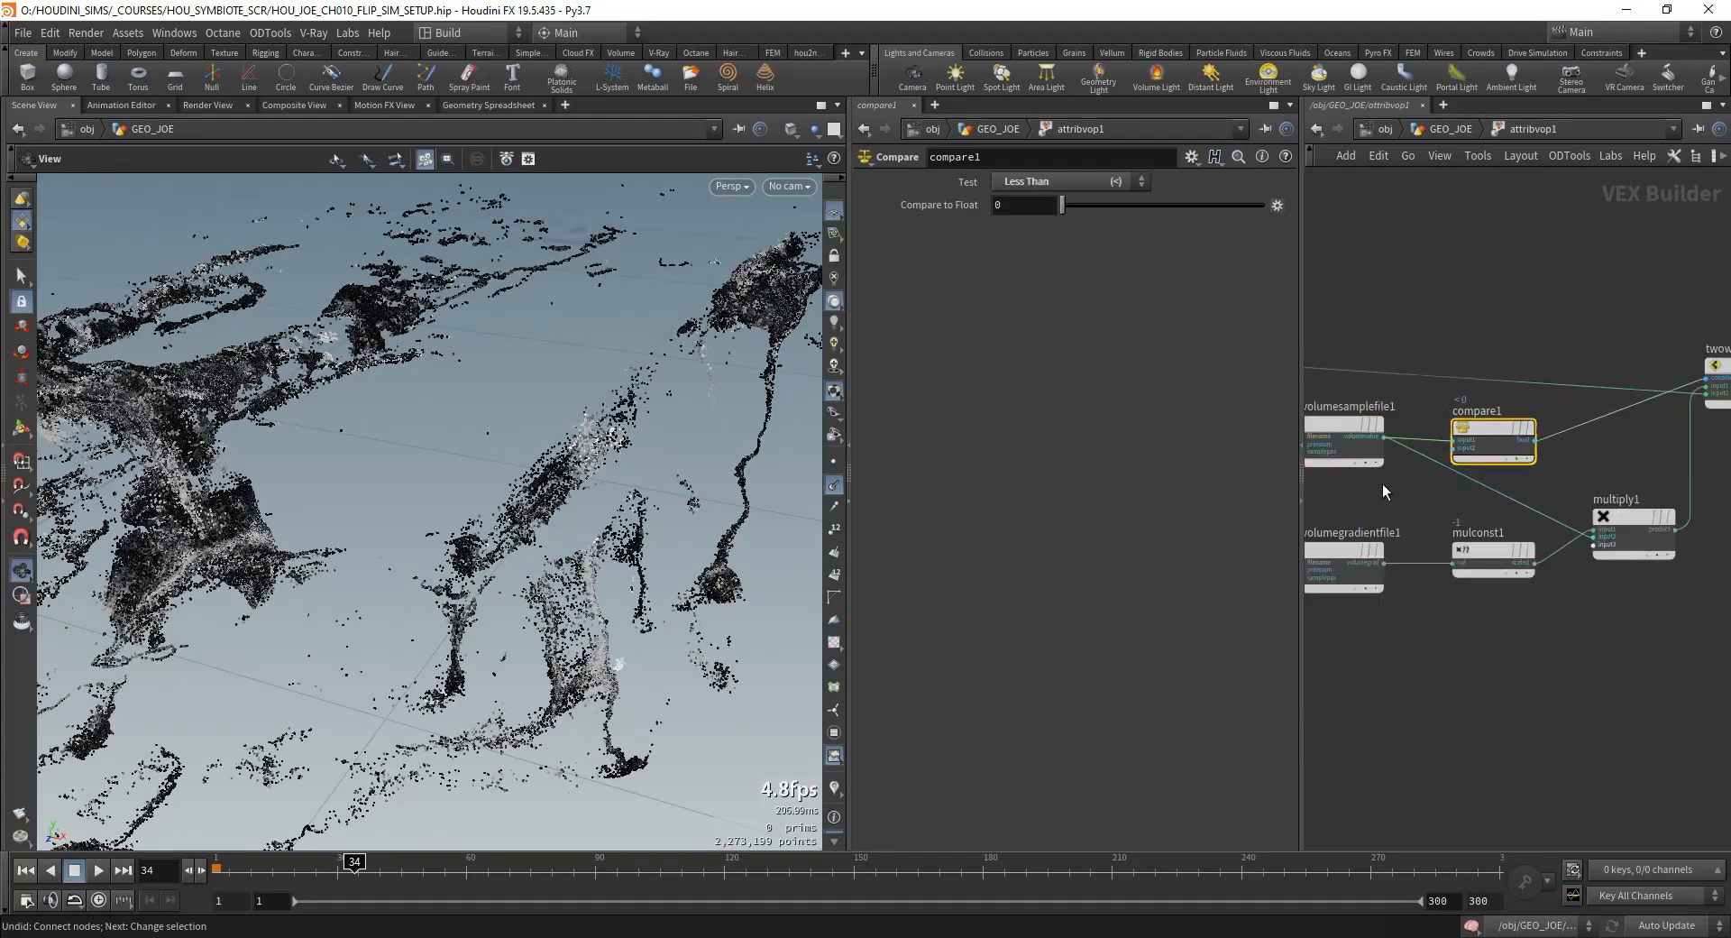
Step: Create an Add node above the network and connect geometryvopglobal1's P to its first input
left_click(1637, 925)
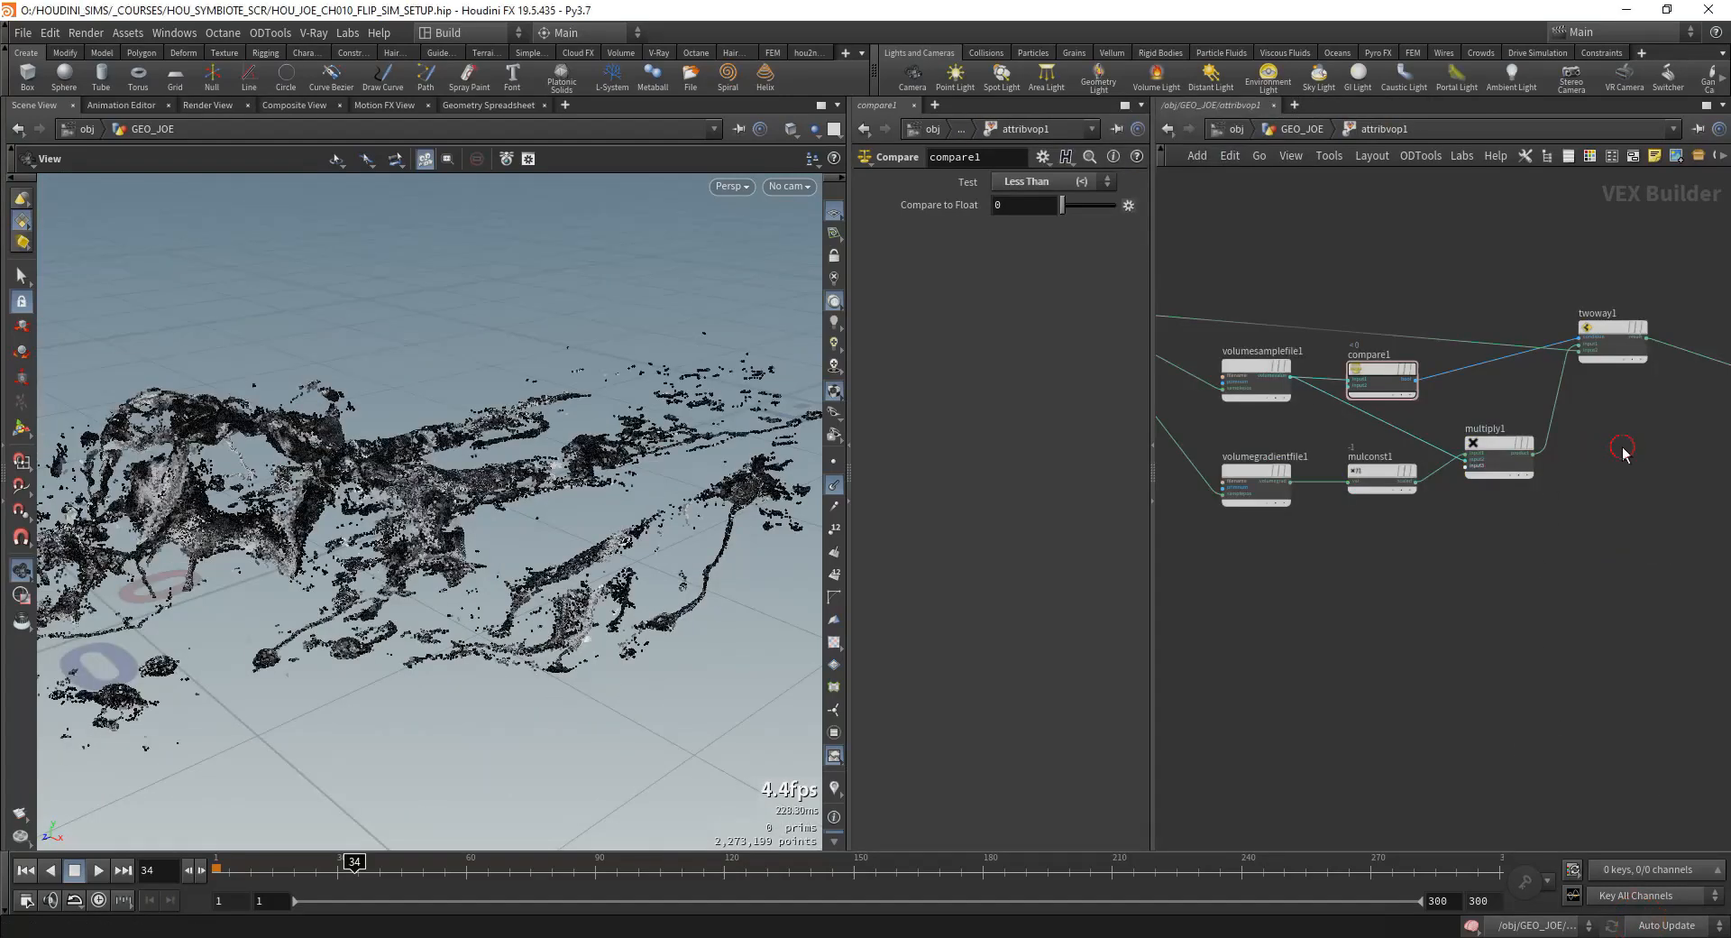
key("Tab")
left_click(1605, 449)
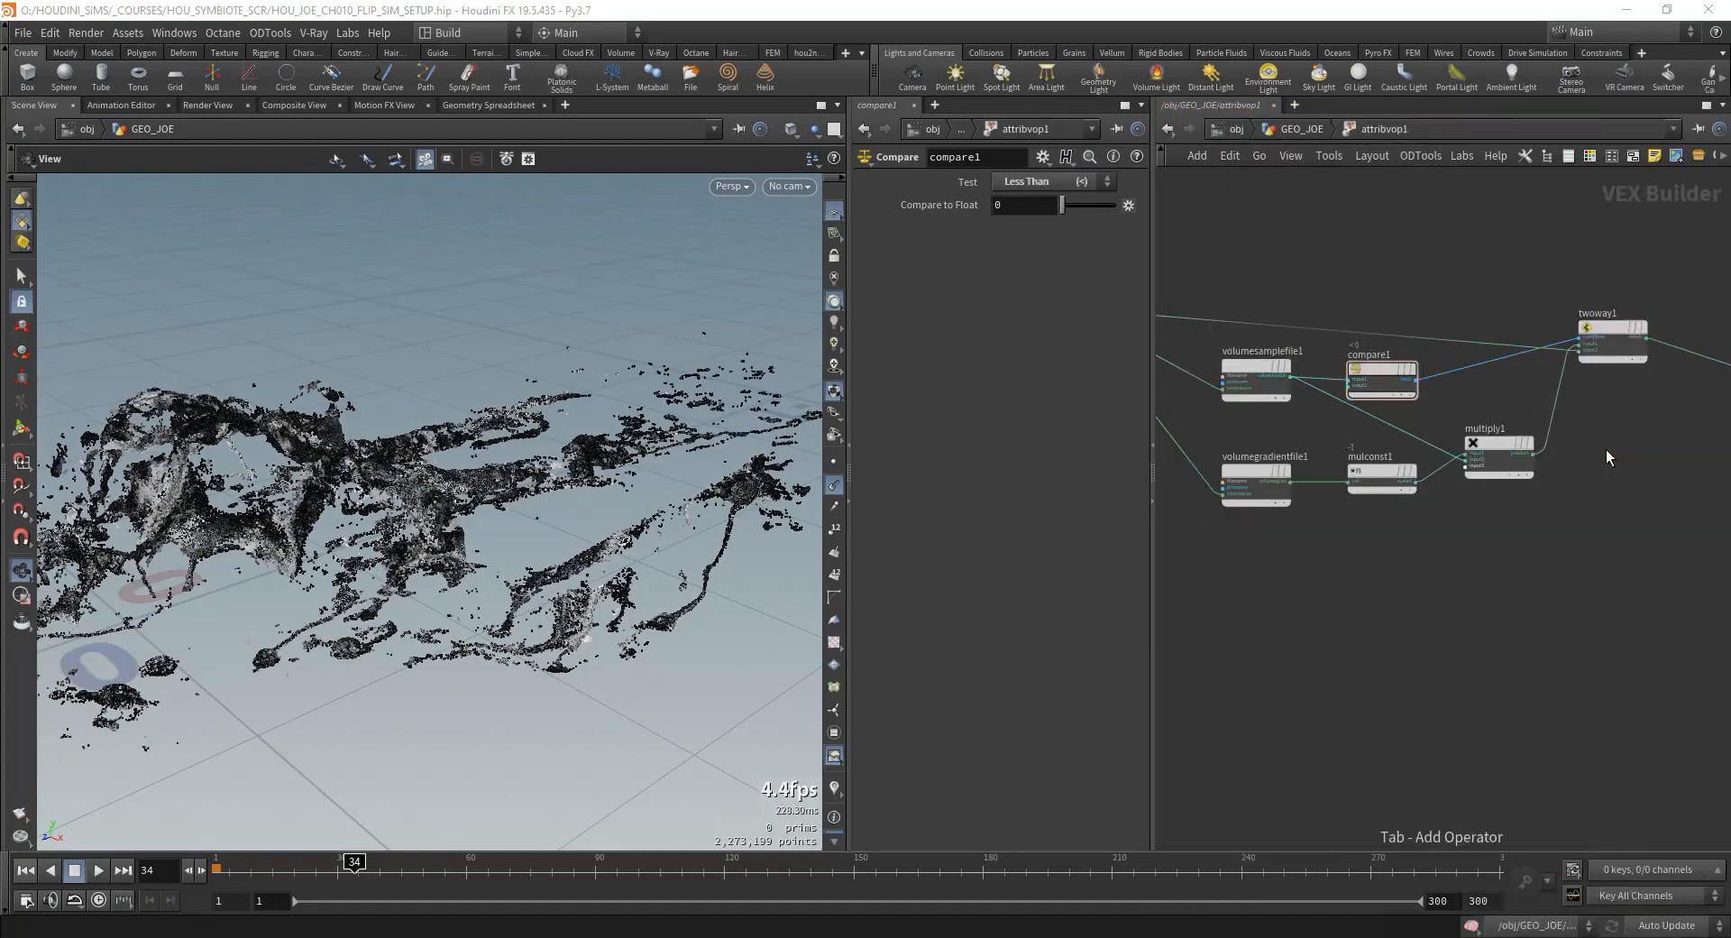
middle_click_drag(1449, 301, 1526, 289)
left_click(1542, 289)
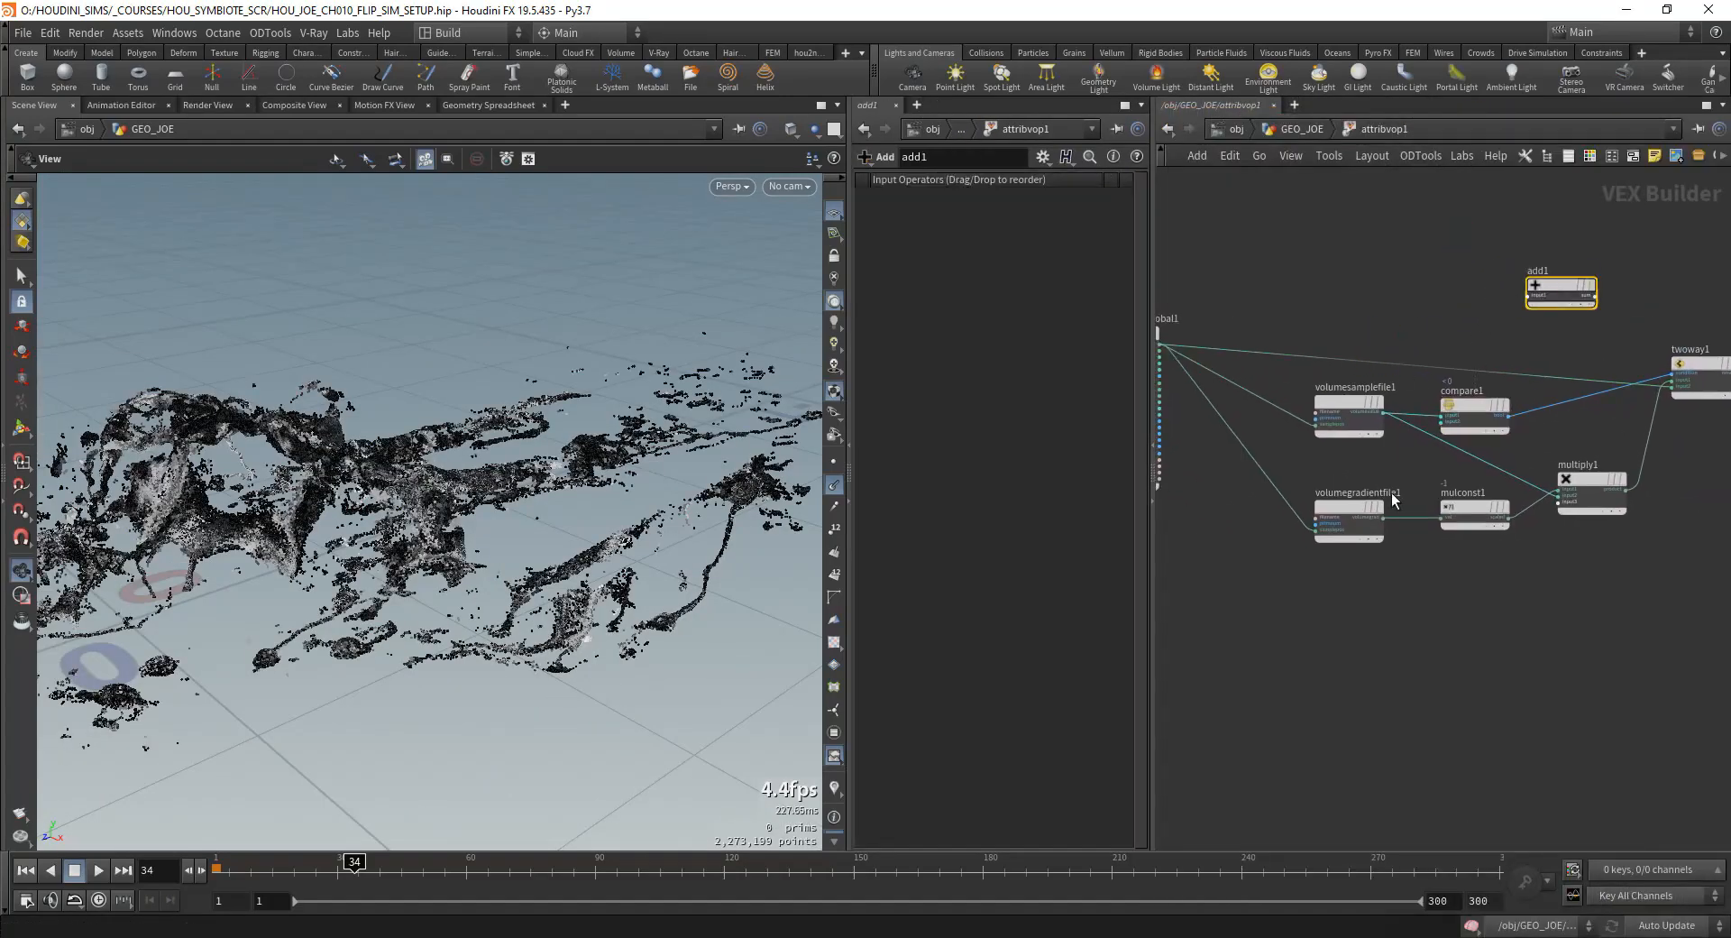
middle_click_drag(1377, 309, 1419, 318)
left_click(1199, 356)
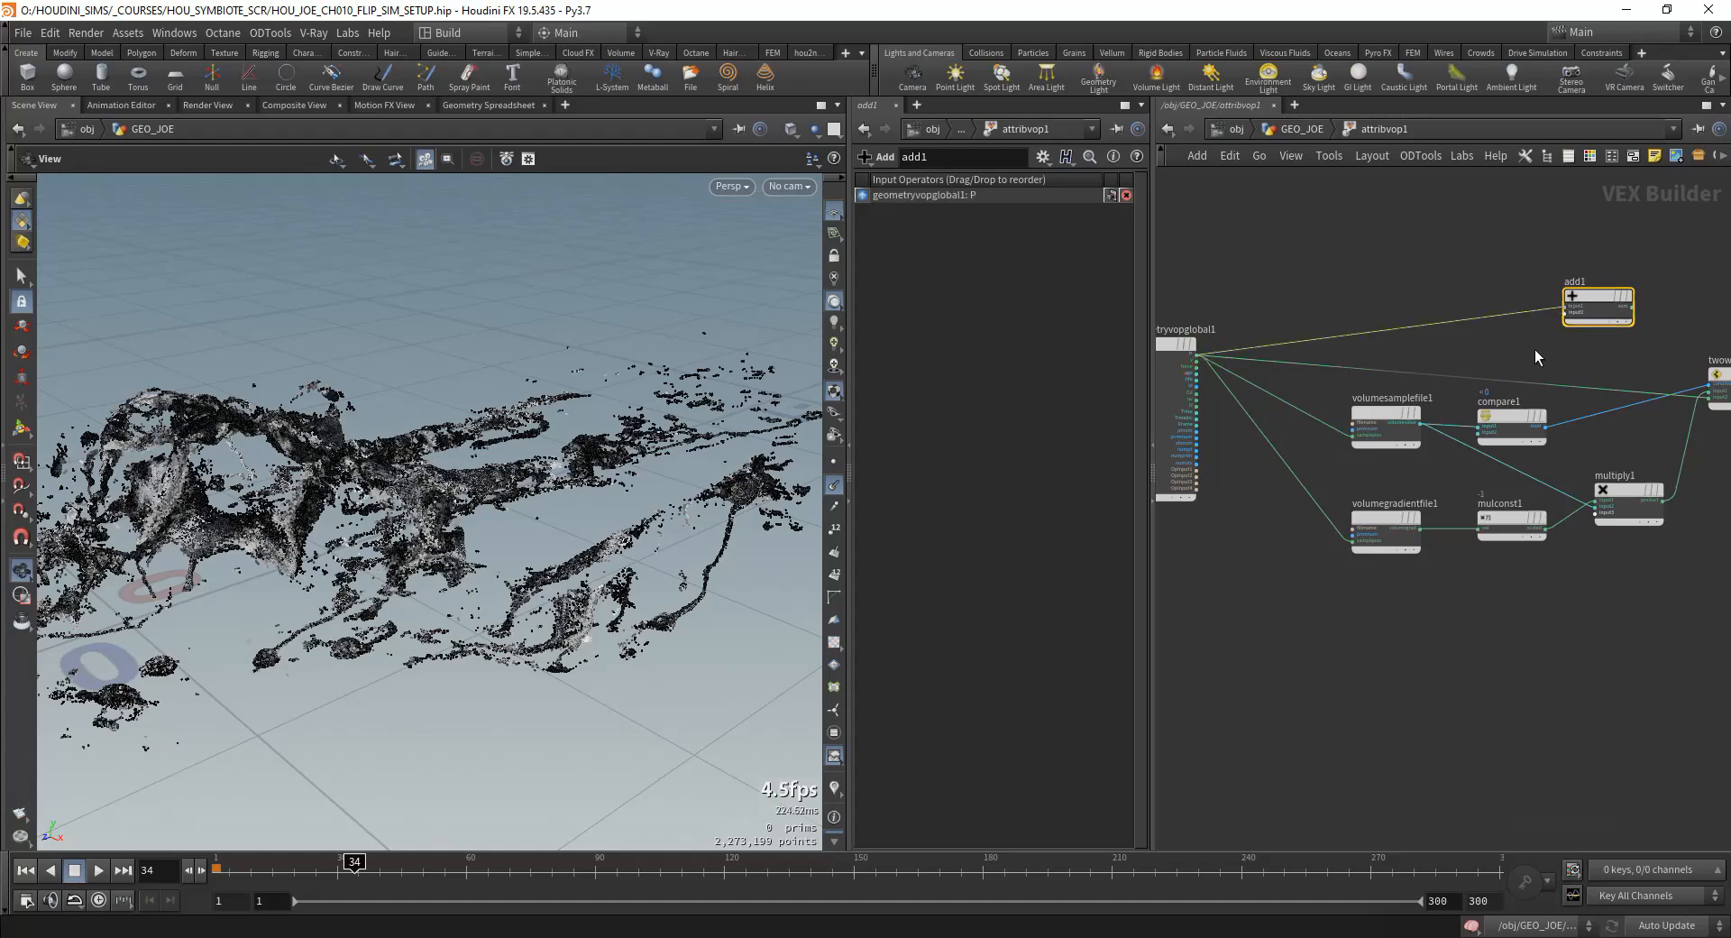
Step: Connect multiply1's product to add1's second input and add1's sum to twoway1's input1
scroll(1542, 346, "up", 2)
middle_click_drag(1287, 626, 1233, 630)
scroll(1234, 629, "down", 1)
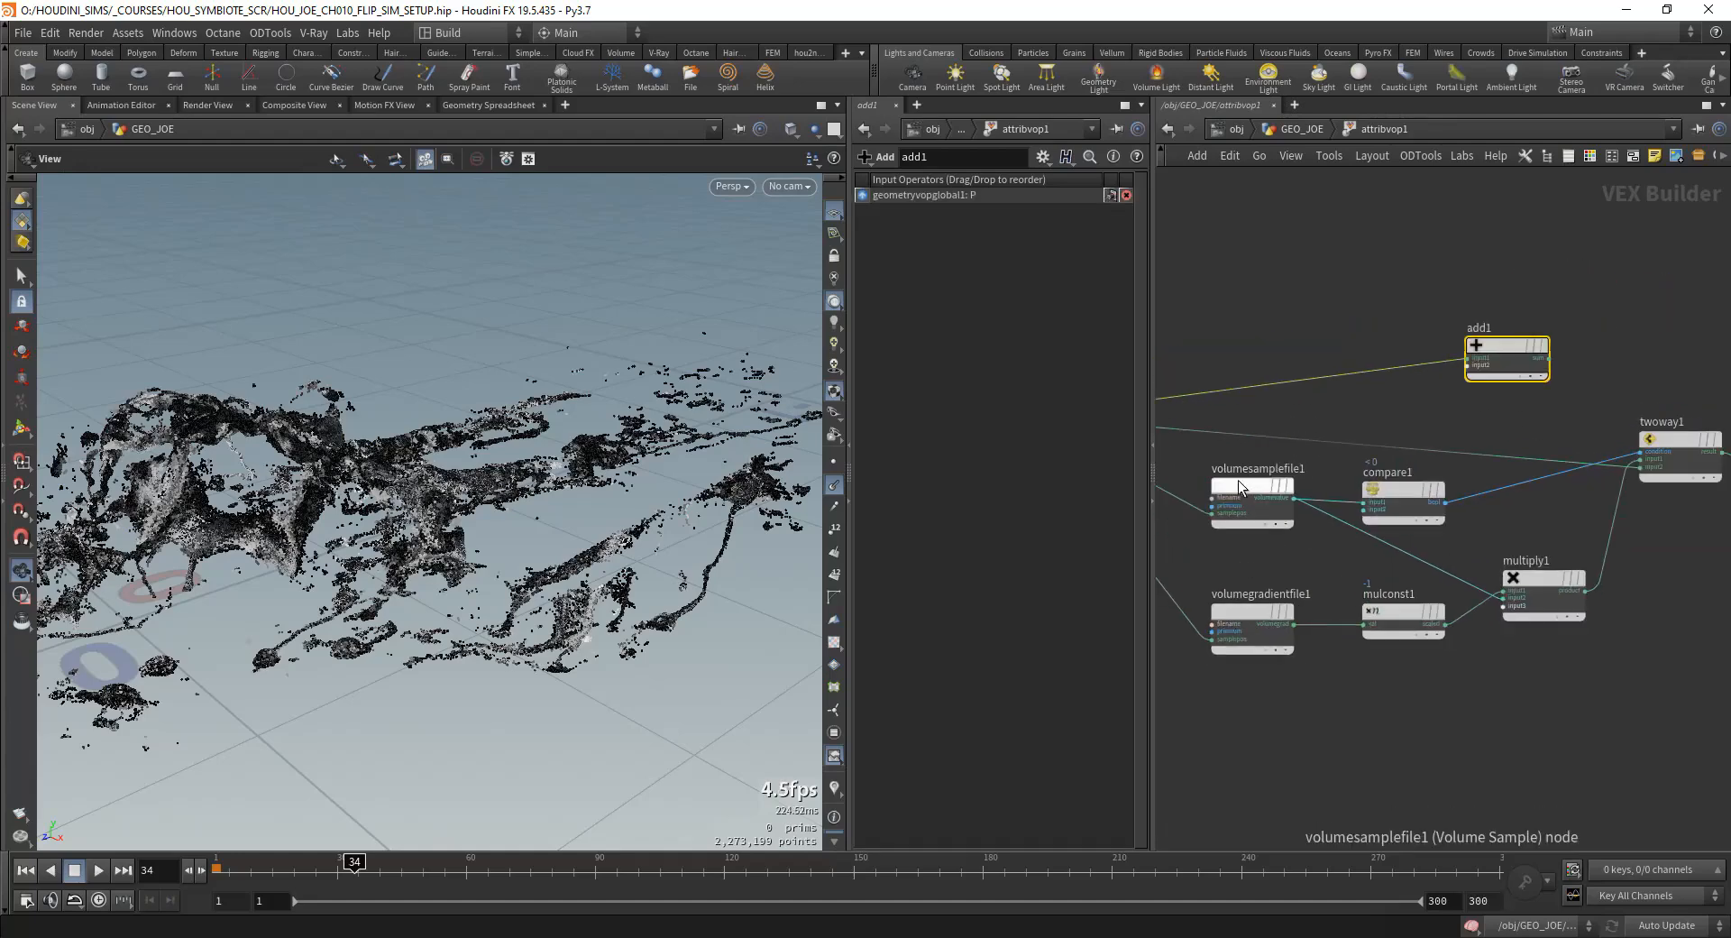
middle_click_drag(1402, 494, 1322, 505)
middle_click_drag(1248, 572, 1337, 558)
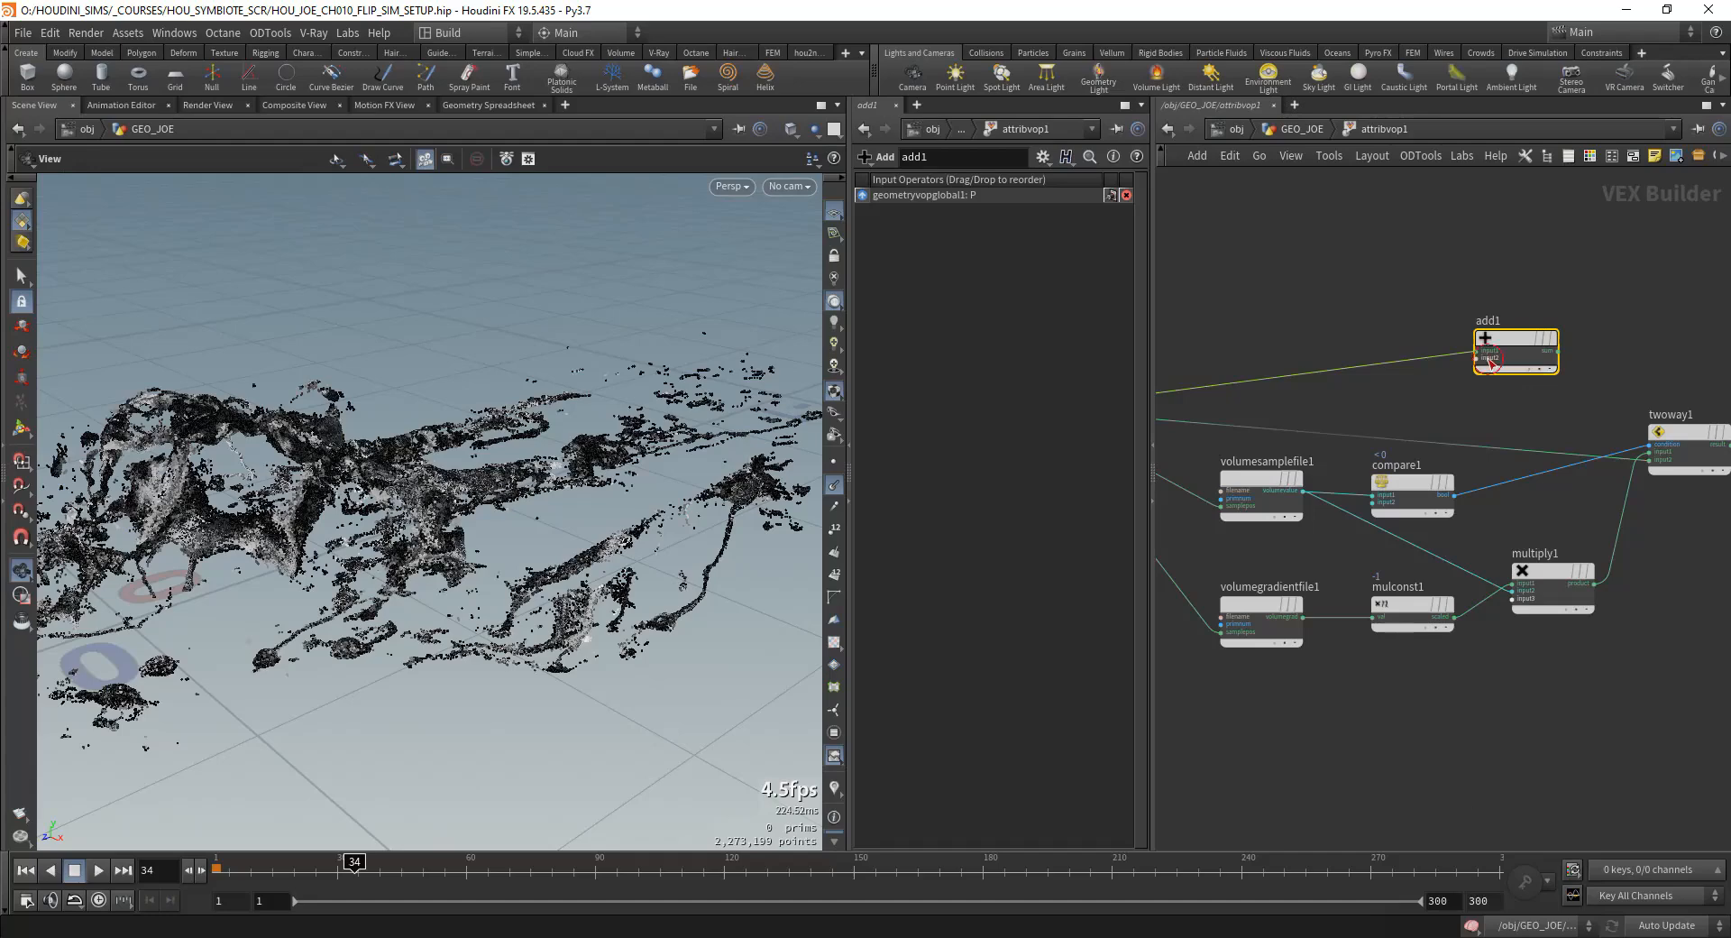
middle_click_drag(1534, 503, 1456, 503)
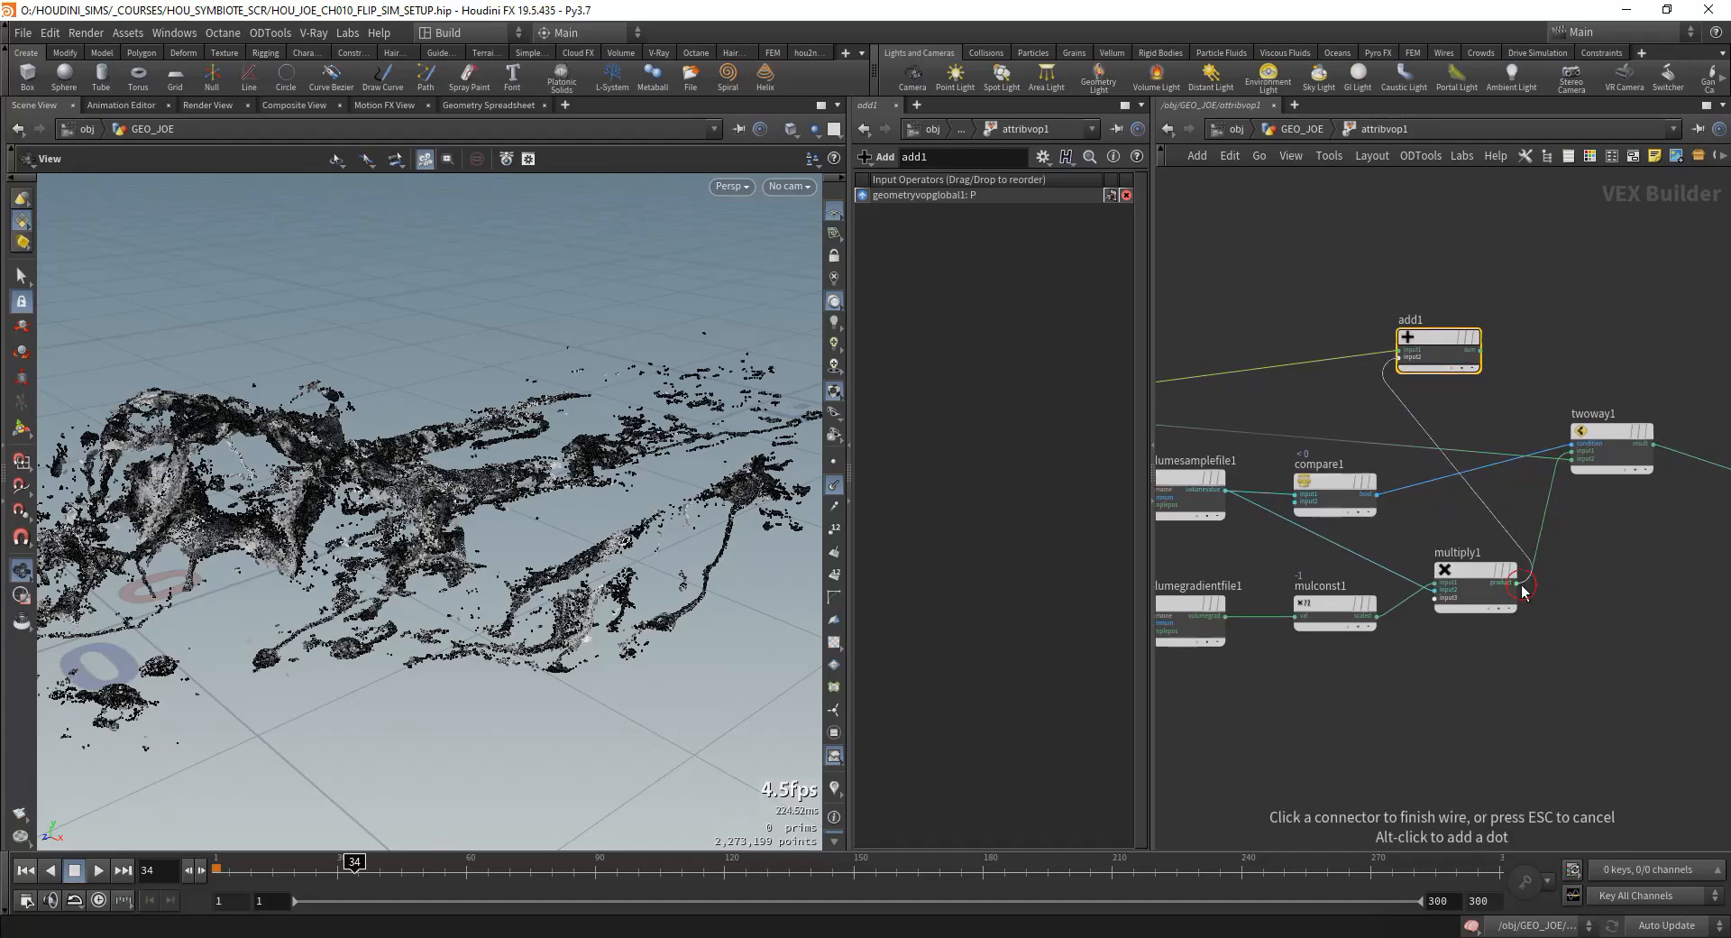
left_click(1521, 585)
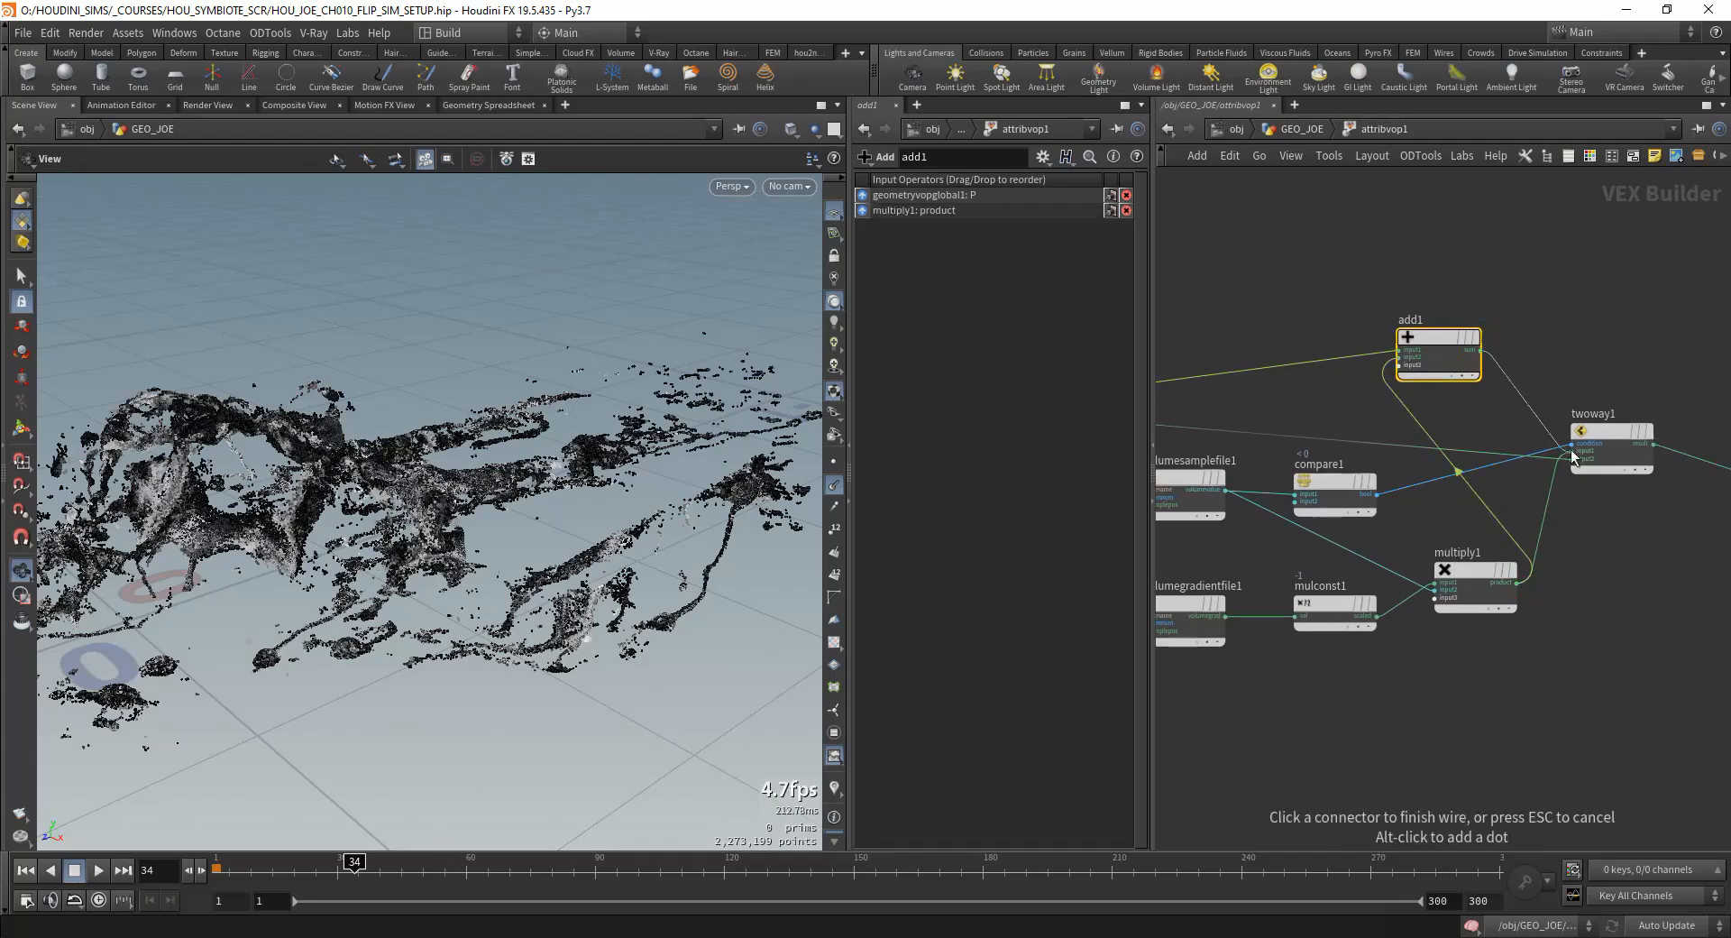
left_click(1572, 450)
middle_click_drag(1627, 612, 1448, 573)
middle_click_drag(1440, 282, 1579, 318)
Step: Go back to GEO_JOE and compare the particles around the body with attribvop1 bypassed and active
left_click(1303, 129)
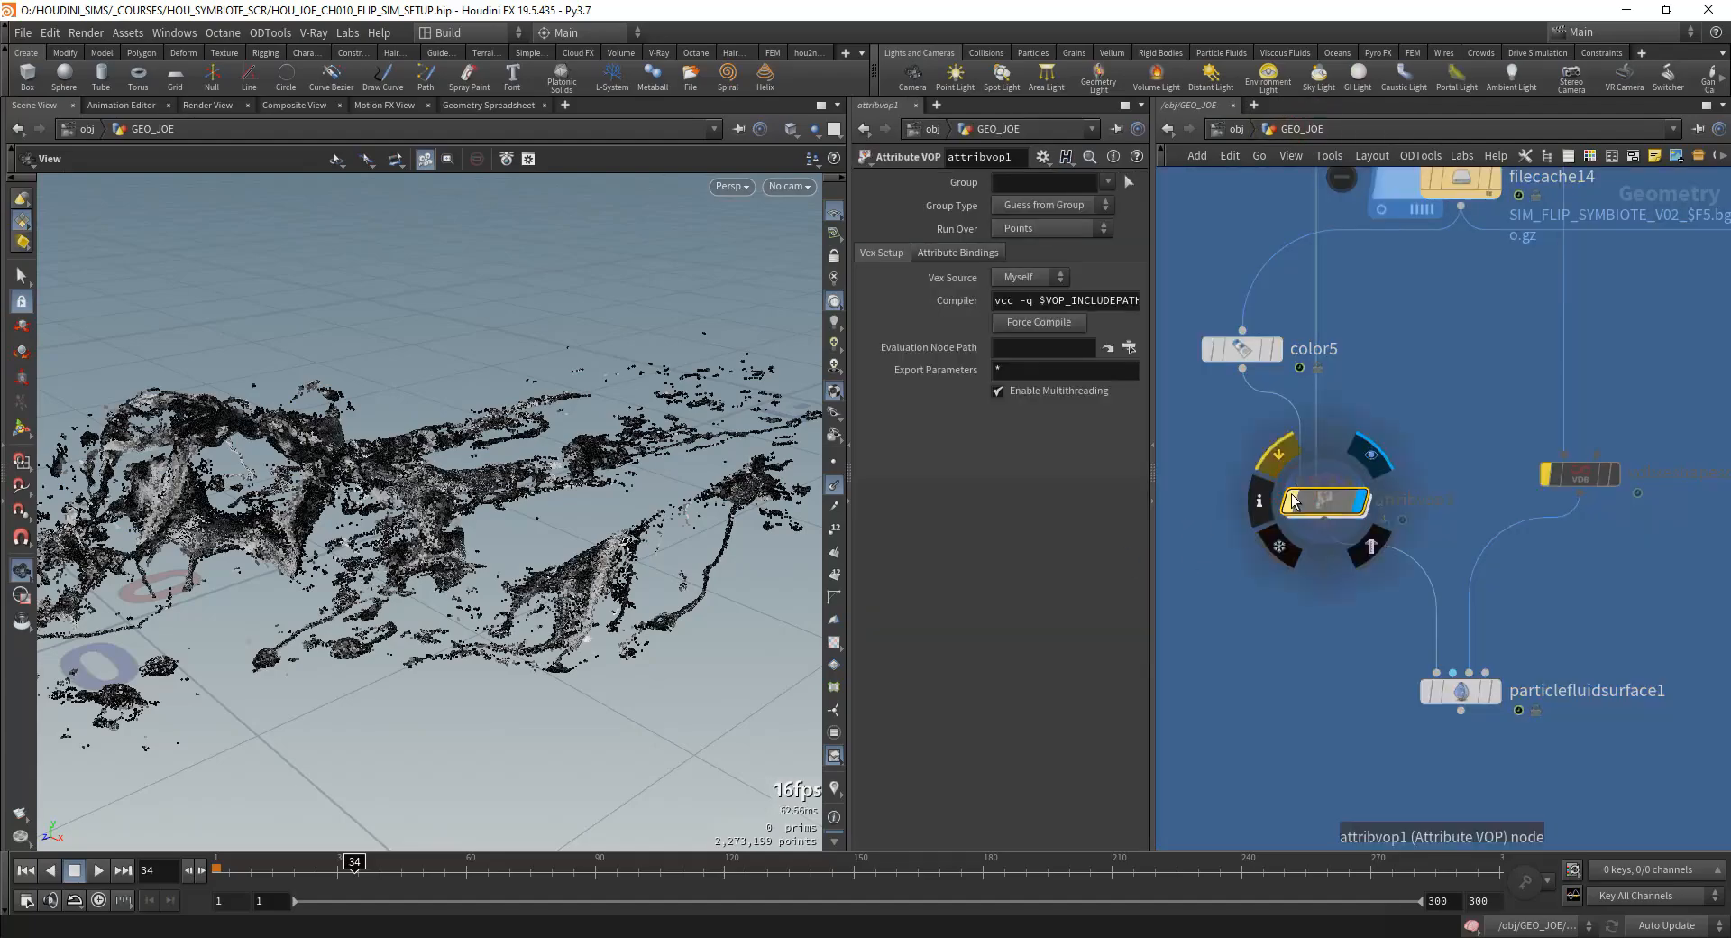
right_click_drag(573, 613, 615, 513)
left_click_drag(615, 512, 812, 491)
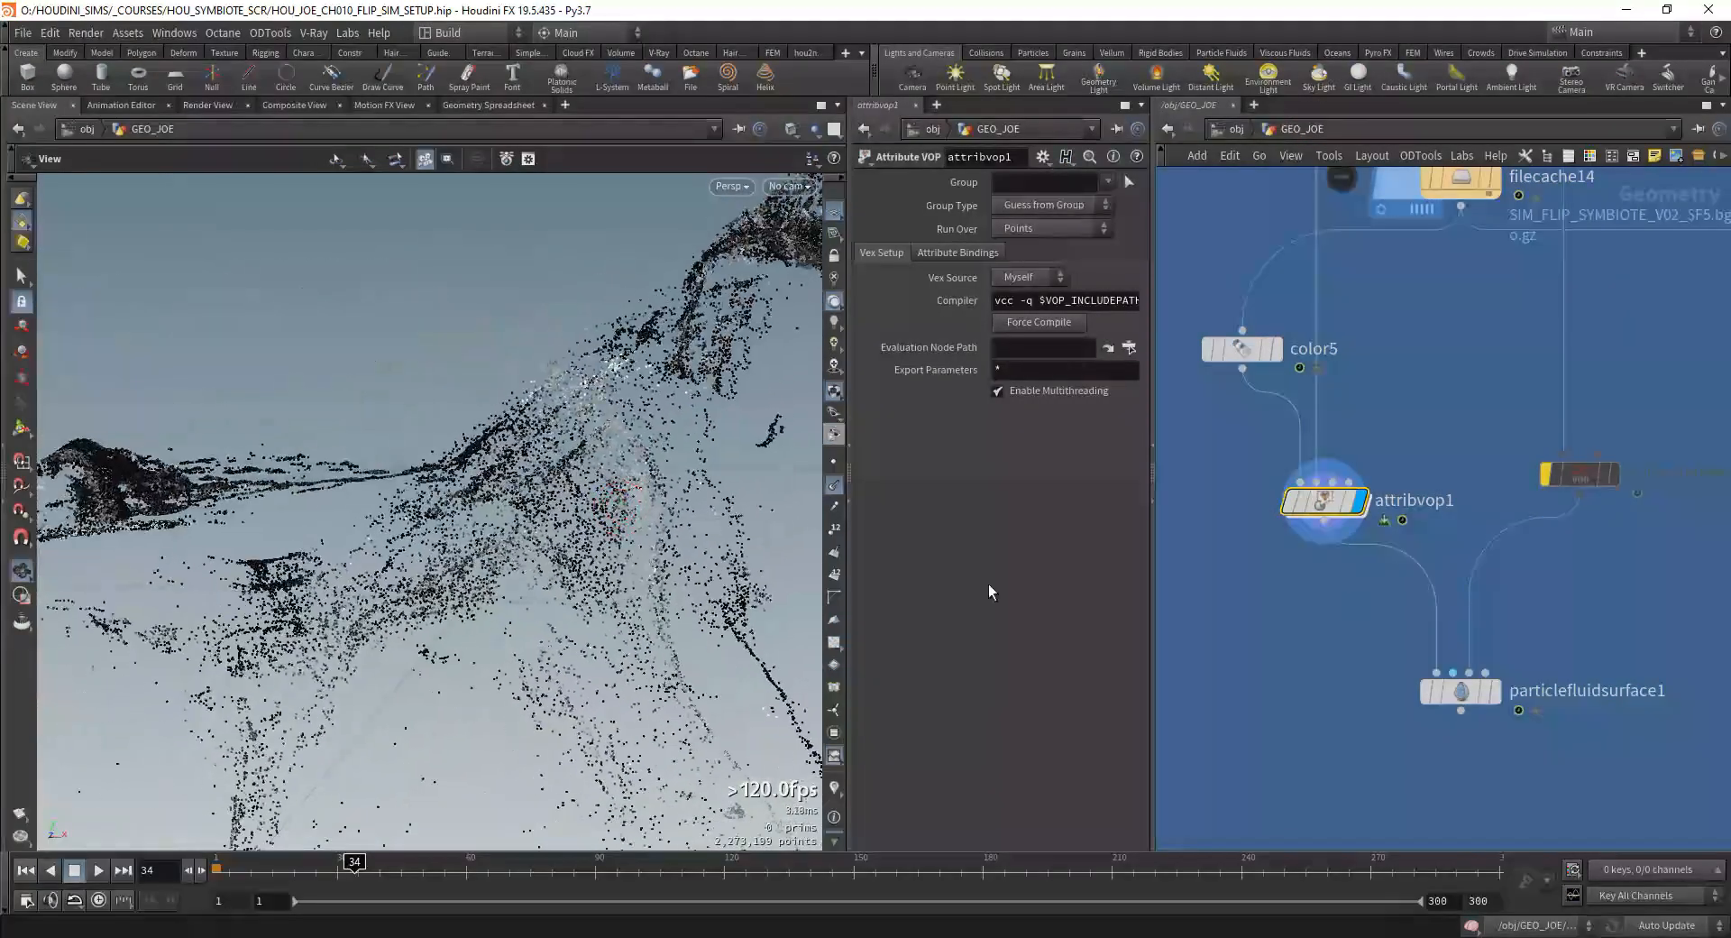
mouse_move(1295, 501)
left_click_drag(456, 530, 533, 607)
right_click_drag(533, 607, 536, 596)
left_click_drag(535, 596, 613, 609)
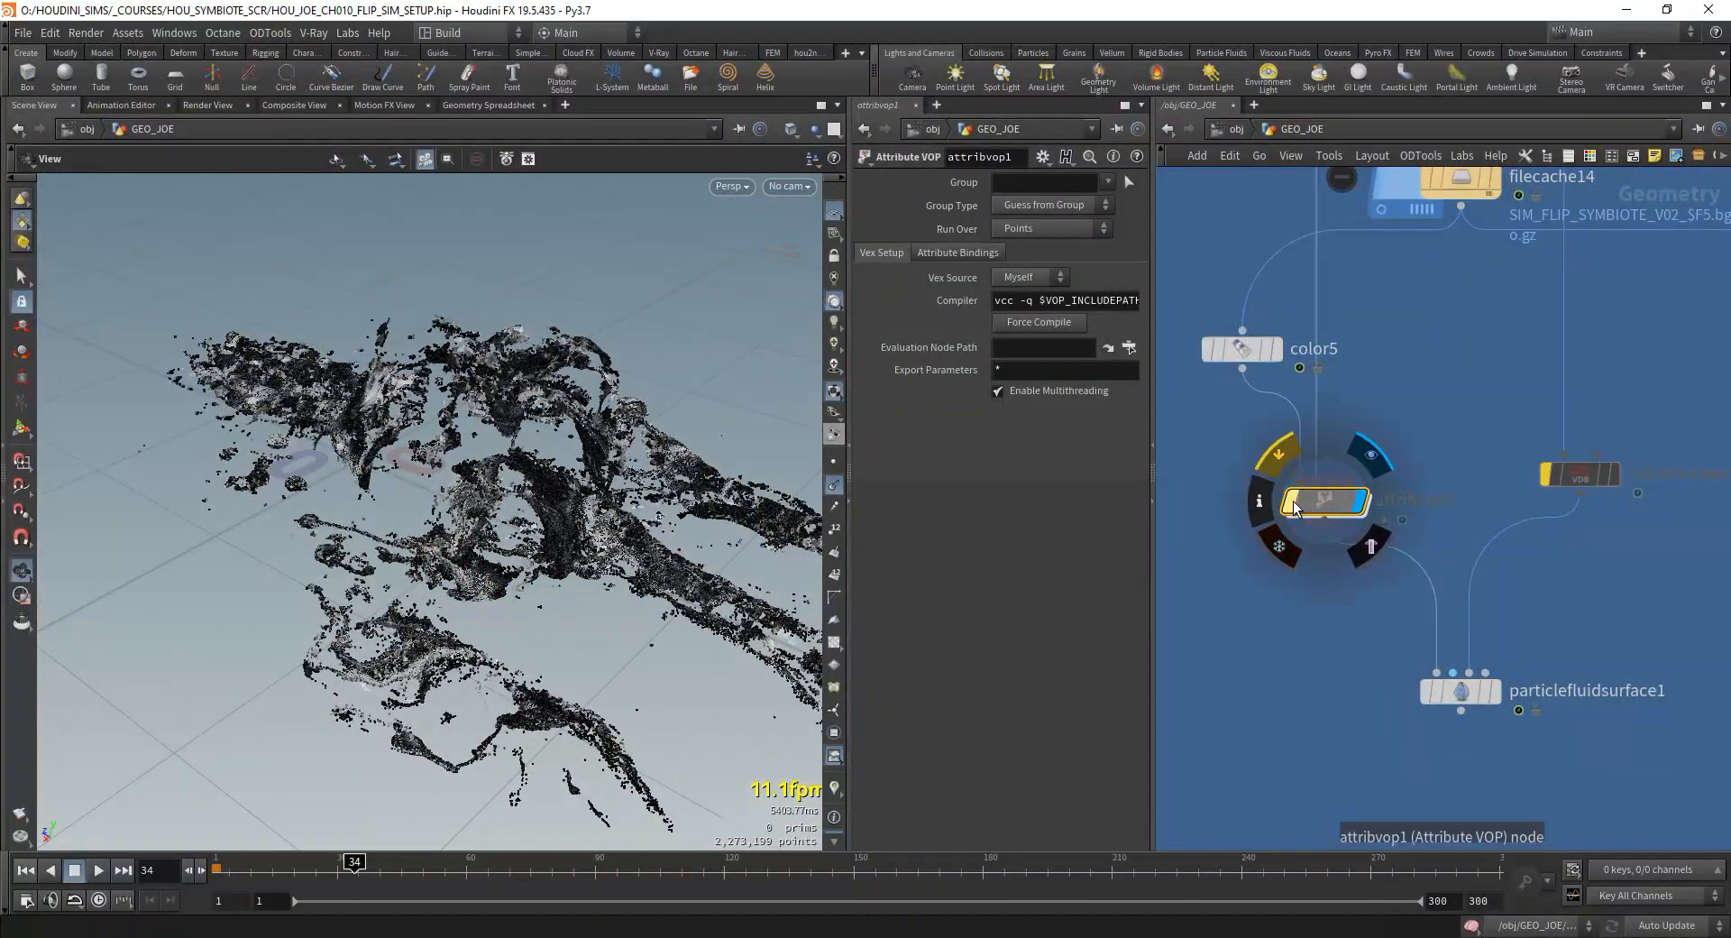
right_click_drag(397, 655, 505, 632)
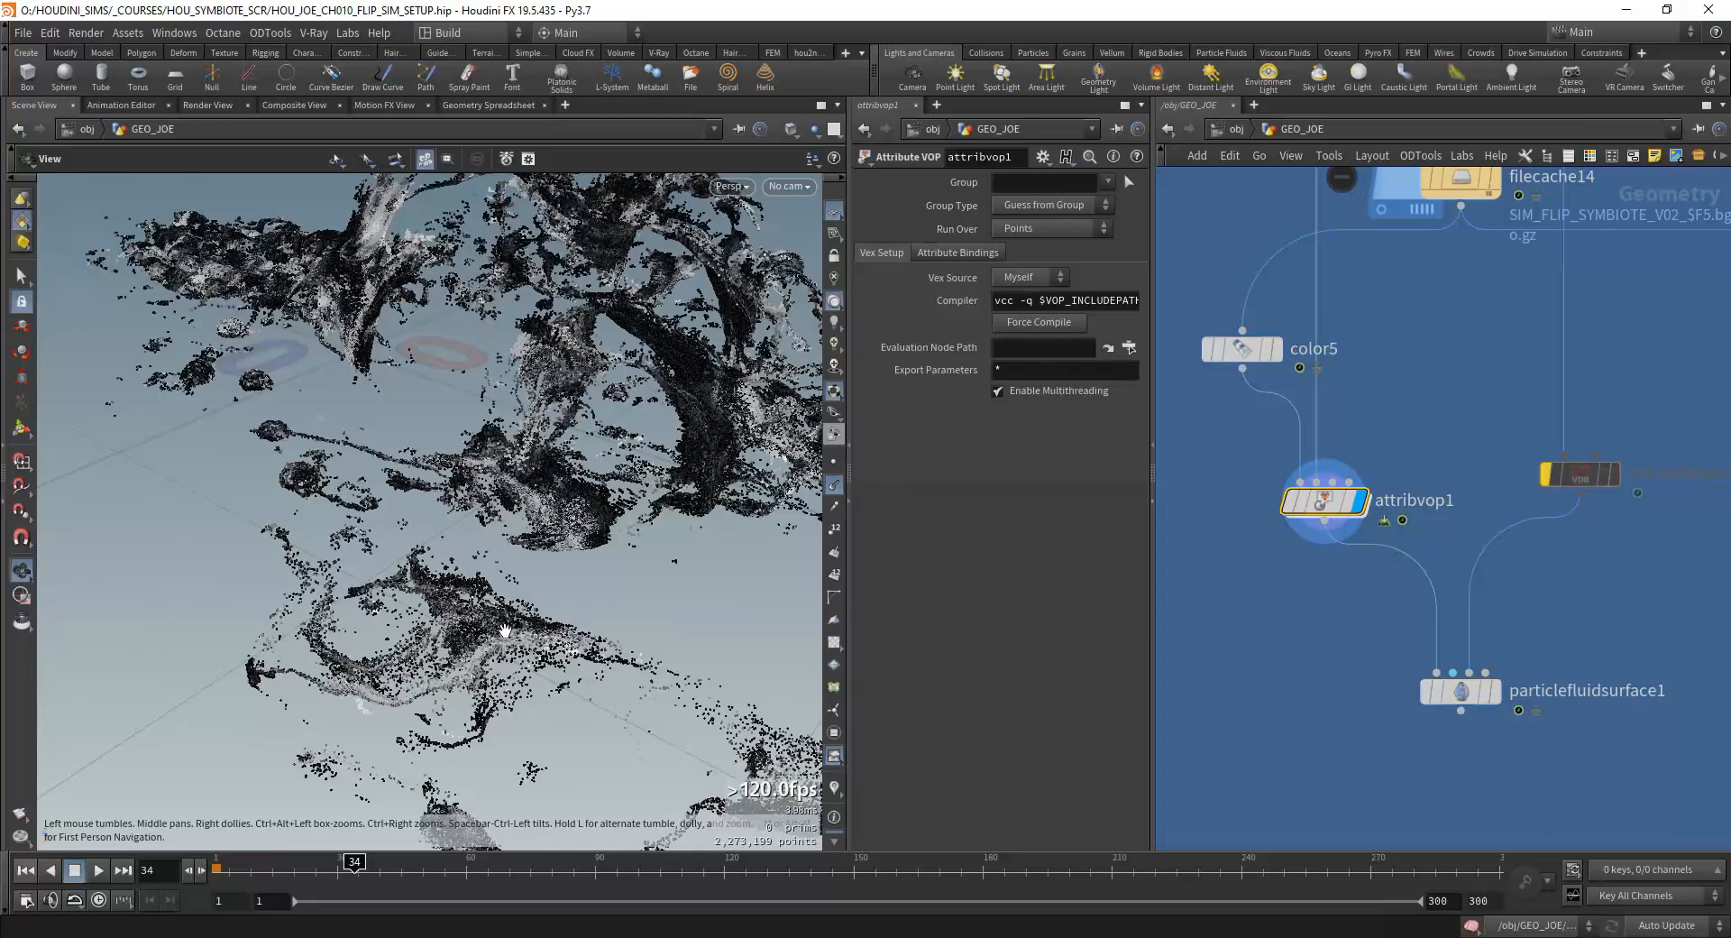
Step: Inside attribvop1, connect compare1's boolean to the output's Cd and return to GEO_JOE to view the marked particles
double_click(1331, 504)
scroll(1451, 507, "up", 5)
left_click(1529, 496)
middle_click_drag(1309, 567, 1617, 554)
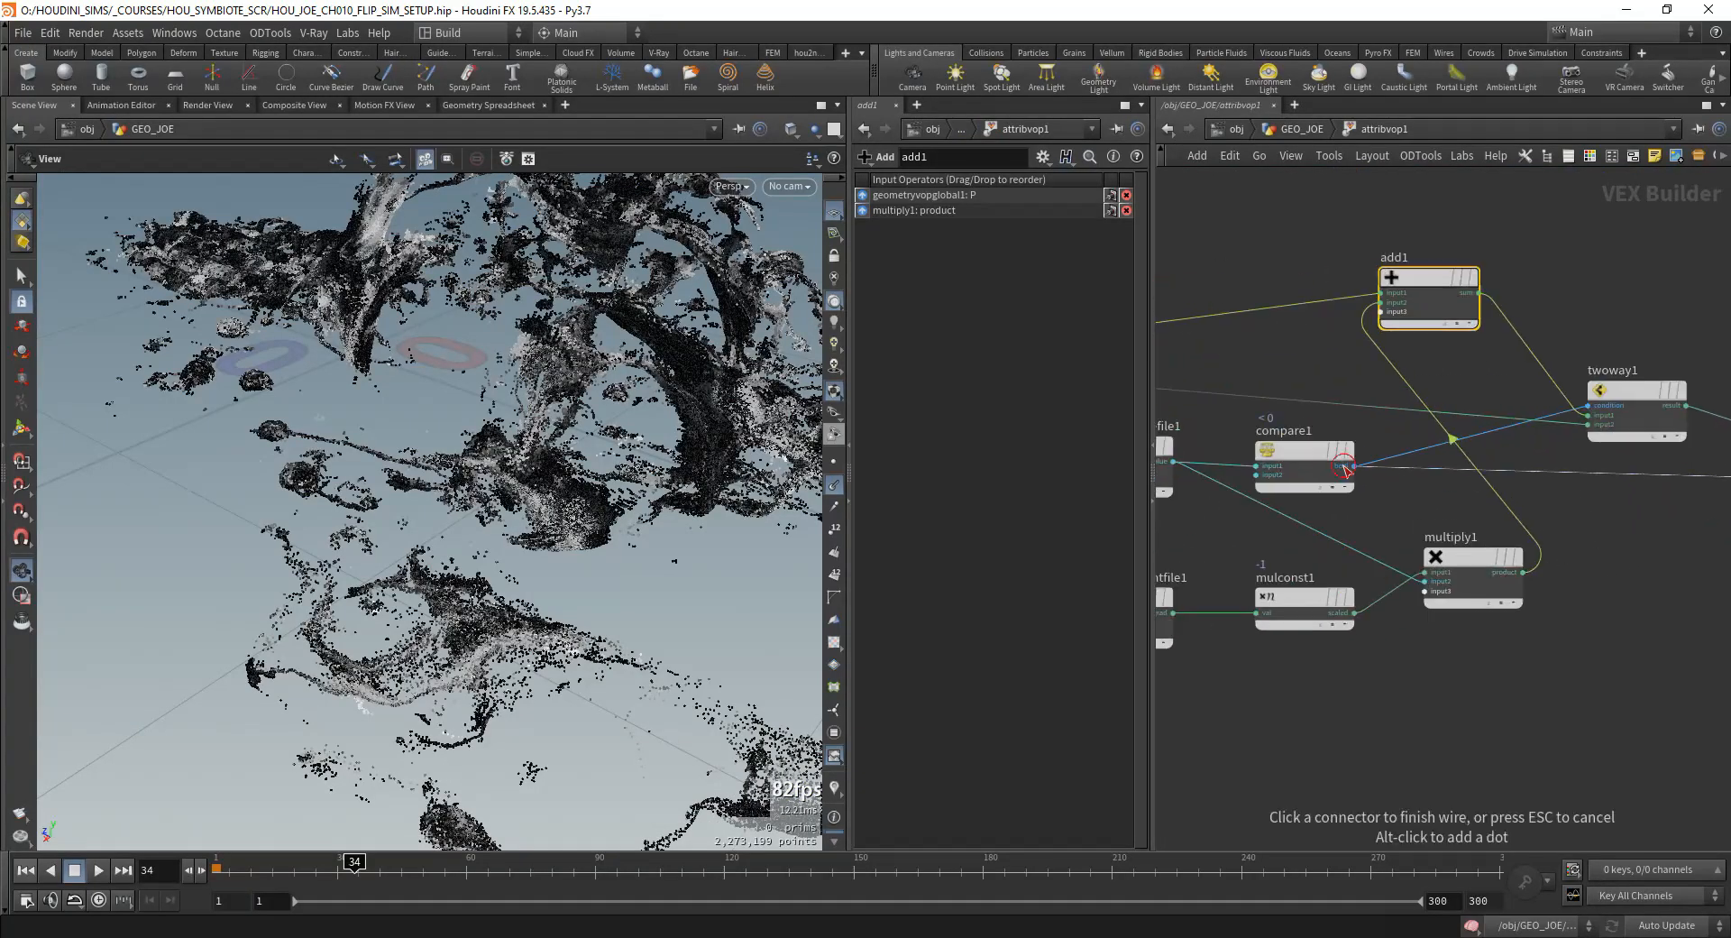
left_click(1298, 129)
mouse_move(1295, 505)
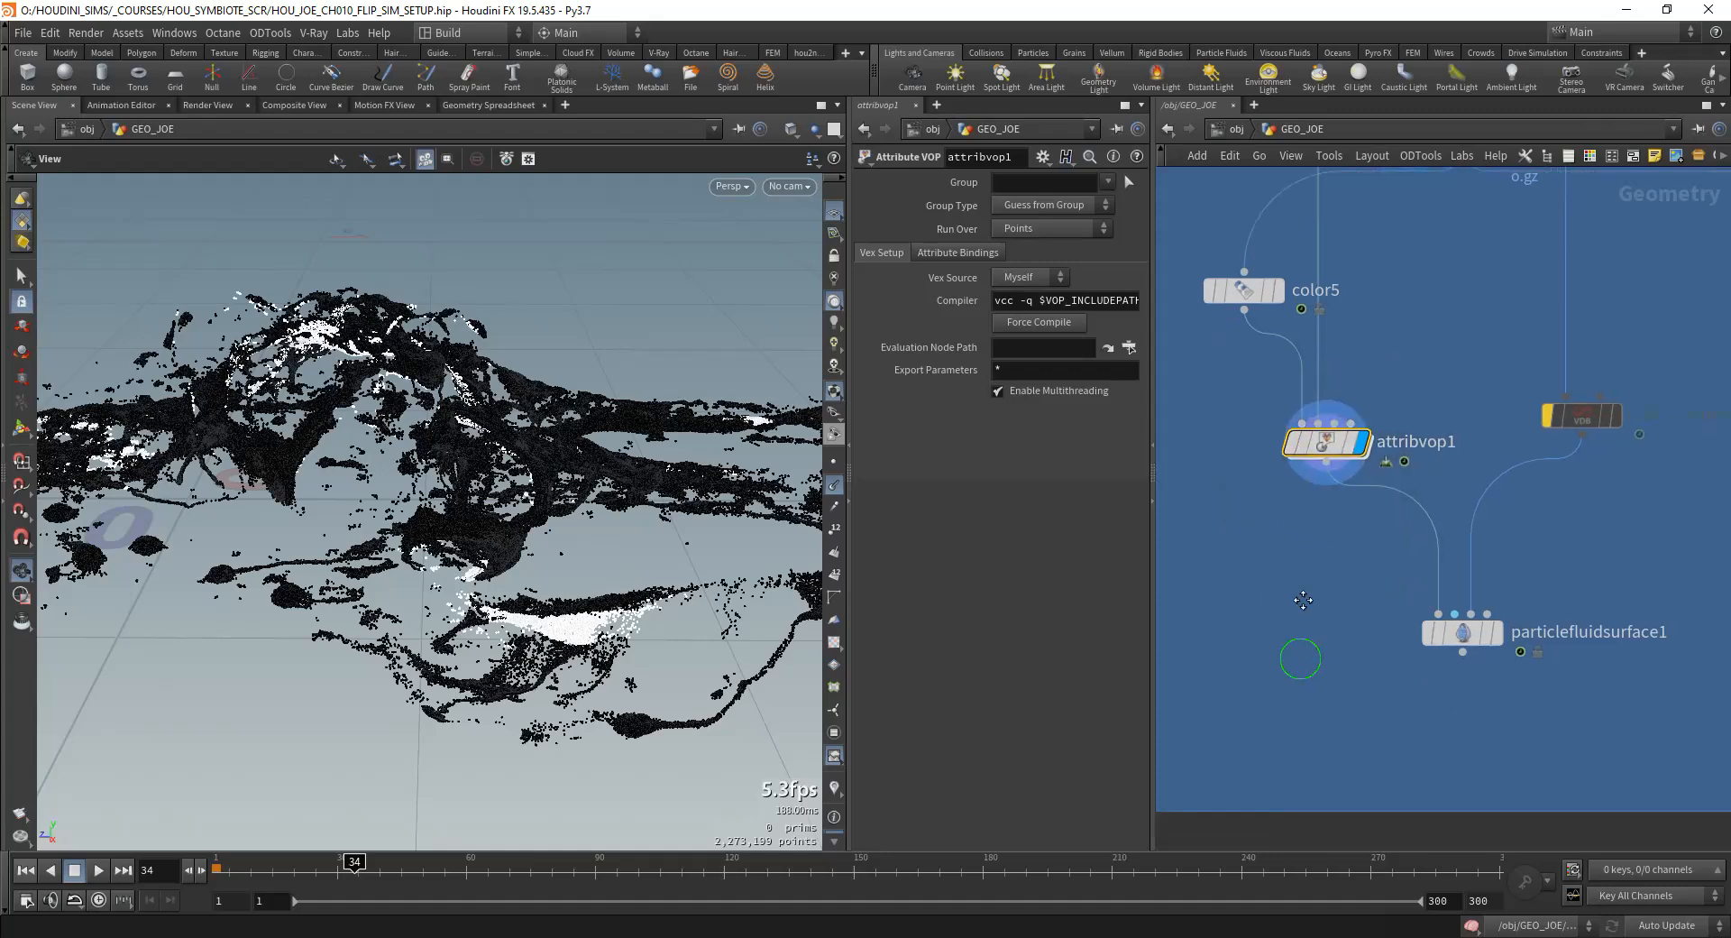
Step: Reopen attribvop1, restore twoway1's mistakenly cut wire to P, and cut compare1's wire to Cd instead
double_click(1295, 505)
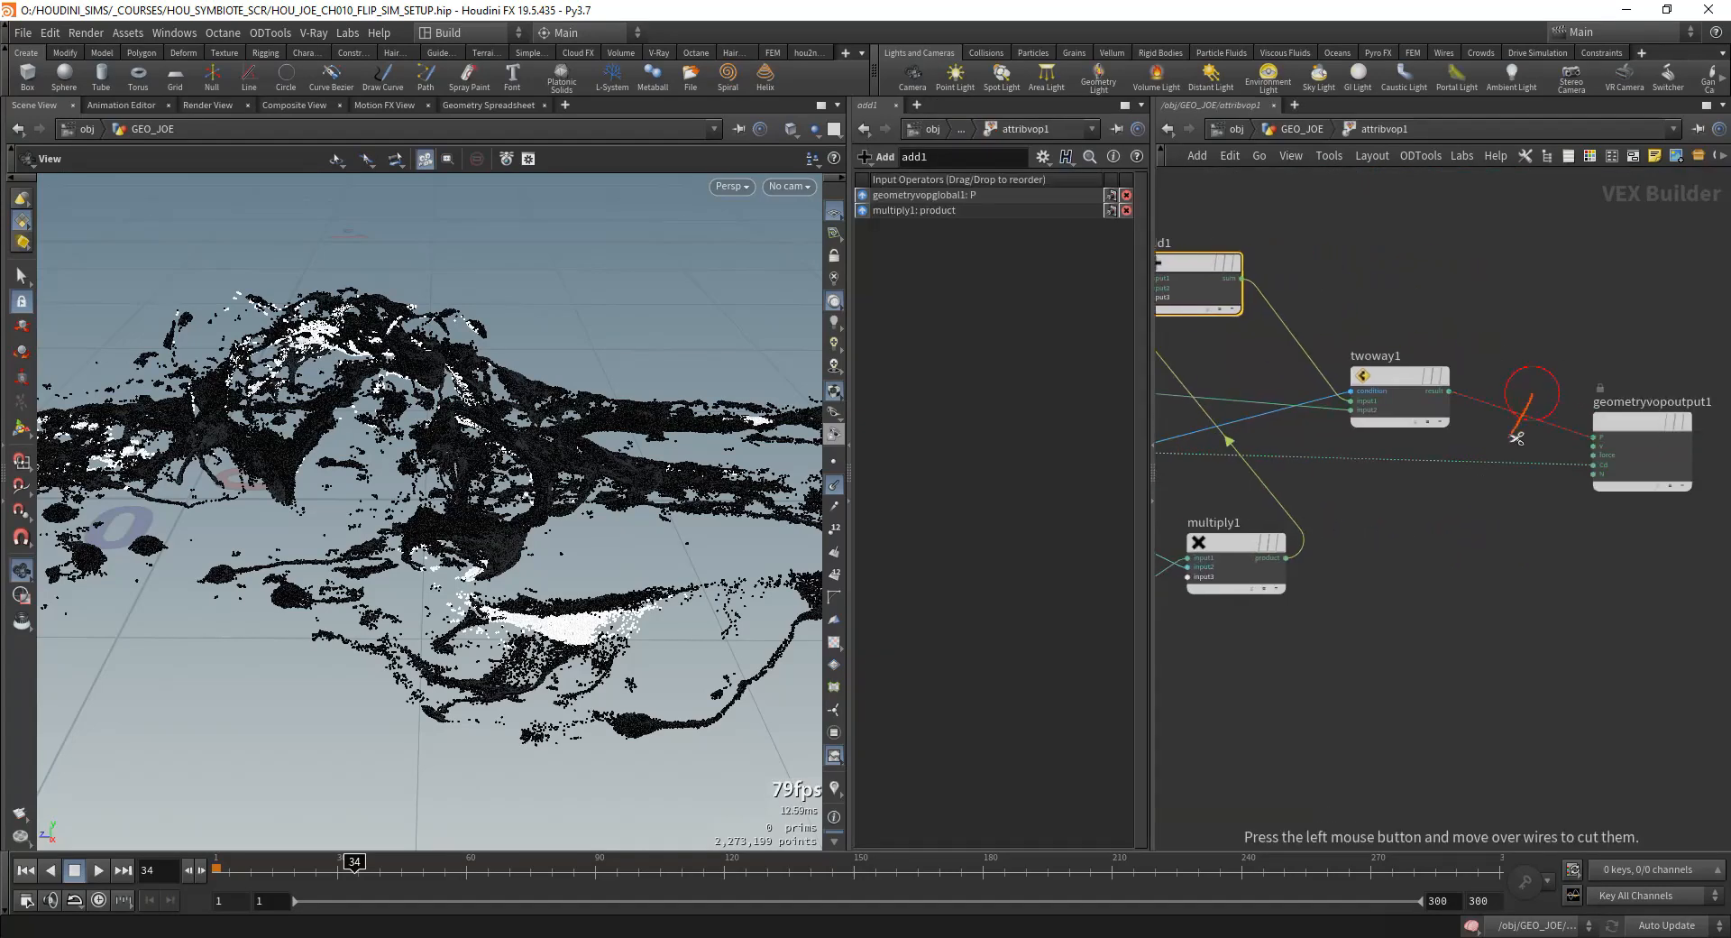
key("ctrl+z")
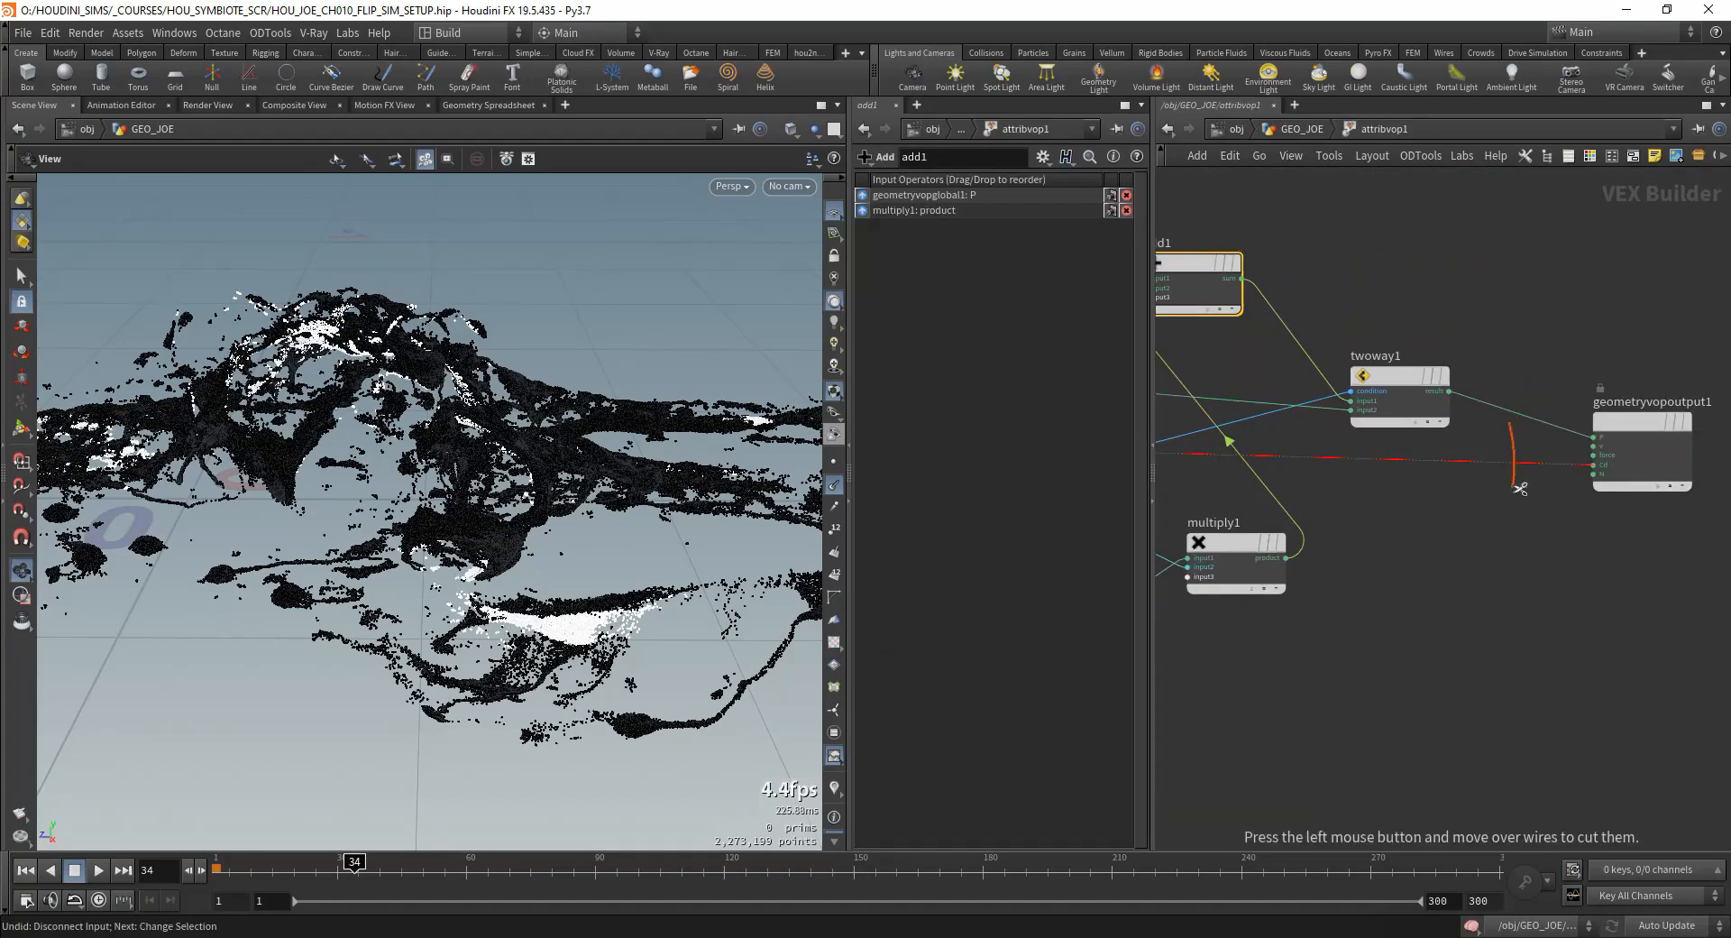
left_click_drag(1521, 490, 1520, 492)
middle_click_drag(1422, 518, 1627, 485)
scroll(1627, 485, "down", 3)
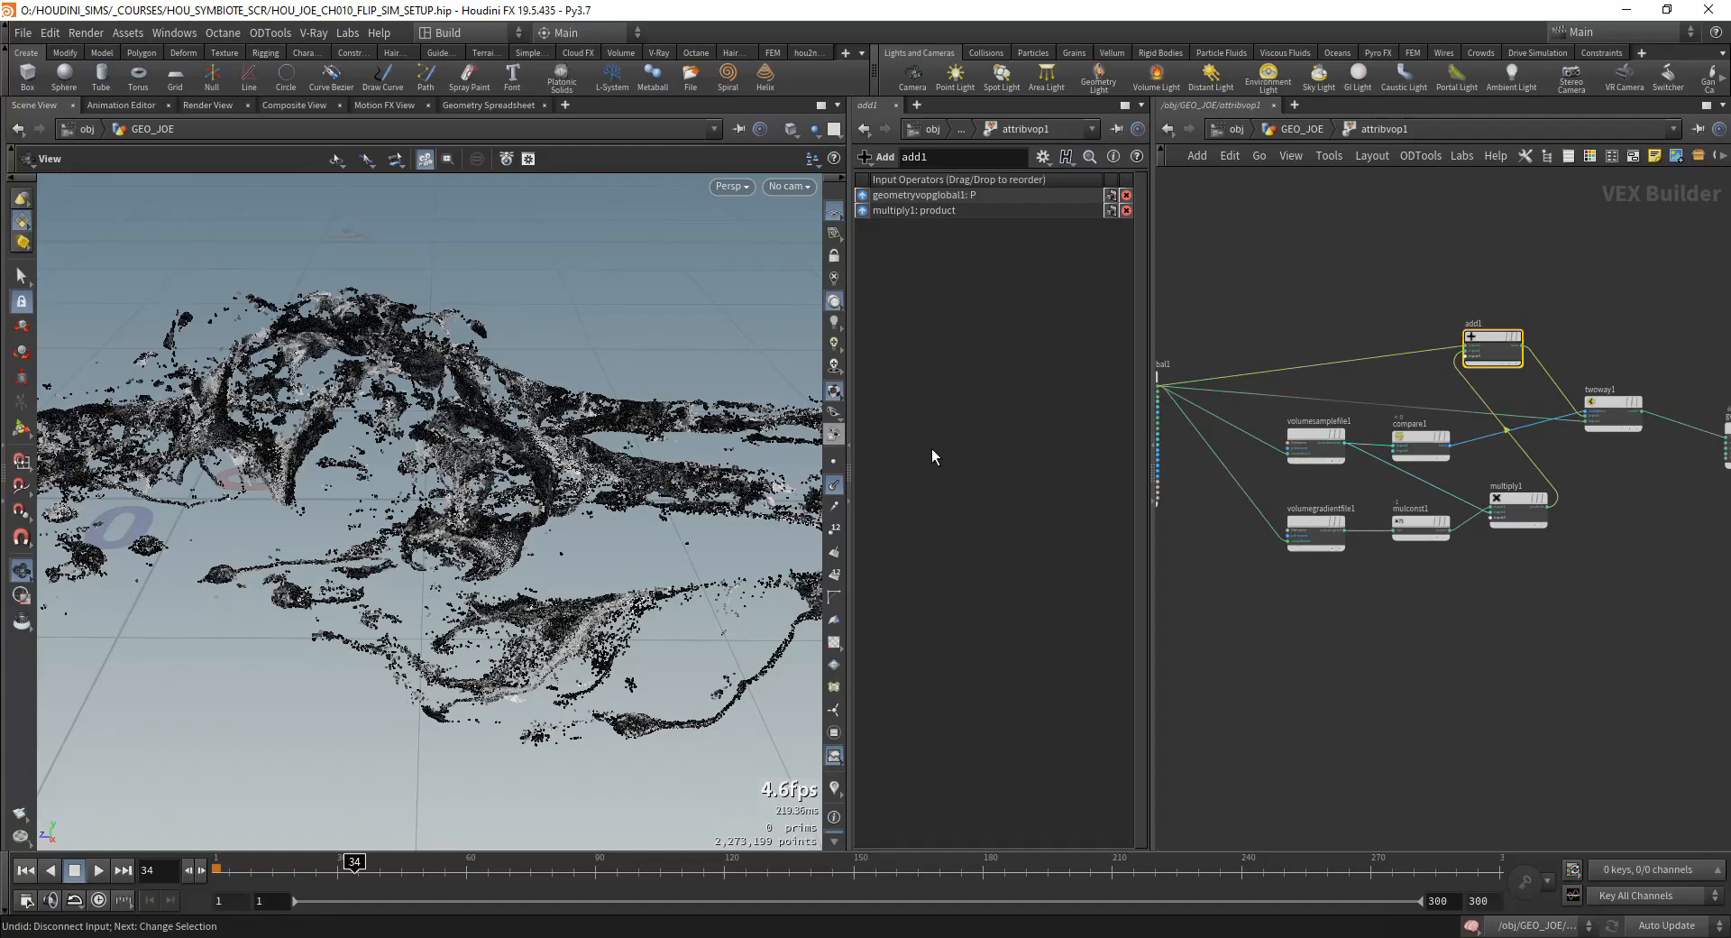
Step: Return to GEO_JOE, move to frame 57 and examine the displaced particles around the body
left_click(1284, 135)
left_click_drag(505, 423, 663, 577)
left_click_drag(455, 874, 518, 880)
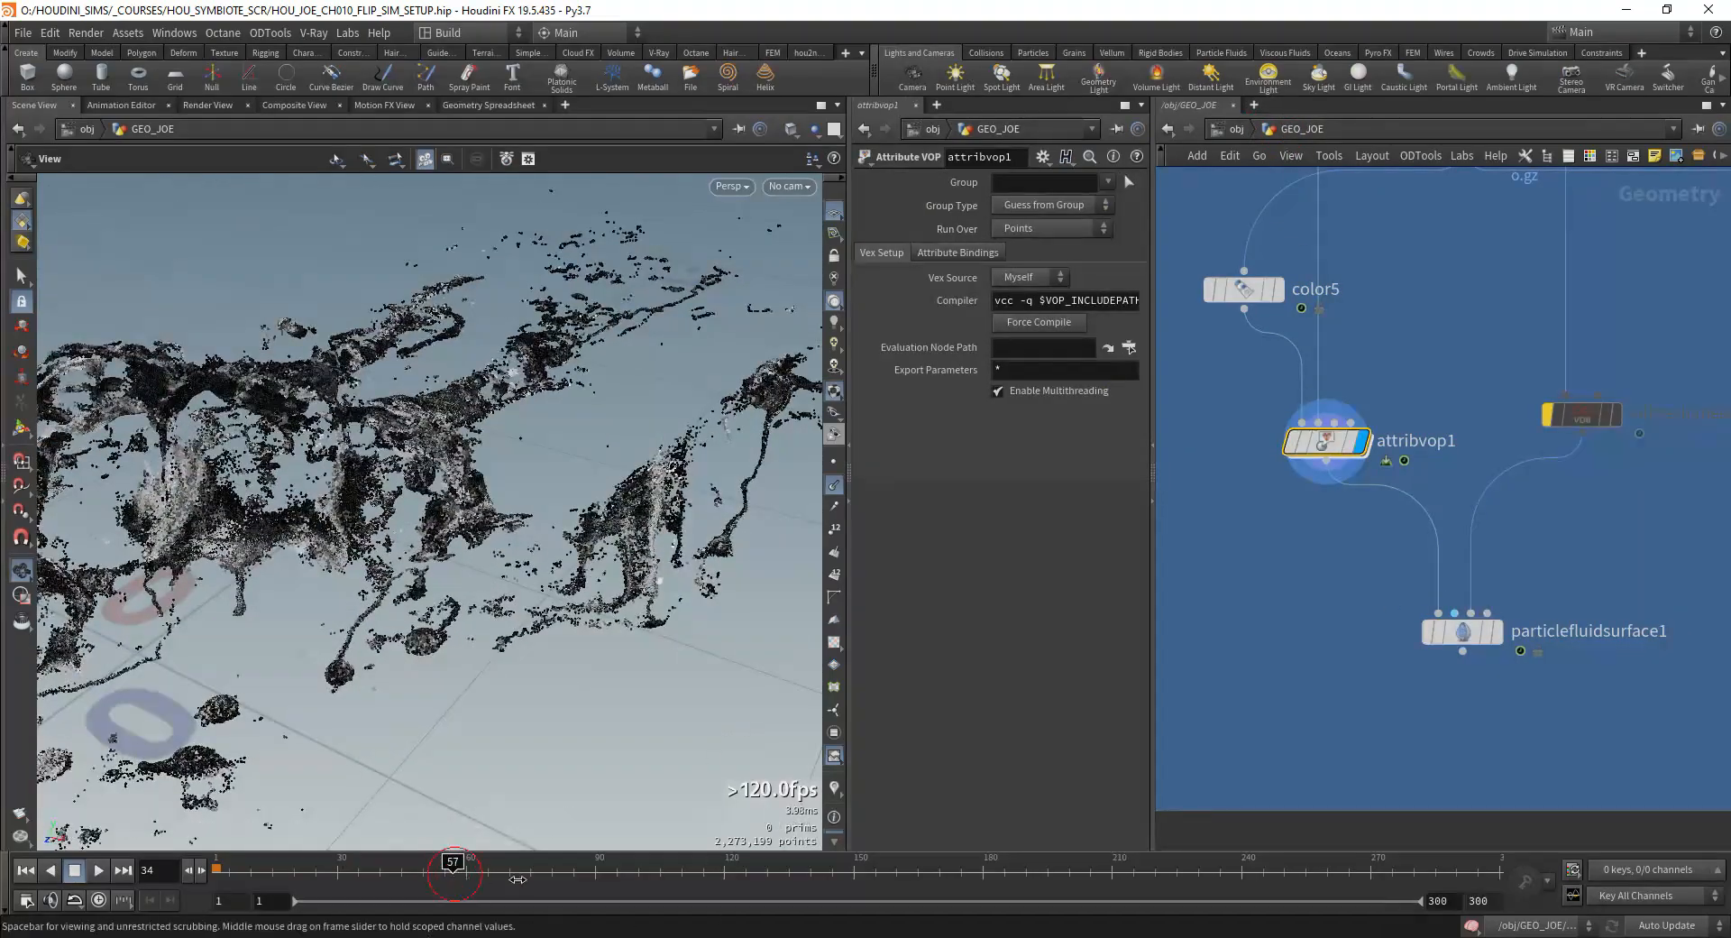
left_click_drag(448, 569, 332, 616)
left_click_drag(388, 547, 342, 487)
Step: Find the SIM_FLIP DOP network in GEO_JOE and show its Simulation settings
scroll(1351, 367, "down", 4)
middle_click_drag(1387, 362, 1427, 557)
scroll(1428, 557, "up", 3)
left_click_drag(1549, 645, 1439, 559)
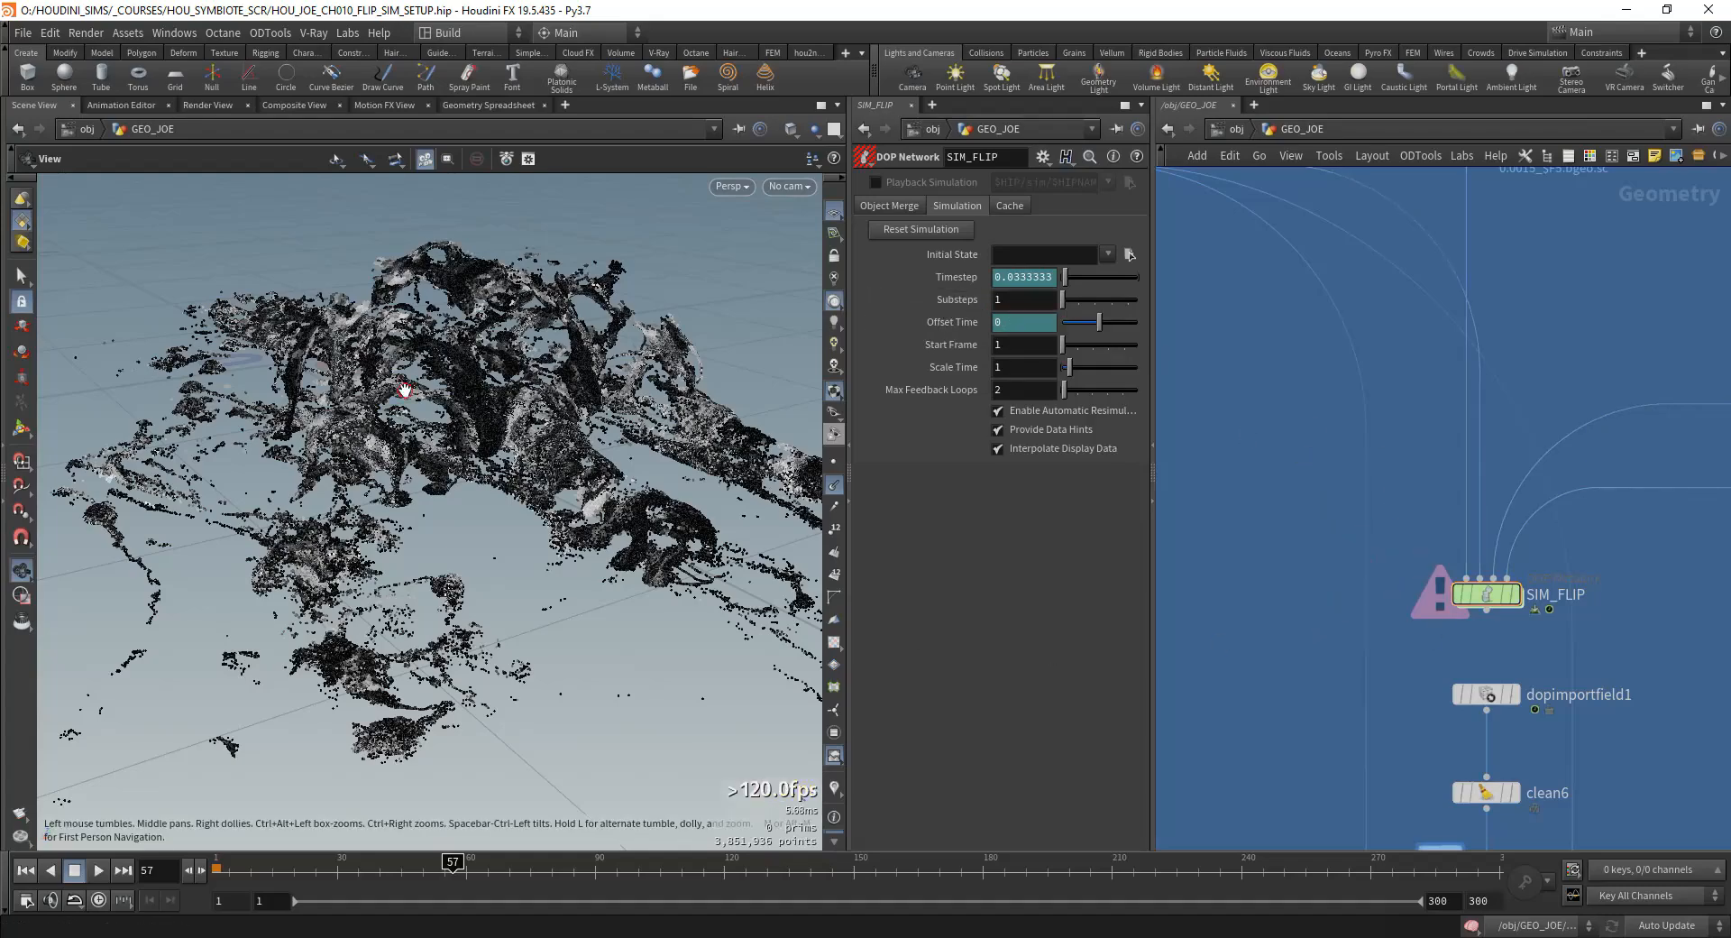
Step: Examine the displaced particles around the body, put away the MPlay flipbook comparison, and return to the scene view
left_click_drag(405, 389, 431, 383)
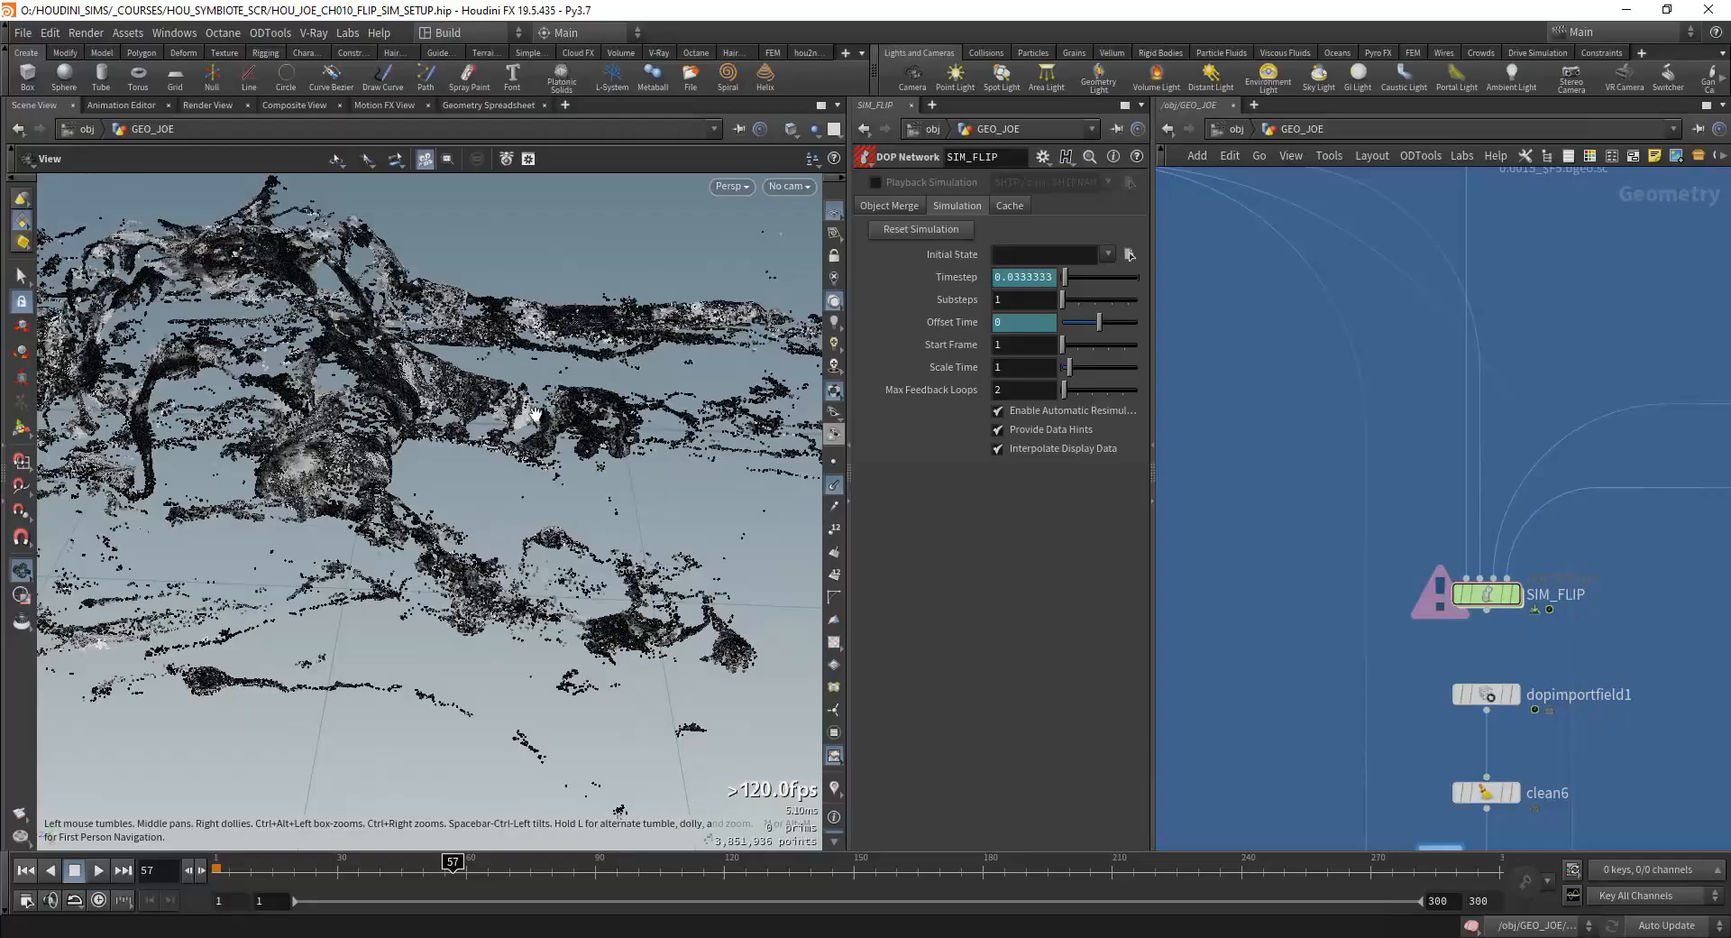
left_click_drag(534, 413, 455, 499)
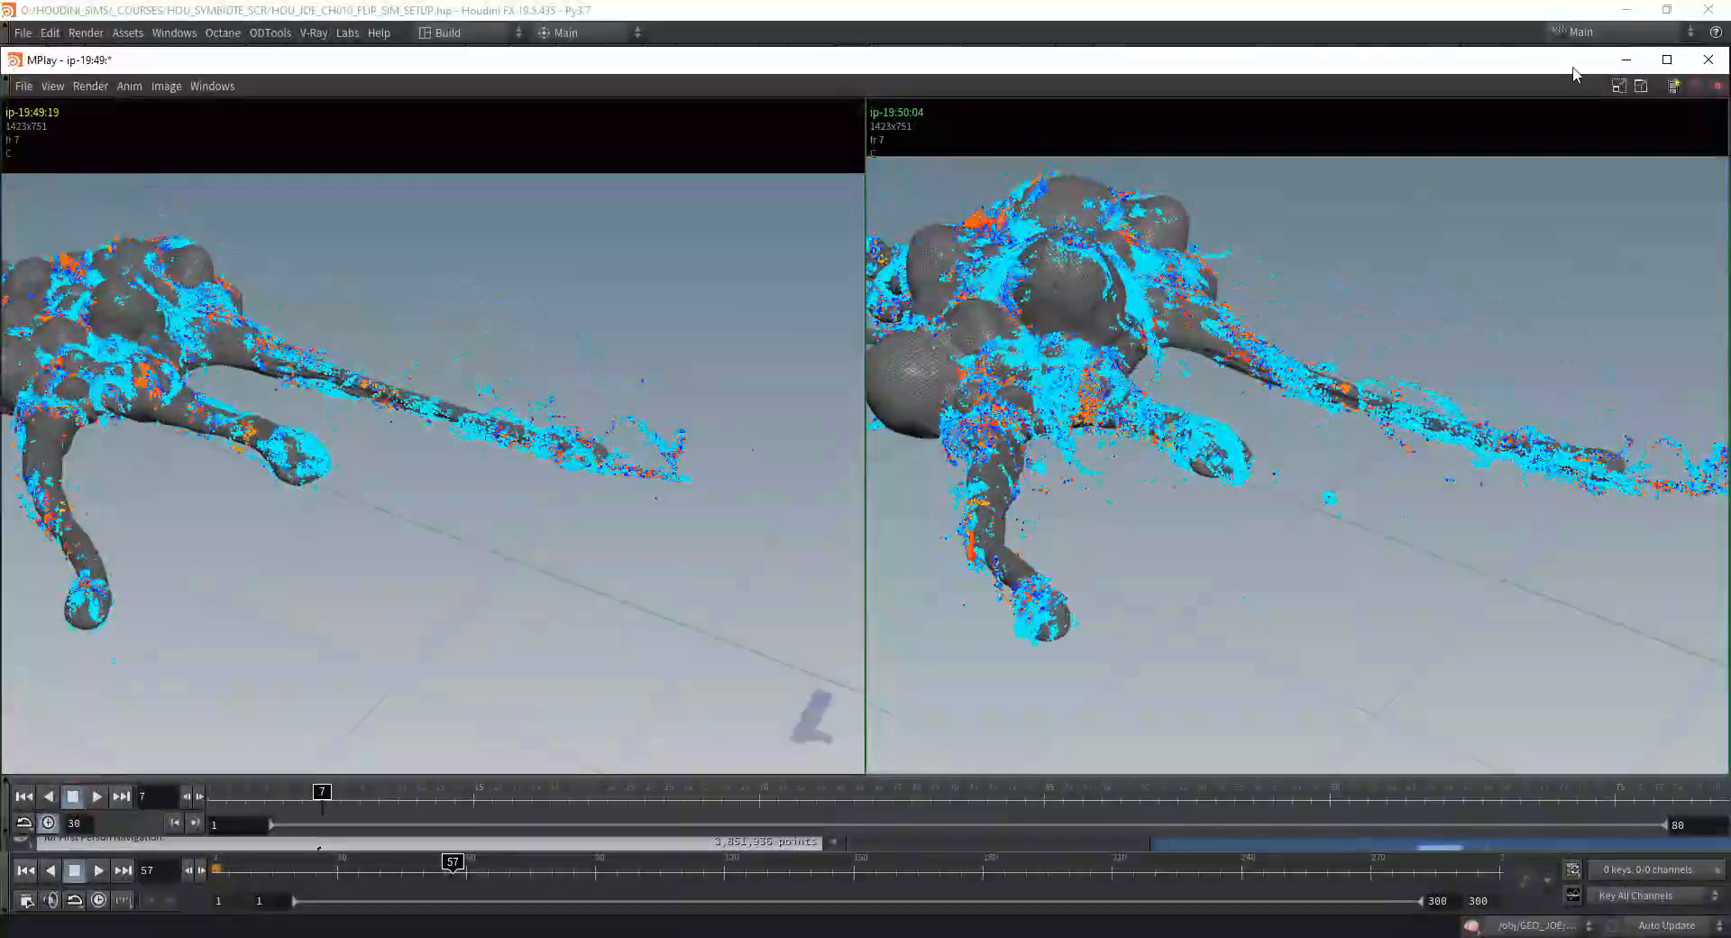
left_click(1626, 59)
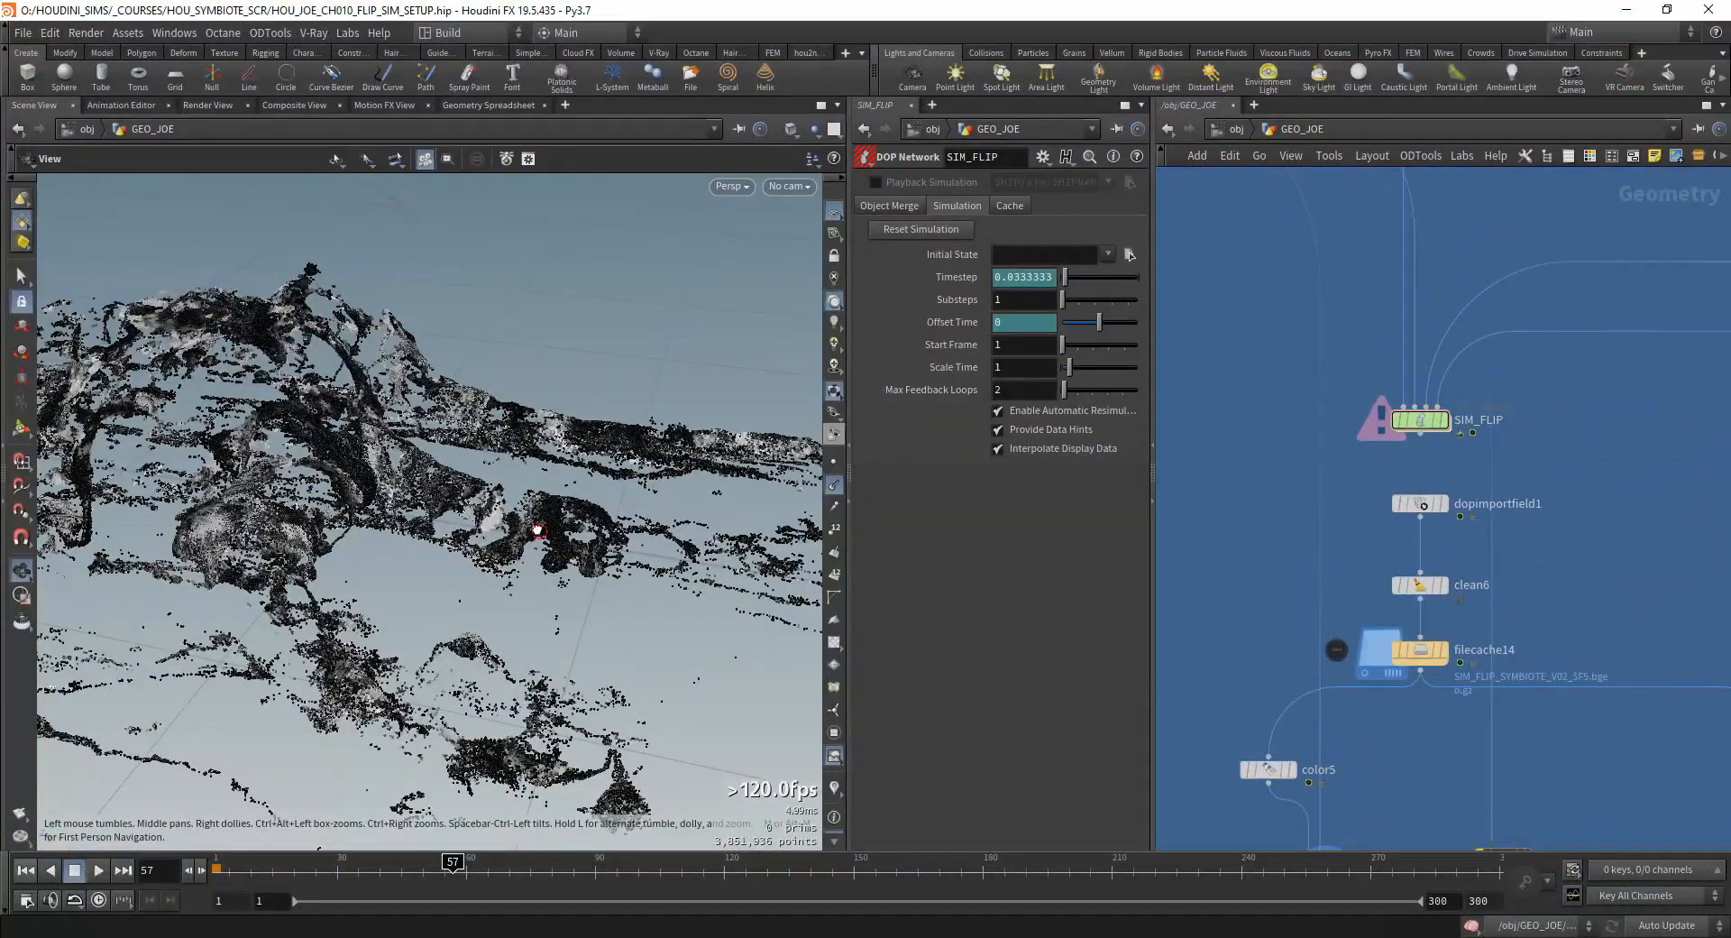
left_click_drag(539, 530, 482, 542)
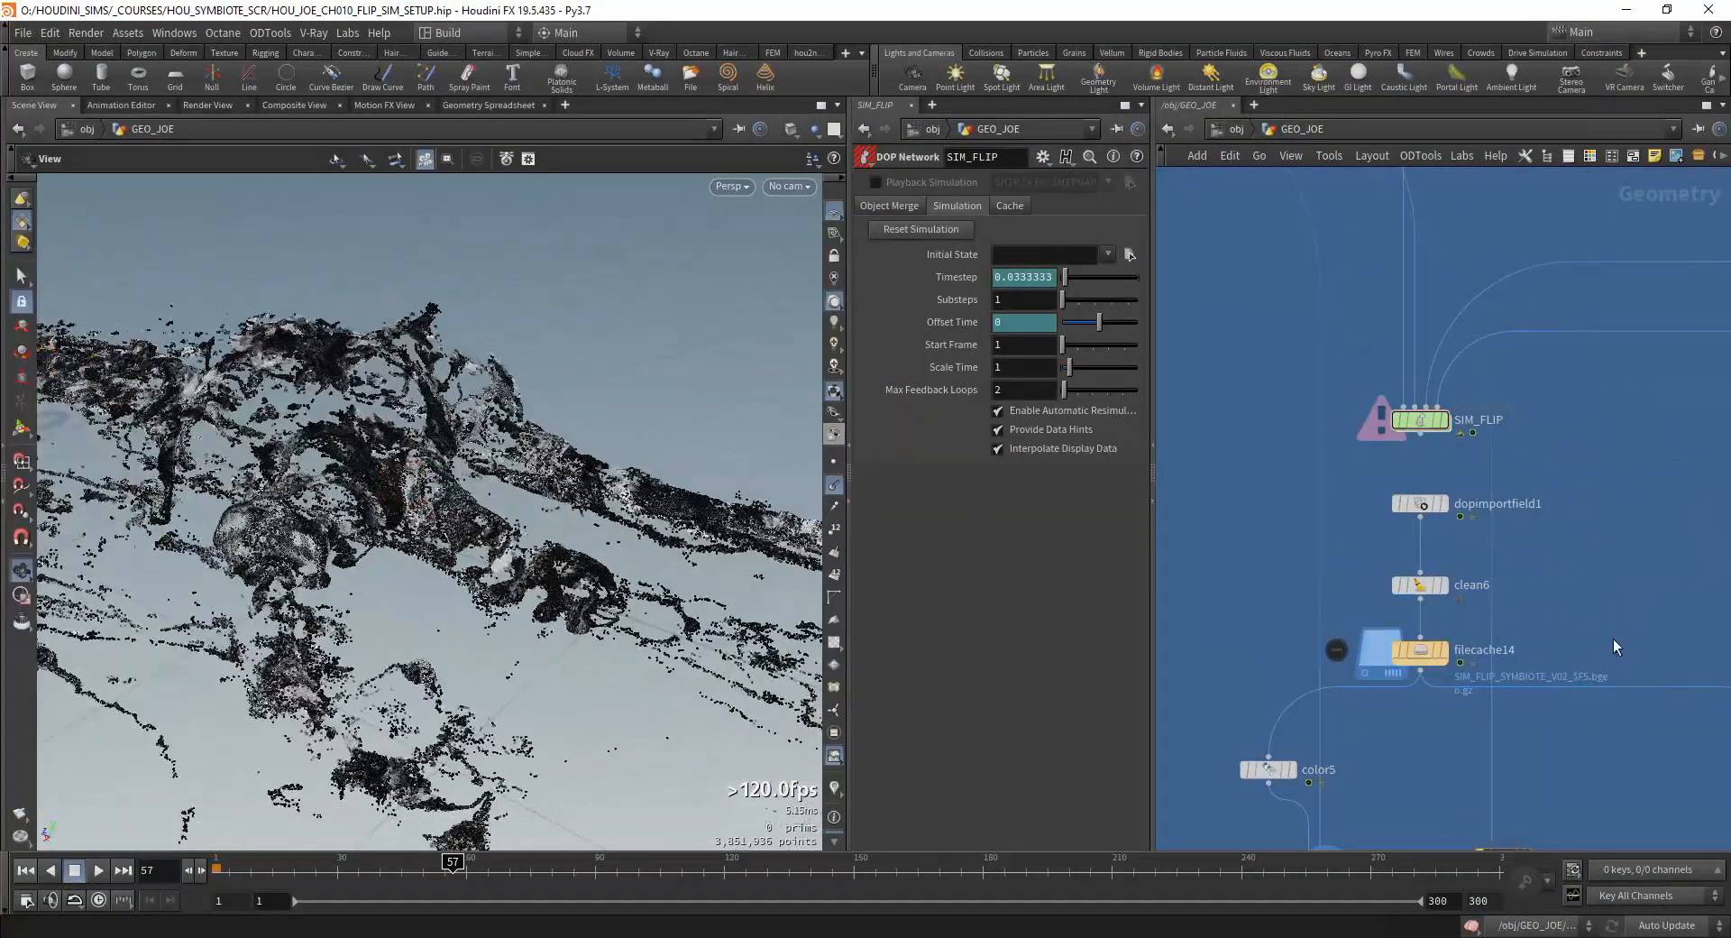
Step: Rename the attribvop1 node below color5 as particles_pushout
middle_click_drag(1614, 642, 1547, 280)
scroll(1506, 527, "down", 4)
scroll(1443, 520, "up", 4)
left_click(1322, 486)
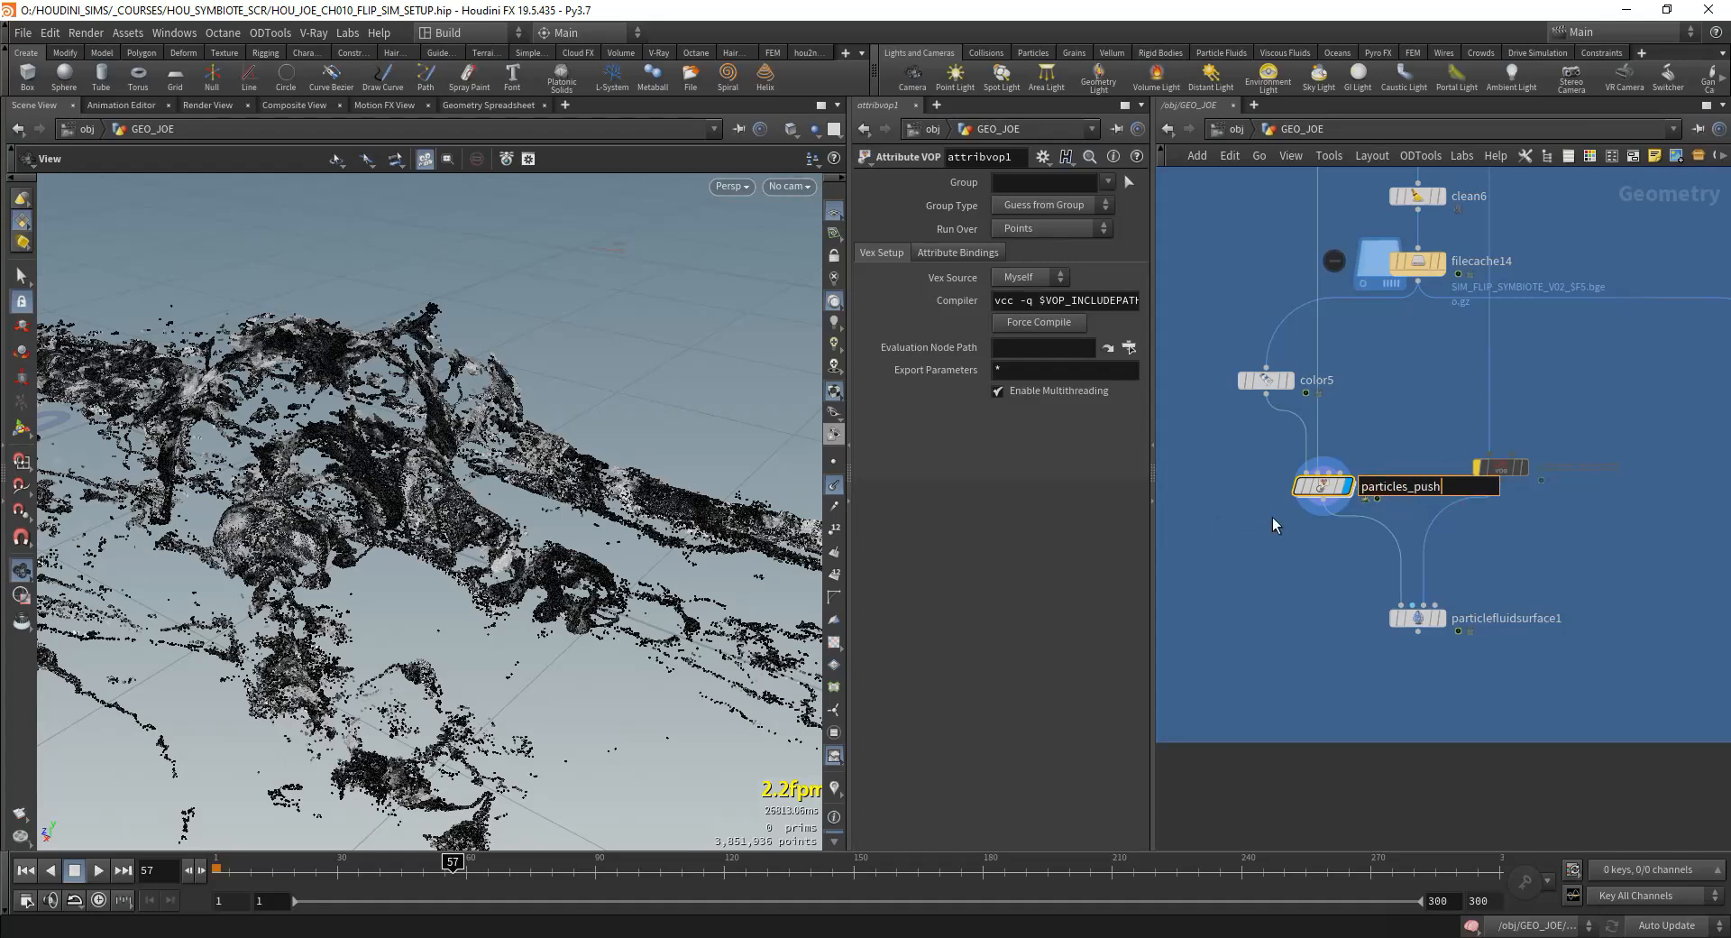
Step: Delete the bypassed node on the collision branch feeding particlefluidsurface1, leaving the incoming wire connected directly
left_click(1419, 618)
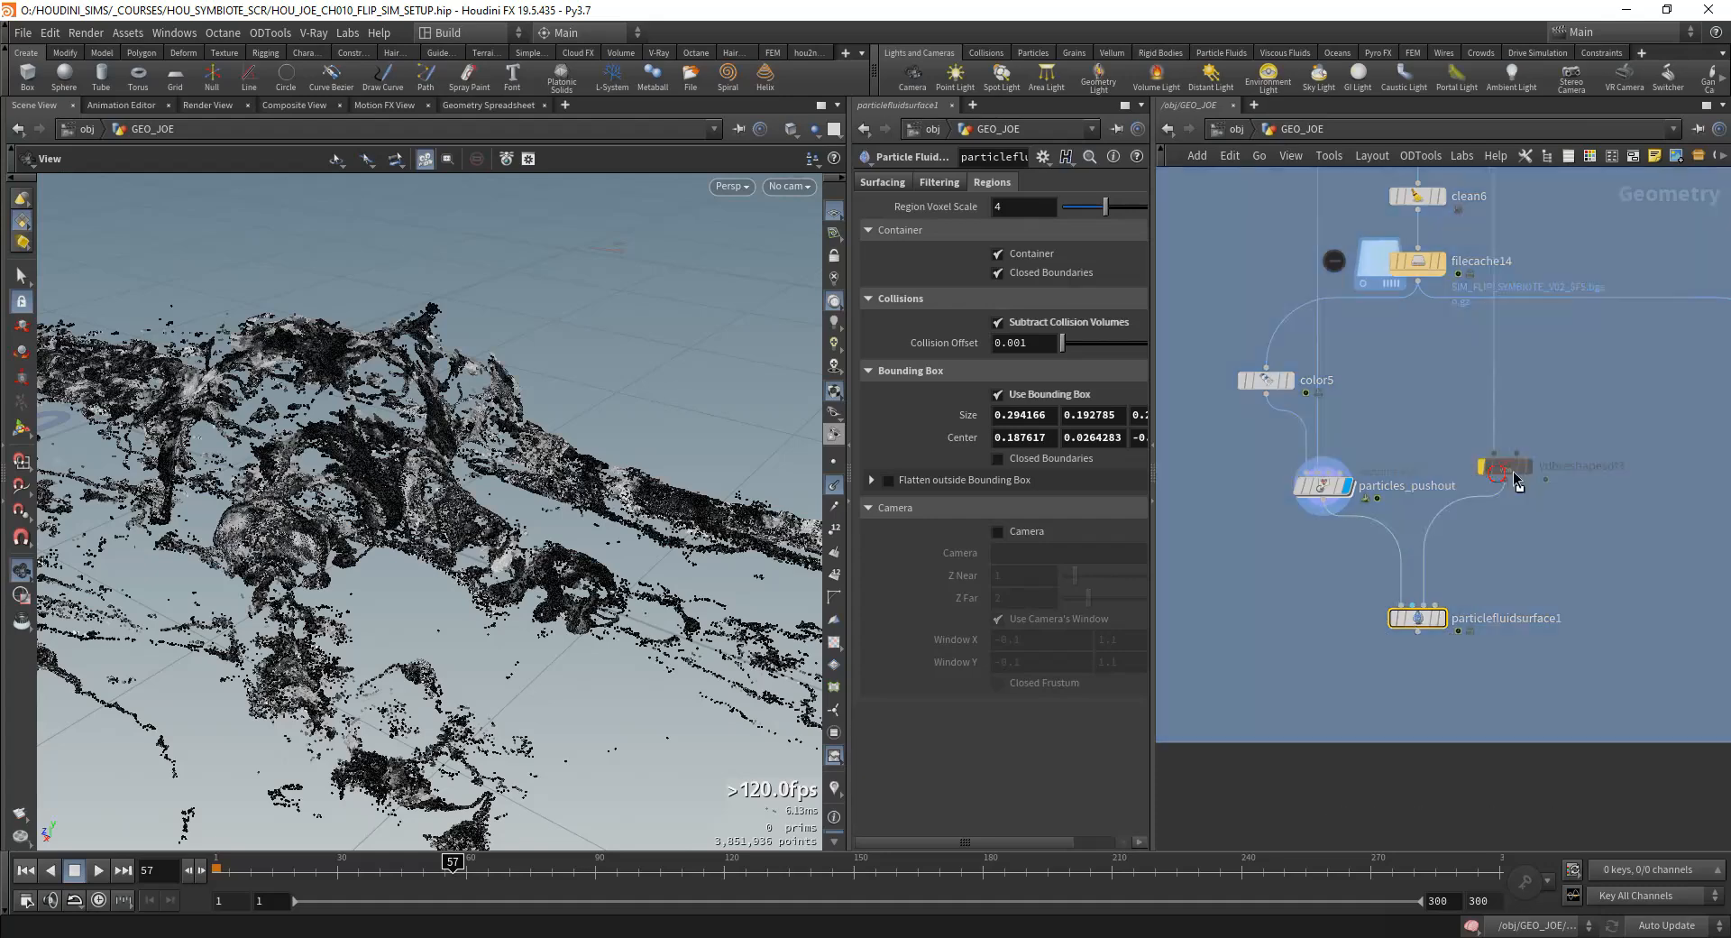
left_click_drag(1476, 468, 1553, 506)
key("Delete")
middle_click_drag(1485, 380, 1516, 560)
scroll(1517, 560, "down", 3)
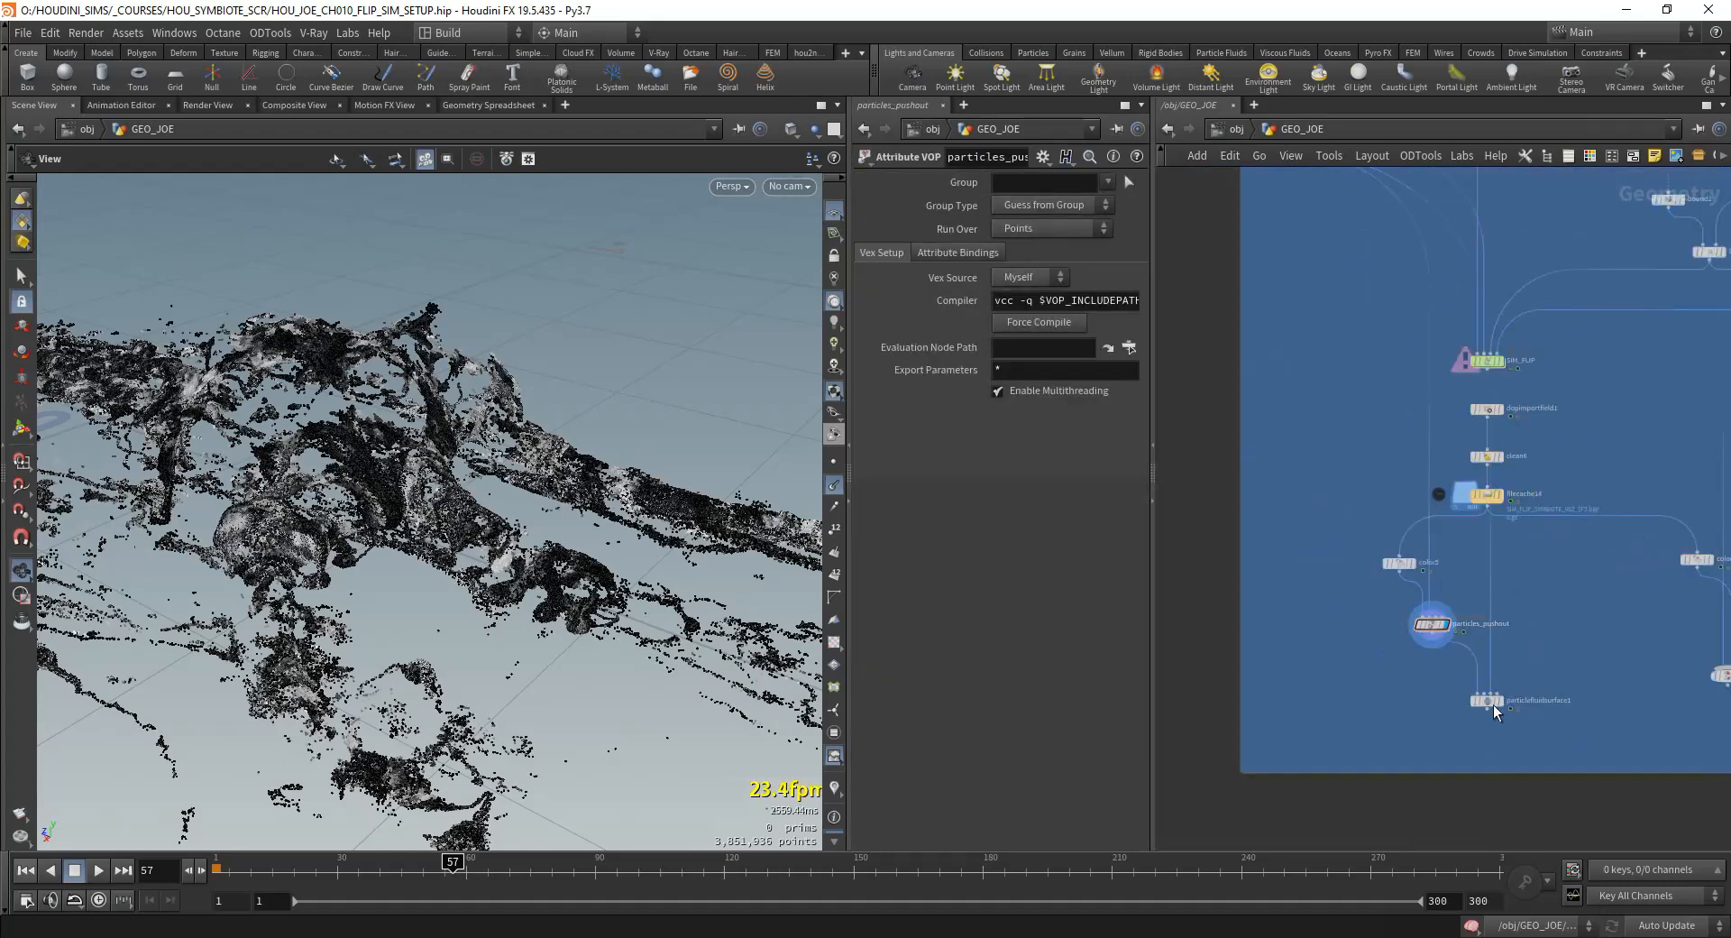
Step: Move particlefluidsurface1 clear of the other nodes, display its result, and hide the point normals in the viewport
left_click_drag(1495, 704, 1371, 695)
scroll(1373, 696, "up", 4)
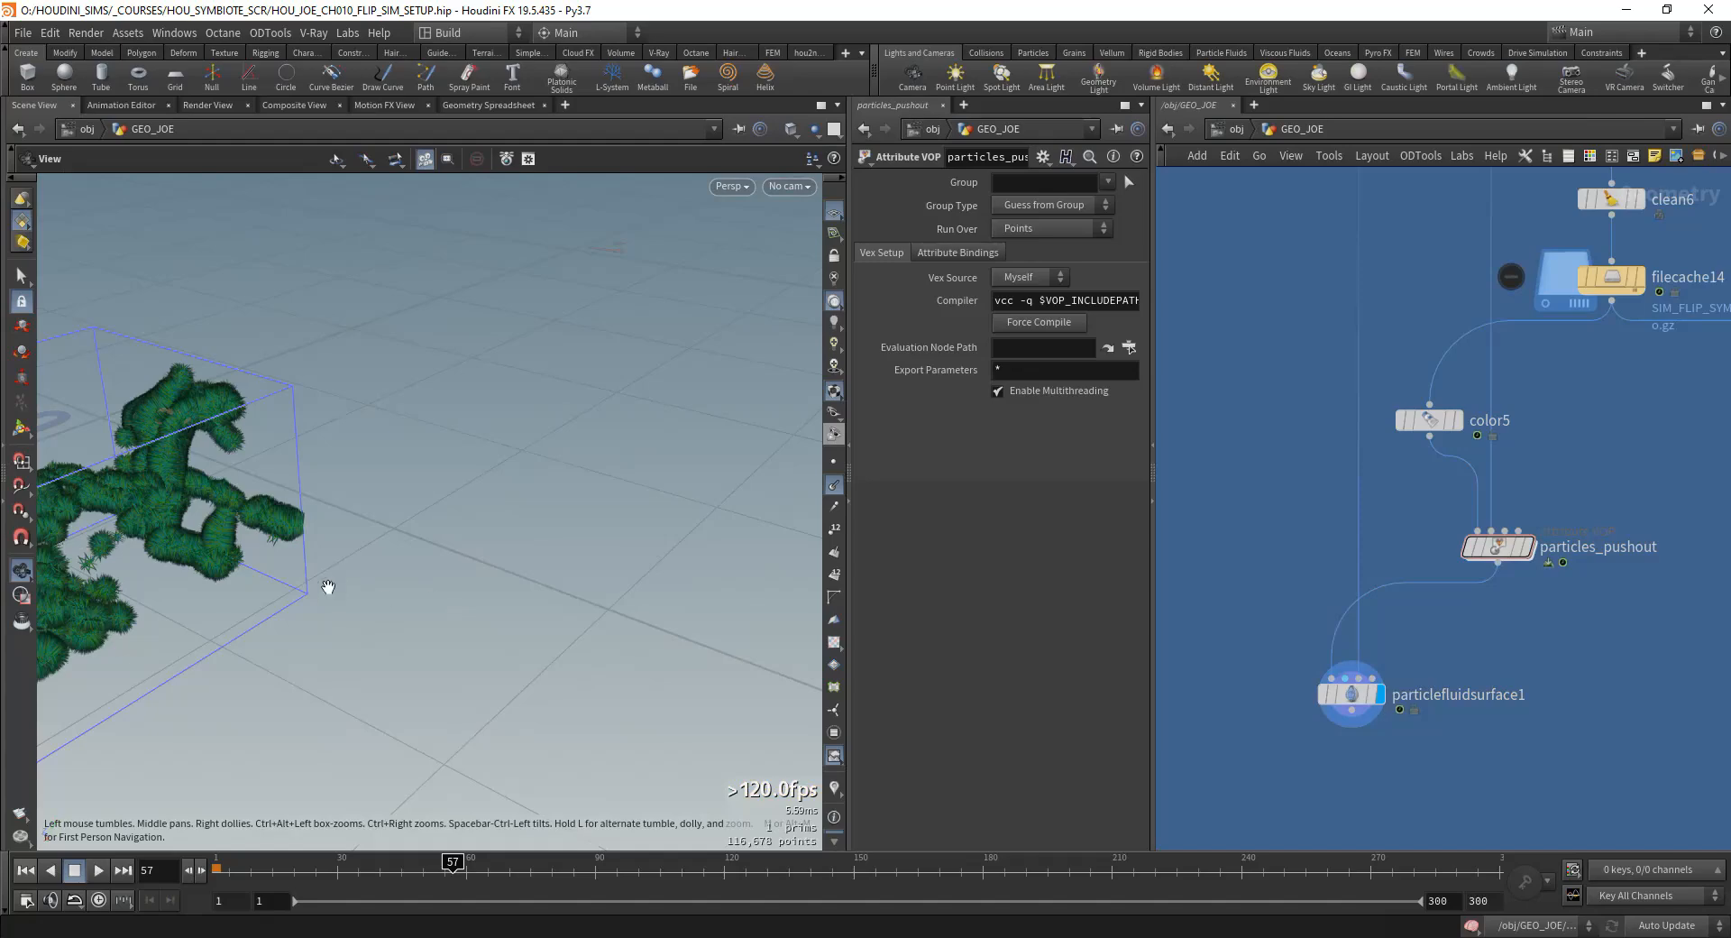
left_click(835, 486)
middle_click_drag(220, 591, 533, 556)
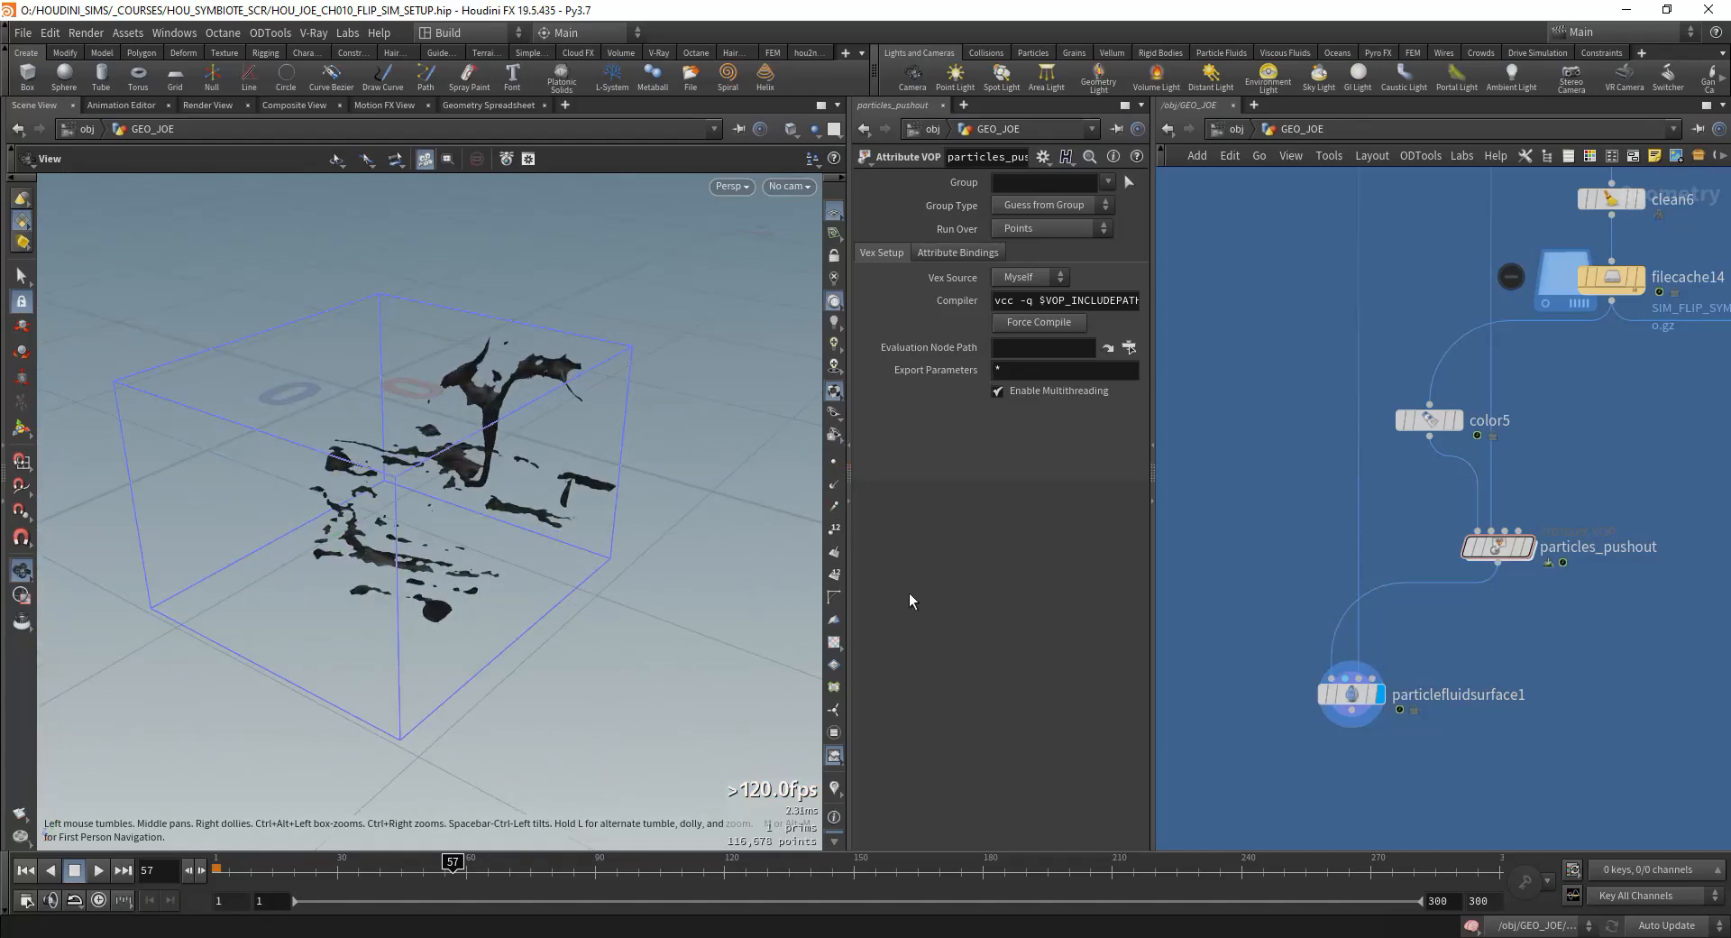
Step: Turn off Use Bounding Box in particlefluidsurface1's region settings to mesh the whole fluid
left_click(1352, 696)
left_click_drag(1156, 354, 1312, 354)
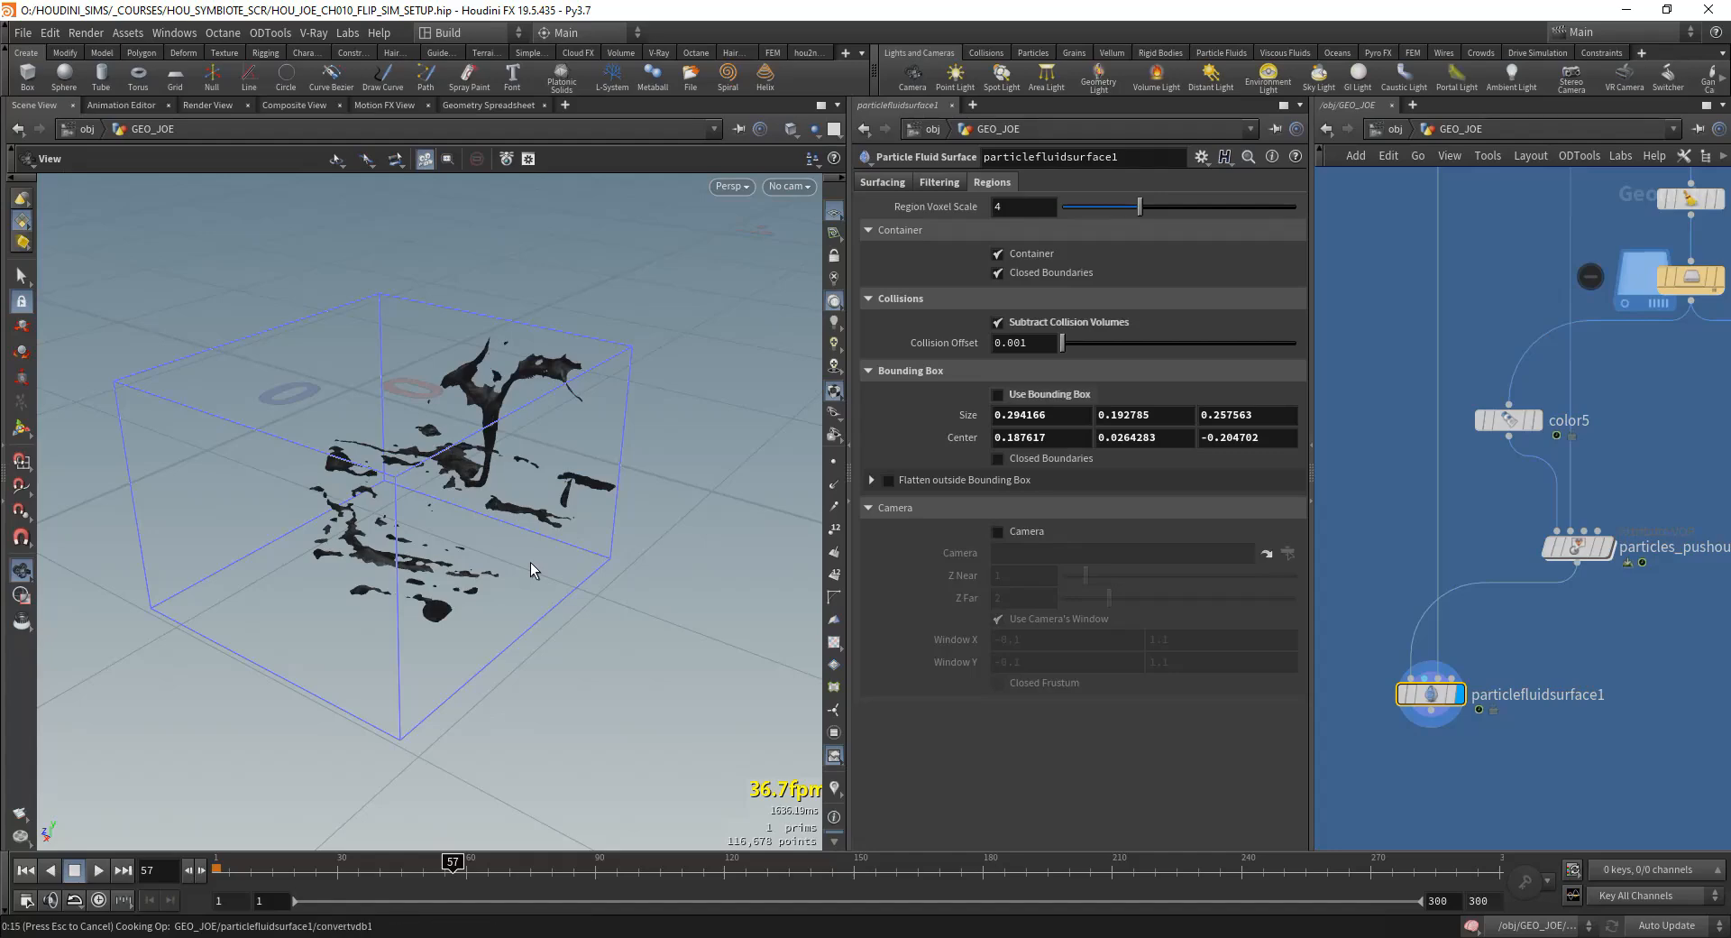
left_click_drag(530, 561, 298, 550)
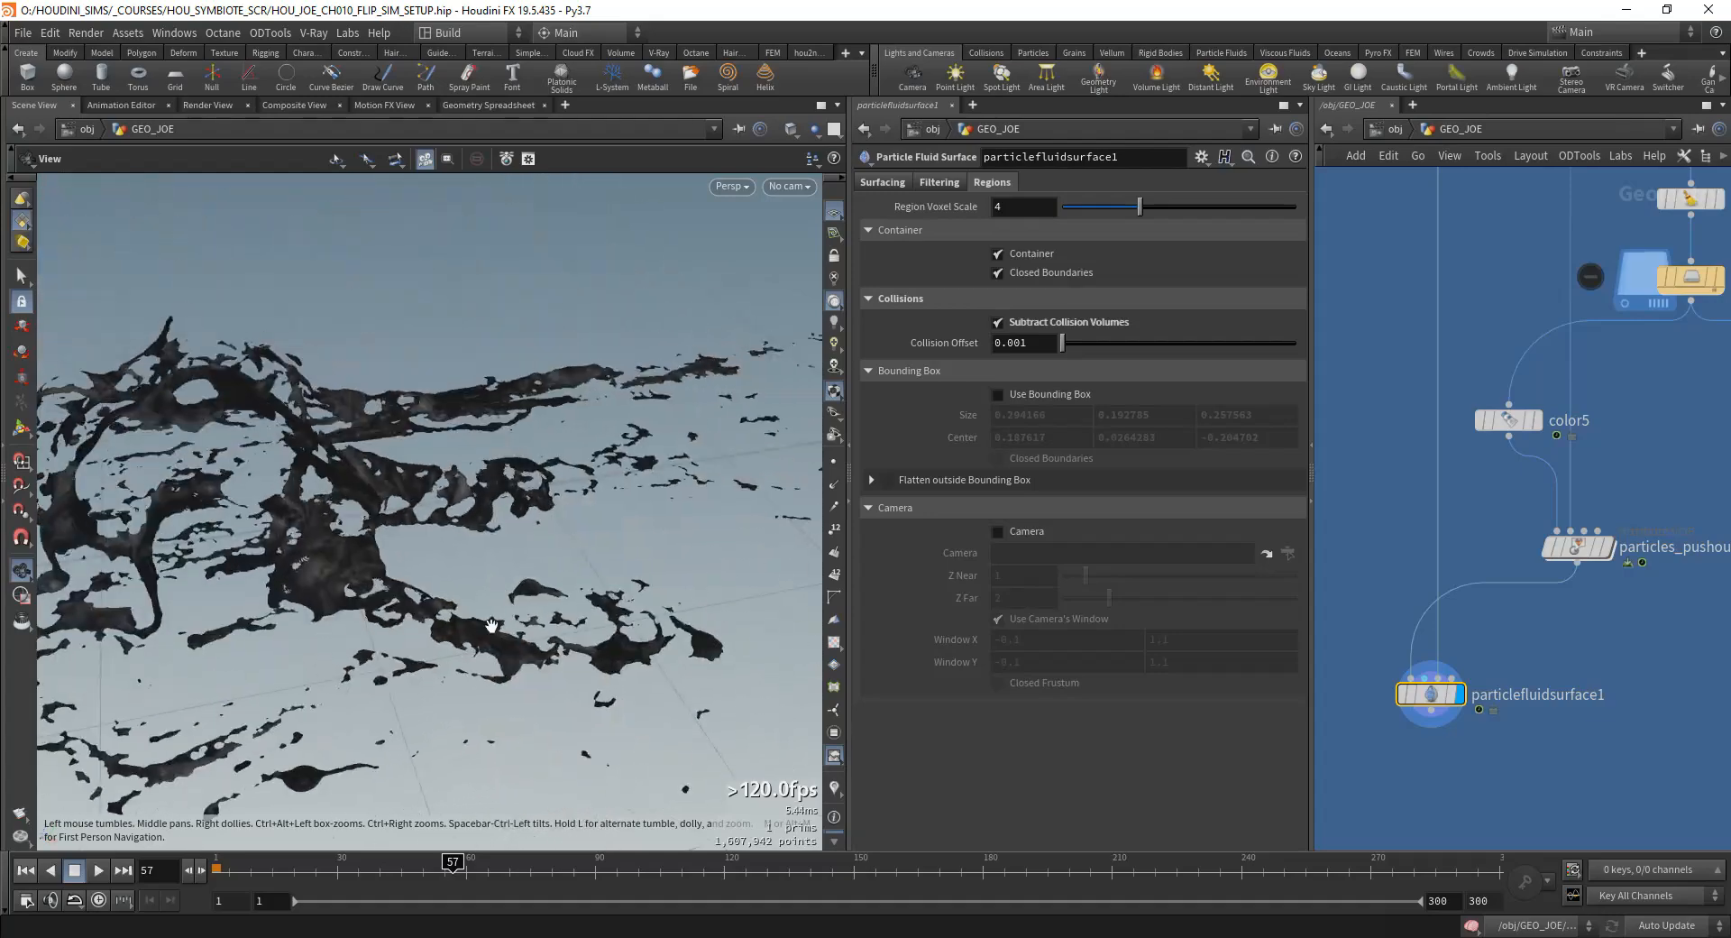
Step: Examine the full fluid surface mesh from several angles, checking the strands, gaps and underside
right_click_drag(297, 550, 174, 455)
left_click_drag(174, 455, 583, 533)
right_click_drag(583, 533, 645, 614)
left_click_drag(646, 613, 532, 563)
right_click_drag(532, 563, 414, 506)
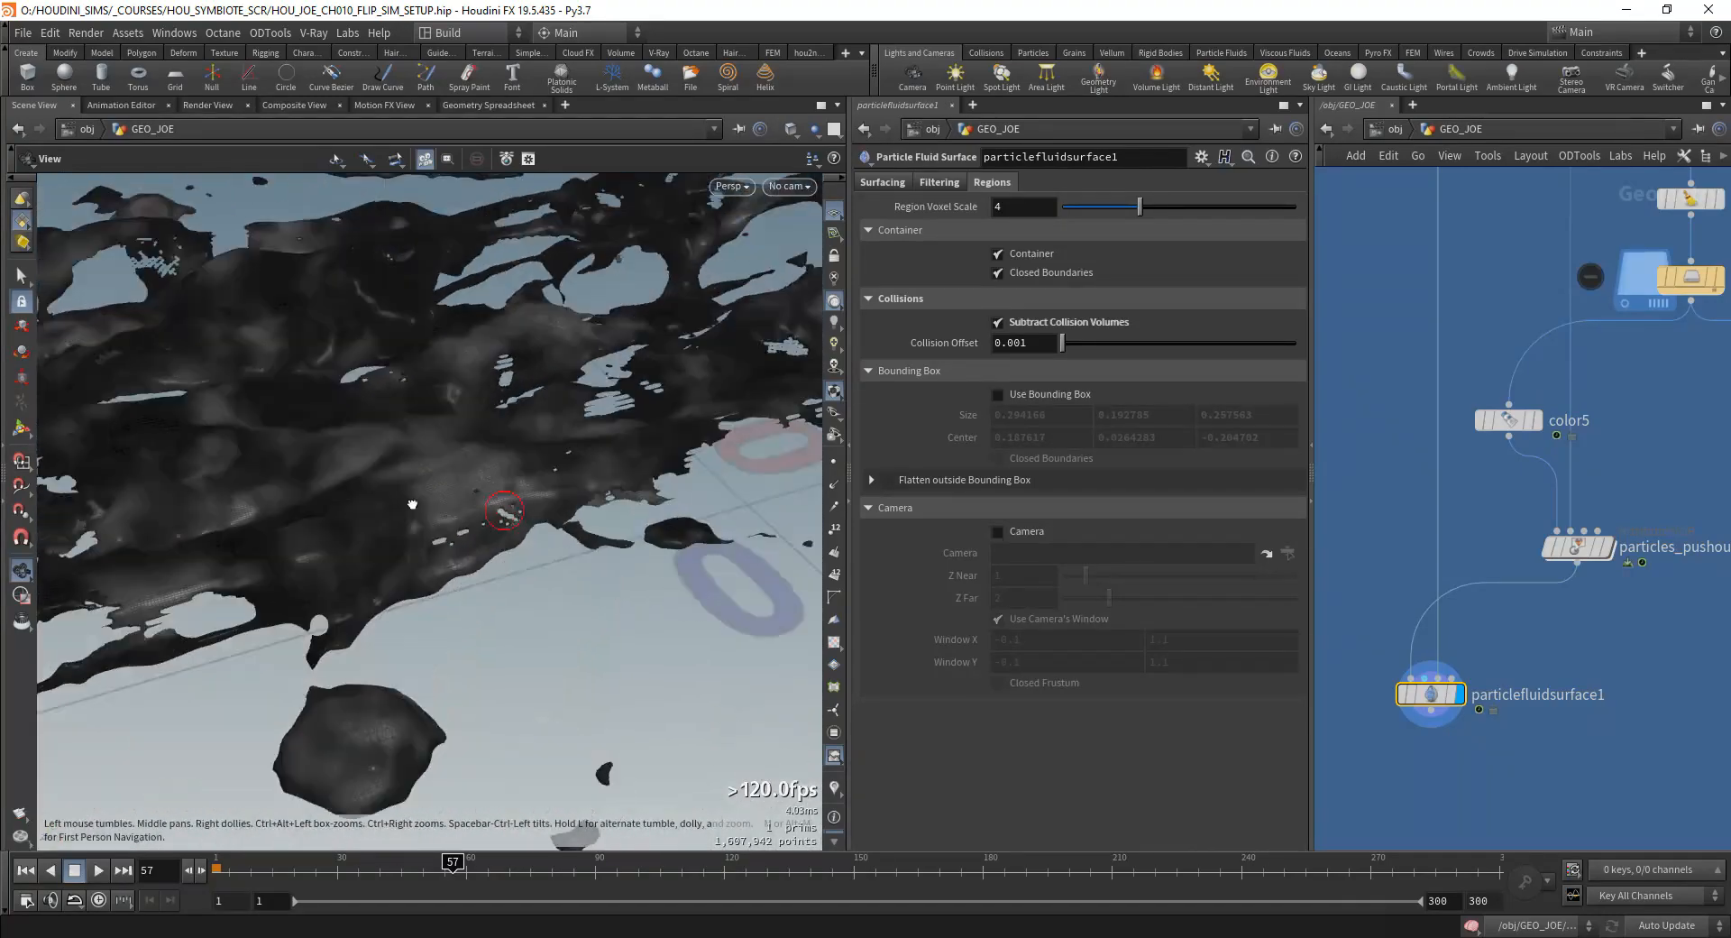
left_click_drag(414, 506, 529, 487)
right_click_drag(529, 487, 451, 451)
left_click_drag(450, 451, 607, 603)
right_click_drag(607, 604, 581, 408)
left_click_drag(581, 408, 451, 523)
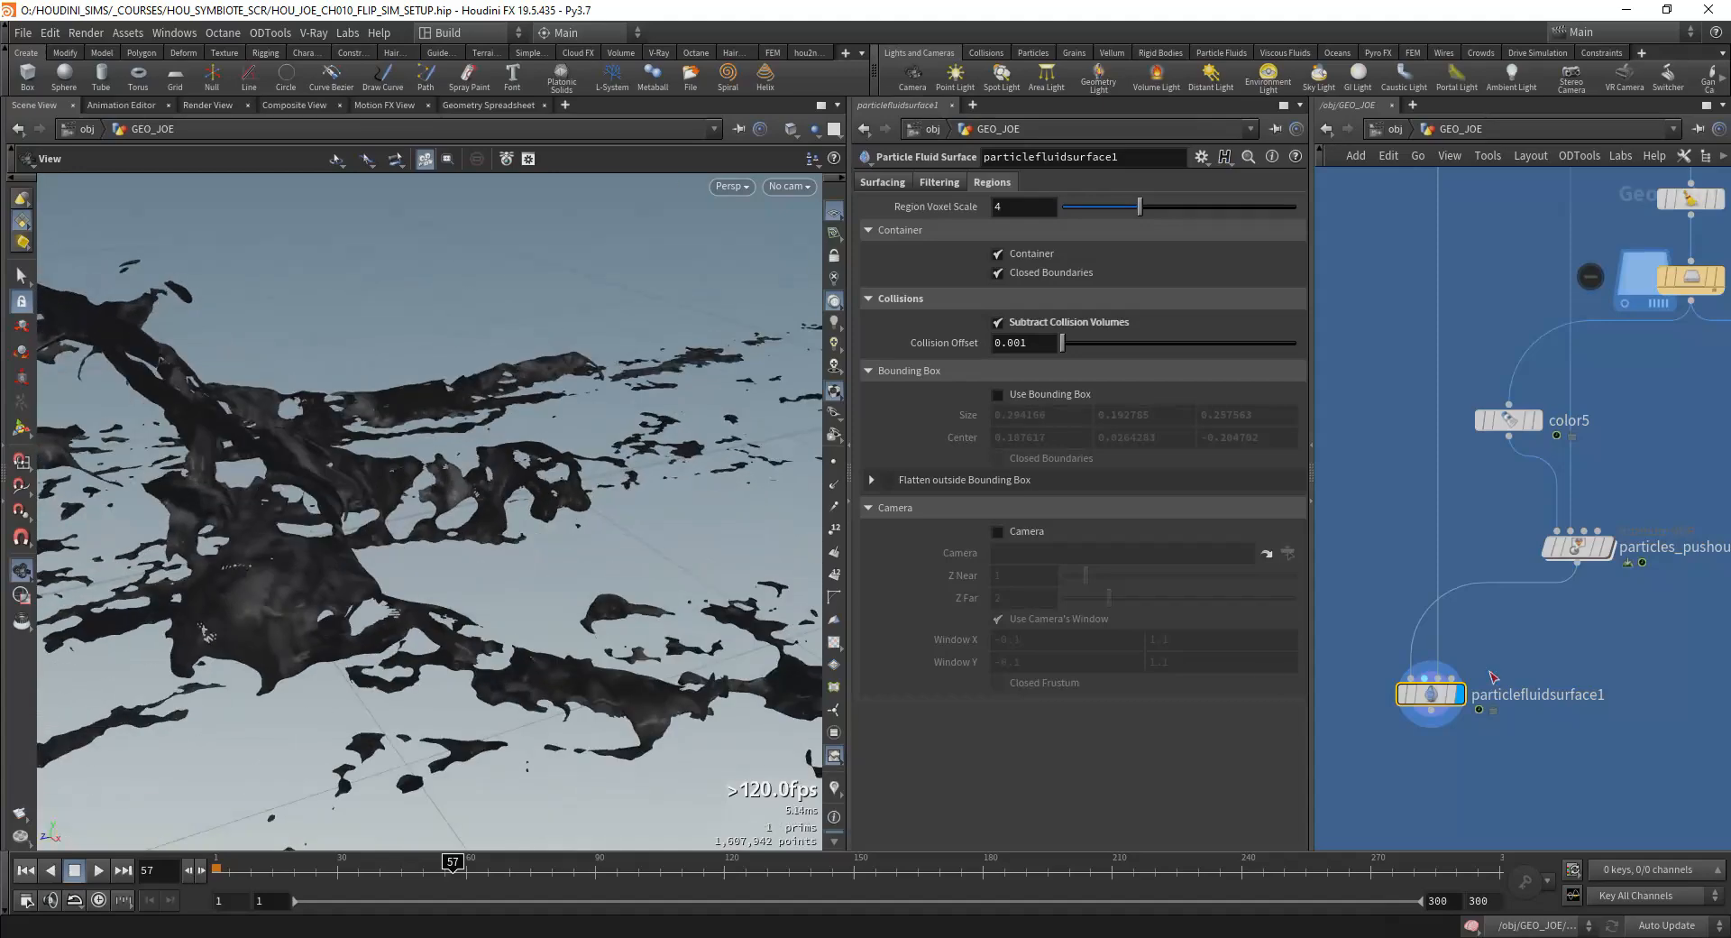
Step: Display merge6 to view the fluid surface together with the creature's body mesh
scroll(1537, 629, "down", 5)
scroll(1551, 622, "up", 3)
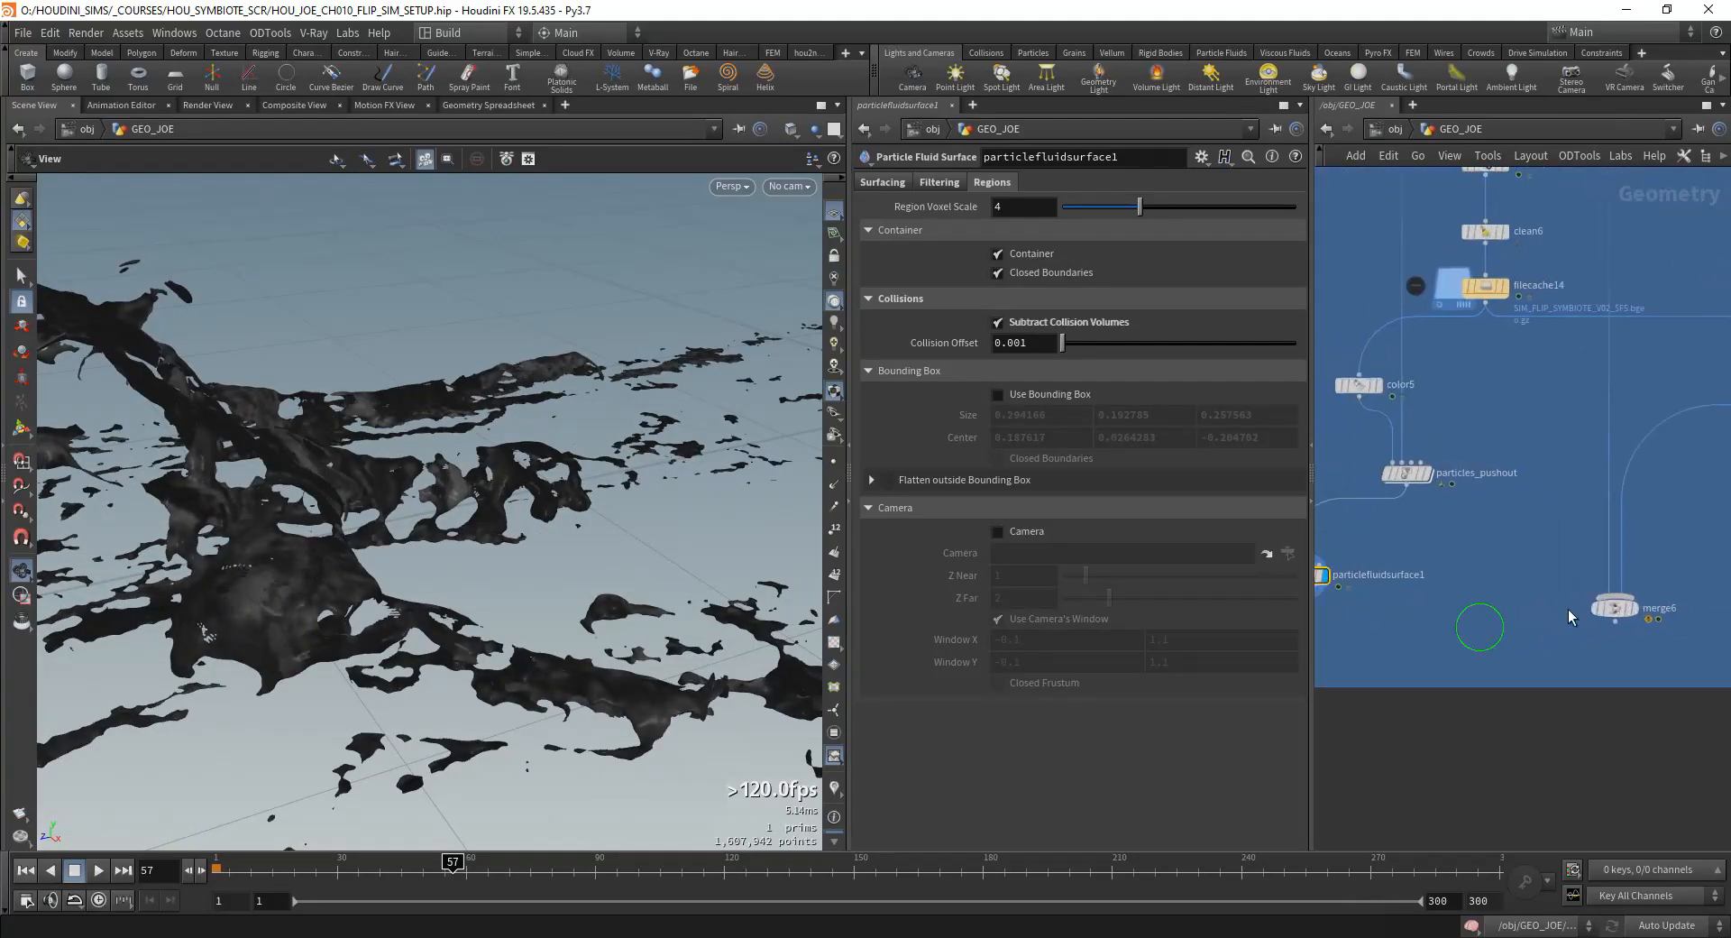
scroll(1533, 541, "down", 3)
left_click_drag(1682, 449, 1536, 557)
scroll(1536, 556, "up", 3)
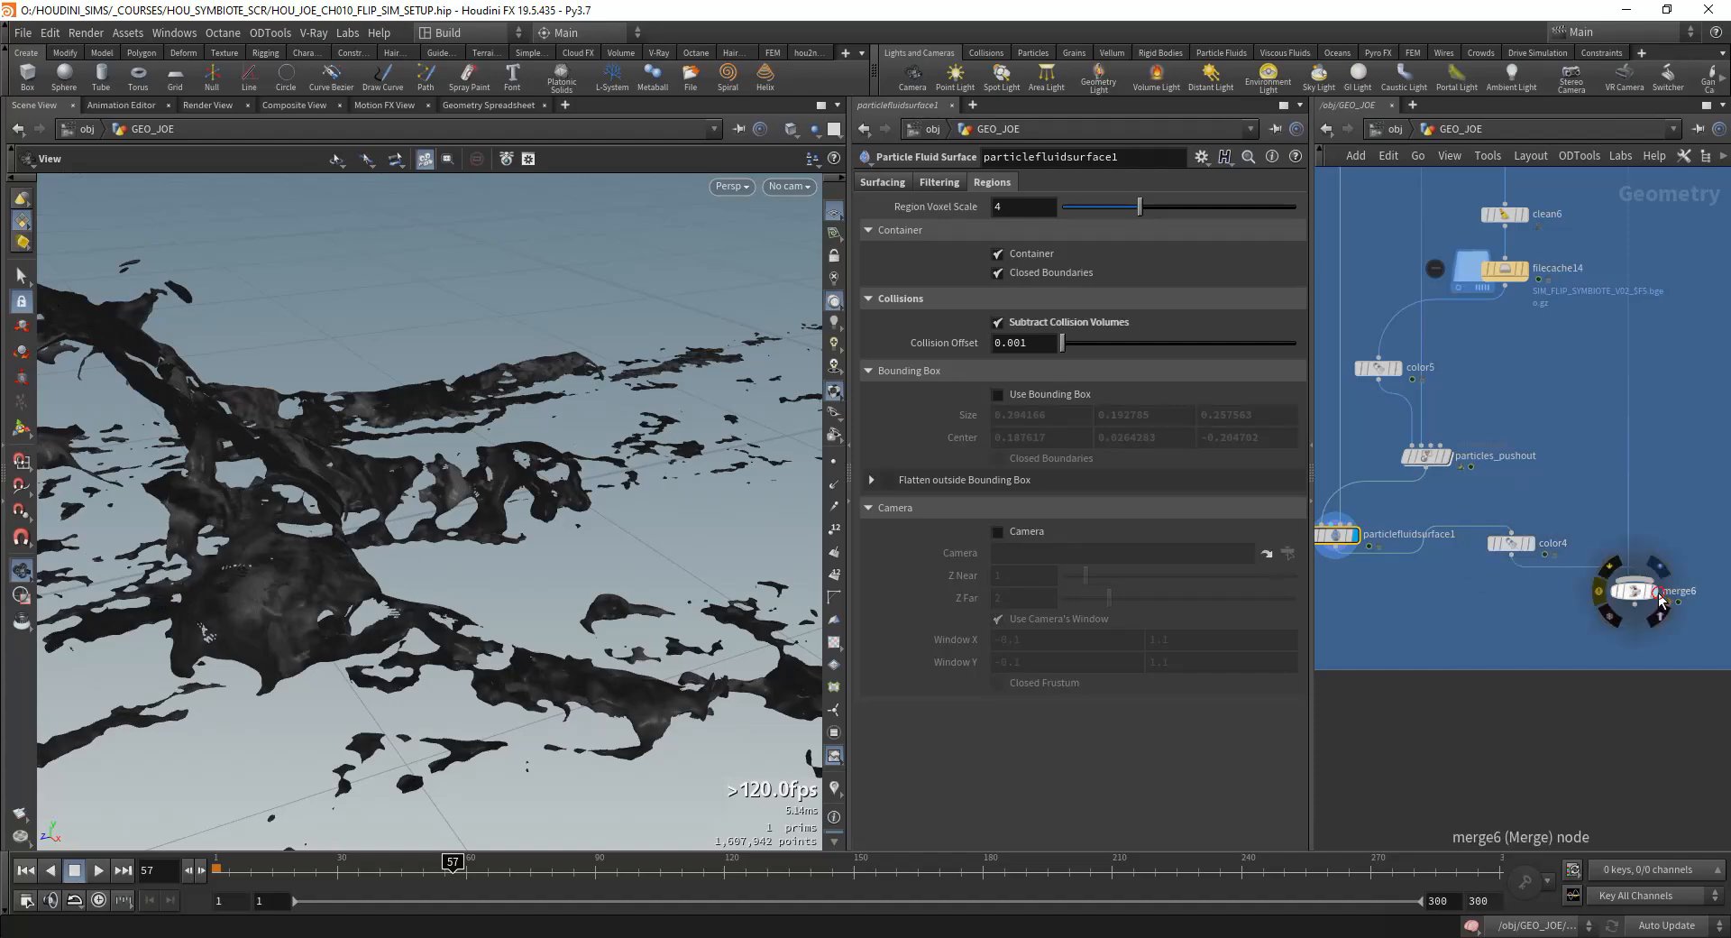
left_click_drag(433, 531, 444, 591)
scroll(510, 556, "up", 8)
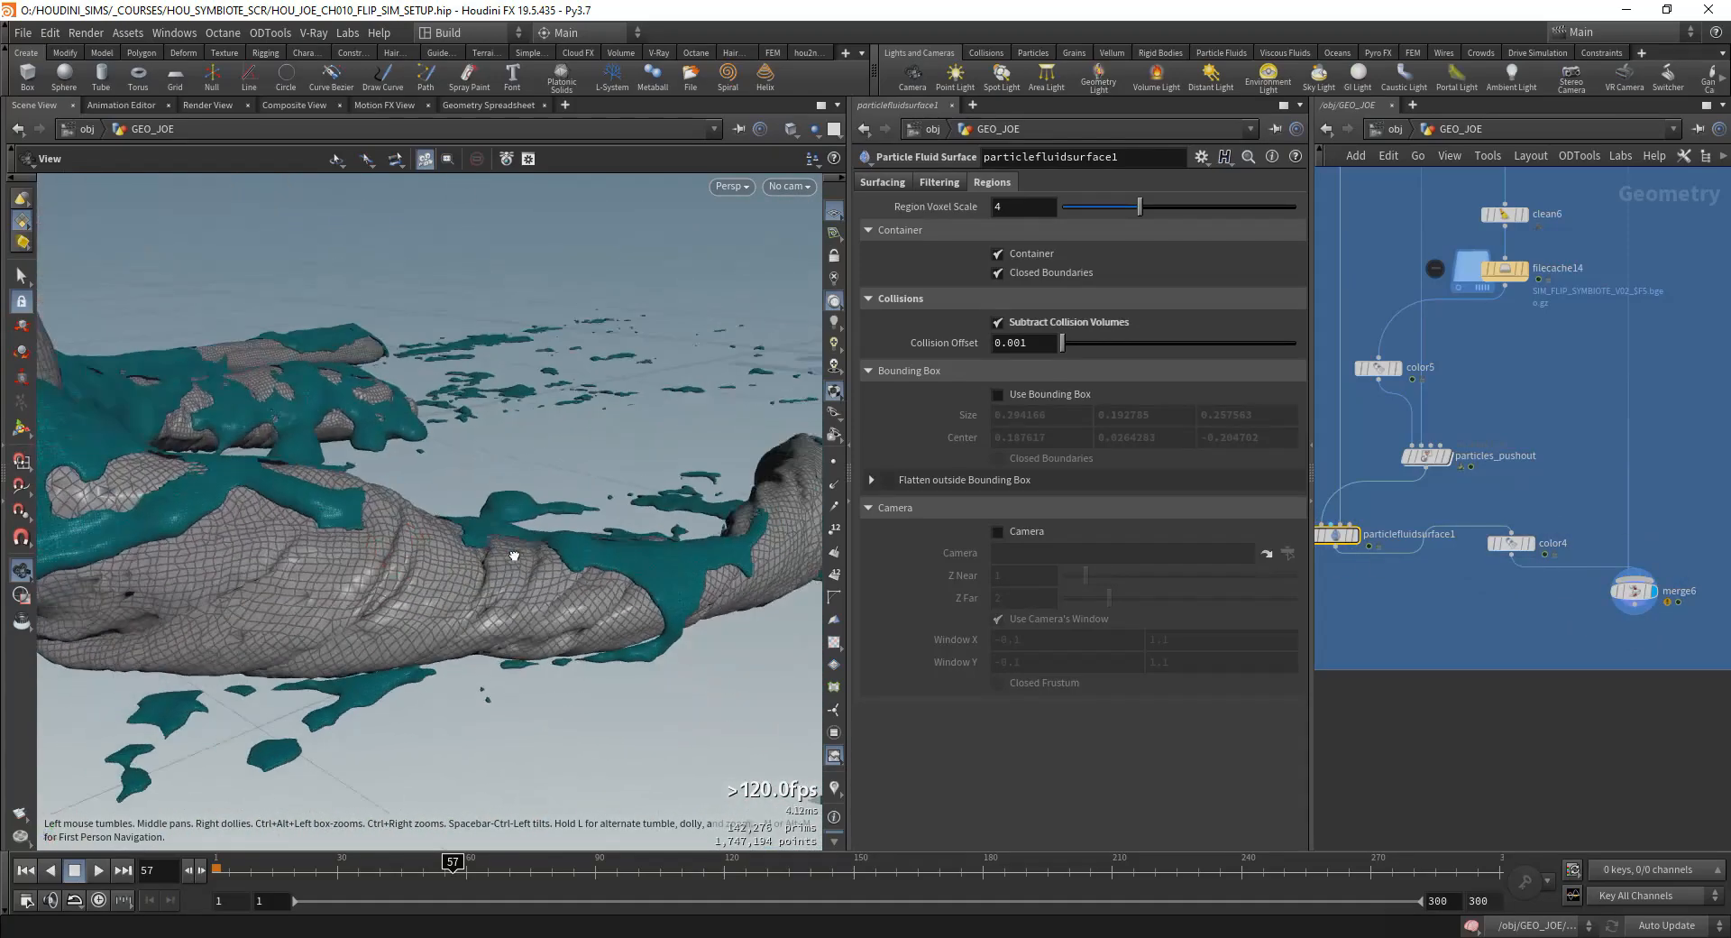
left_click_drag(364, 506, 541, 505)
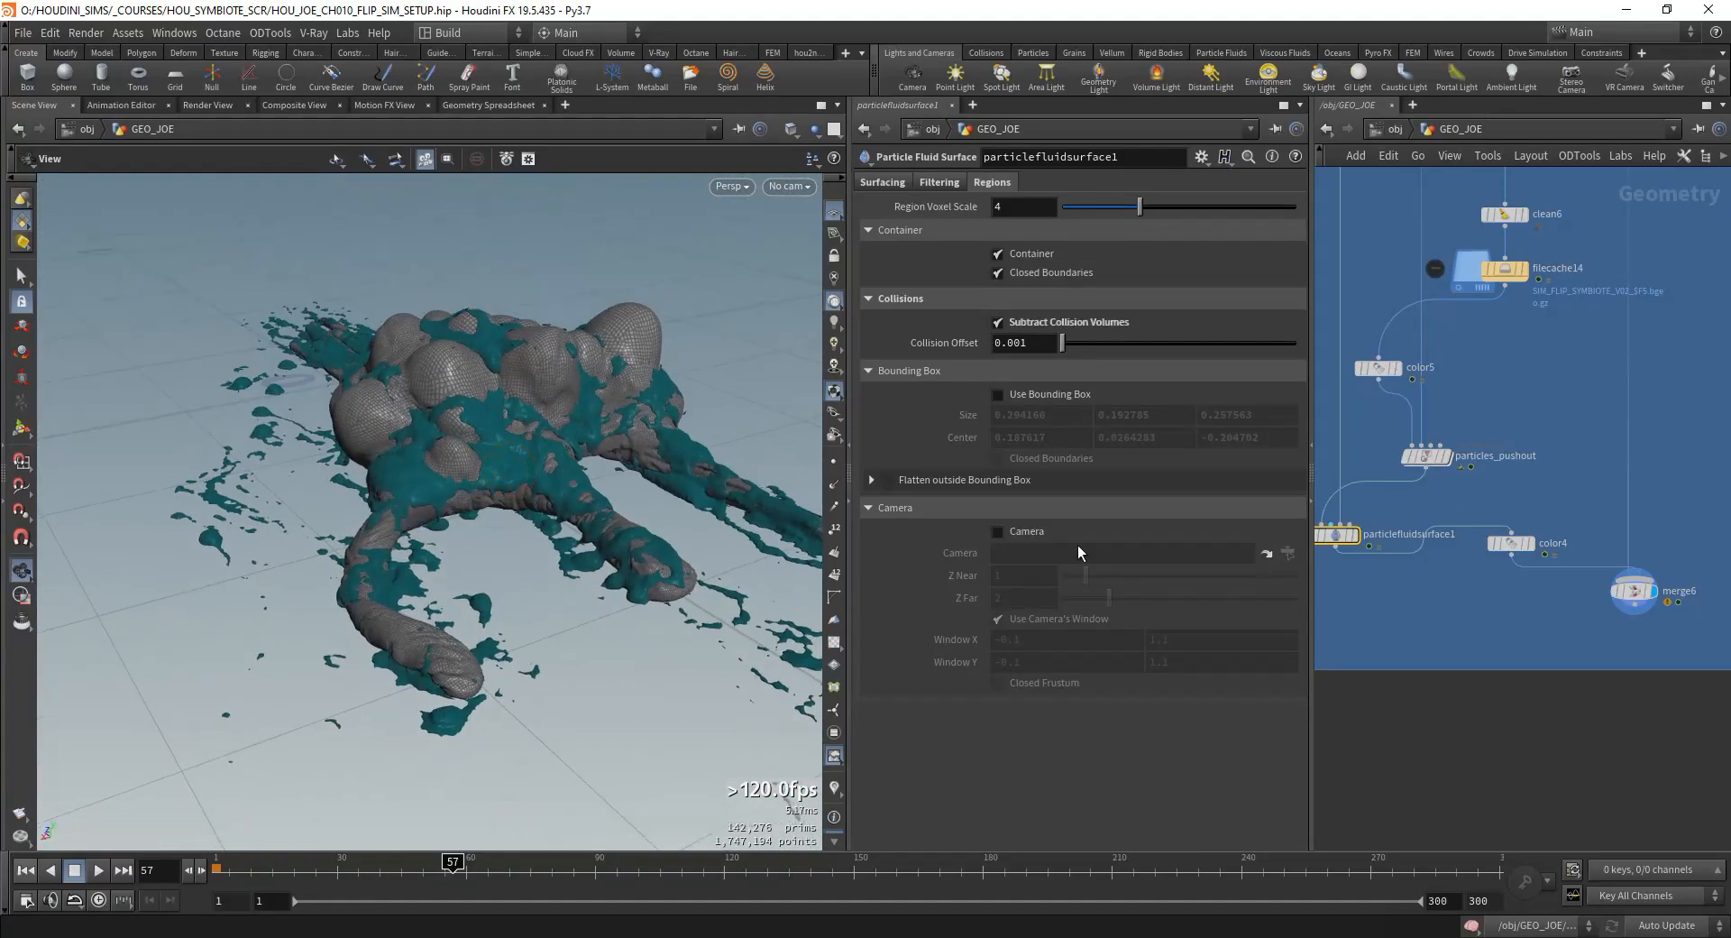
Step: Set particlefluidsurface1's Collision Offset to 0 and inspect the contact between the fluid and the body up close
middle_click_drag(1413, 553, 1518, 576)
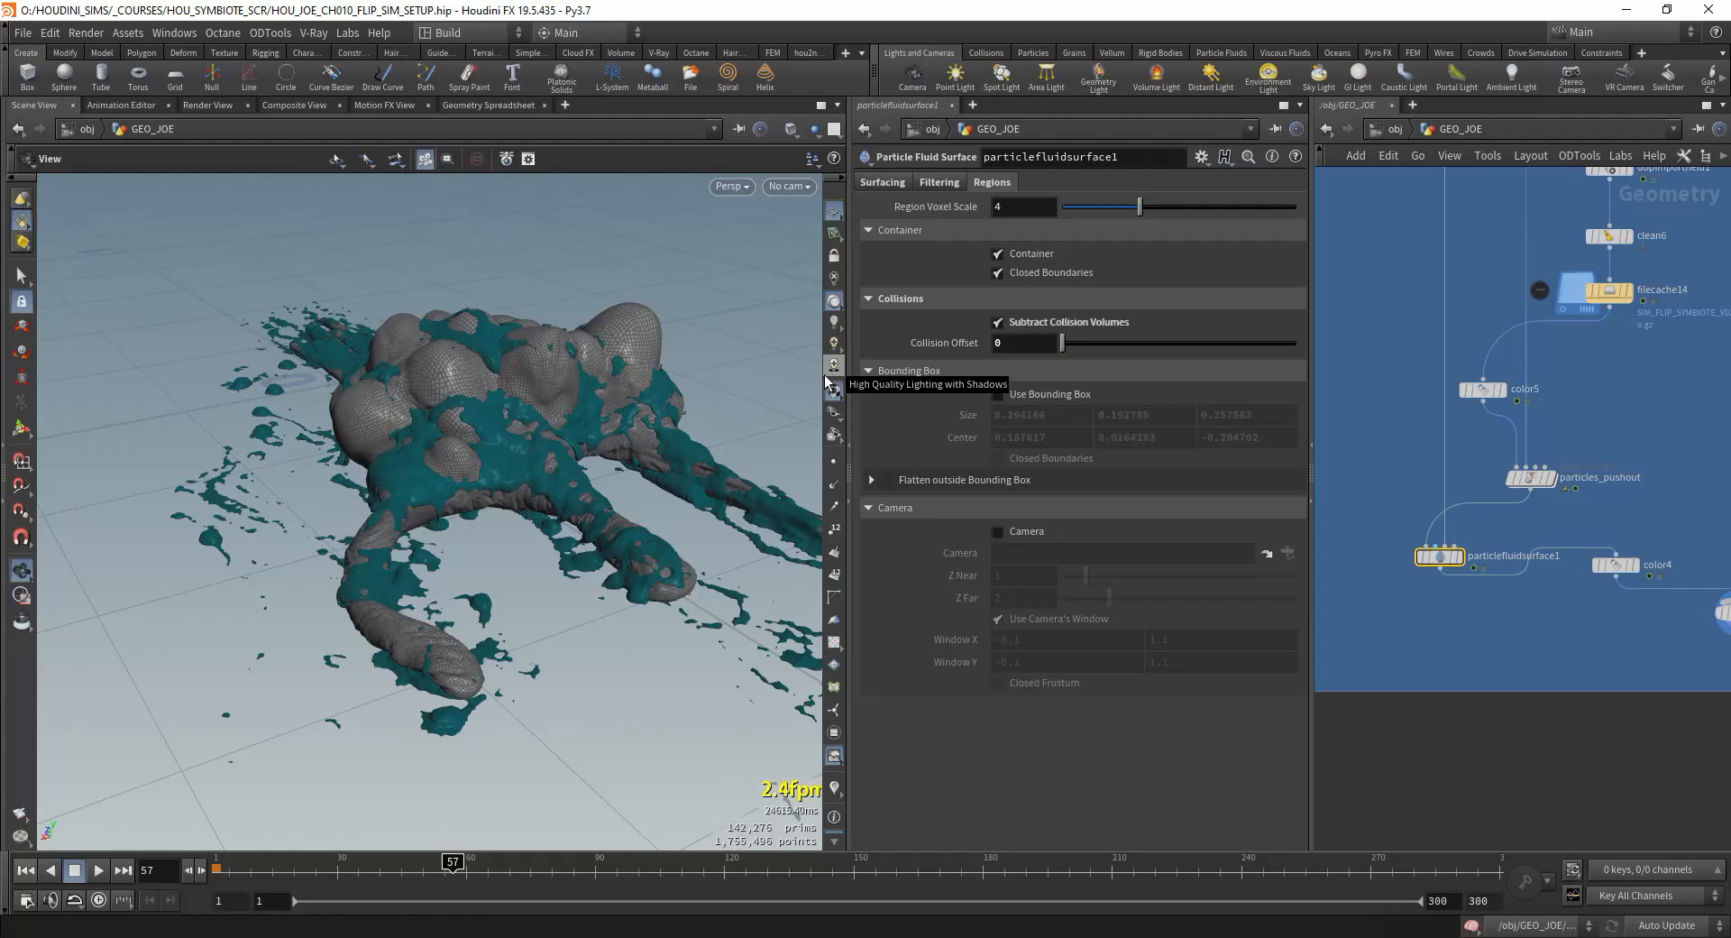
scroll(808, 368, "up", 5)
left_click_drag(808, 368, 592, 367)
scroll(591, 367, "up", 4)
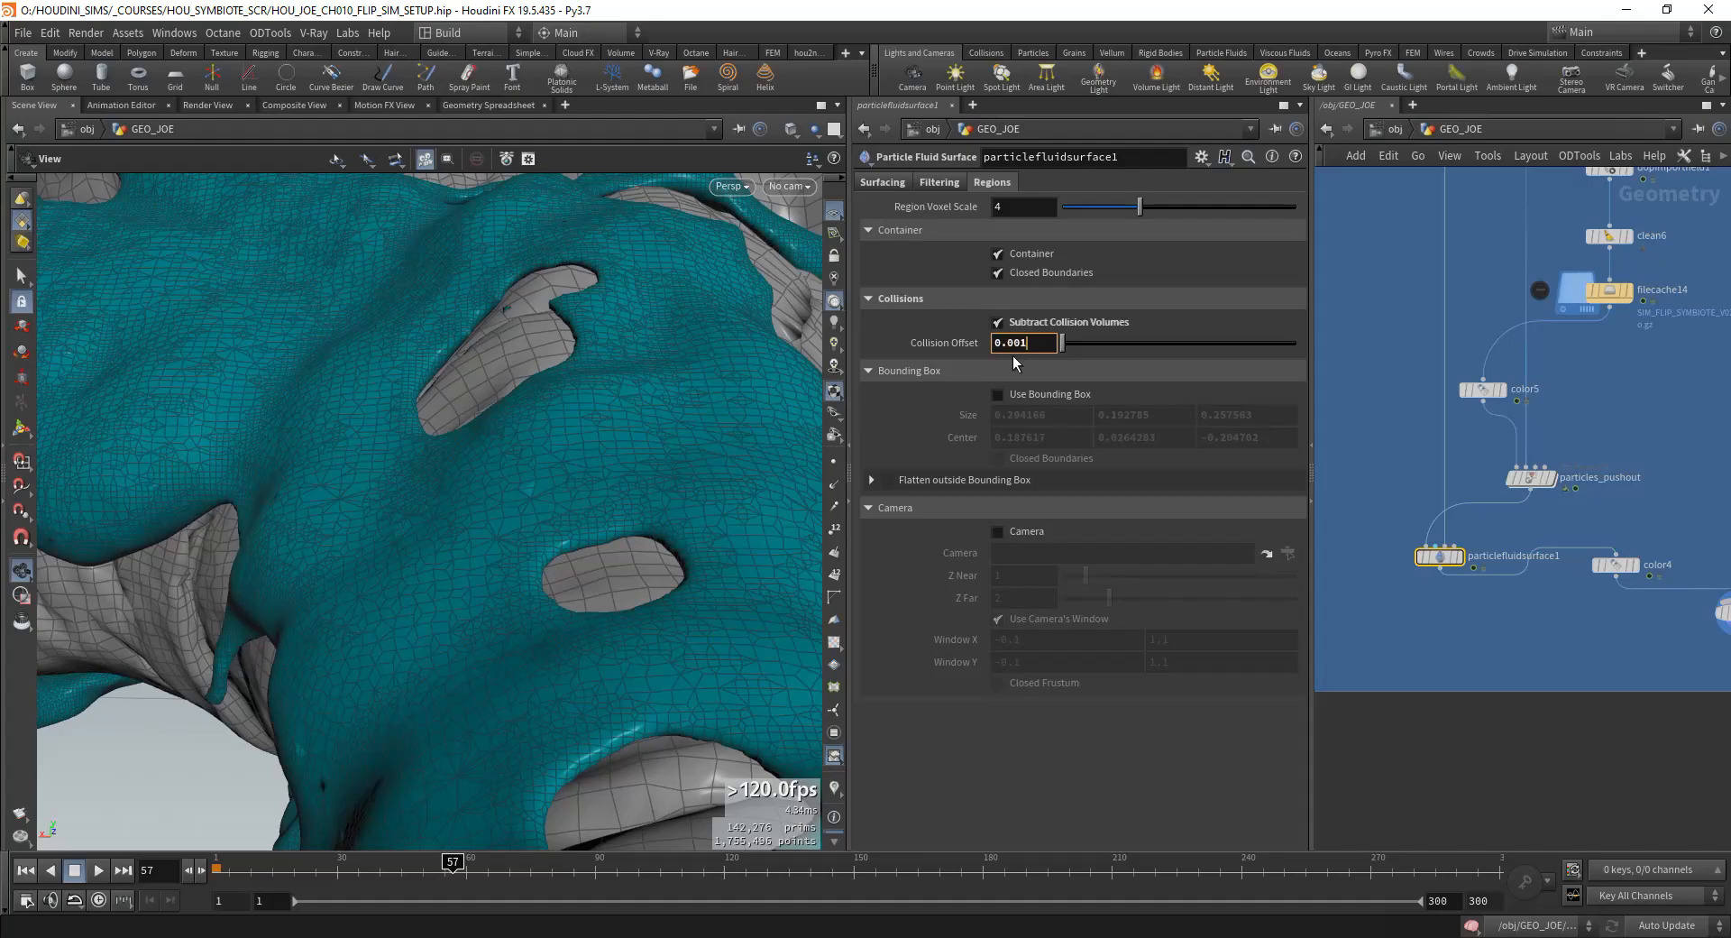
Step: Set the Collision Offset back to 0.001 and check the gap between the fluid surface and the body
key("Return")
left_click_drag(478, 301, 441, 450)
right_click_drag(441, 449, 689, 352)
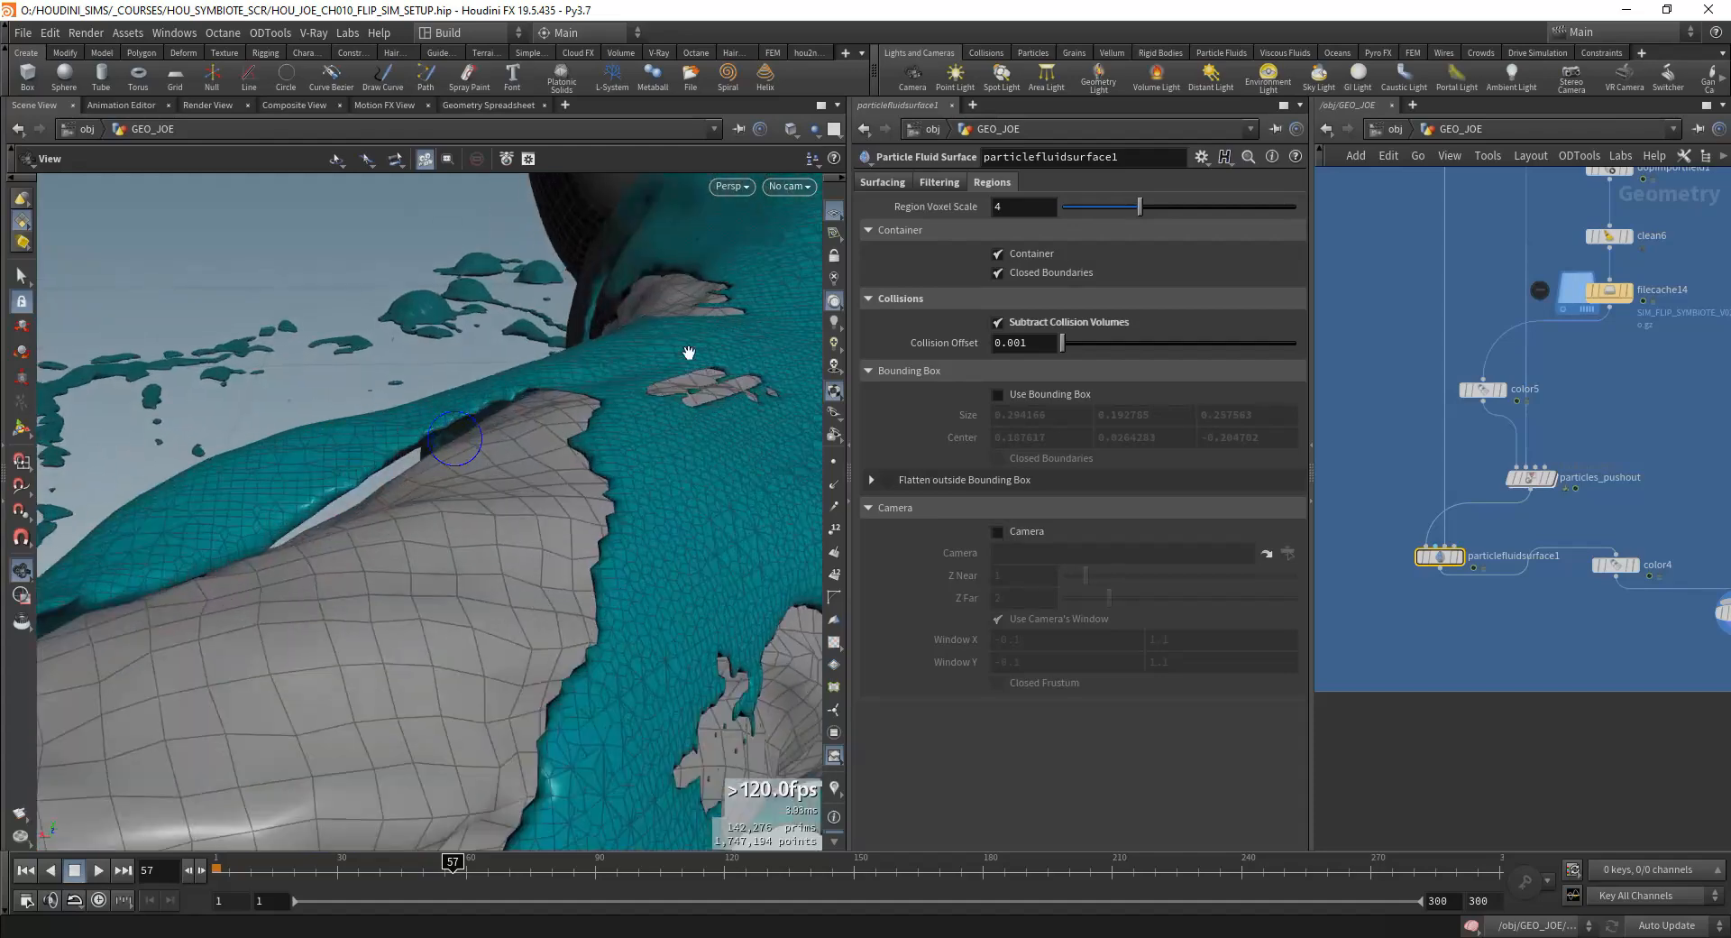
Step: Set the Collision Offset to 0 again and compare the fluid edges against the body
double_click(1029, 346)
type("0")
key("Return")
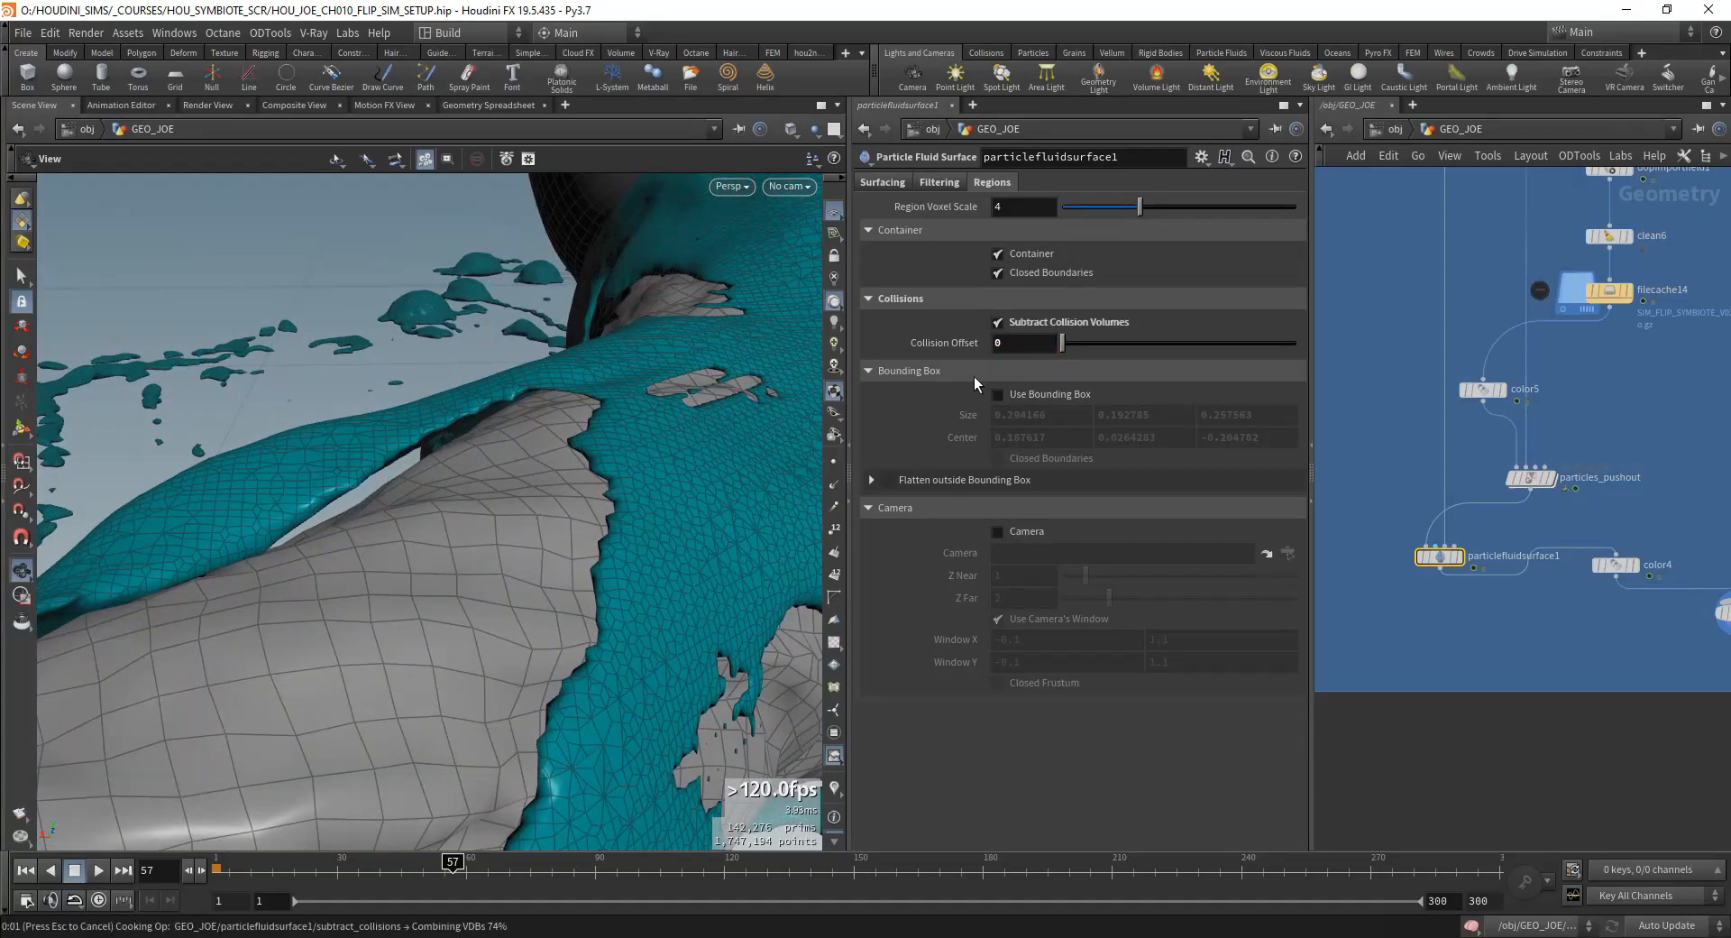
left_click_drag(469, 503, 631, 487)
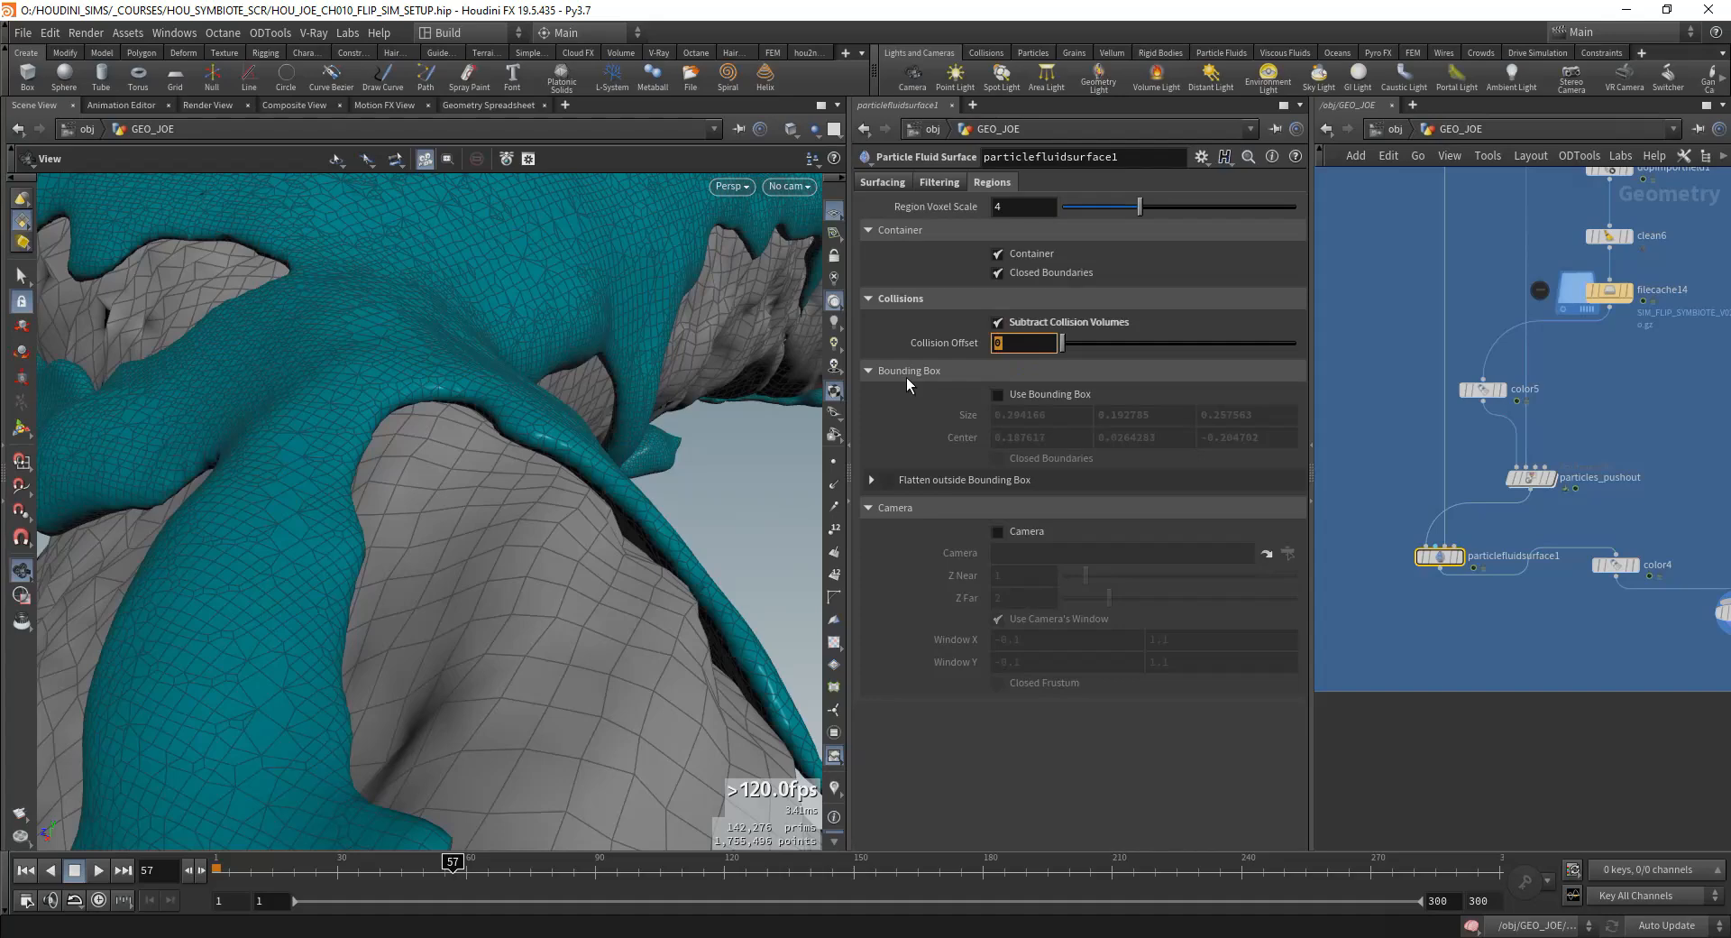
Step: Try a Collision Offset of -0.001 and view how the fluid meets the body
type("-0.001")
key("Return")
mouse_move(610, 514)
left_mouse_down()
mouse_move(583, 514)
mouse_move(526, 436)
mouse_move(499, 466)
mouse_move(586, 514)
mouse_move(631, 508)
left_mouse_up()
Step: Return particlefluidsurface1's Collision Offset to 0
left_click_drag(1042, 347, 949, 397)
type("0")
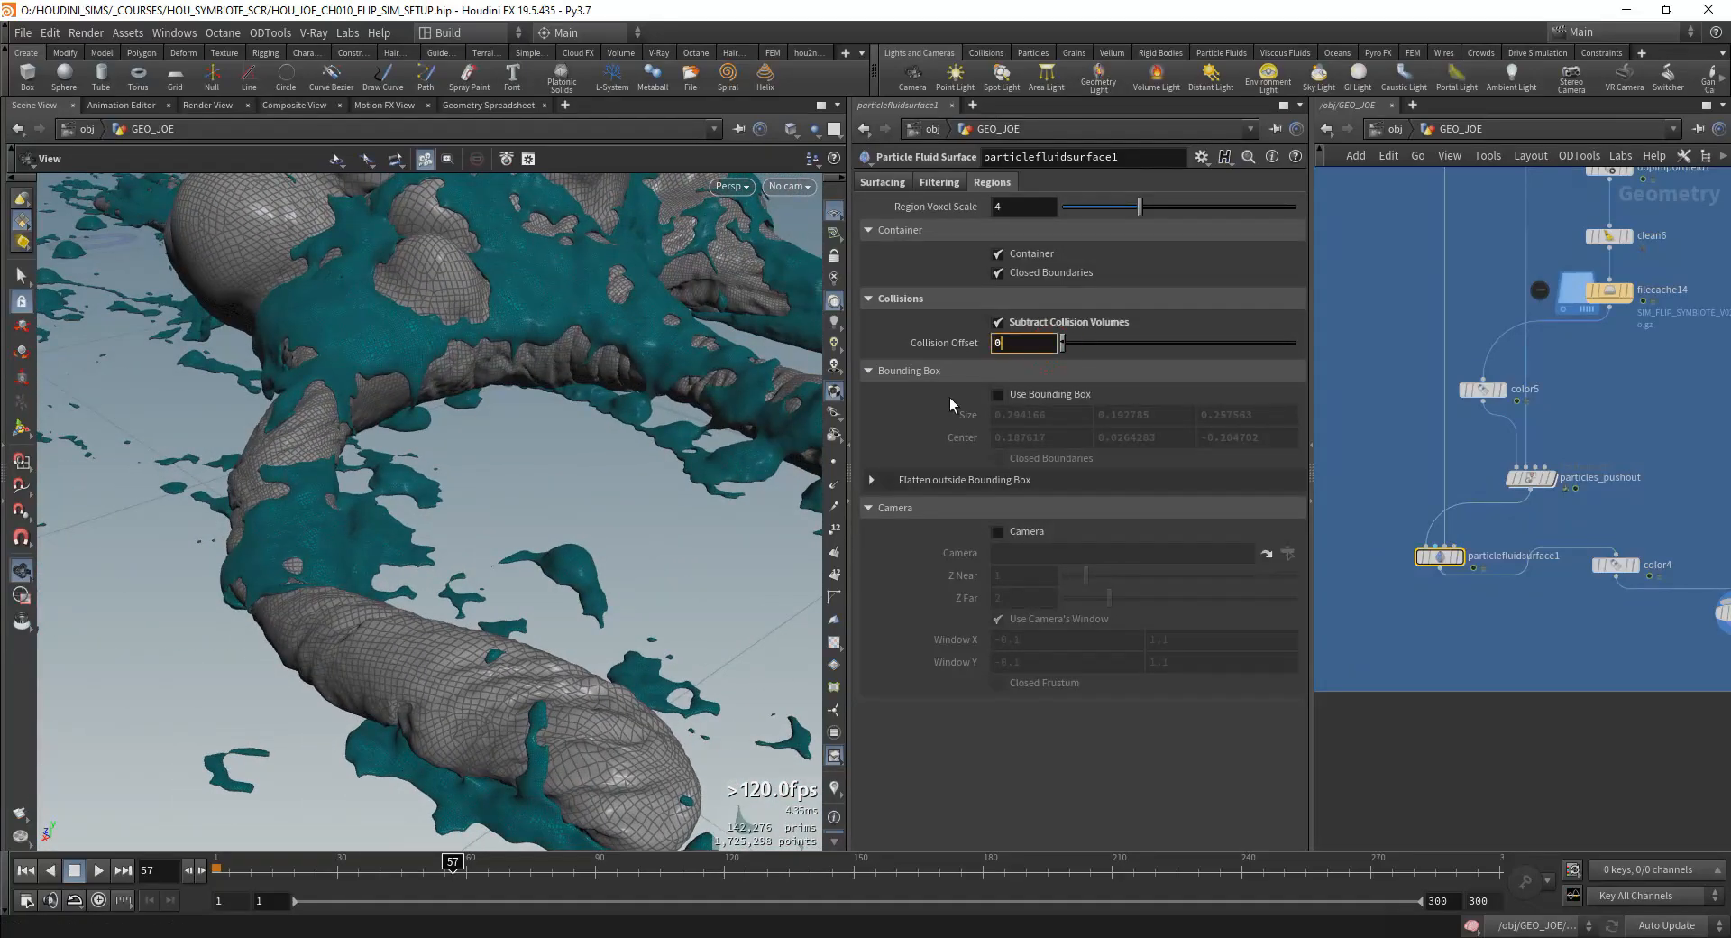
key("Return")
left_click_drag(1026, 349, 897, 370)
Step: Examine the meshed fluid over the creature's limbs, body and long strands from all sides
middle_click_drag(805, 590, 642, 577)
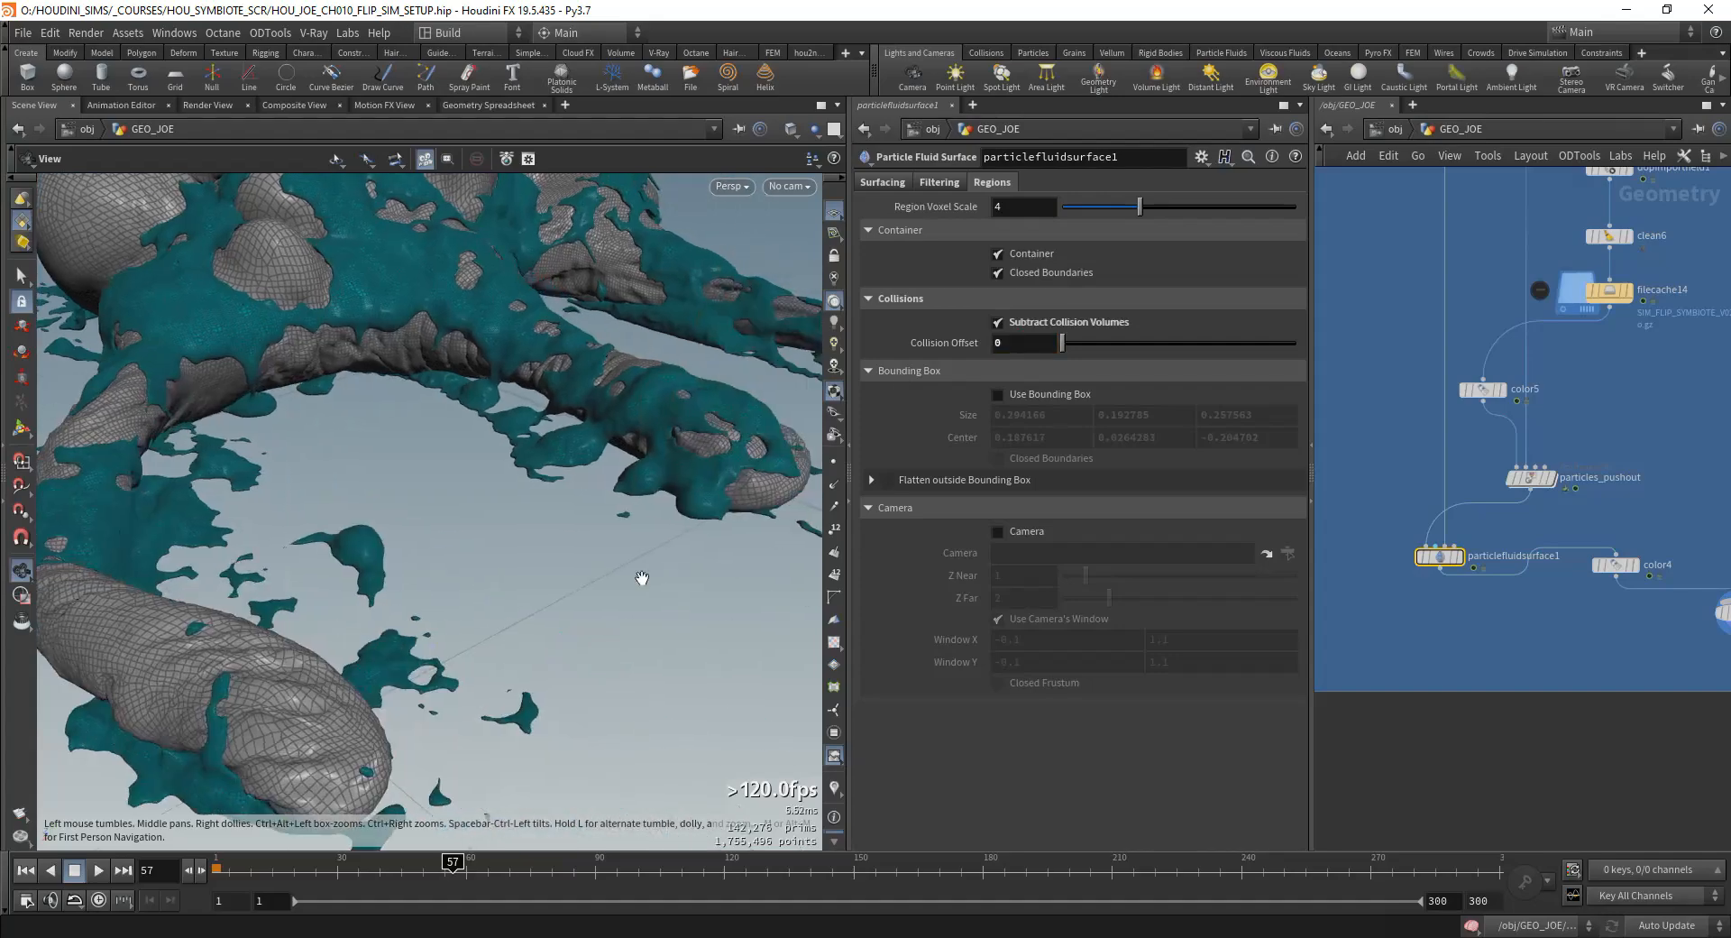
left_click_drag(642, 577, 526, 445)
right_click_drag(526, 444, 727, 479)
left_click_drag(727, 479, 626, 504)
right_click_drag(626, 503, 692, 369)
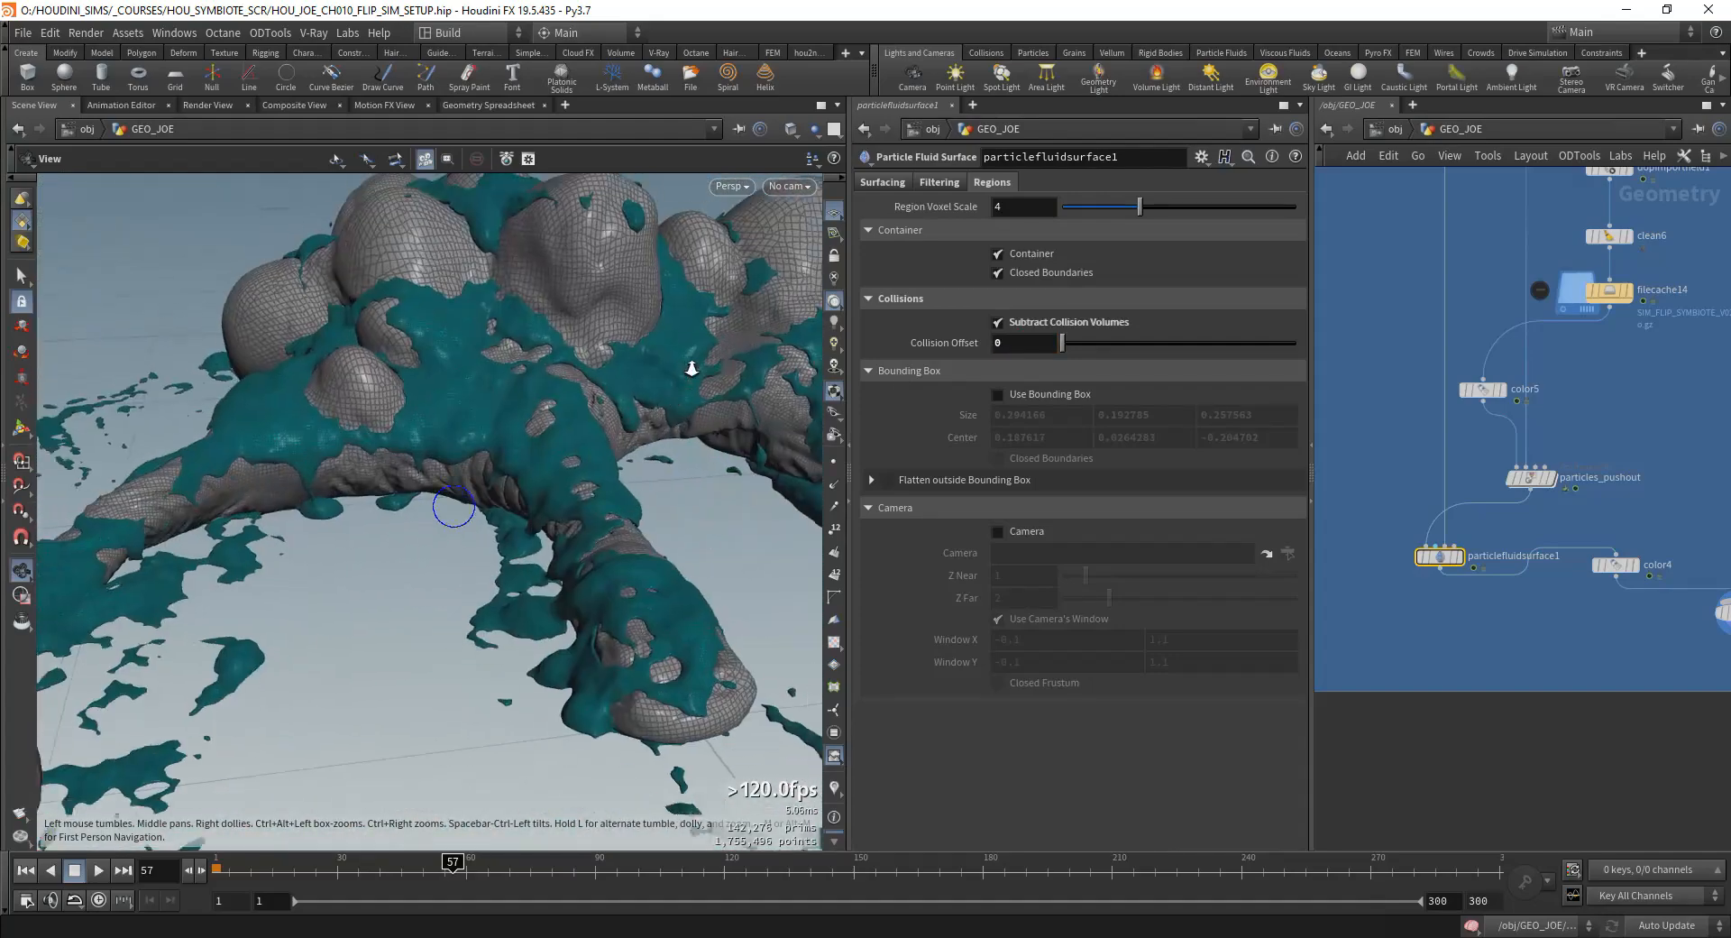
left_click_drag(692, 369, 668, 592)
right_click_drag(667, 592, 673, 520)
left_click_drag(672, 519, 510, 531)
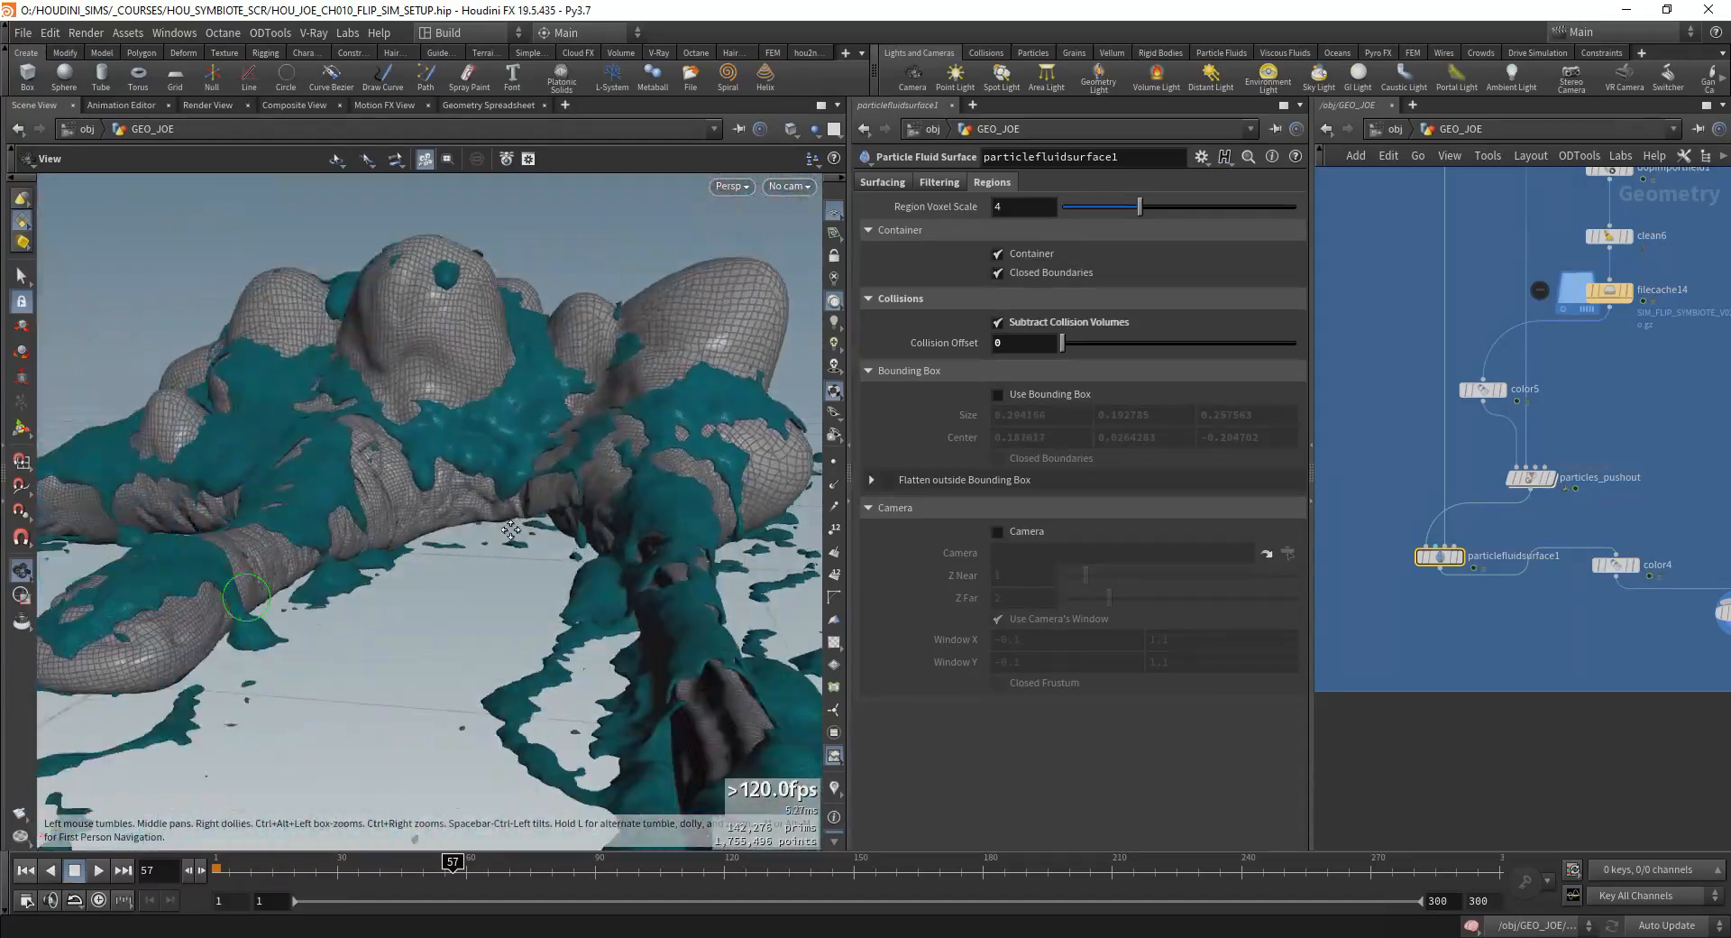
left_click_drag(629, 515, 446, 498)
left_click_drag(527, 398, 591, 483)
right_click_drag(592, 483, 296, 617)
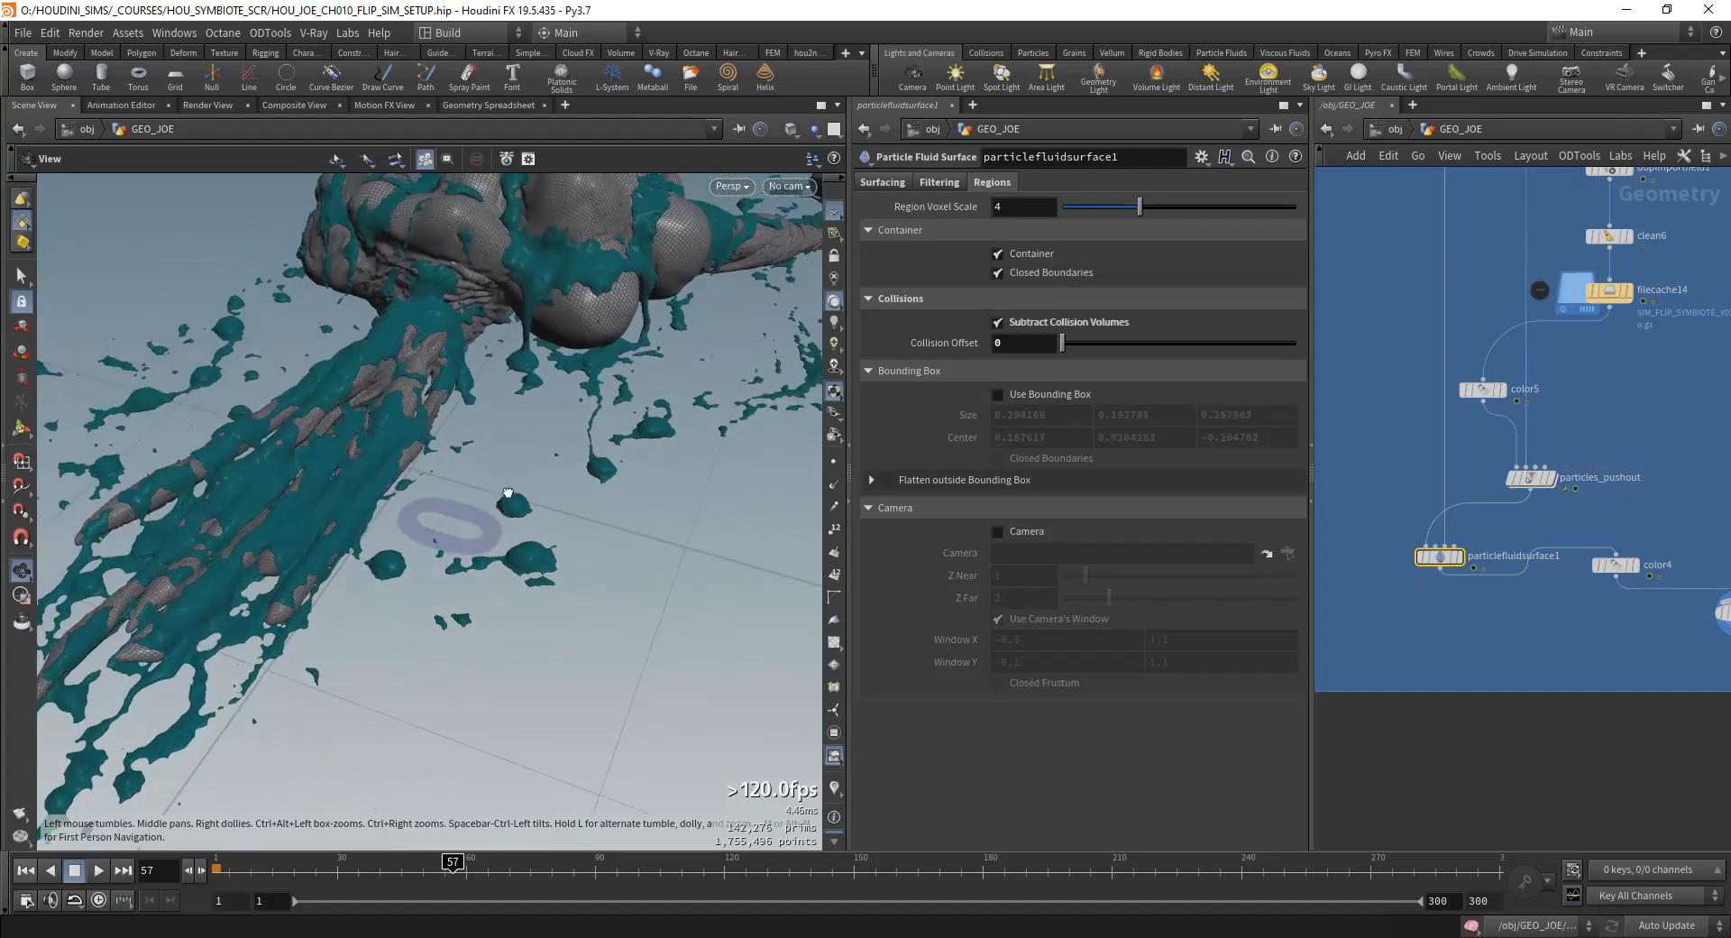
right_click_drag(501, 560, 208, 619)
left_click_drag(209, 619, 631, 519)
right_click_drag(631, 518, 579, 568)
middle_click_drag(580, 568, 470, 517)
right_click_drag(470, 517, 528, 483)
left_click_drag(528, 482, 398, 520)
middle_click_drag(399, 520, 410, 506)
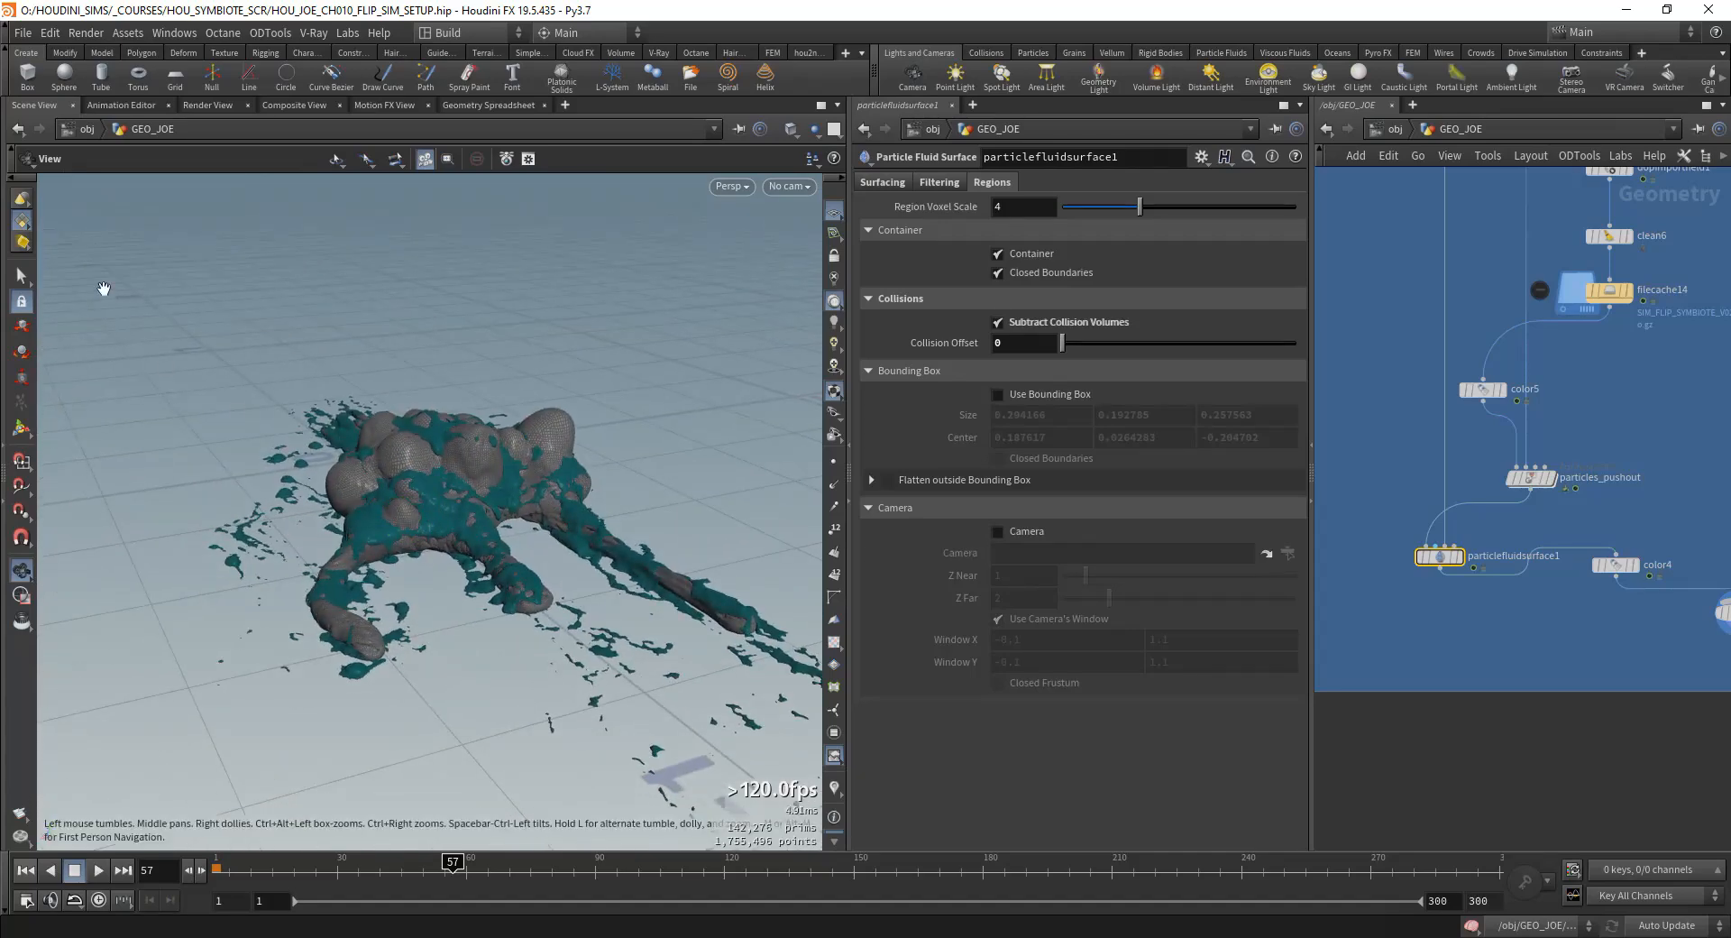
Step: Inspect the fluid mesh's wireframe up close and check particlefluidsurface1's node information
scroll(1626, 601, "down", 1)
middle_click_drag(1626, 601, 1671, 567)
scroll(1671, 567, "up", 1)
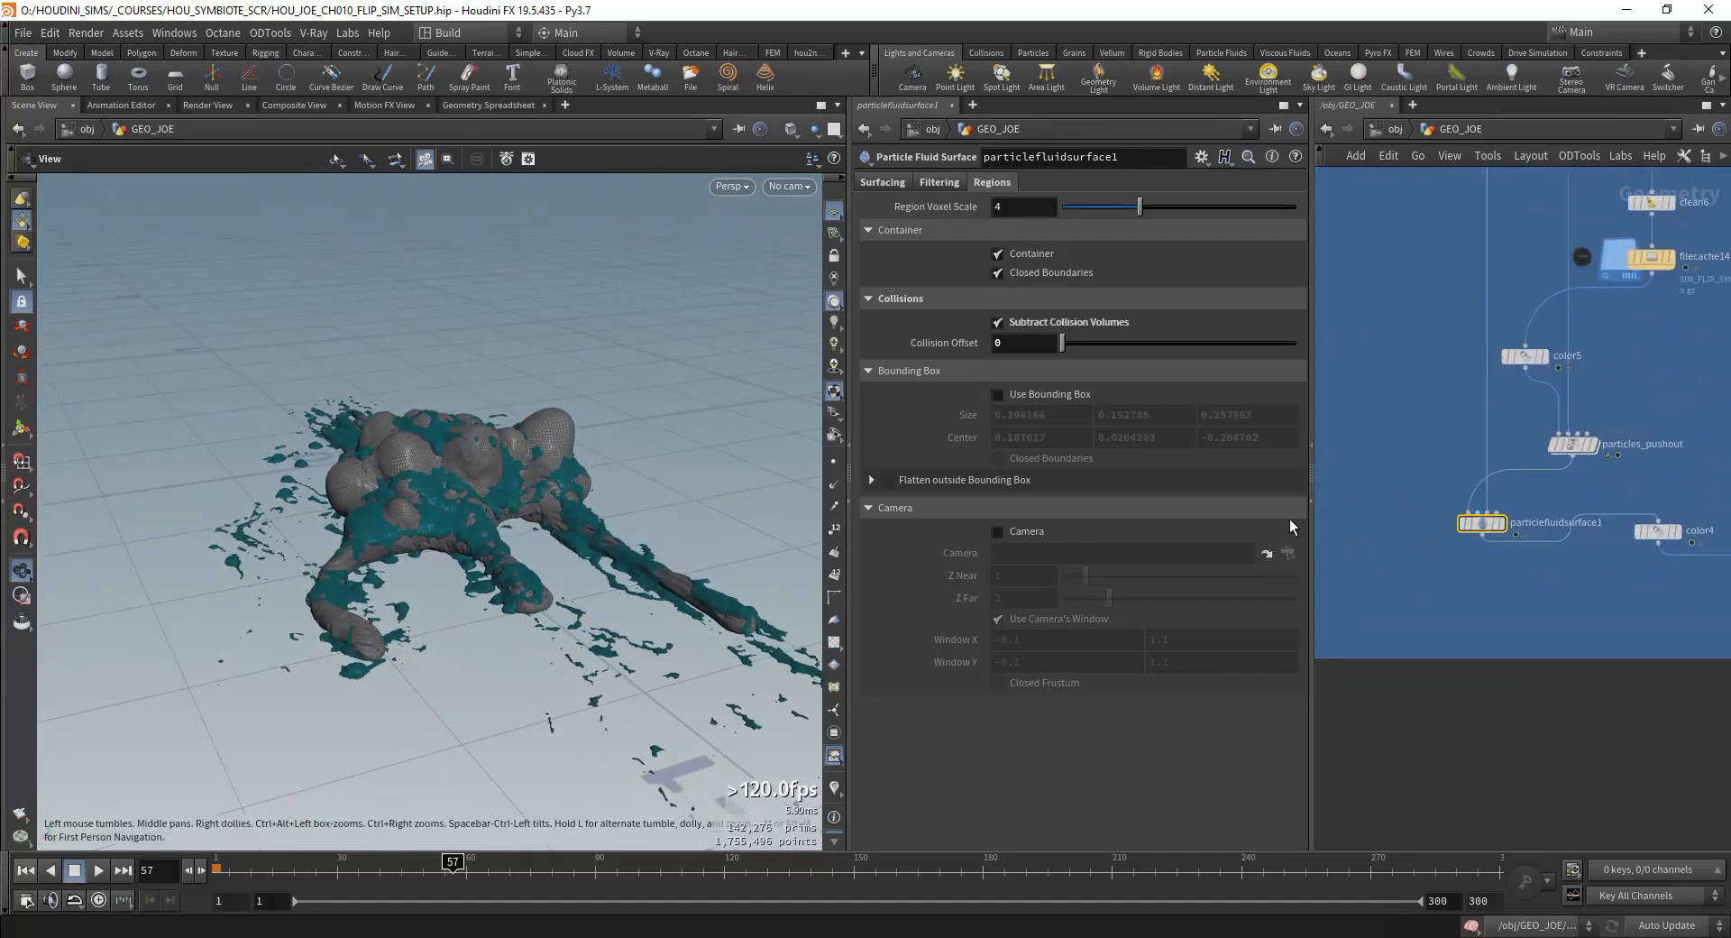
left_click_drag(505, 388, 560, 449)
right_click_drag(560, 448, 424, 505)
middle_click(1483, 525)
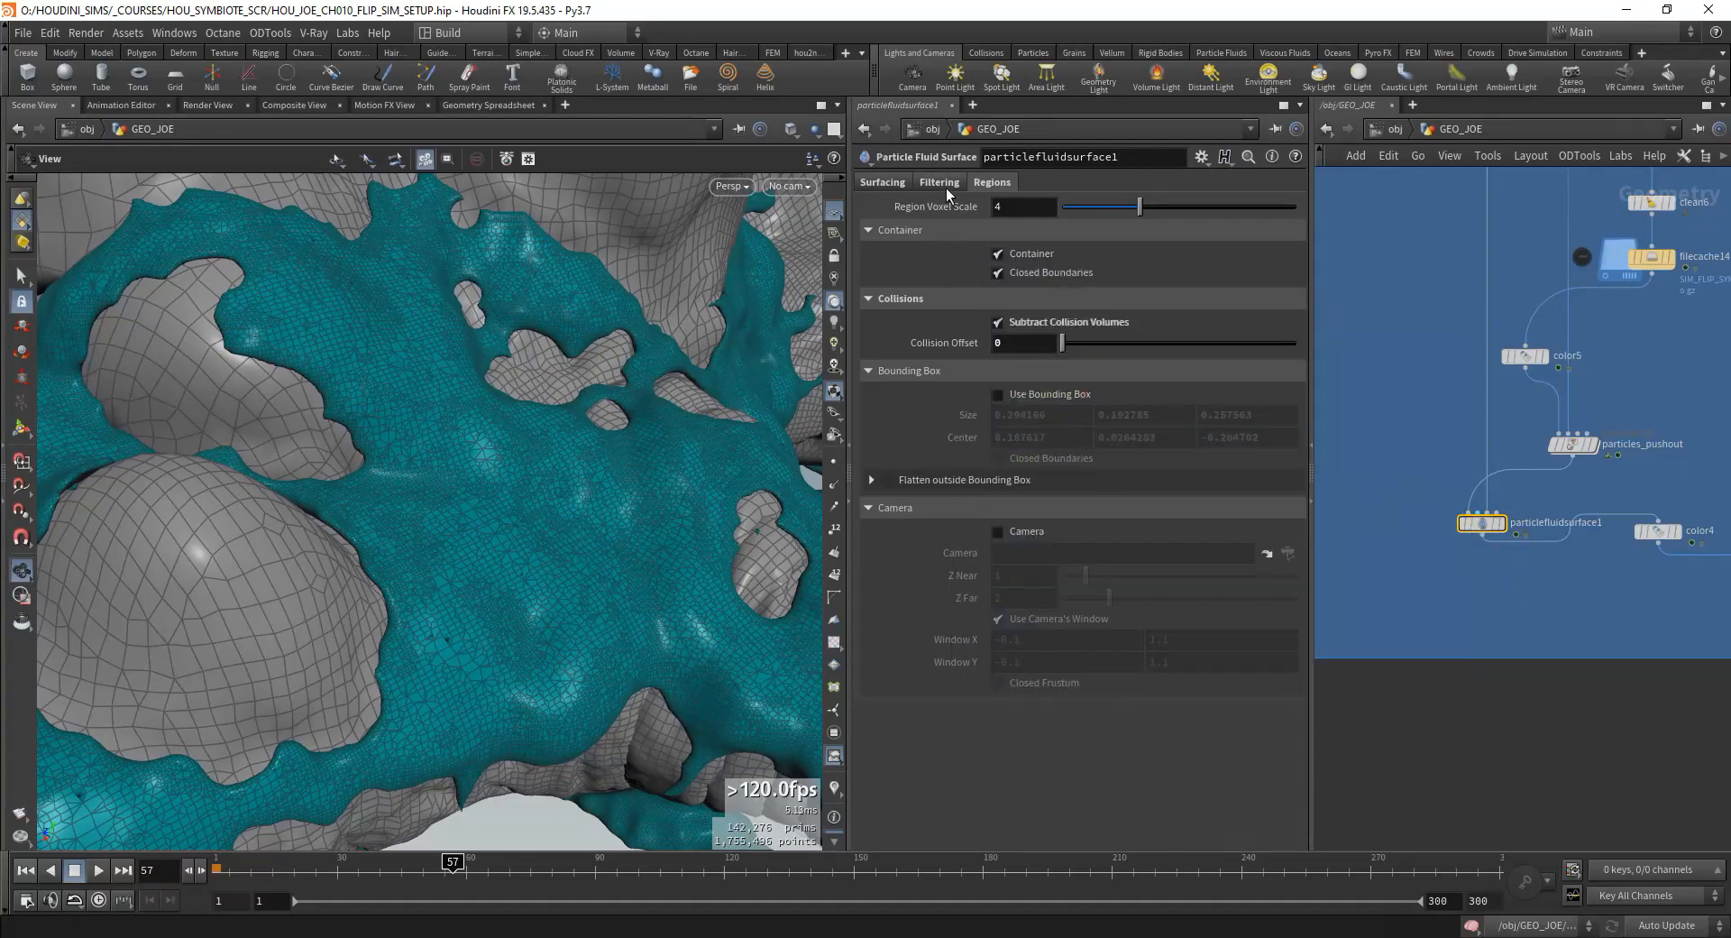
Step: In particlefluidsurface1's surfacing settings, set Convert To to Surface Polygons
left_click(942, 183)
left_click(882, 182)
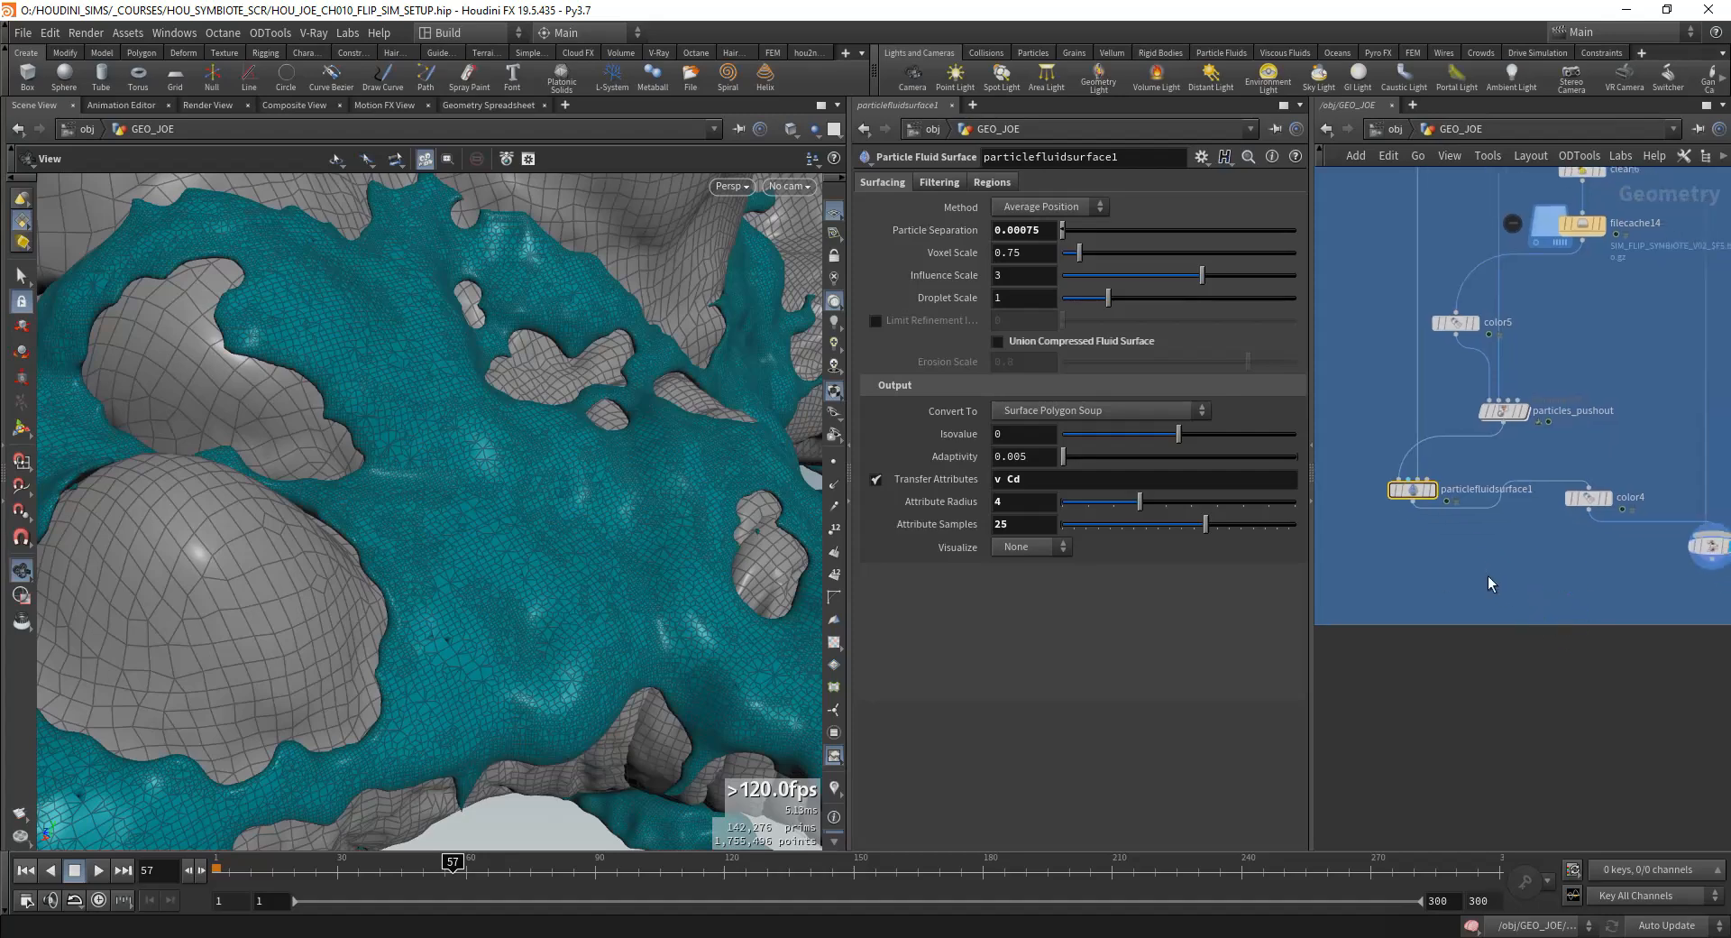
left_click(1100, 411)
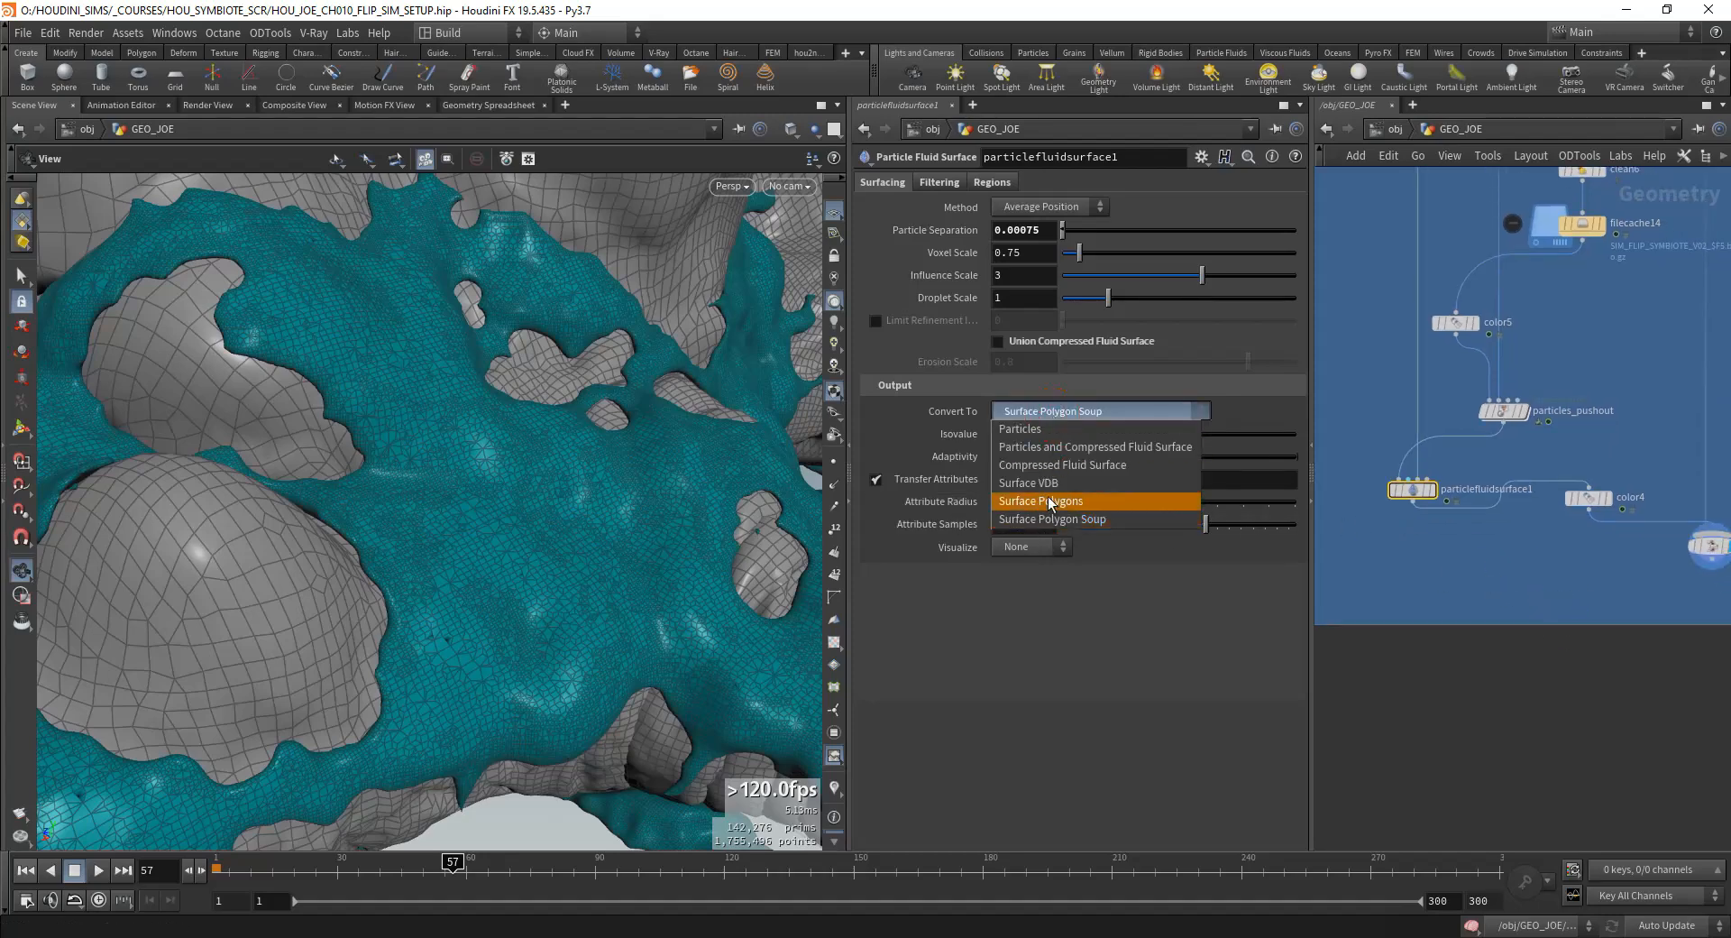
left_click(1501, 591)
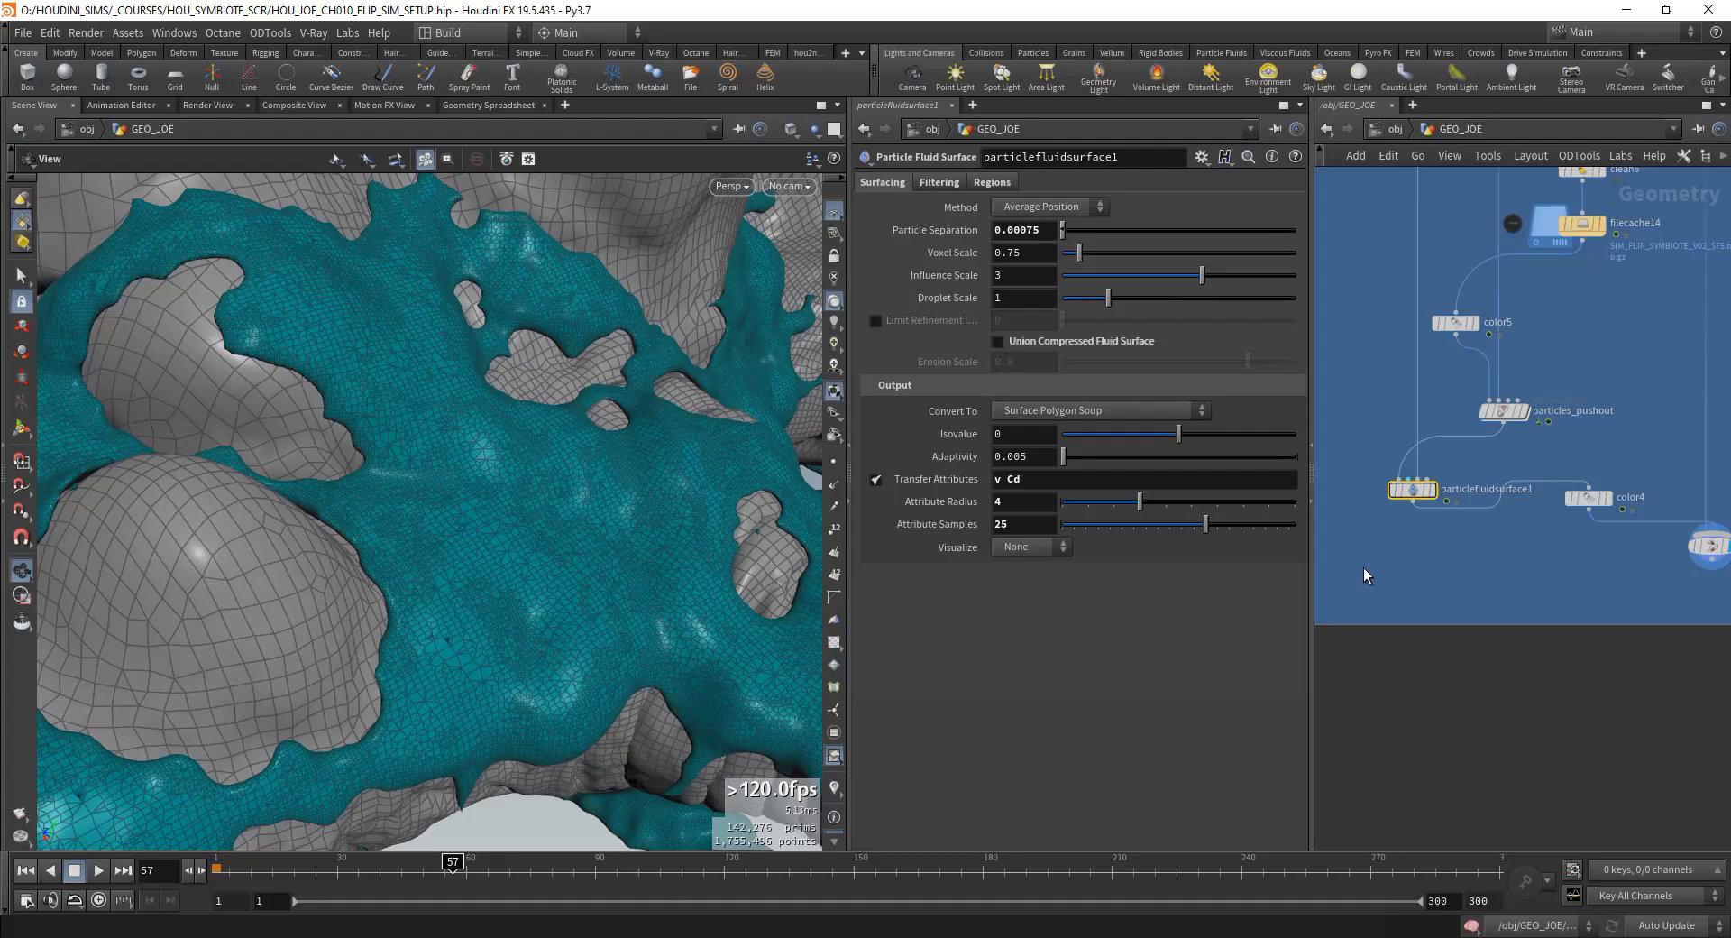
left_click(1059, 409)
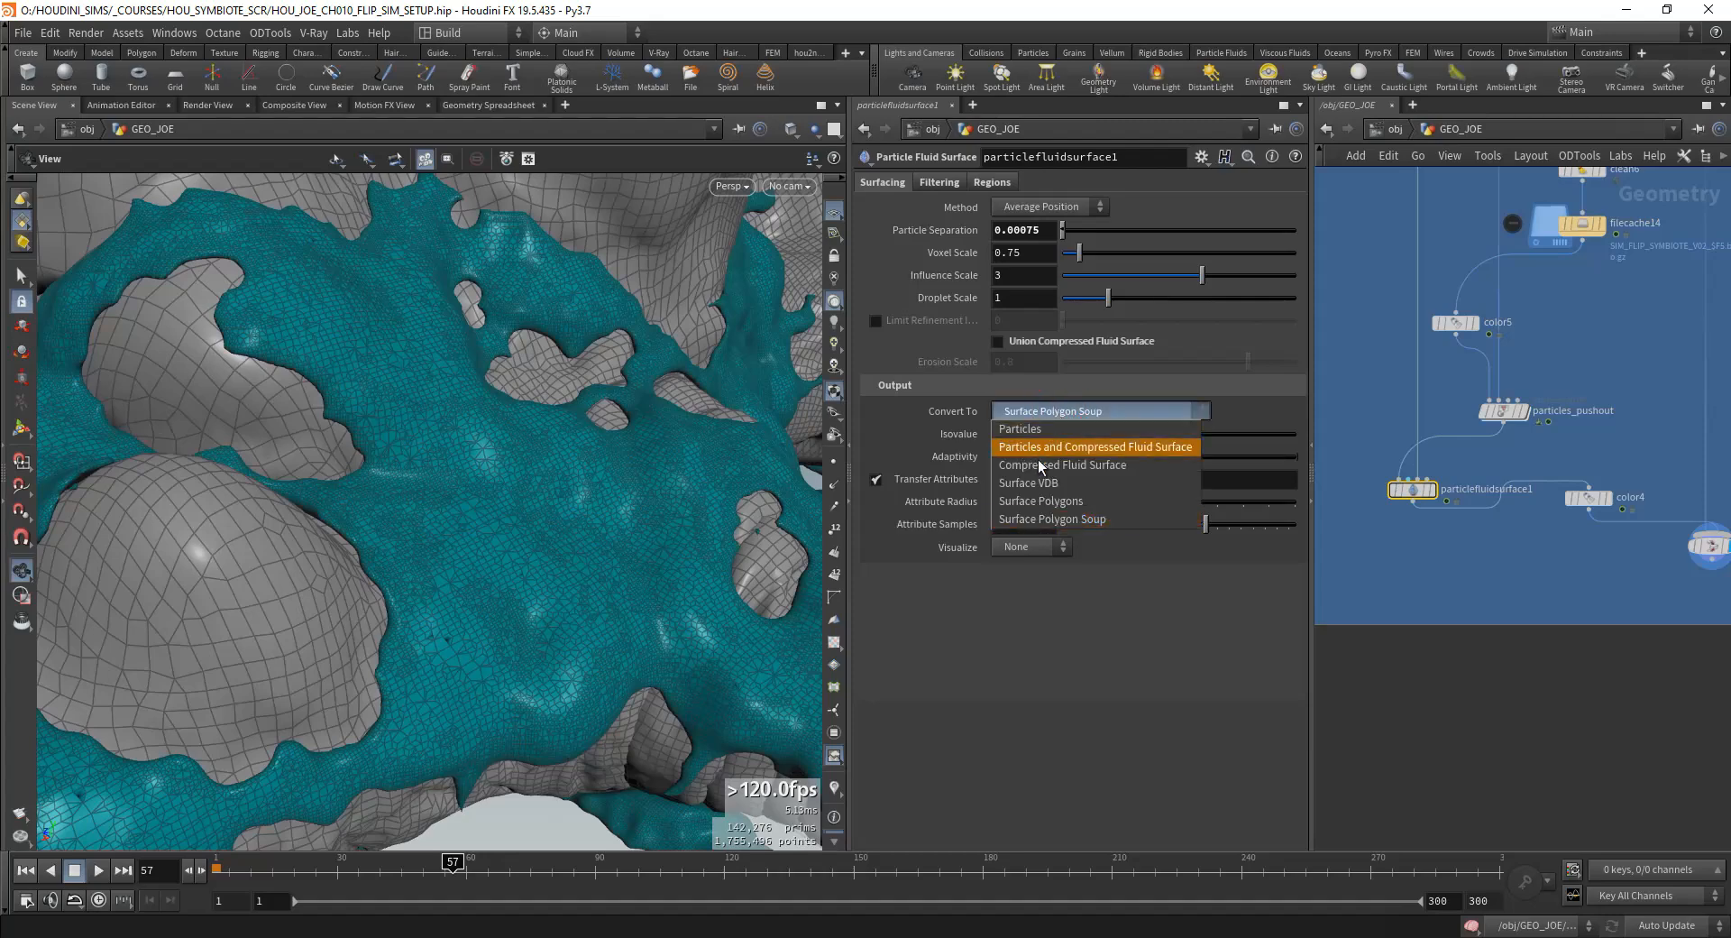
left_click(1032, 504)
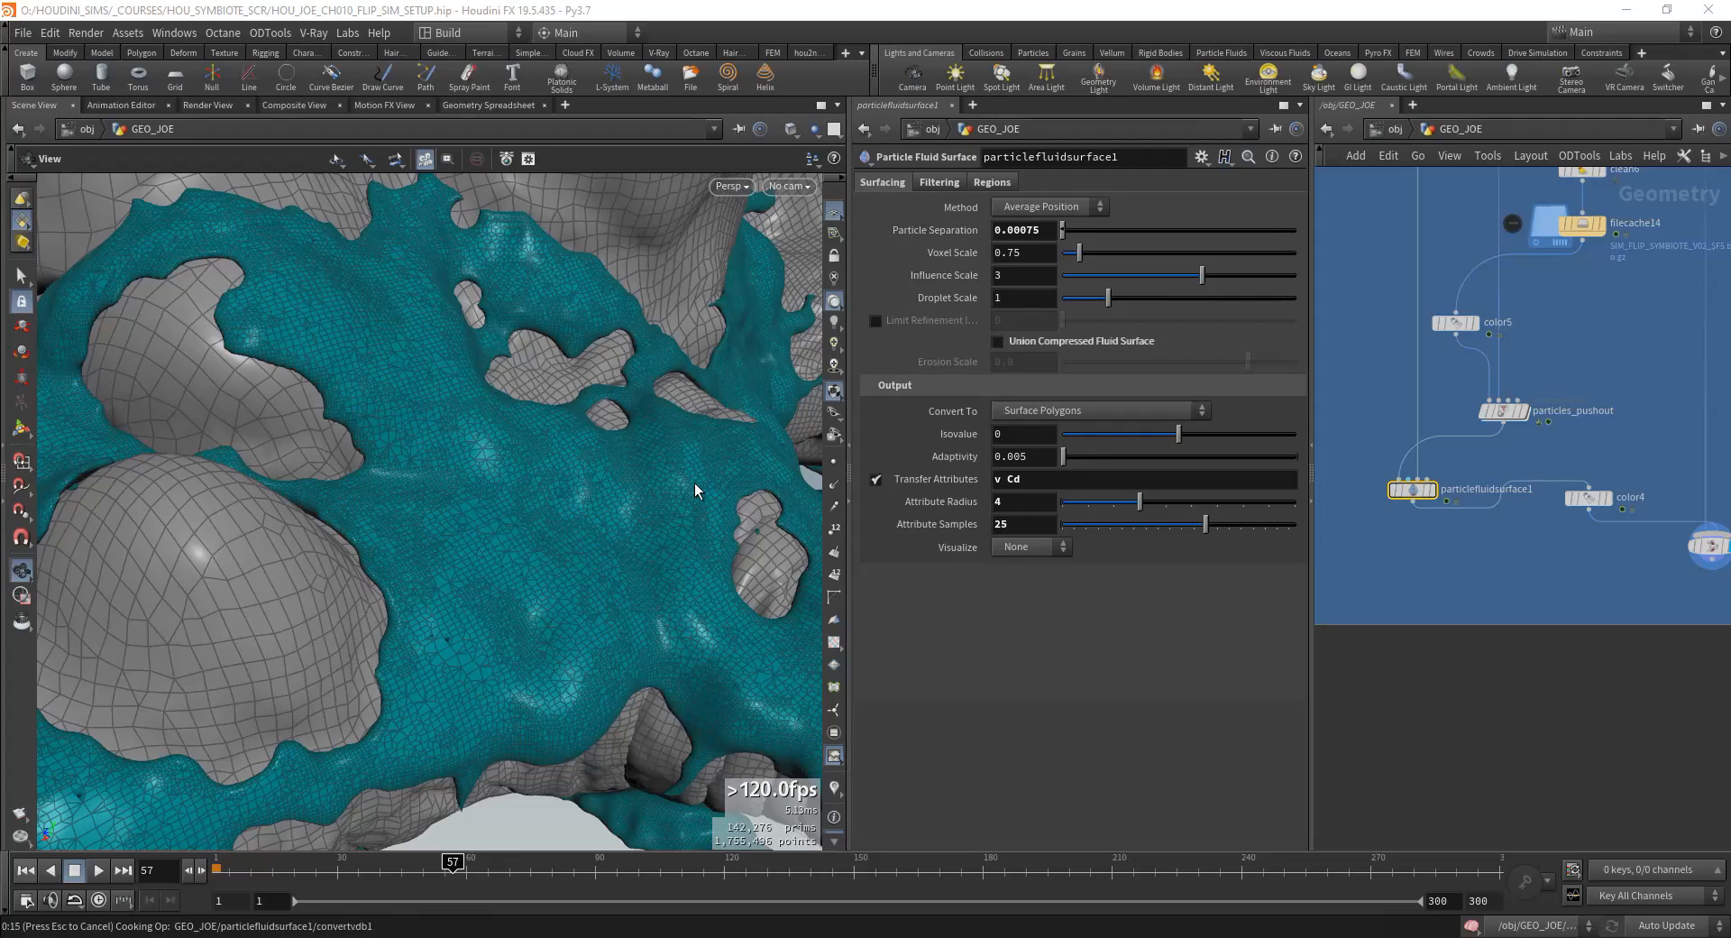
Step: Duplicate filecache14 and connect the copy beneath particlefluidsurface1 to cache the fluid mesh
right_click_drag(695, 483, 262, 619)
left_click_drag(262, 619, 453, 596)
middle_click_drag(1534, 543, 1507, 548)
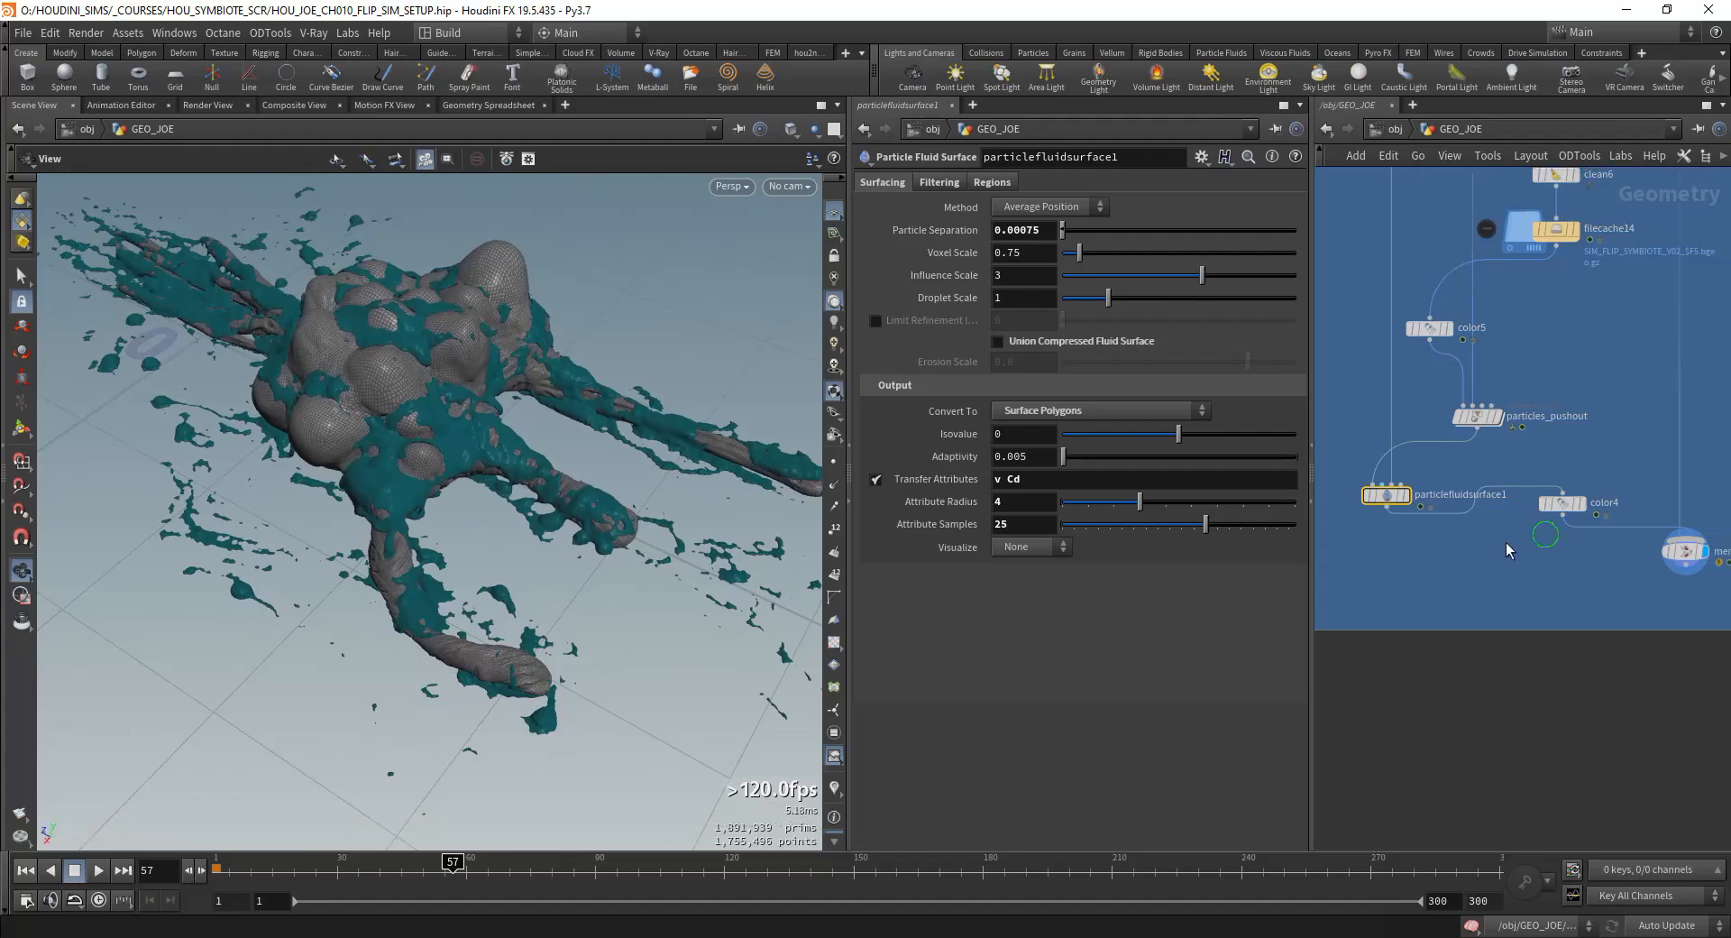
scroll(1480, 539, "down", 5)
scroll(1475, 454, "up", 4)
middle_click_drag(1564, 597, 1522, 462)
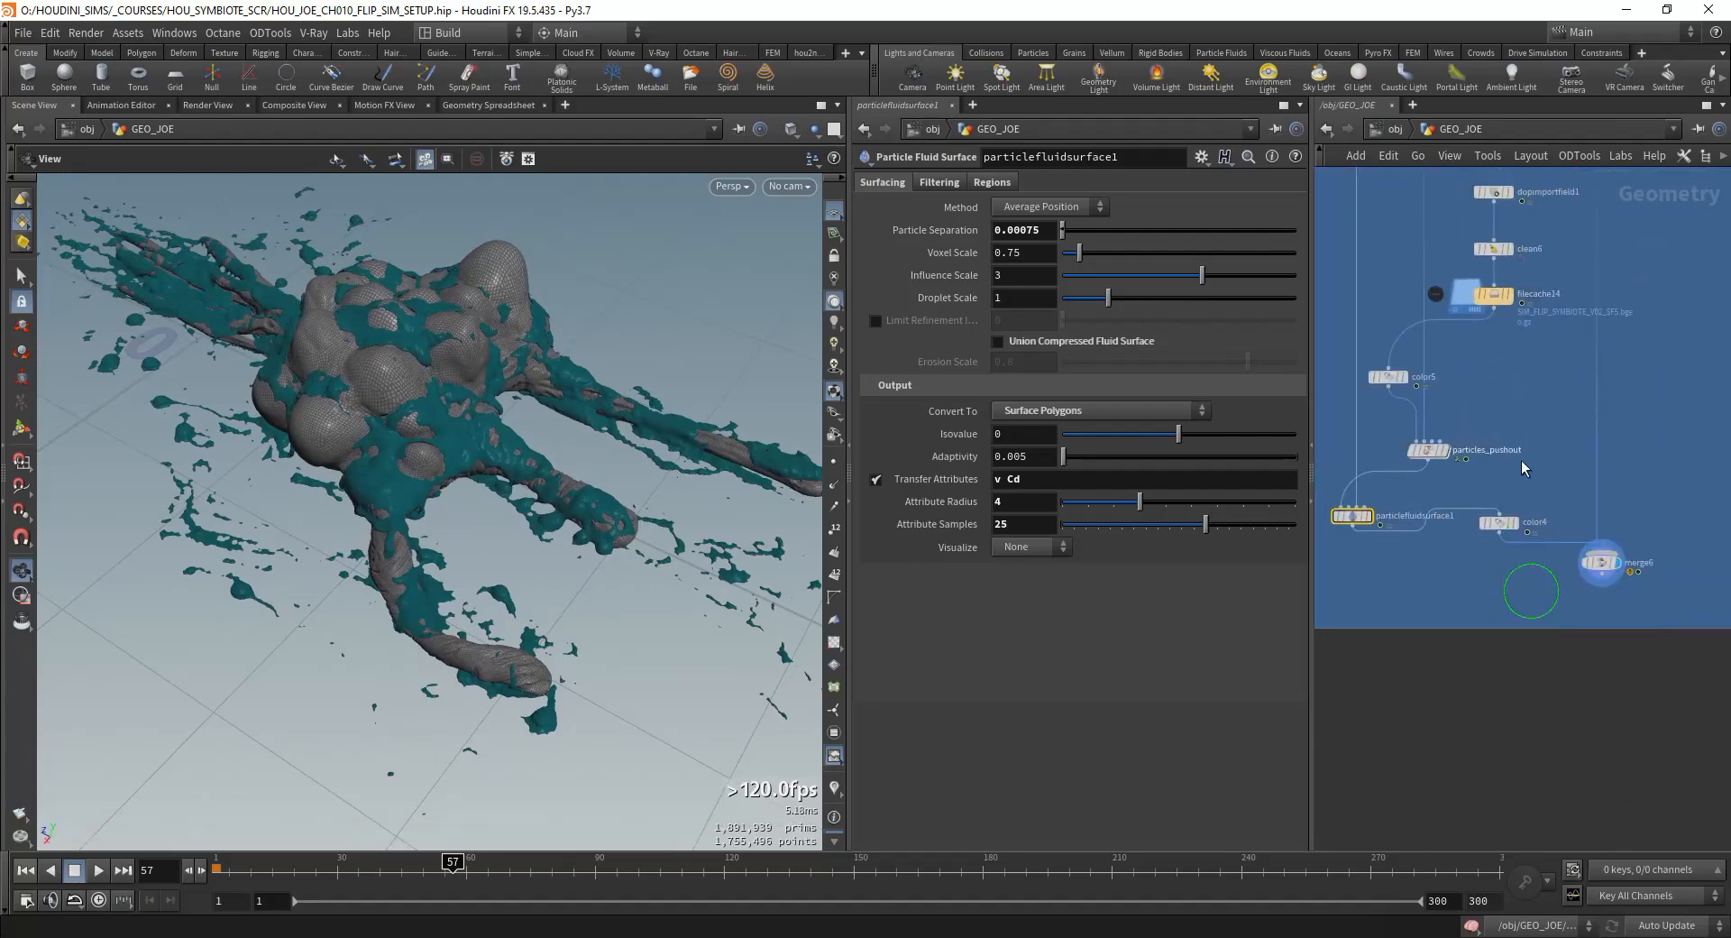
left_click(1494, 293)
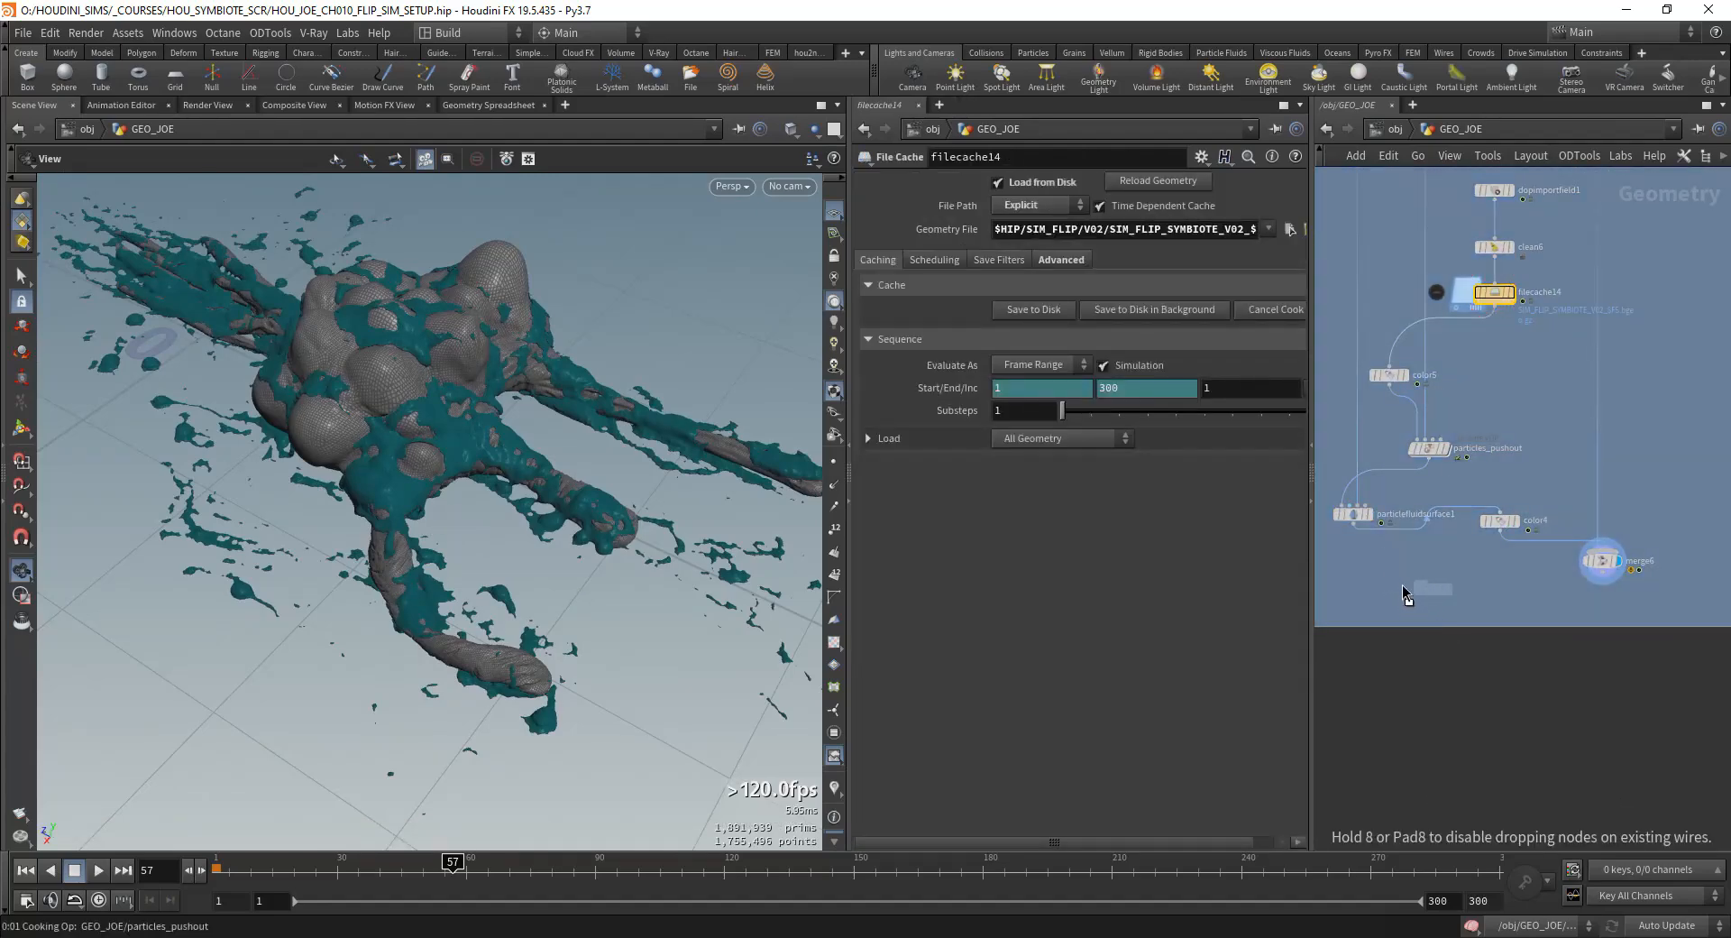
key("Escape")
mouse_move(1401, 587)
left_mouse_down("alt")
mouse_move(1434, 587)
mouse_move(1353, 527)
mouse_move(1371, 586)
left_mouse_up("alt")
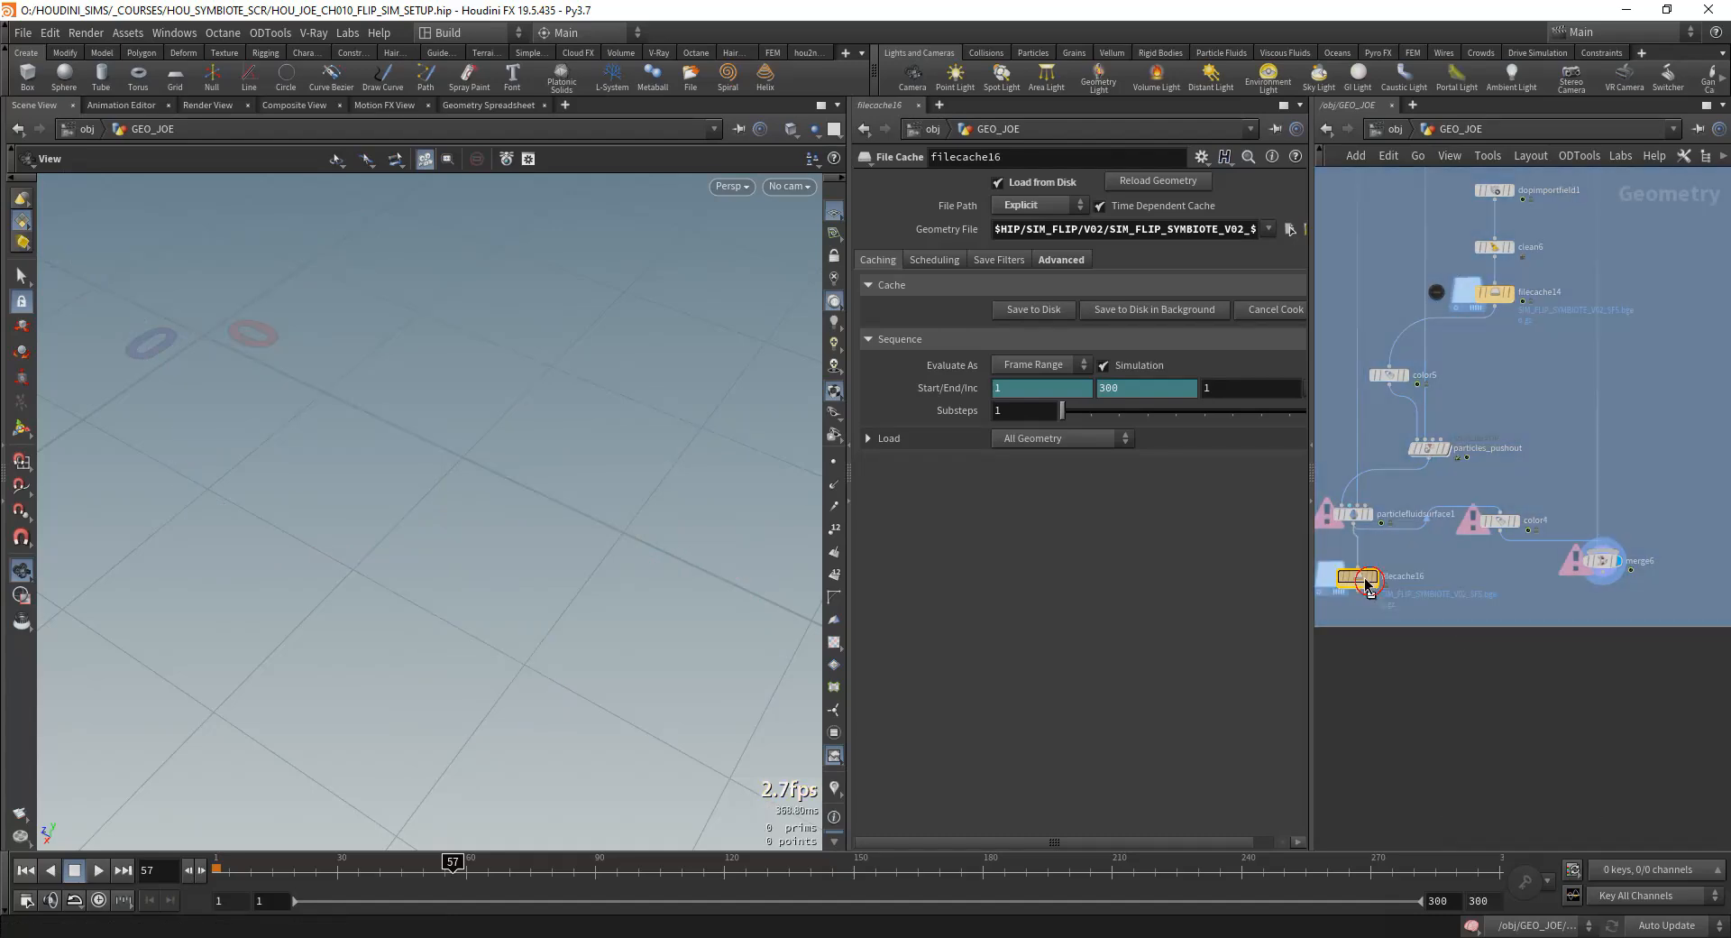
Step: Set the new file cache's Geometry File to $HIP/SIM_FLIP_MESH/V02/SIM_FLIP_SYMBIOTE_MESH_V02_$F5.bgeo.gz
left_click_drag(1312, 270, 1533, 270)
left_click(1085, 231)
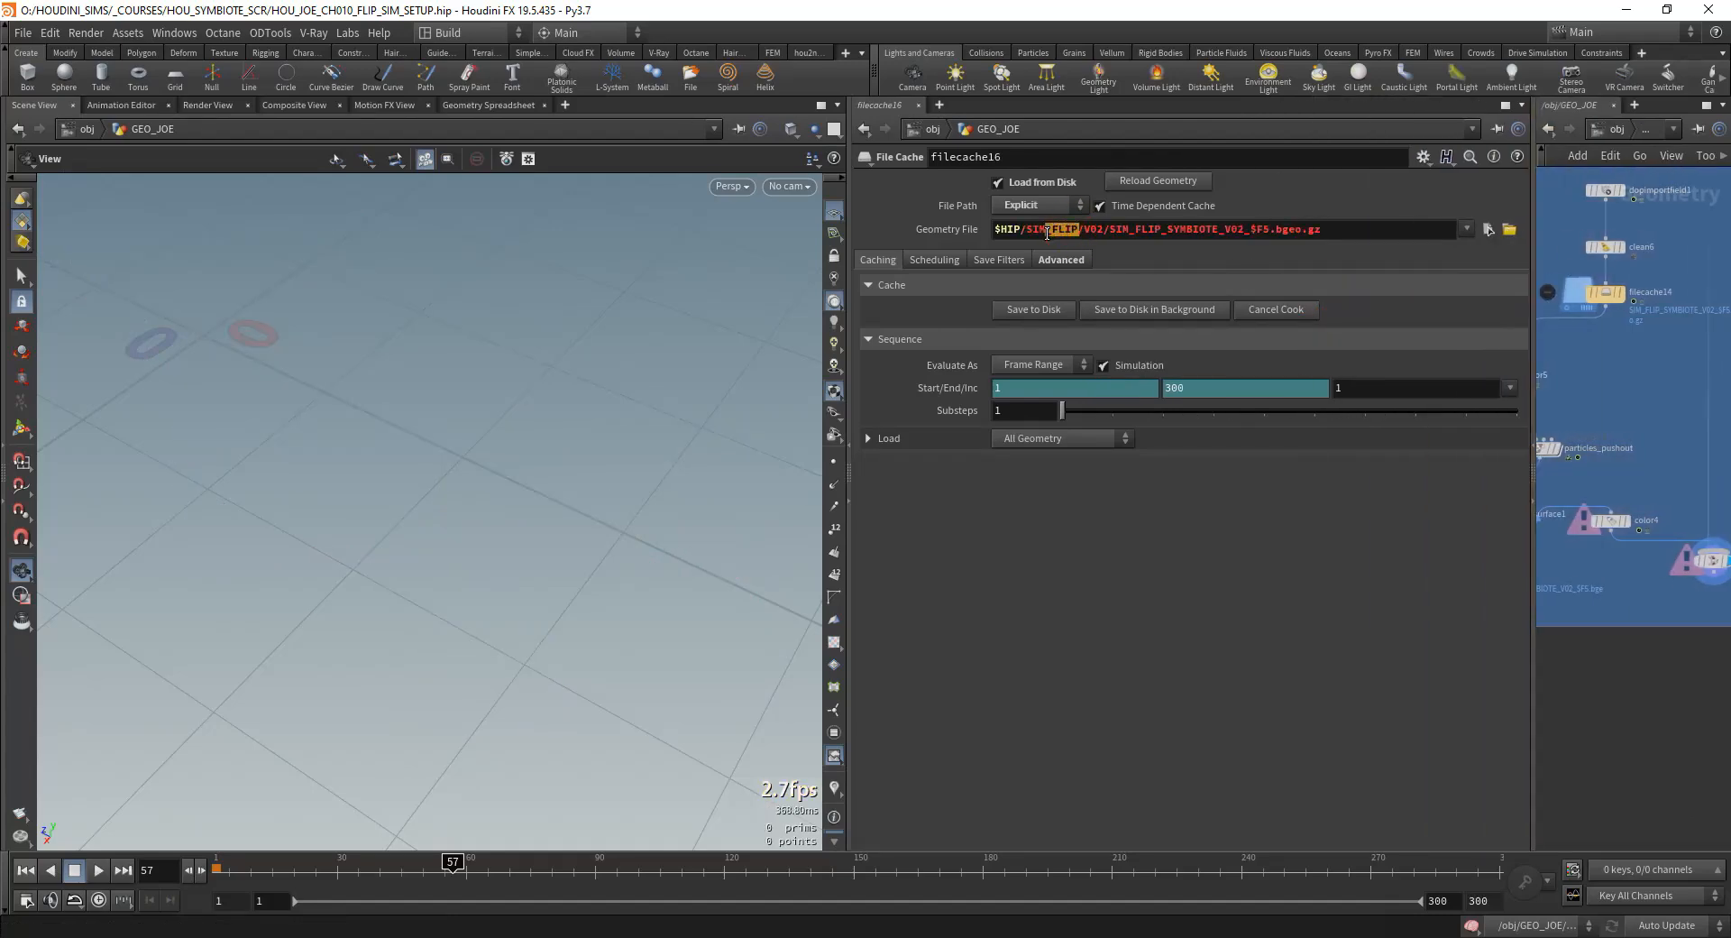
type("_mesh")
key("BackSpace")
key("BackSpace")
key("BackSpace")
key("BackSpace")
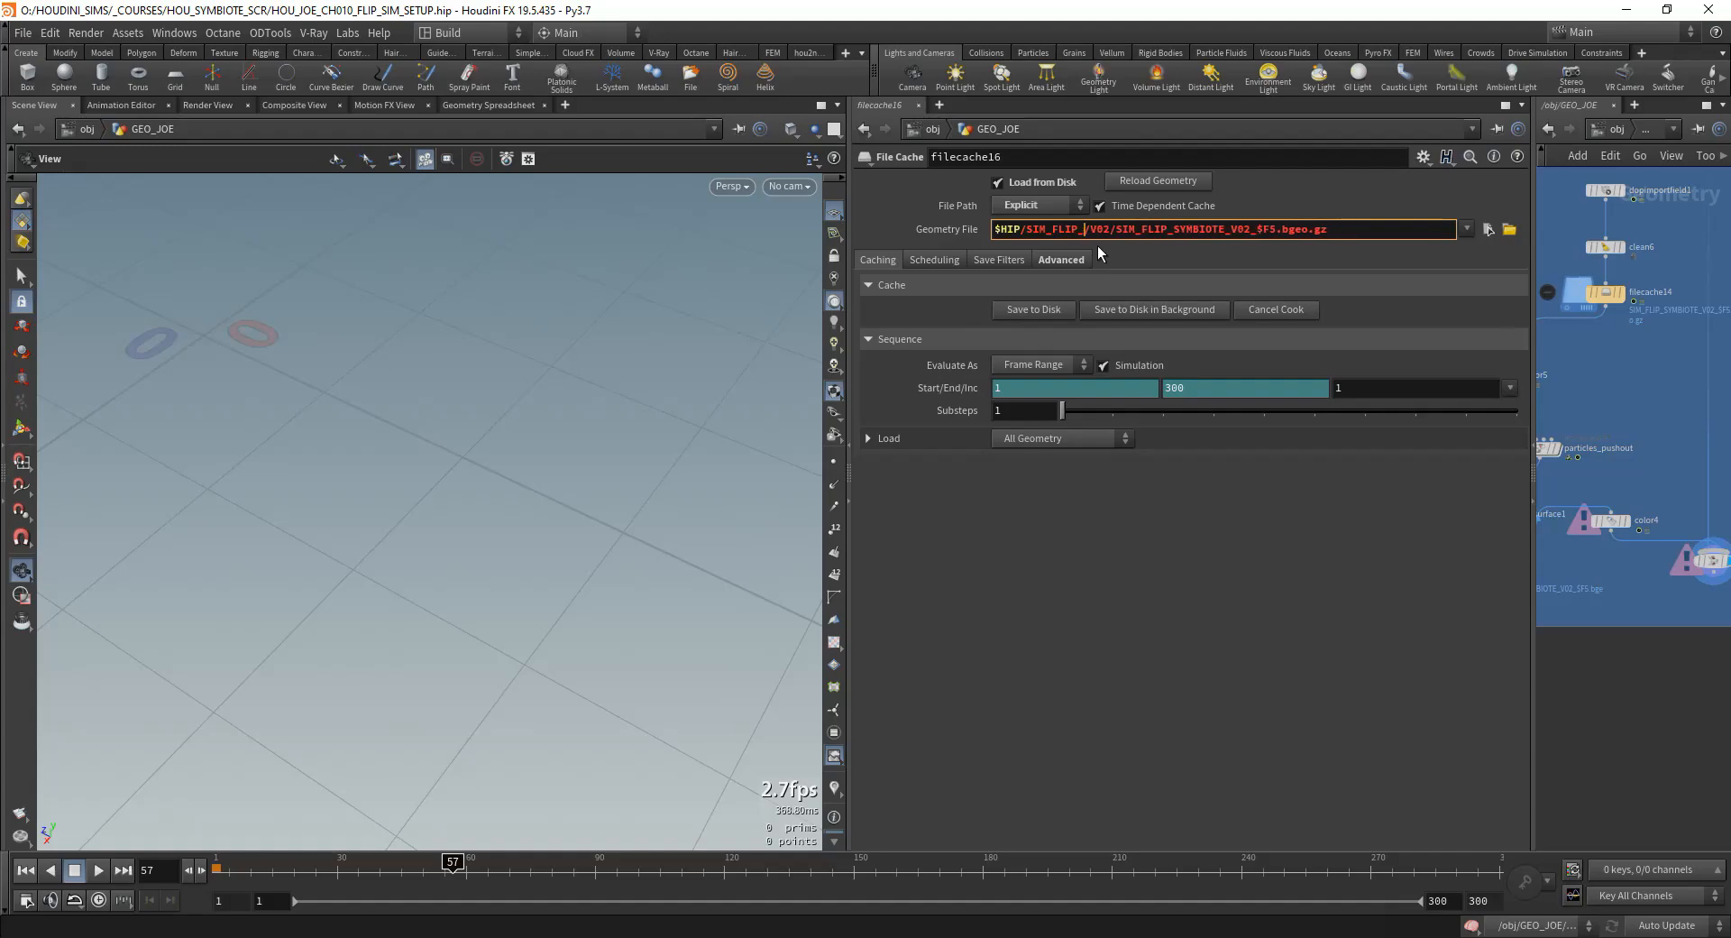
type("MESH")
type("MESH_")
key("Return")
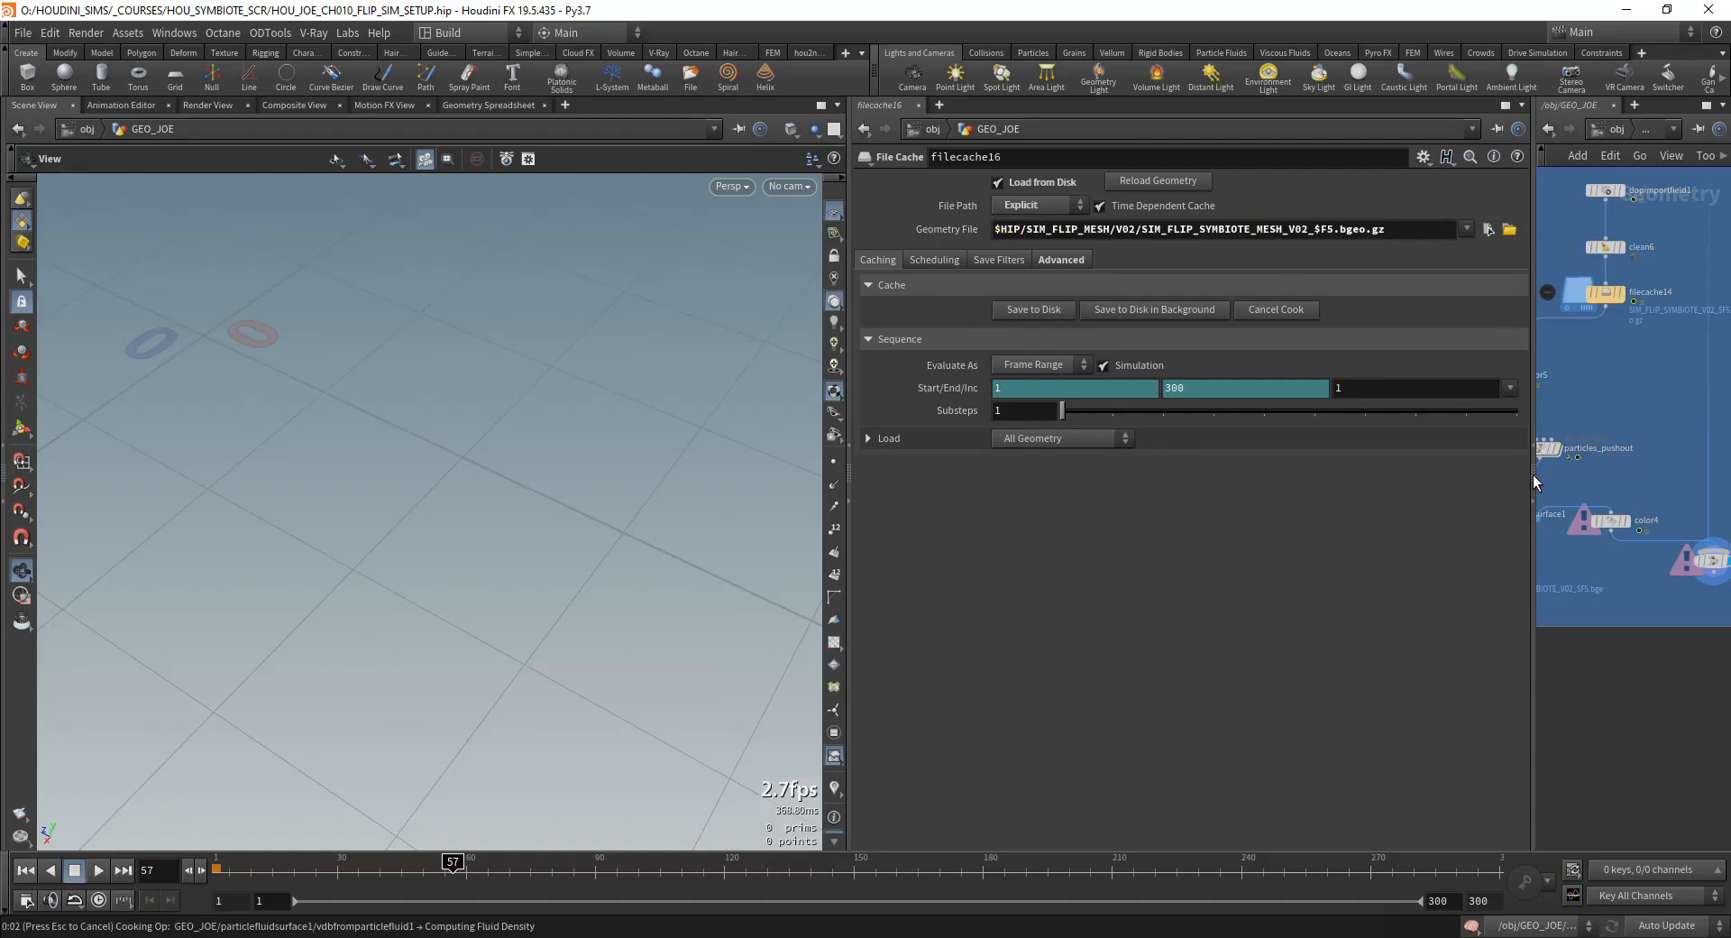
middle_click(1534, 474)
left_click_drag(1534, 475, 1270, 493)
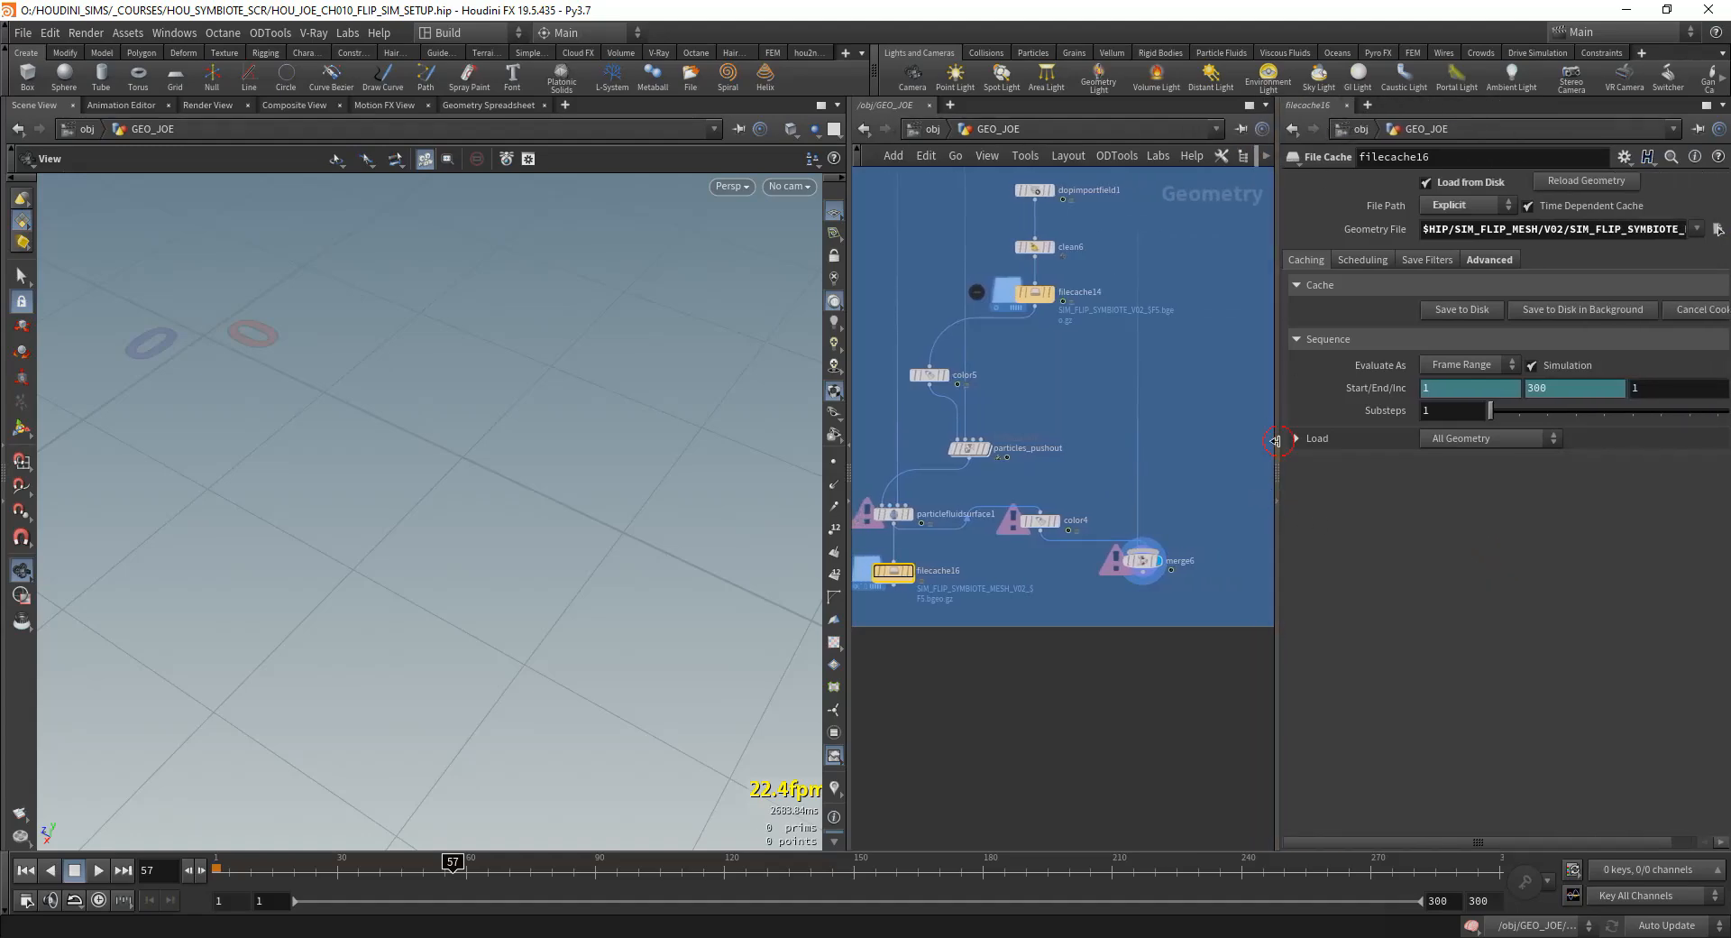
left_click(1277, 448)
middle_click(853, 468)
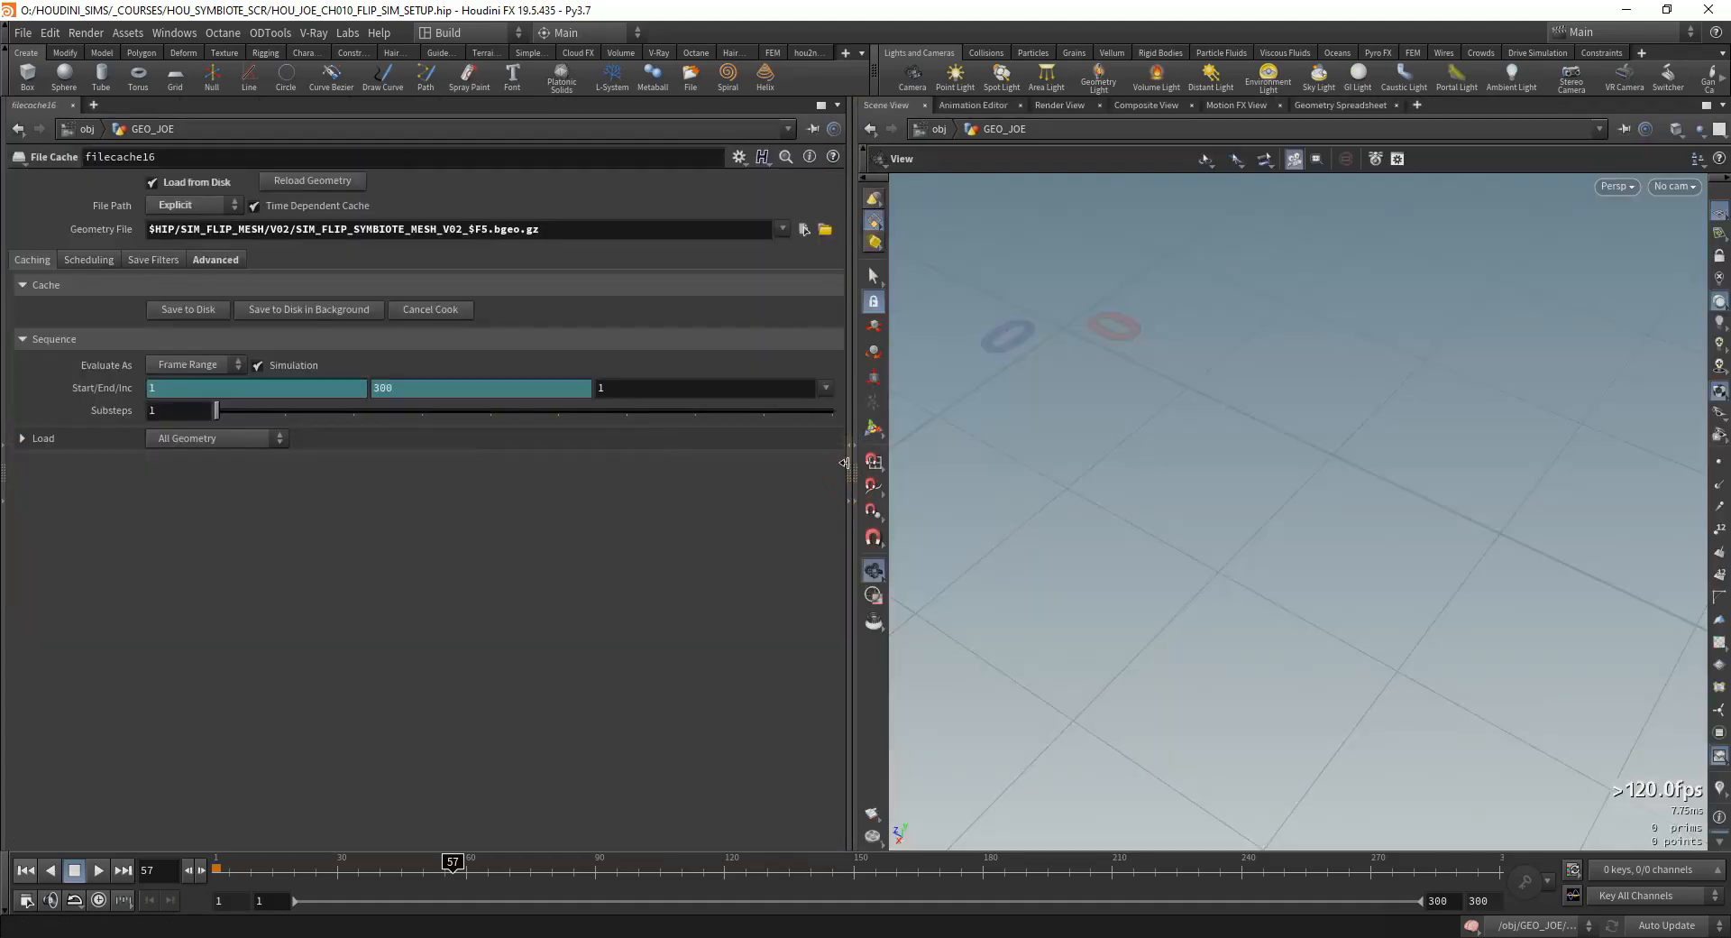
left_click(850, 460)
left_click(6, 459)
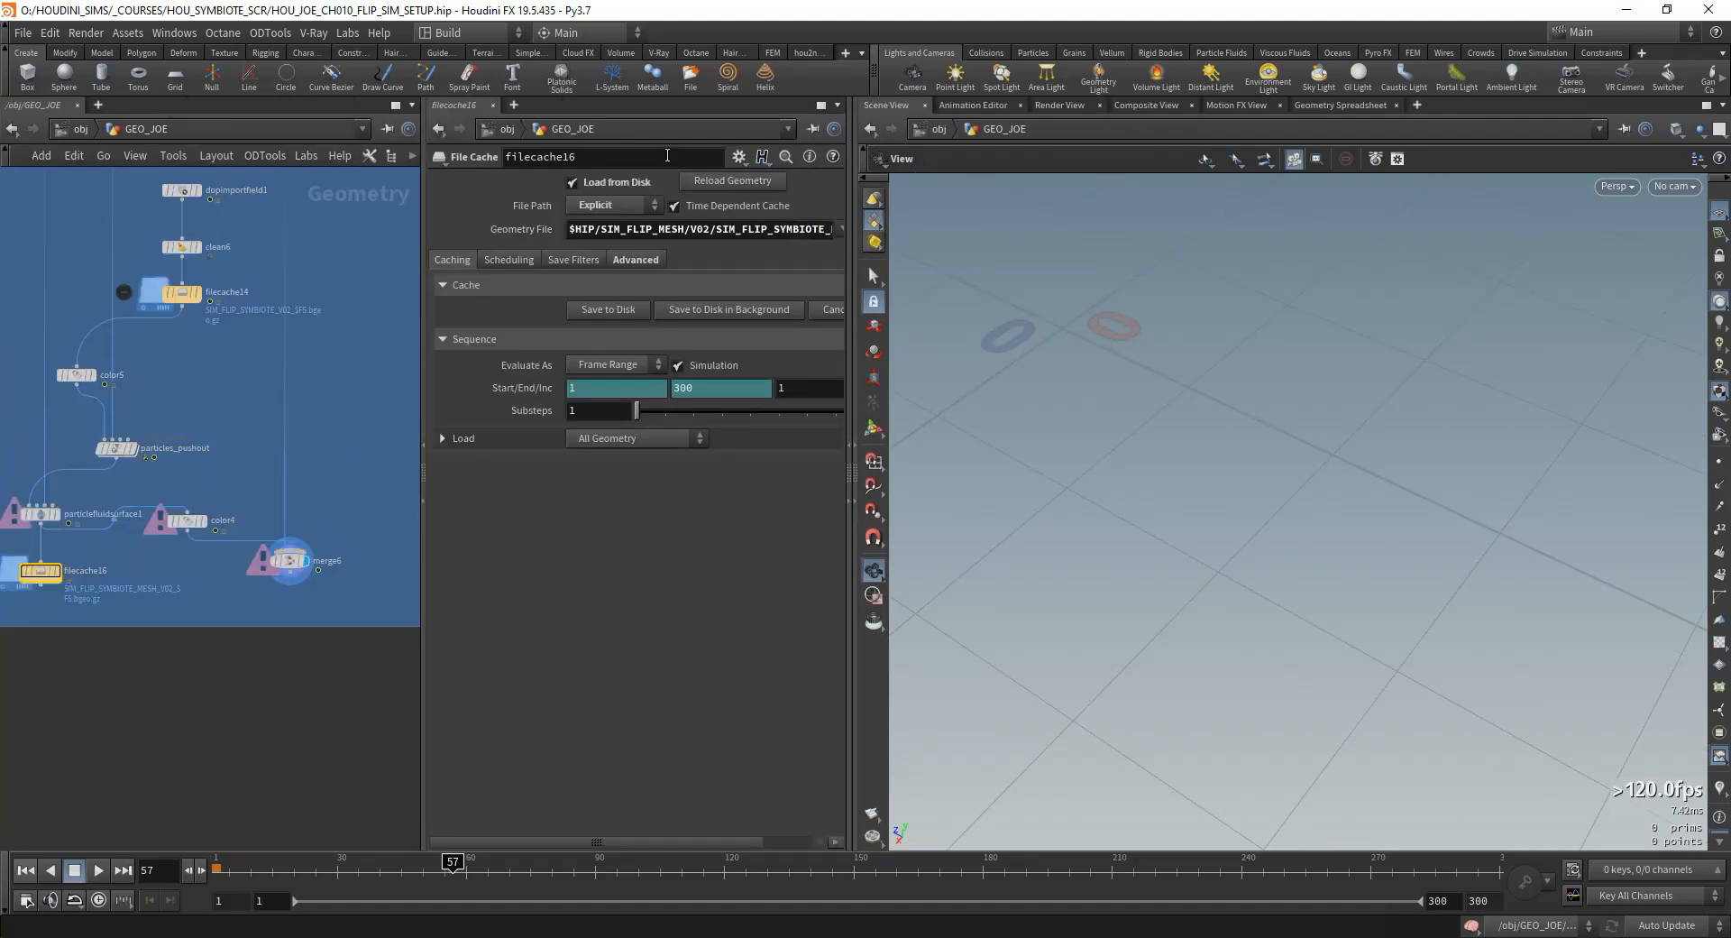
Step: Reload the current Build desktop to restore its default pane layout
left_click(482, 35)
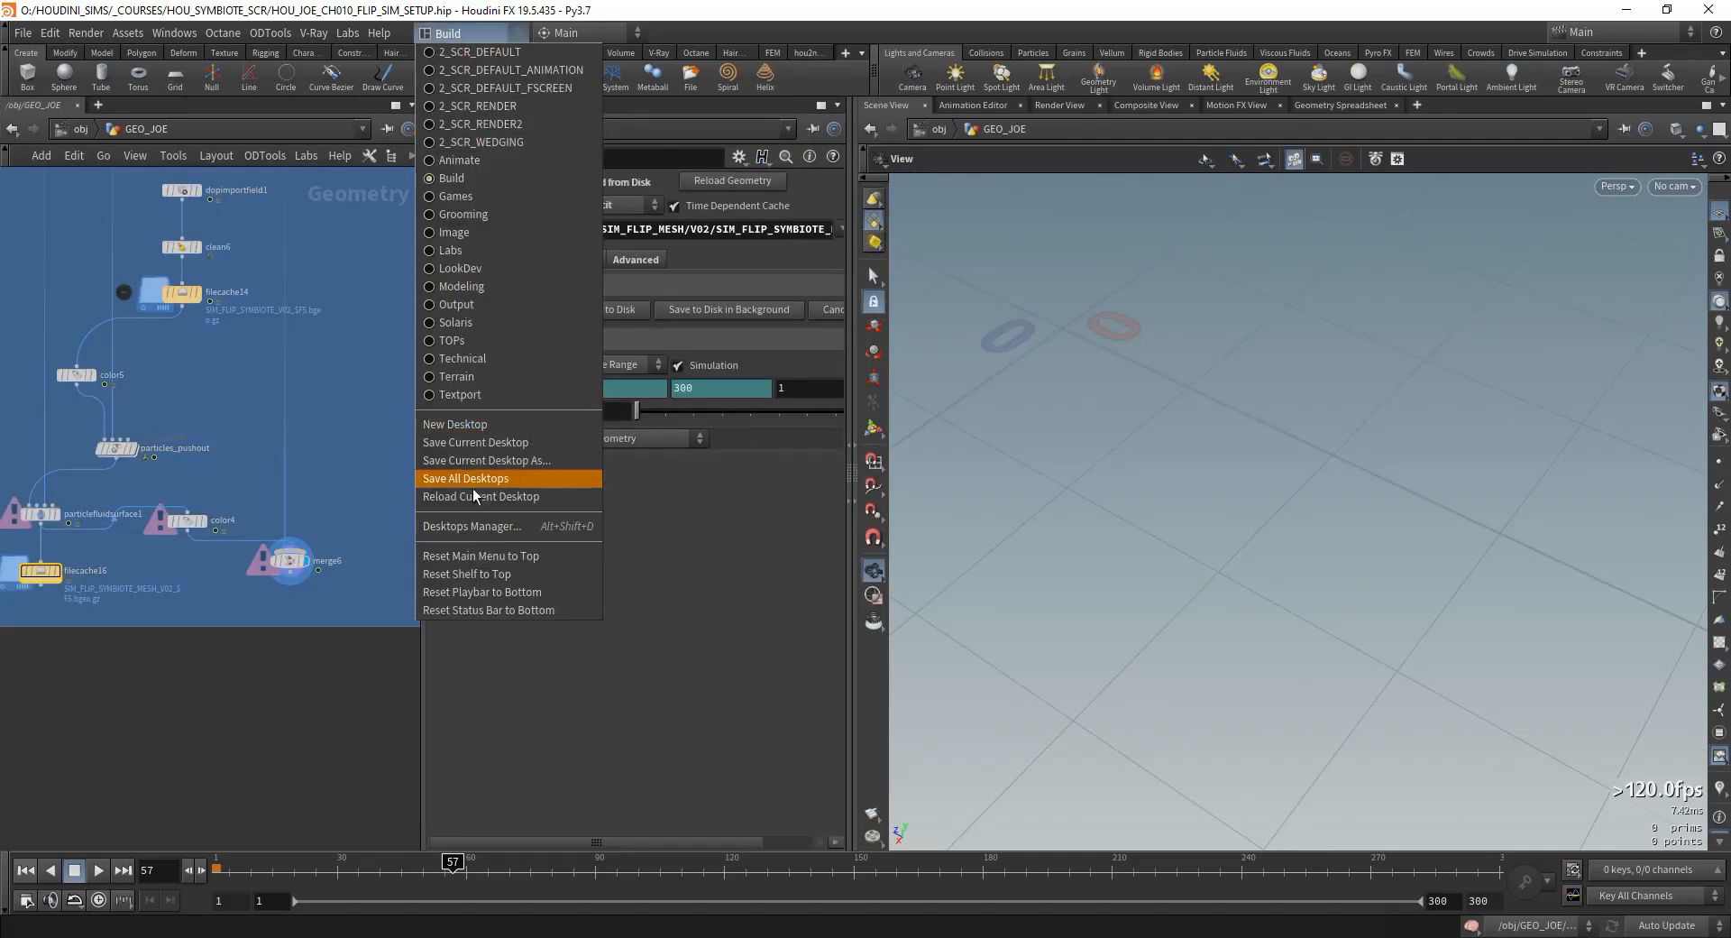
left_click(481, 497)
double_click(1461, 509)
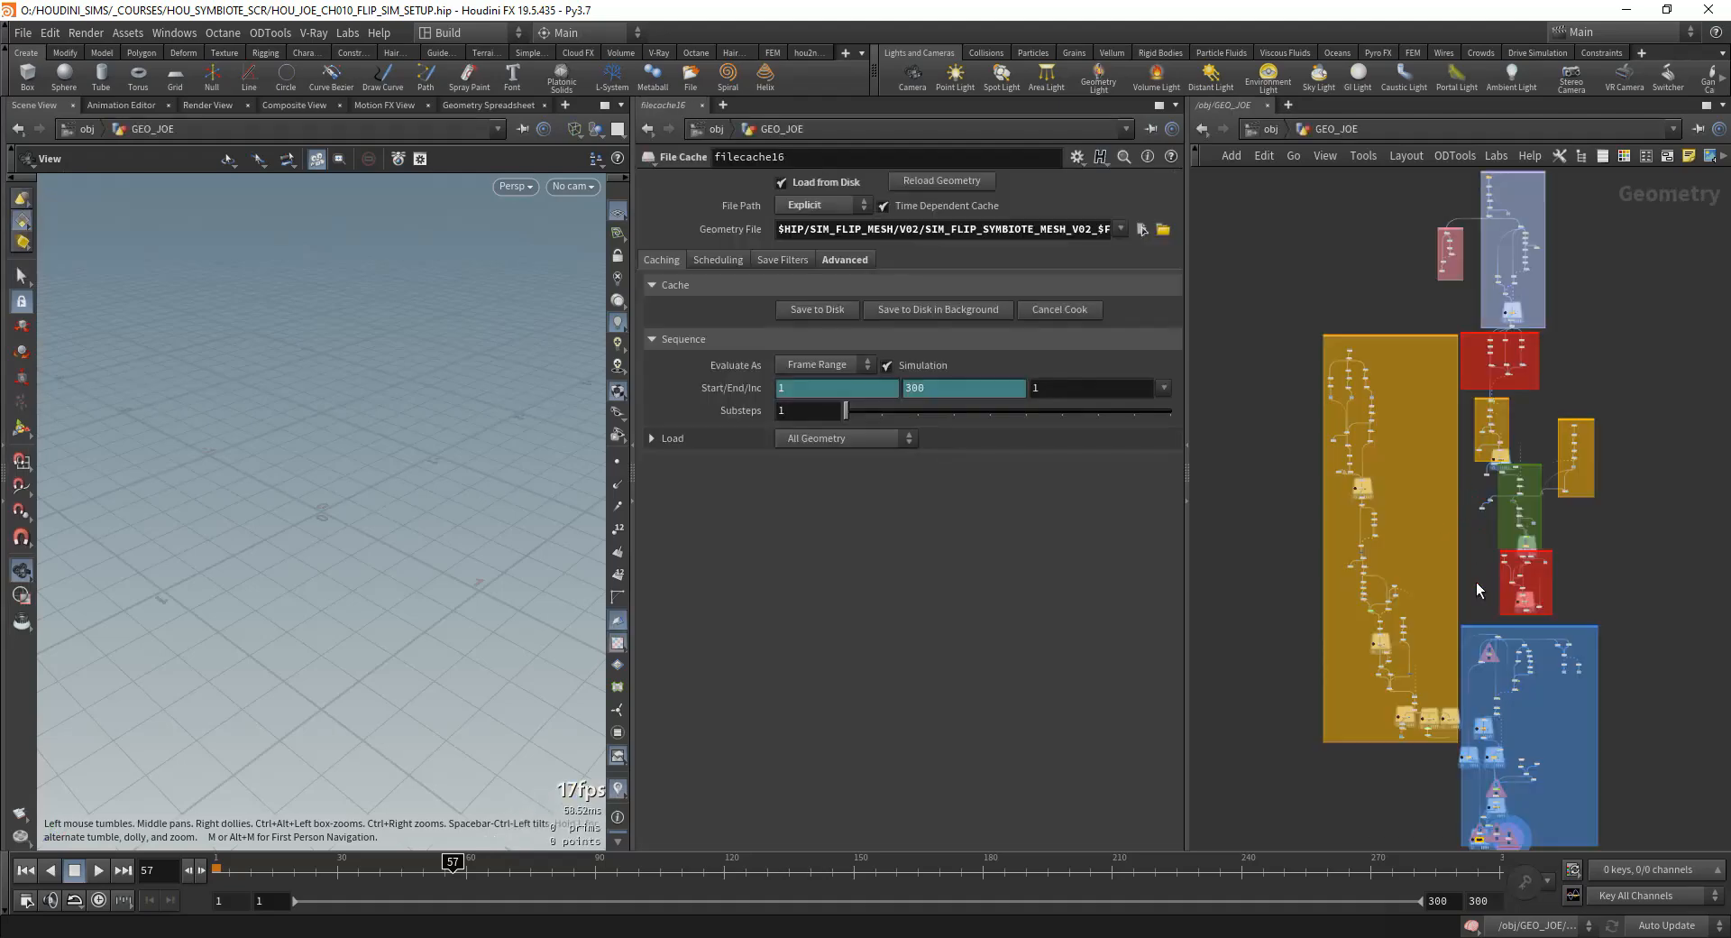
Step: Look over the color-coded network boxes of the whole GEO_JOE setup
middle_click_drag(1524, 772, 1525, 618)
scroll(1488, 591, "up", 5)
scroll(1524, 622, "down", 7)
middle_click_drag(1620, 317, 1604, 399)
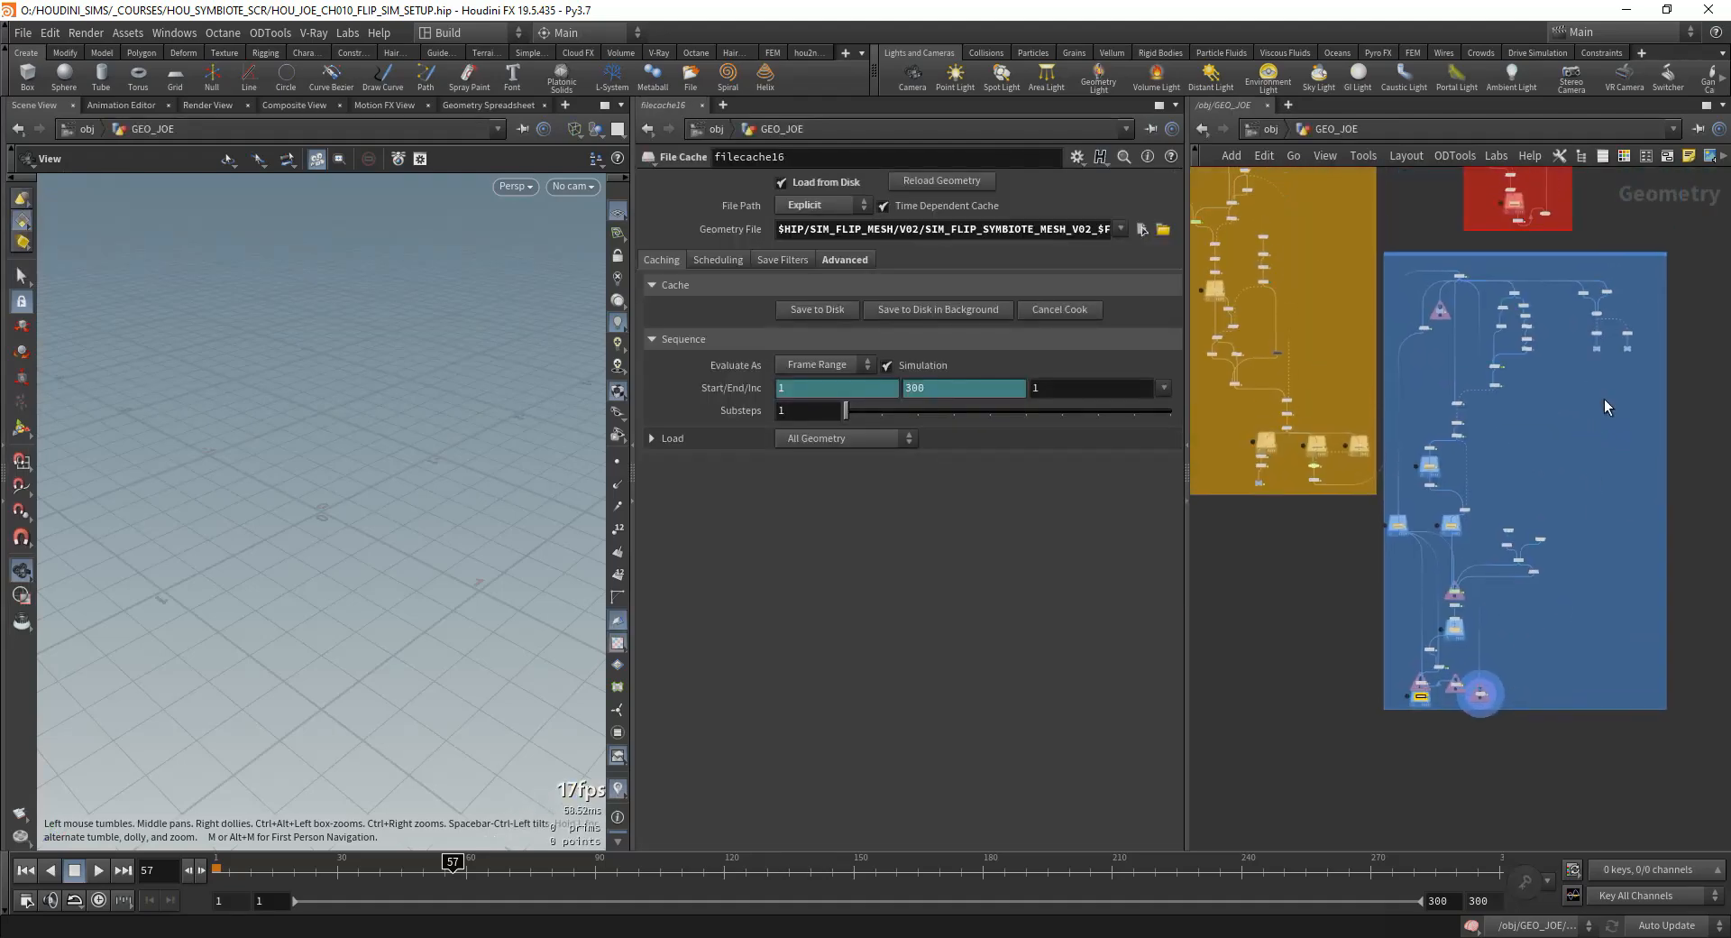
scroll(1591, 388, "up", 4)
middle_click_drag(1542, 603, 1587, 312)
scroll(1411, 420, "down", 6)
middle_click_drag(1447, 374, 1543, 713)
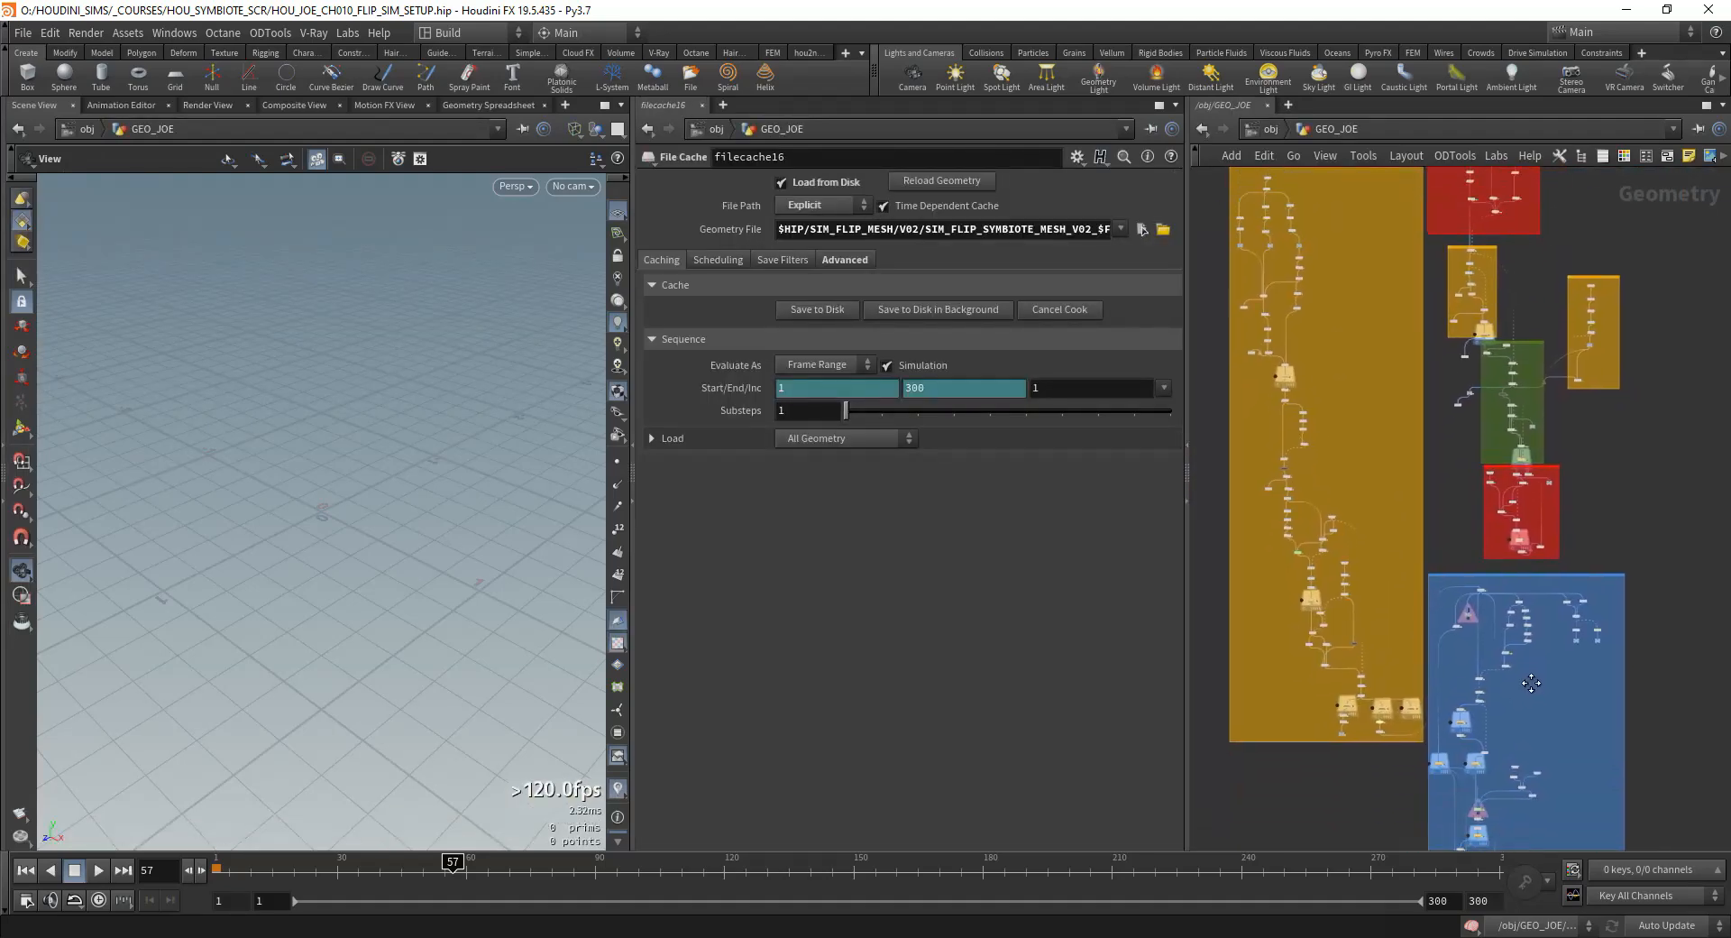
mouse_move(1333, 263)
middle_mouse_down()
mouse_move(1452, 670)
mouse_move(1306, 271)
middle_mouse_up()
scroll(1306, 262, "down", 3)
scroll(1306, 258, "up", 3)
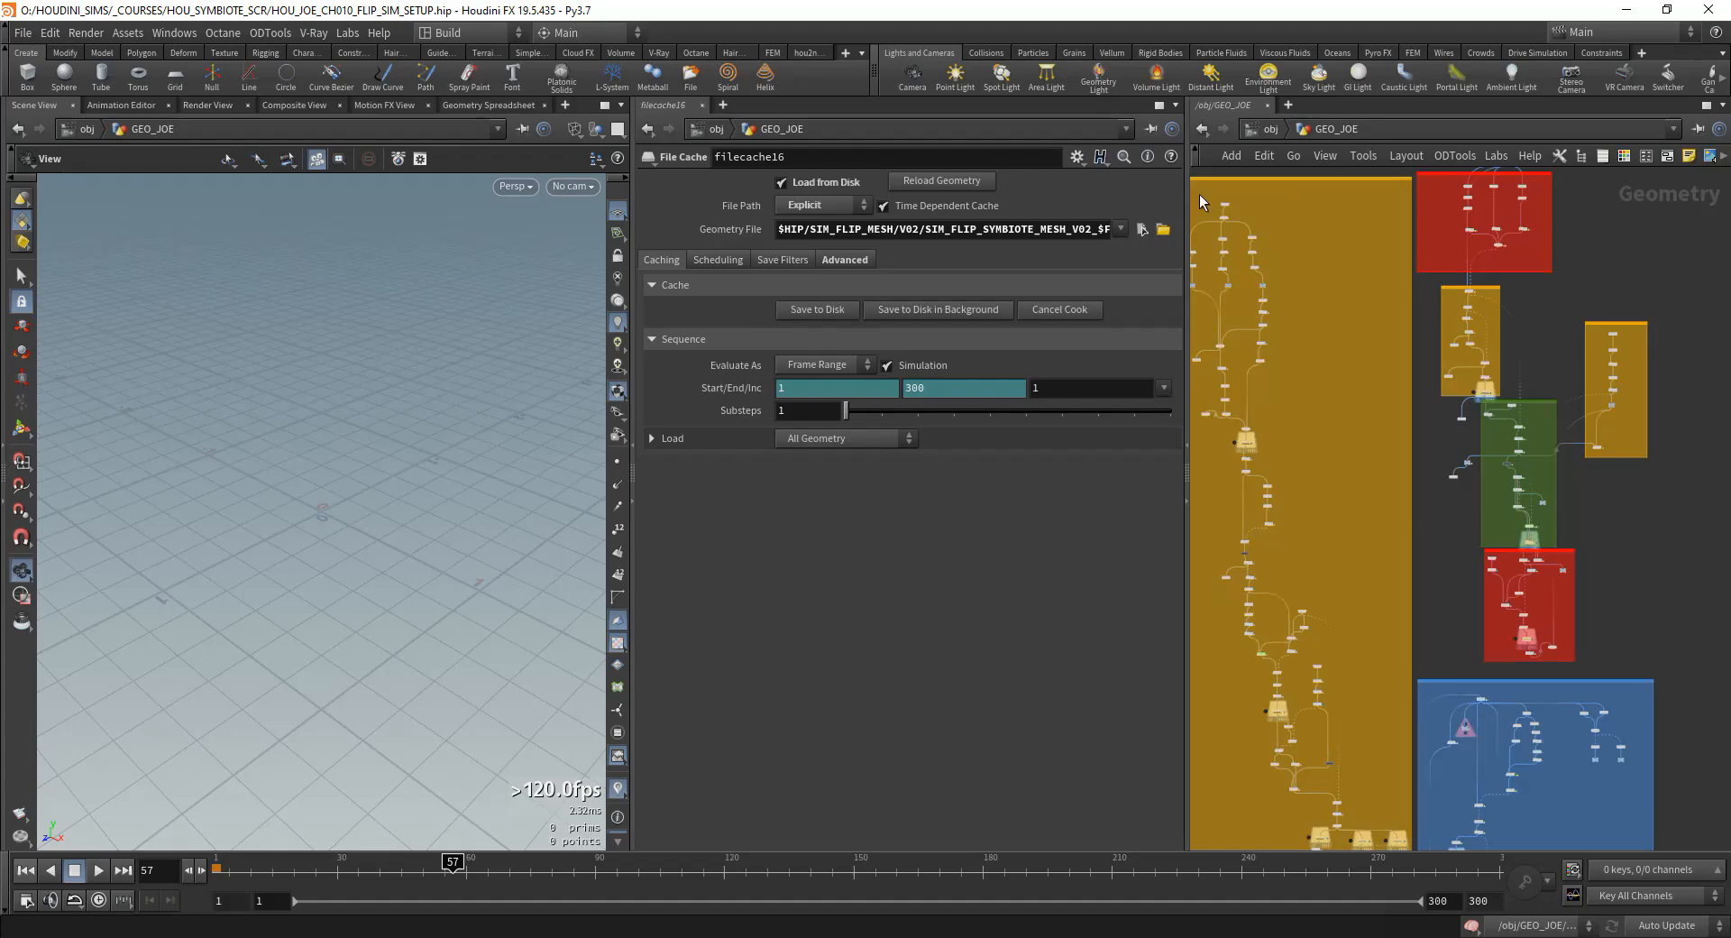
Step: Save the scene as a new file named HOU_JOE_CH011_FLIP_SIM_MESH_SETUP.hip
left_click(22, 35)
left_click(60, 180)
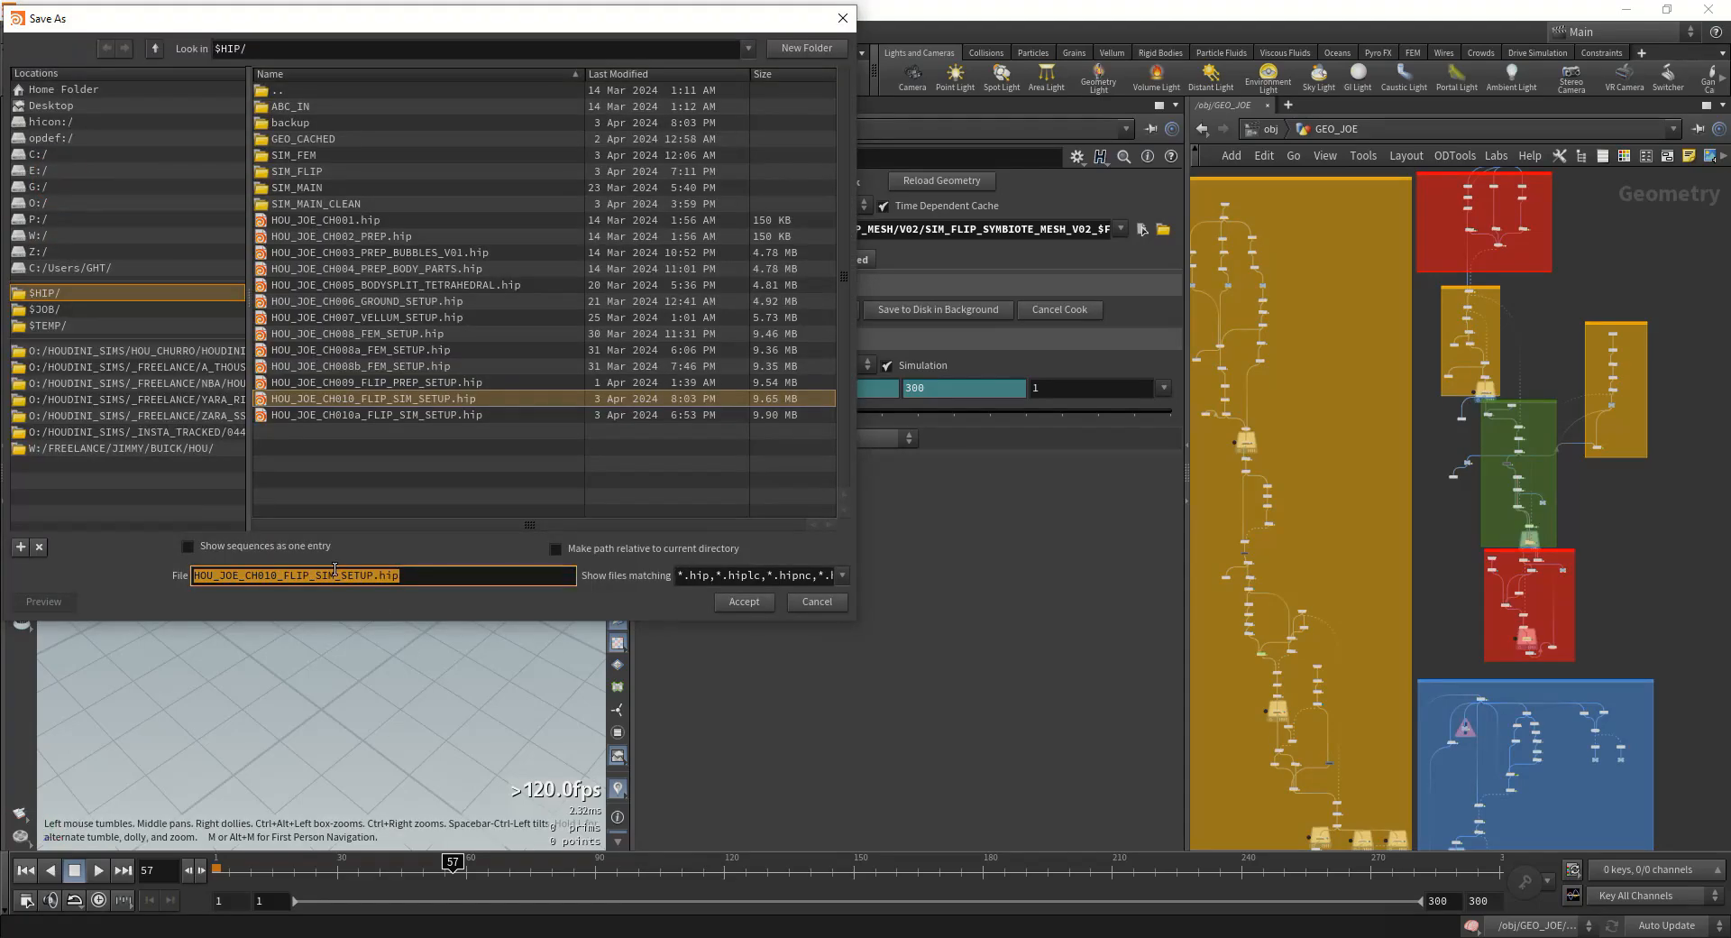
left_click(340, 575)
left_click_drag(245, 451, 187, 451)
left_click(307, 574)
left_click(313, 575)
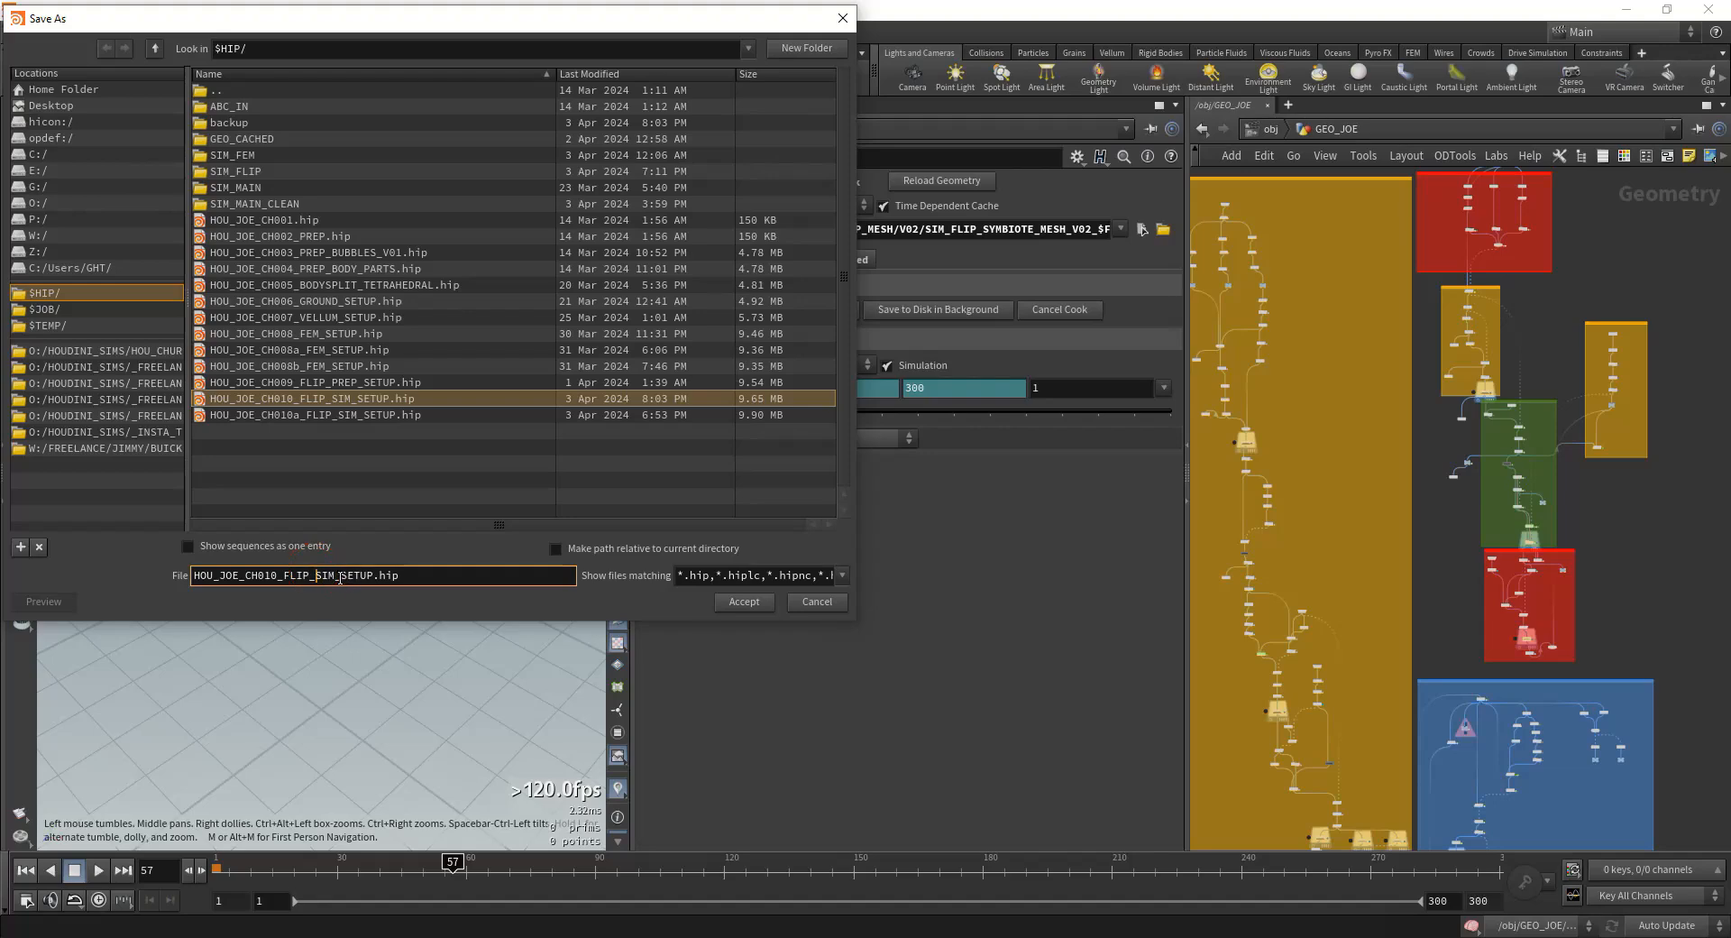
left_click(340, 574)
type("MESH_")
left_click_drag(278, 576, 272, 576)
left_click(749, 601)
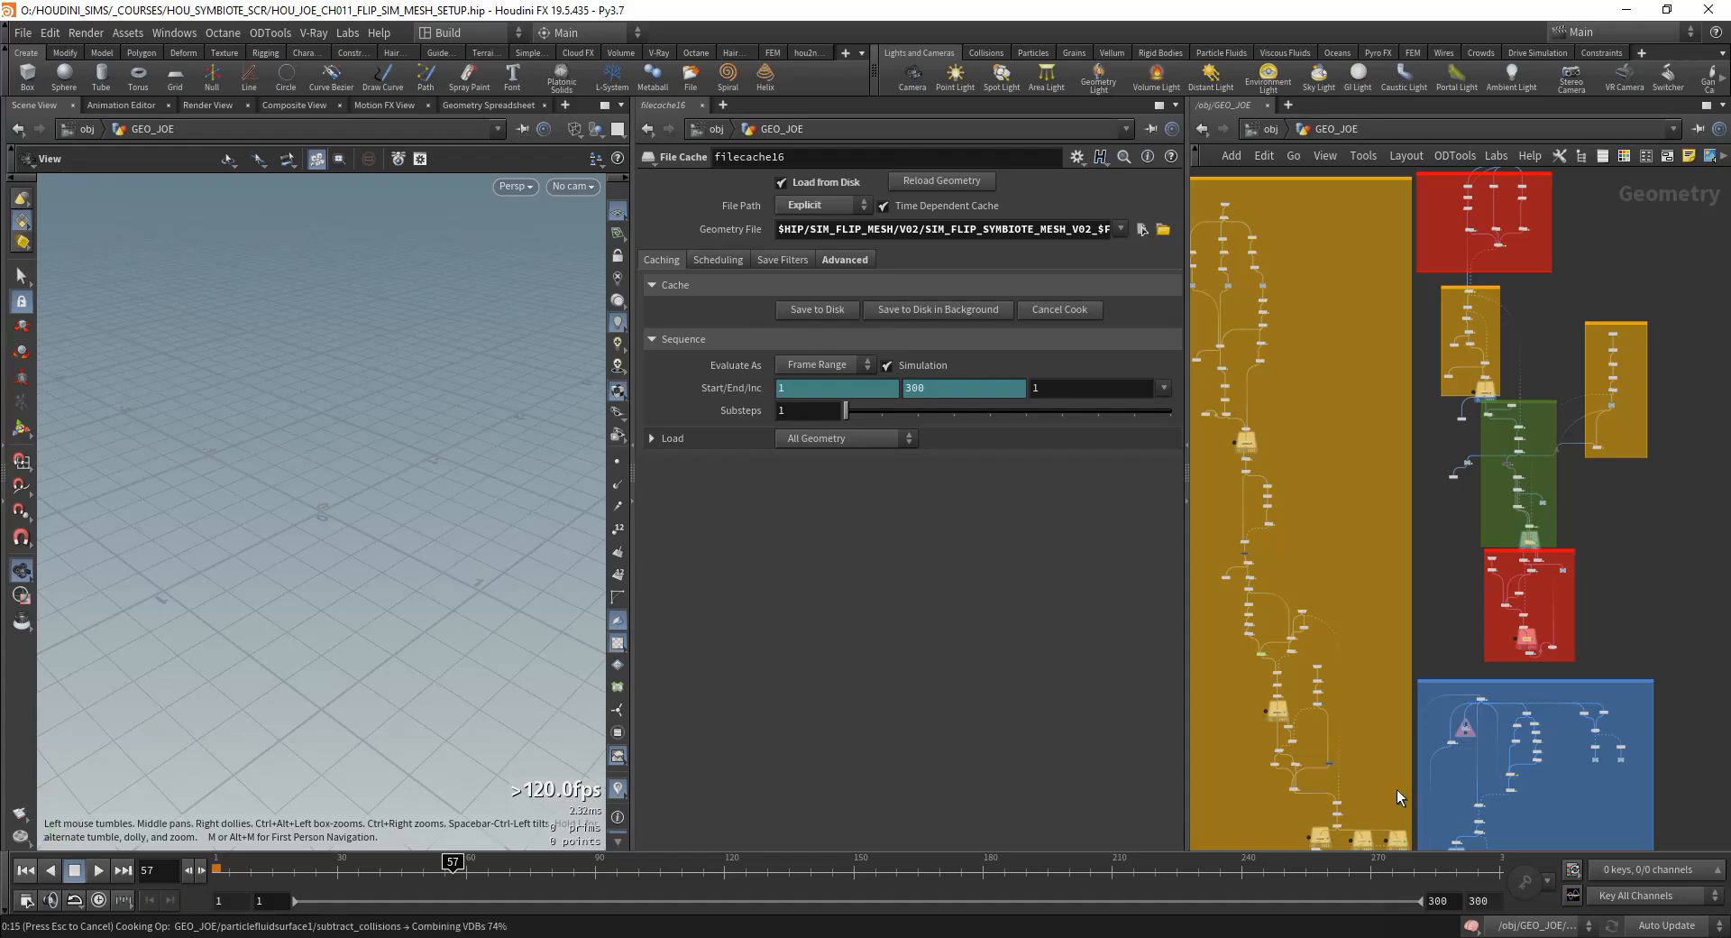
key("ctrl+s")
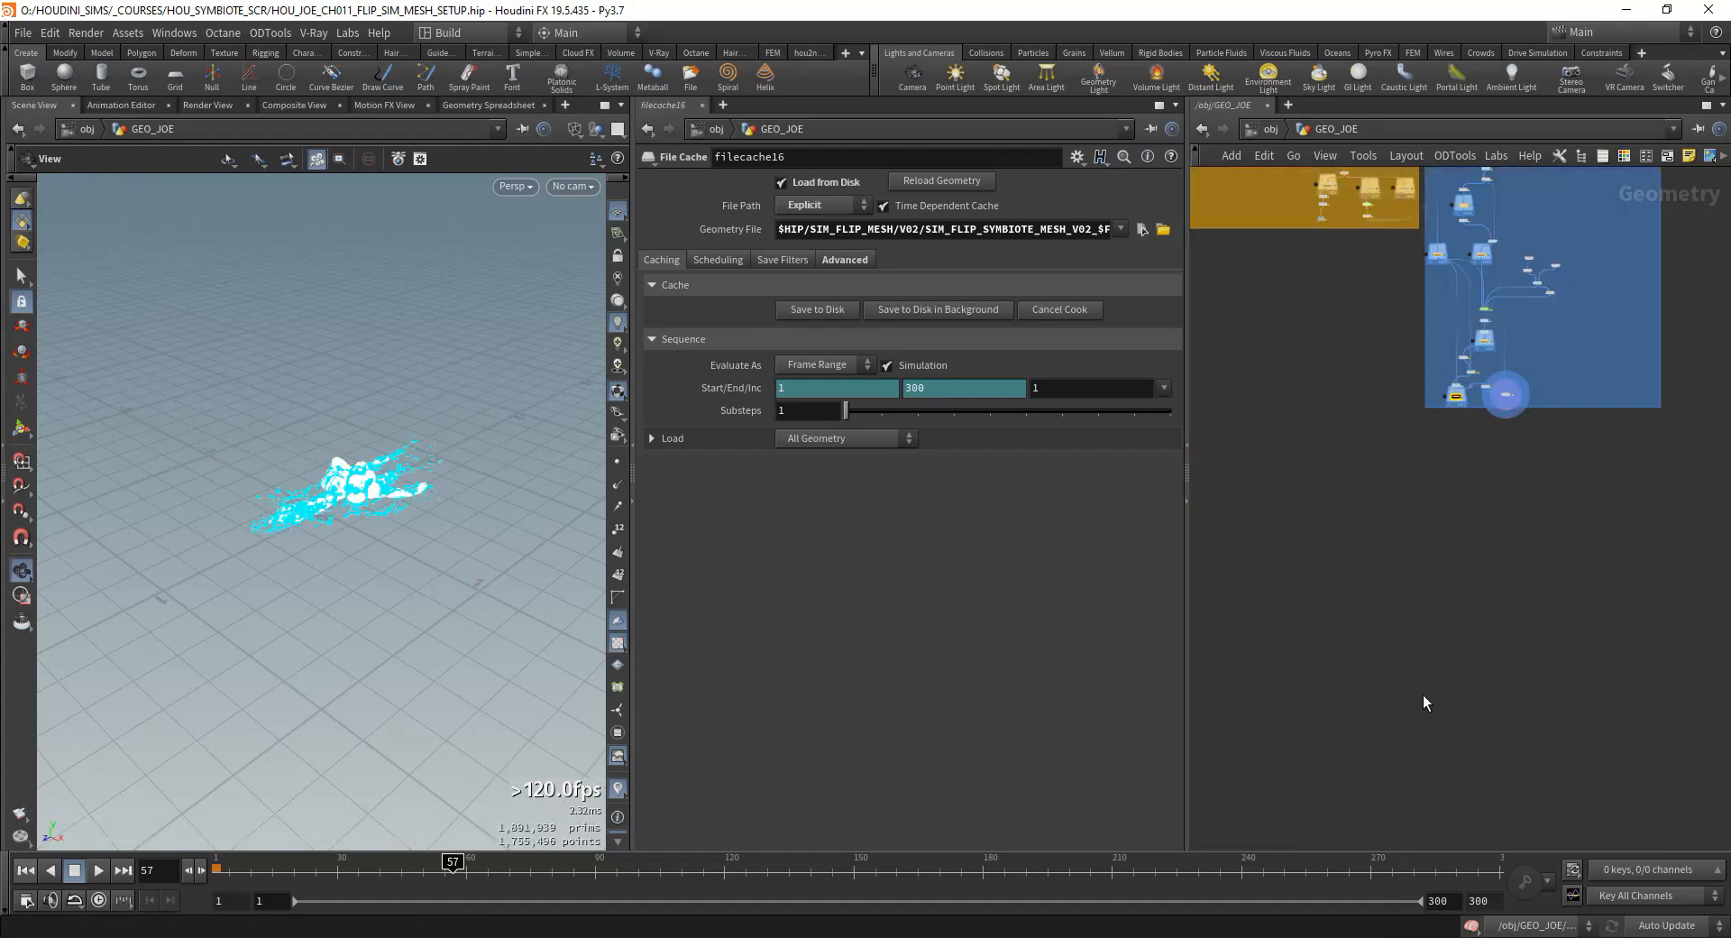
Step: Locate the merge6 and filecache16 nodes at the end of the blue network box
scroll(479, 462, "up", 8)
scroll(1508, 391, "up", 2)
scroll(1509, 390, "up", 3)
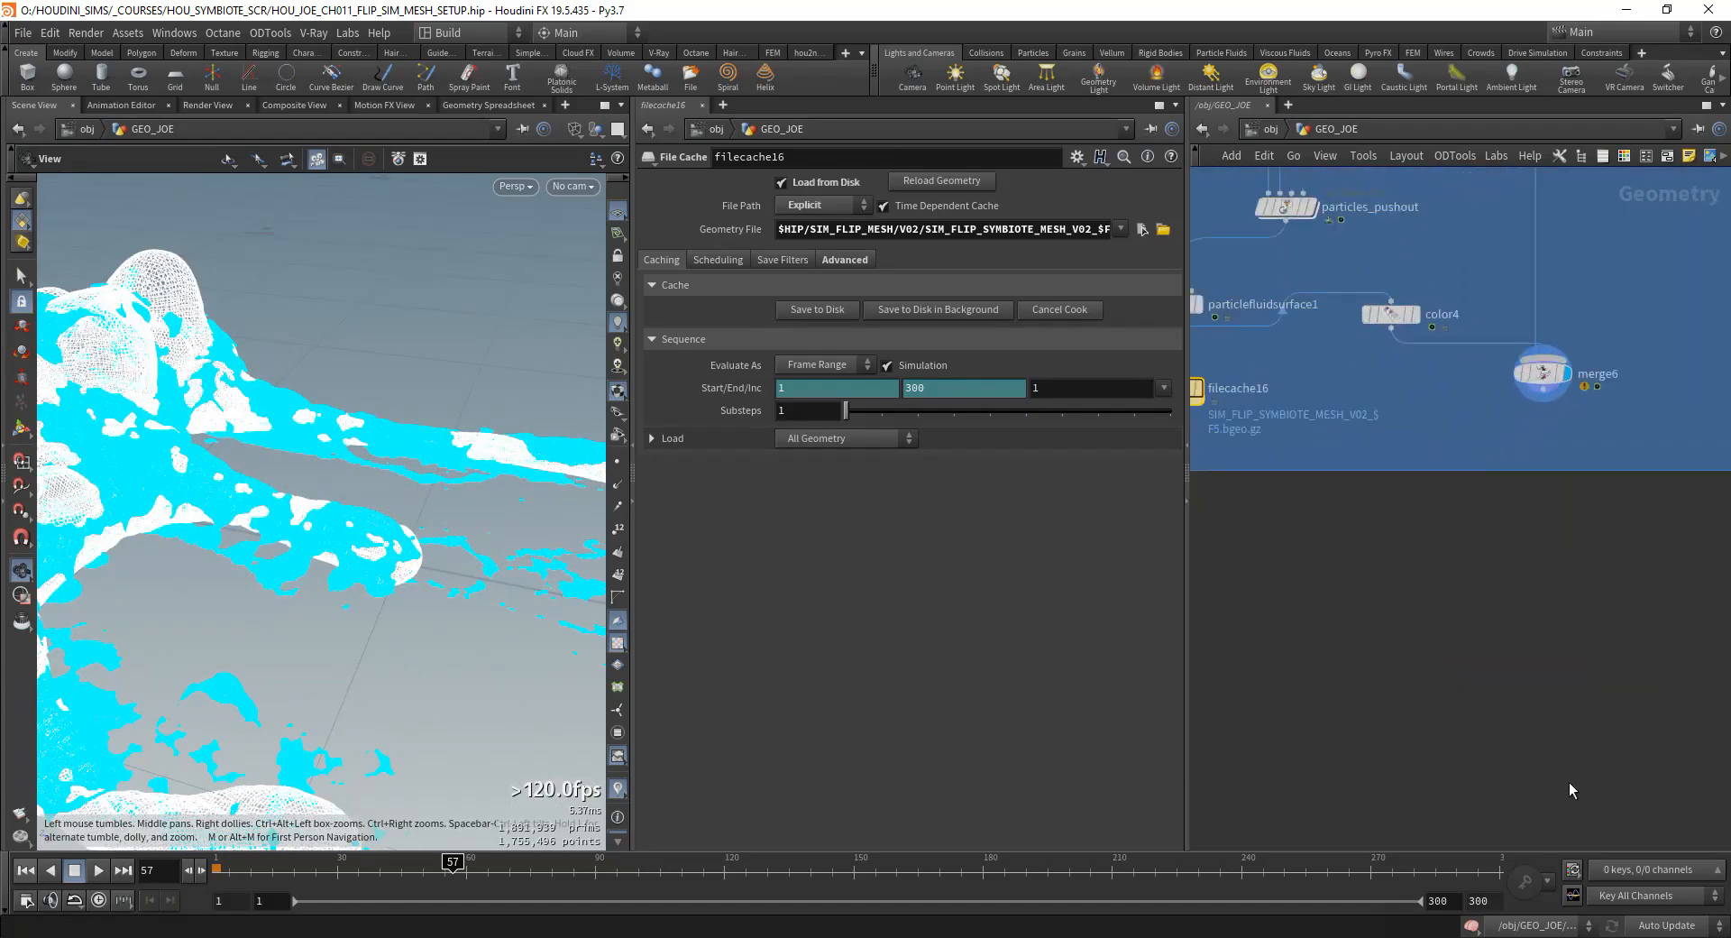